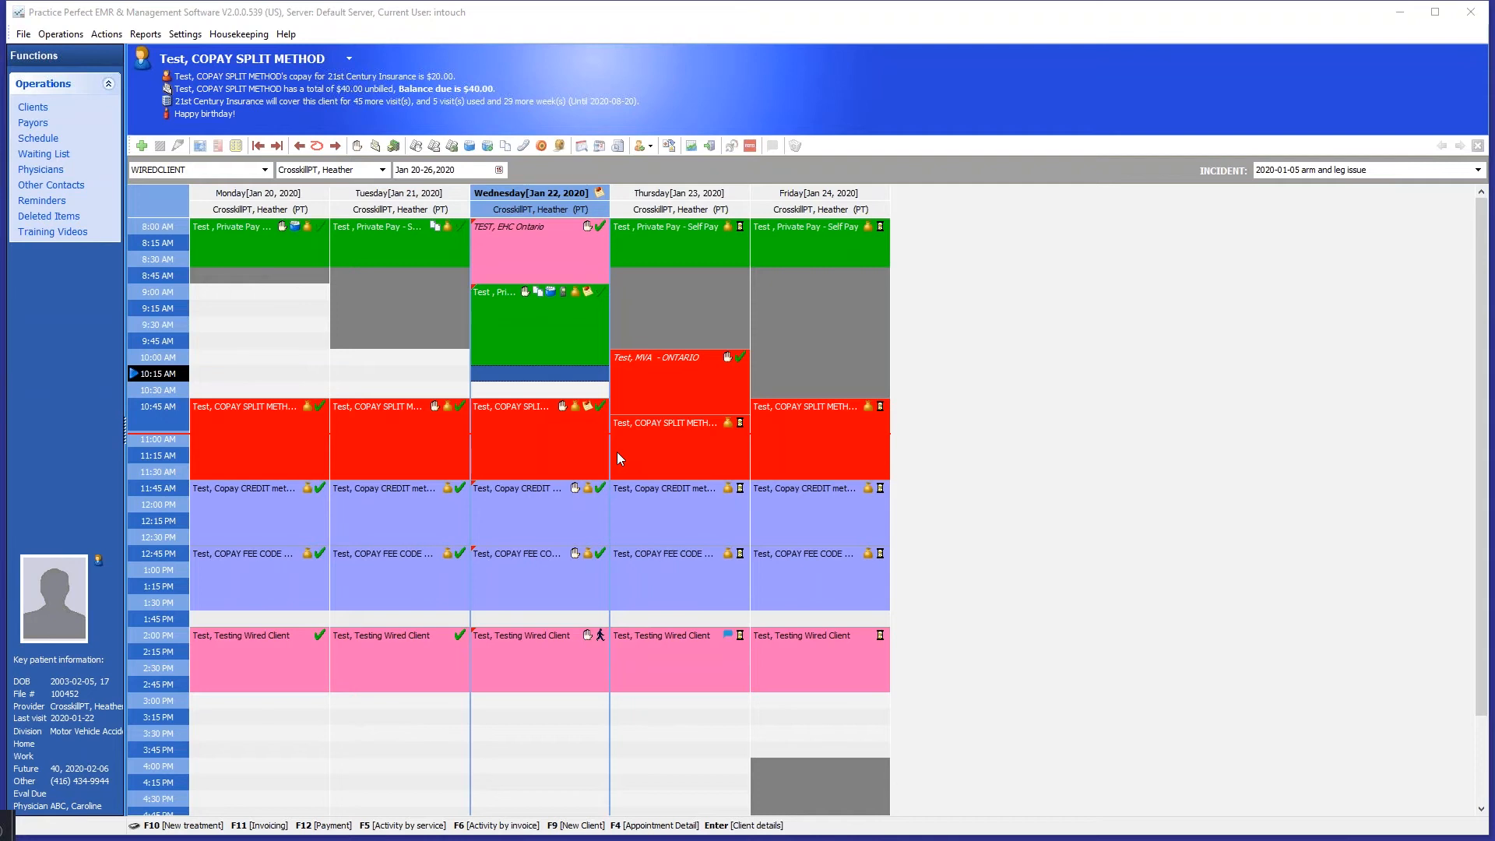
- Check the client alerts and balances for Wednesday's self-pay and EHC Ontario appointments in the schedule
click(527, 391)
click(523, 375)
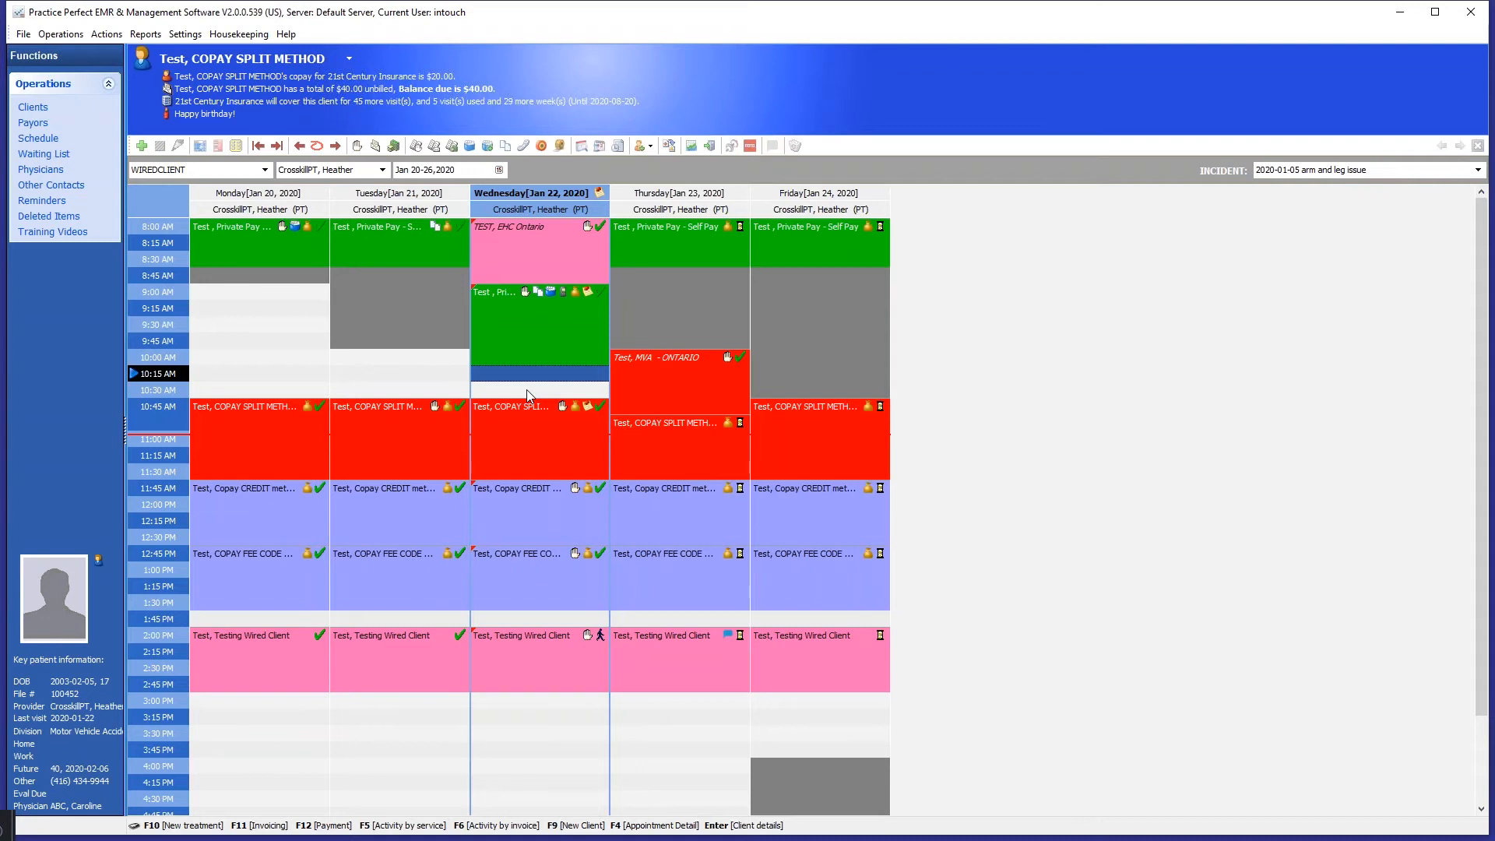
click(534, 311)
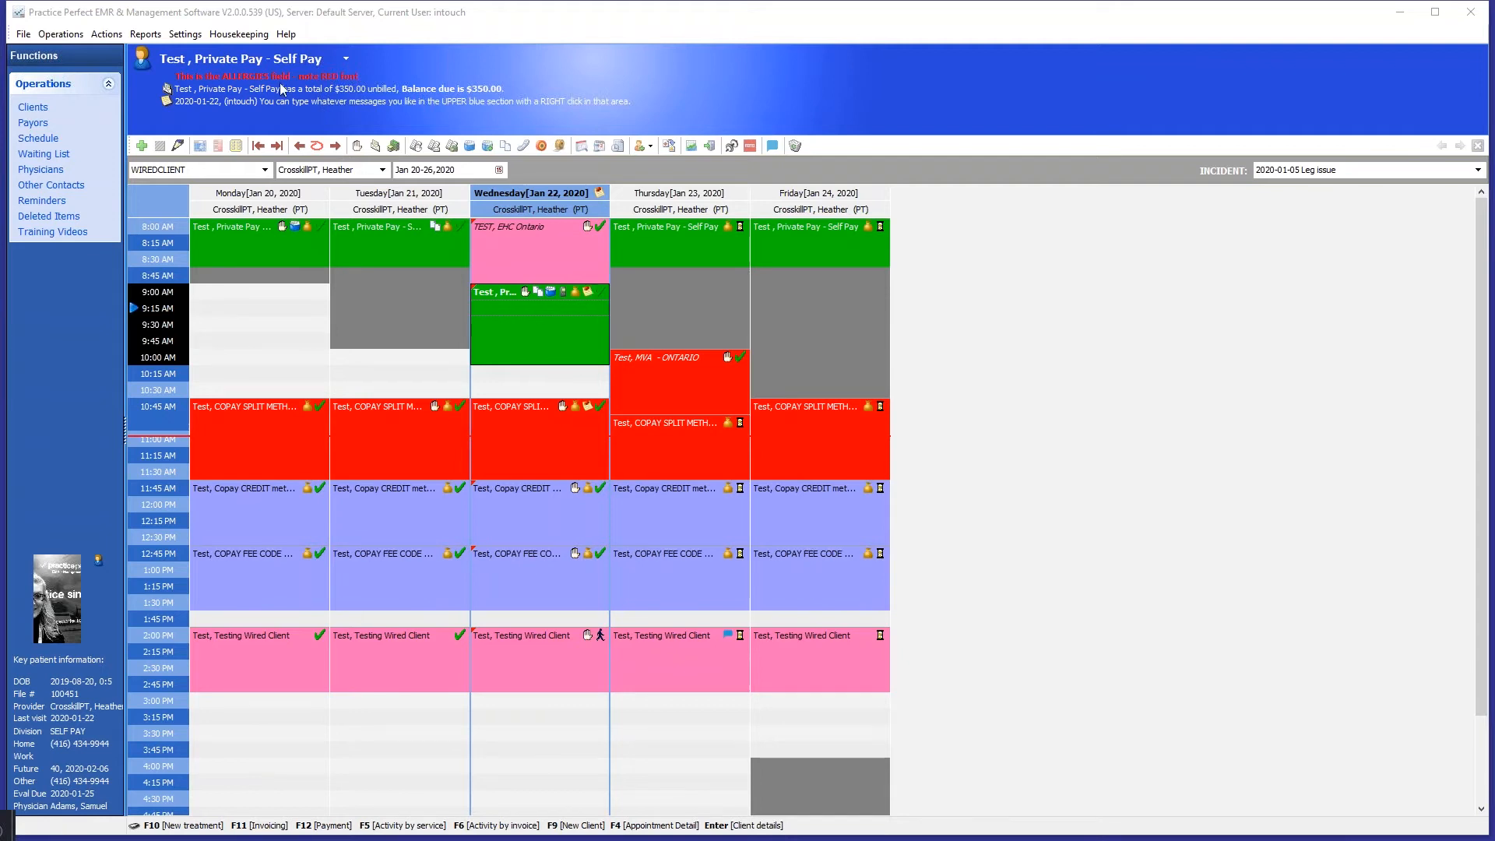
click(516, 252)
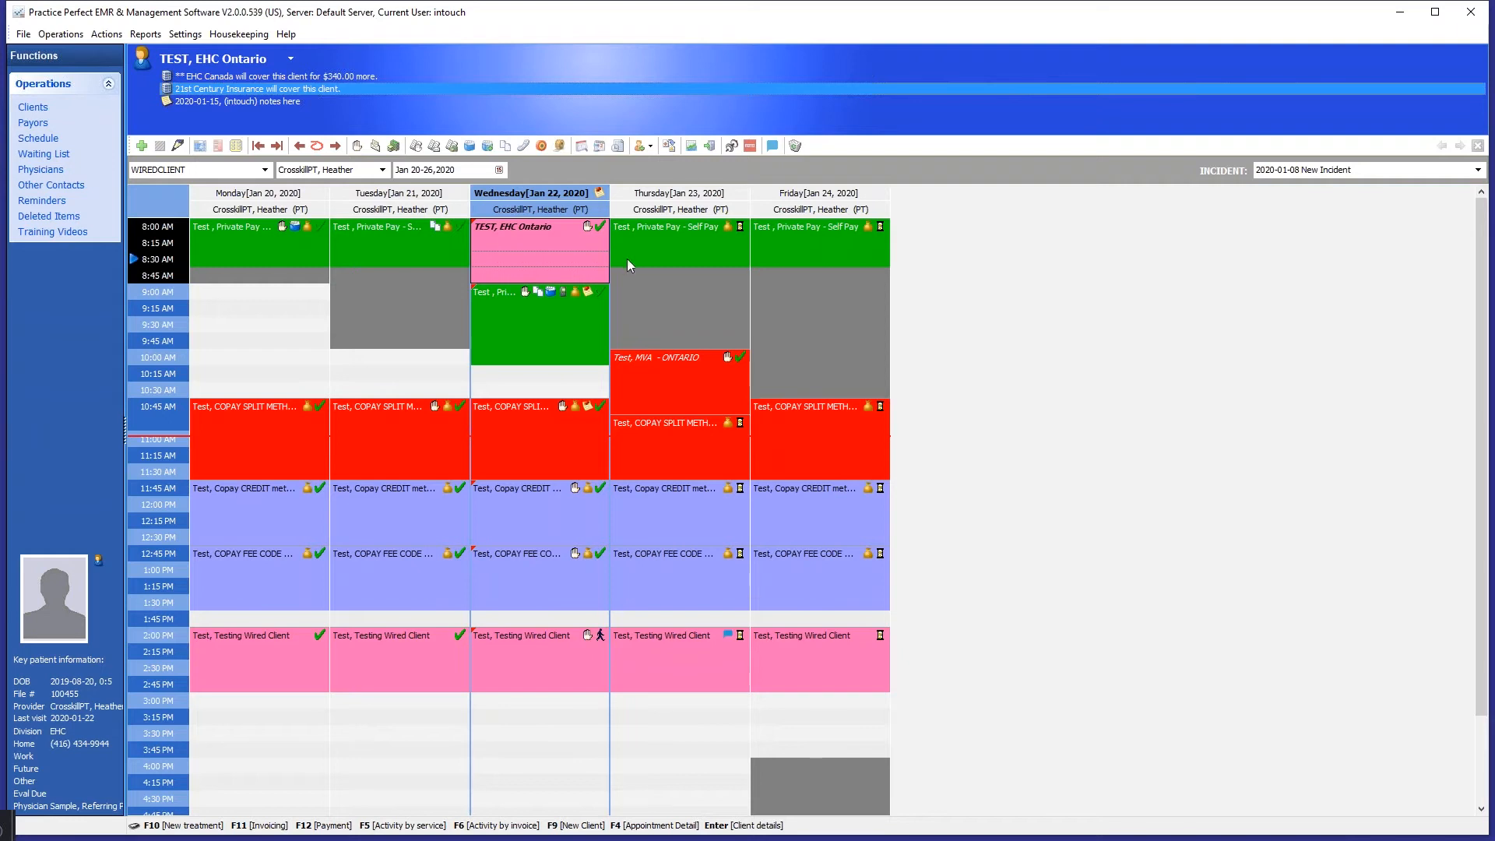
click(582, 323)
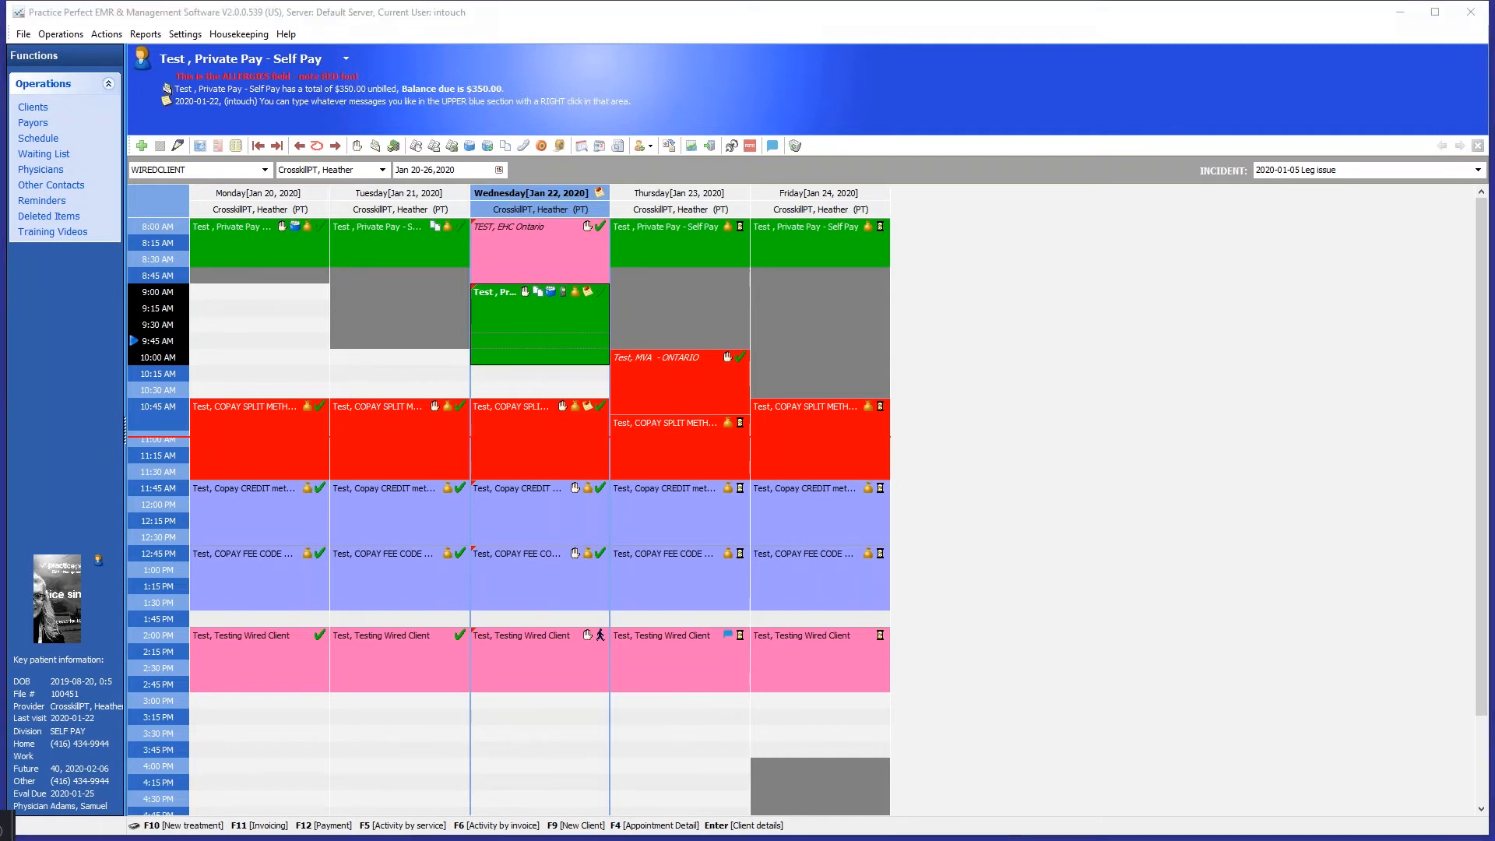
mouse_move(652, 358)
mouse_down()
mouse_move(659, 292)
mouse_move(593, 131)
mouse_move(380, 398)
mouse_move(463, 749)
mouse_up()
mouse_move(562, 768)
mouse_down()
mouse_move(712, 548)
mouse_move(659, 282)
mouse_up()
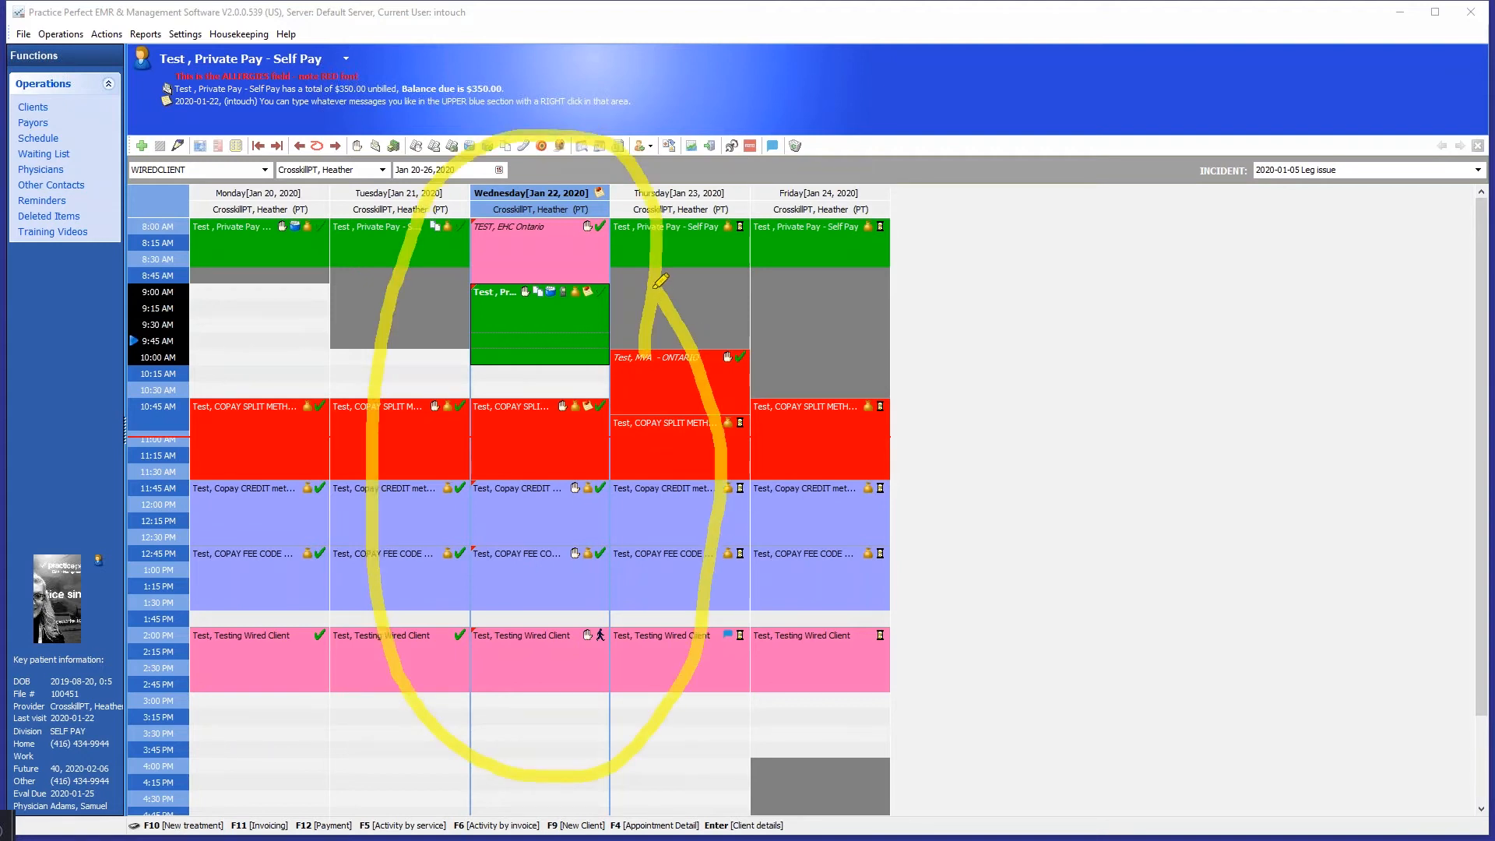
mouse_move(608, 394)
mouse_down()
mouse_move(593, 415)
mouse_move(615, 381)
mouse_move(572, 424)
mouse_move(558, 389)
mouse_move(576, 422)
mouse_up()
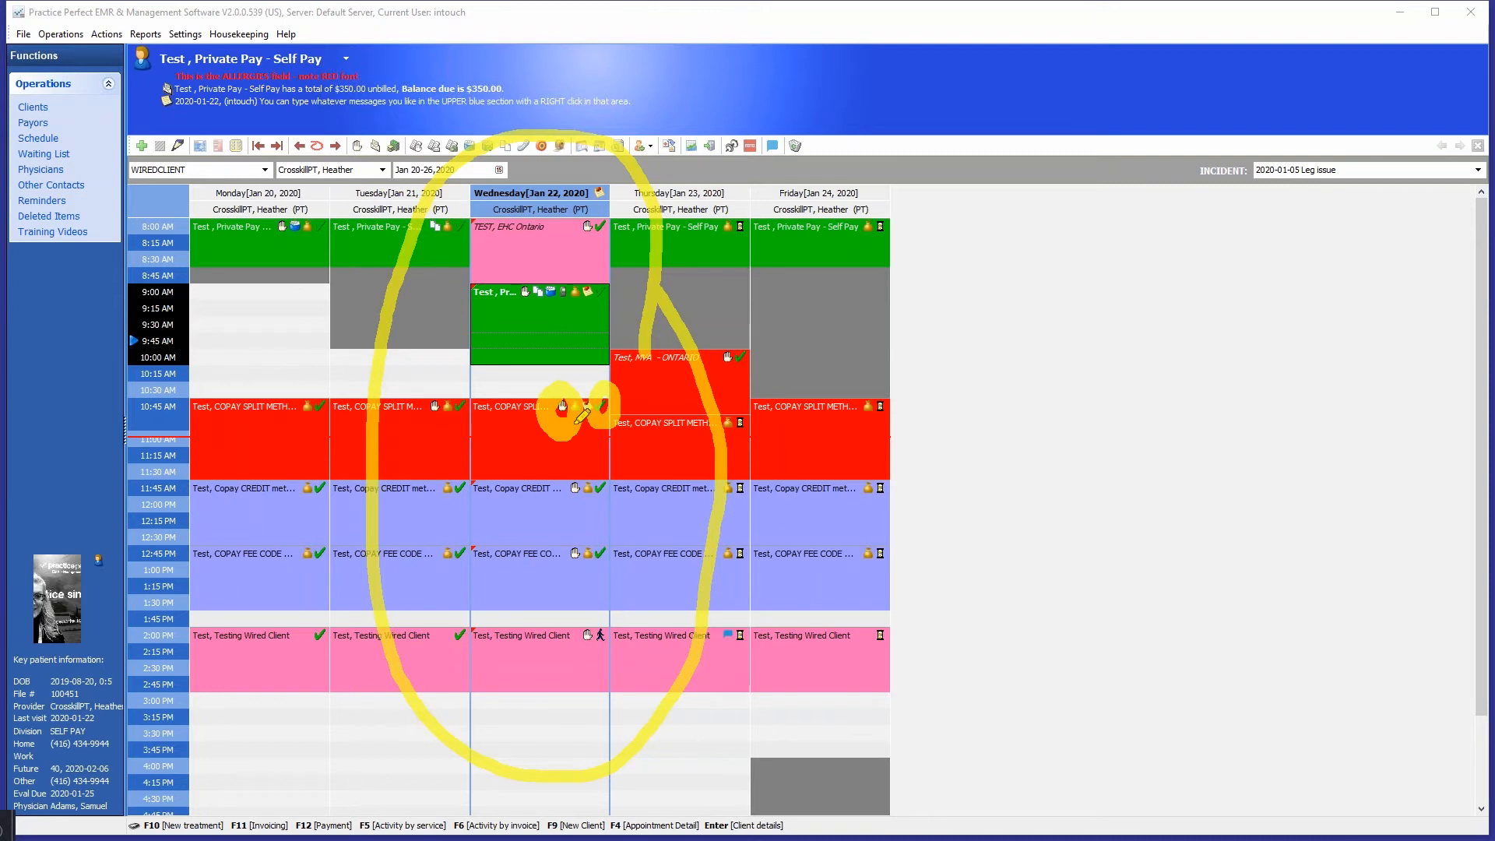
mouse_move(560, 282)
mouse_down()
mouse_move(534, 295)
mouse_move(543, 274)
mouse_up()
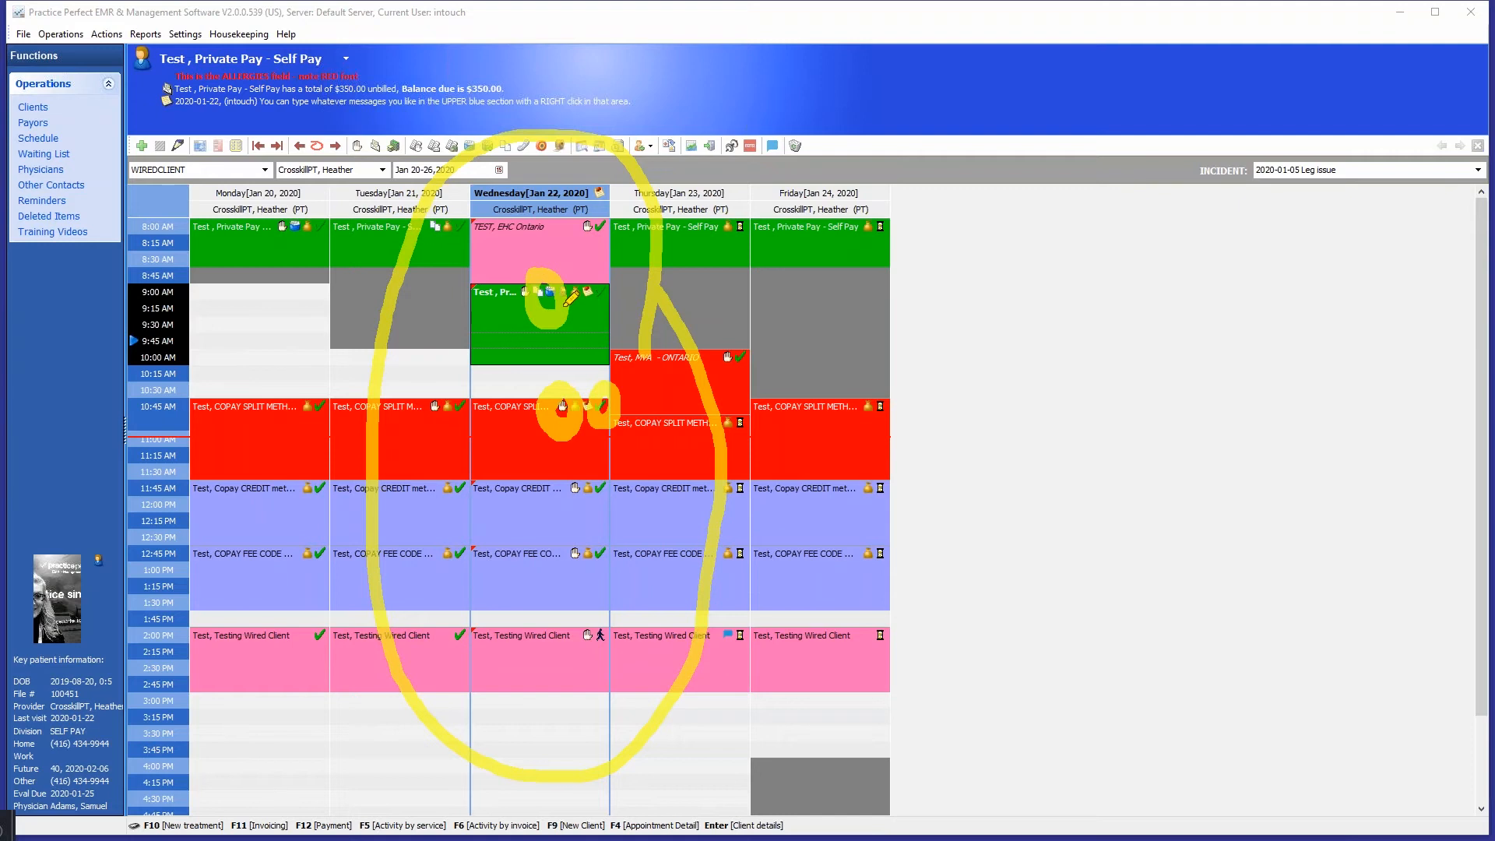
mouse_move(629, 466)
mouse_down()
mouse_move(580, 504)
mouse_move(635, 467)
mouse_up()
drag(562, 523, 621, 559)
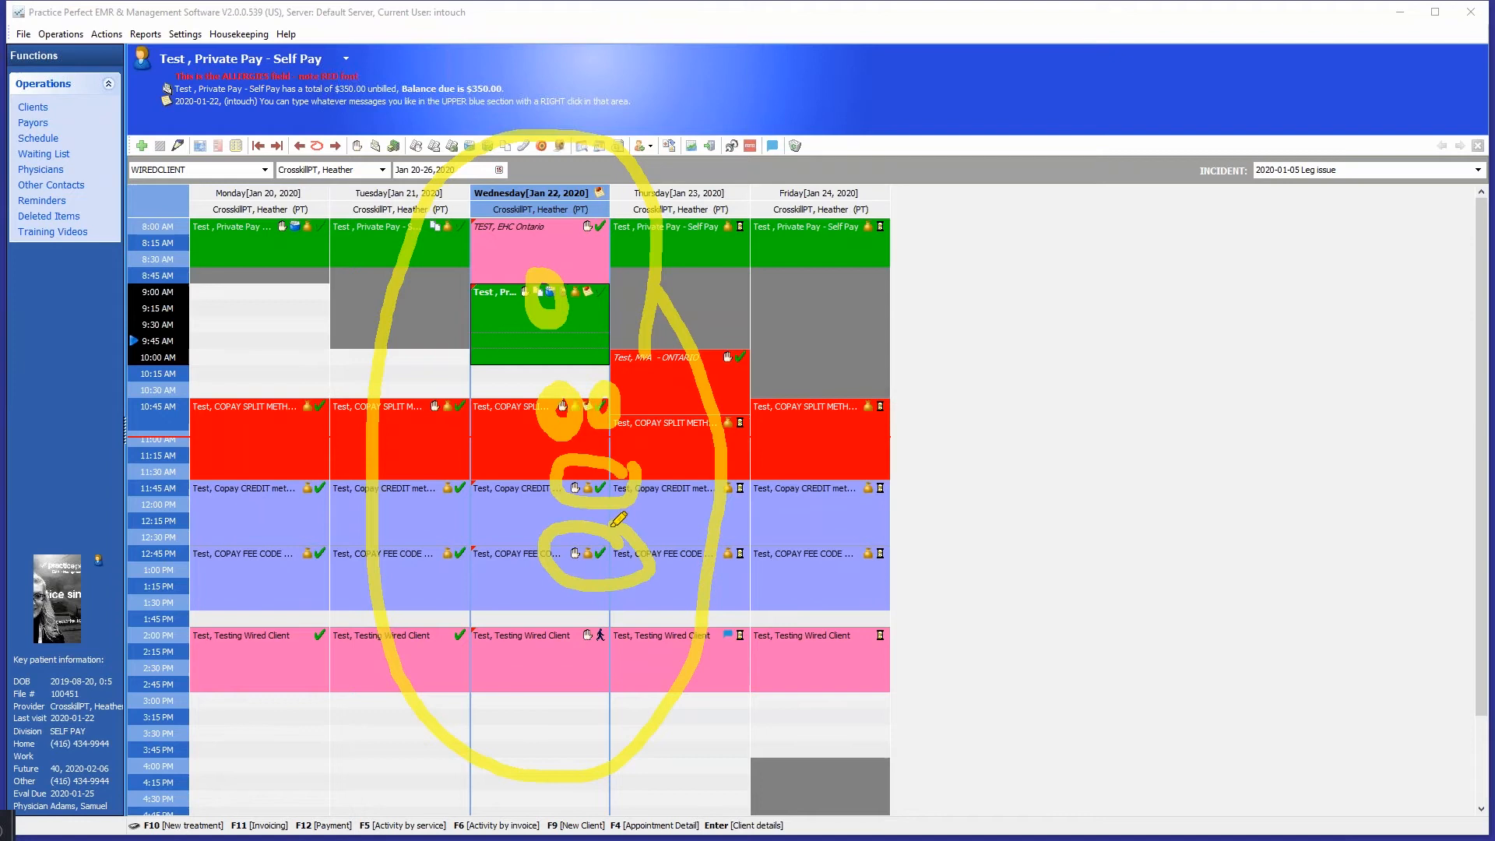
mouse_move(612, 619)
mouse_down()
mouse_move(658, 634)
mouse_move(597, 607)
mouse_up()
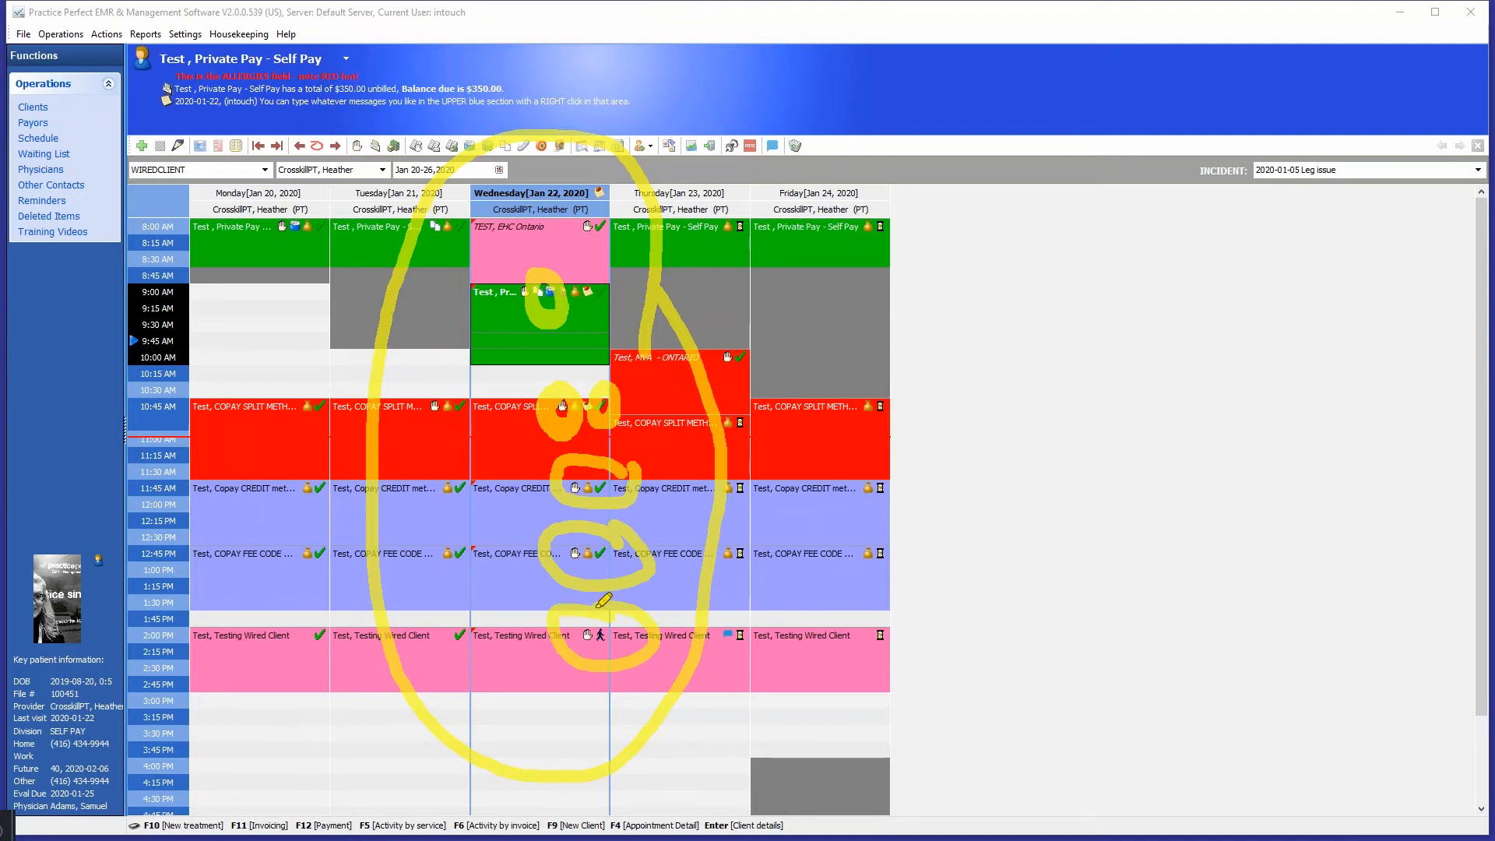
mouse_move(473, 477)
mouse_down()
mouse_move(461, 469)
mouse_move(479, 482)
mouse_up()
drag(413, 446, 495, 513)
drag(495, 432, 420, 534)
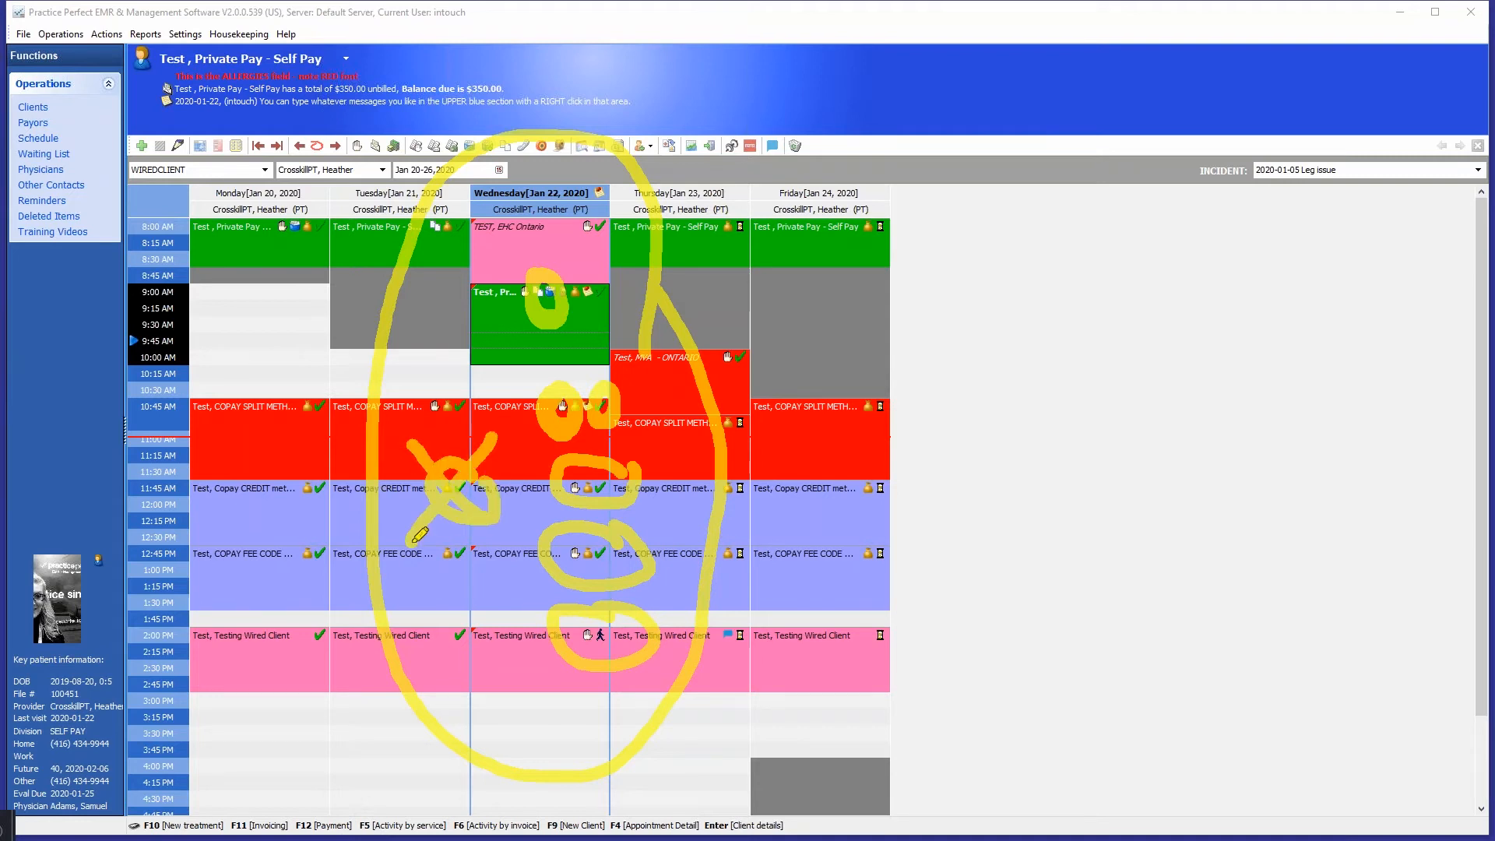
key(Escape)
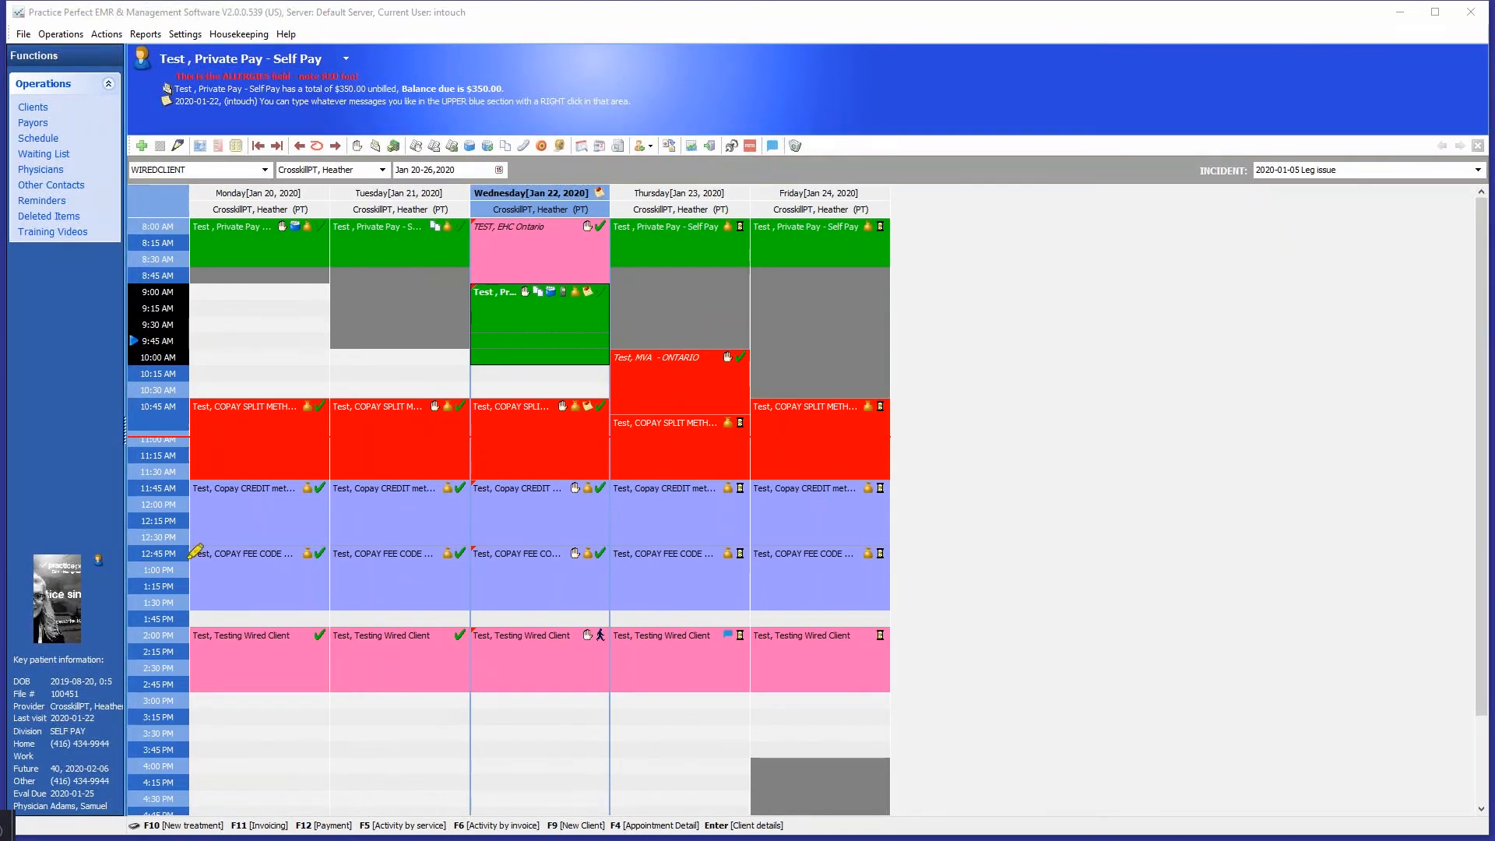
mouse_move(471, 470)
mouse_down()
mouse_move(425, 467)
mouse_move(460, 515)
mouse_move(481, 472)
mouse_move(466, 460)
mouse_up()
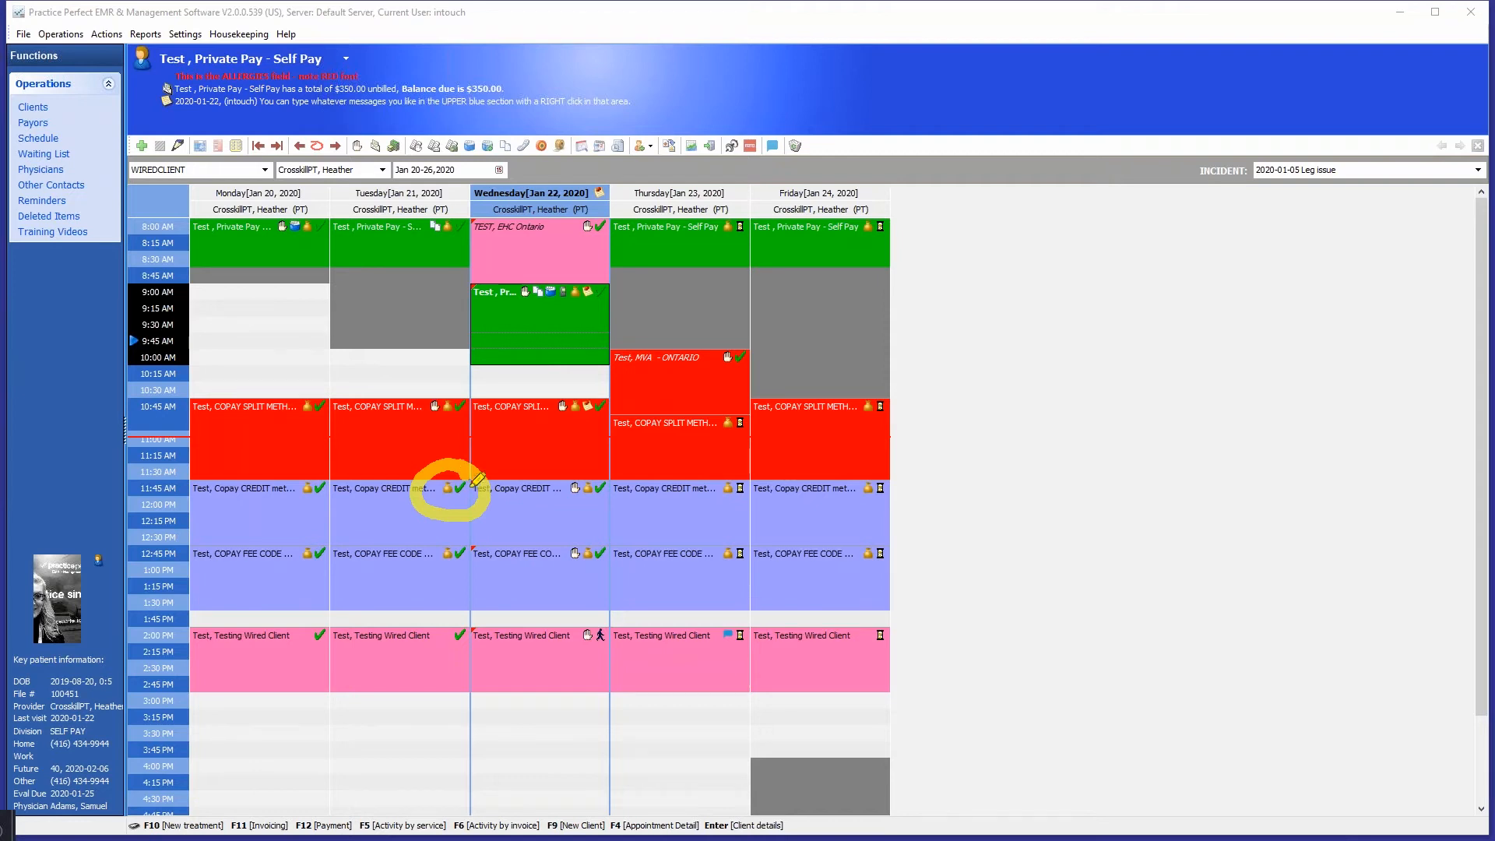
mouse_move(465, 470)
mouse_down()
mouse_move(448, 482)
mouse_move(460, 506)
mouse_move(443, 490)
mouse_move(467, 467)
mouse_up()
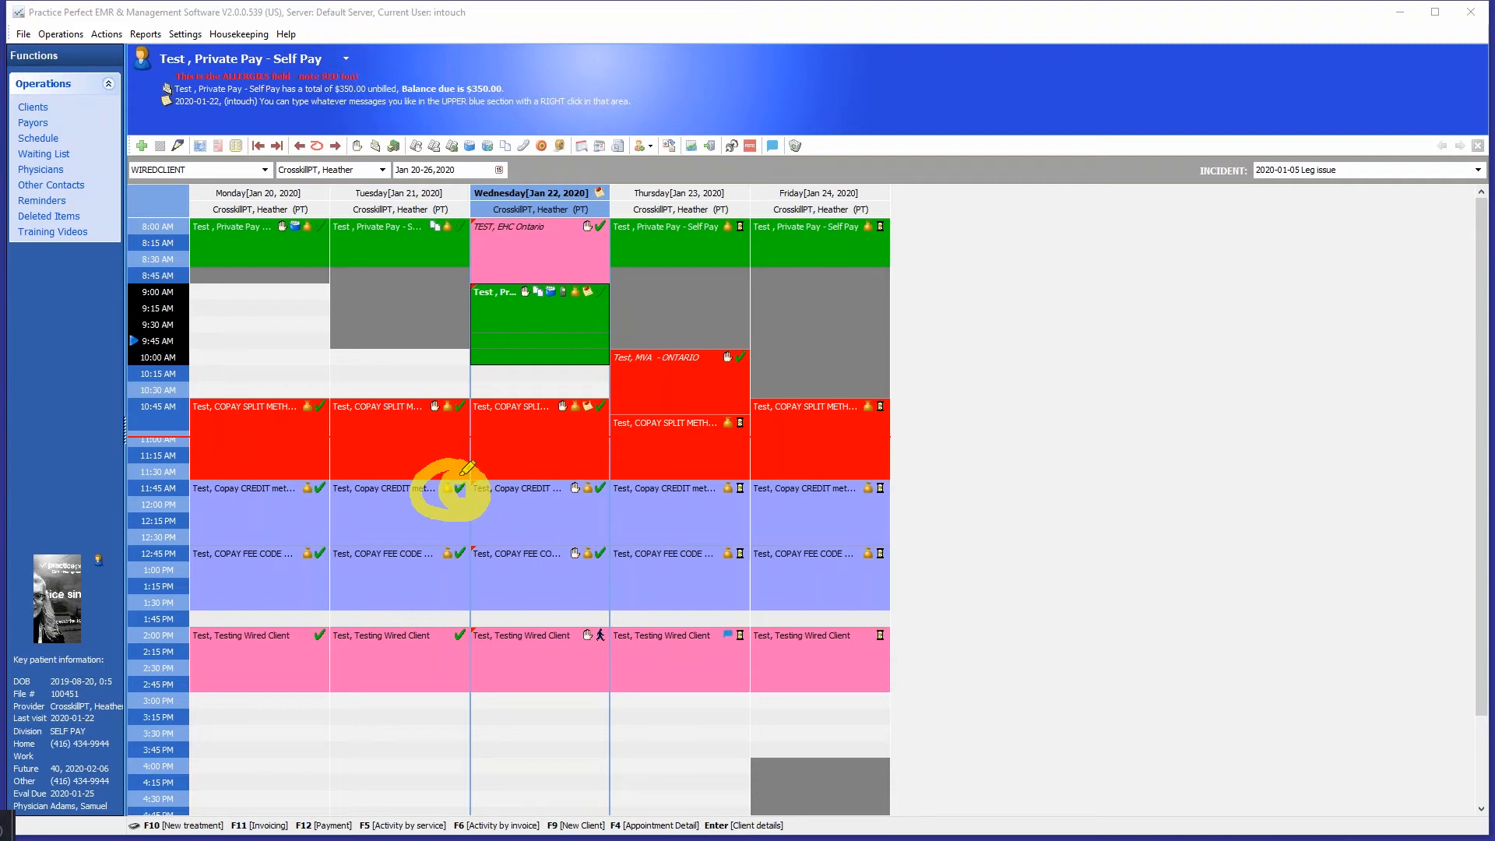
key(Escape)
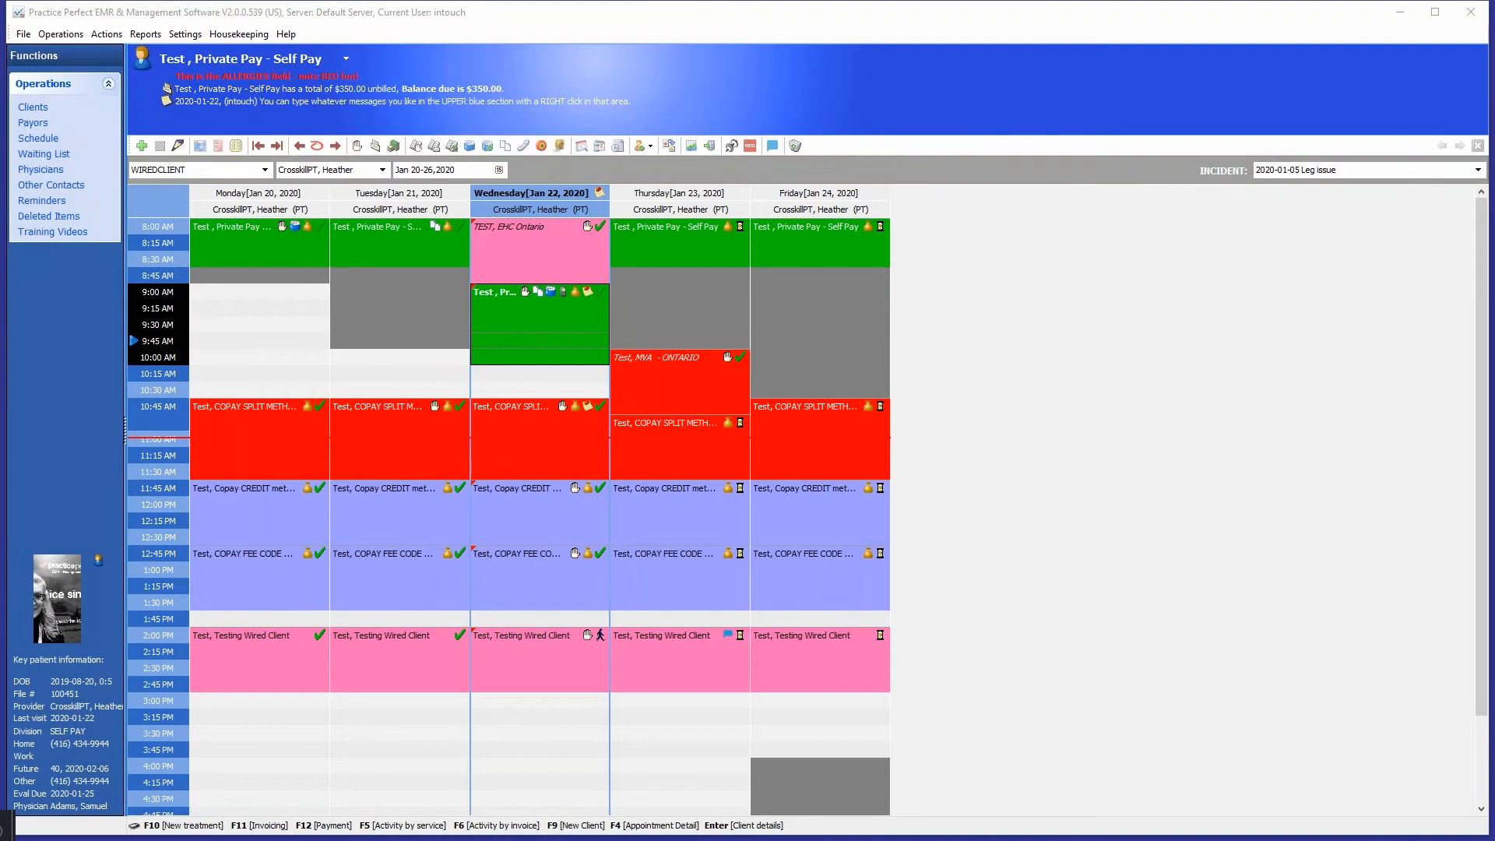
click(458, 507)
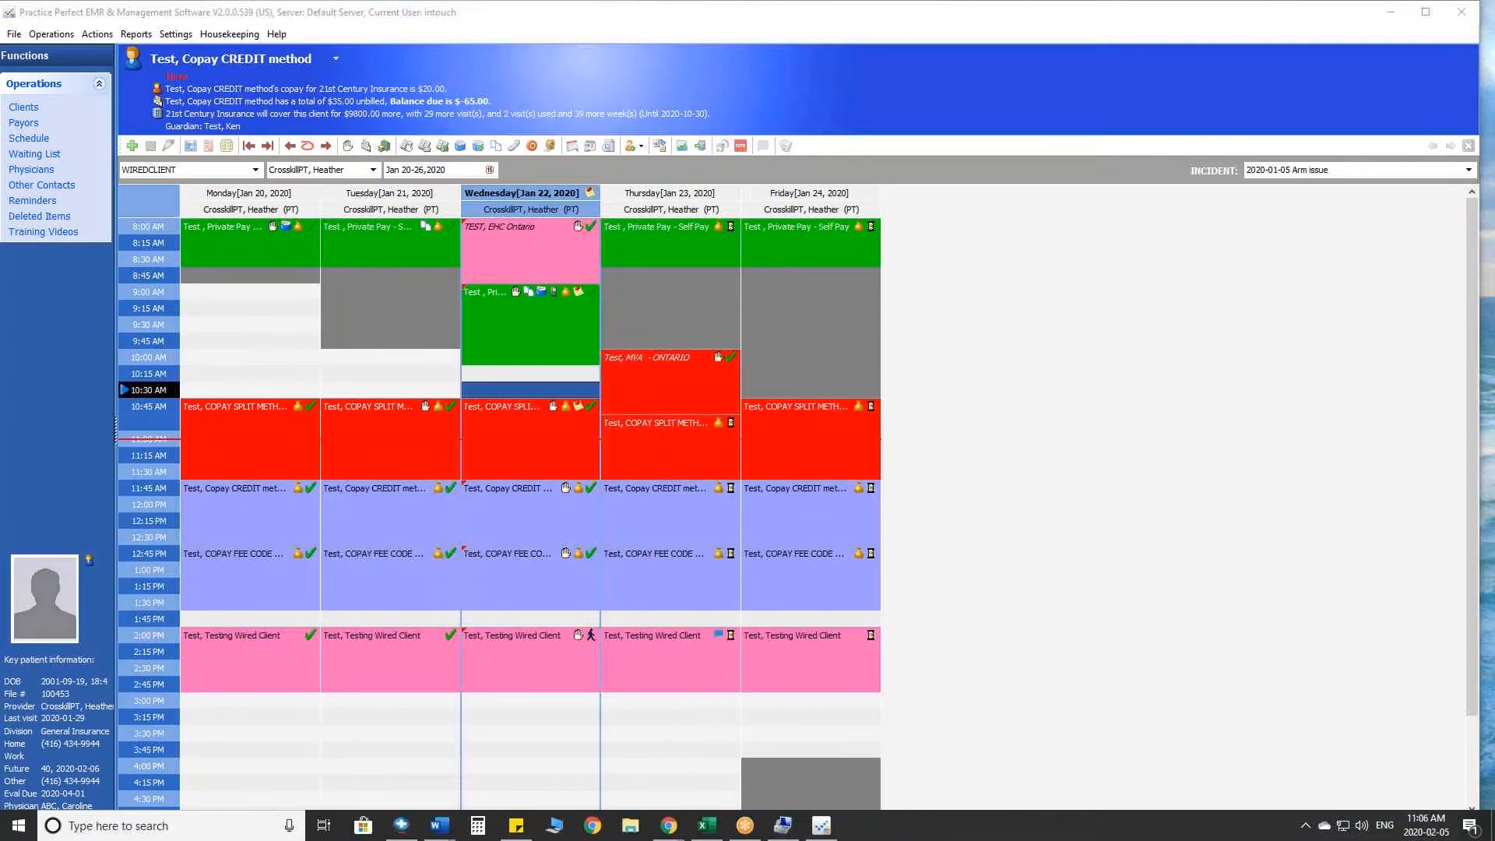
click(685, 306)
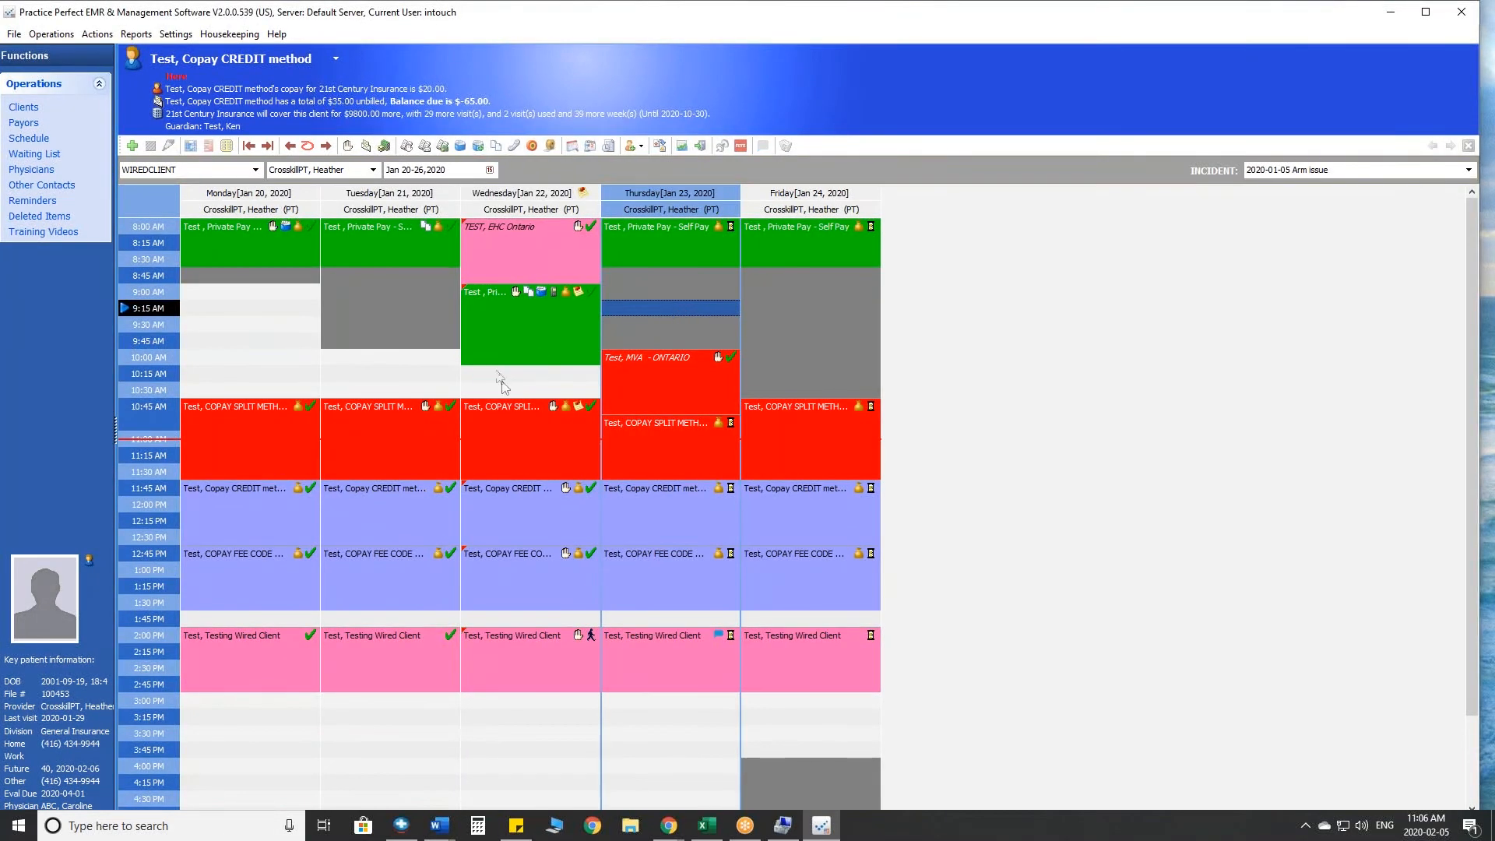
click(541, 374)
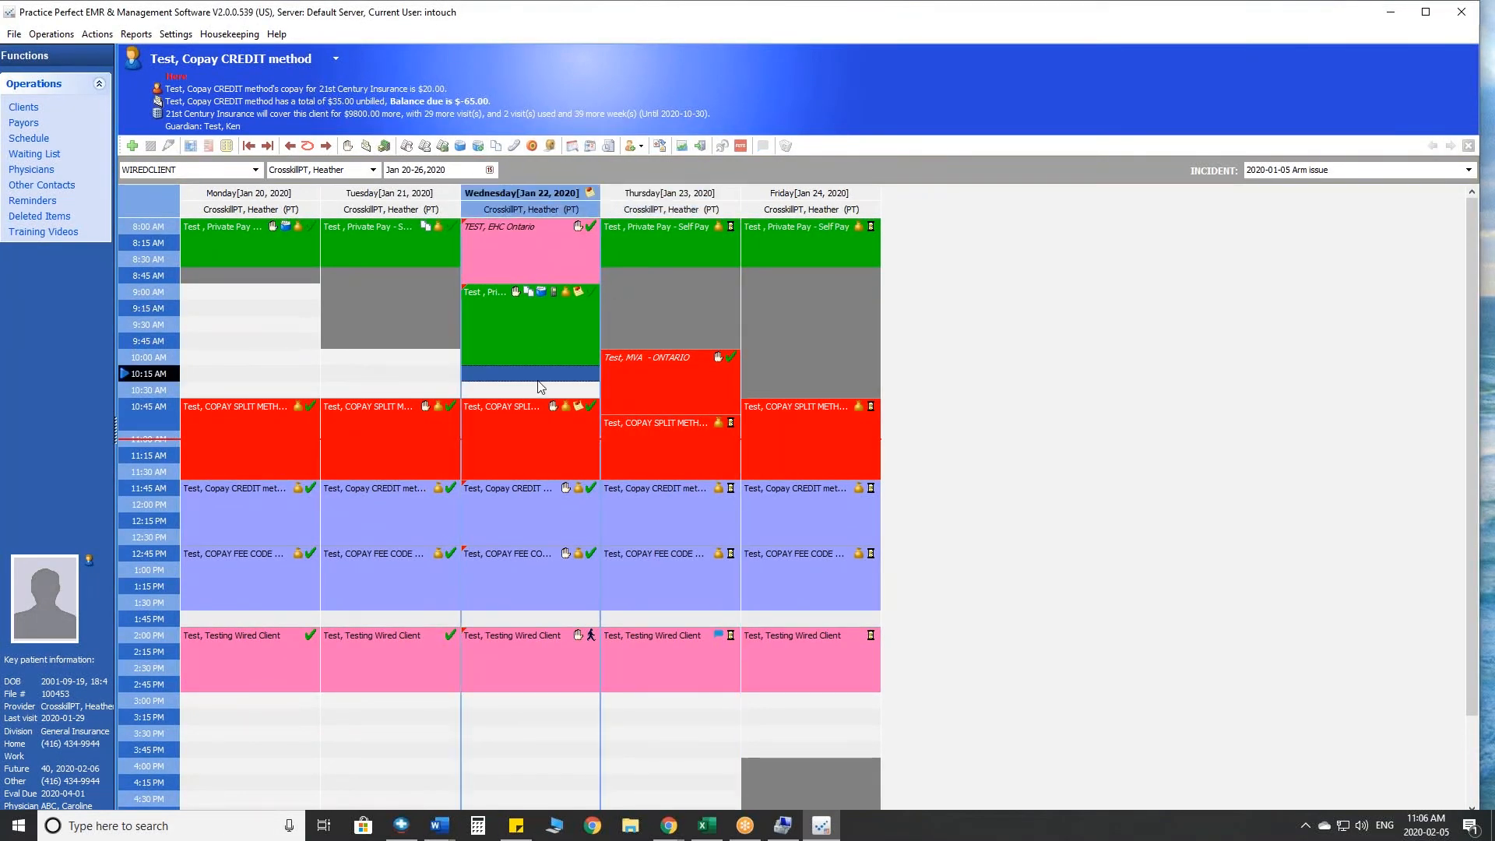
- Look through the reports available for Operations, such as compensation, daily reconciliation and revenue
click(217, 37)
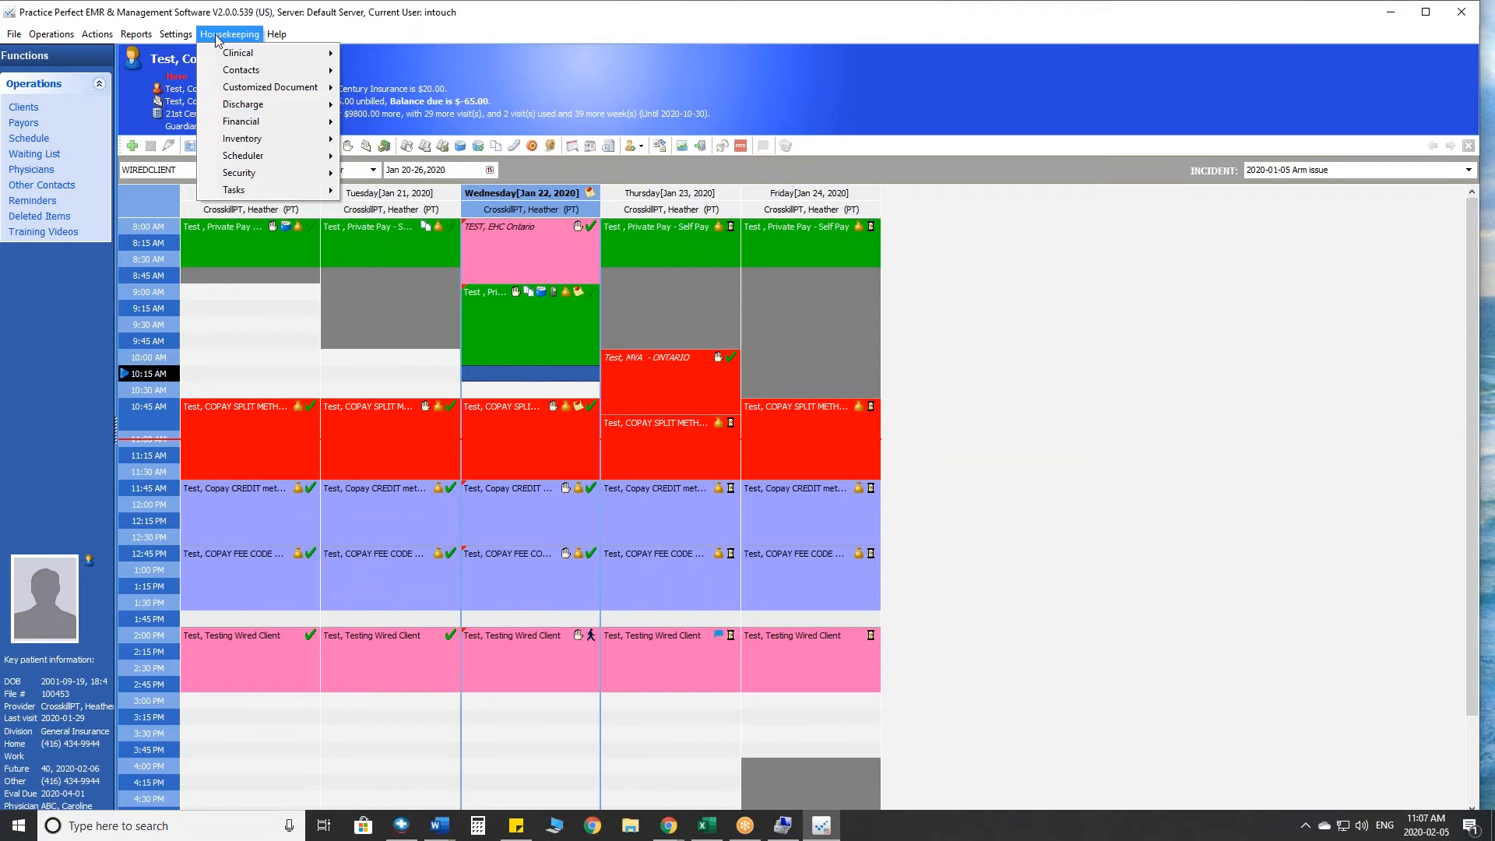
mouse_move(143, 40)
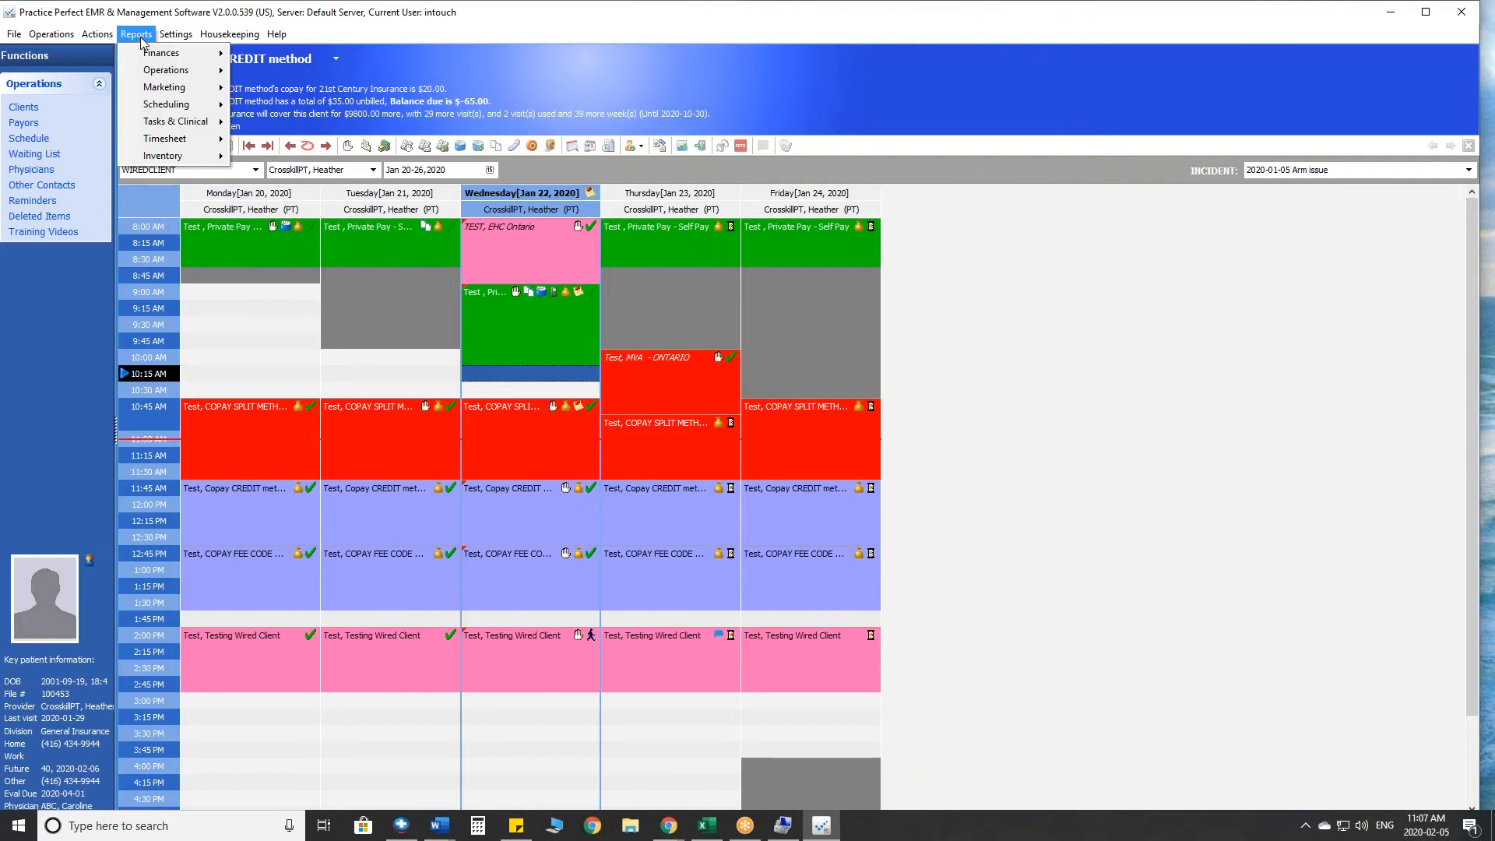
click(141, 39)
click(141, 39)
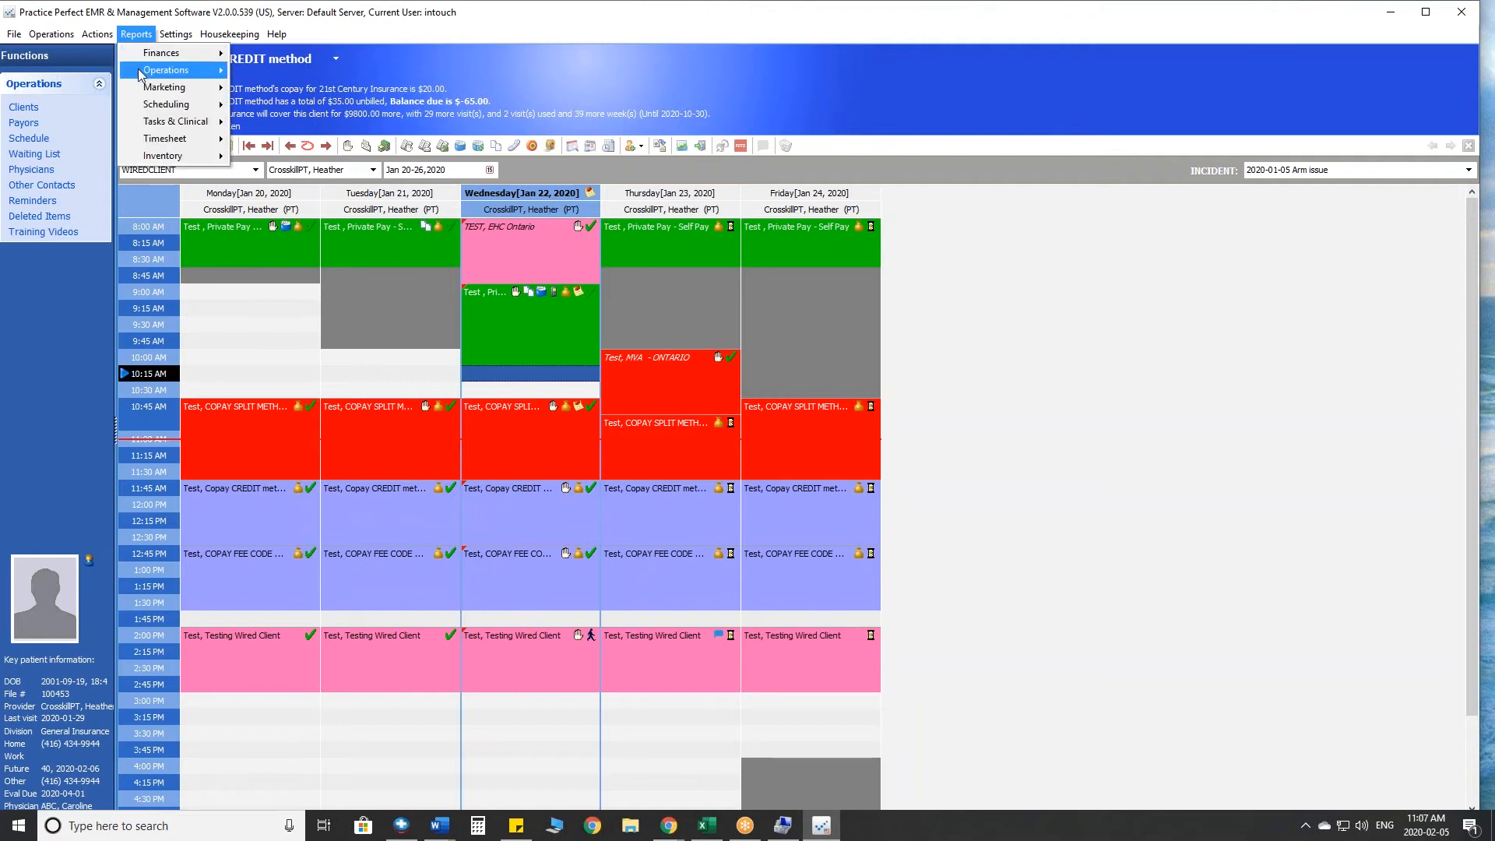
mouse_move(140, 72)
click(258, 78)
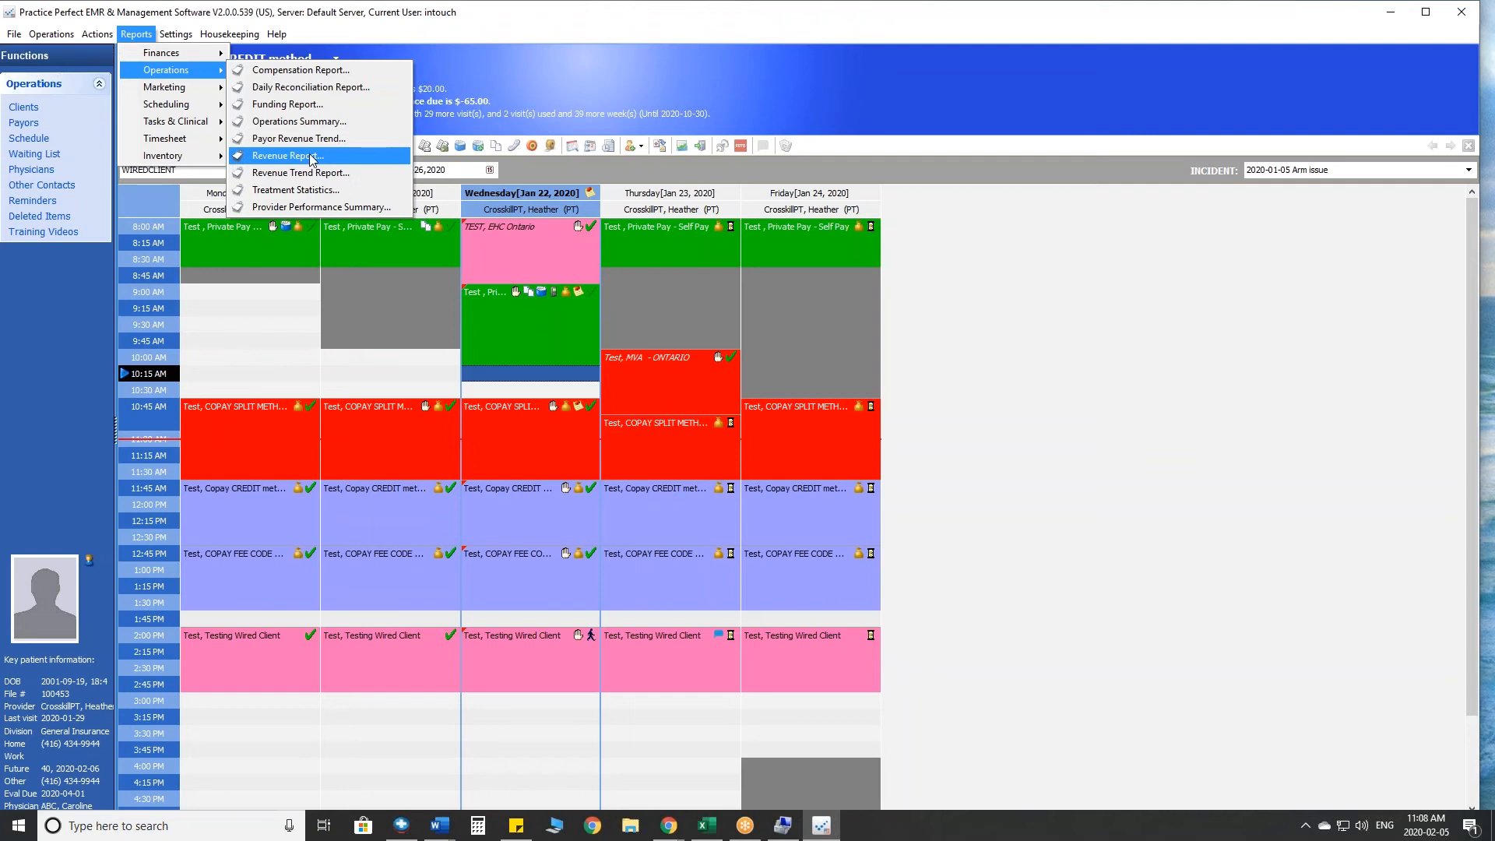
click(516, 359)
- Open the list of payors
click(24, 125)
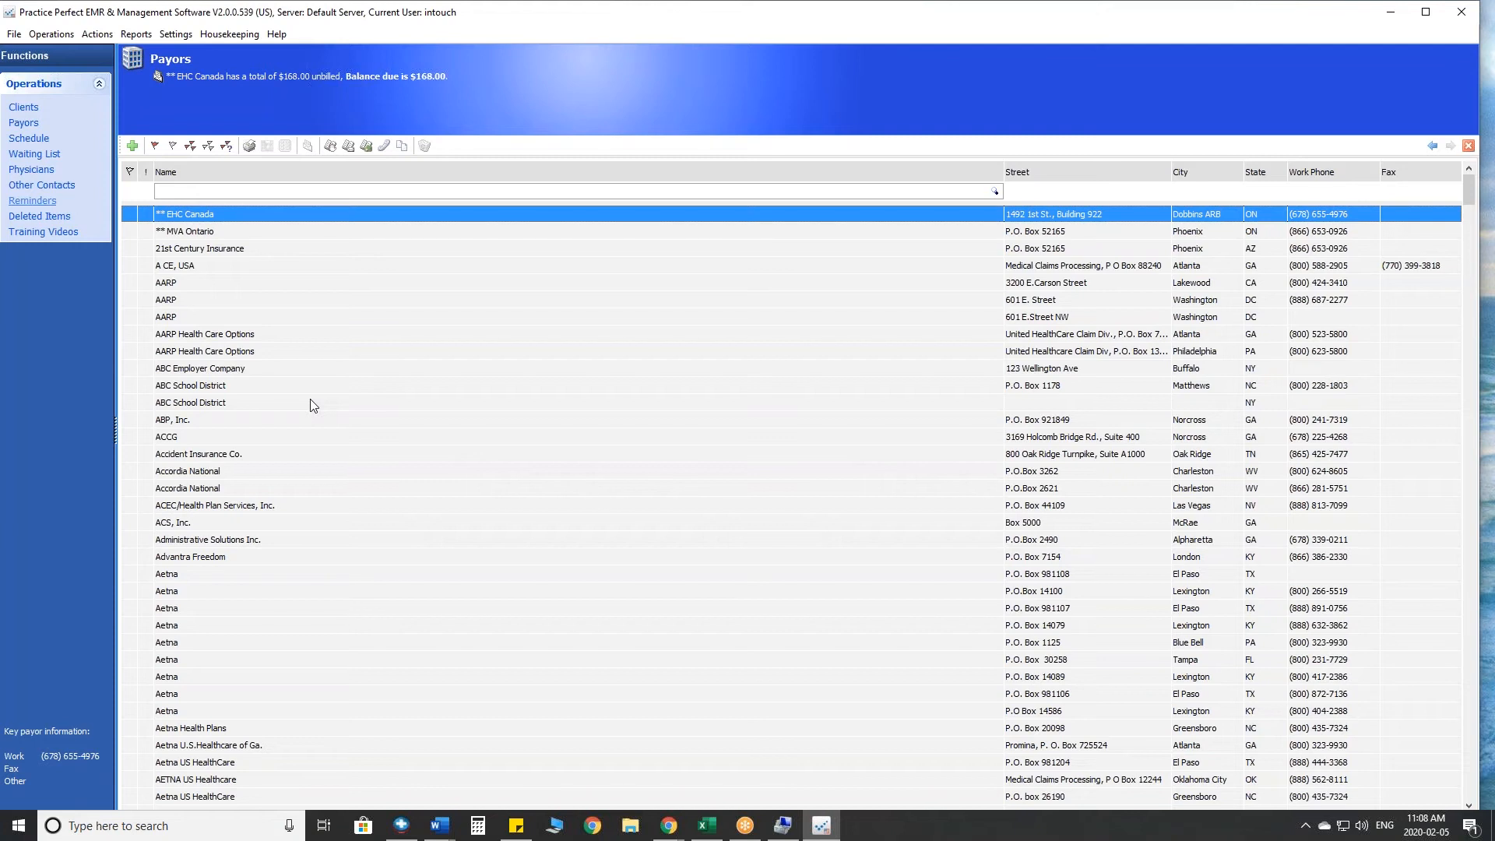
- Flag individual payors between MVA Ontario and ACCG in the list, and clear all of the flags
click(133, 232)
click(132, 265)
click(131, 285)
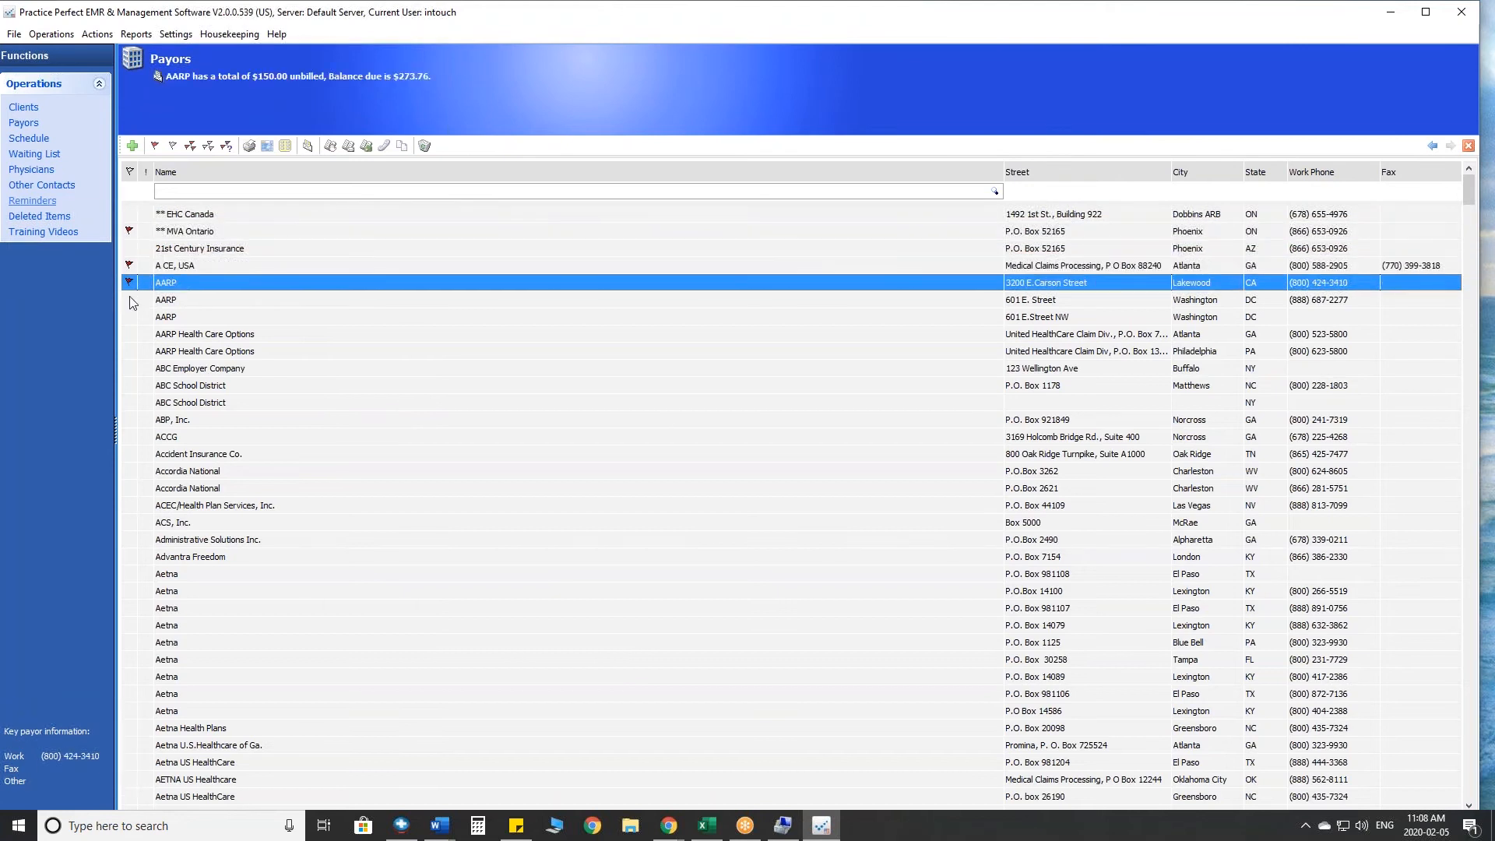
click(131, 318)
click(130, 351)
click(131, 385)
click(130, 402)
click(128, 420)
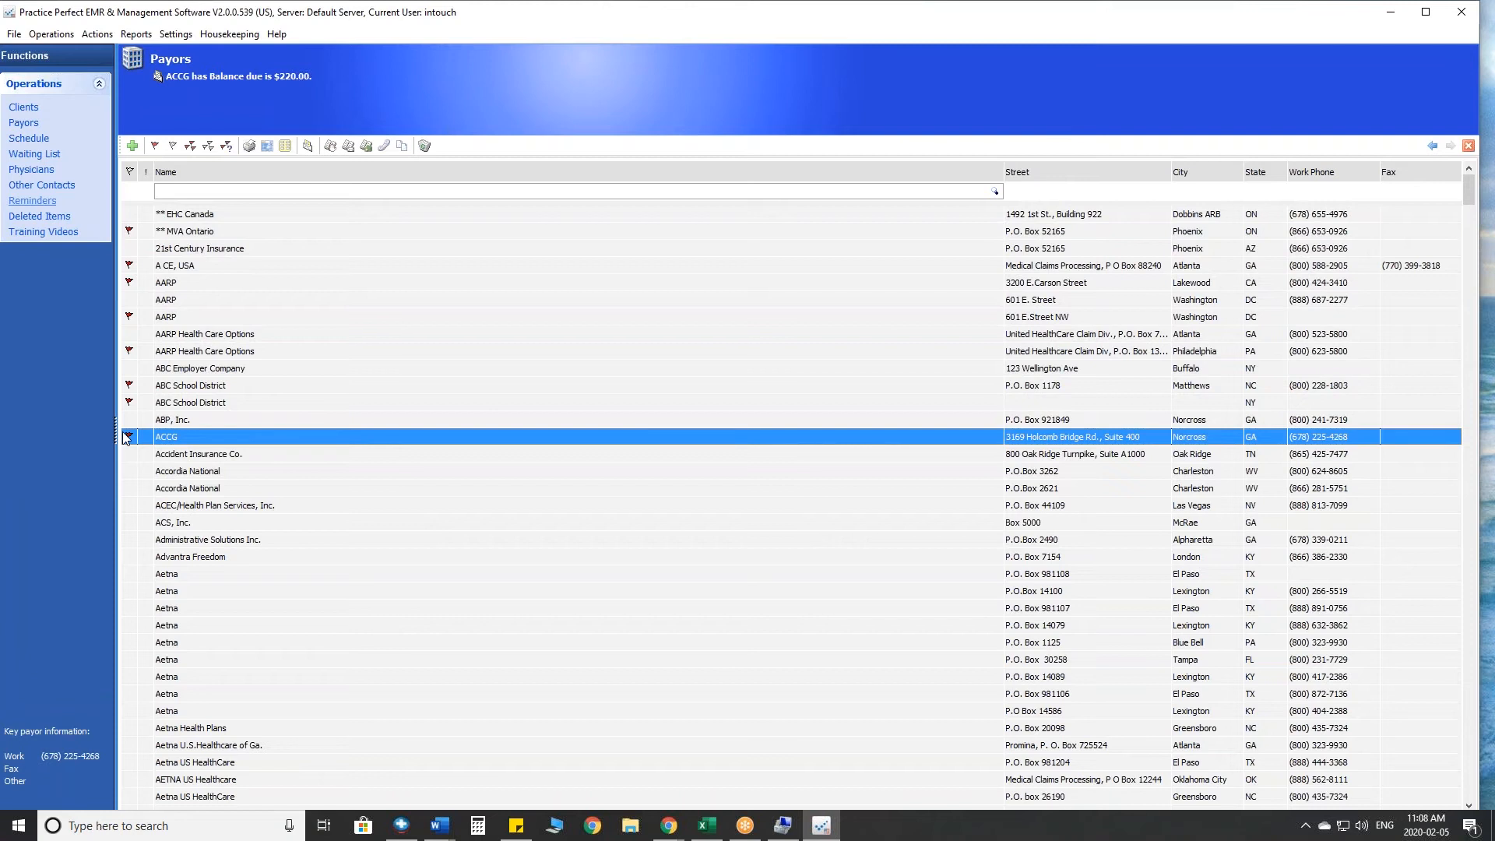
click(208, 147)
- Flag all payors whose invoice style is HCFA 1500 Red Form (2014)
click(226, 146)
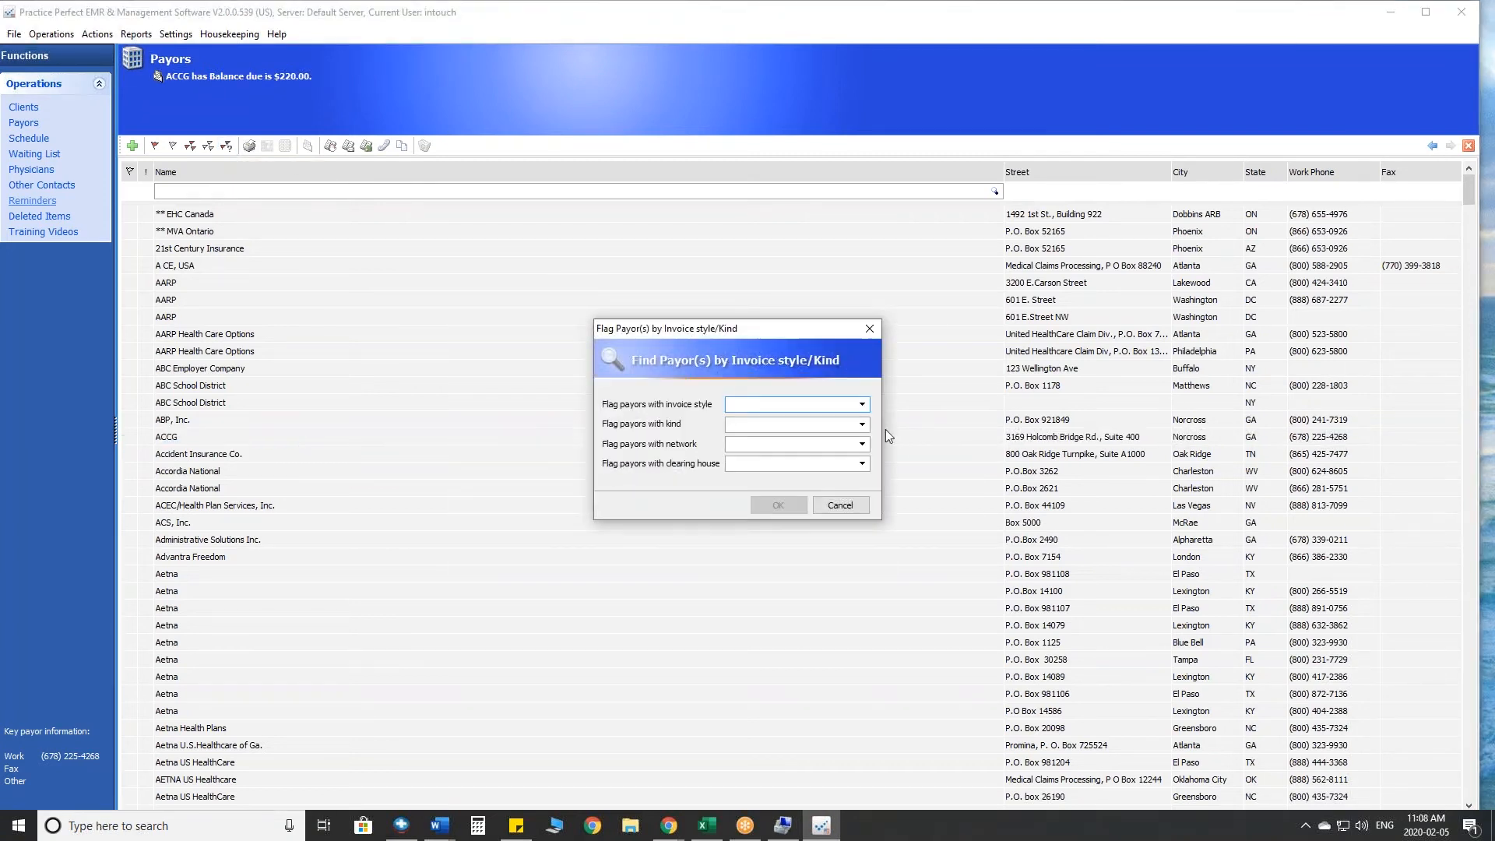
click(862, 404)
click(862, 404)
click(862, 404)
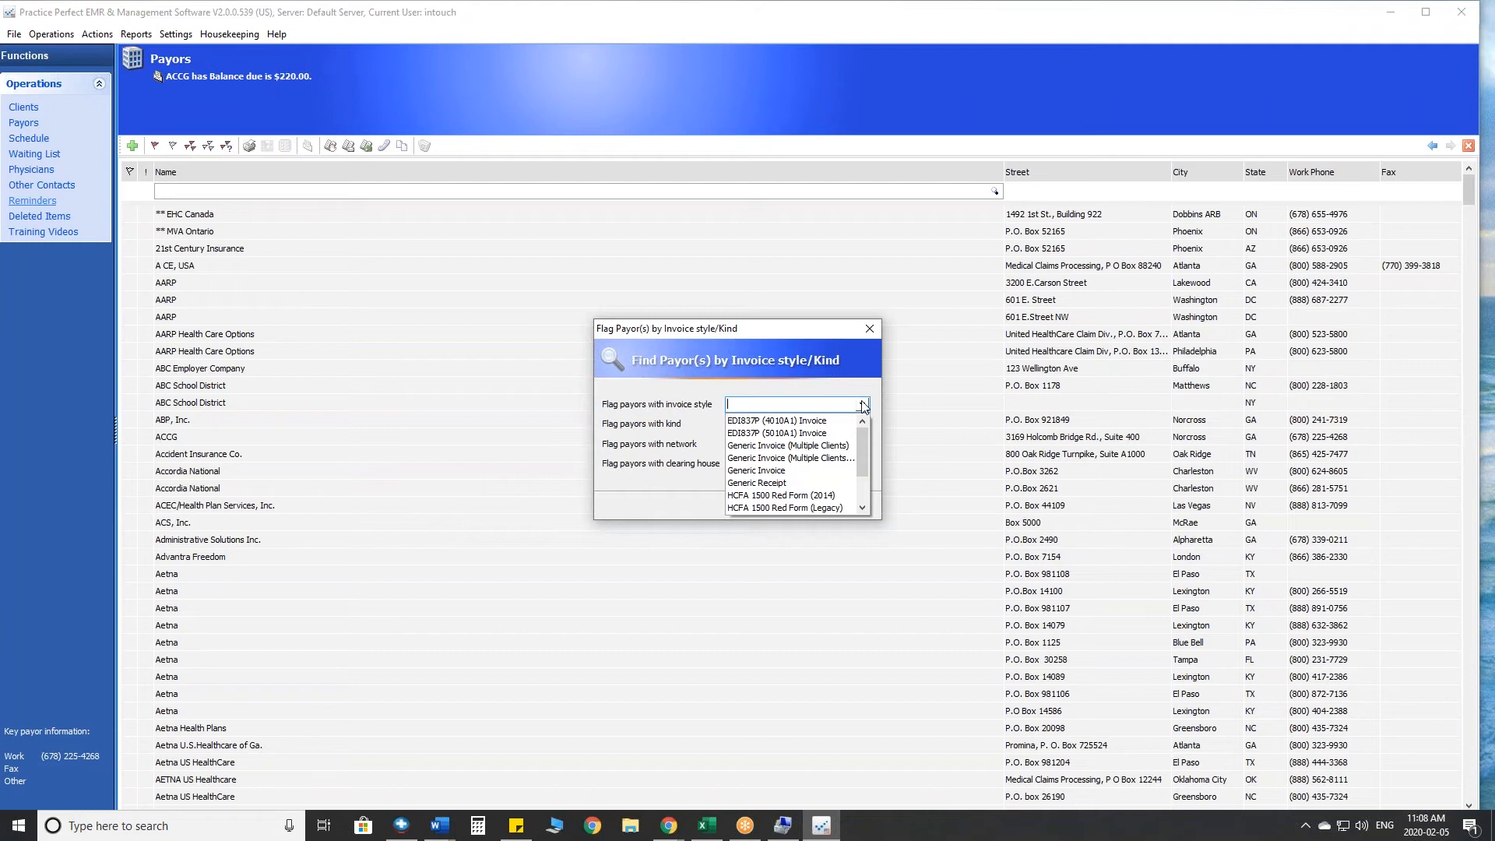
click(862, 406)
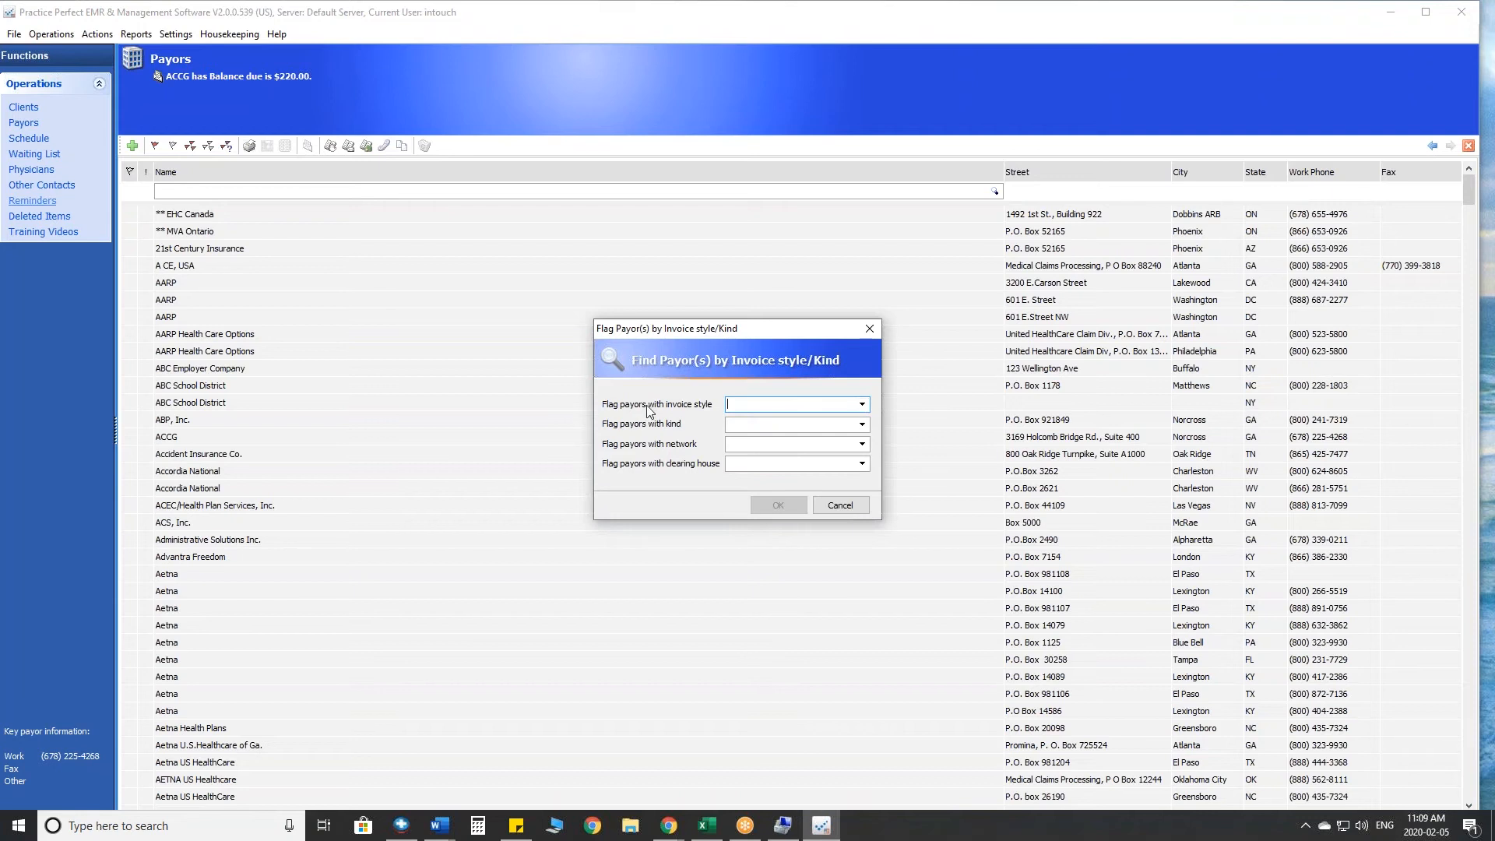
double_click(863, 405)
click(862, 405)
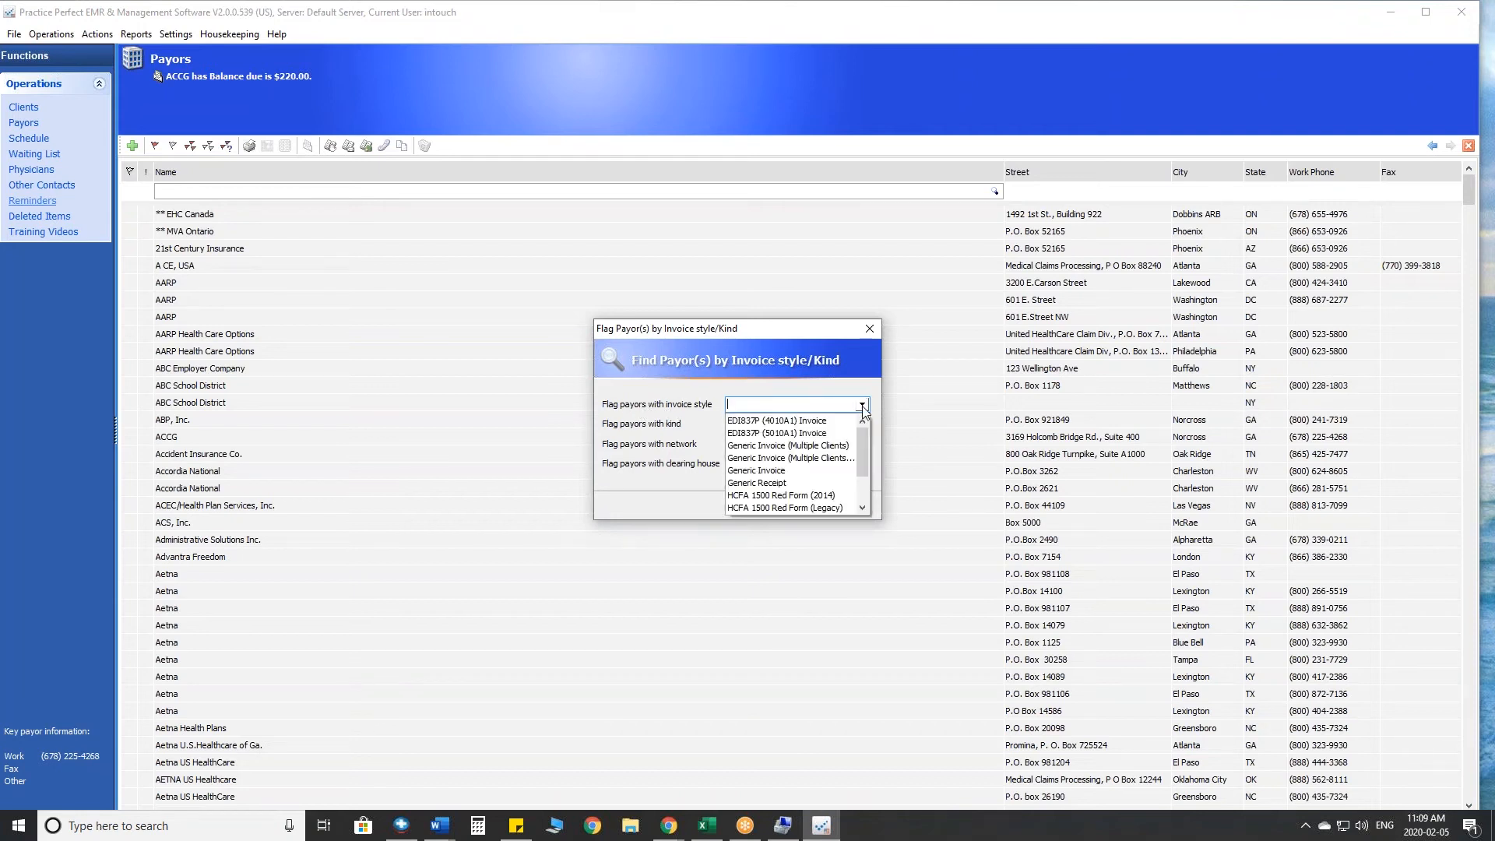
click(817, 495)
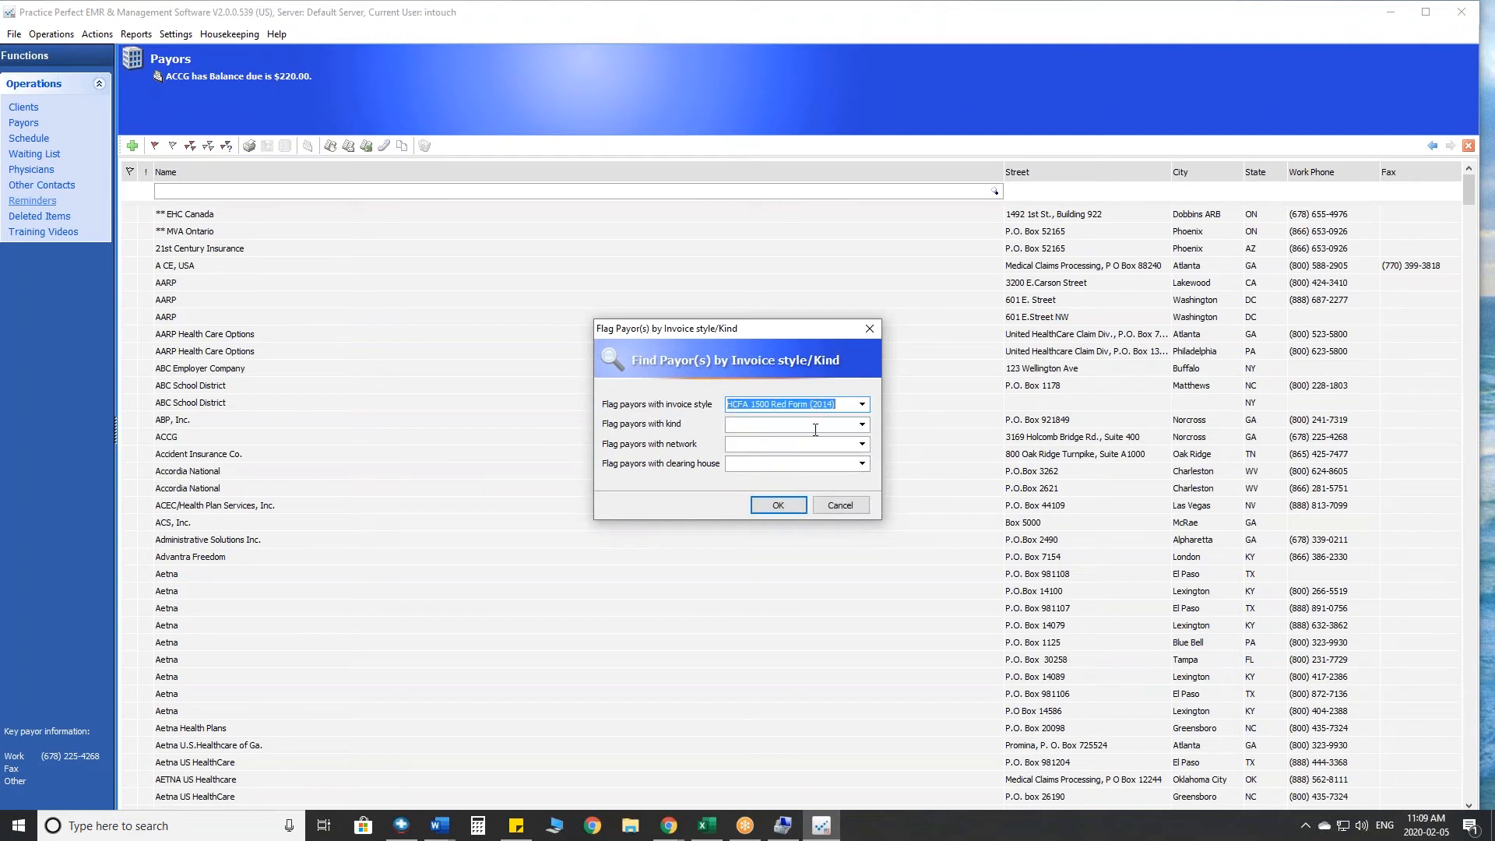
click(778, 505)
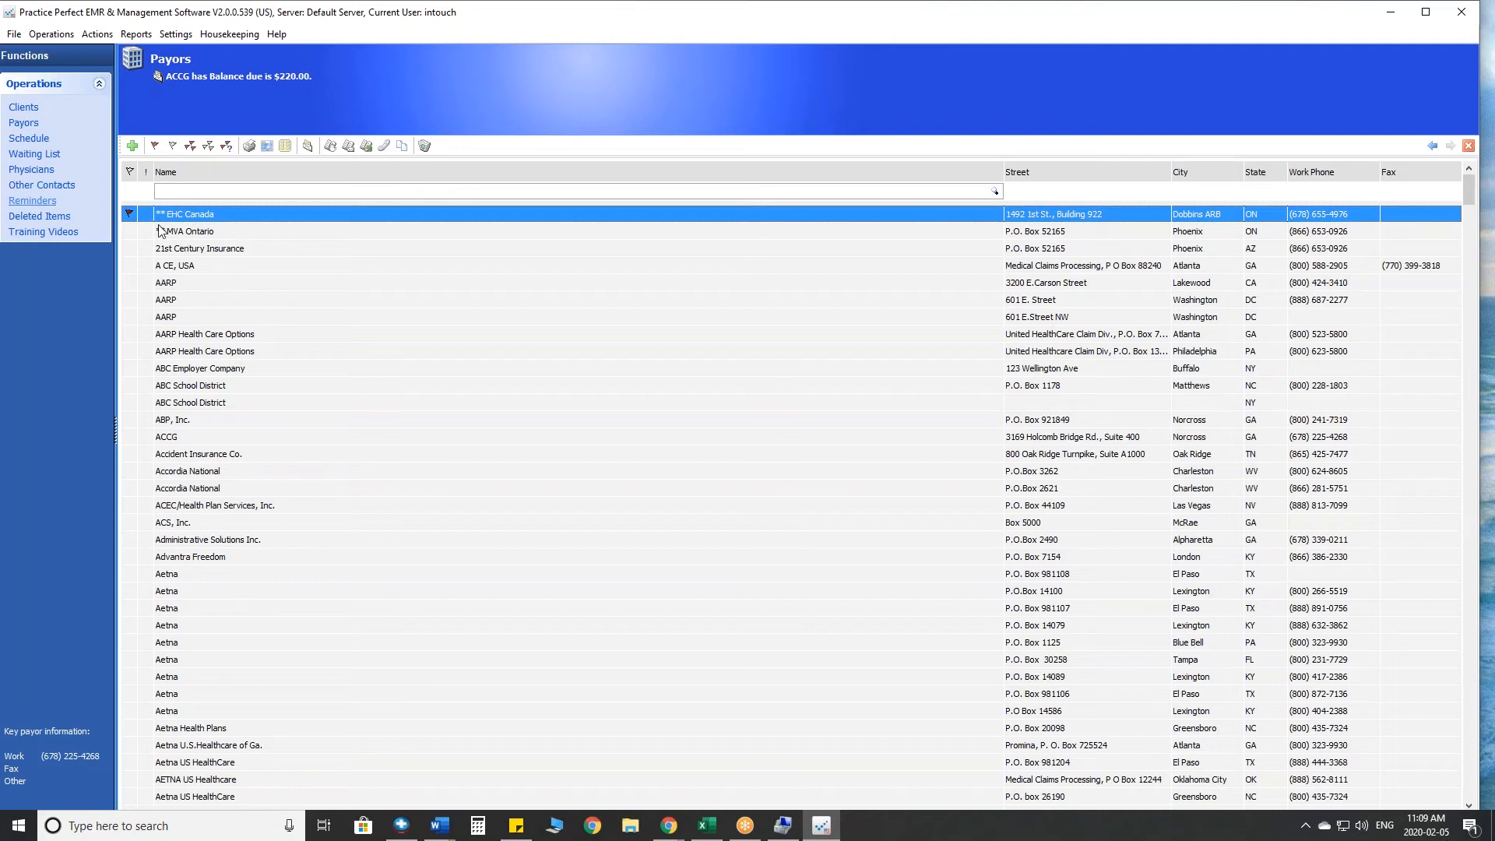
- Start producing invoices for the flagged payors, covering all activities that are not yet invoiced
click(308, 148)
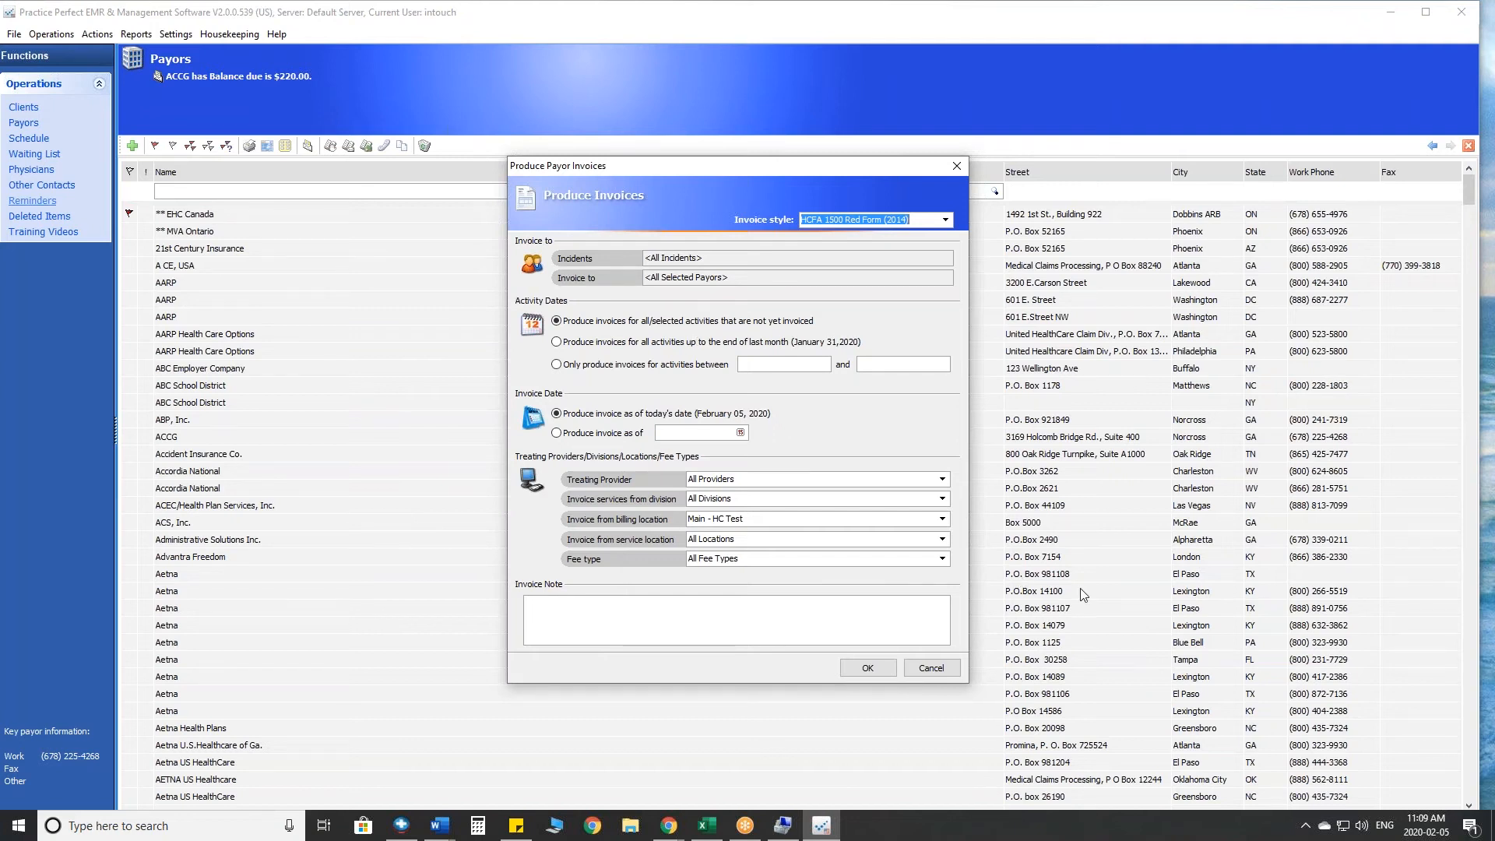
click(1141, 599)
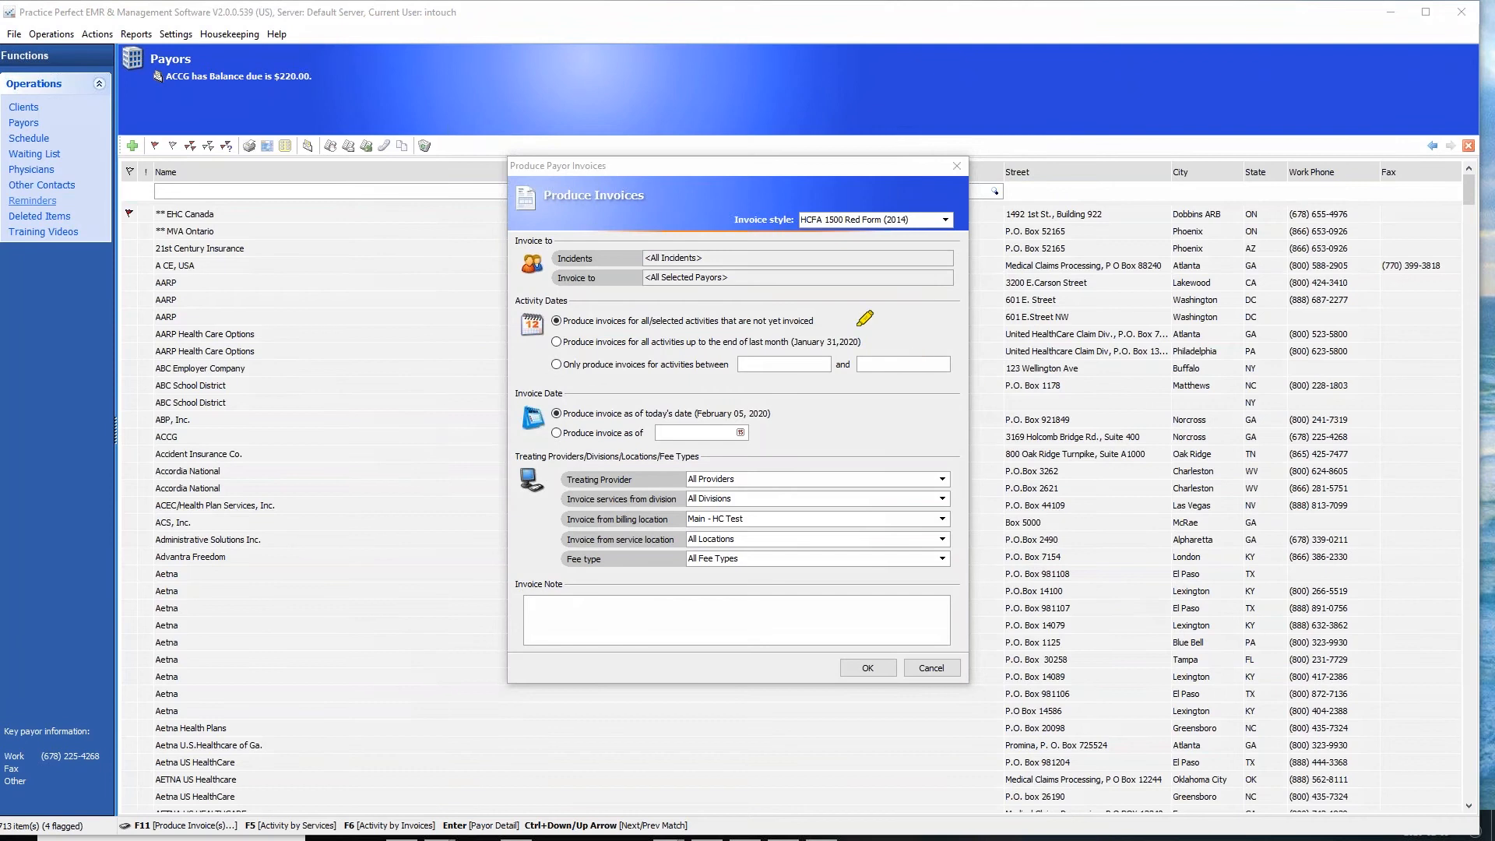
mouse_move(834, 313)
mouse_down()
mouse_move(581, 282)
mouse_move(548, 333)
mouse_move(803, 343)
mouse_move(830, 307)
mouse_up()
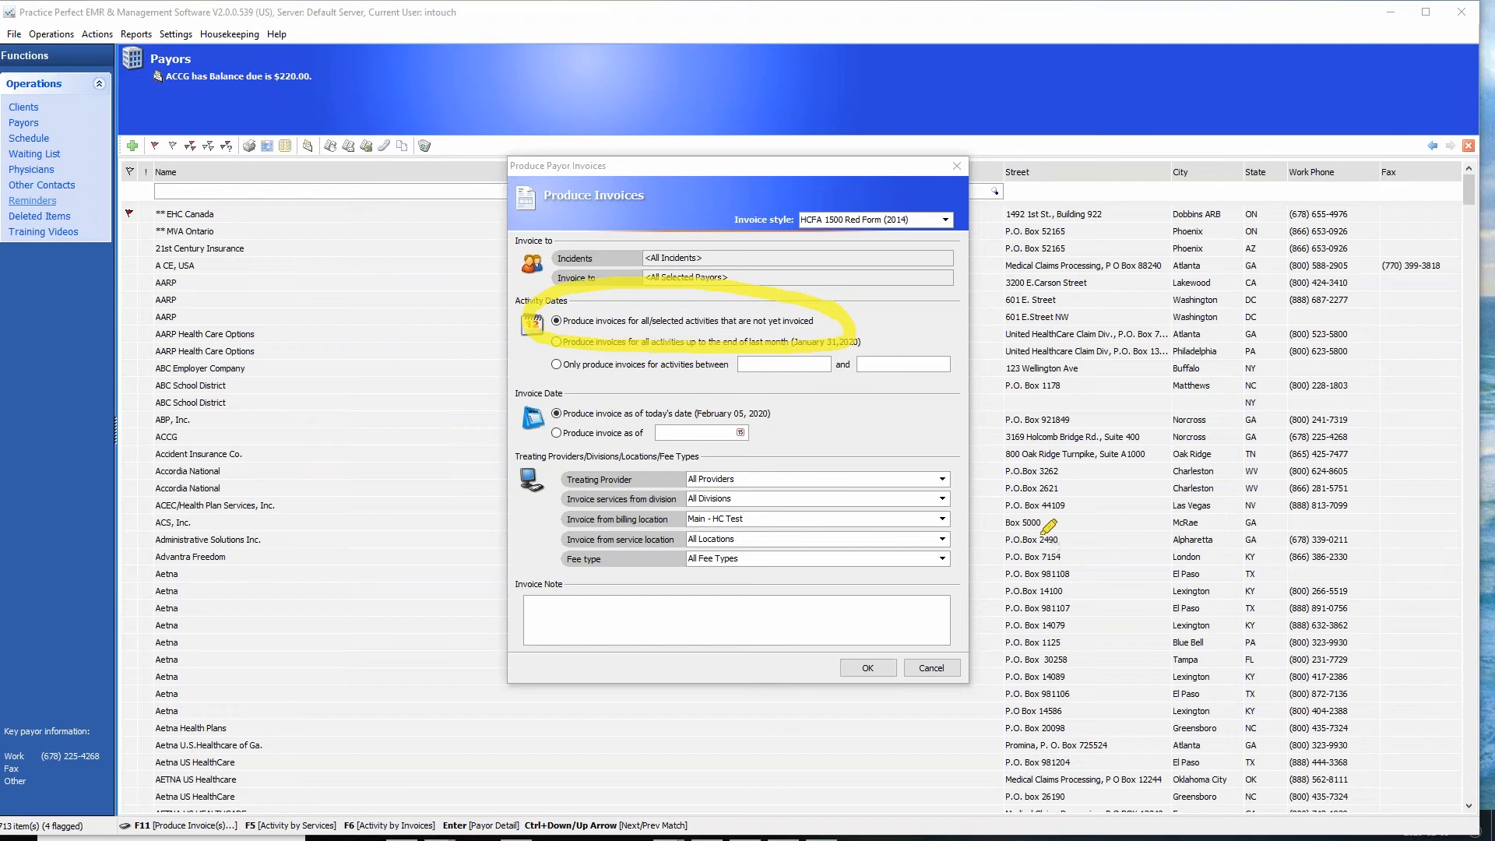
click(1215, 600)
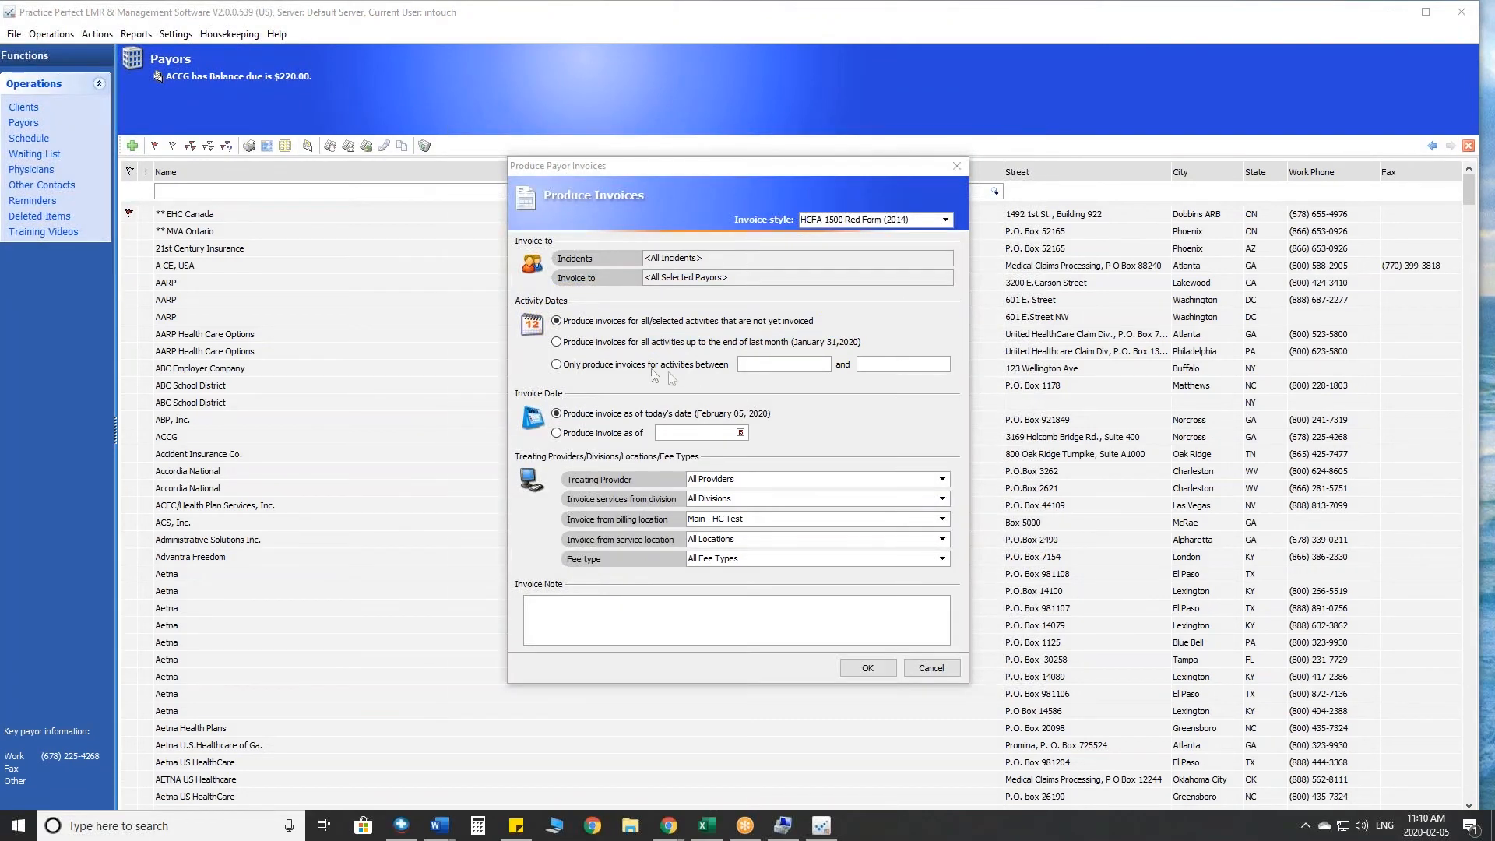
click(566, 343)
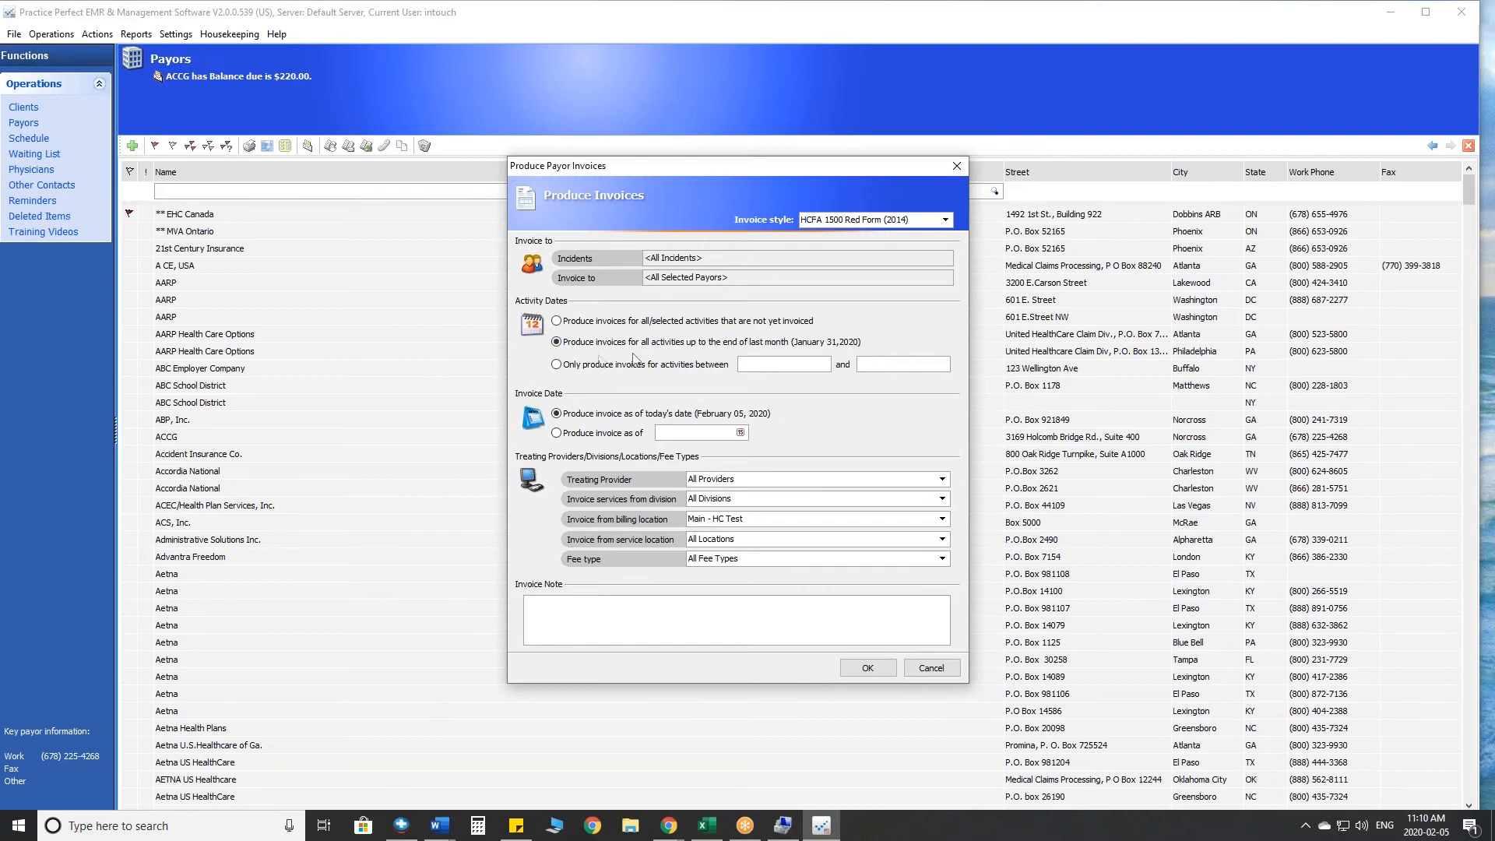
click(557, 365)
click(556, 321)
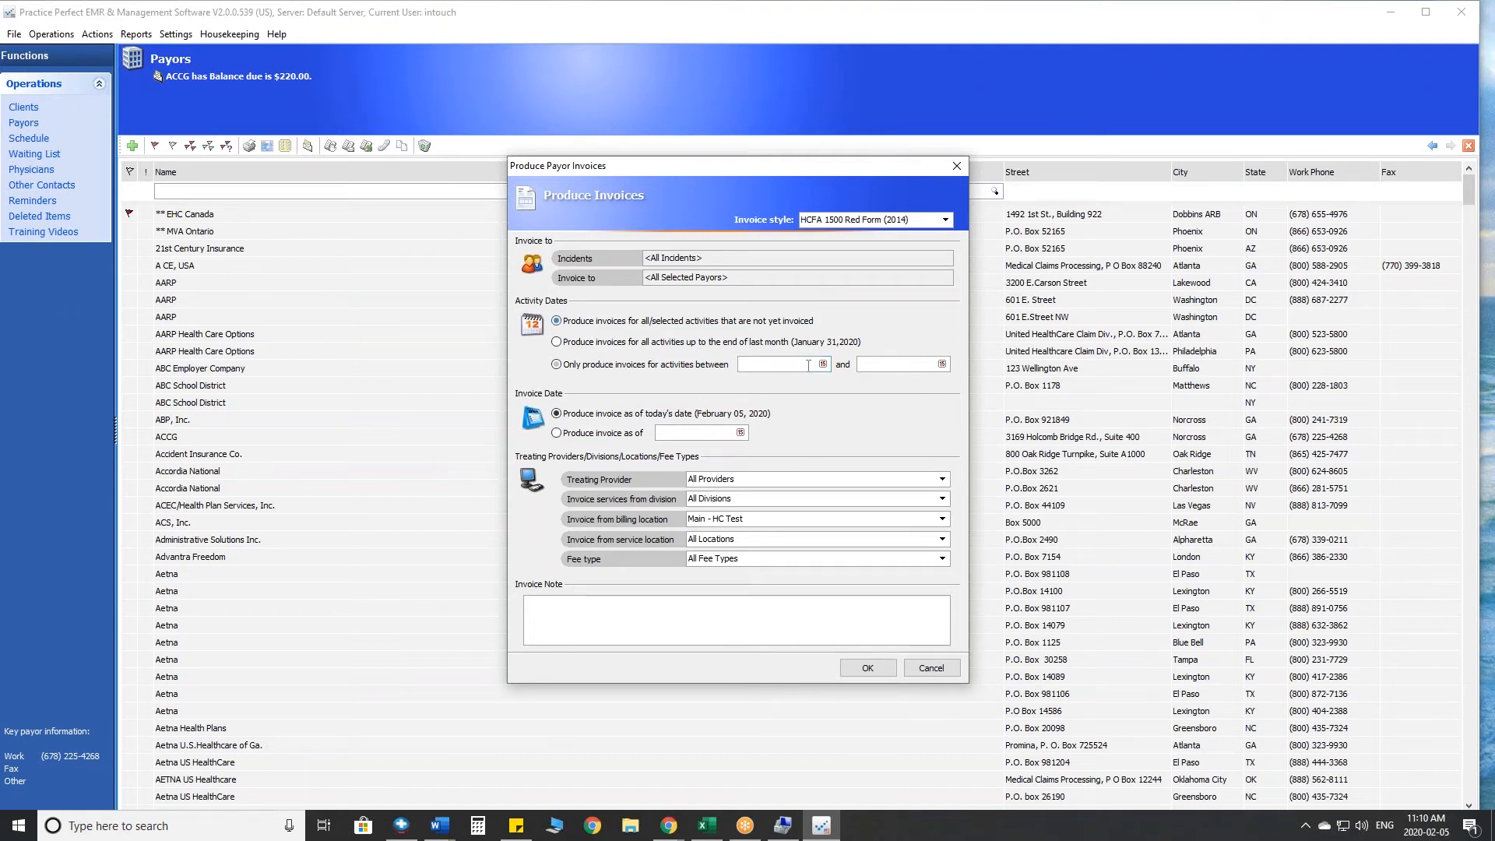
- Set the billing location for the invoices to WIREDCLIENT and continue to the invoice options
click(944, 520)
click(944, 520)
click(942, 519)
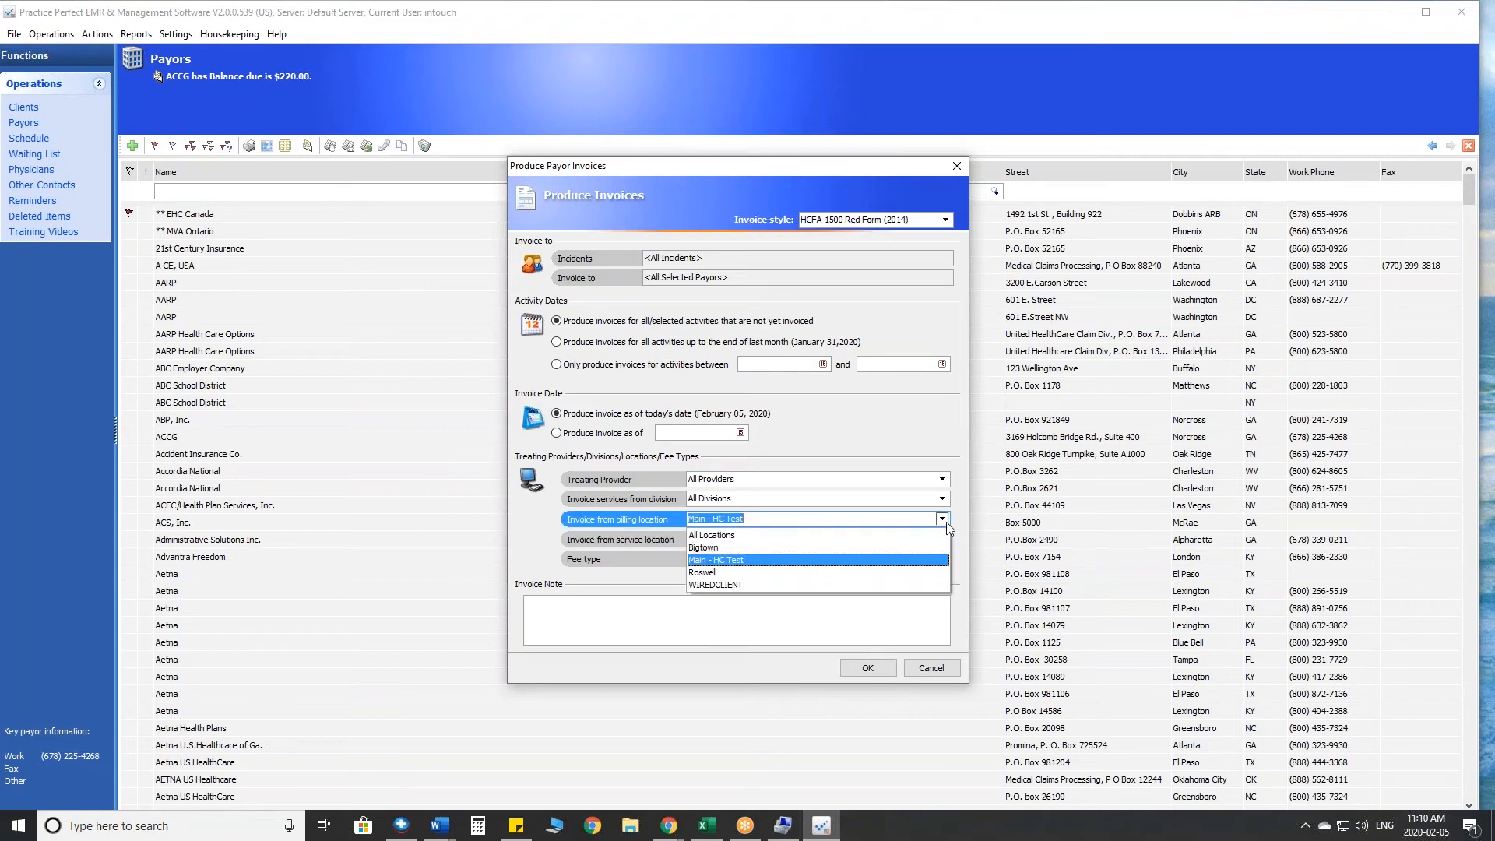
click(717, 585)
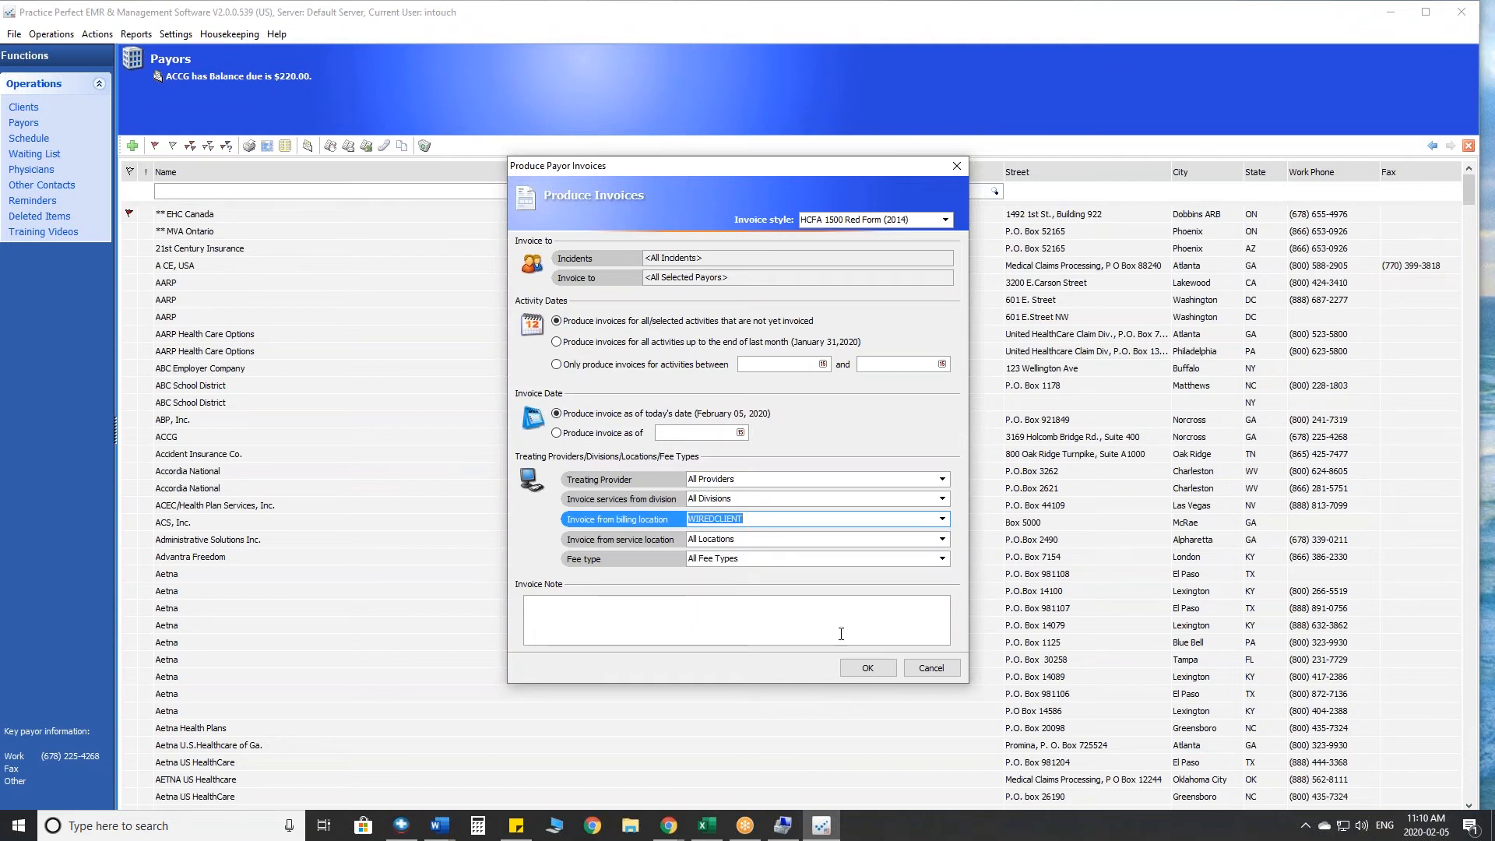
click(866, 667)
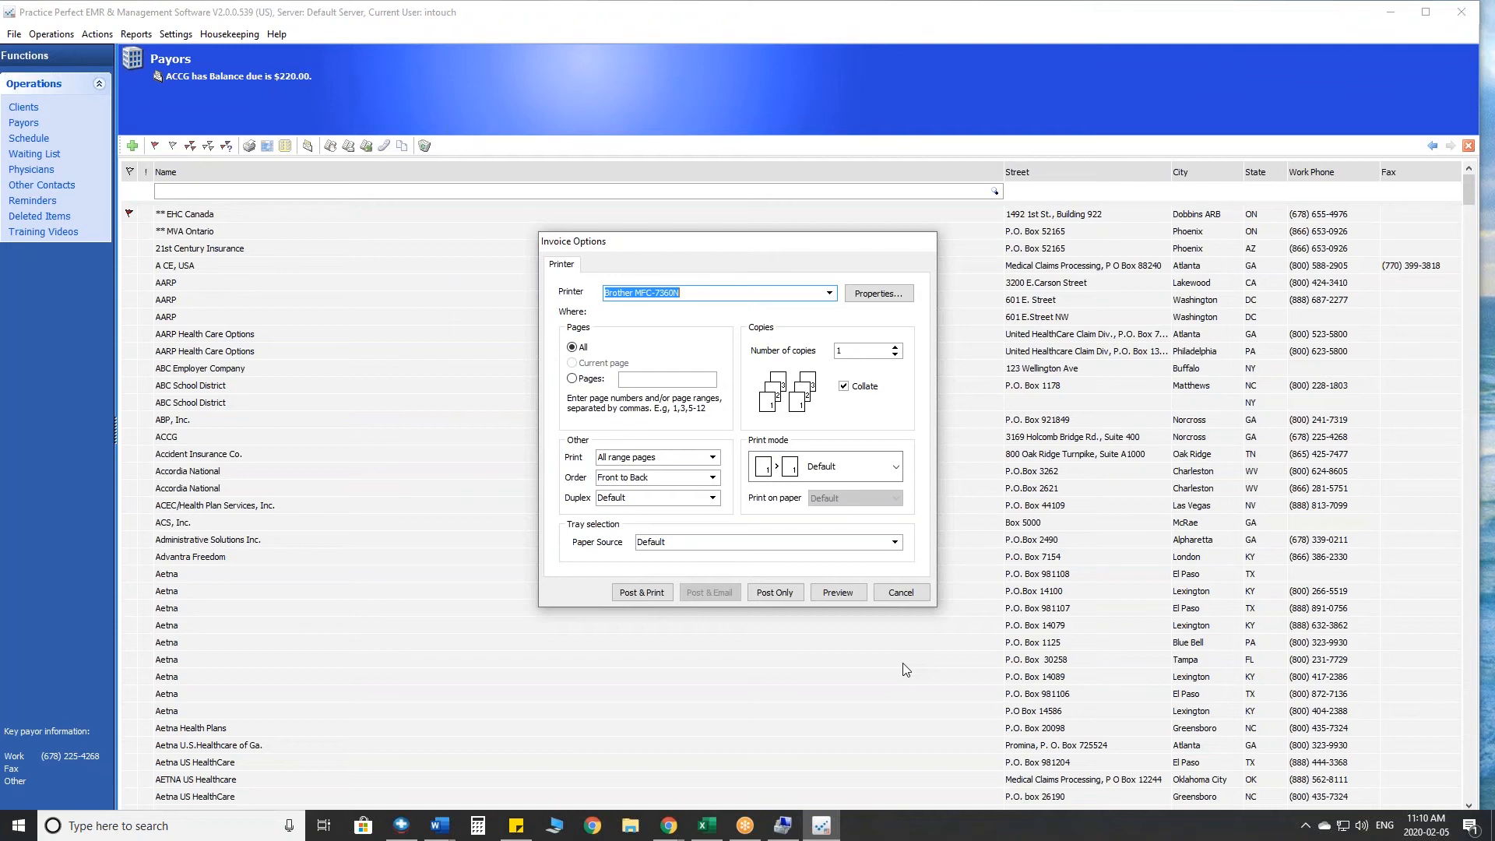
- Preview the HCFA 1500 claim forms for the flagged payors, and close the preview and invoice options without posting
click(853, 593)
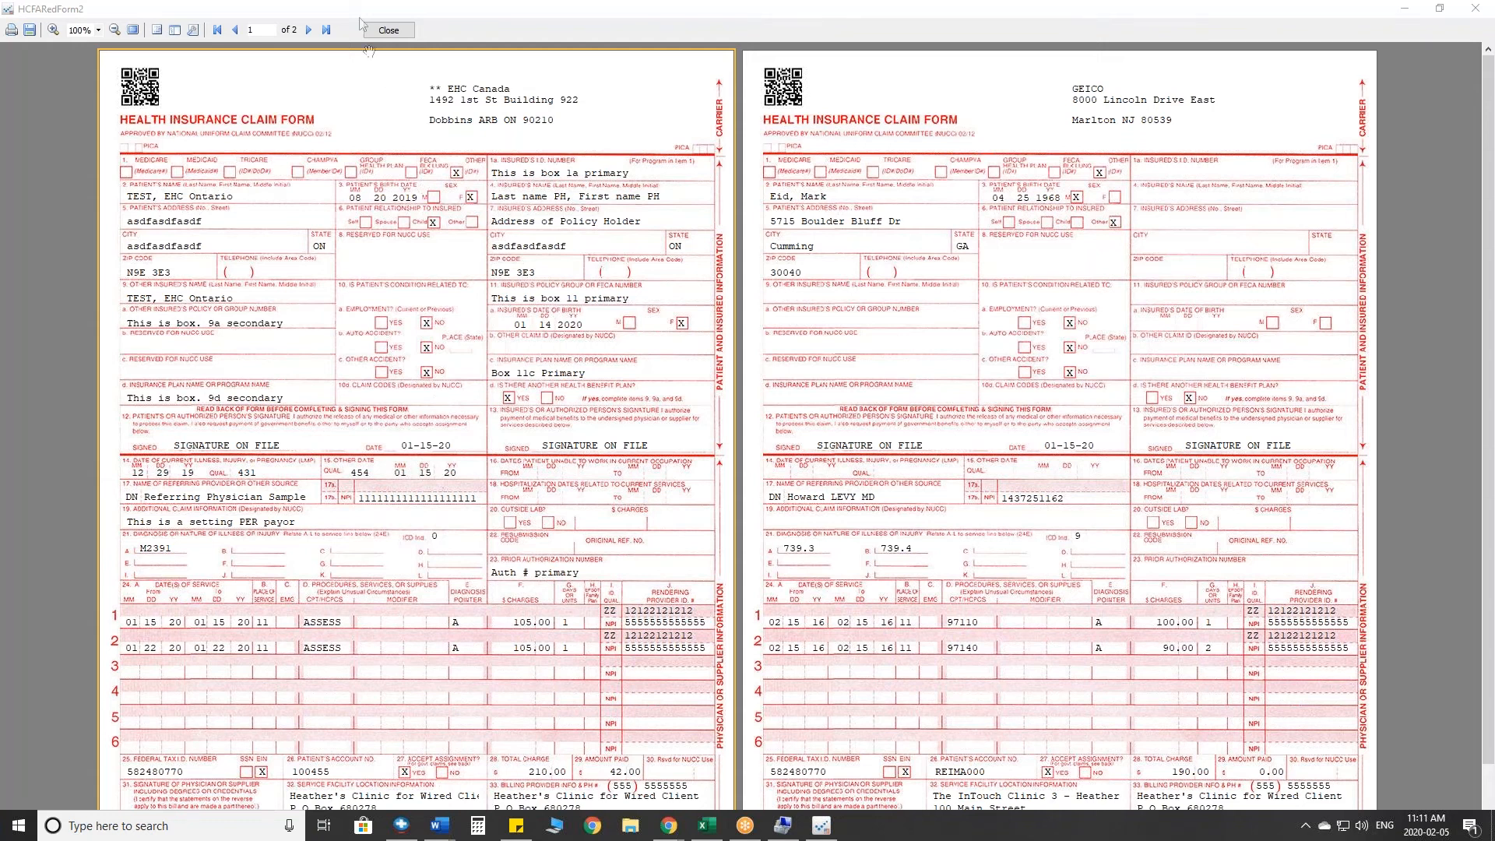
click(392, 33)
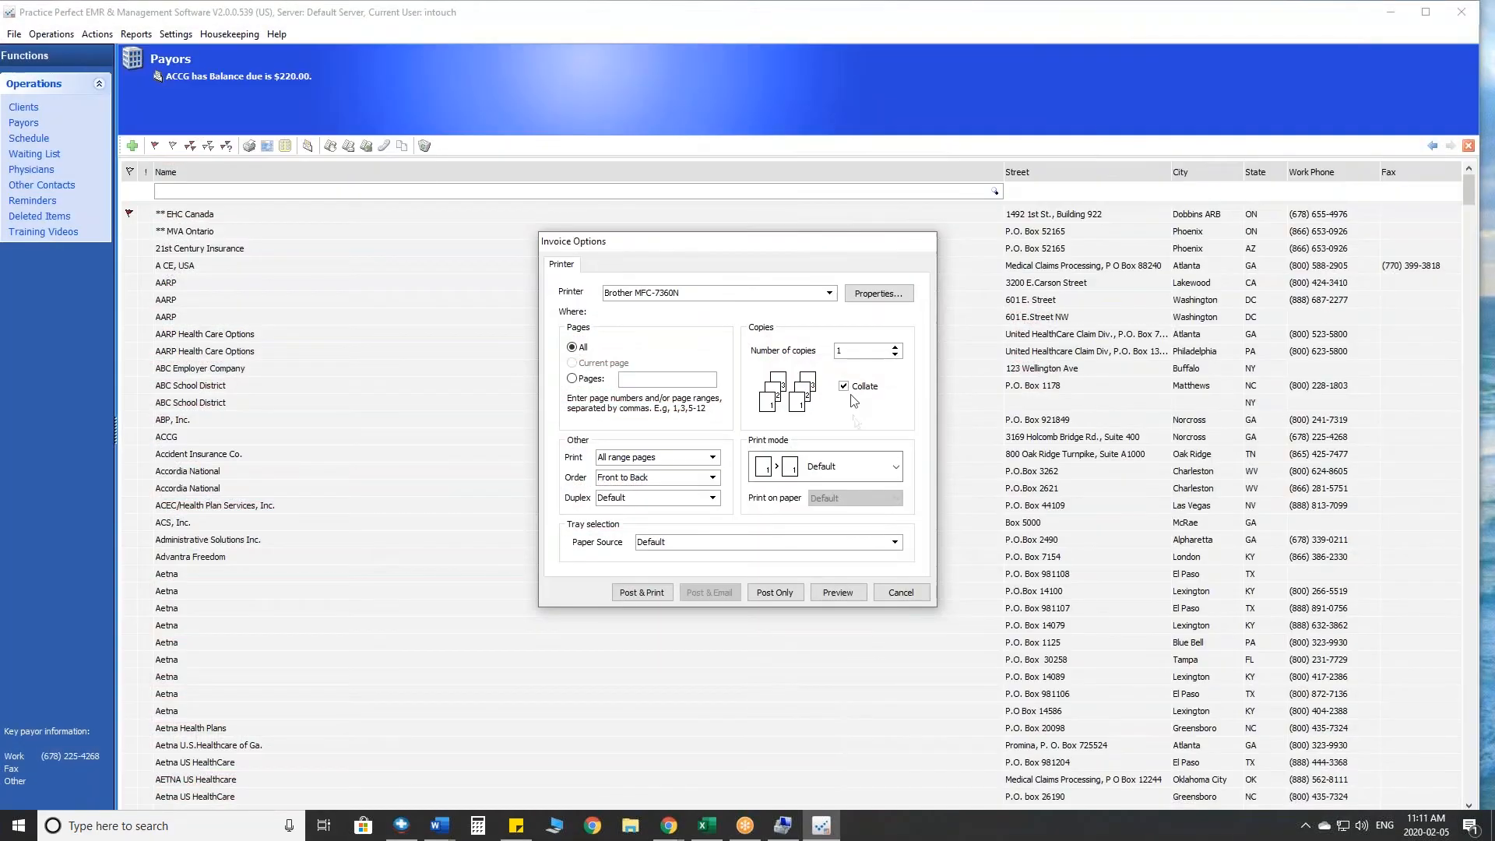
click(899, 592)
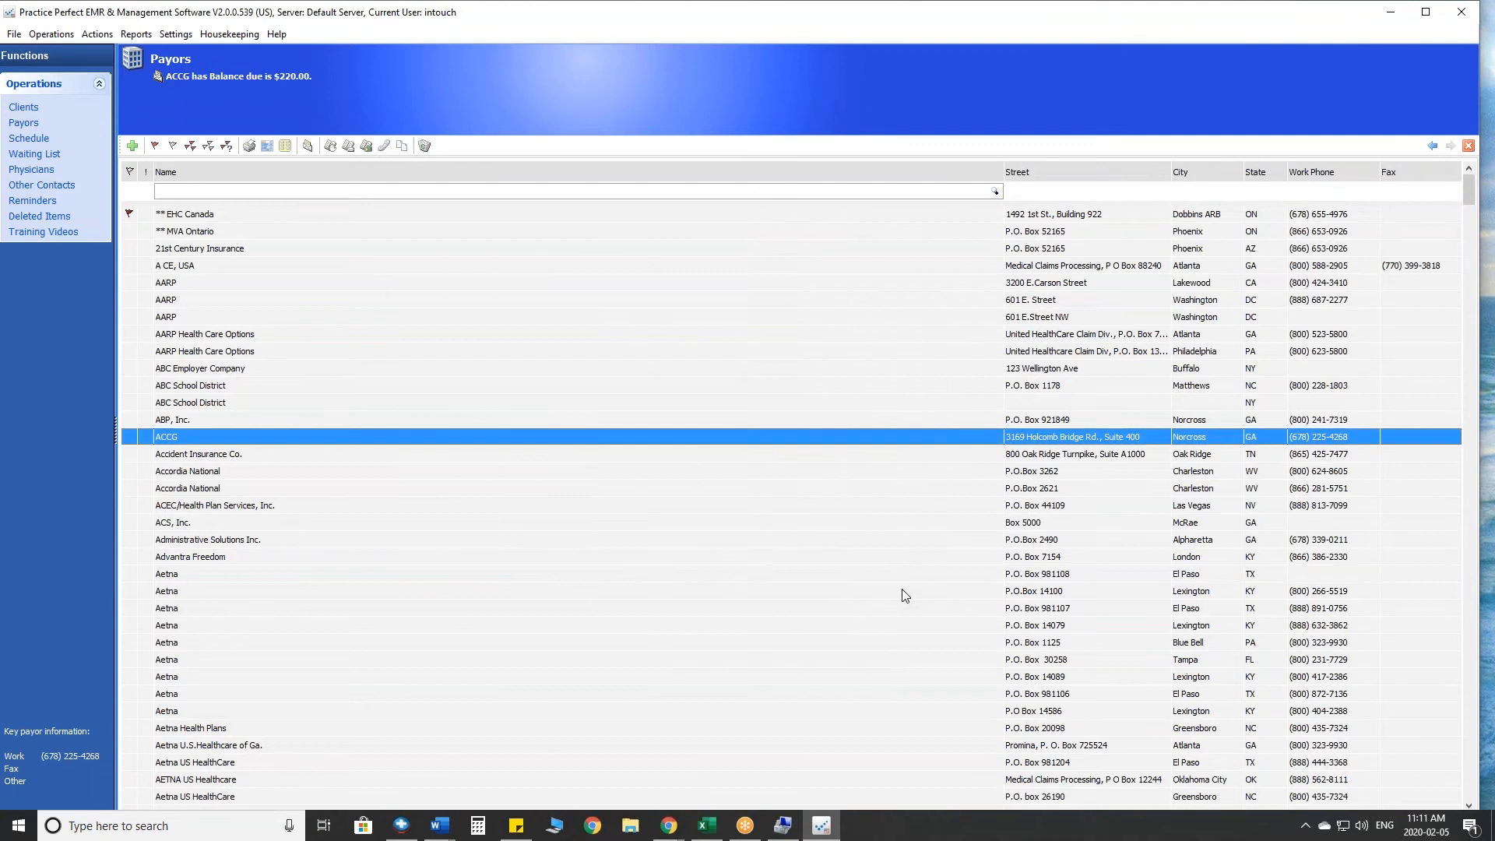
- Clear the existing payor flags and flag all payors whose invoice style is HCFA eBill (2014)
click(187, 215)
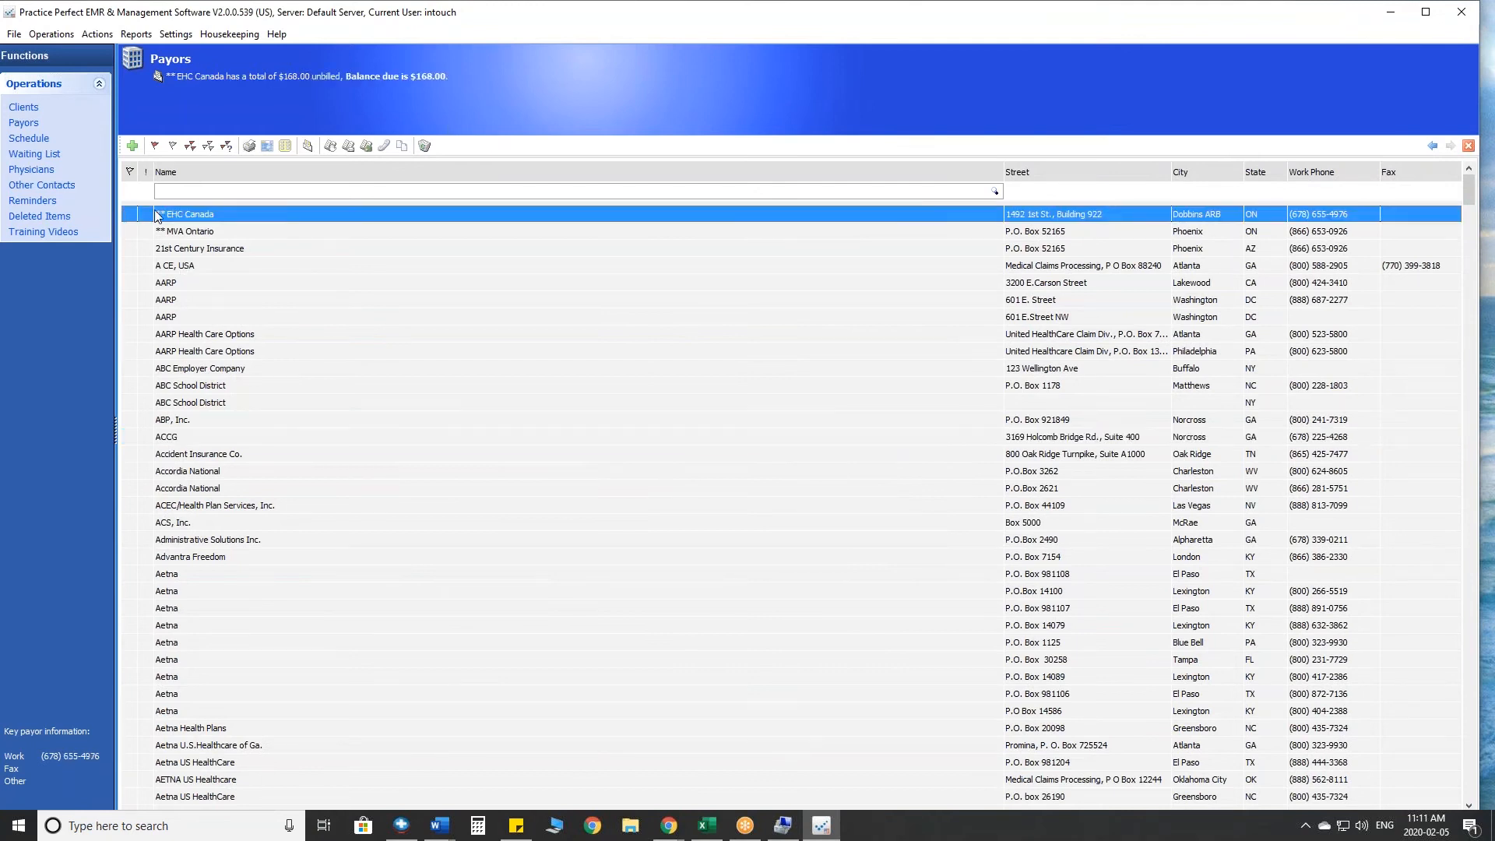
click(227, 147)
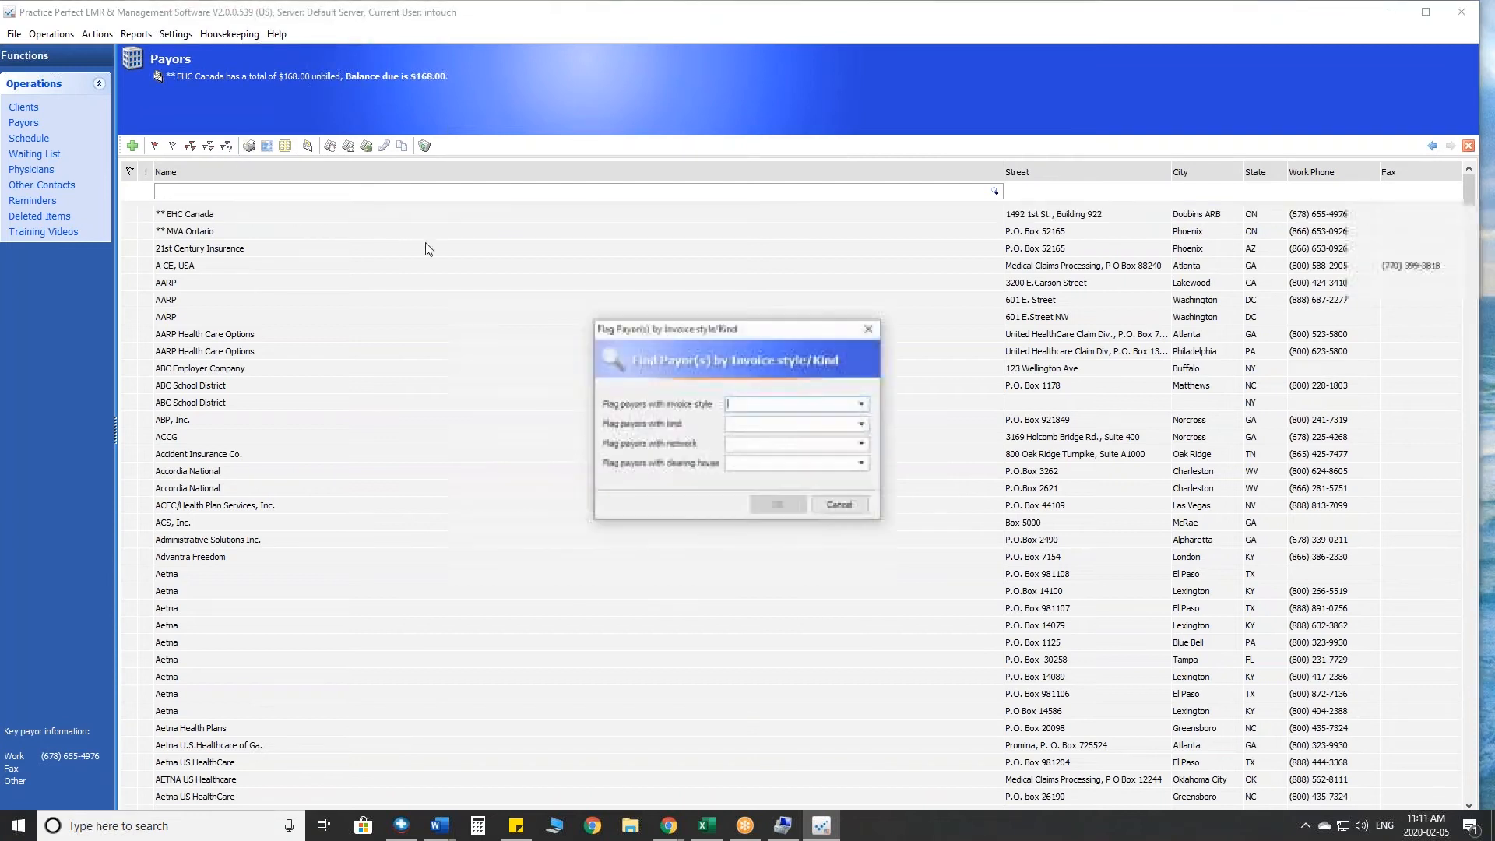
click(861, 404)
click(861, 445)
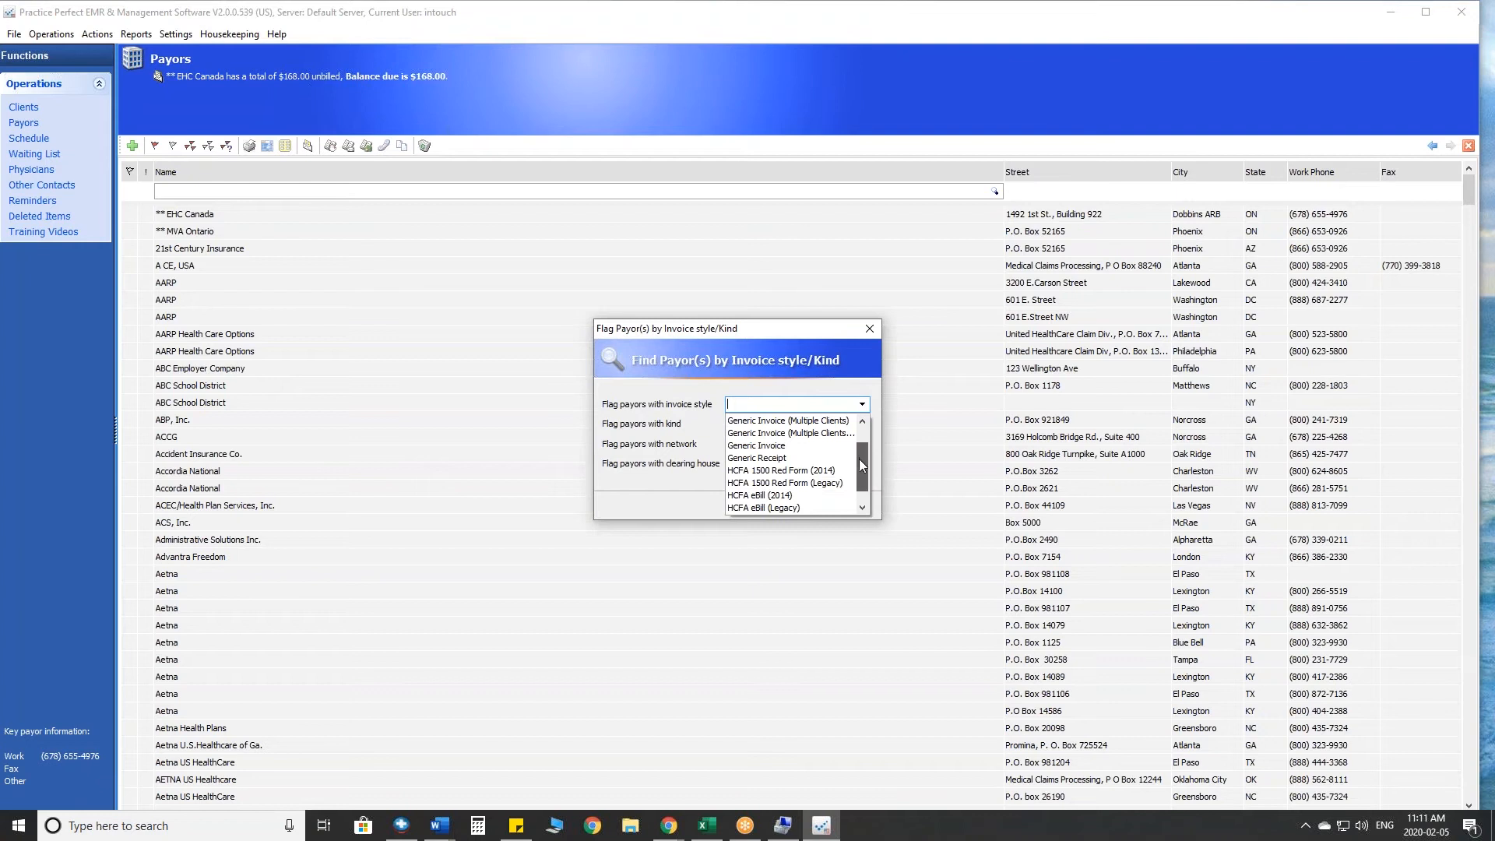
click(781, 495)
click(779, 505)
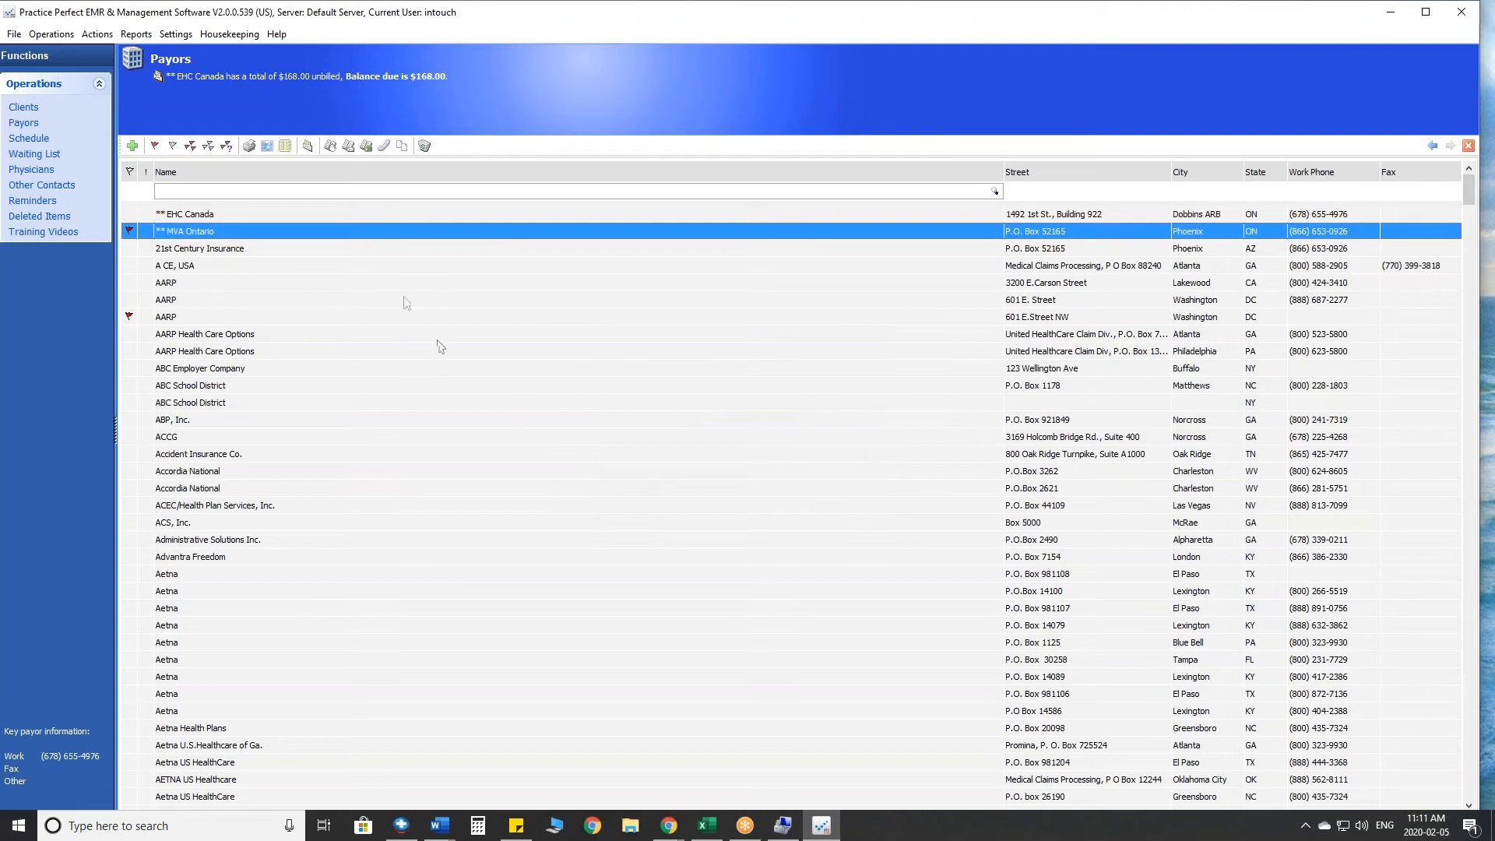
- Start producing invoices for the flagged eBill payors with WIREDCLIENT as the billing location, and continue to the invoice options
click(307, 146)
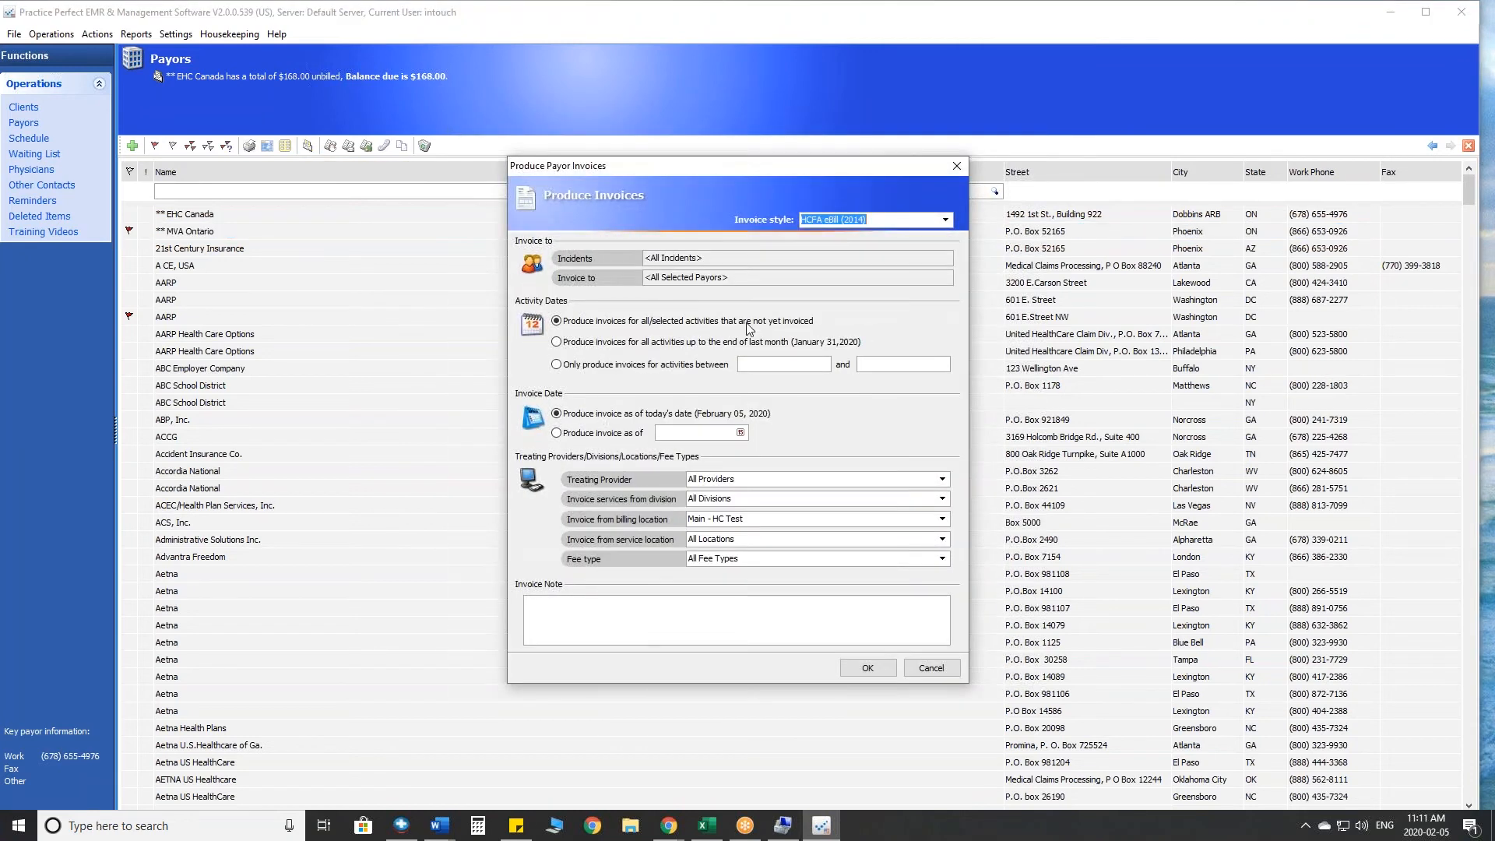
click(942, 520)
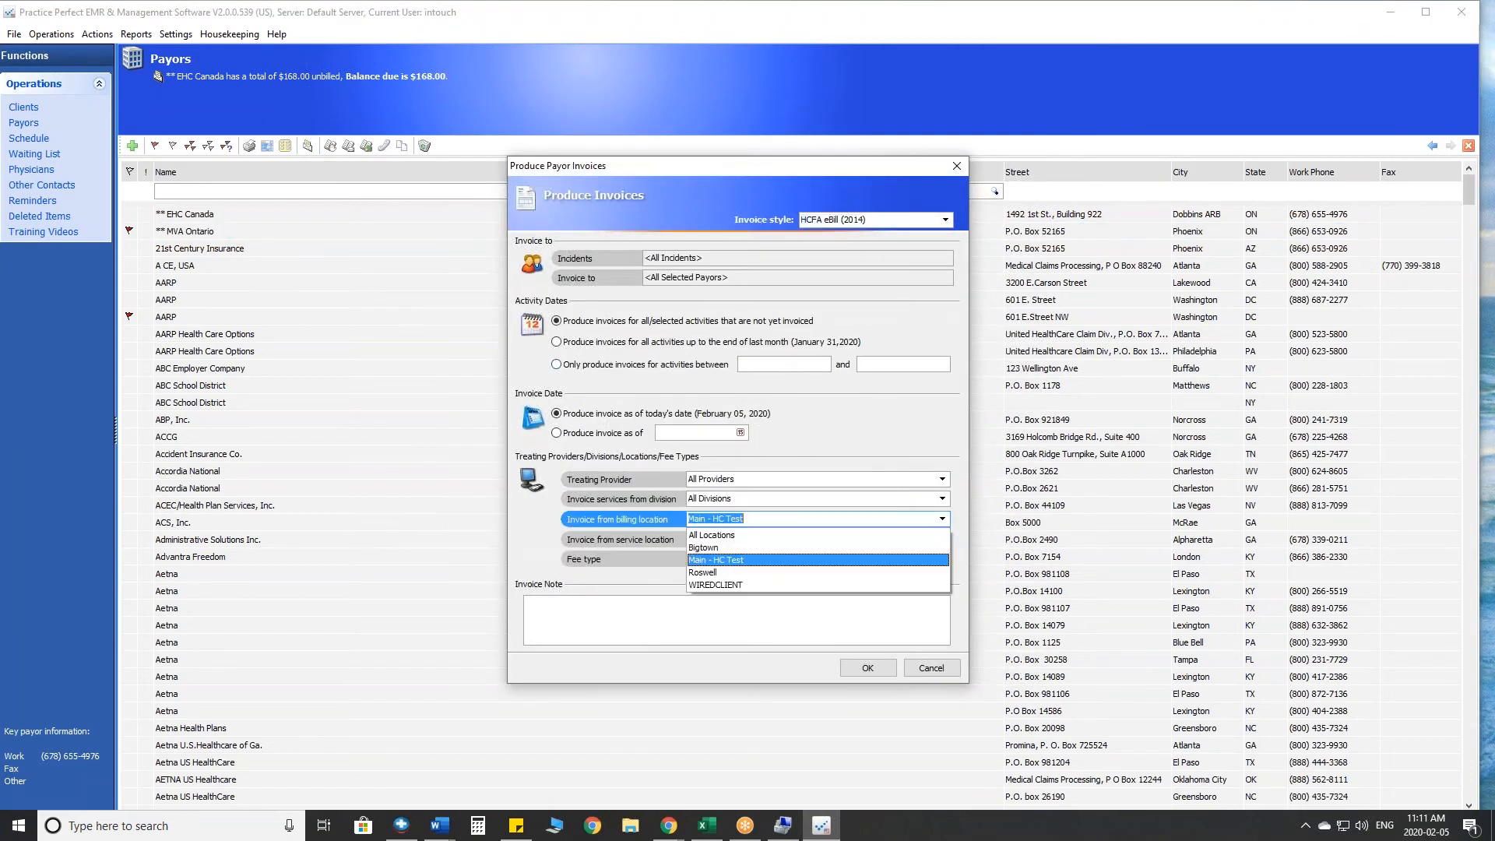
click(729, 574)
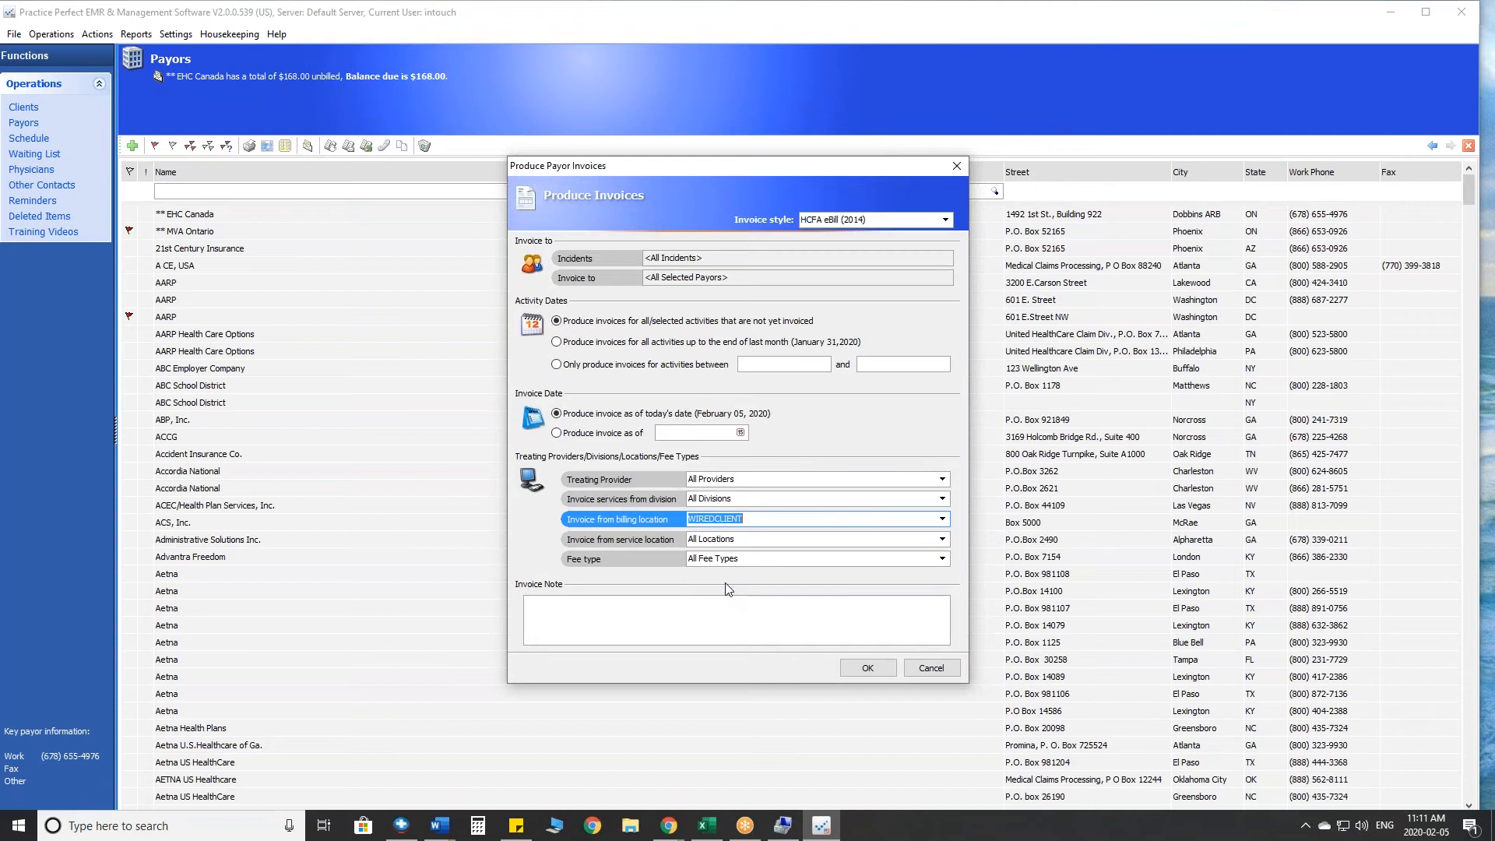
click(864, 667)
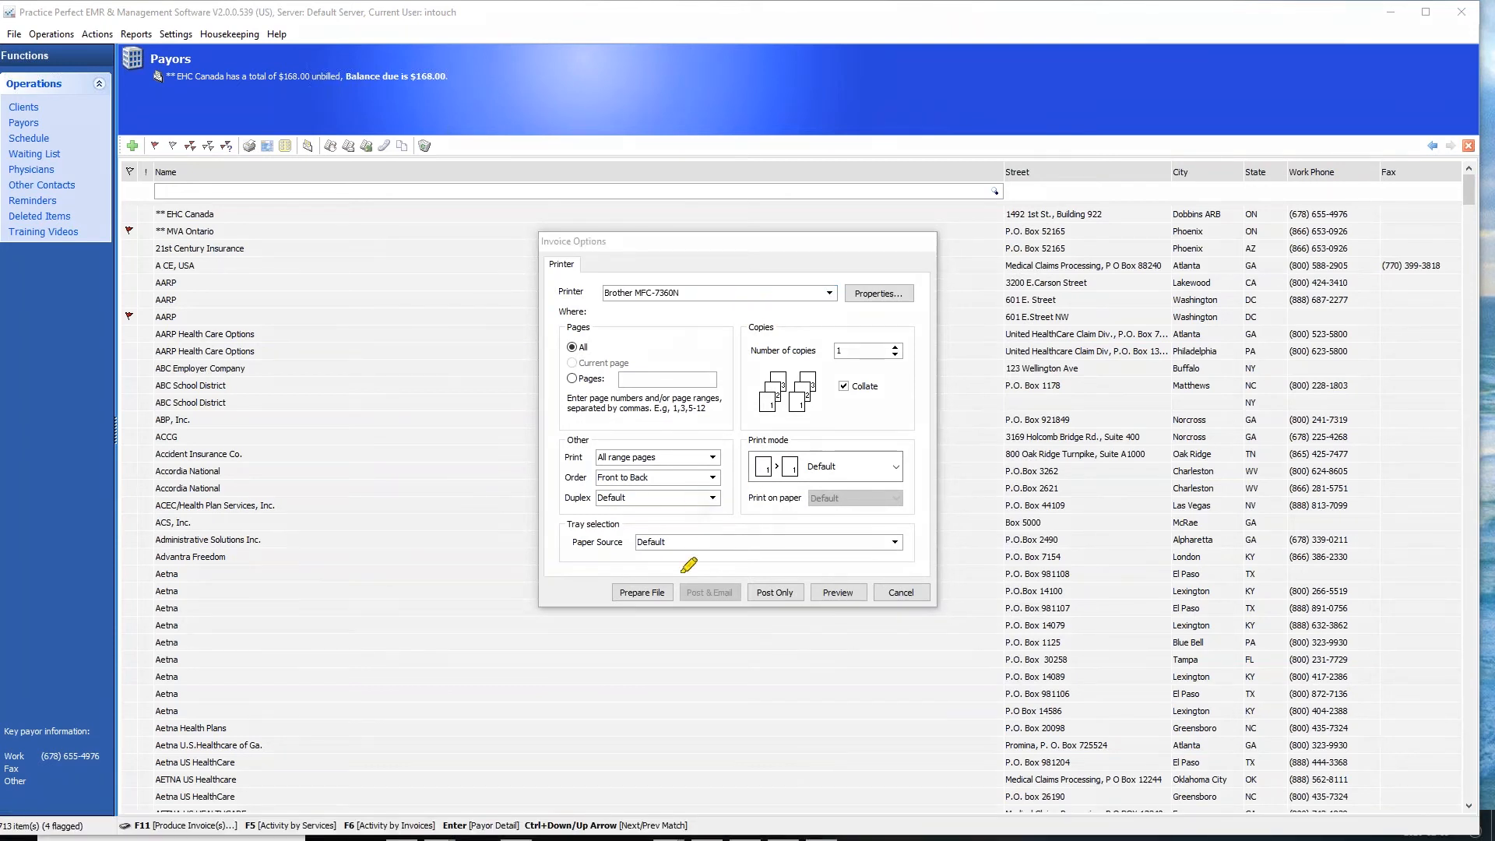
mouse_move(682, 574)
mouse_down()
mouse_move(601, 574)
mouse_move(619, 626)
mouse_move(667, 569)
mouse_up()
mouse_move(608, 499)
mouse_down()
mouse_move(604, 529)
mouse_move(578, 518)
mouse_move(643, 514)
mouse_up()
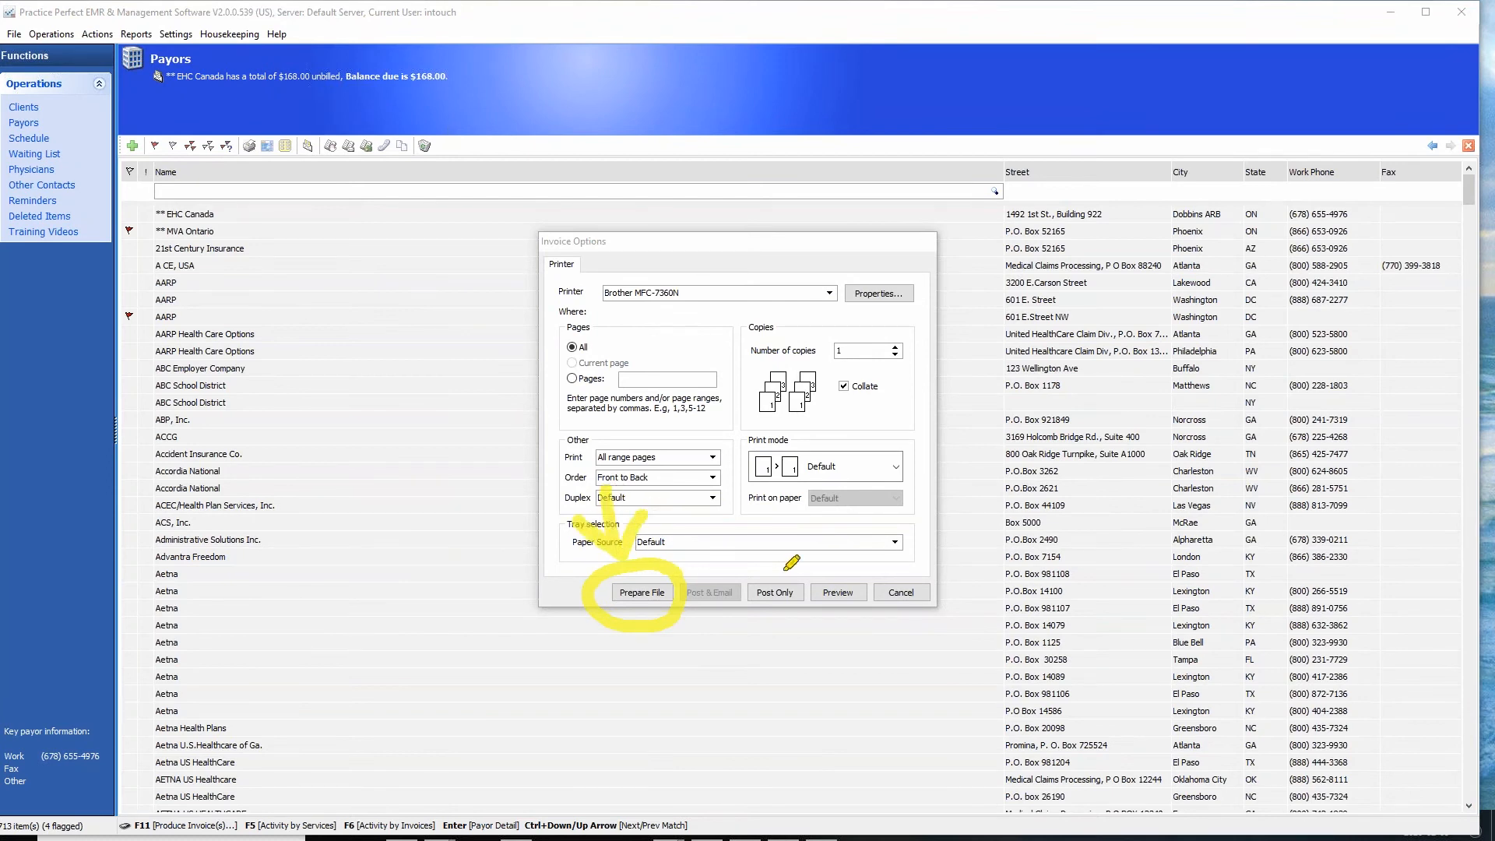
mouse_move(843, 568)
mouse_down()
mouse_move(816, 601)
mouse_move(840, 567)
mouse_up()
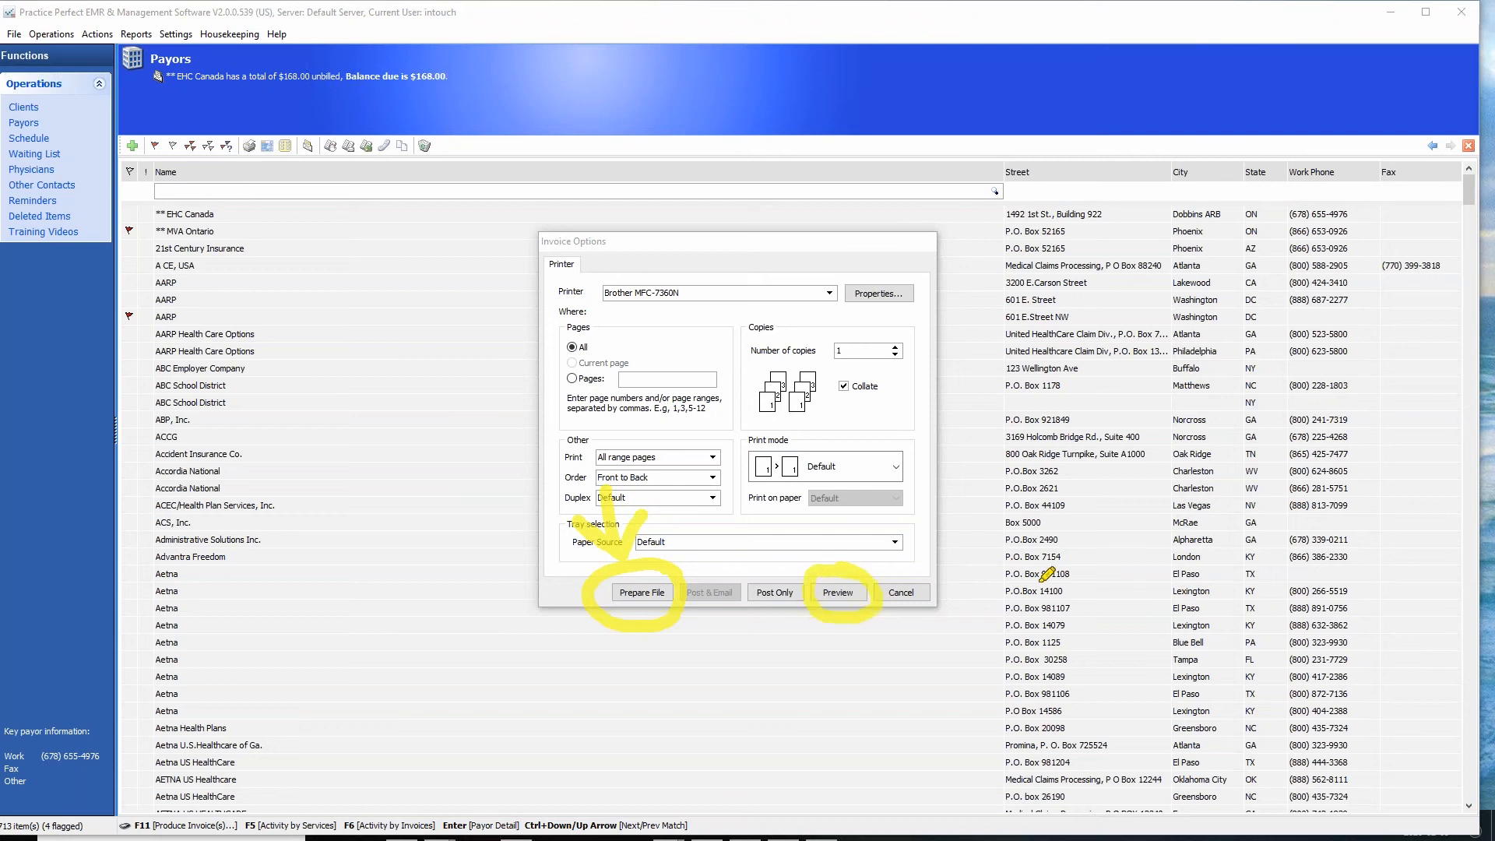
key(Escape)
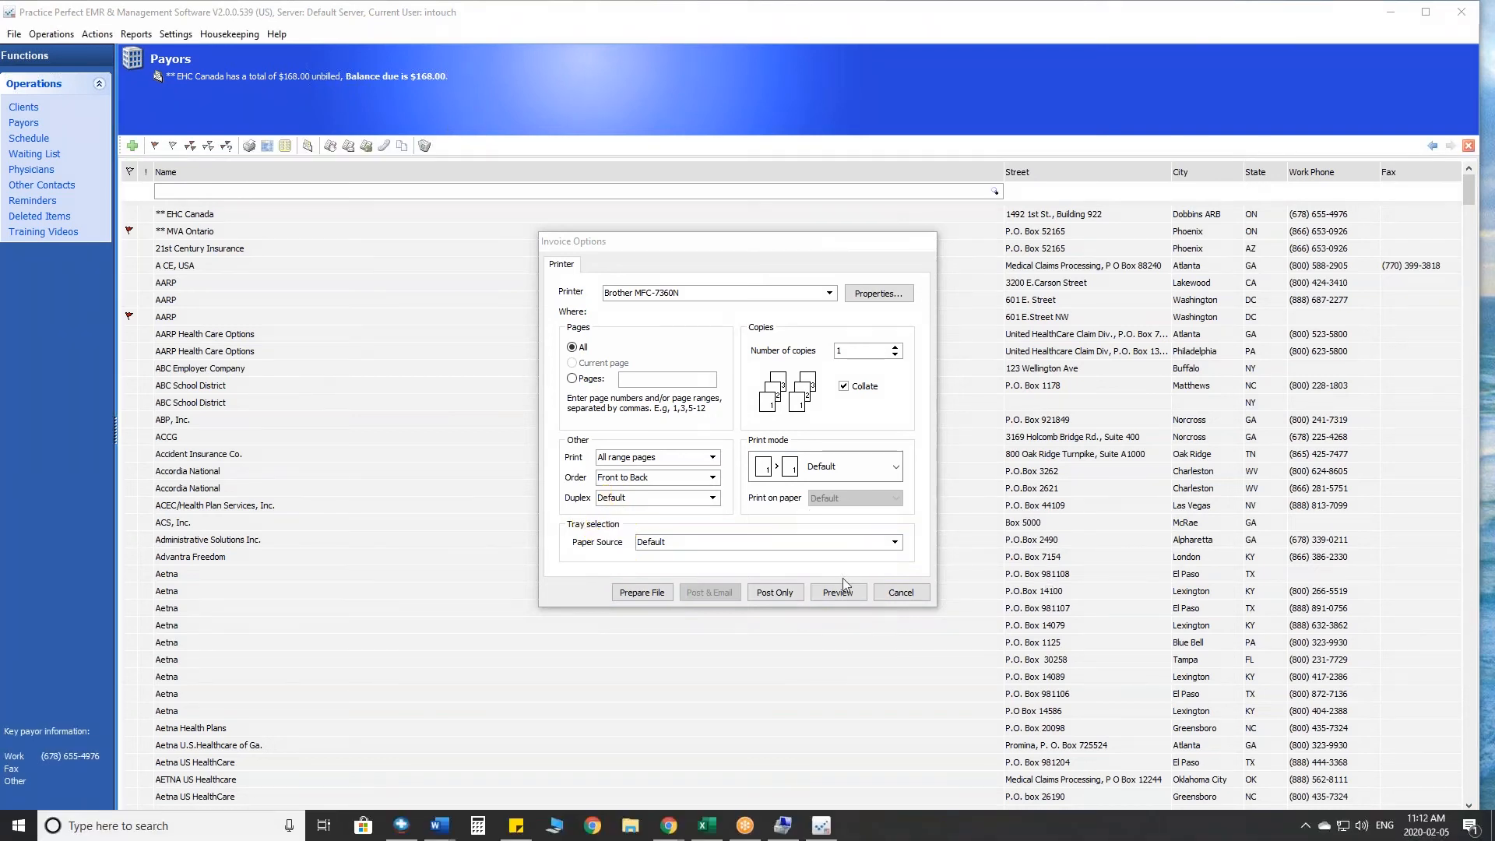
- Preview the eHCFA 2014 Invoice Submission Report, examine its comments for claim errors, and exit the invoice options without posting
click(837, 591)
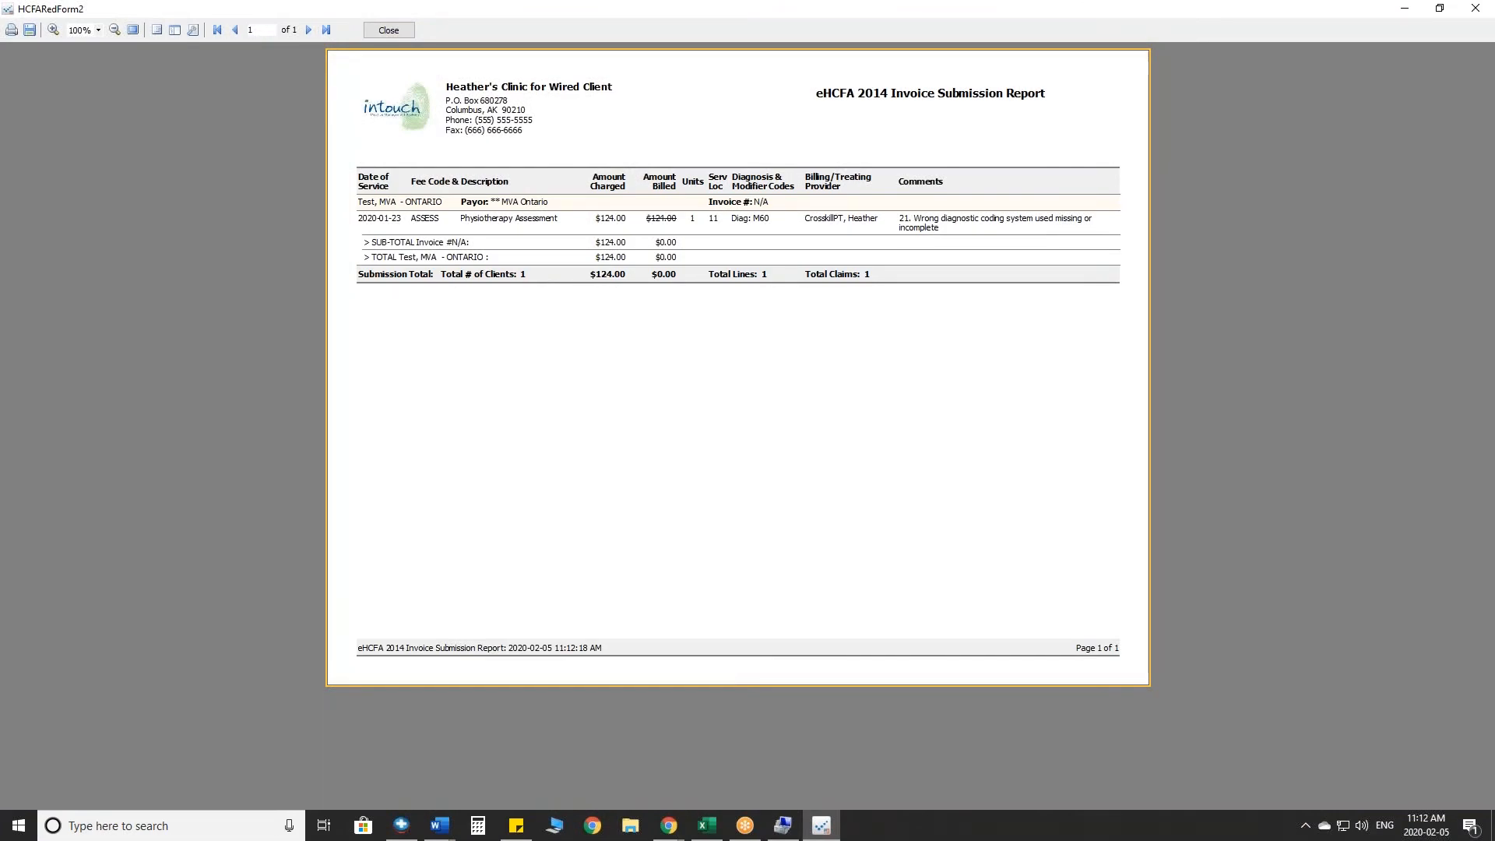
key(ctrl+2)
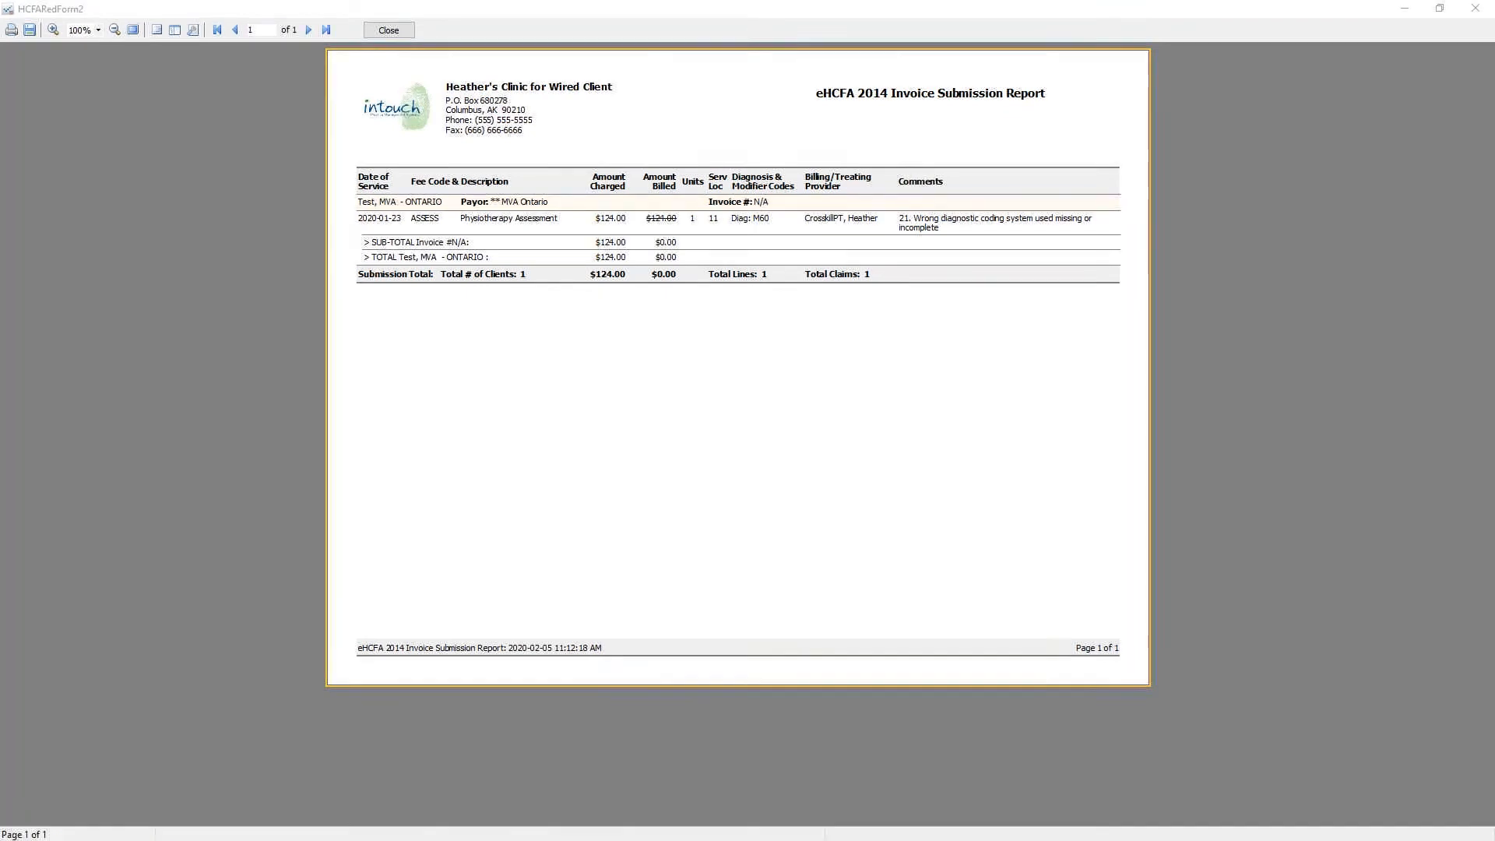
mouse_move(1113, 199)
mouse_down()
mouse_move(895, 241)
mouse_move(1122, 231)
mouse_move(1082, 204)
mouse_up()
drag(1010, 95, 1001, 166)
mouse_move(972, 129)
mouse_down()
mouse_move(1001, 166)
mouse_move(1032, 139)
mouse_up()
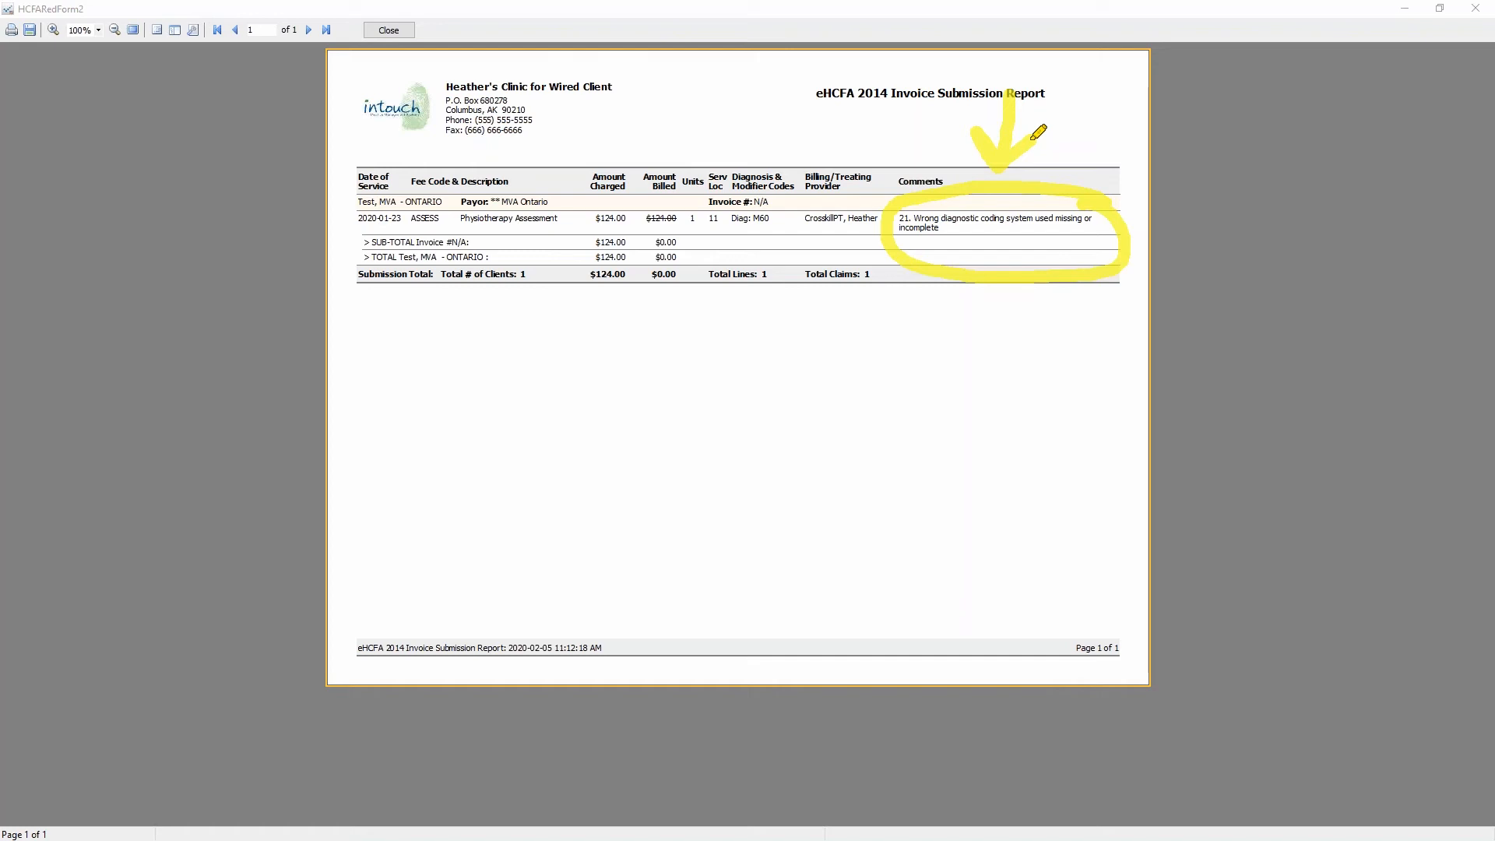
click(954, 237)
drag(982, 237, 1090, 241)
drag(963, 260, 1048, 277)
drag(963, 300, 1082, 306)
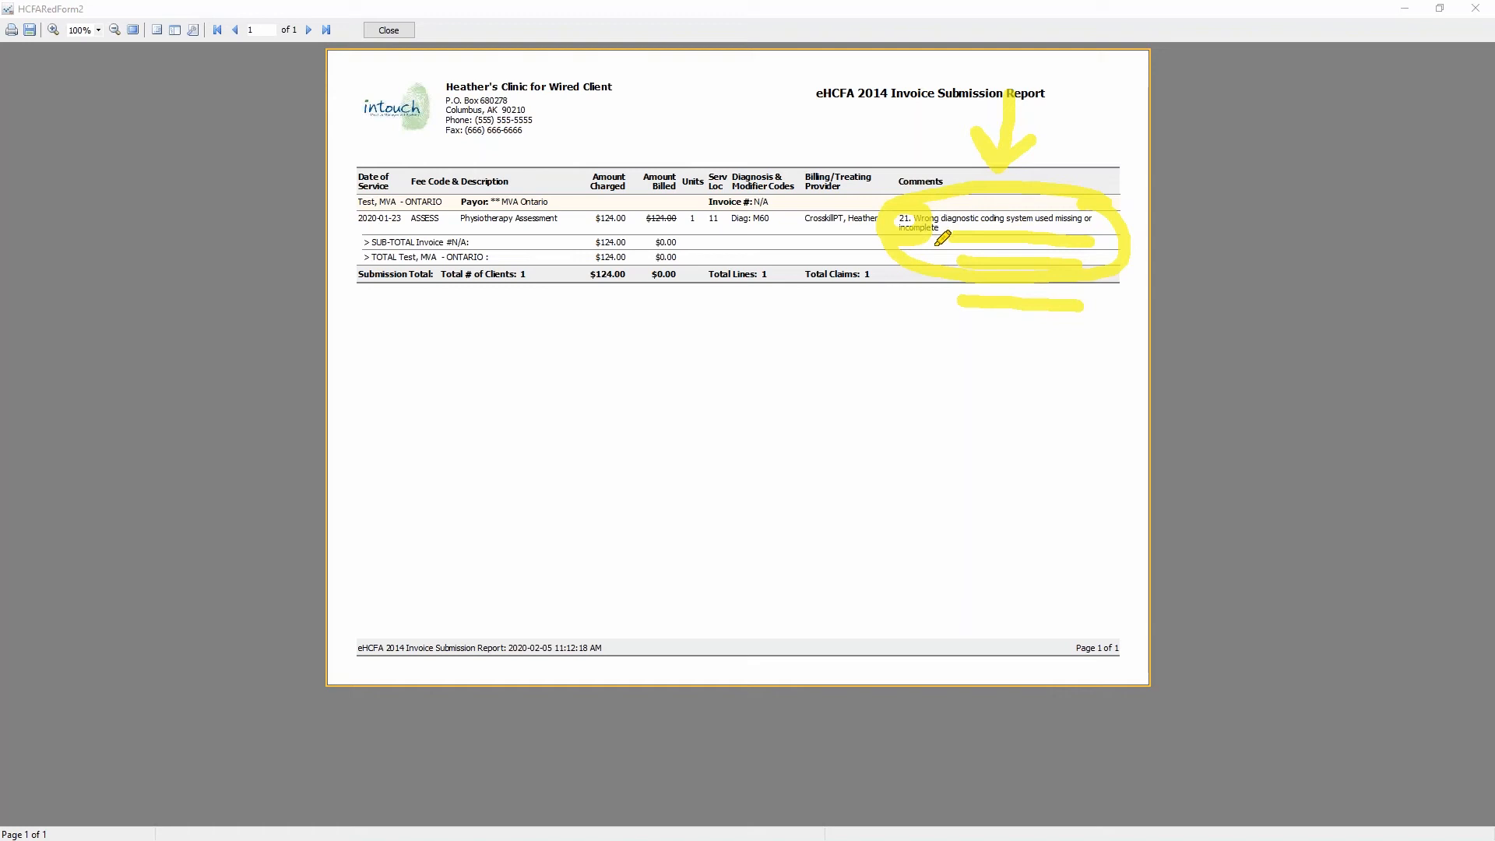
key(Escape)
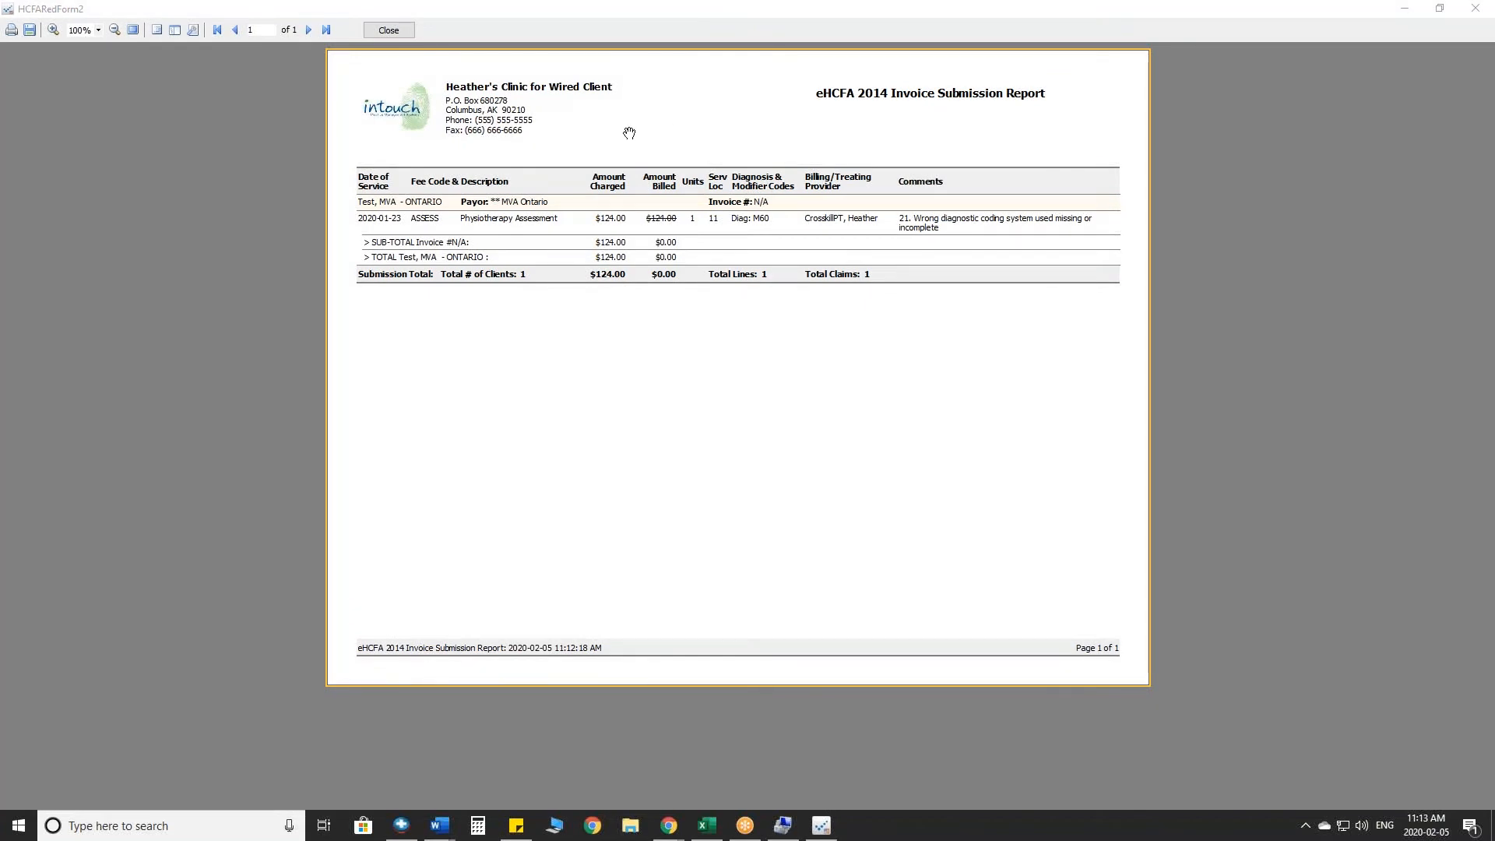
click(392, 30)
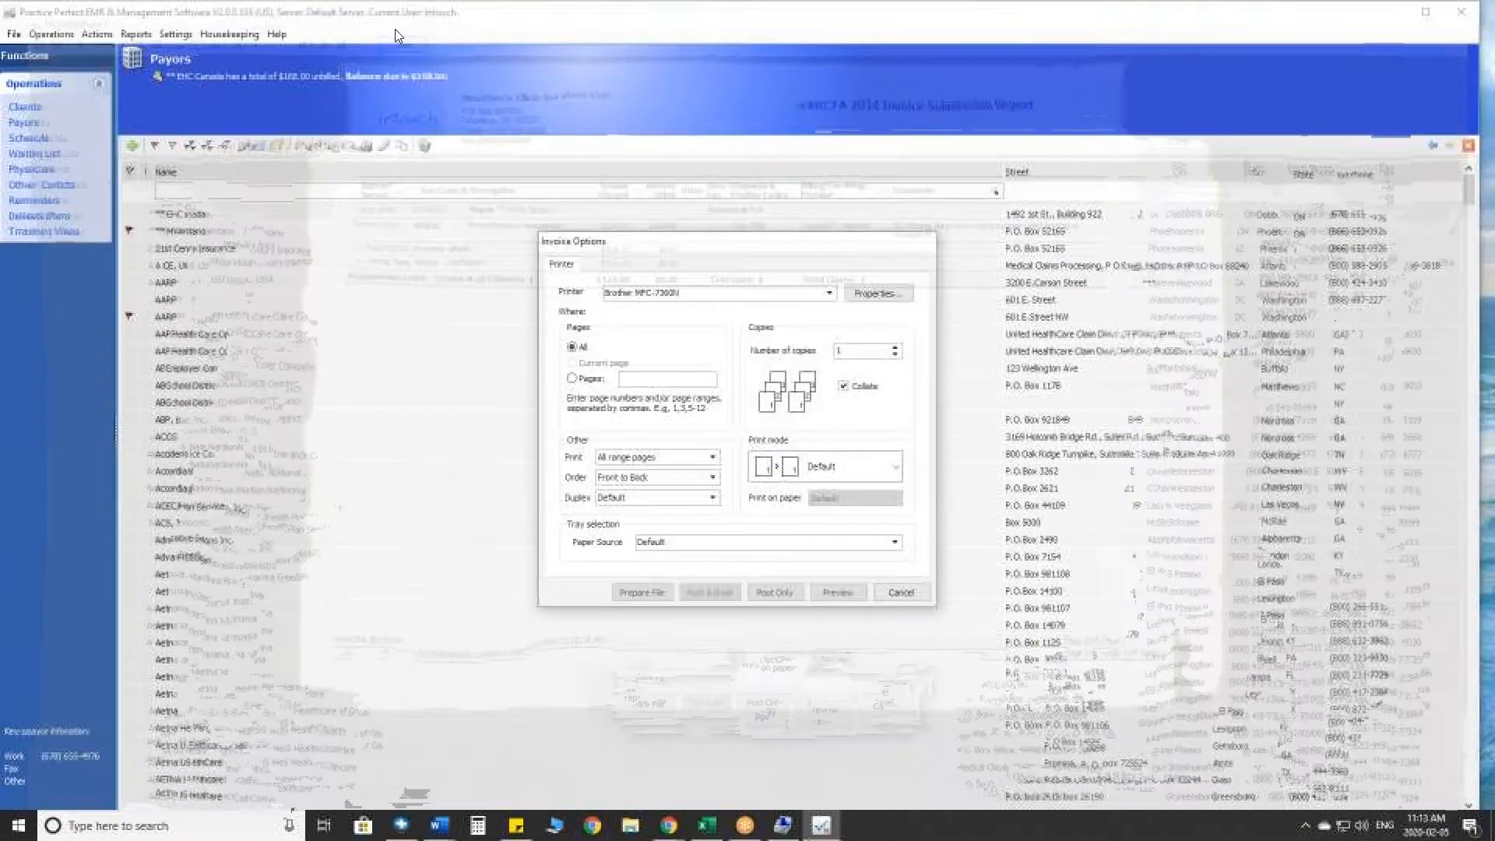
click(901, 591)
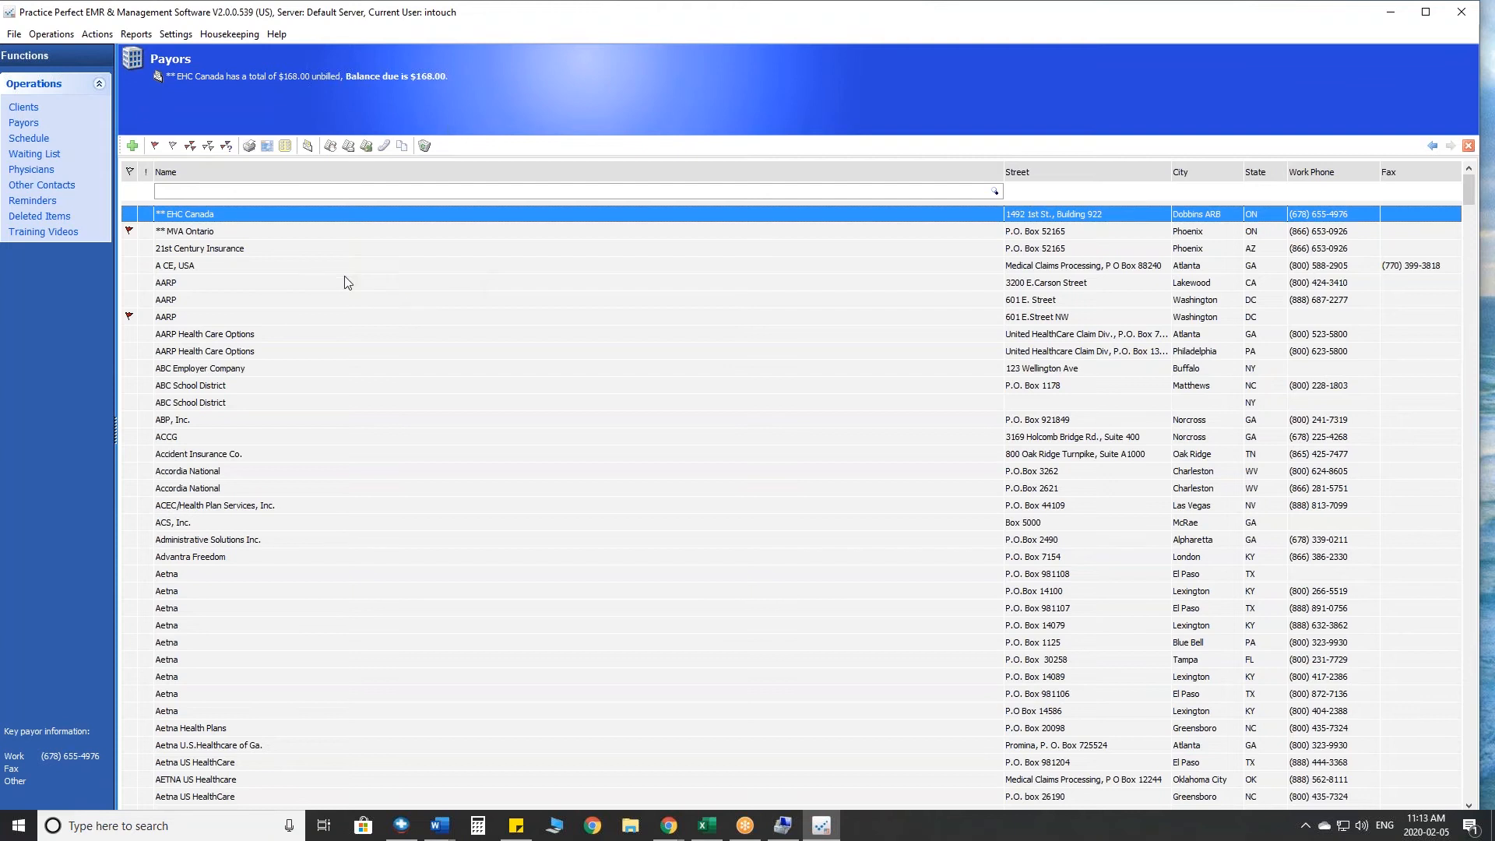
- Clear all payor flags and flag the payors whose invoice style is EDI837P (5010A1) Invoice
click(208, 147)
click(226, 147)
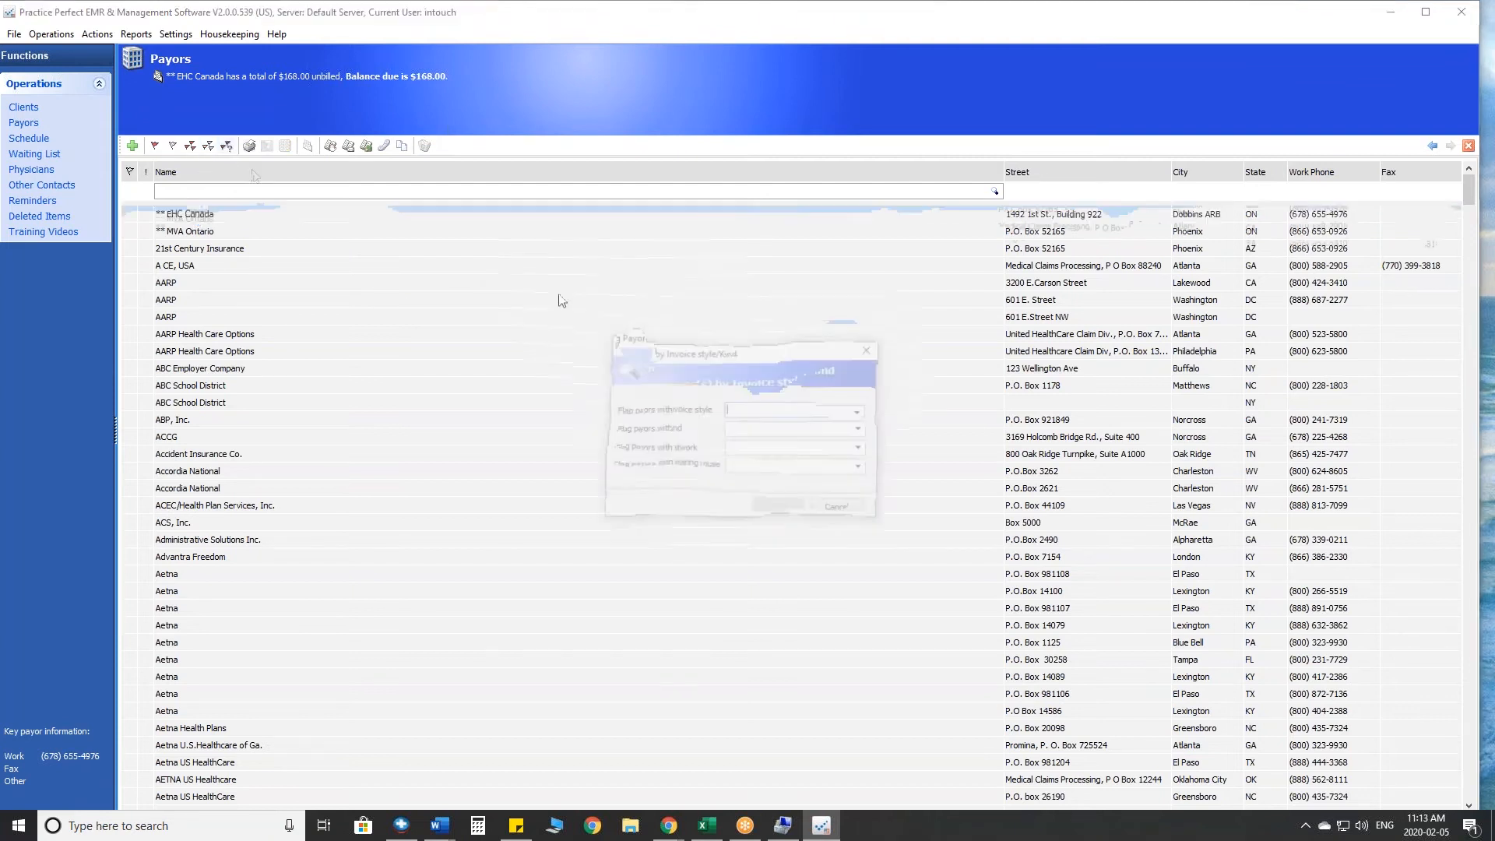
click(862, 405)
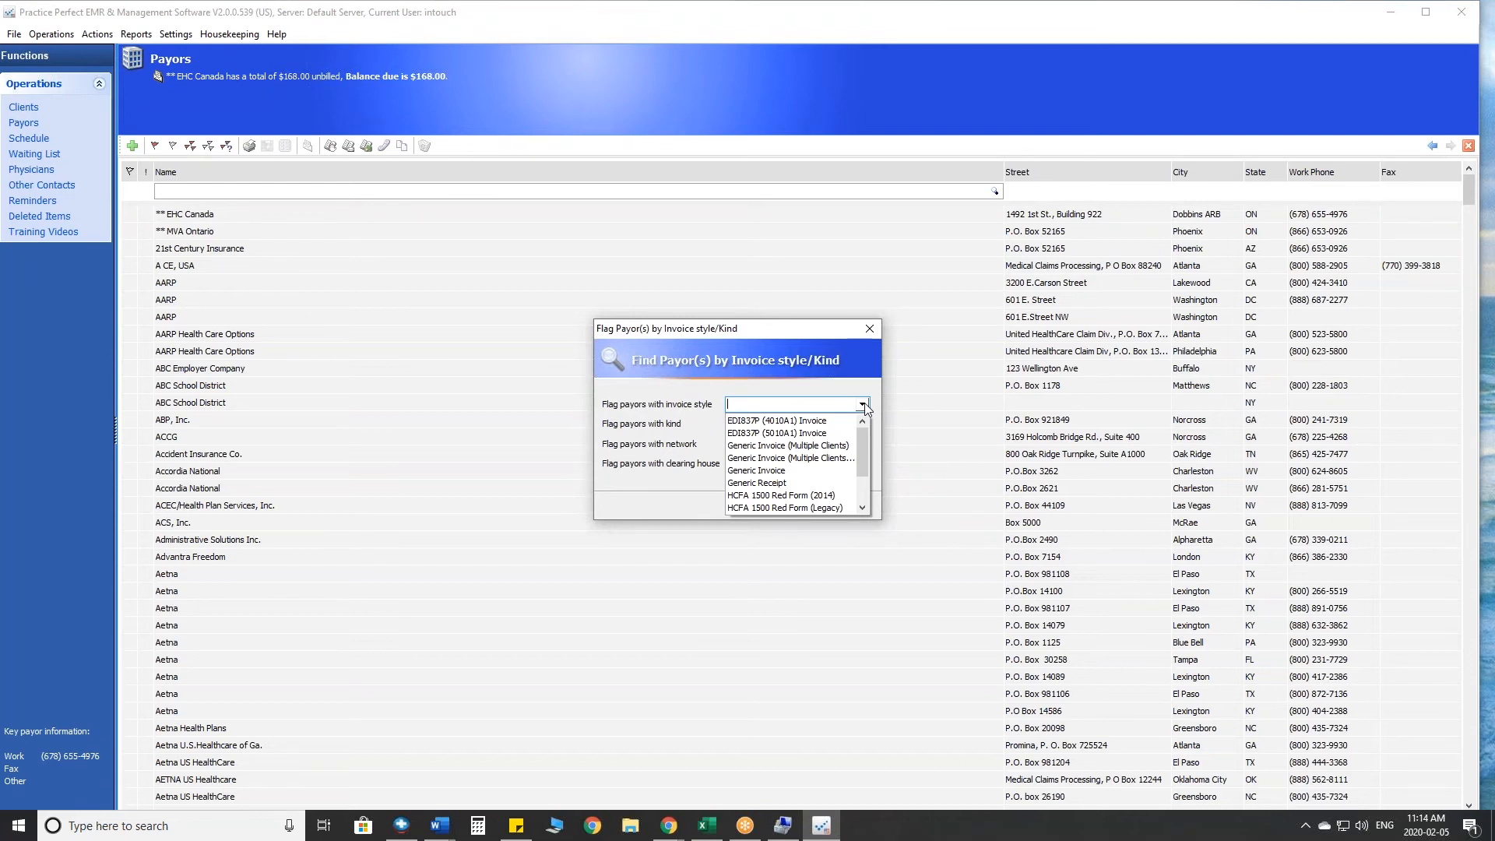
click(742, 434)
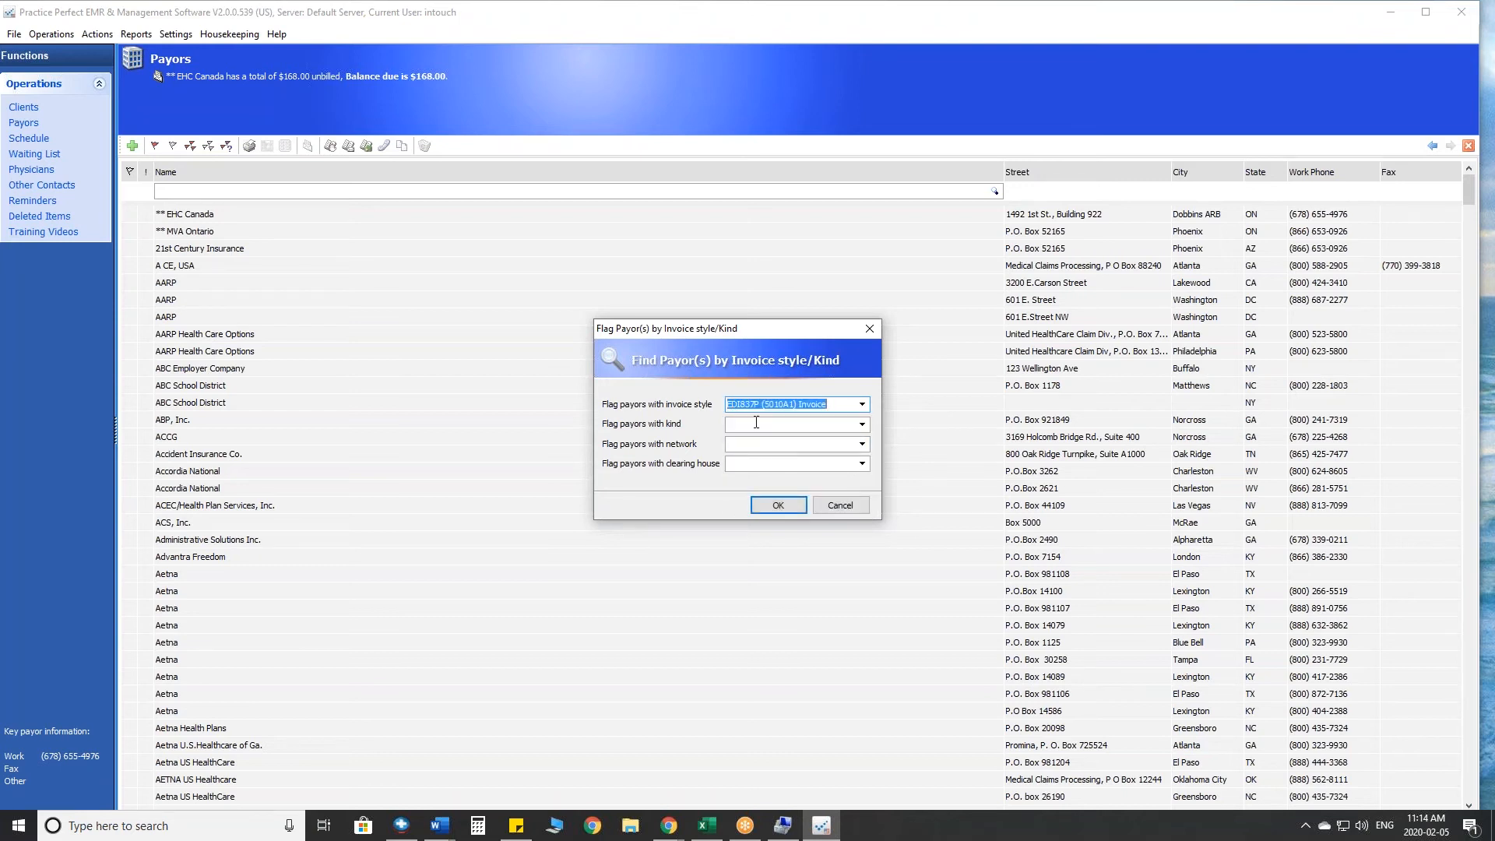
click(786, 506)
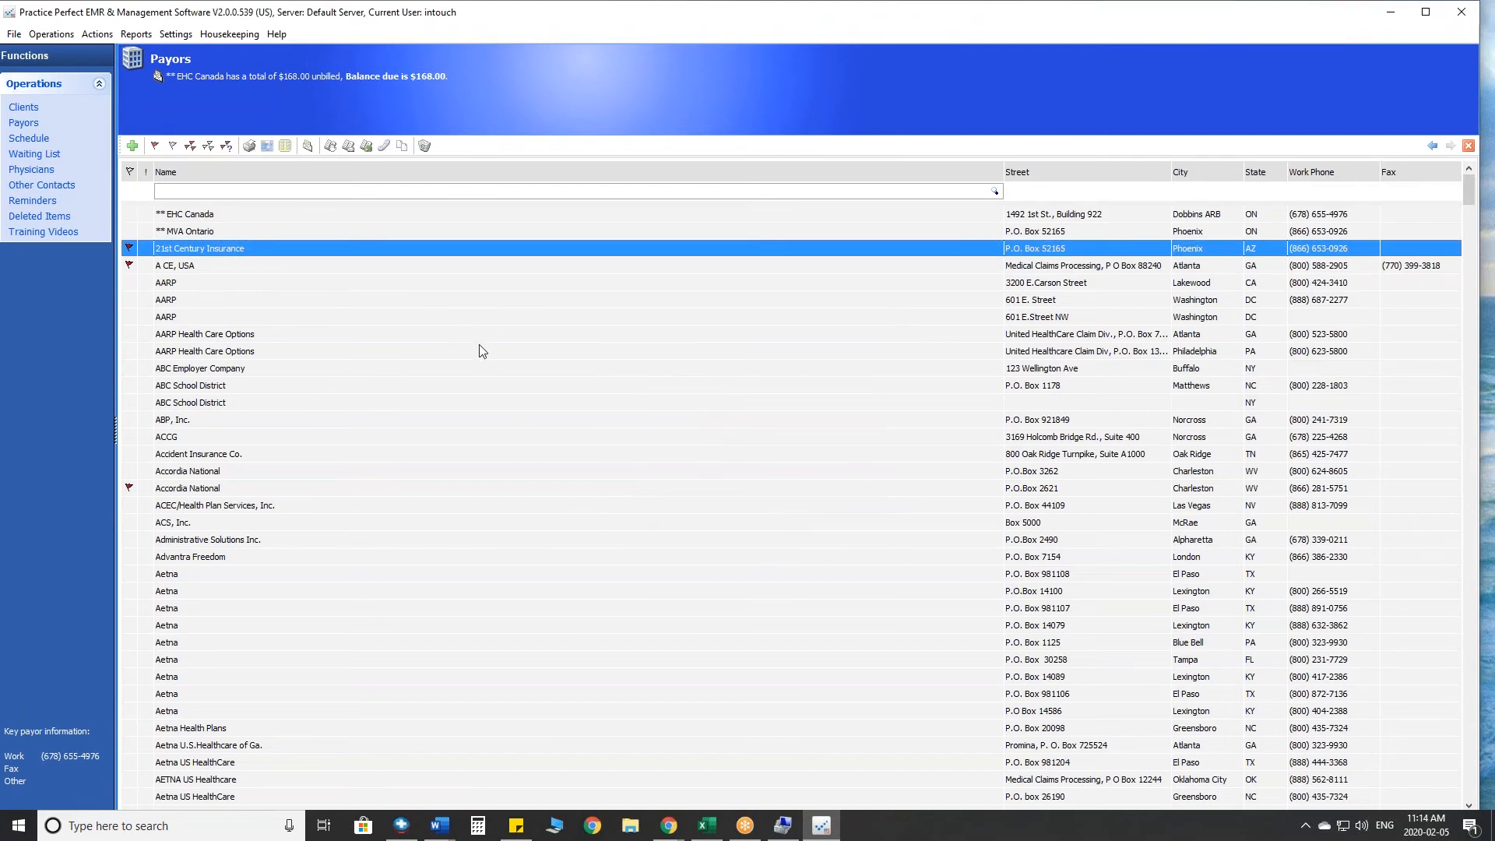
- Start producing invoices for the flagged EDI837P payors with WIREDCLIENT as the billing location, and continue to the invoice options
click(308, 148)
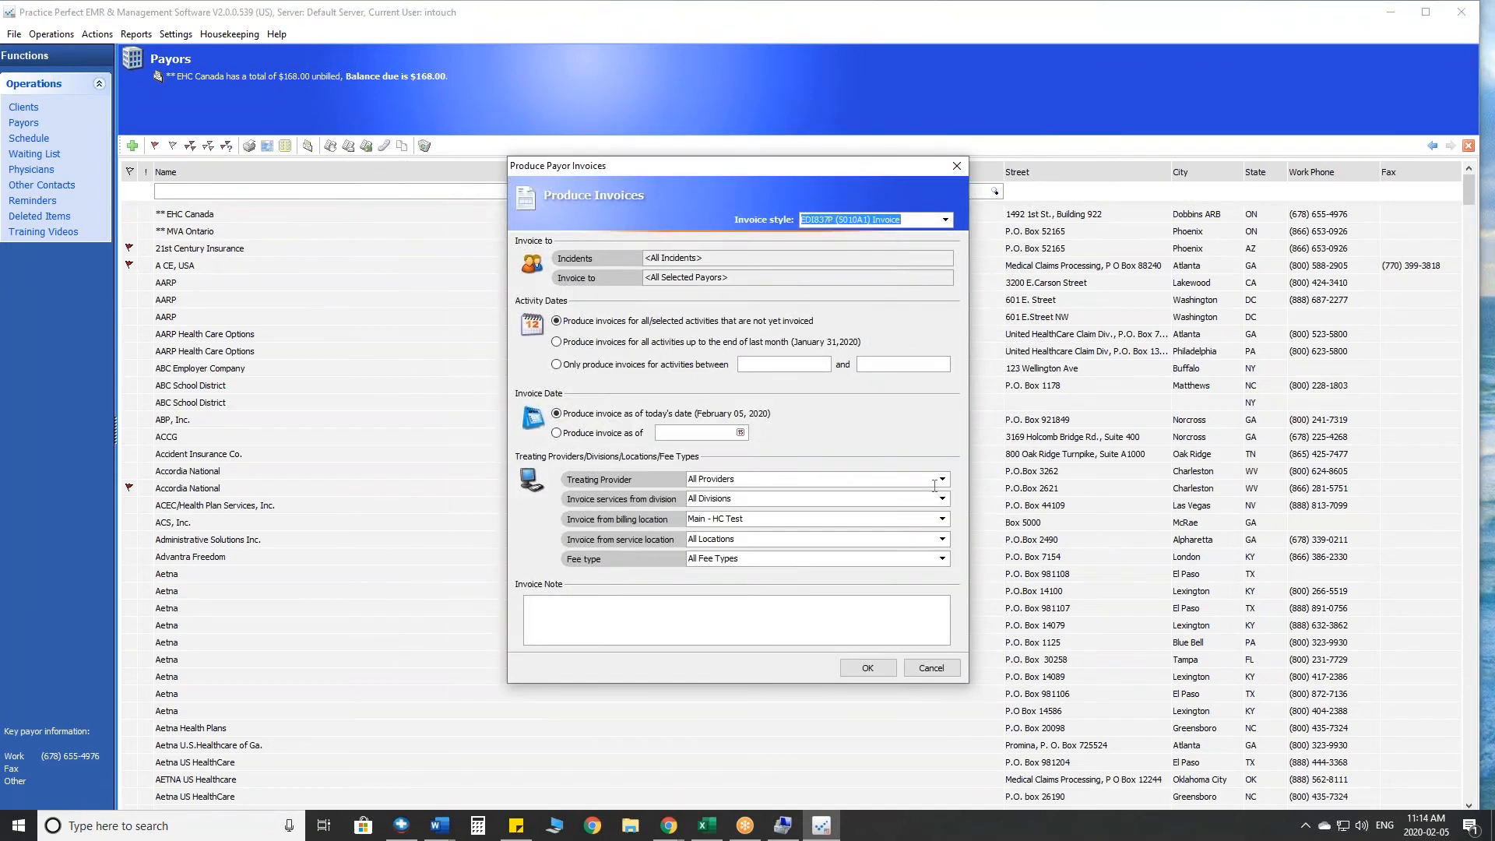
click(942, 518)
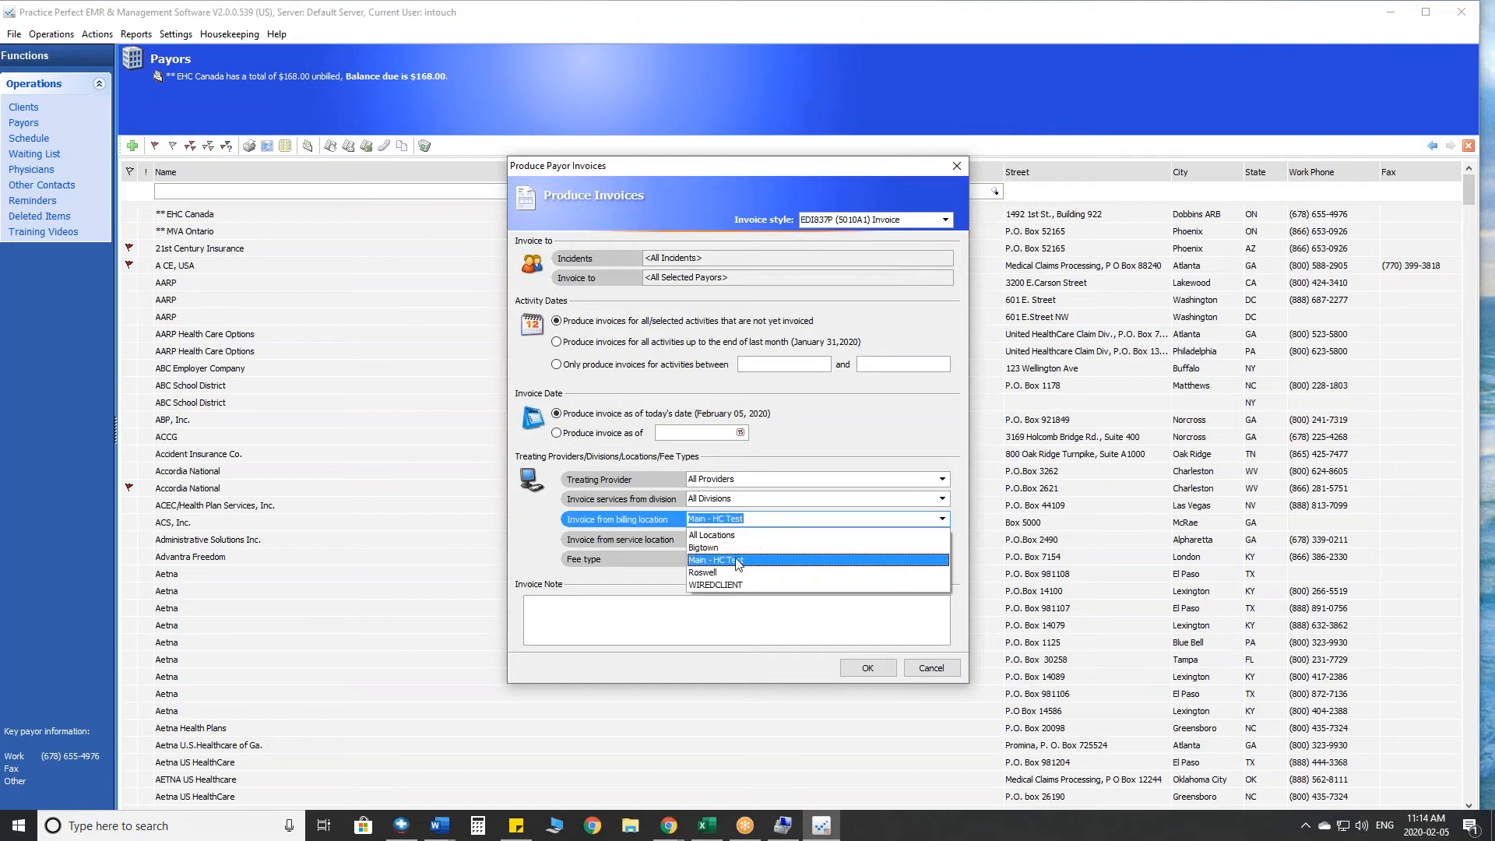
click(732, 585)
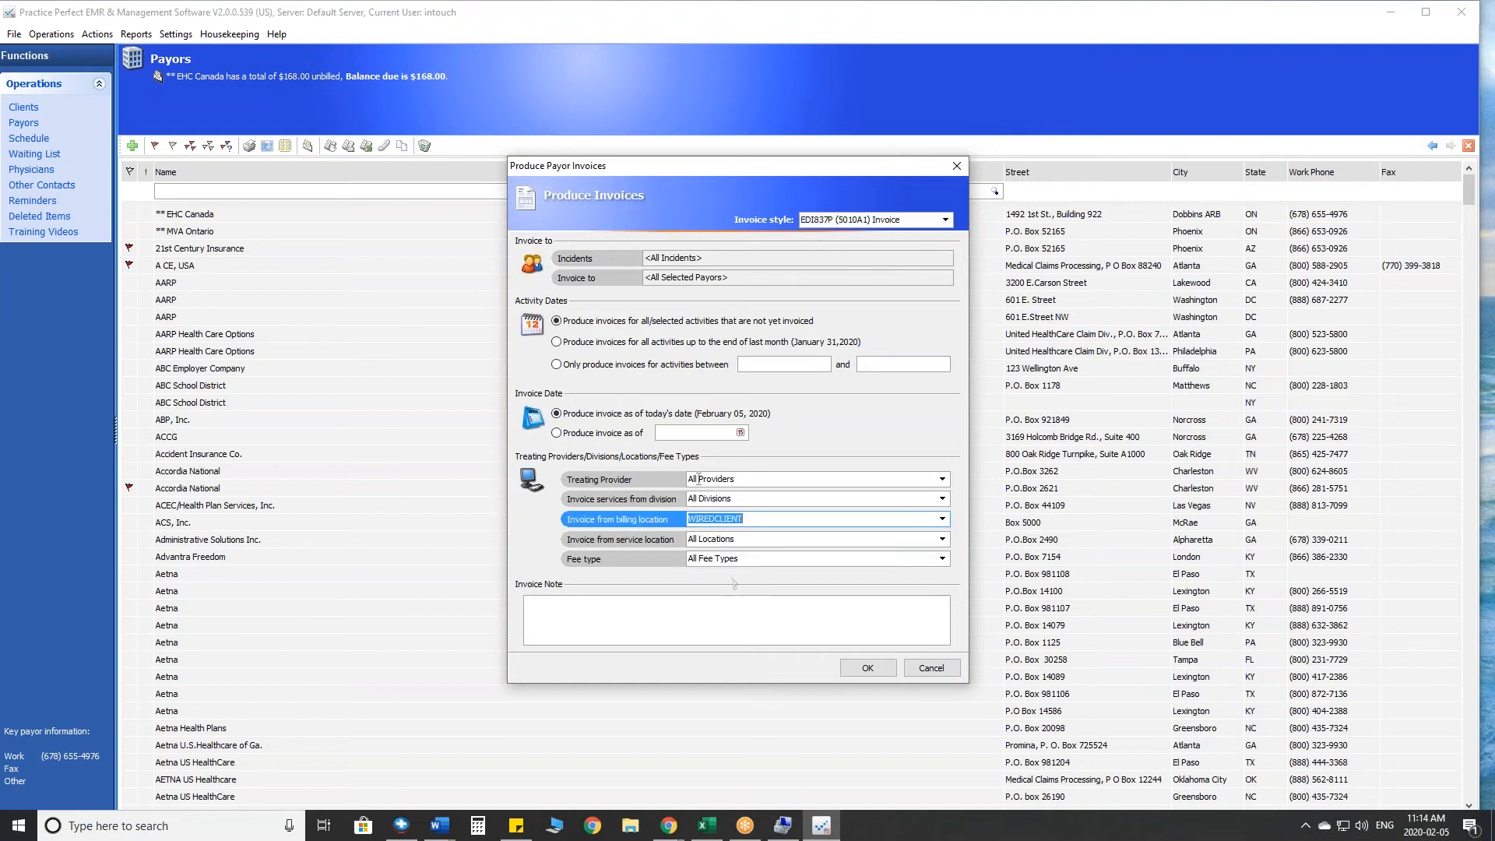
click(888, 669)
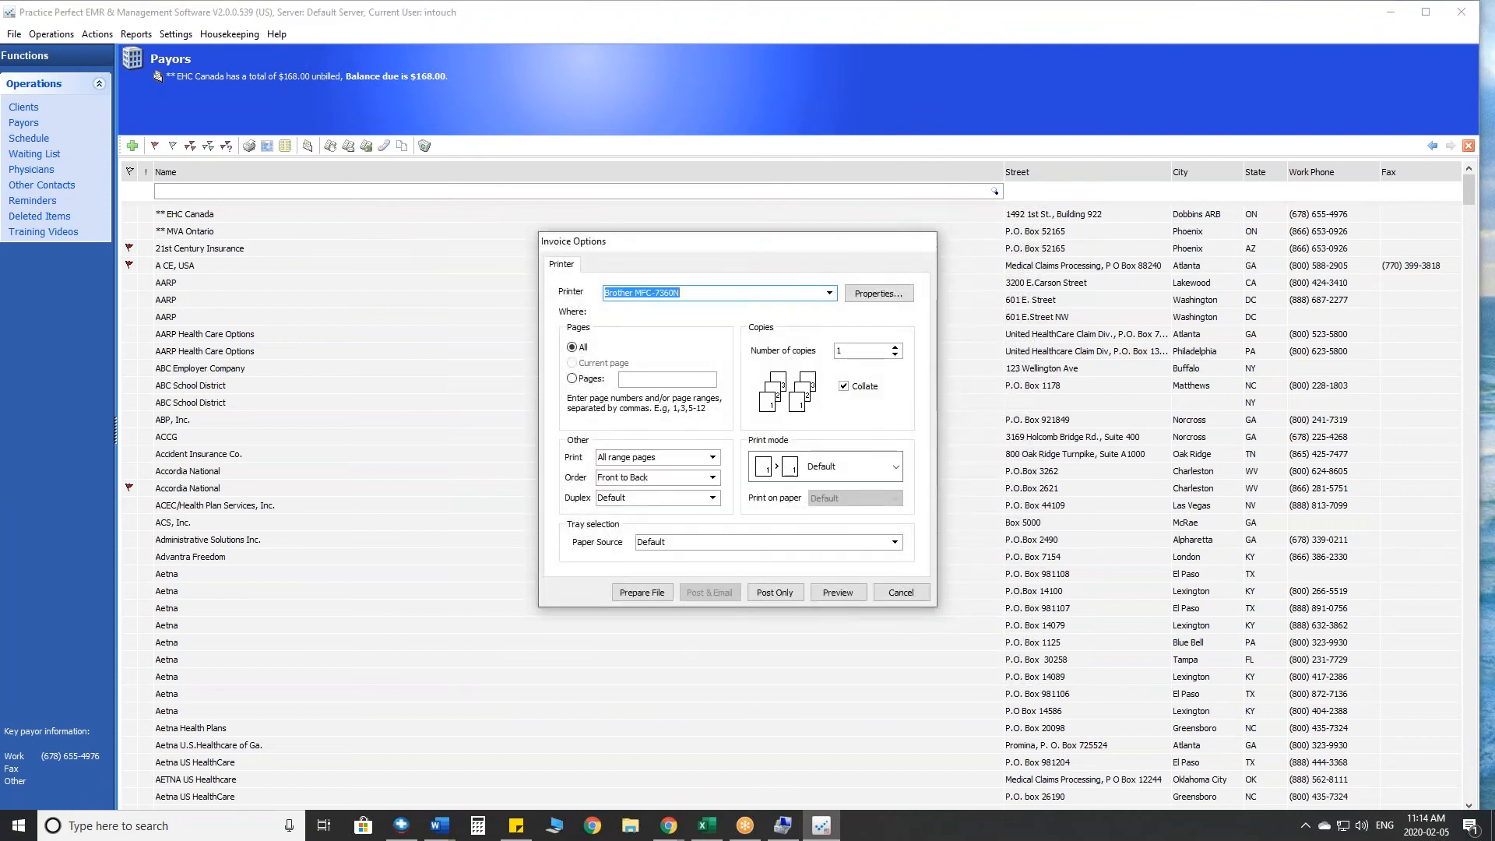
- Preview the 837P (5010A1) Invoice Submission Report, examine its comments for missing claim information, and exit the invoice options without posting
click(847, 593)
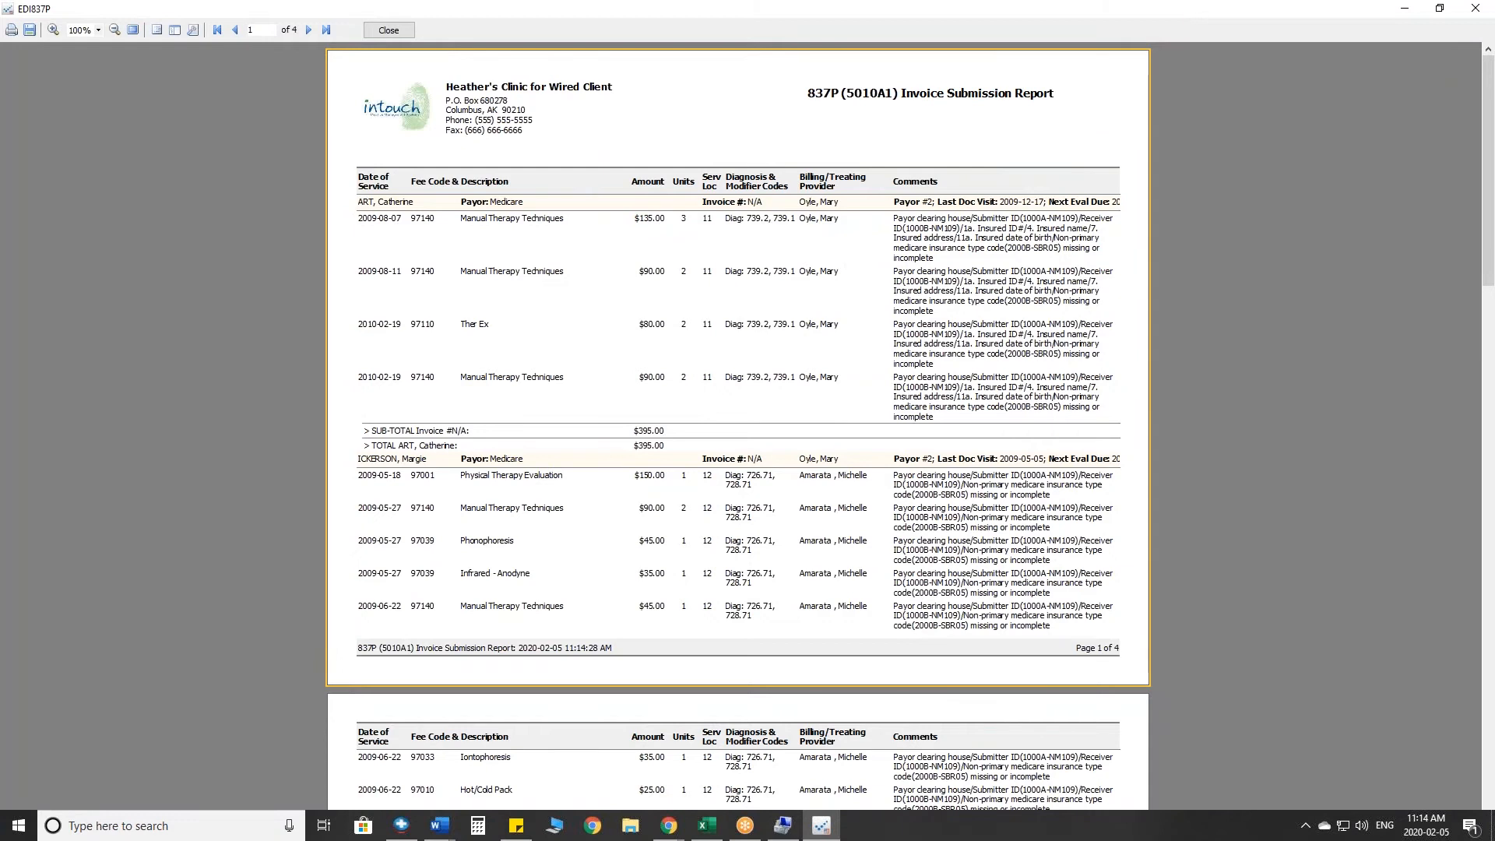
click(1441, 538)
mouse_move(1049, 131)
mouse_down()
mouse_move(1060, 204)
mouse_move(1101, 170)
mouse_up()
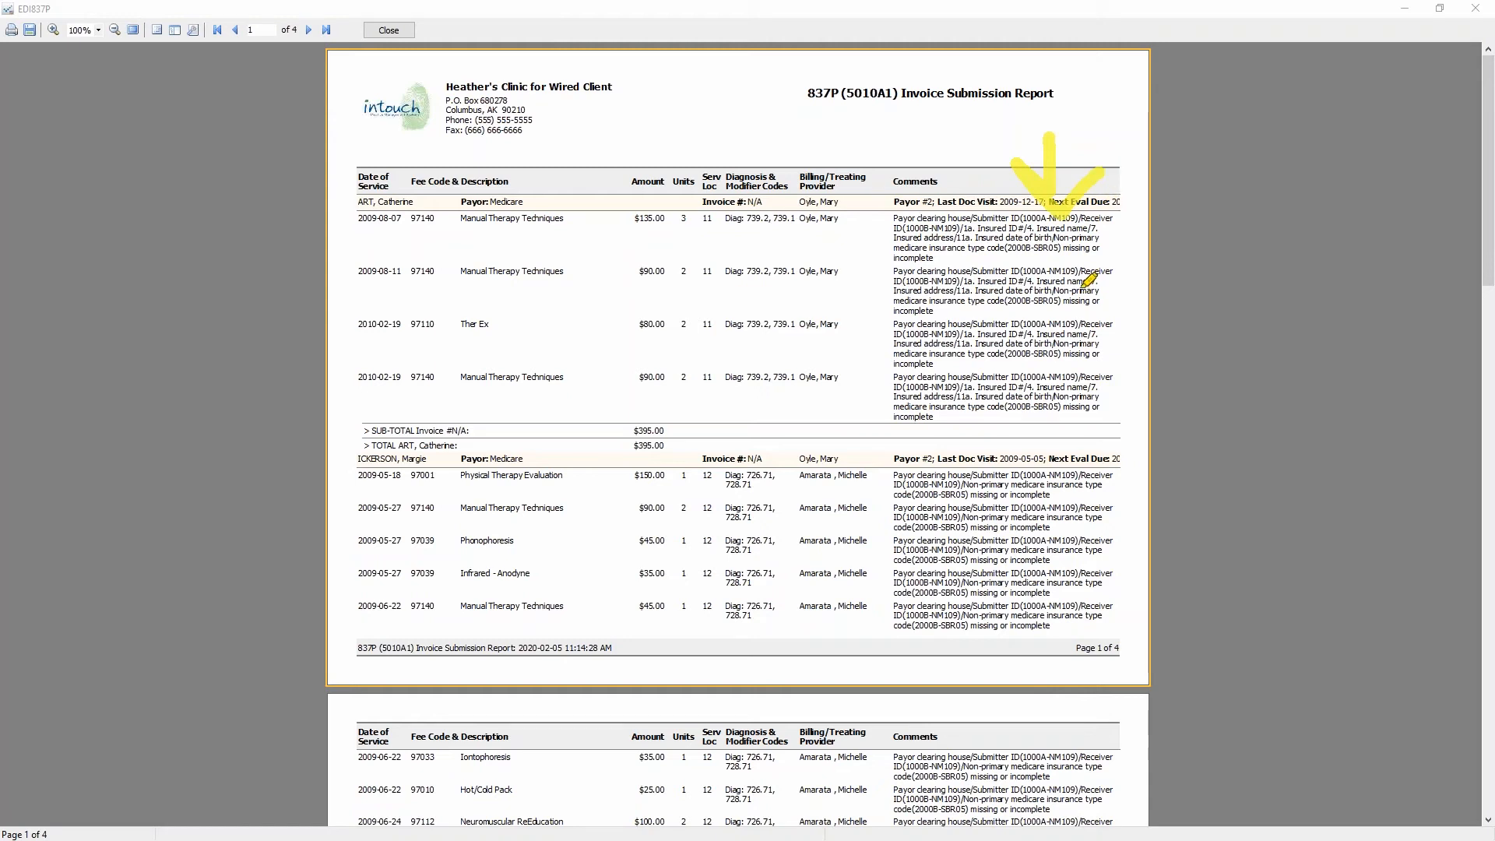
mouse_move(924, 276)
mouse_down()
mouse_move(930, 297)
mouse_move(1022, 279)
mouse_move(1083, 286)
mouse_up()
mouse_move(971, 324)
mouse_down()
mouse_move(1059, 355)
mouse_move(1104, 347)
mouse_up()
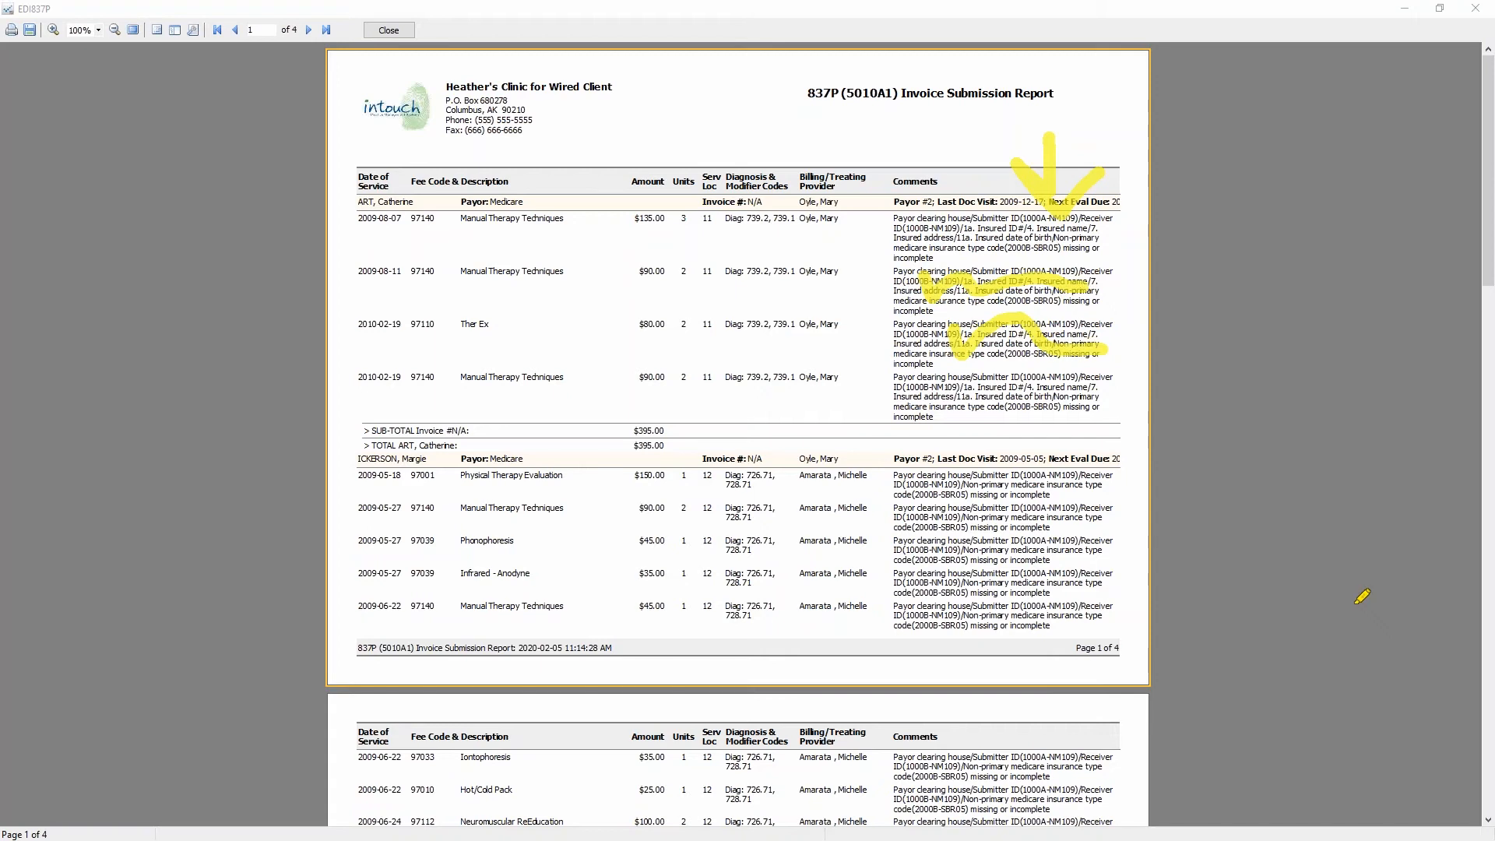
key(Escape)
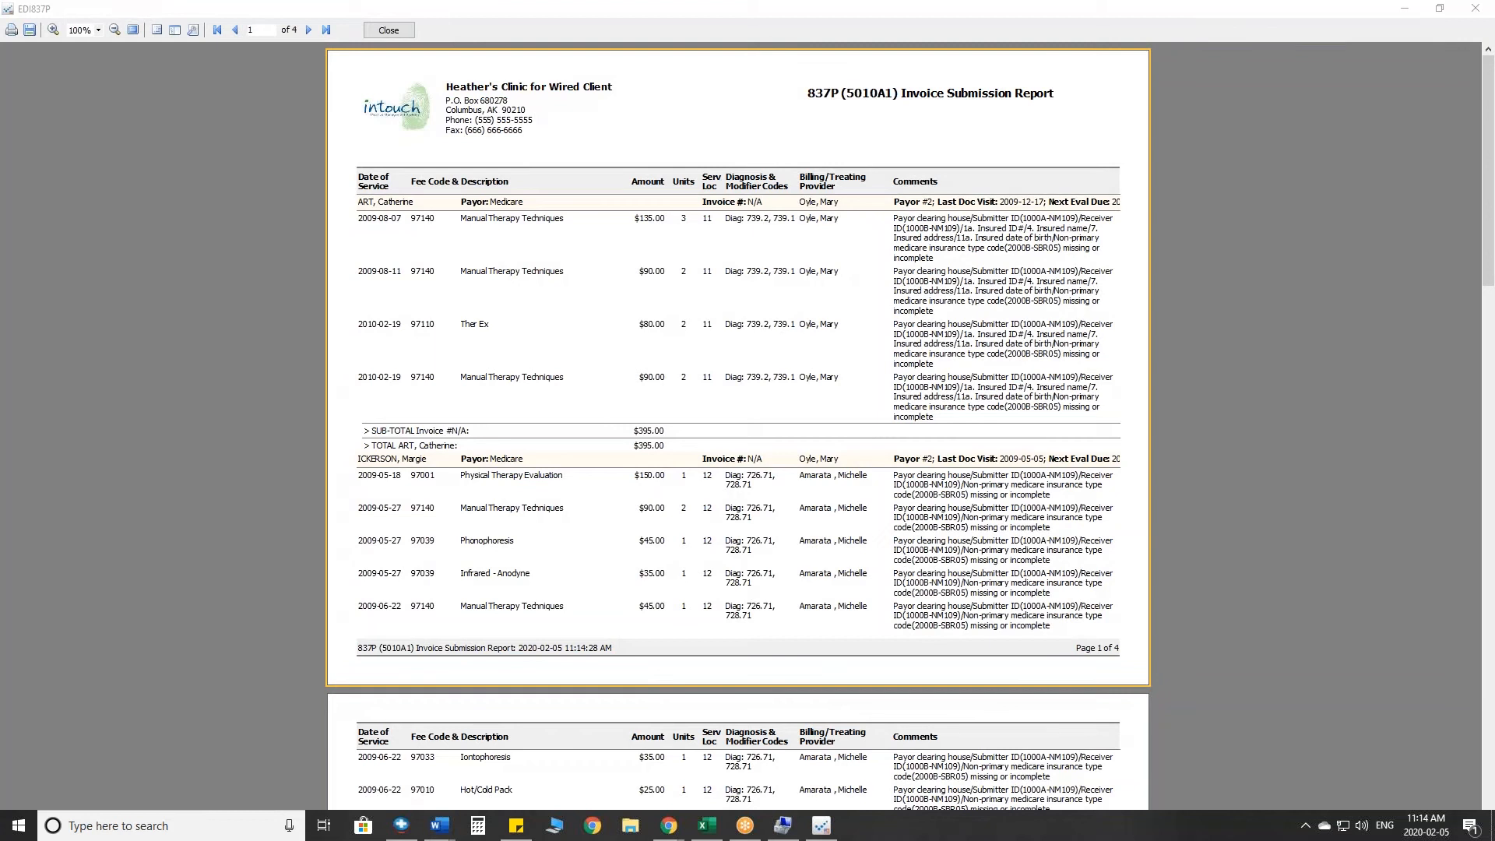
click(394, 33)
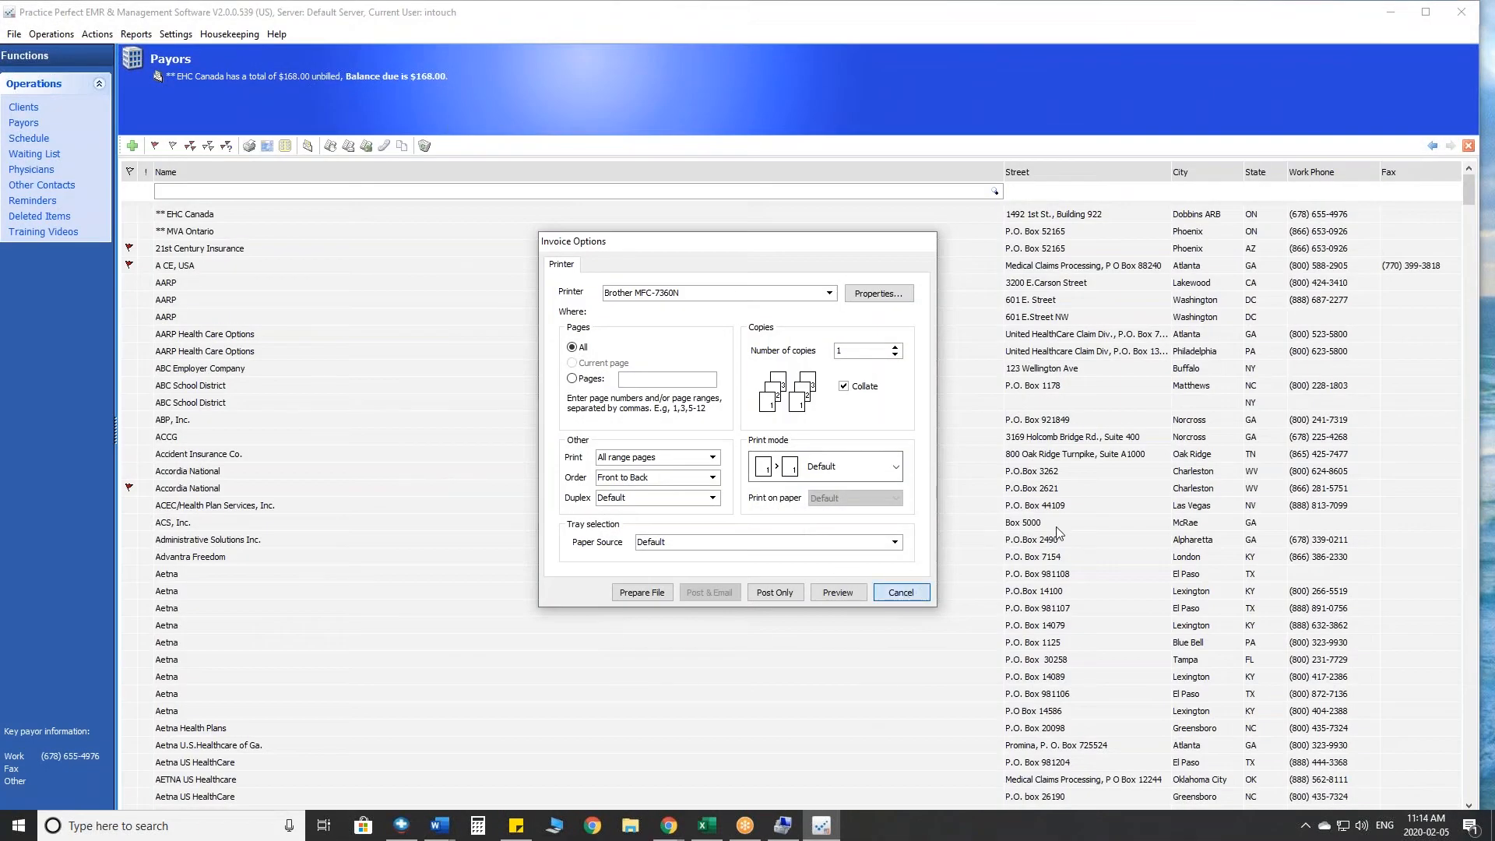
key(Escape)
- Open the EDI837 invoice settings and review the Office Ally clearing house's sender and receiver codes, qualifiers and DUNS entries
click(187, 36)
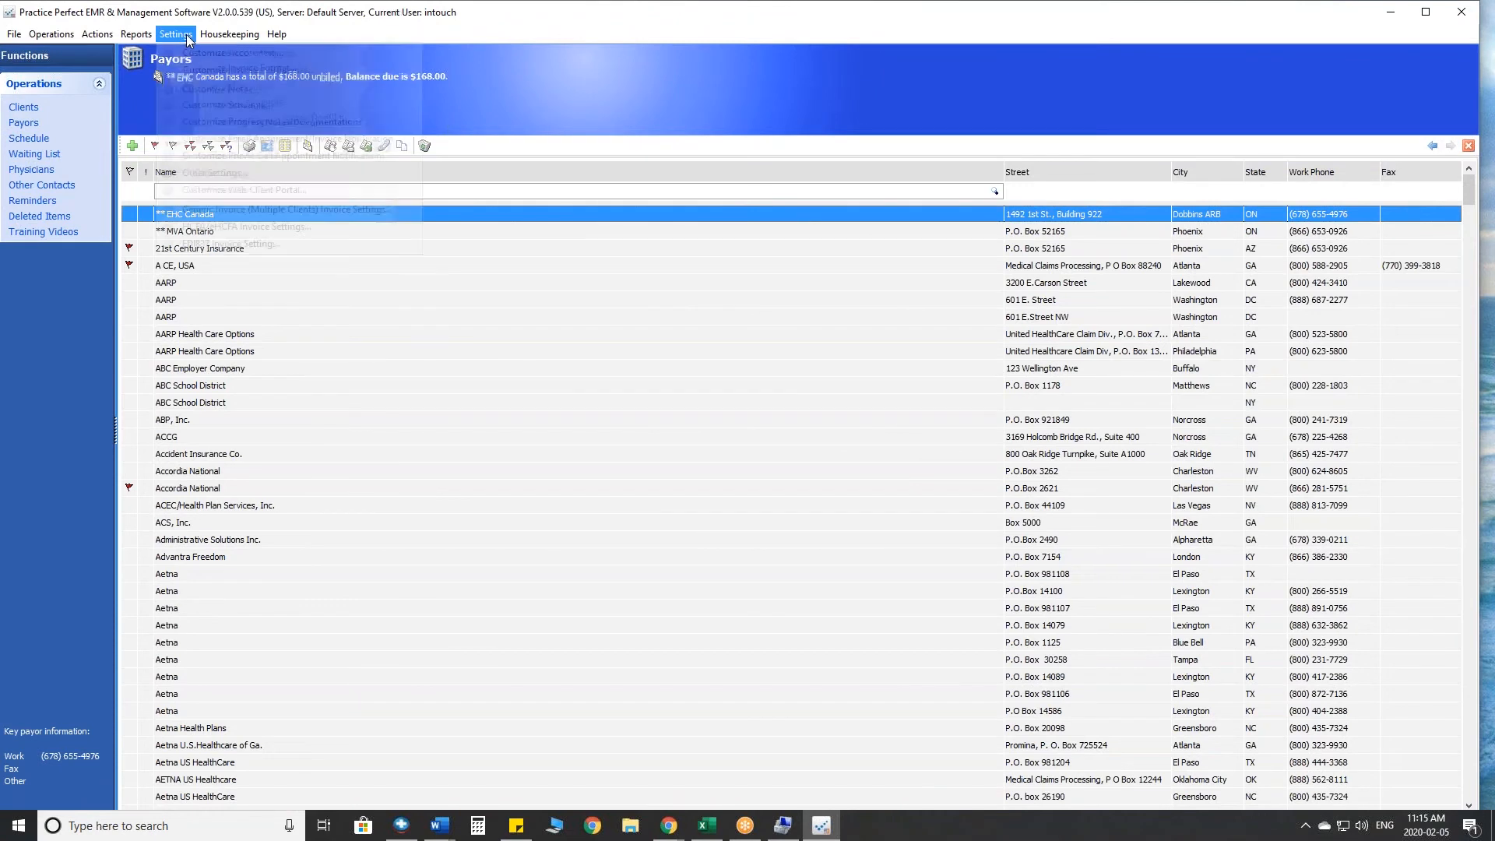
click(187, 36)
click(188, 35)
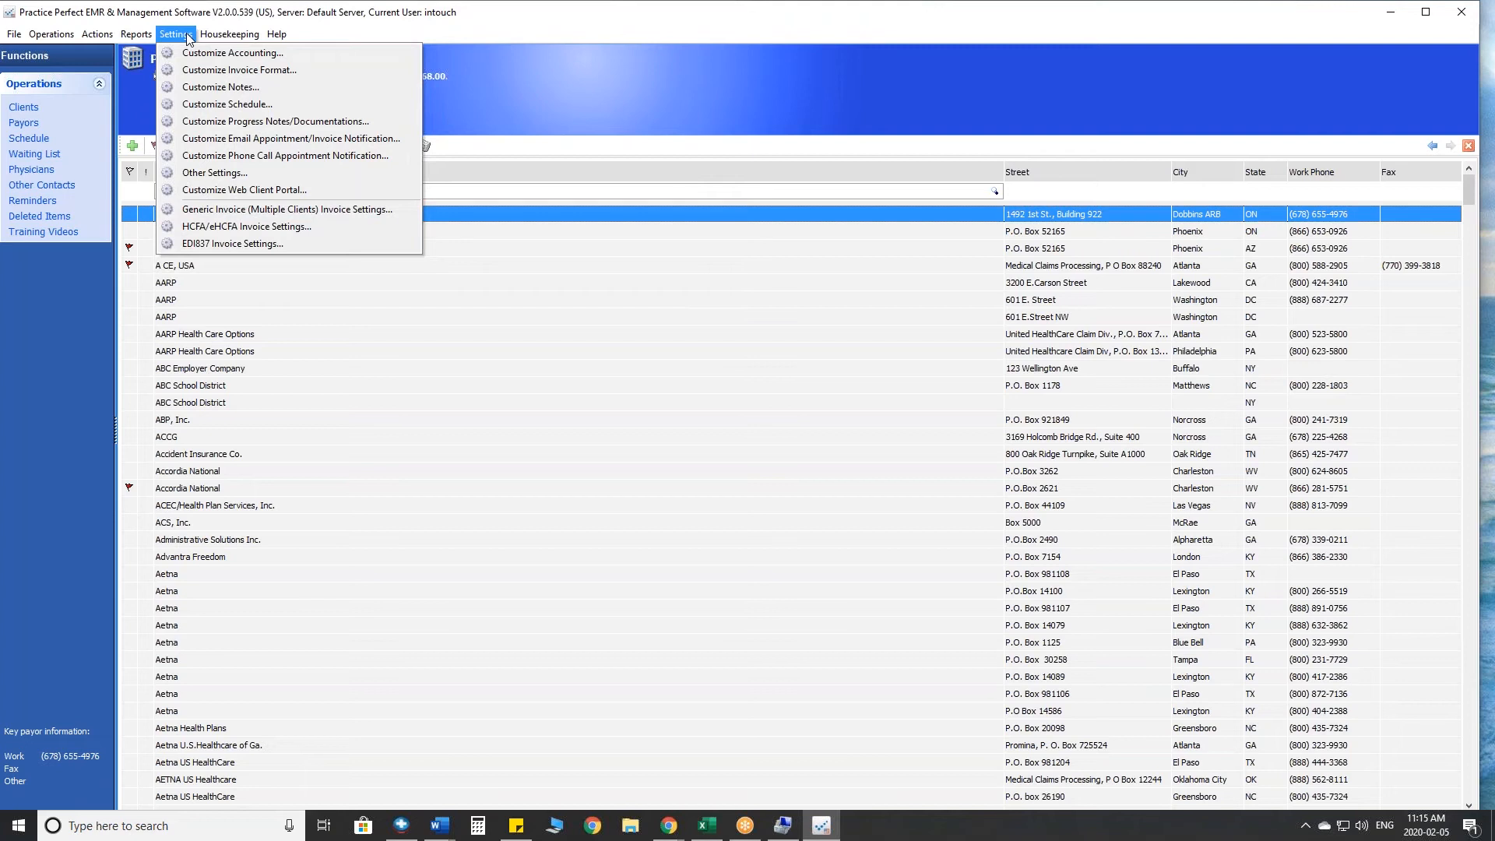
click(259, 246)
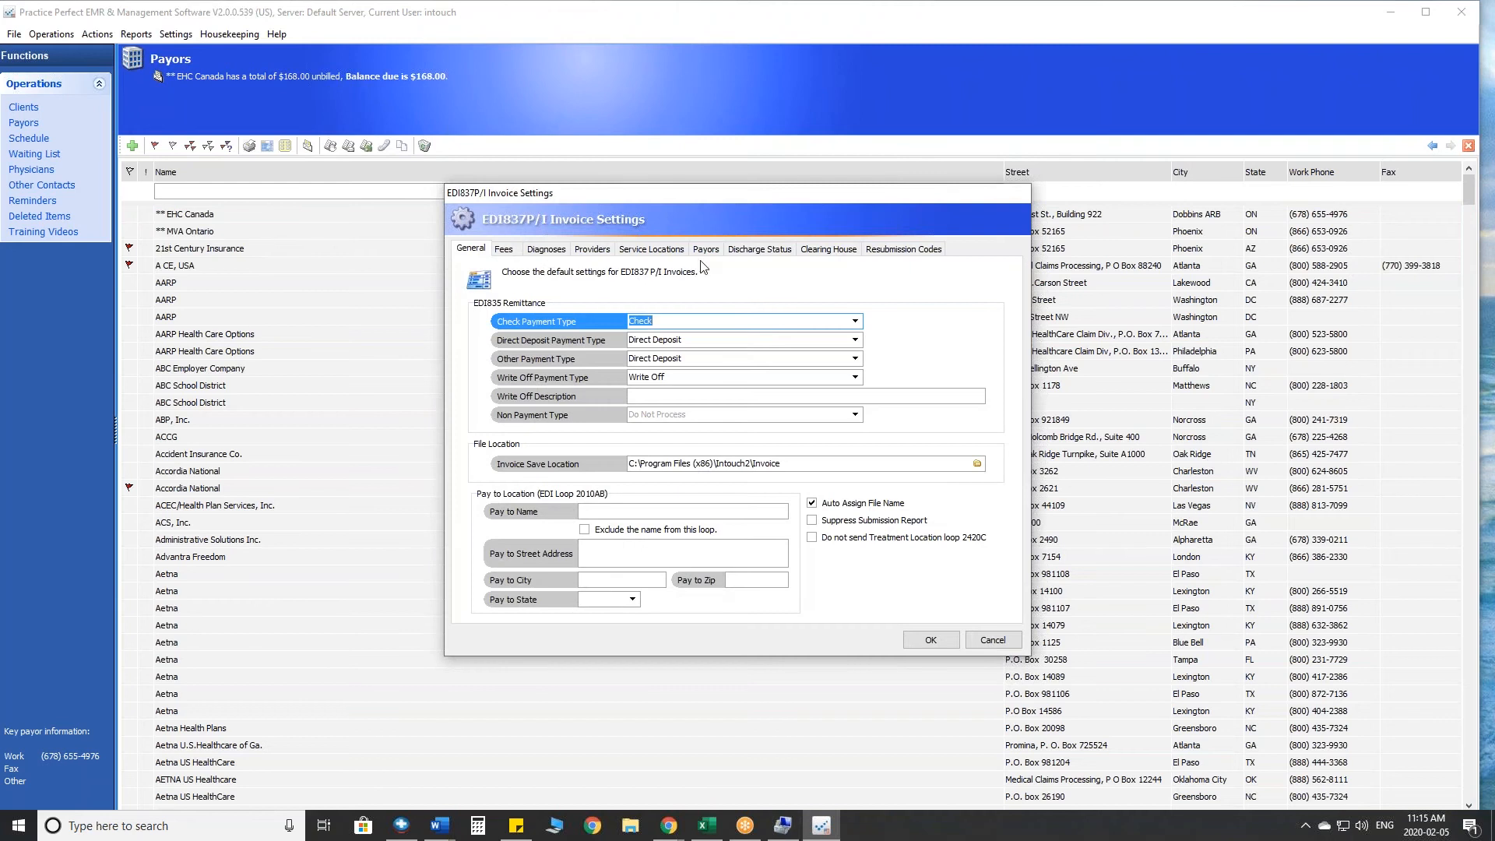
click(829, 250)
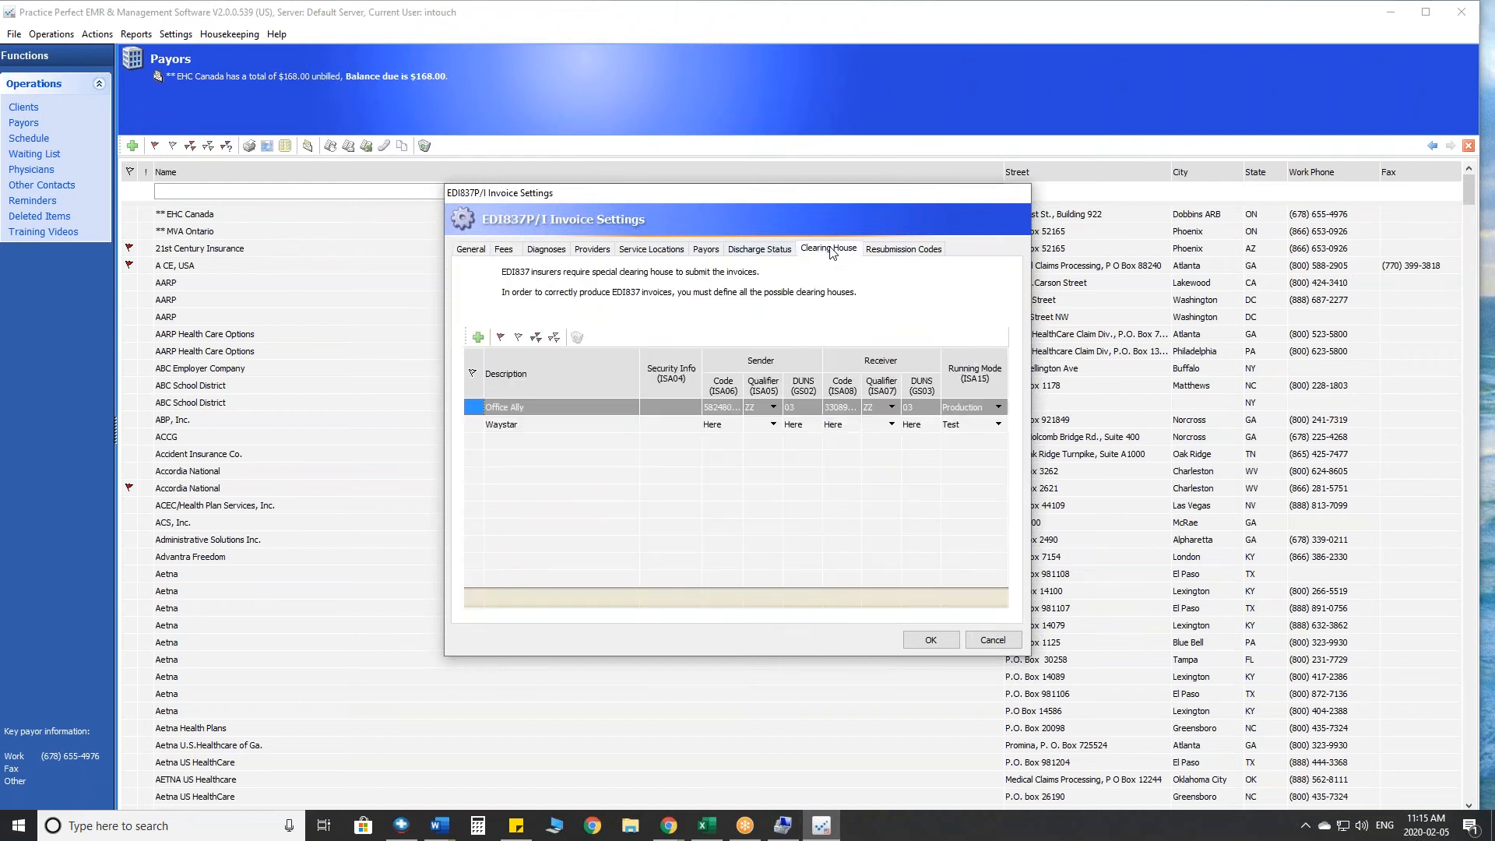
click(722, 408)
click(766, 408)
click(796, 408)
click(836, 408)
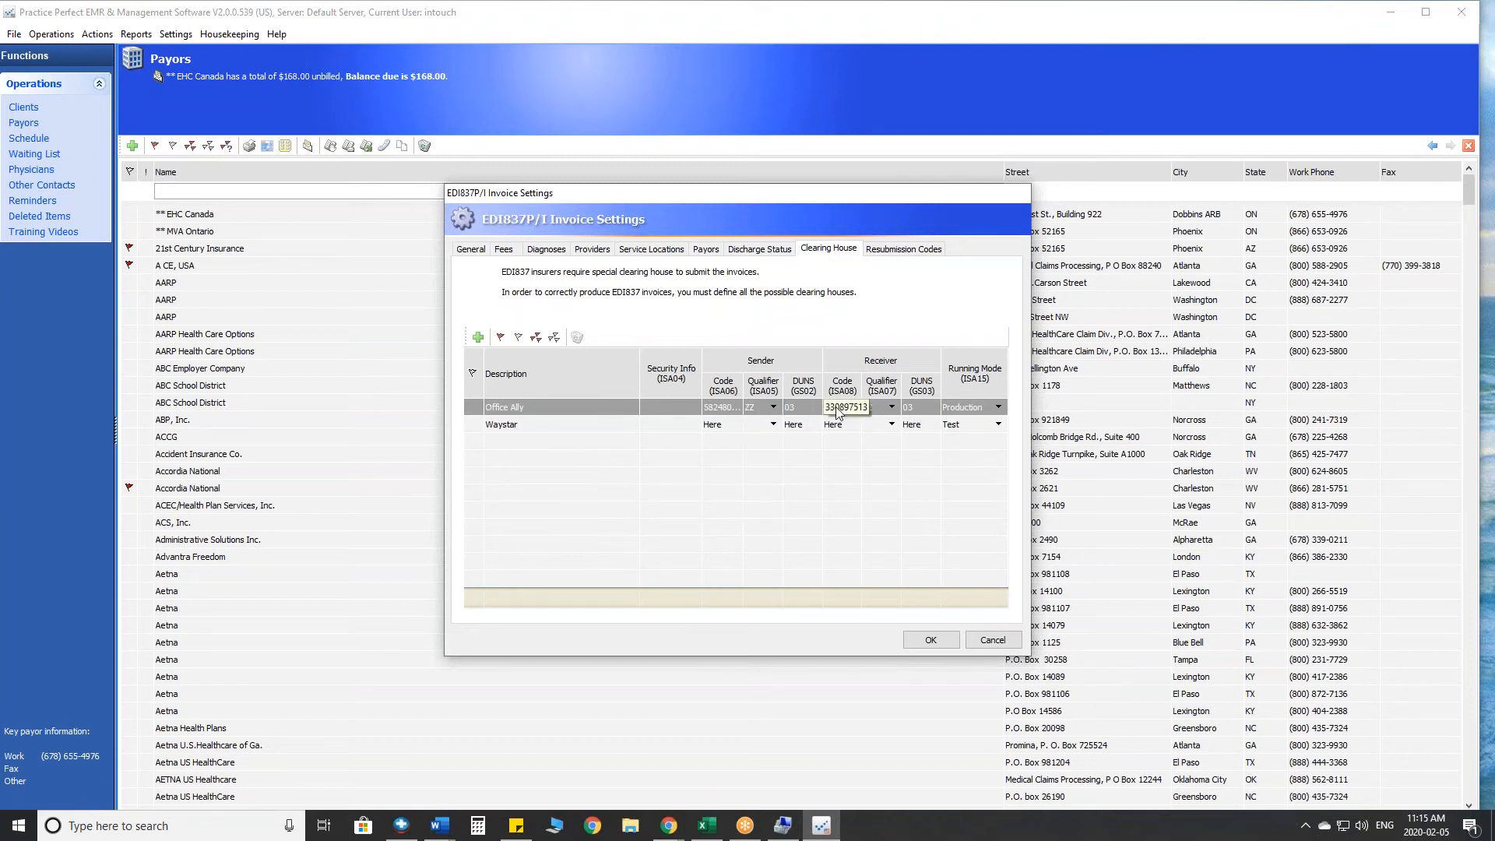
click(890, 409)
click(919, 407)
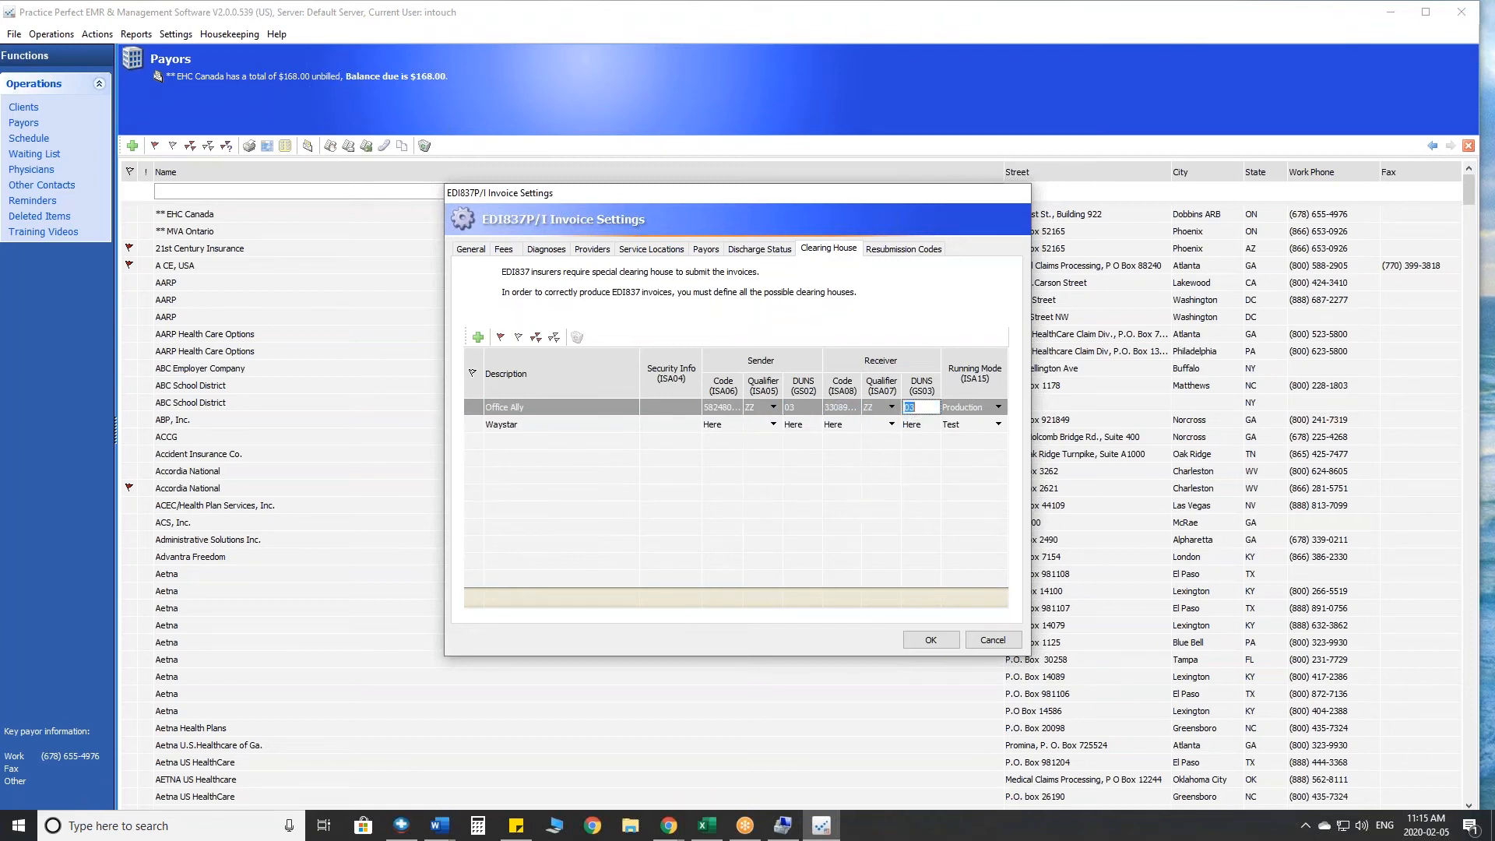
- Review the payor identifiers and the invoice save location in the EDI837 settings, and leave the settings without saving
click(705, 249)
click(763, 406)
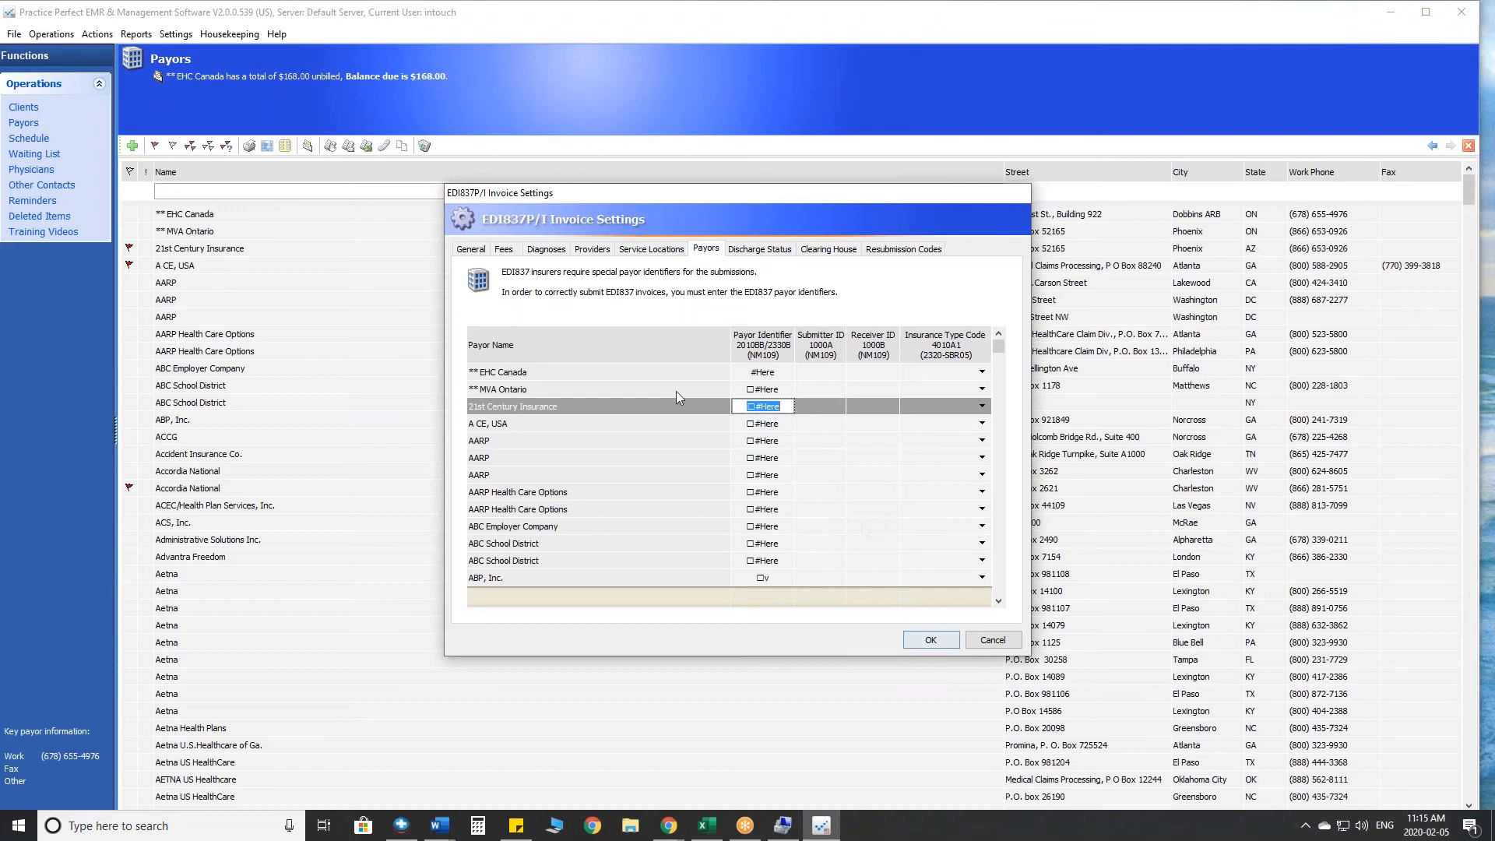
click(471, 249)
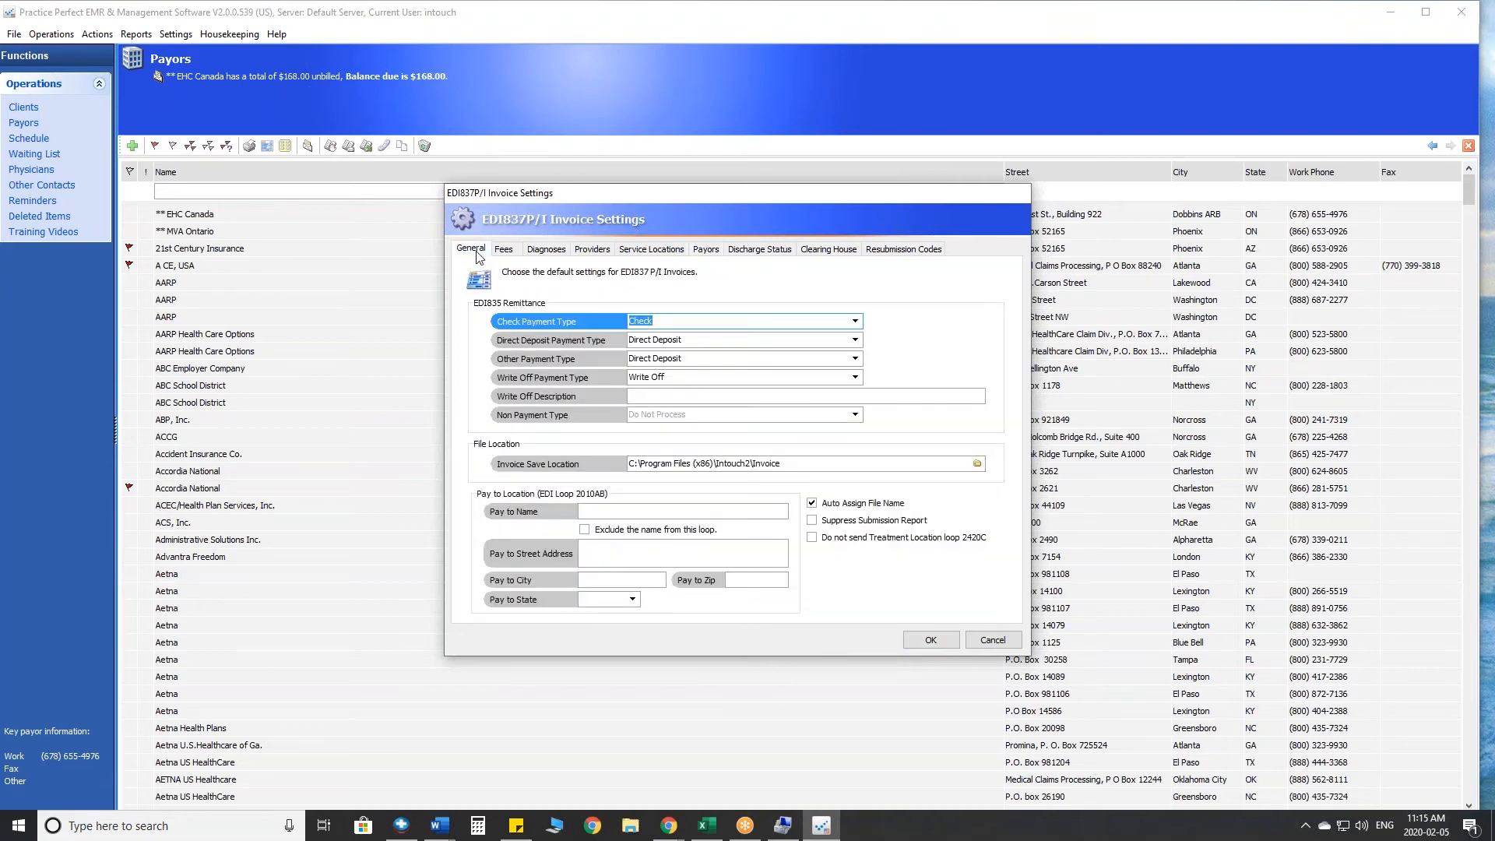
click(809, 463)
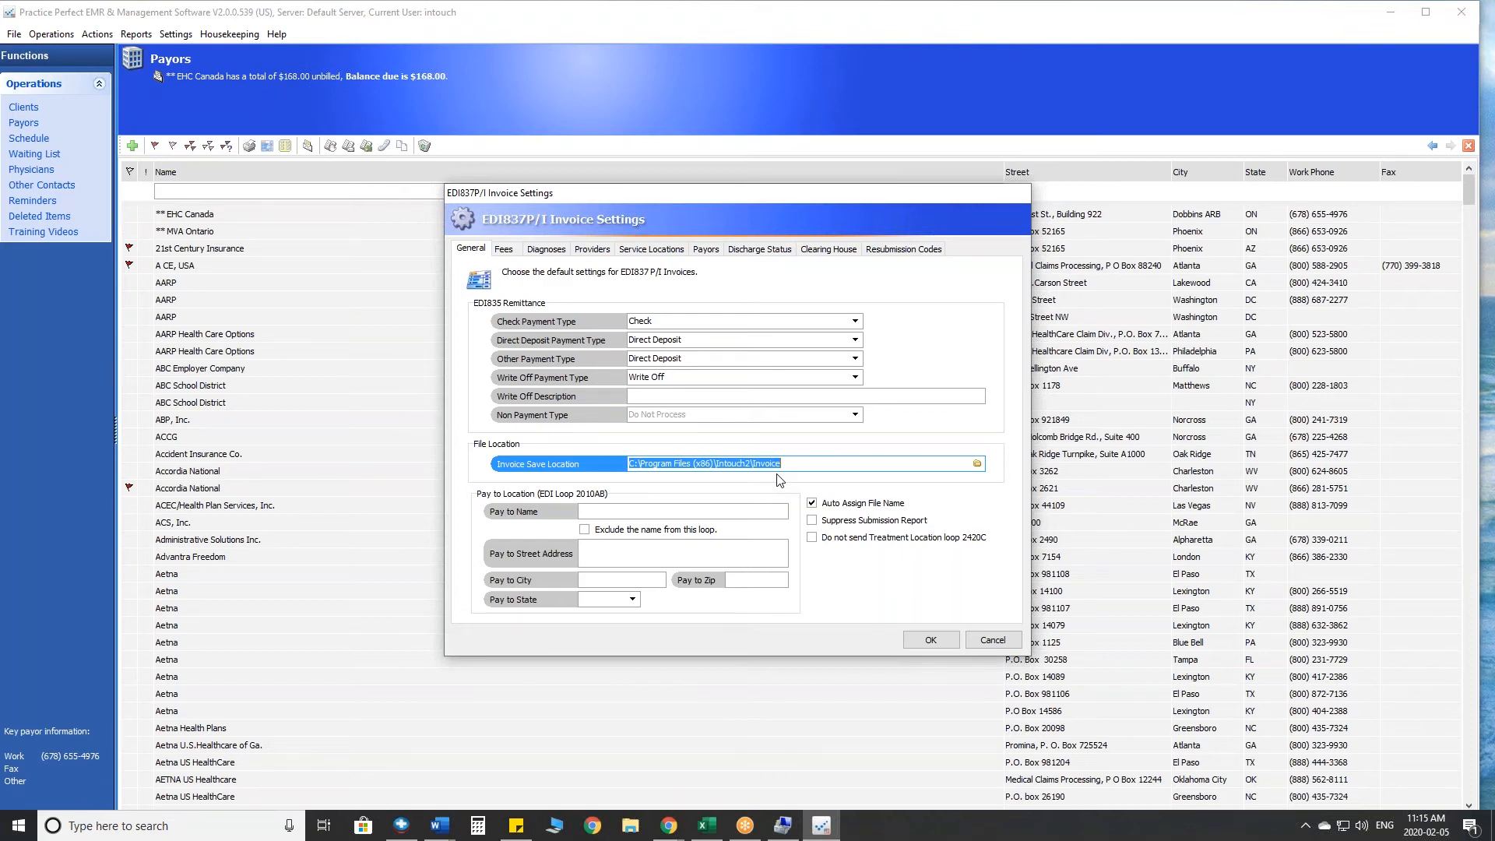
drag(794, 463, 626, 461)
click(993, 641)
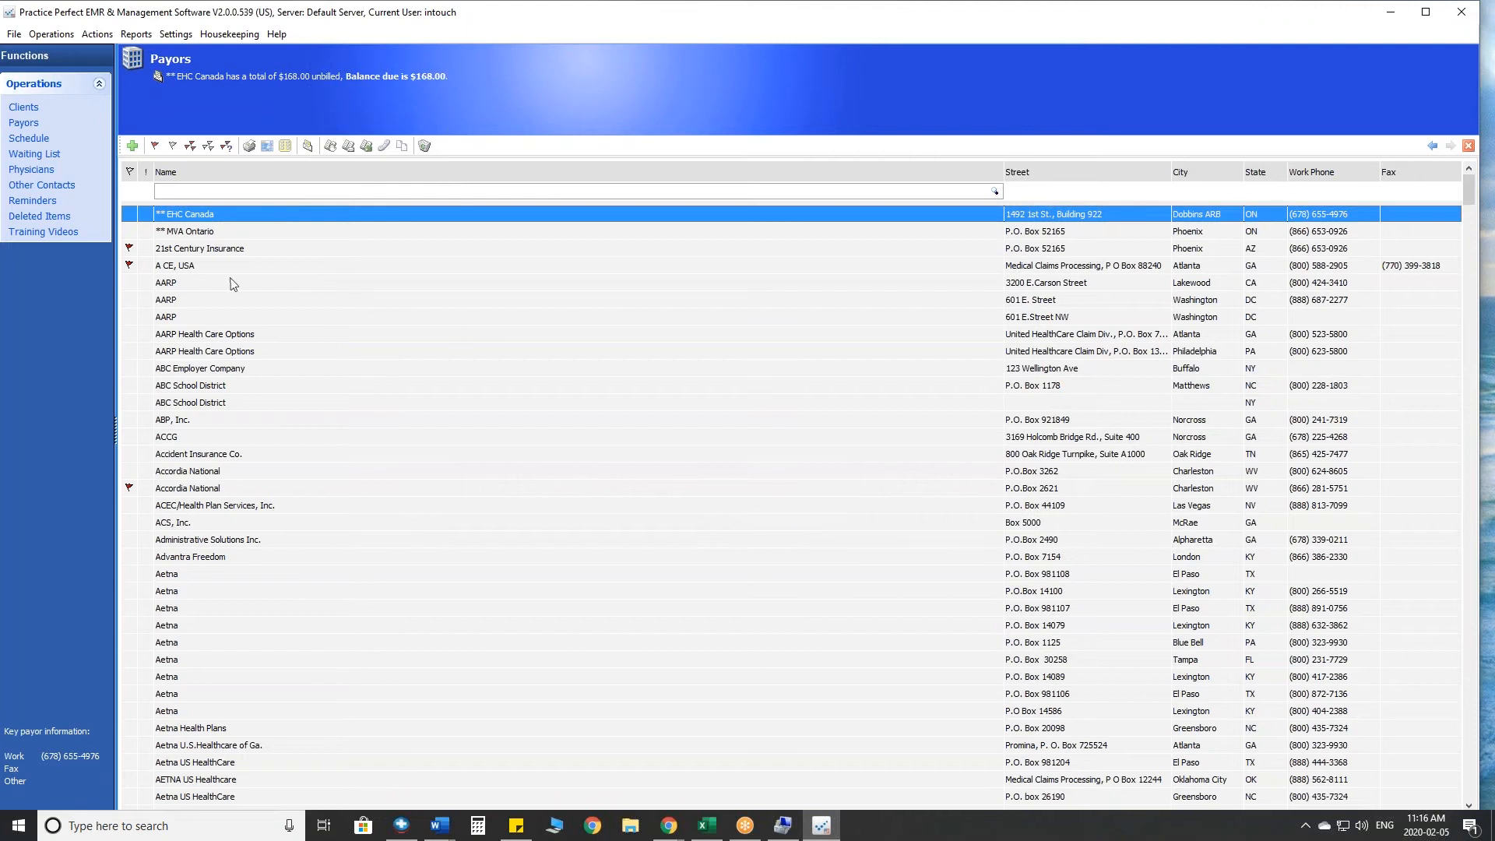
- Clear all payor flags and look through the available finance reports
click(207, 249)
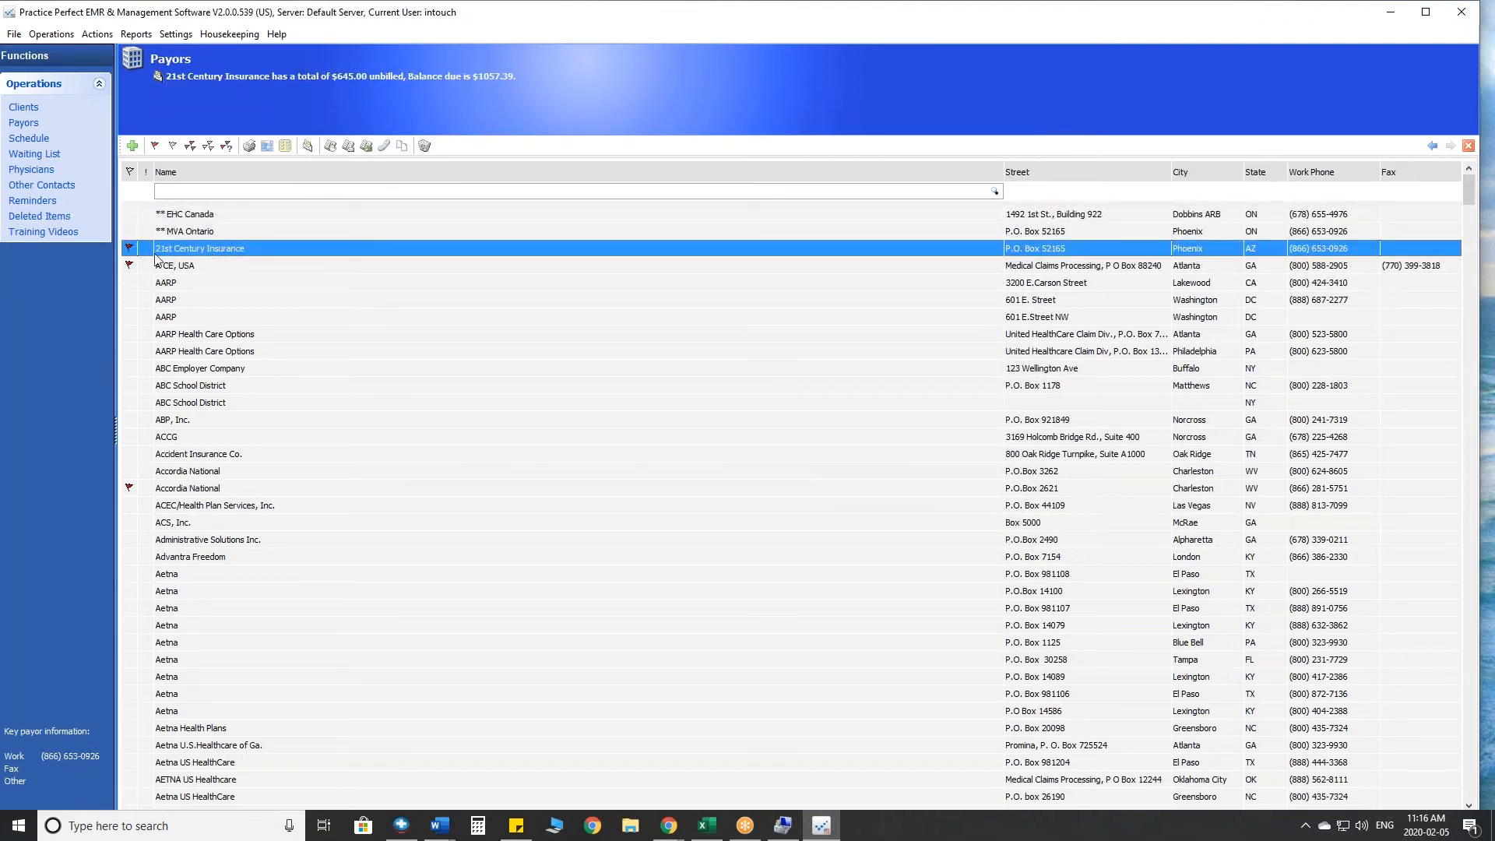
click(208, 145)
click(136, 35)
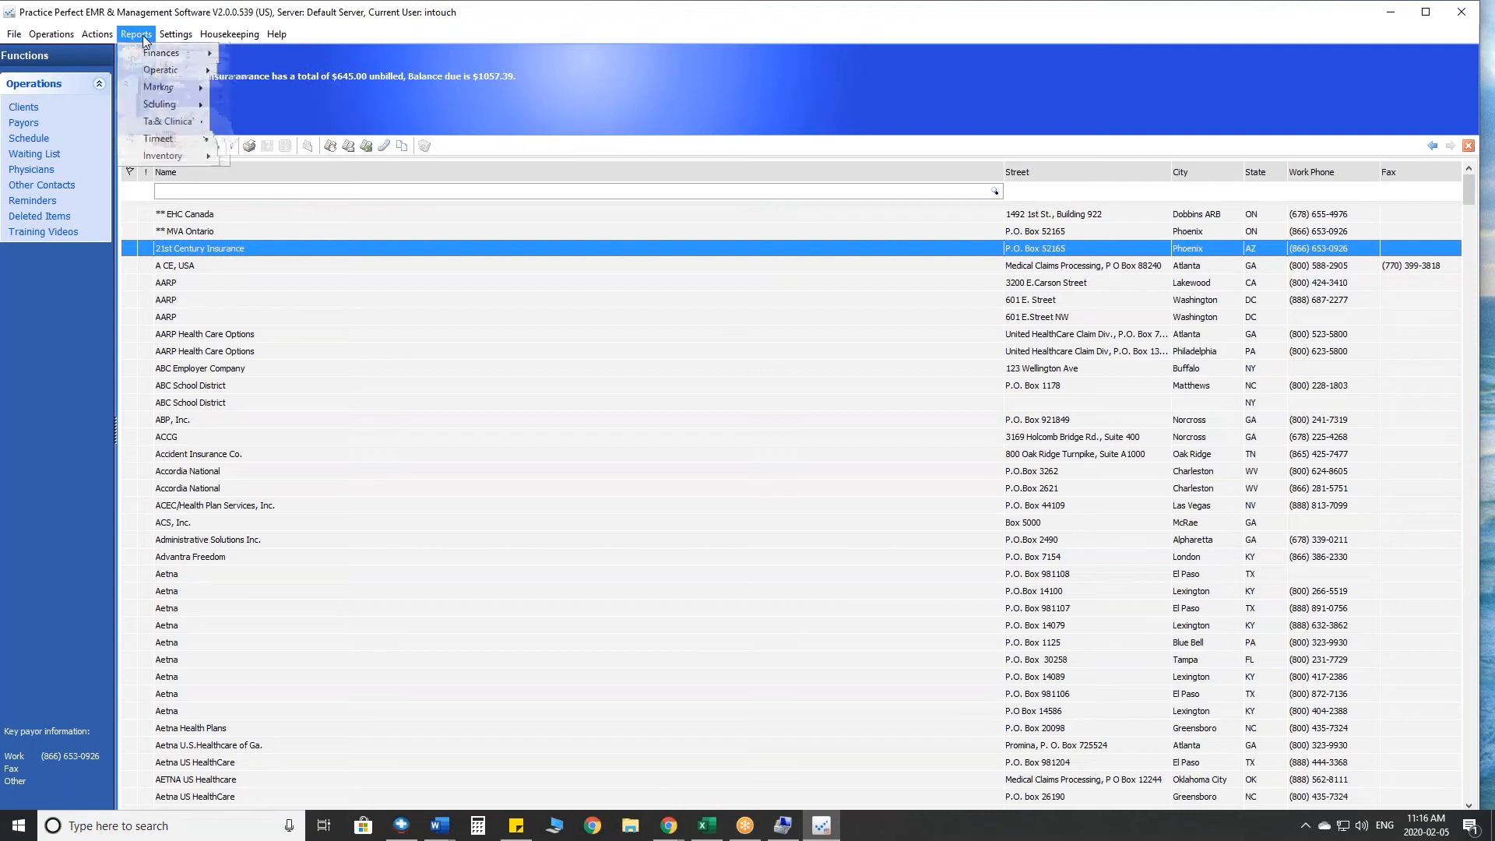
mouse_move(150, 59)
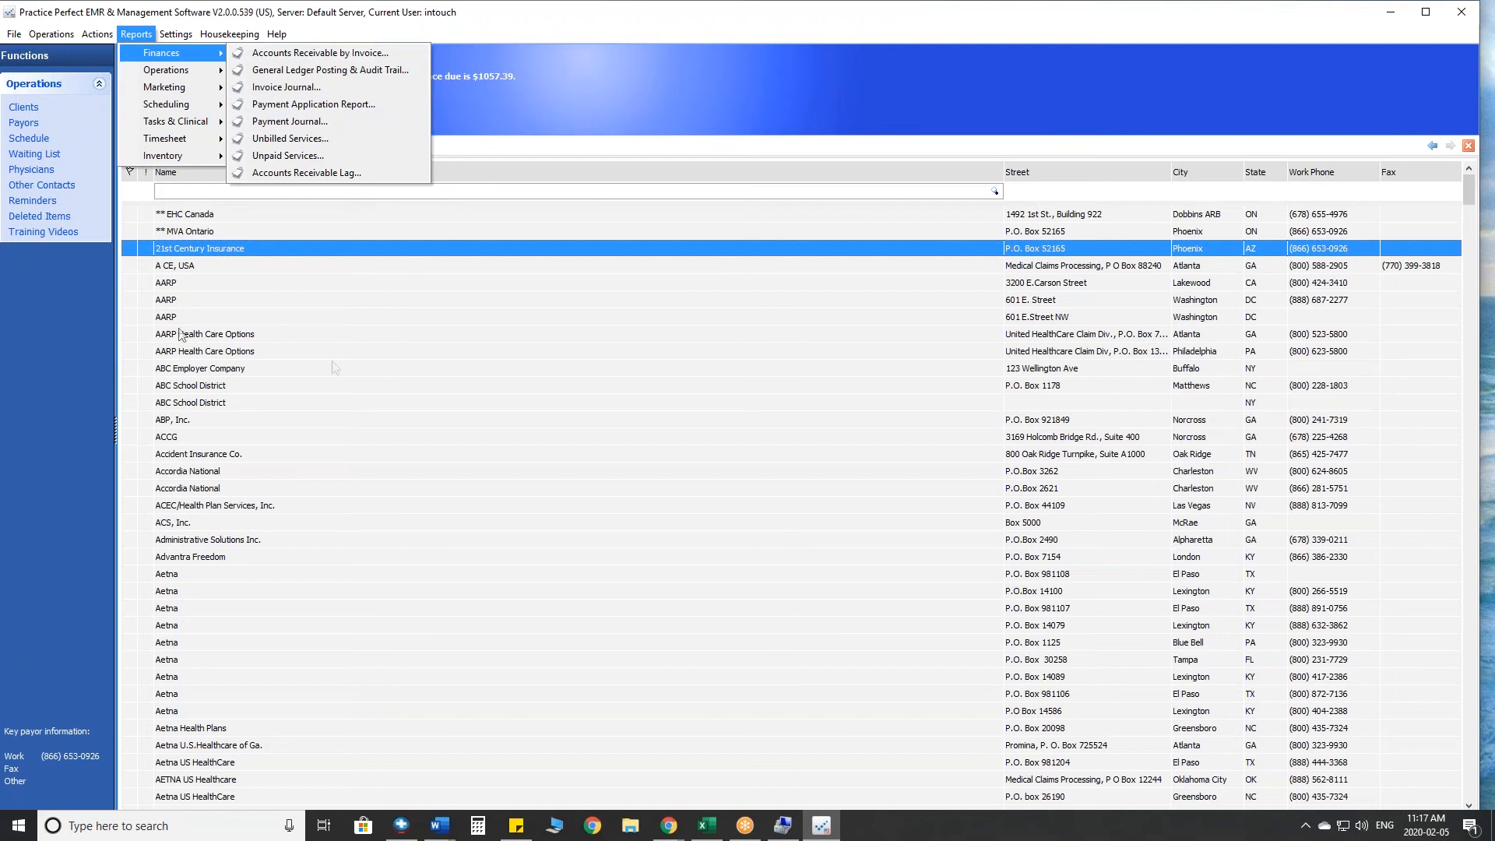
- Open the active clients list and flag the last three clients in it
click(33, 113)
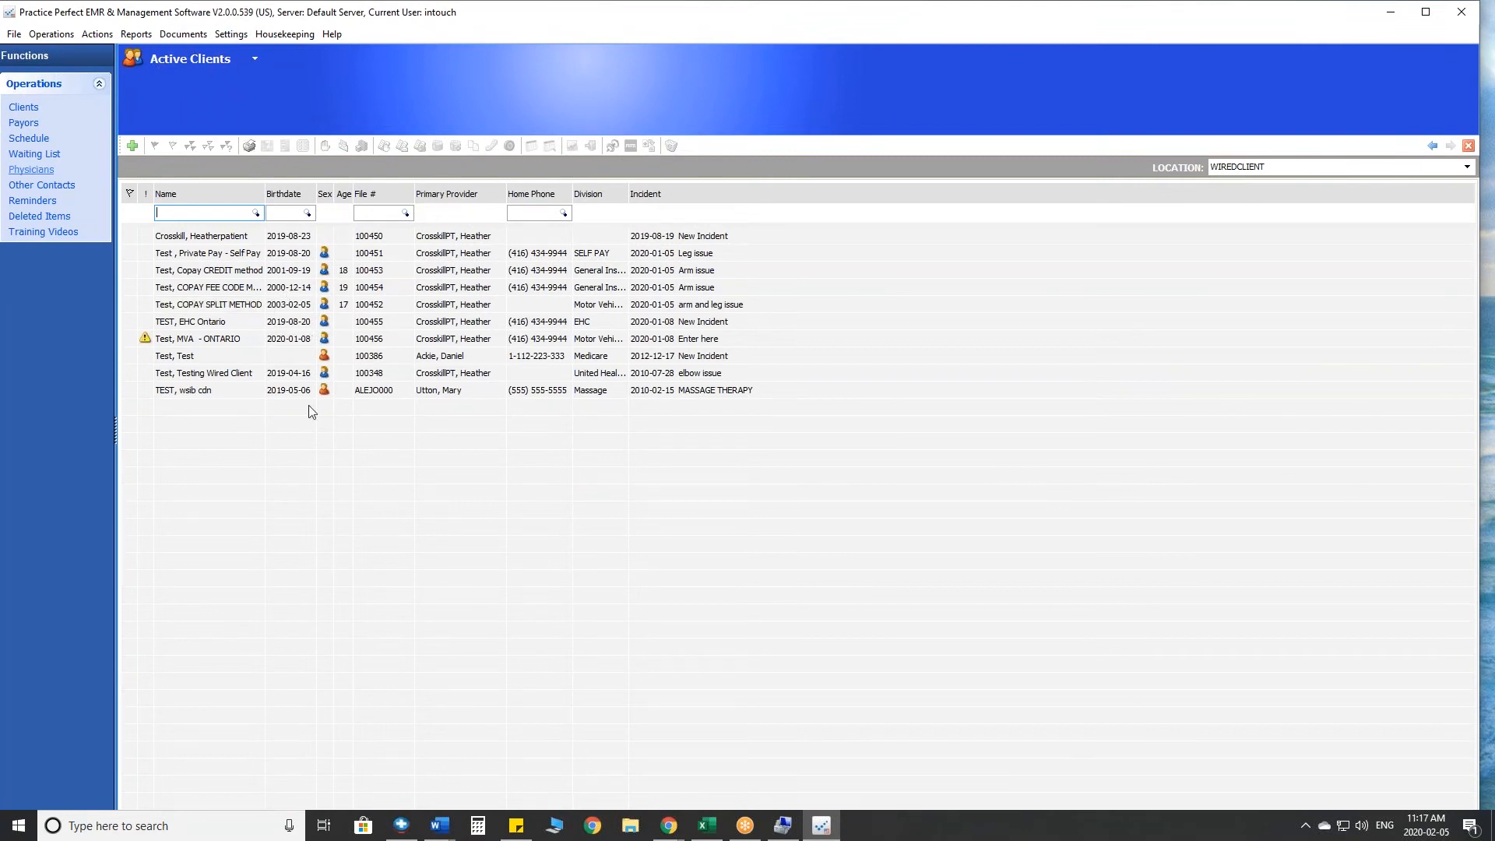
click(129, 390)
click(129, 374)
click(129, 357)
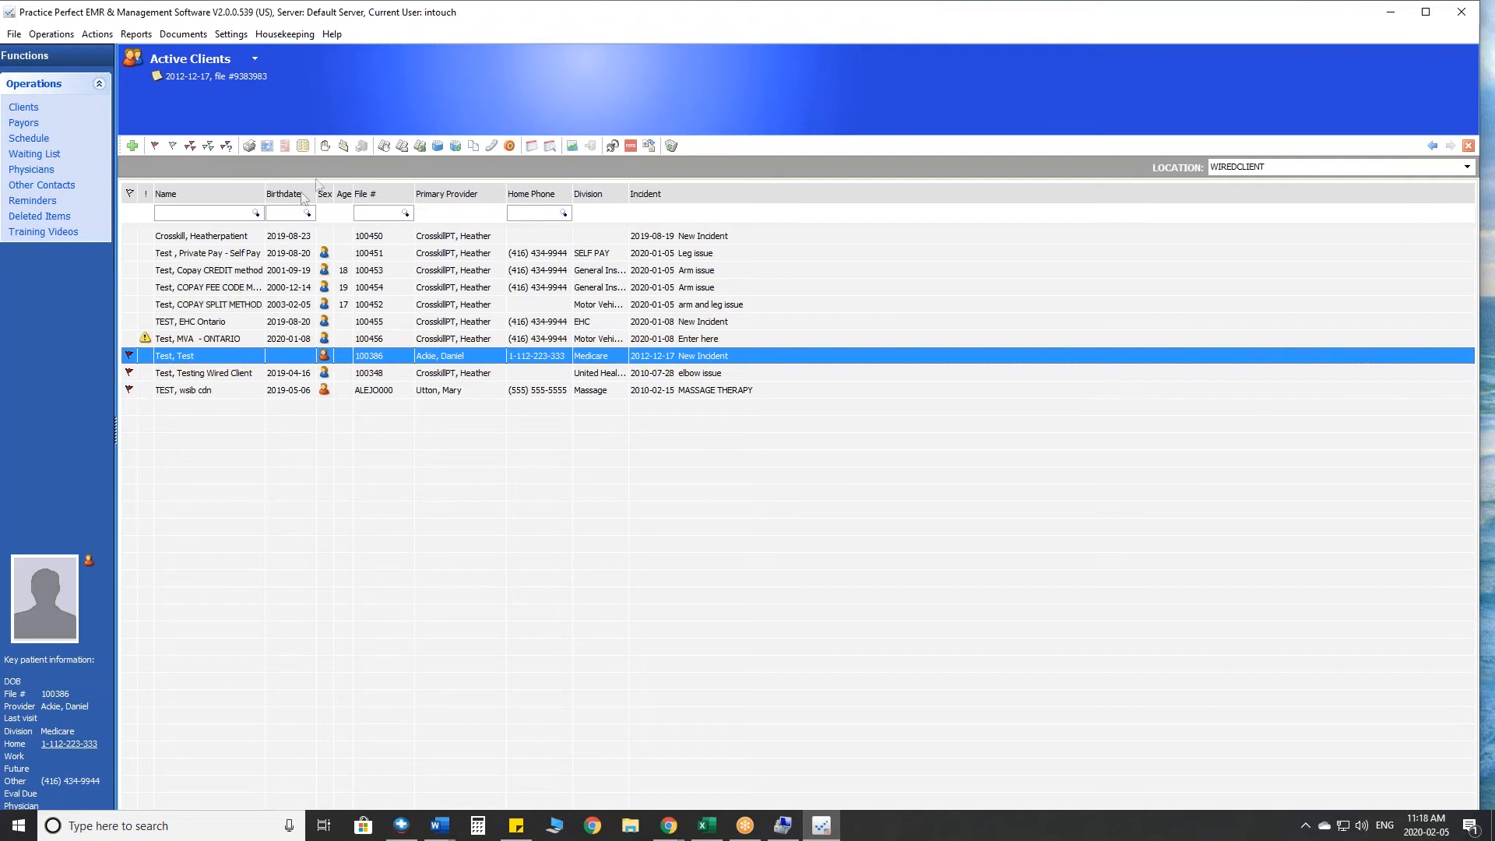
- Preview the invoices for the flagged clients with the default production options, examine the charges and amount due, and exit without posting
click(344, 147)
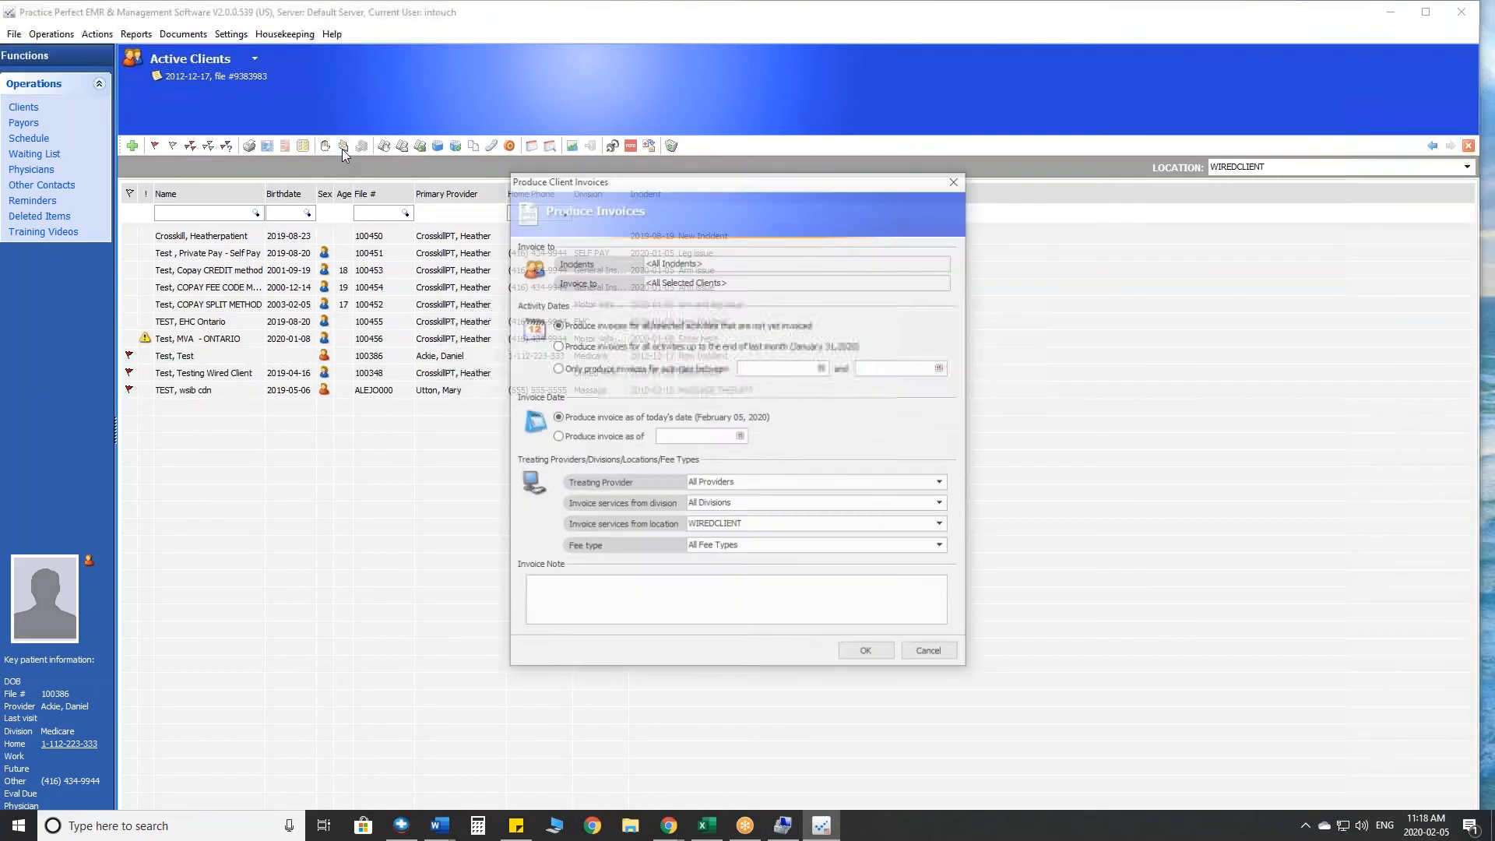
click(870, 654)
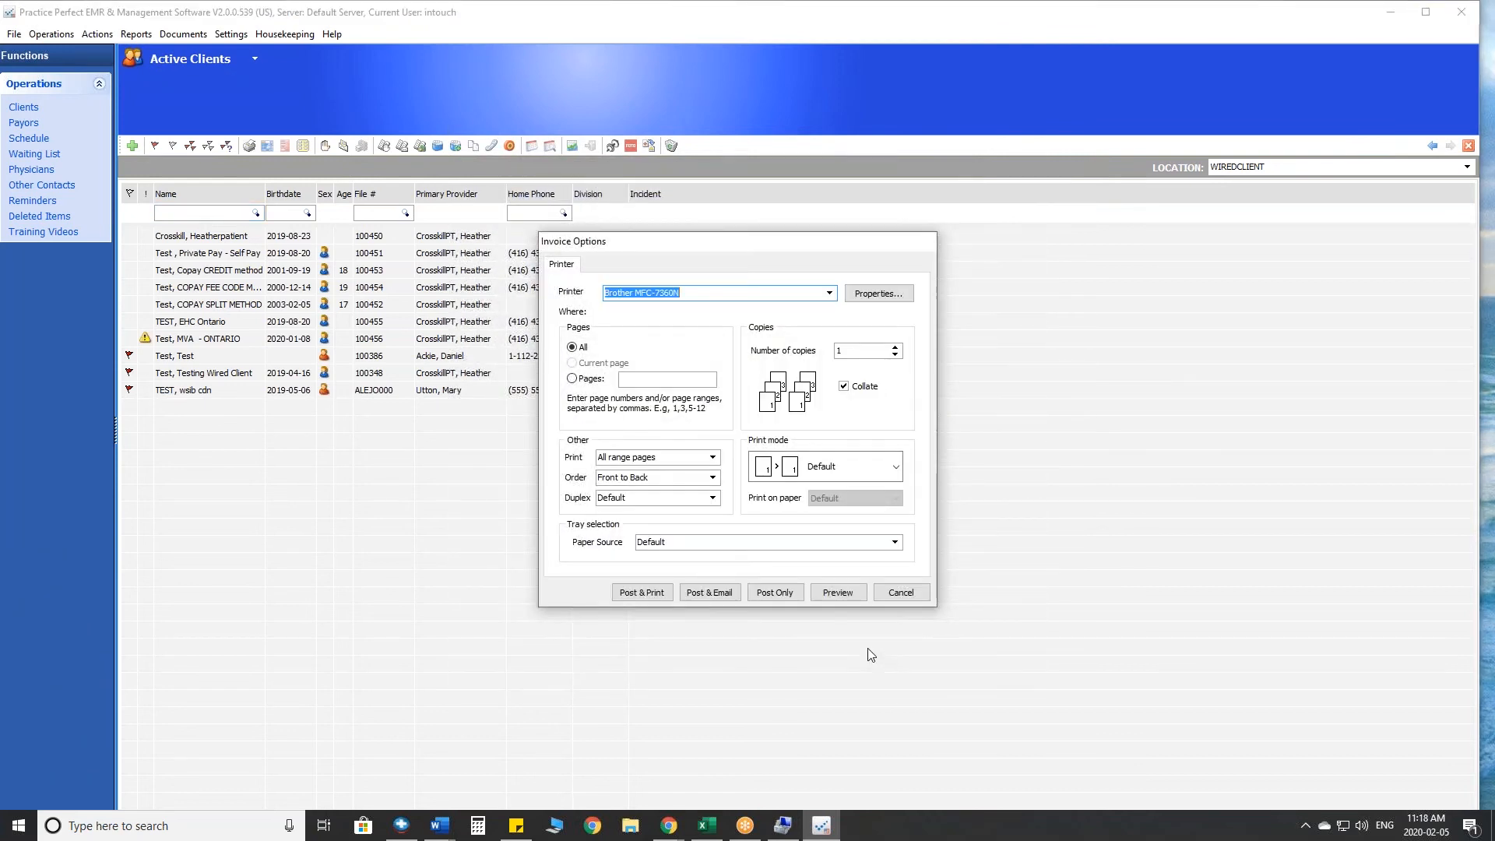
click(812, 595)
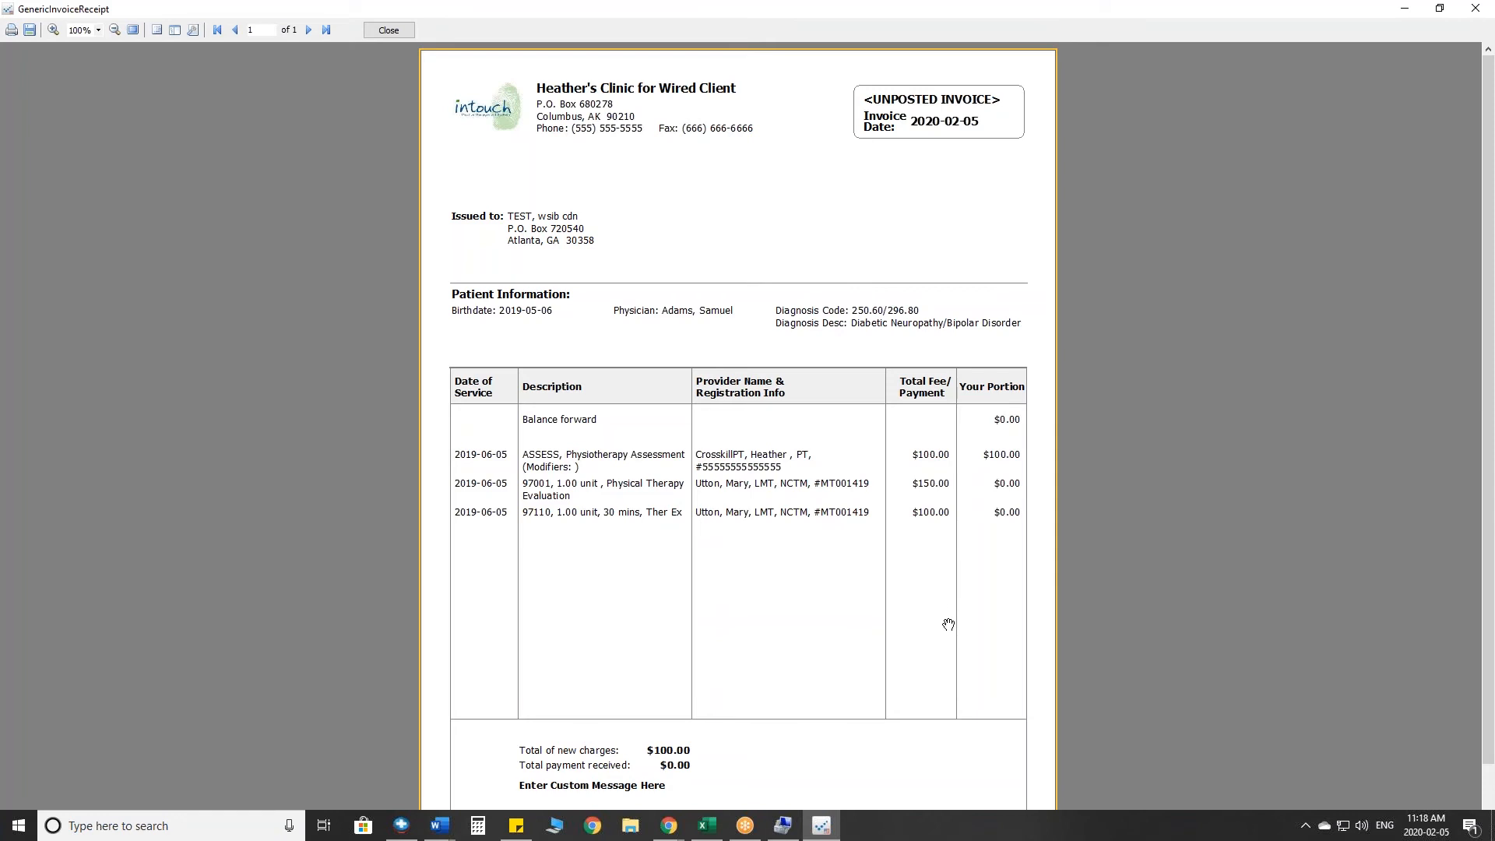
scroll(948, 624, down, 1)
scroll(948, 625, down, 2)
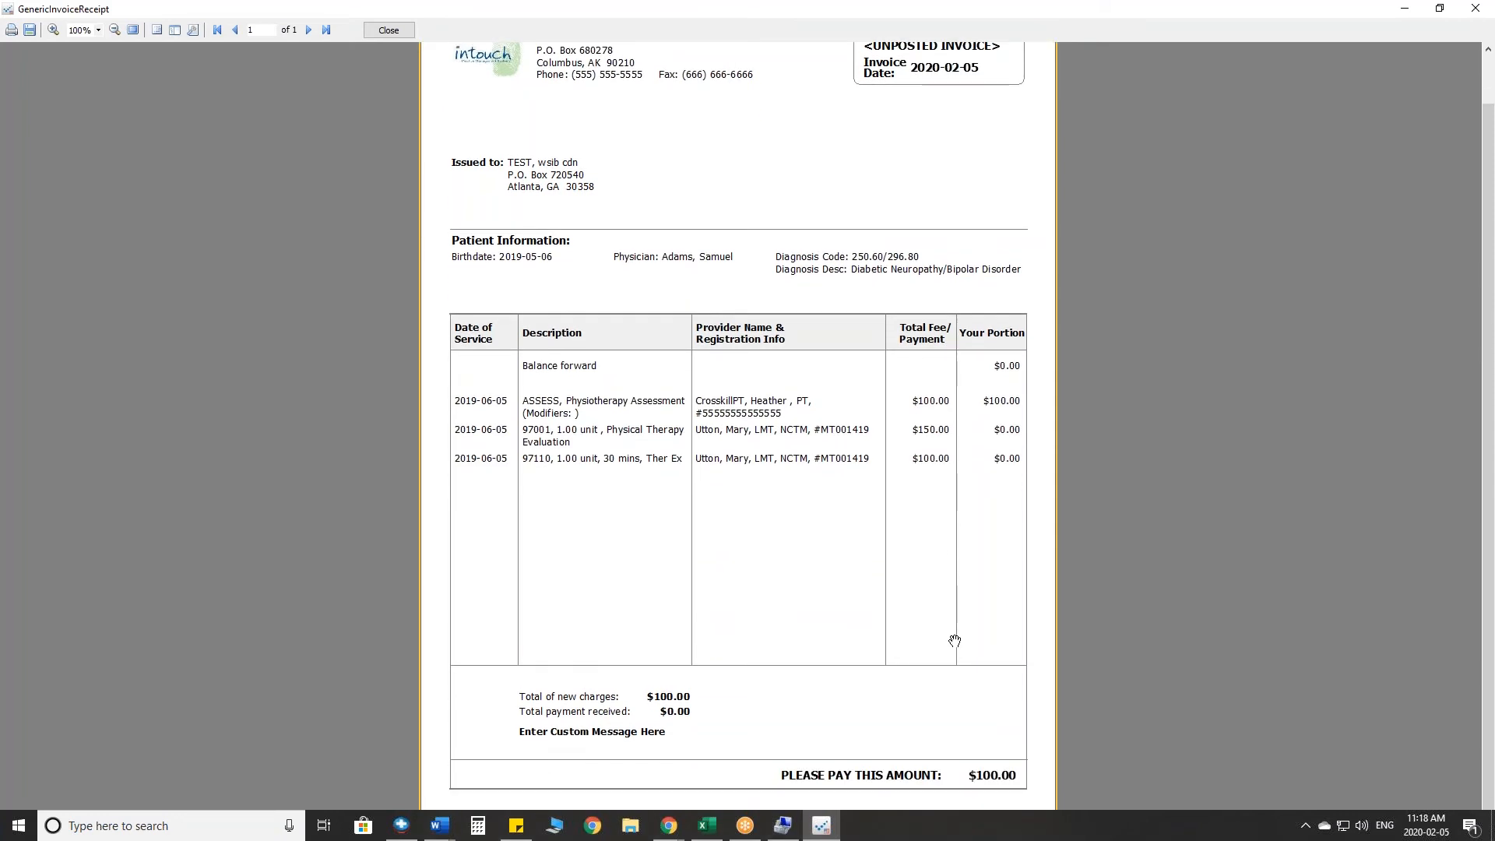
scroll(954, 641, up, 3)
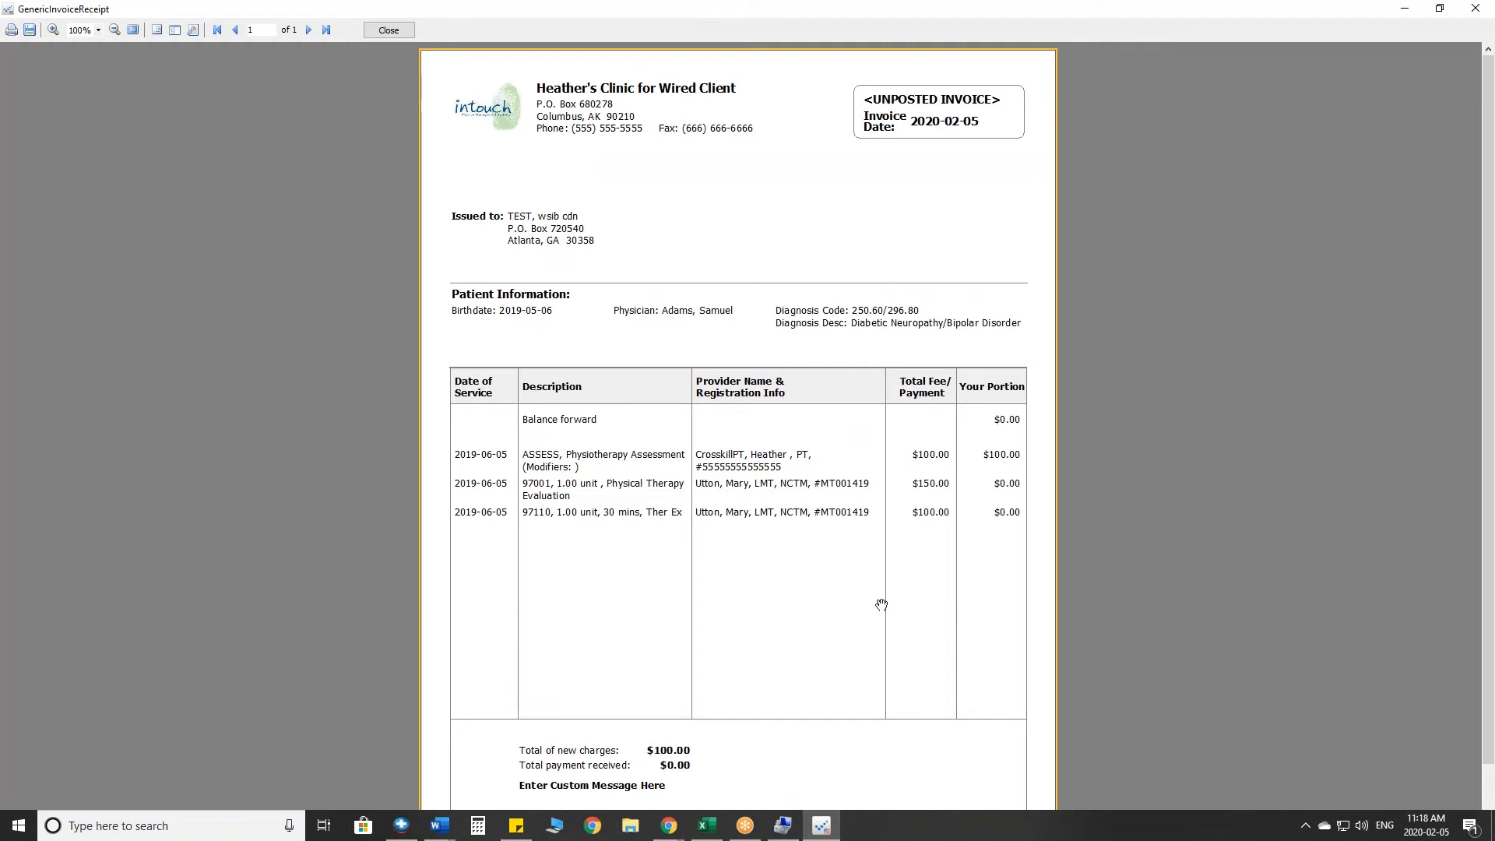
scroll(881, 604, down, 2)
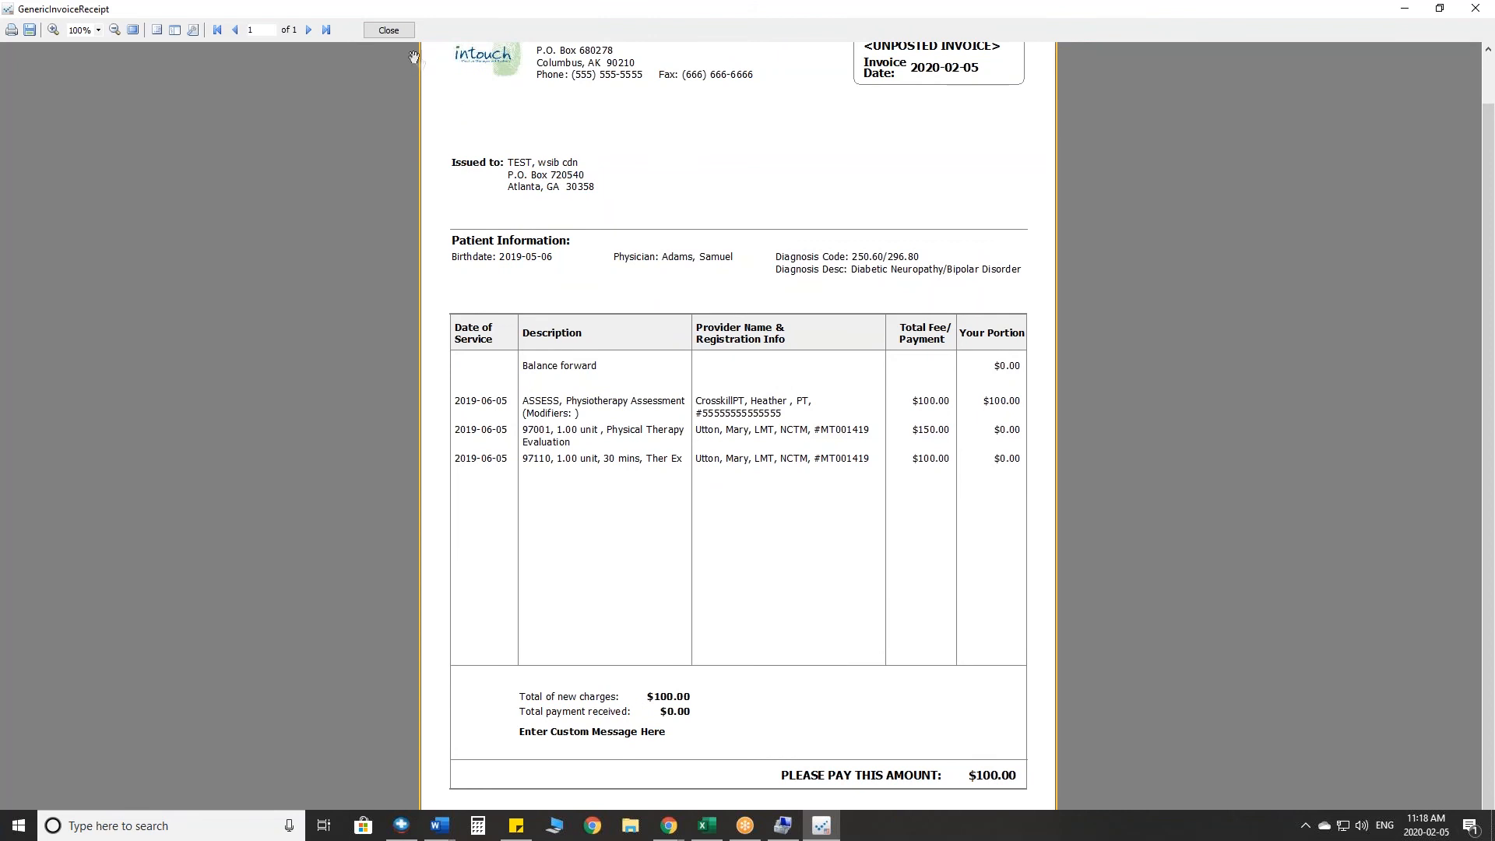
click(389, 31)
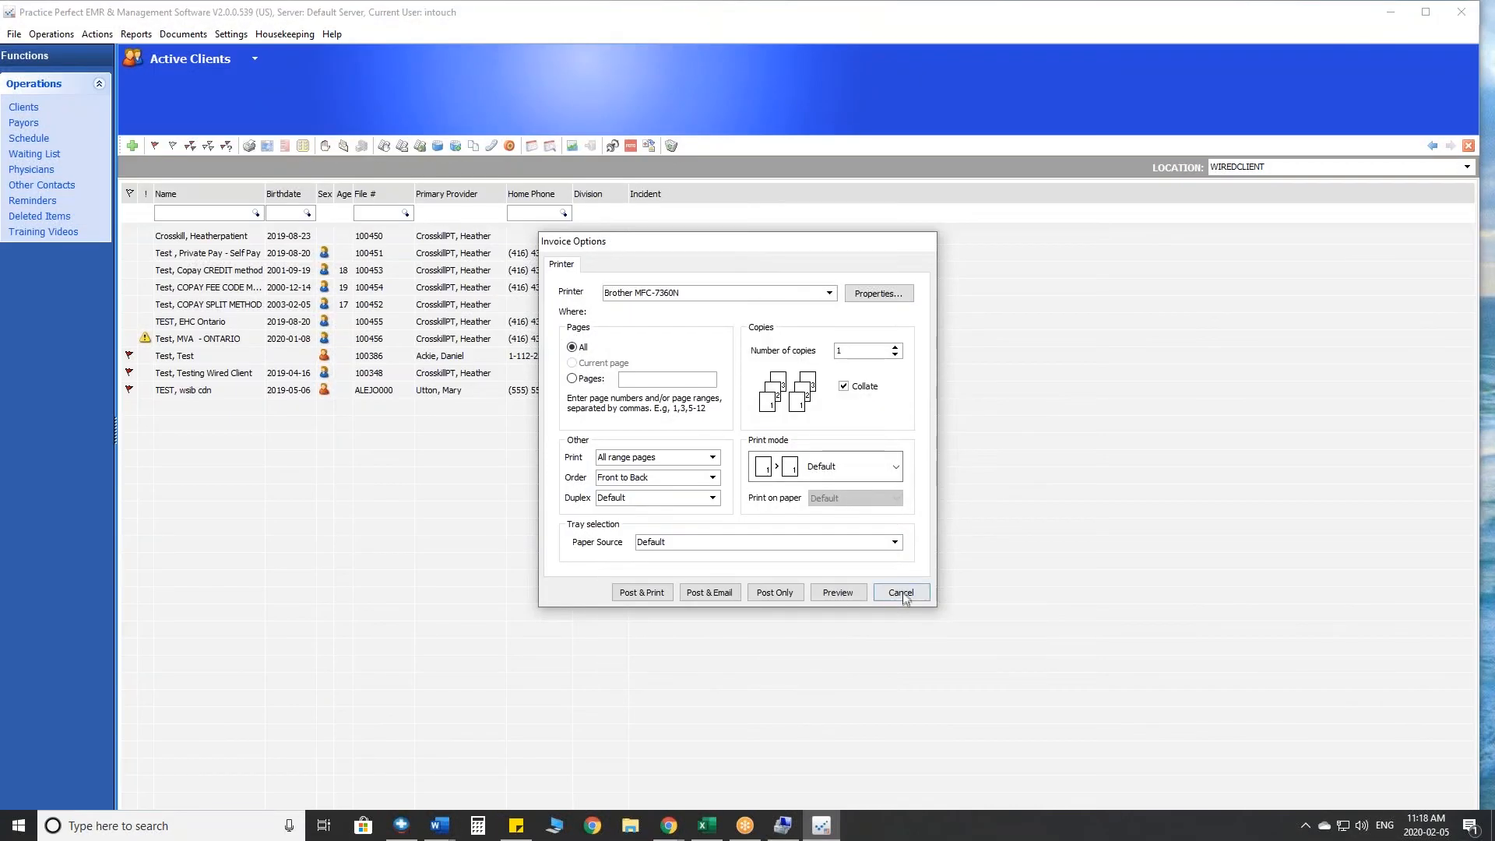
click(894, 586)
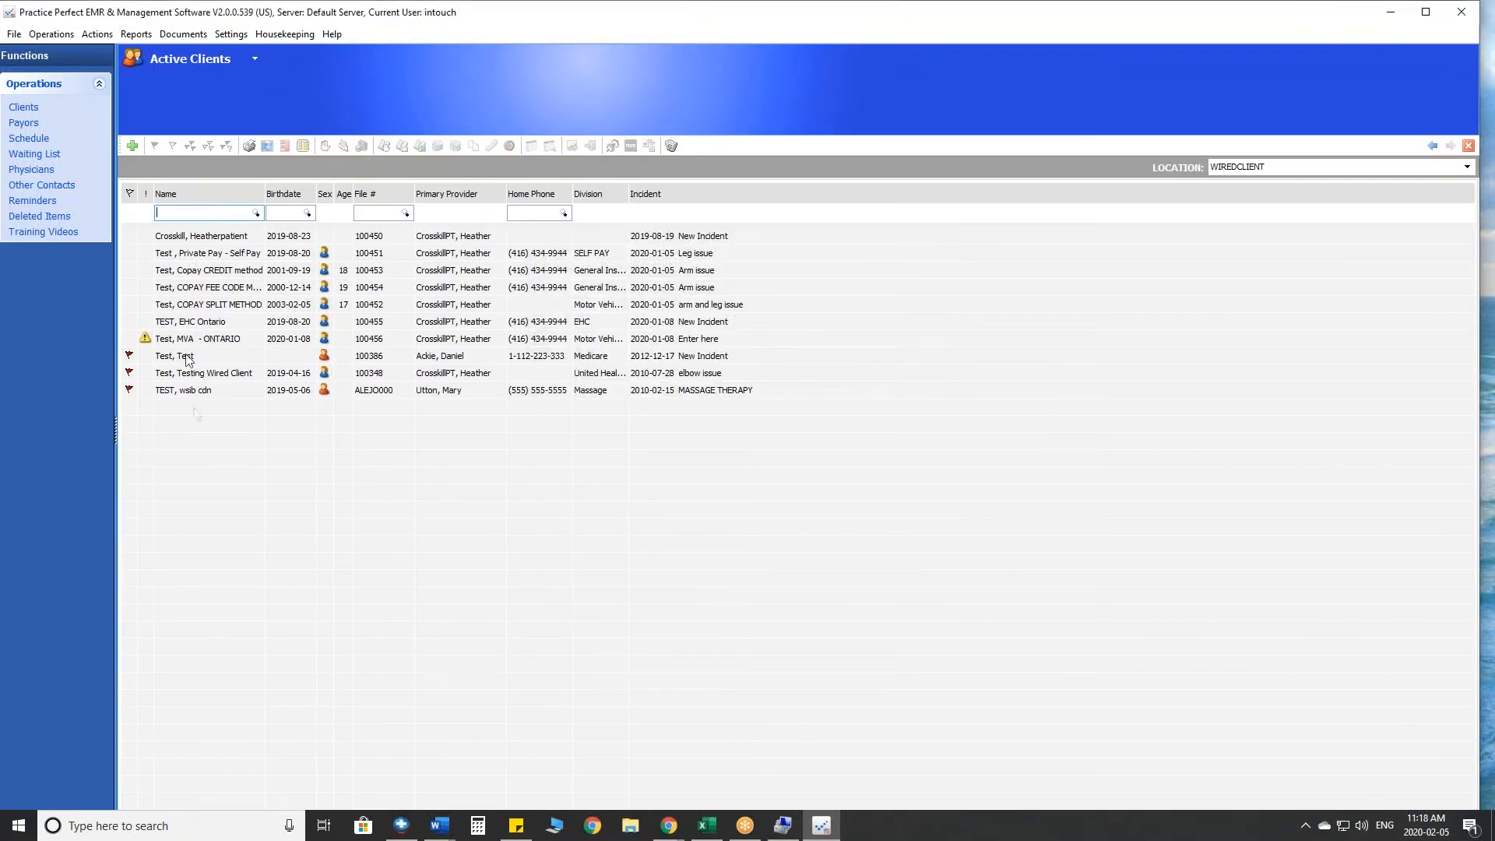
- Flag all active clients and open invoice production for them
click(199, 269)
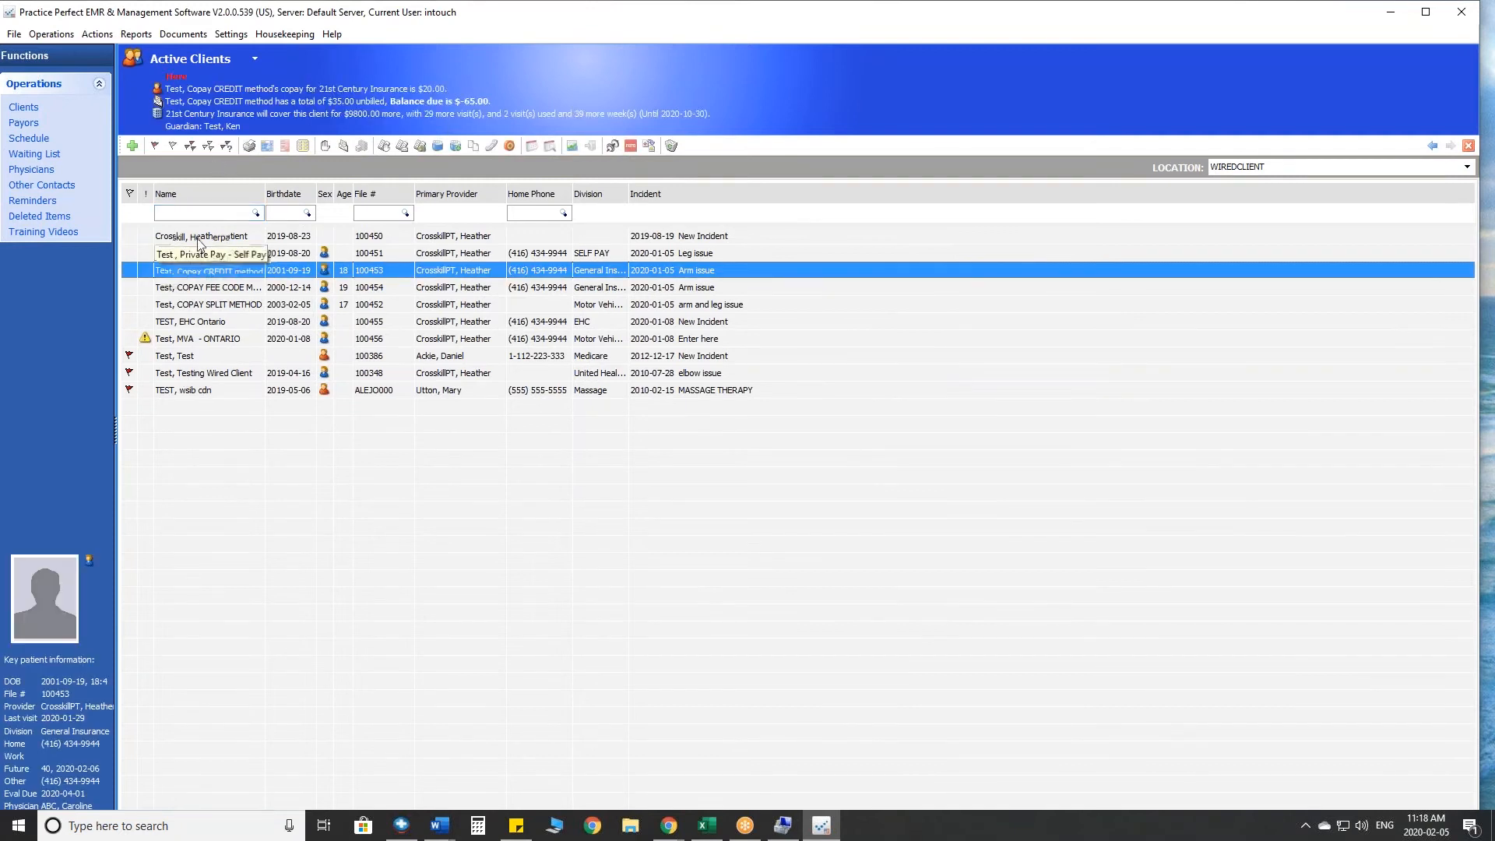
click(190, 146)
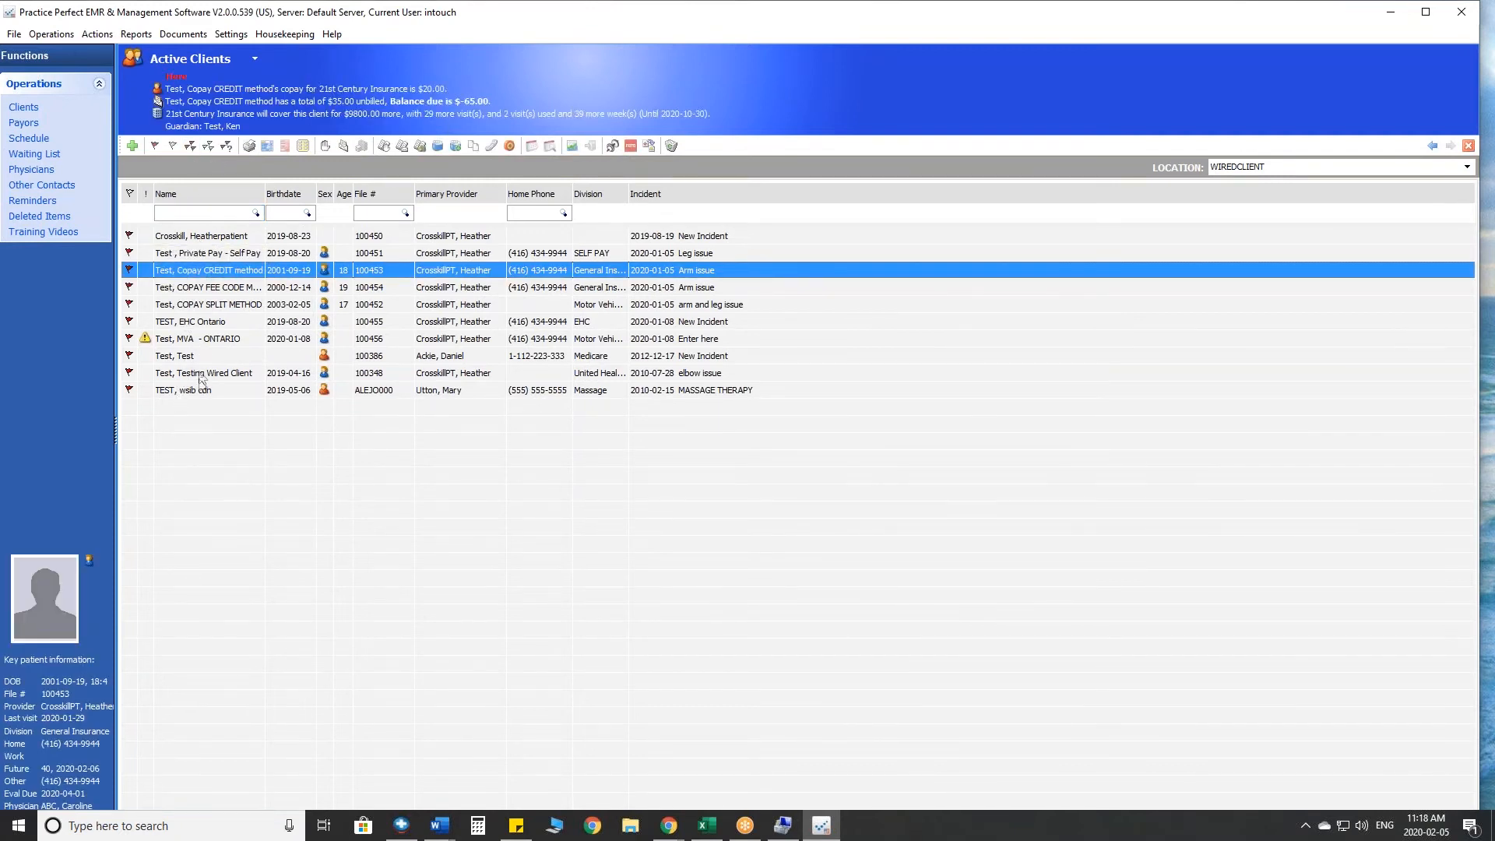
click(343, 145)
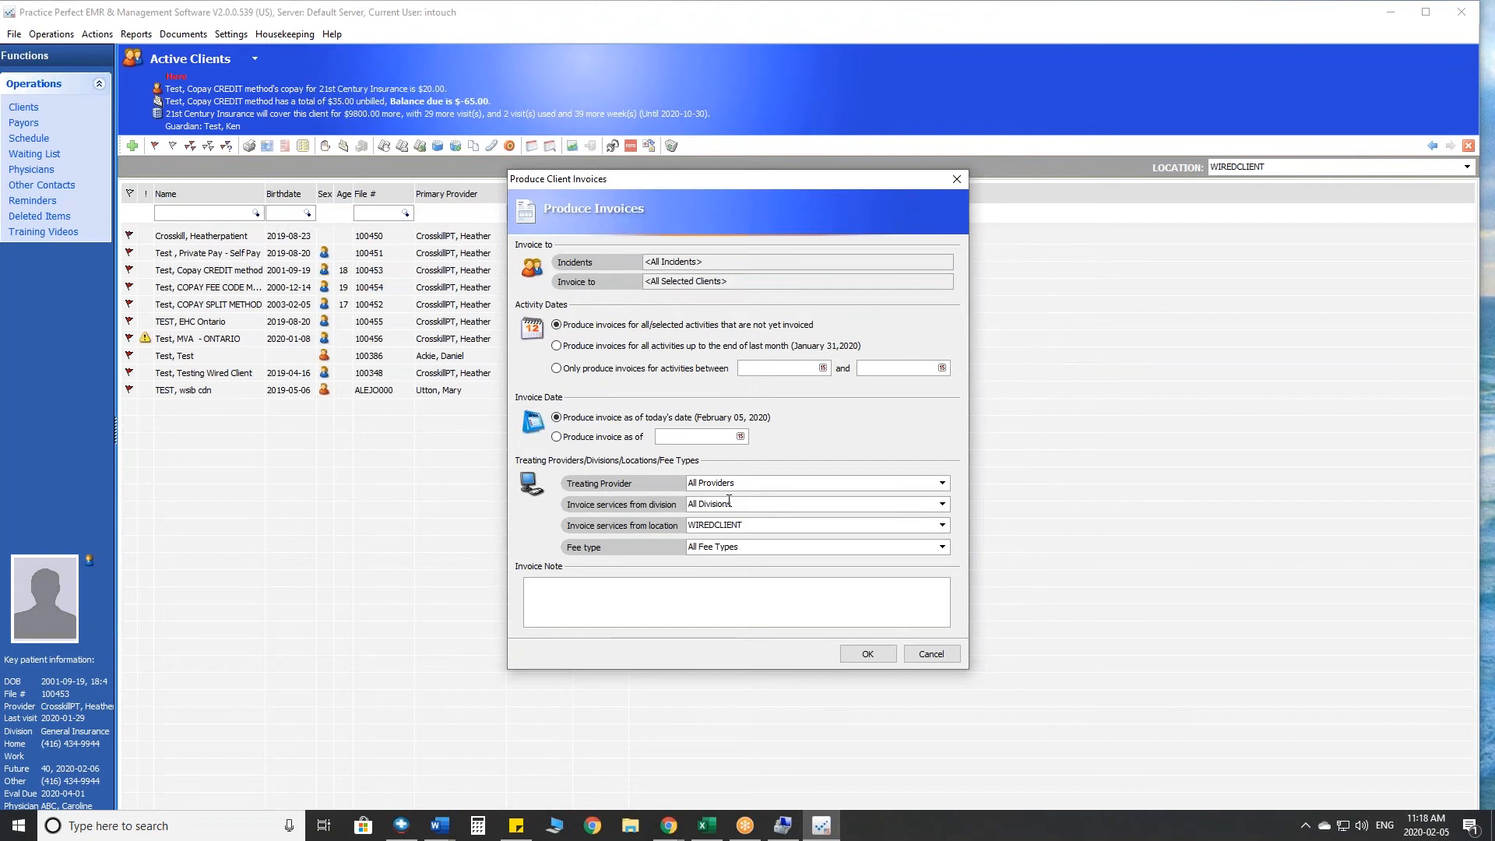
- Cancel invoice production for the flagged clients and return to the active clients list
click(931, 654)
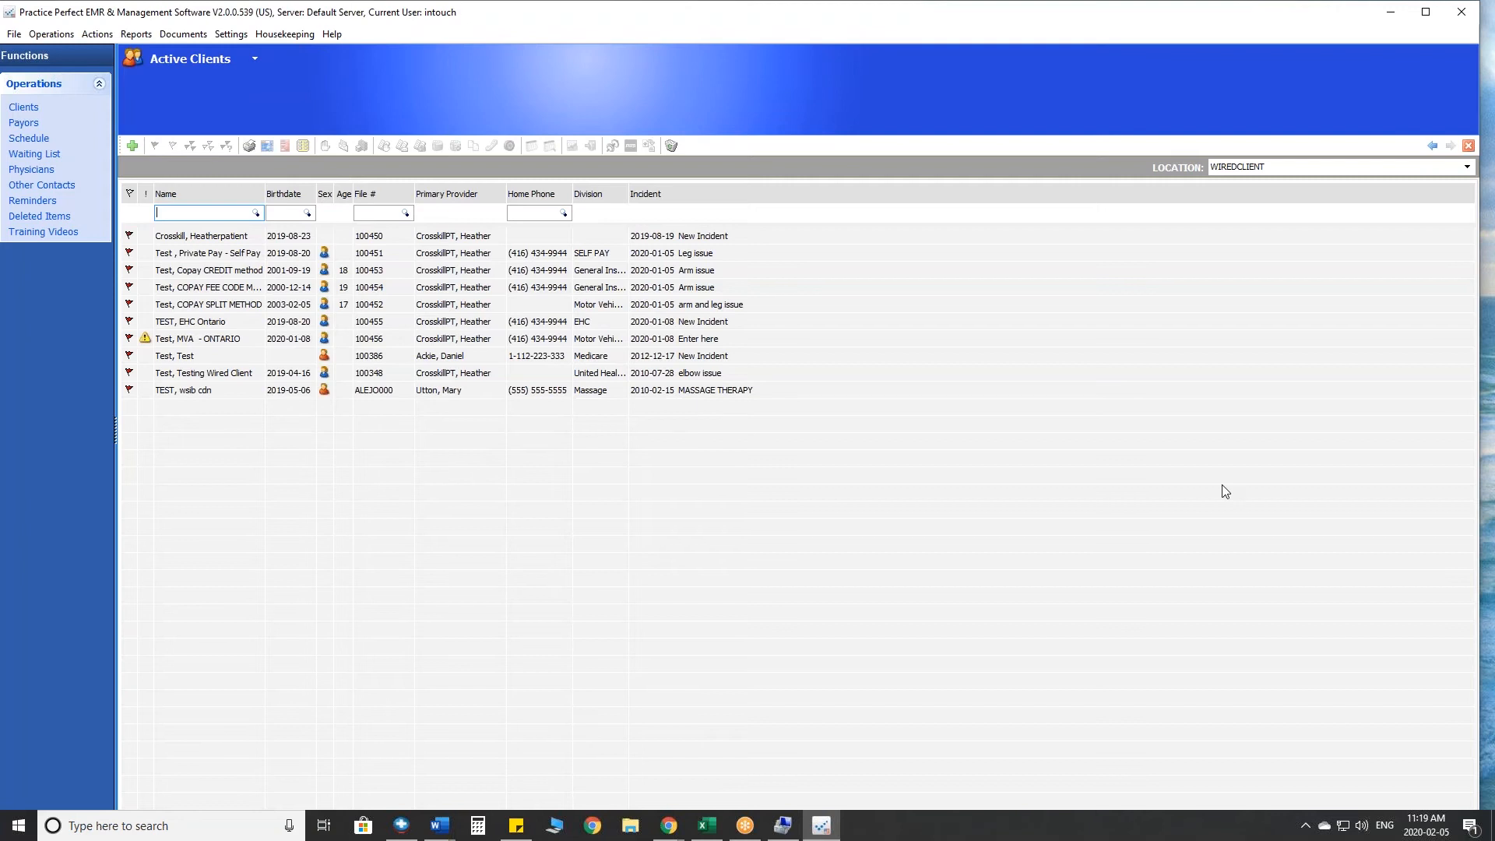
mouse_move(264, 130)
mouse_down()
mouse_move(257, 159)
mouse_move(300, 155)
mouse_move(298, 136)
mouse_up()
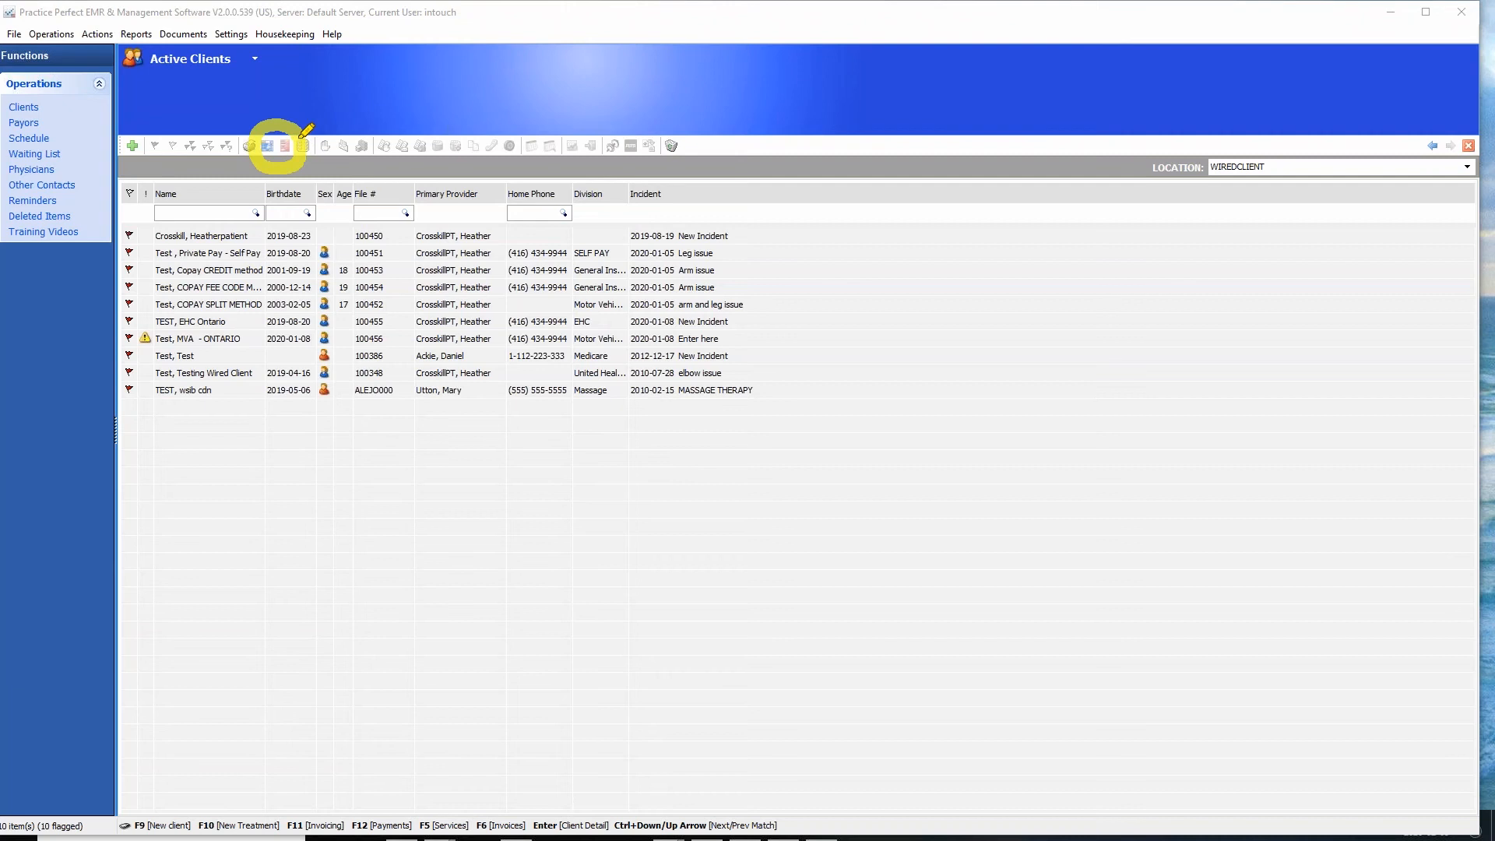
mouse_move(347, 126)
mouse_down()
mouse_move(322, 159)
mouse_move(366, 129)
mouse_move(344, 130)
mouse_up()
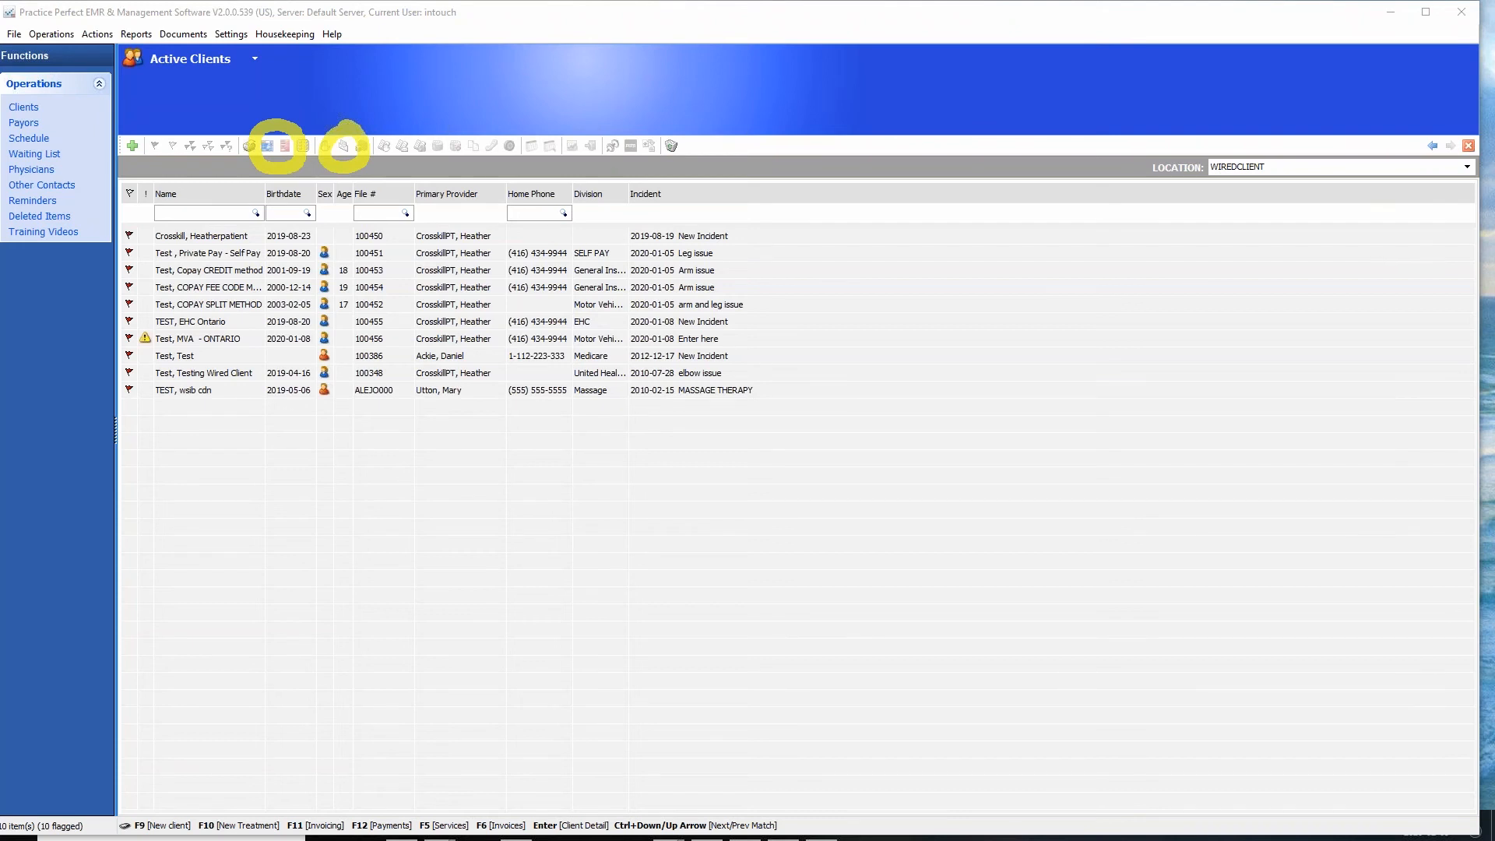
key(Escape)
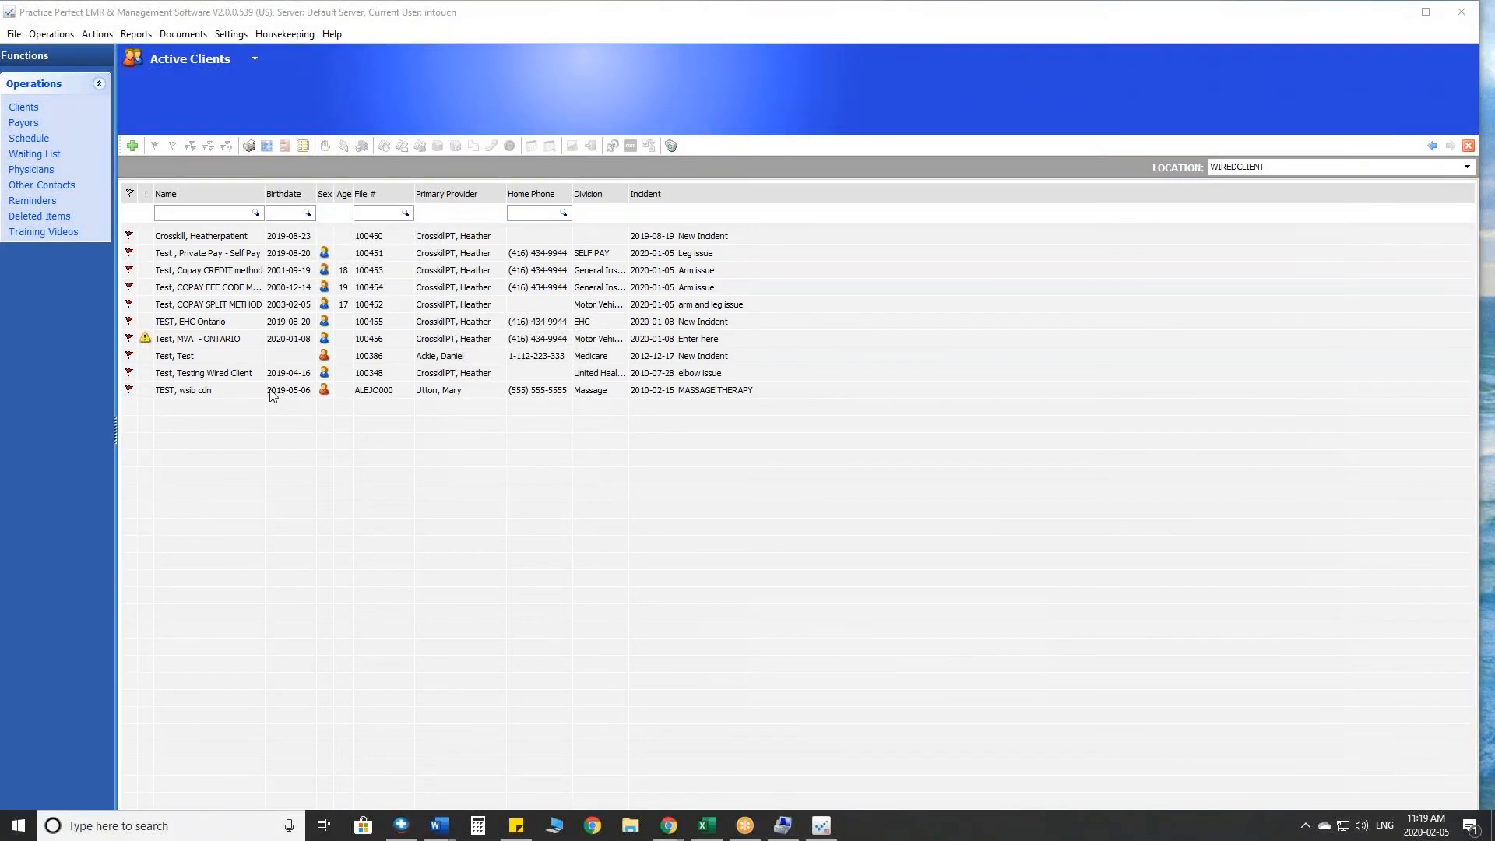
- Check the activities by service of the Medicare test client and return to the active clients list
click(198, 358)
click(382, 150)
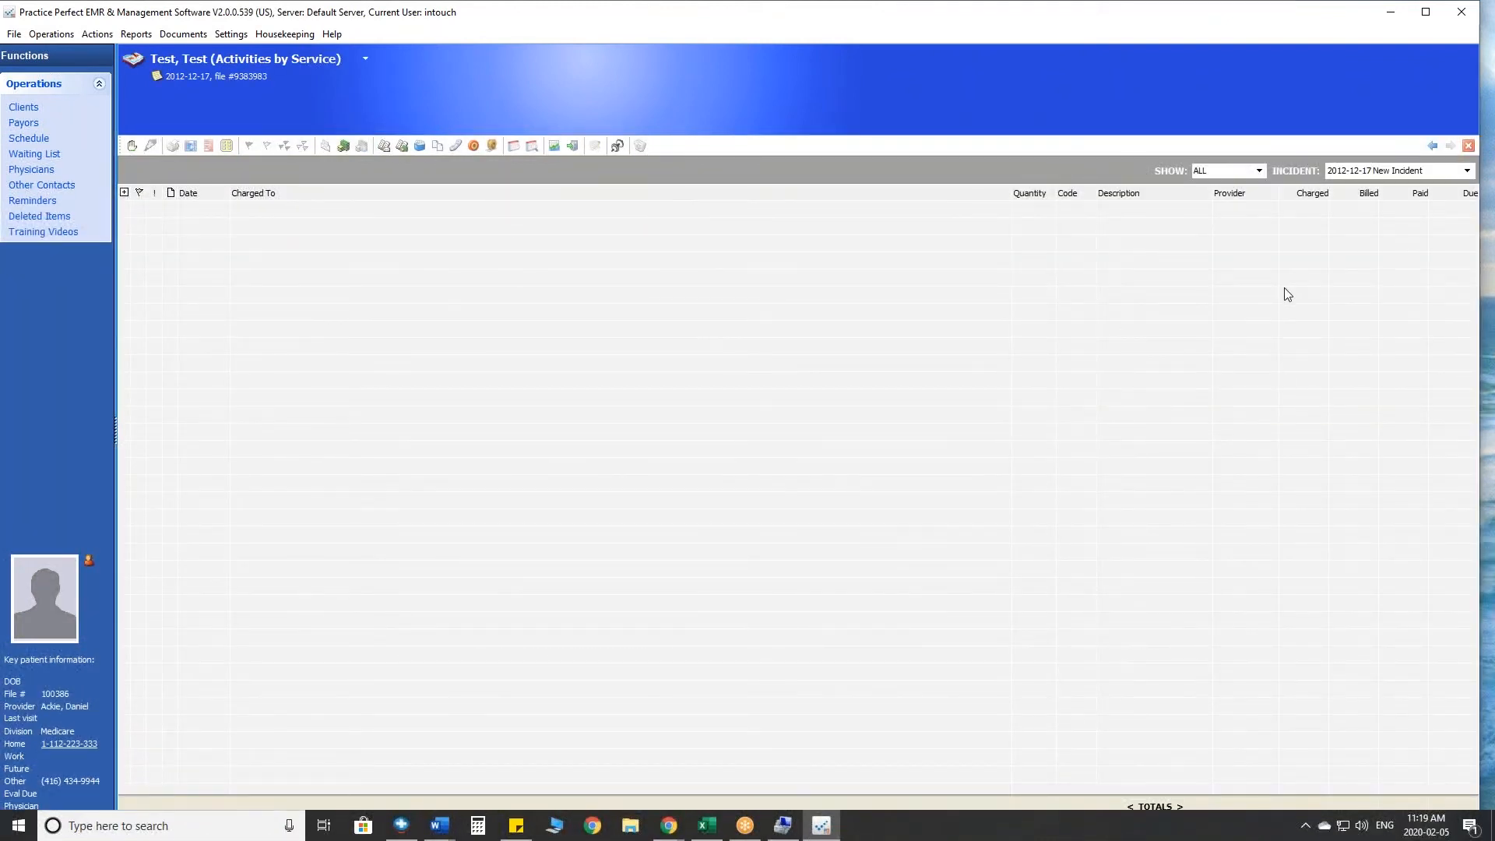
click(1433, 146)
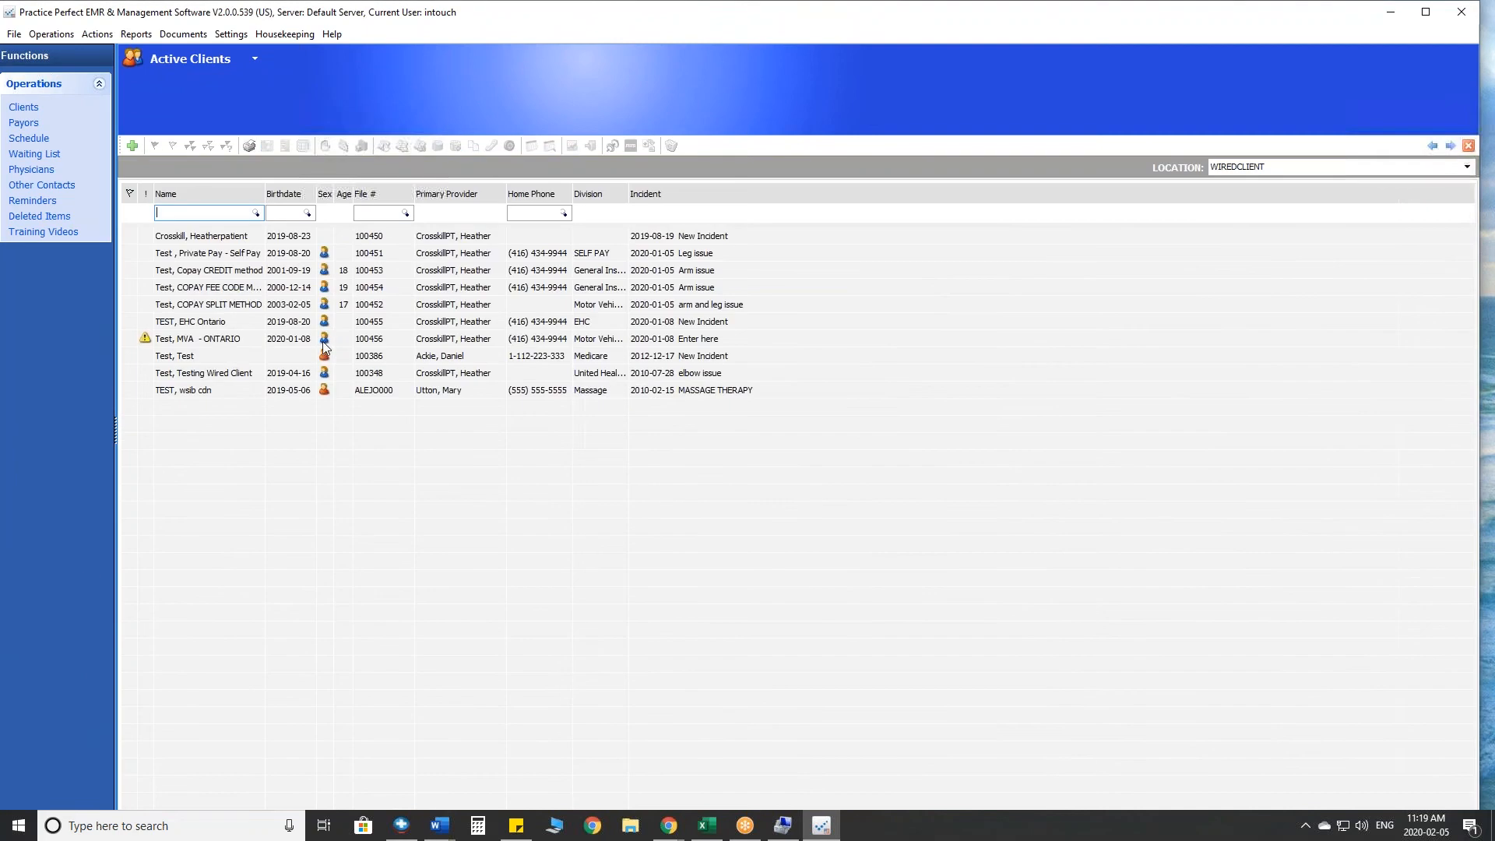
- Open the activities by service of the MVA Ontario test client and examine the charged and billed amounts of the assessment
click(229, 373)
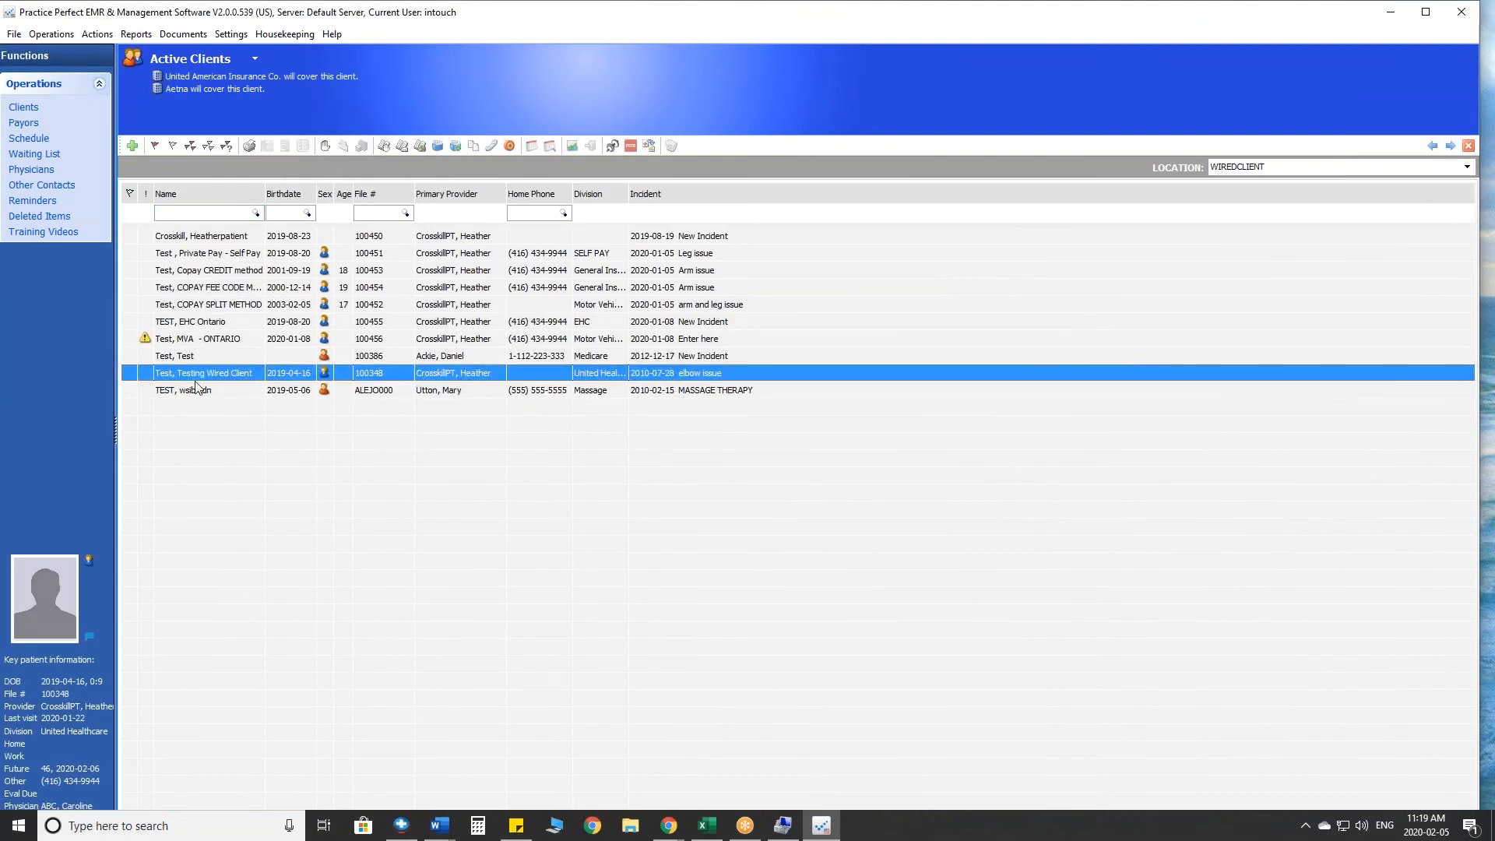
click(205, 340)
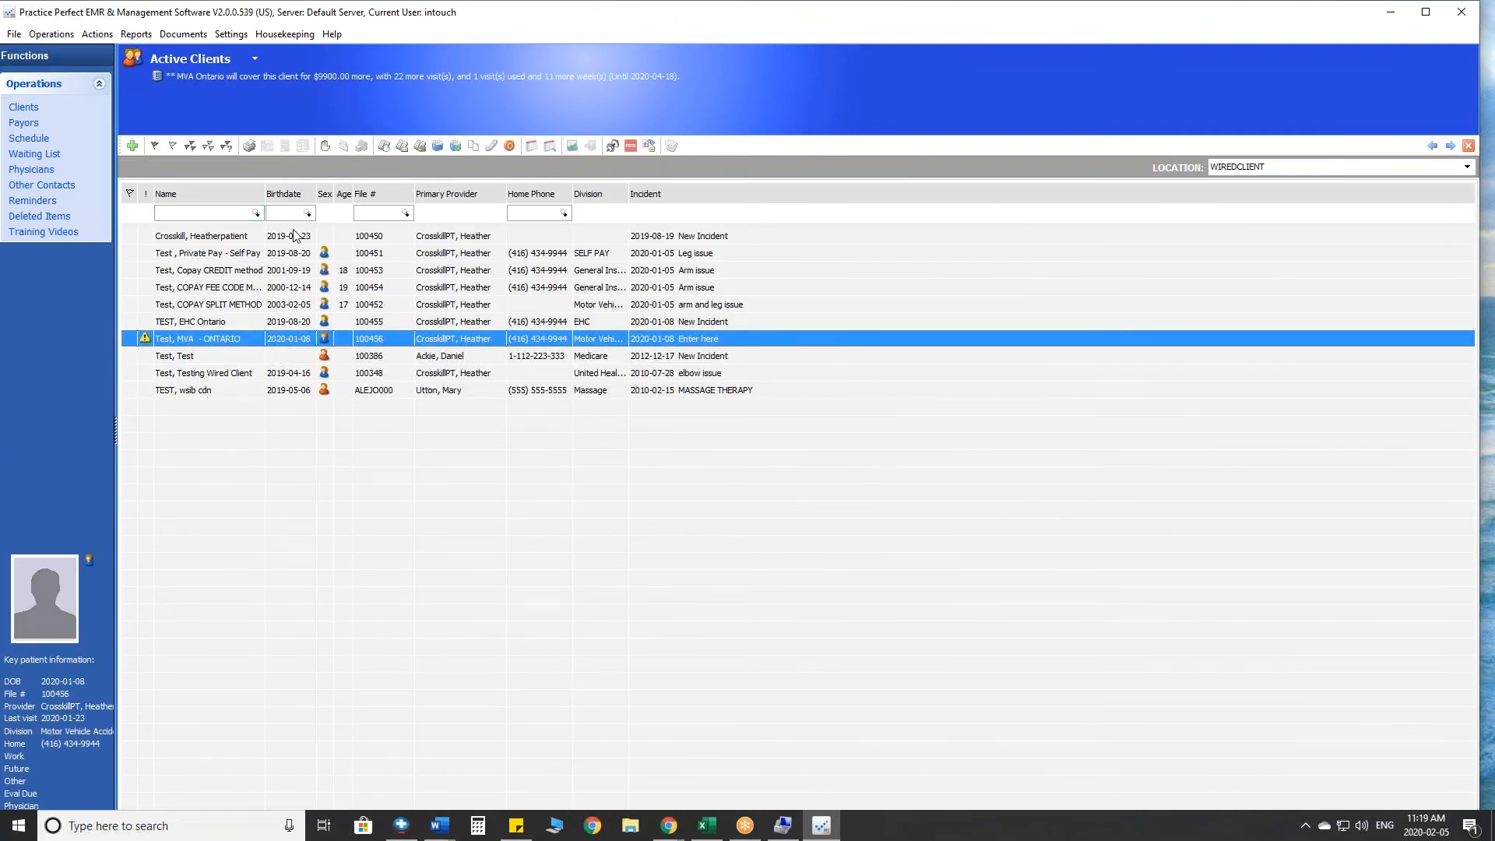
click(385, 147)
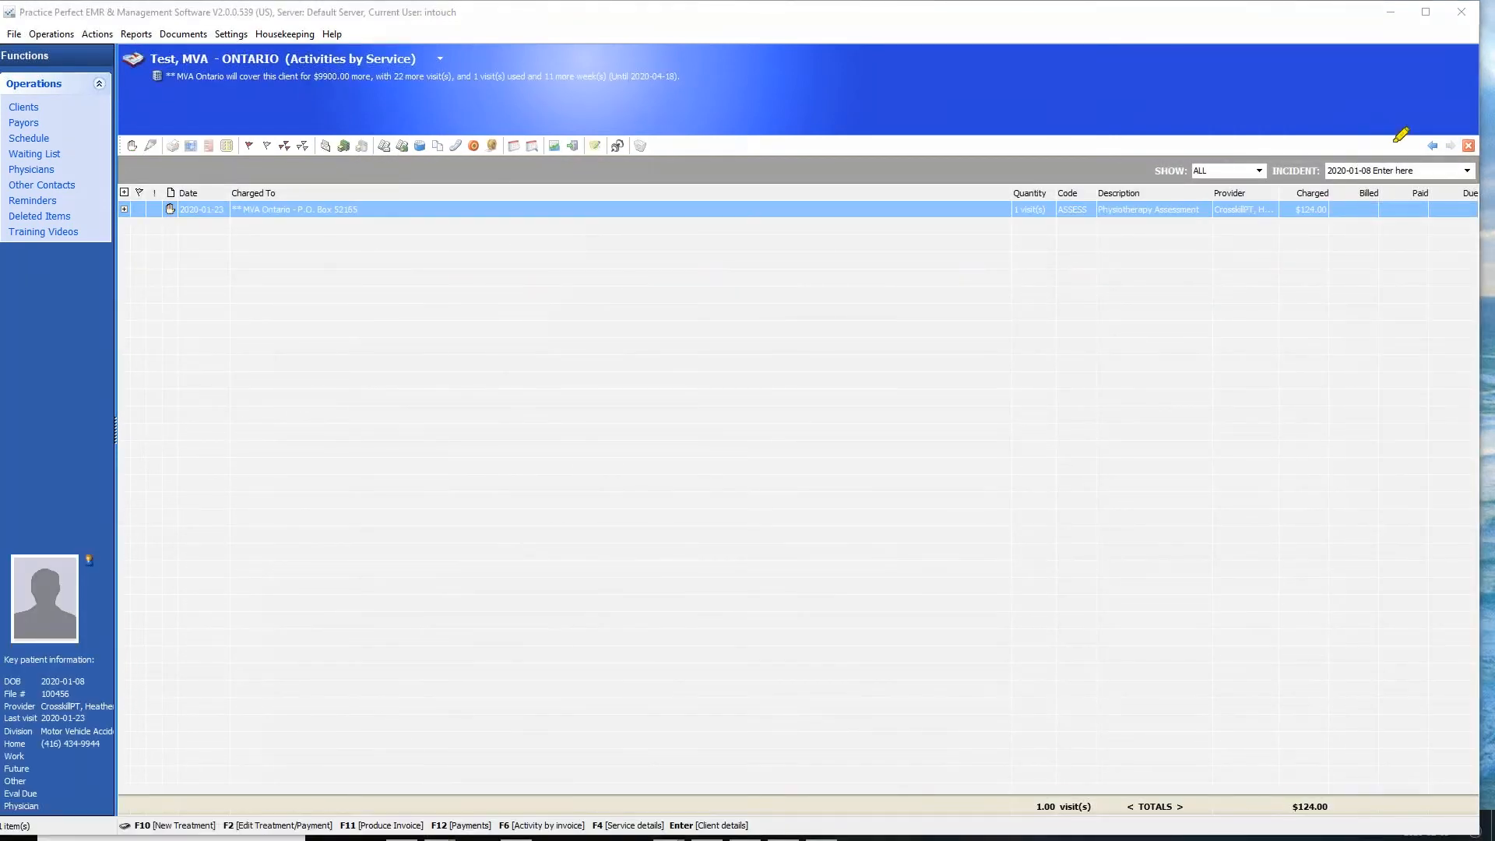
mouse_move(1314, 91)
mouse_down()
mouse_move(1308, 167)
mouse_move(1285, 129)
mouse_move(1312, 168)
mouse_move(1345, 130)
mouse_up()
mouse_move(1314, 178)
mouse_down()
mouse_move(1285, 201)
mouse_move(1327, 234)
mouse_move(1325, 194)
mouse_up()
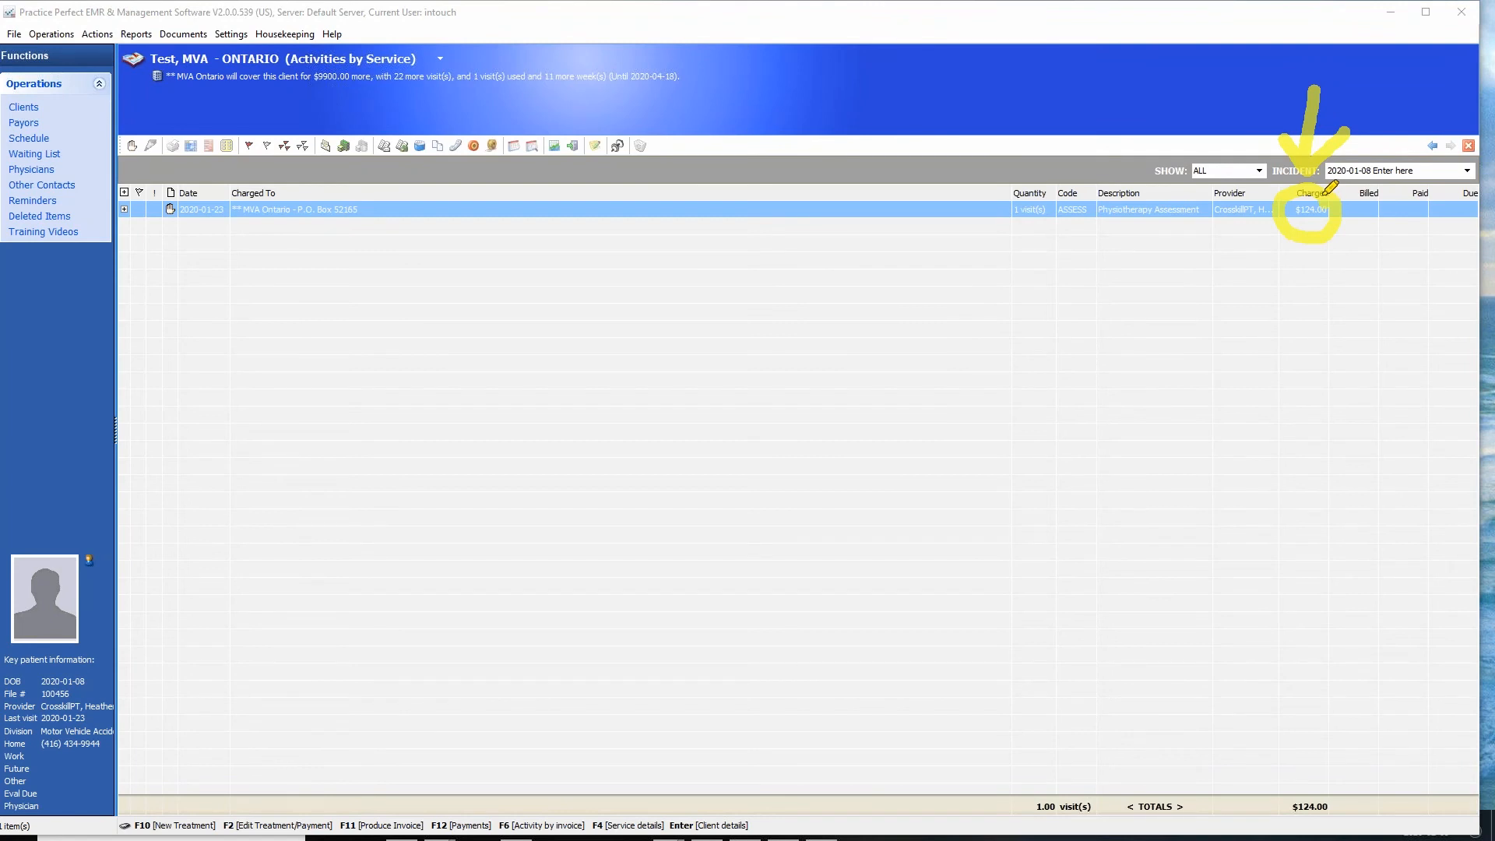
mouse_move(158, 140)
mouse_down()
mouse_move(138, 126)
mouse_move(115, 141)
mouse_move(151, 146)
mouse_up()
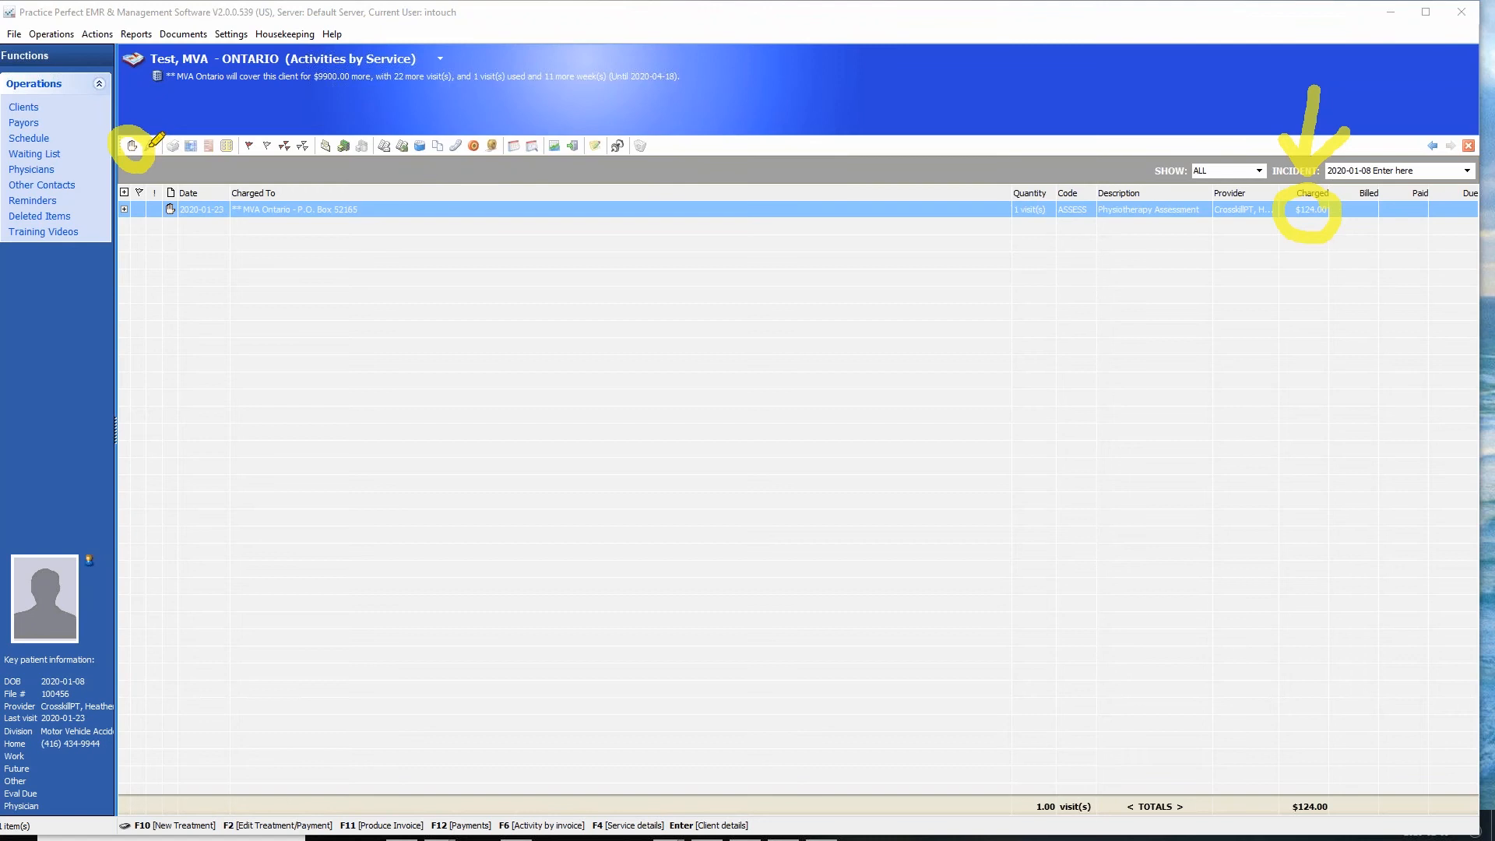
key(Escape)
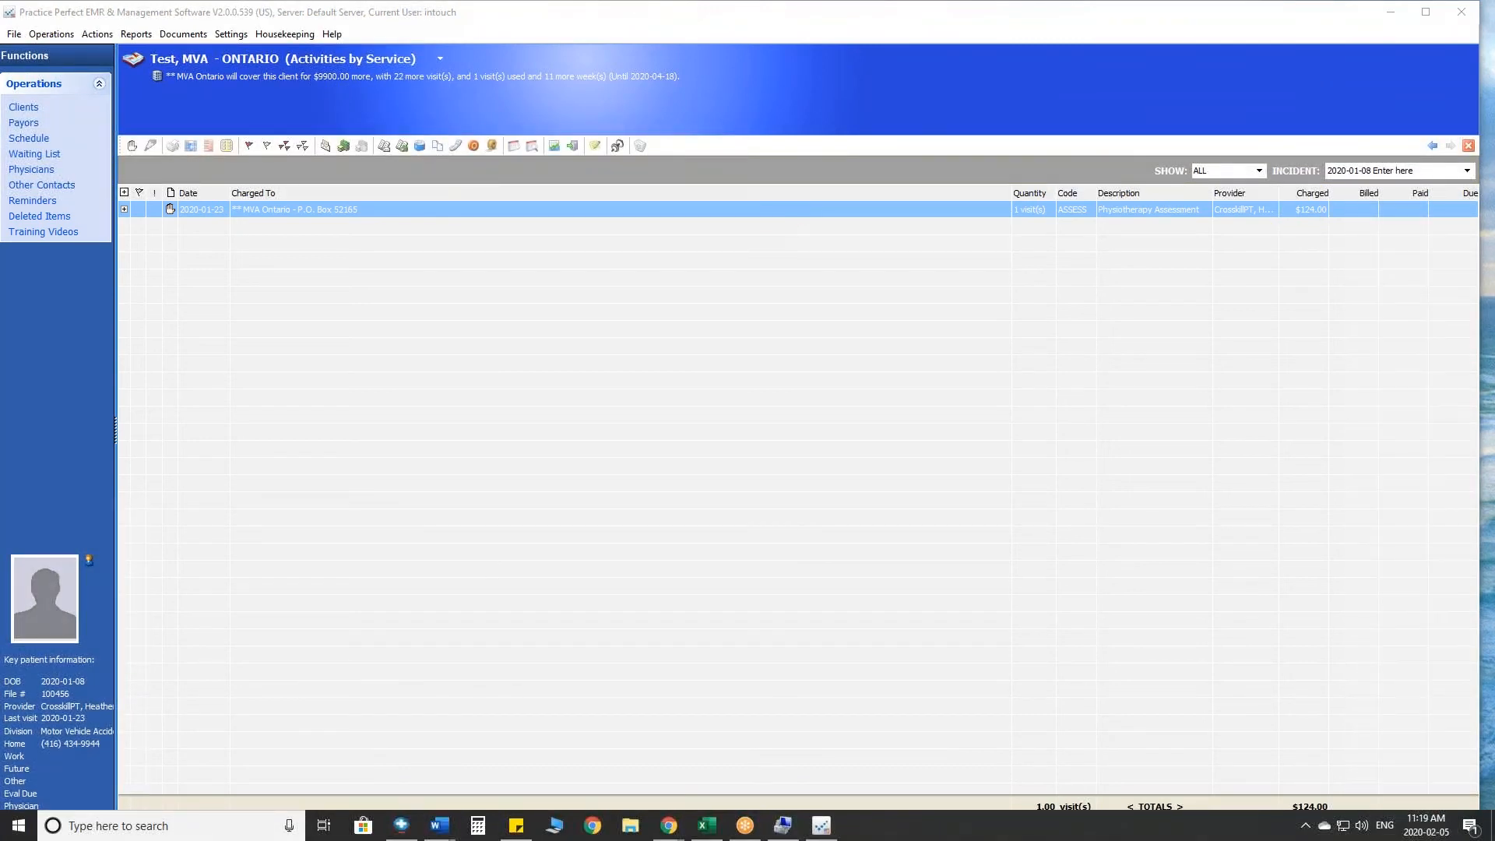
mouse_move(1308, 180)
mouse_down()
mouse_move(1334, 139)
mouse_move(1373, 173)
mouse_move(1370, 206)
mouse_move(1395, 175)
mouse_move(1341, 234)
mouse_move(1395, 238)
mouse_move(1384, 203)
mouse_up()
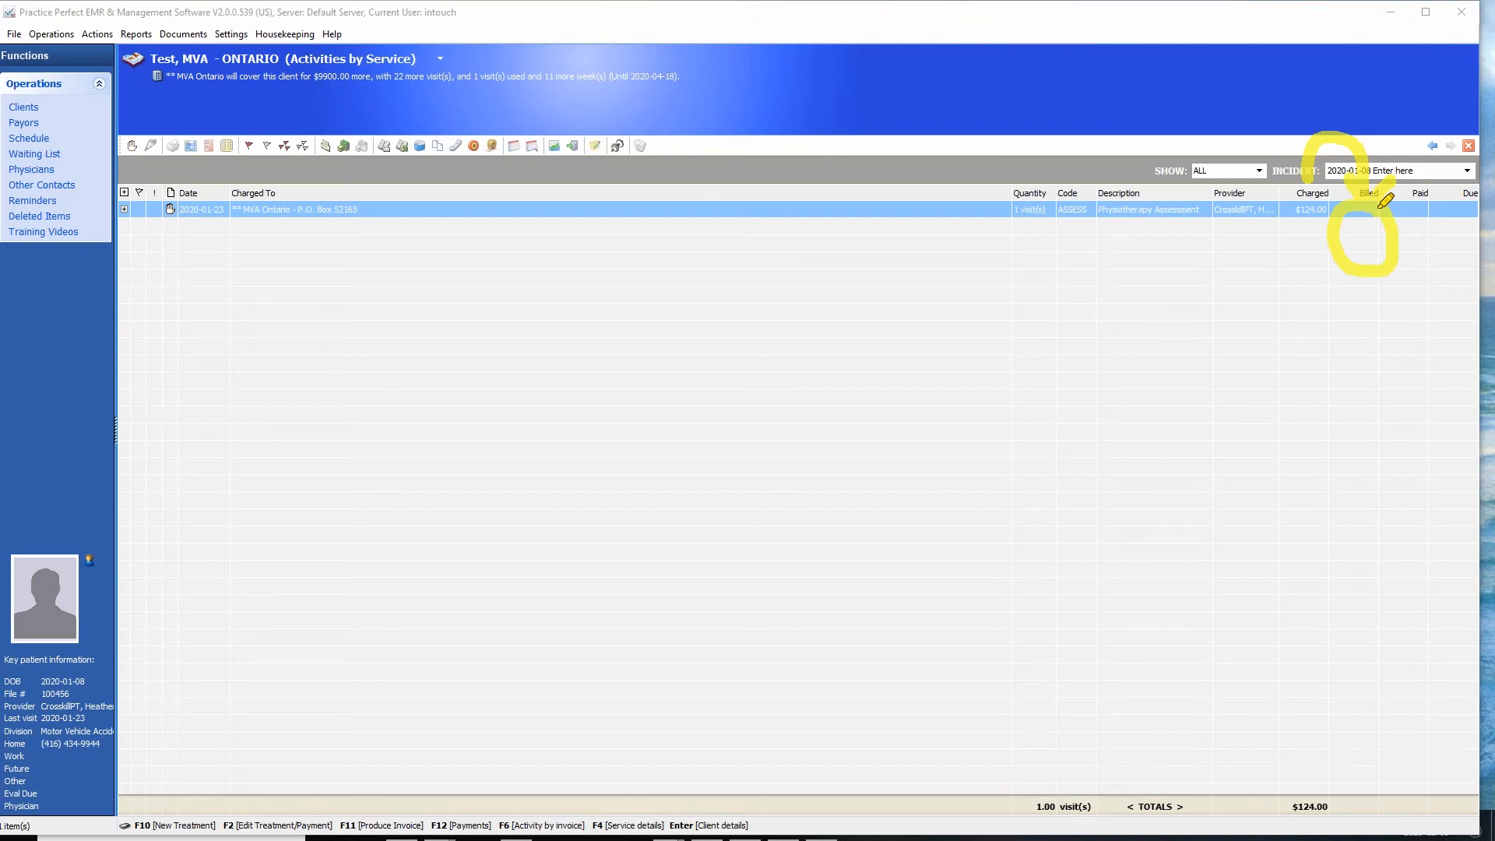
key(Escape)
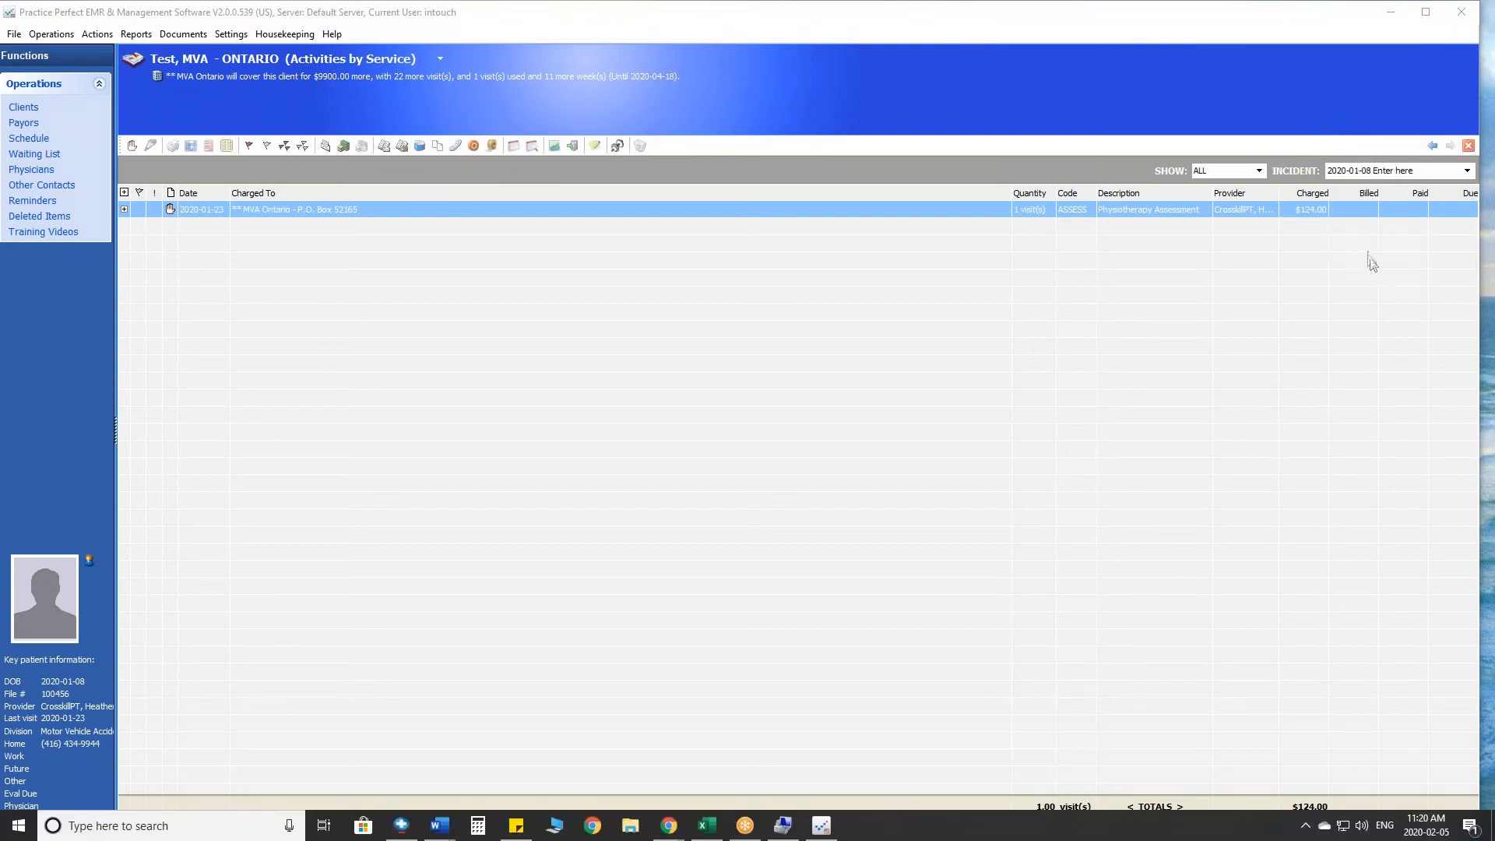
click(1396, 211)
- Look over the schedule, and flag the EHC Canada payor in the payors list
click(30, 140)
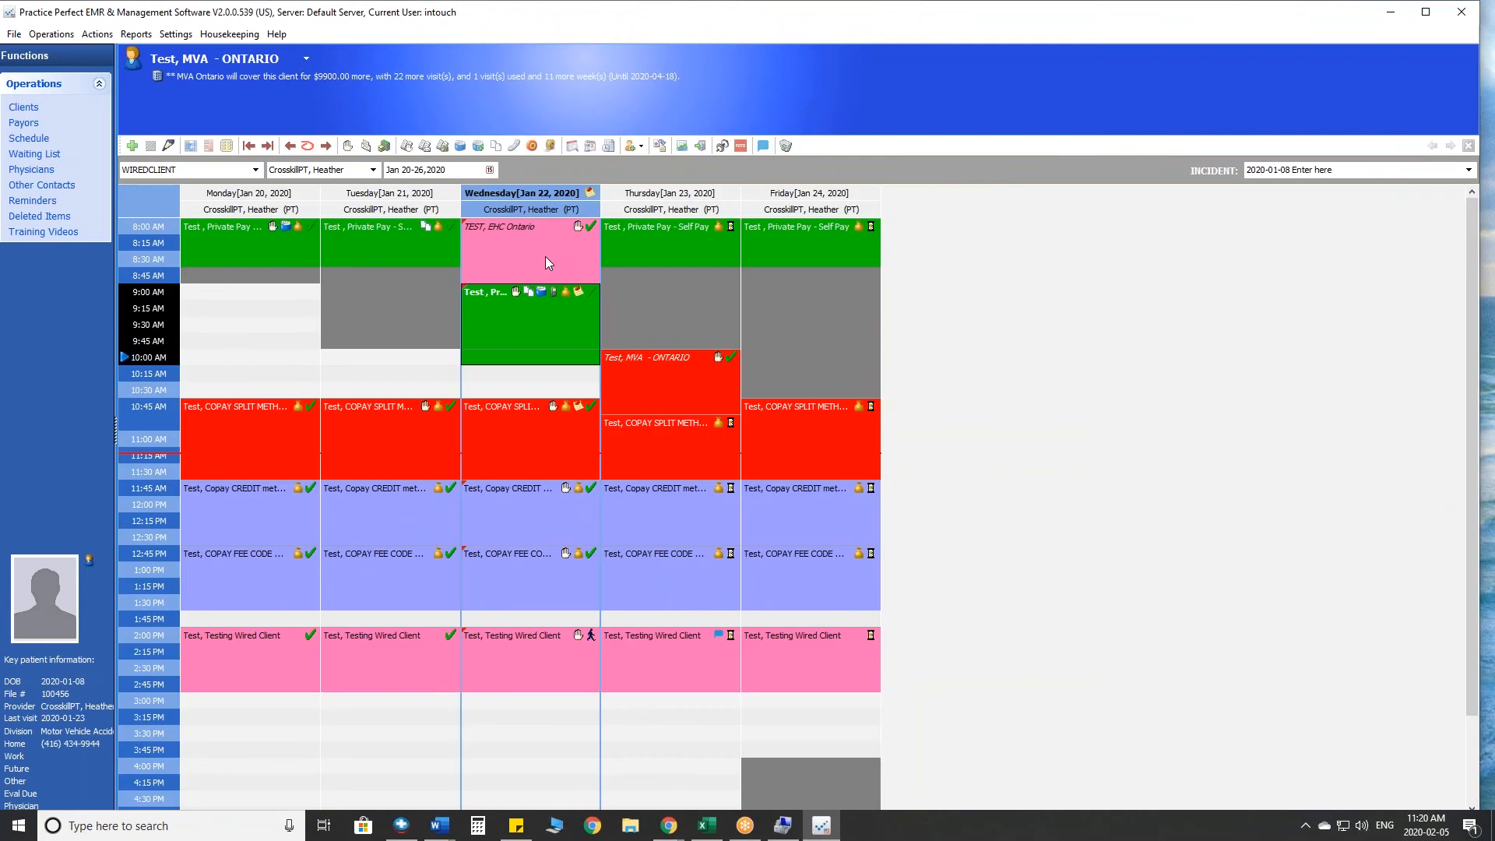
click(23, 123)
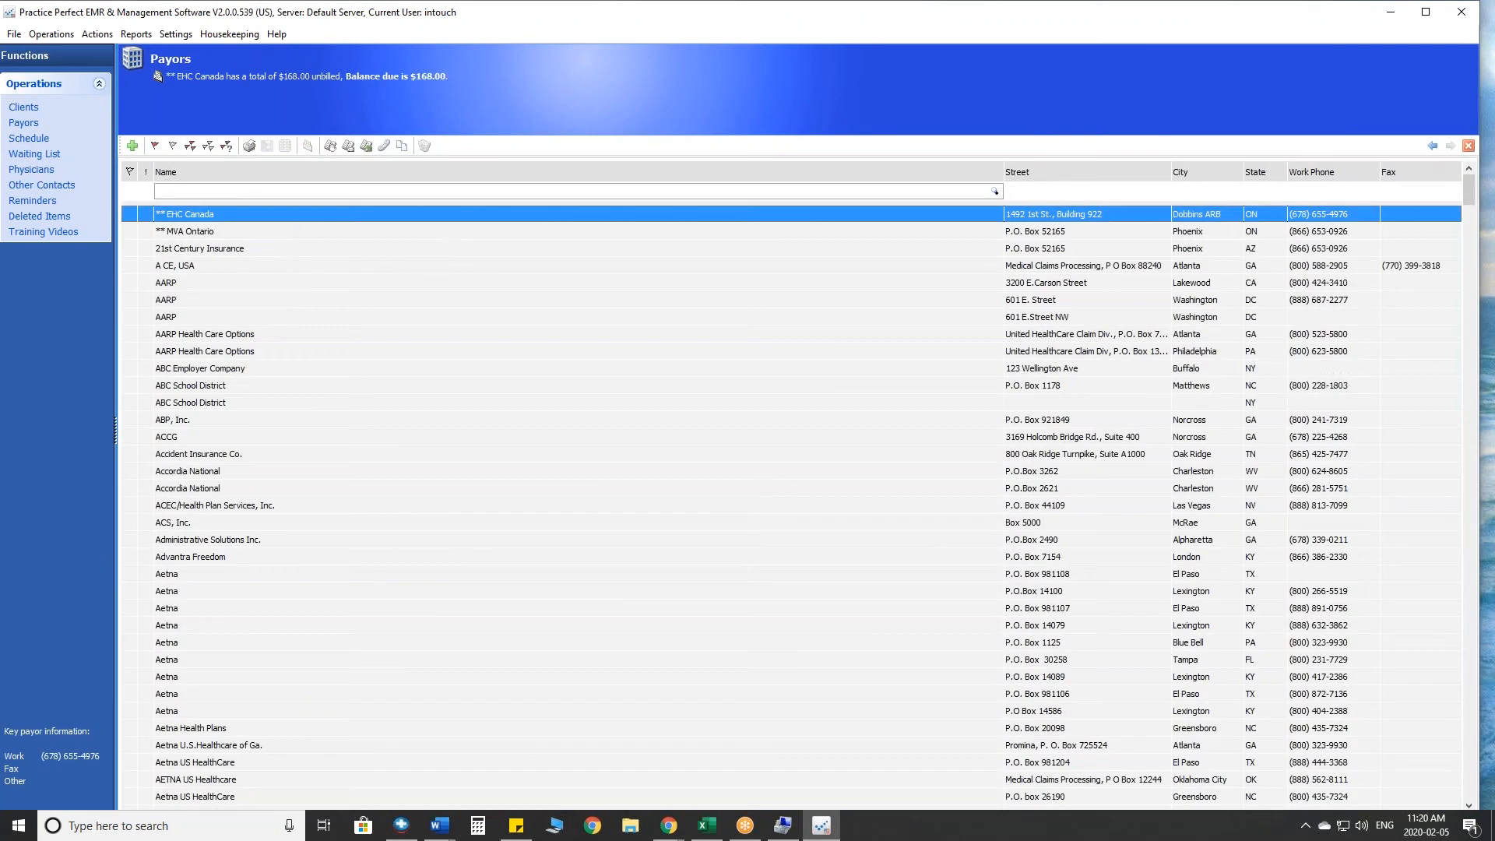
click(133, 219)
- Open the EDI835 remittance import and browse the OneDrive folder for a remittance file without choosing one
click(97, 34)
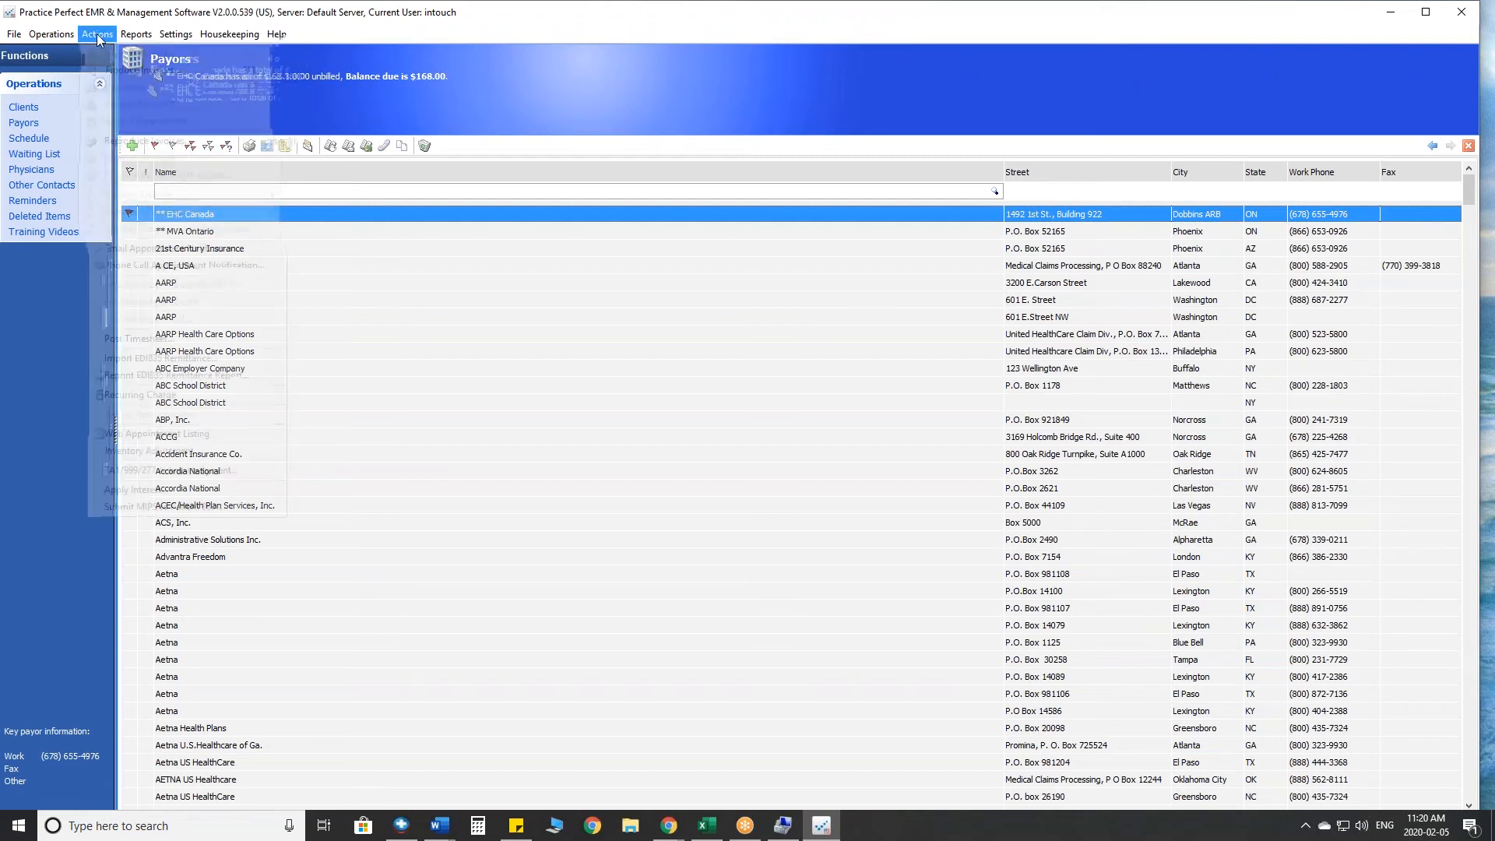
click(98, 39)
click(97, 35)
click(97, 35)
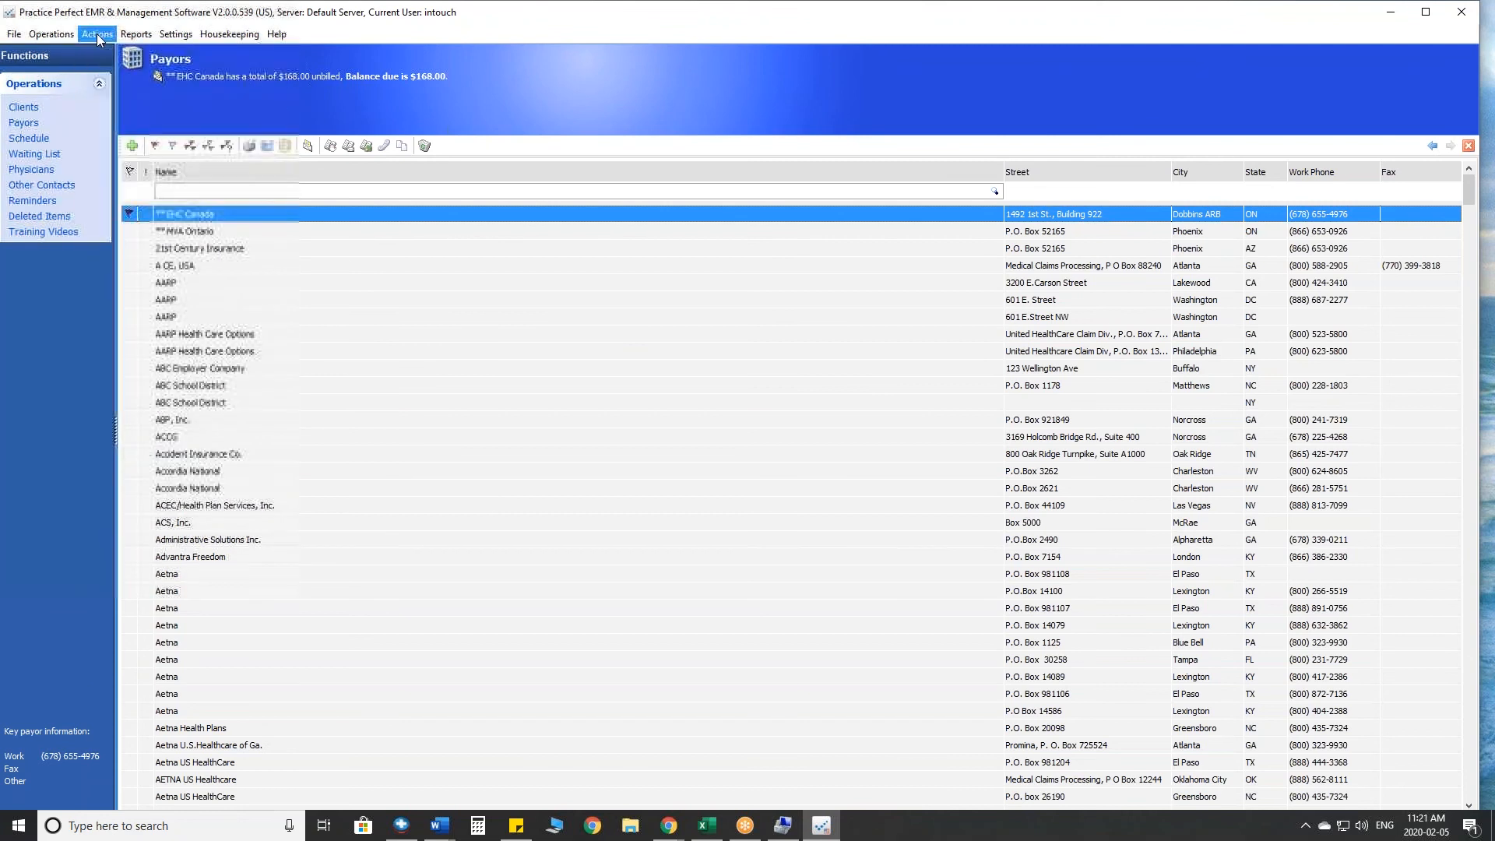
click(97, 35)
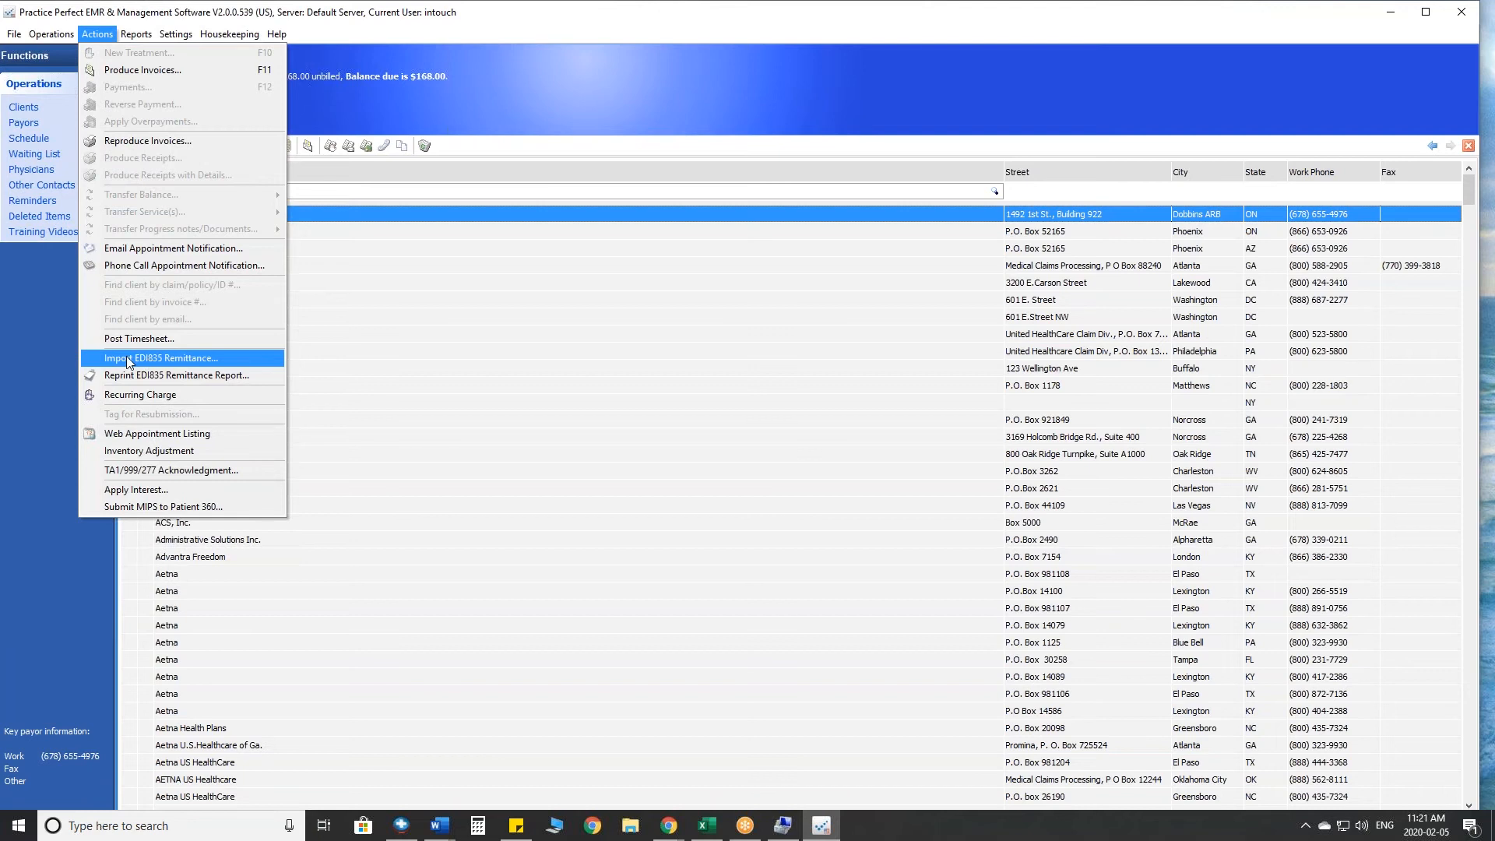
click(208, 358)
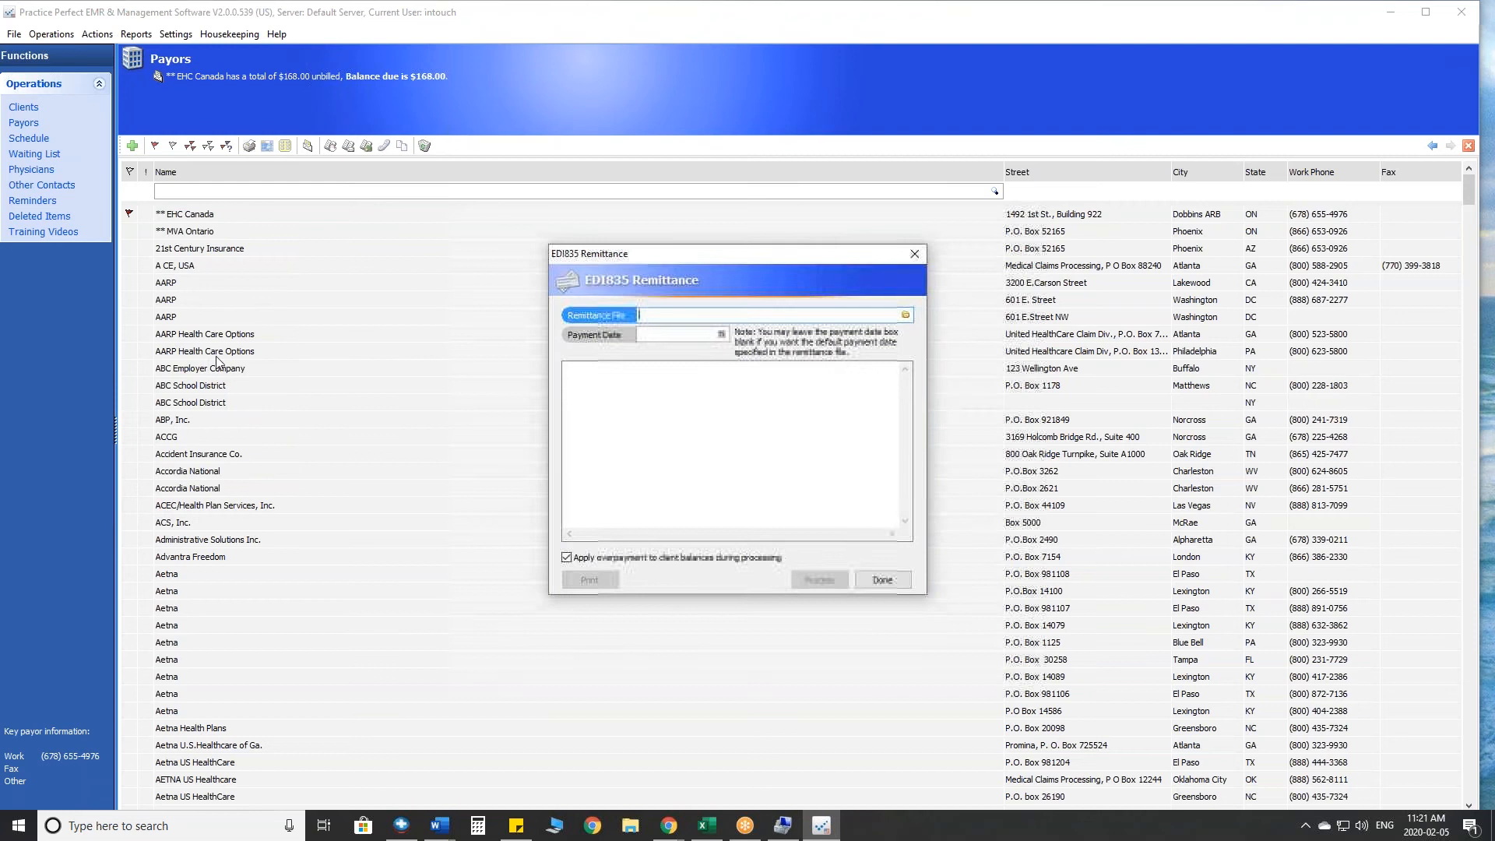
click(906, 316)
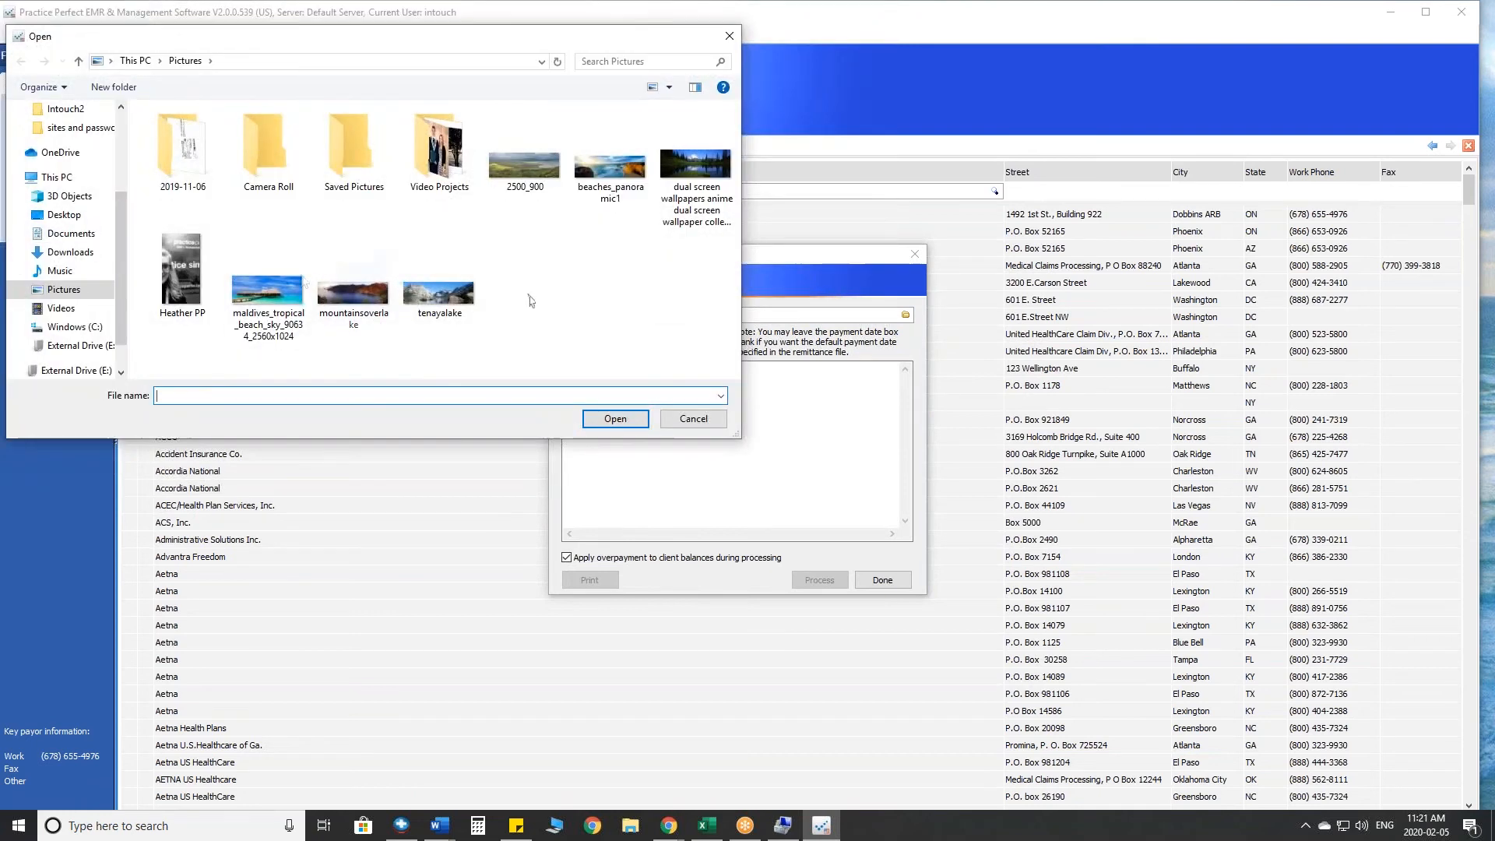
click(50, 154)
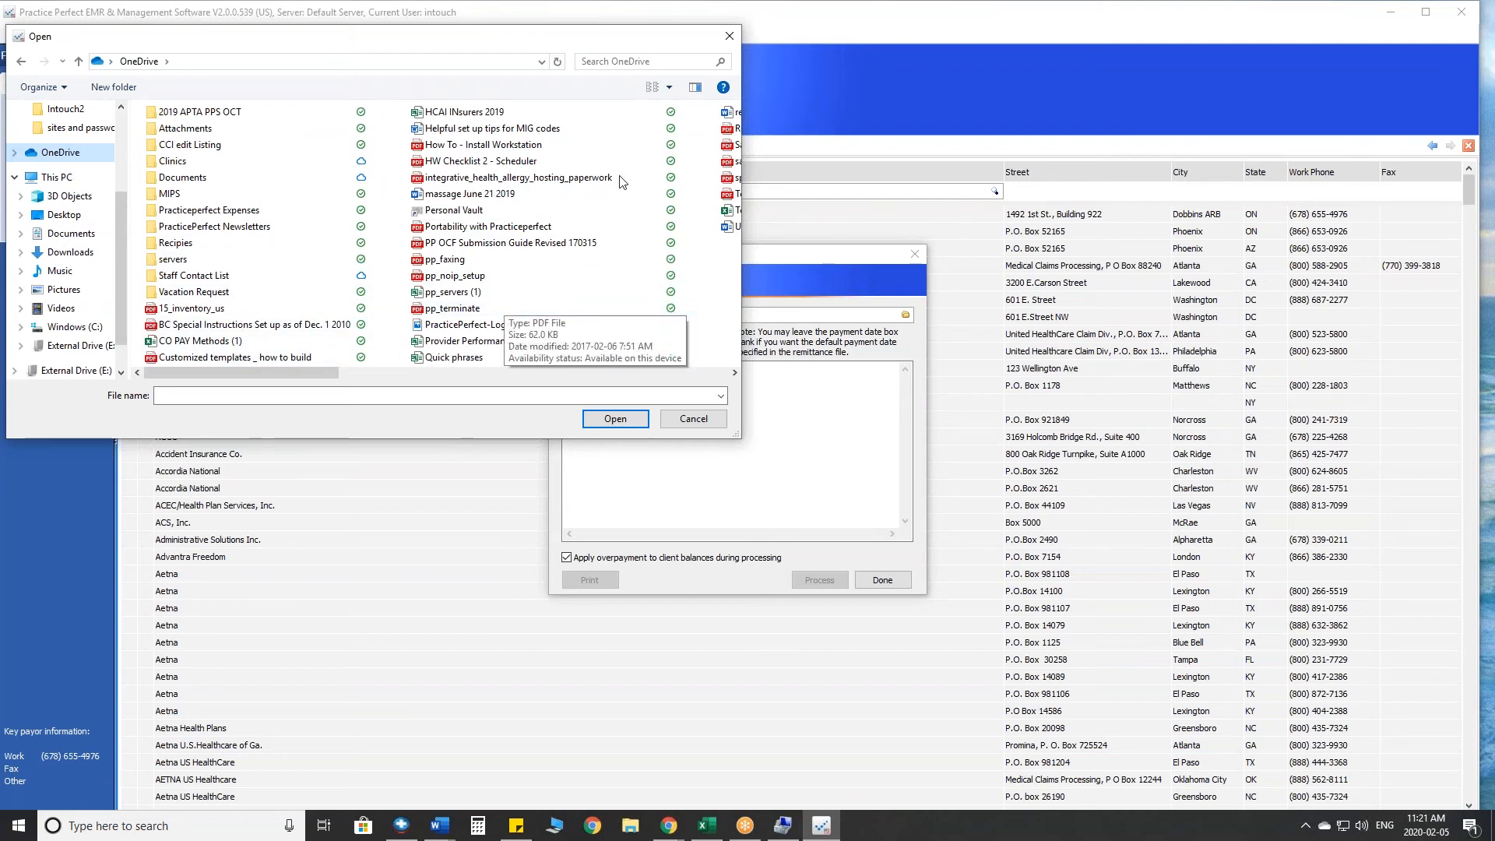
click(729, 36)
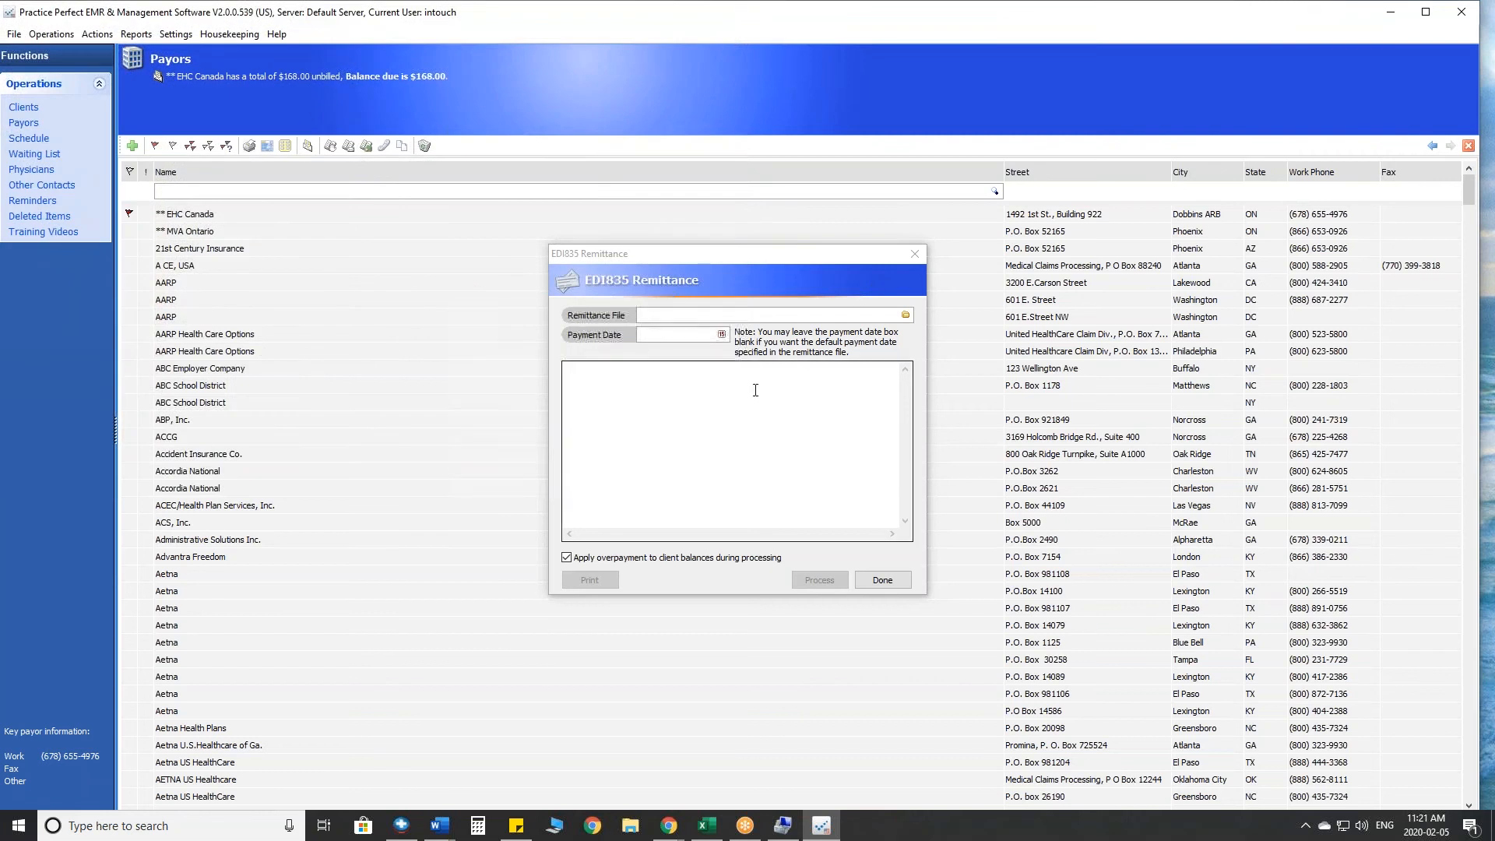
- Review the payment date calendar and processing options of the EDI835 remittance import, and close it without processing
click(721, 335)
click(721, 335)
click(721, 335)
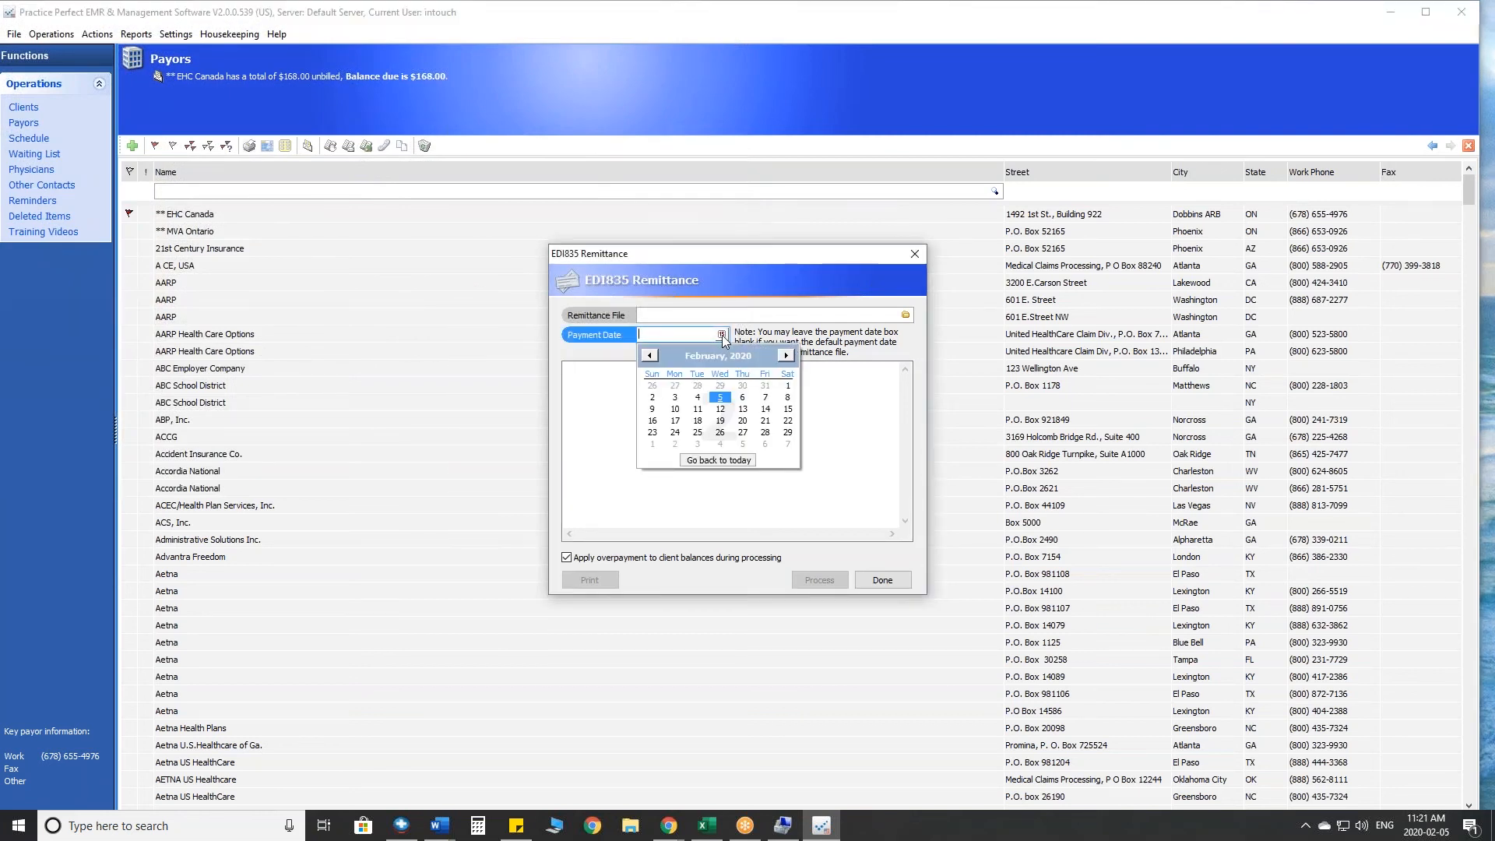
click(721, 336)
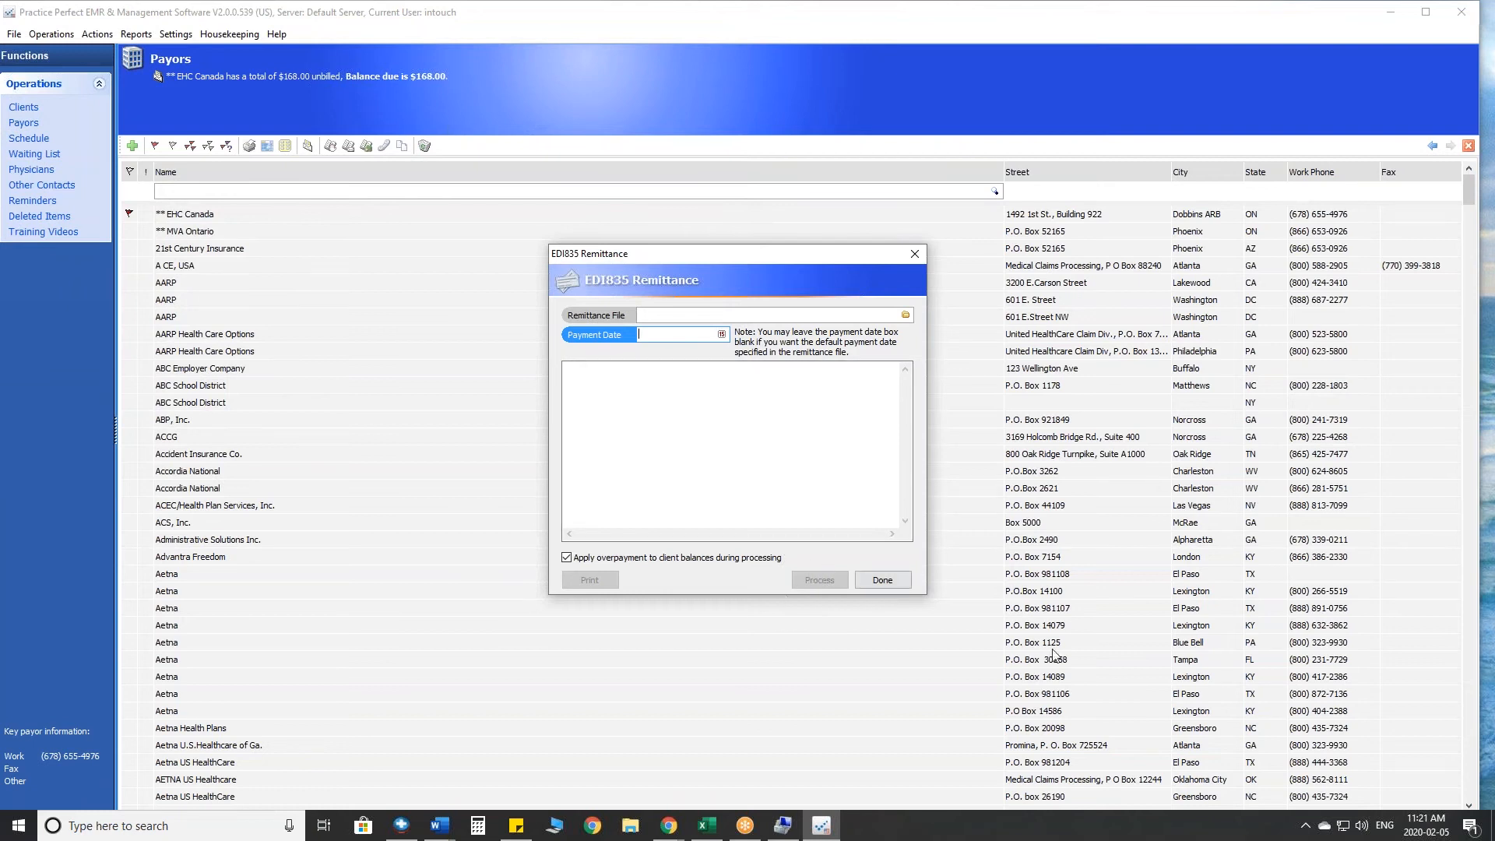
mouse_move(851, 559)
mouse_down()
mouse_move(831, 557)
mouse_move(855, 558)
mouse_up()
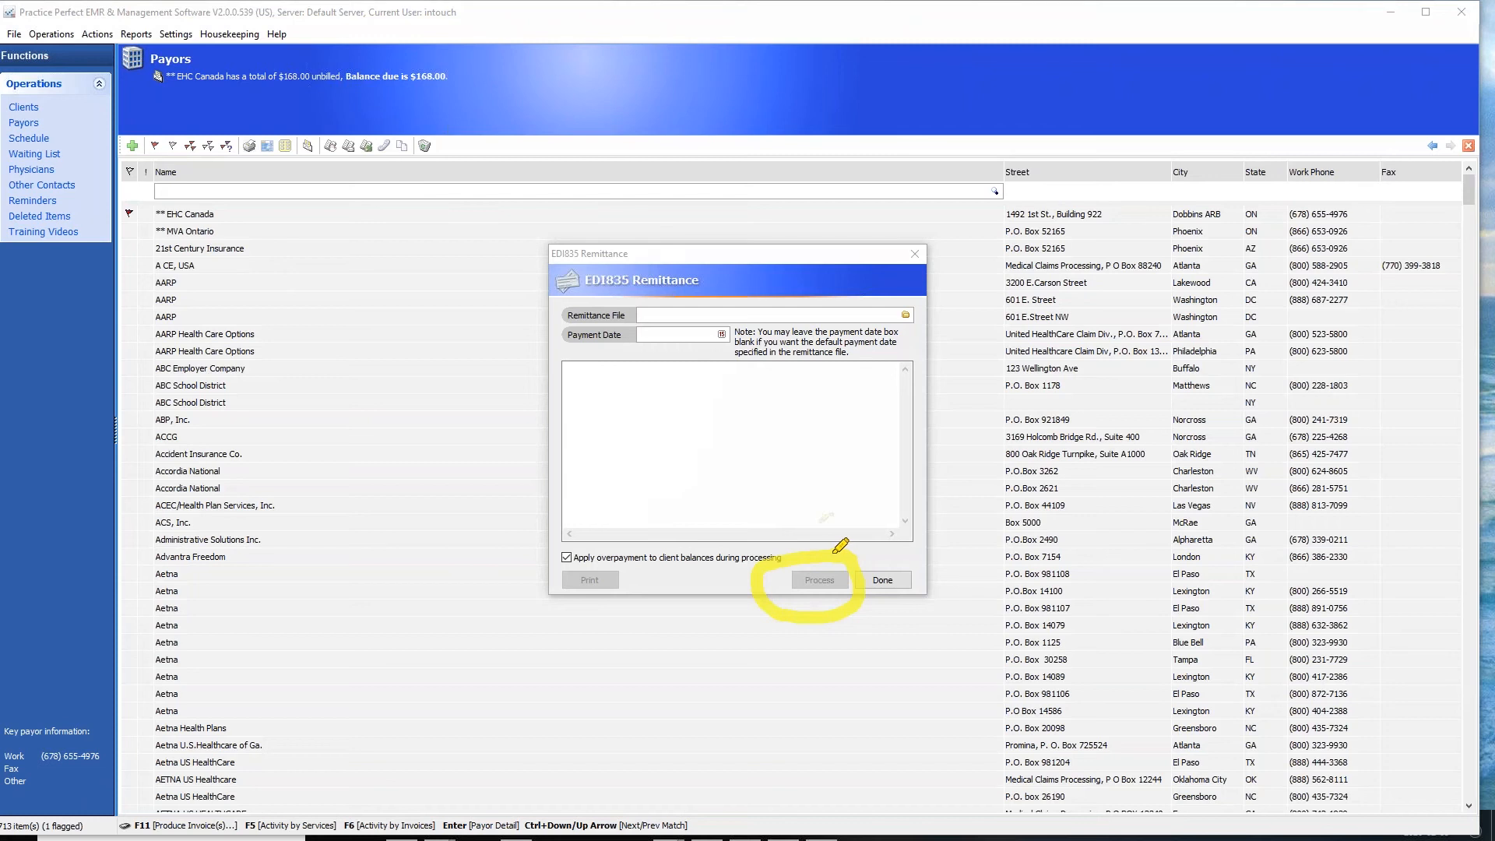
mouse_move(668, 359)
mouse_down()
mouse_move(721, 461)
mouse_move(705, 517)
mouse_up()
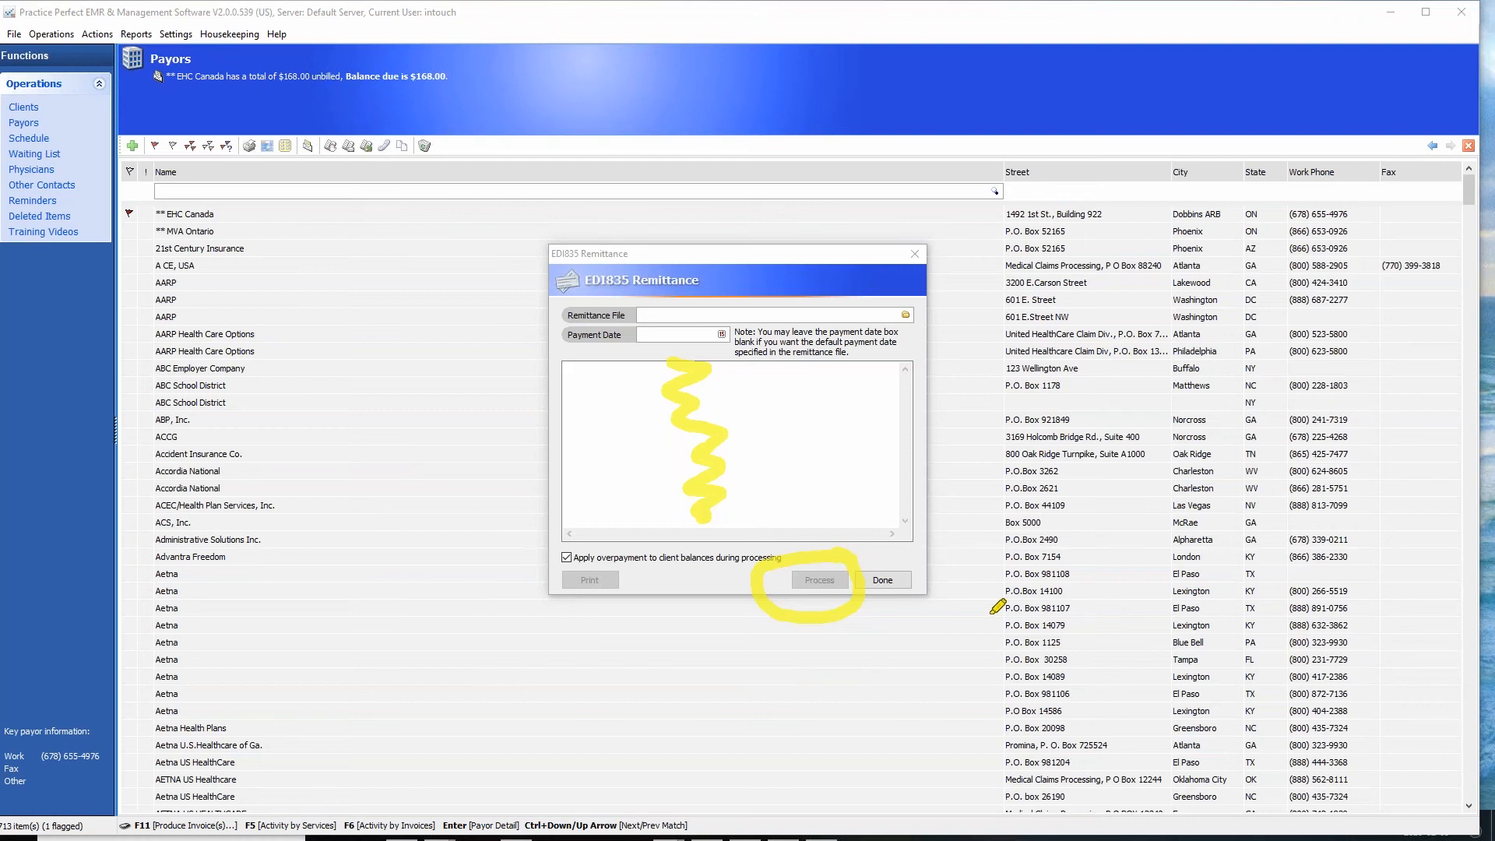
key(Escape)
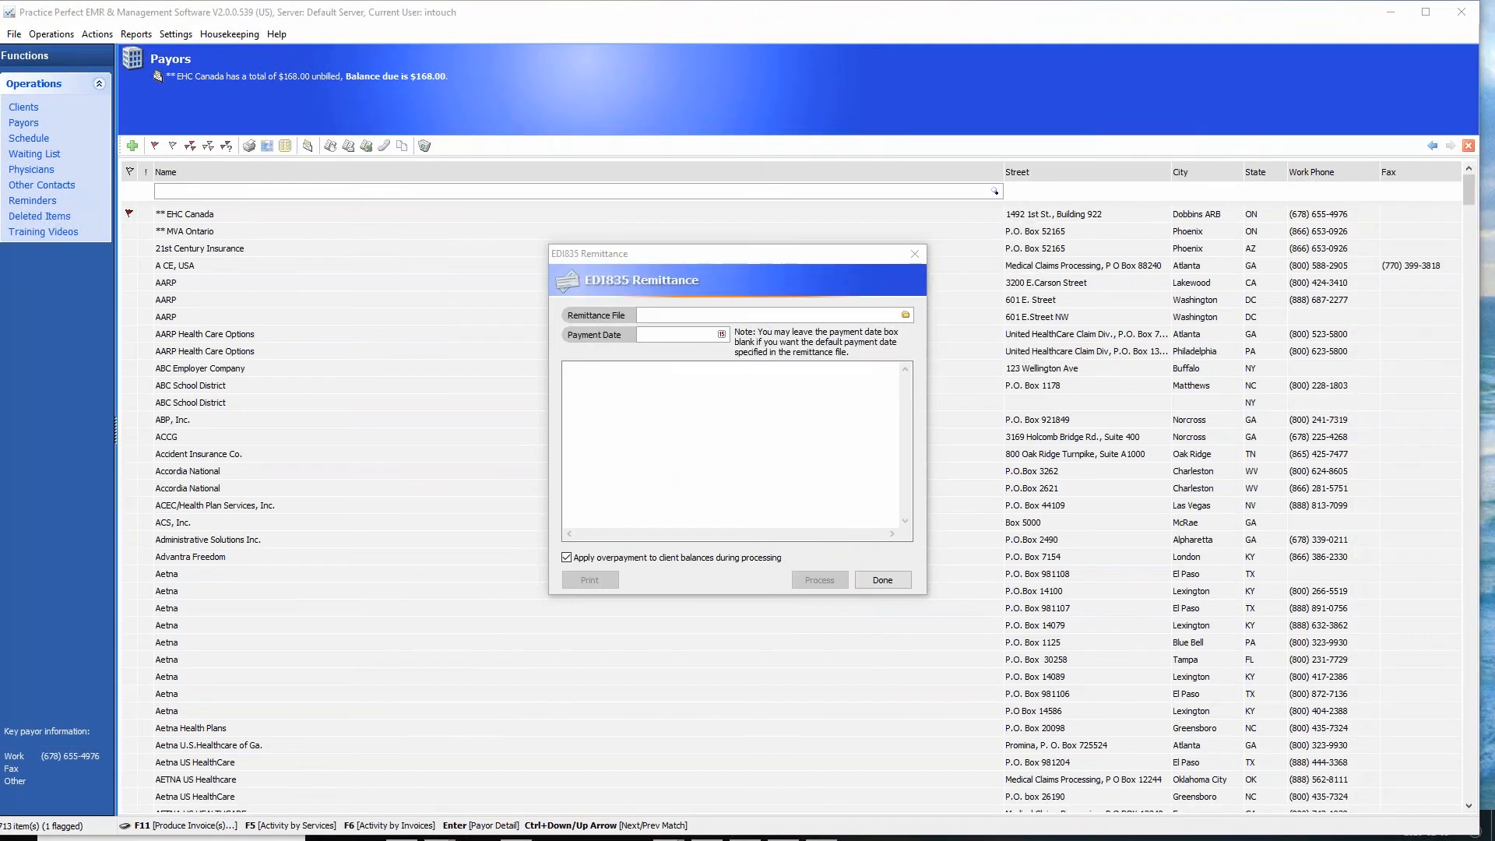
click(903, 584)
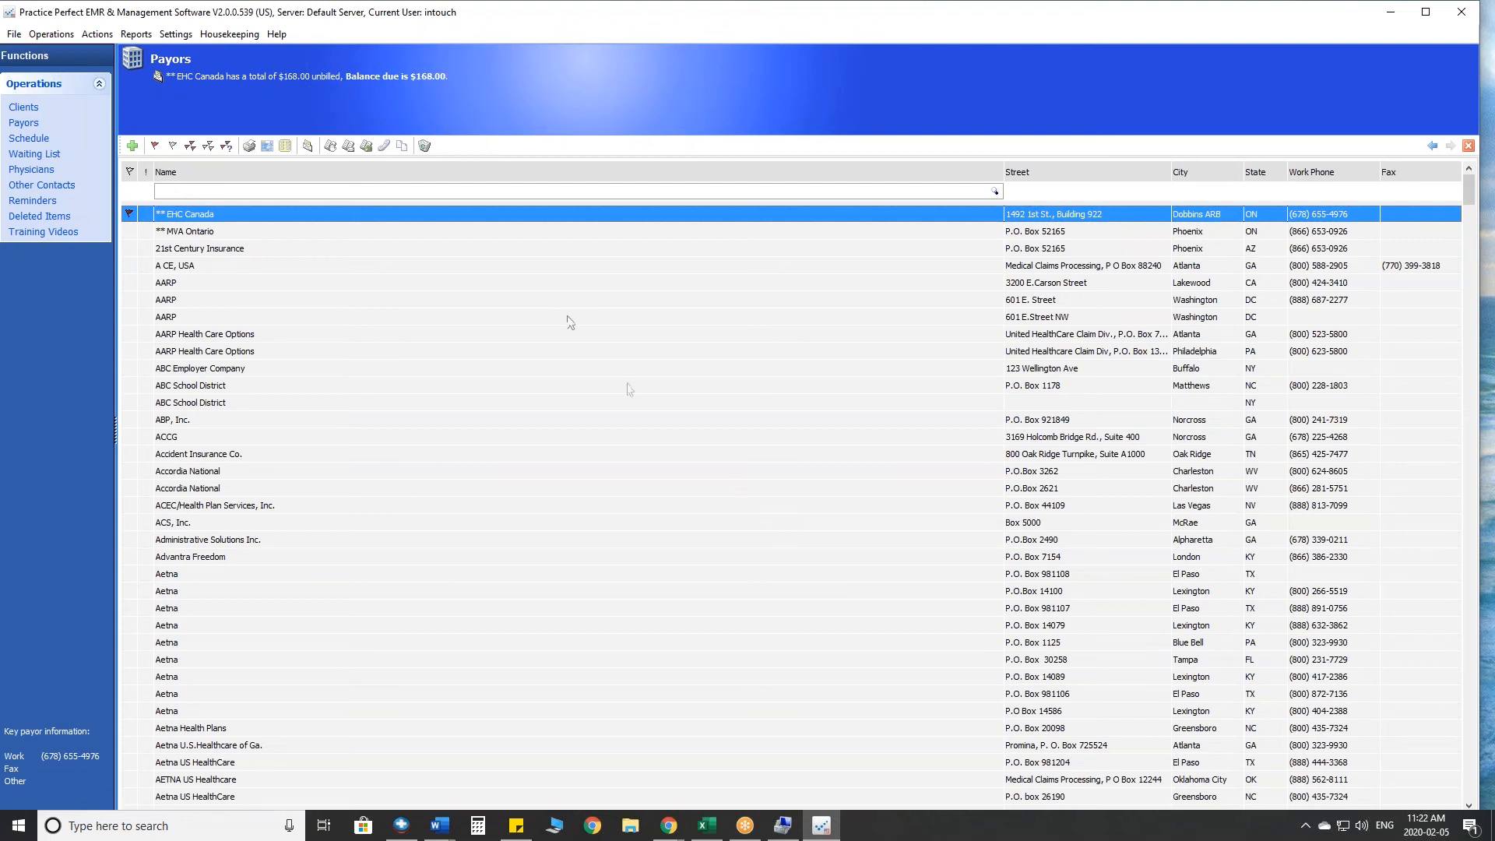
- Check the activities by invoice of the EHC Canada payor and switch to its activities by service
click(136, 219)
click(348, 148)
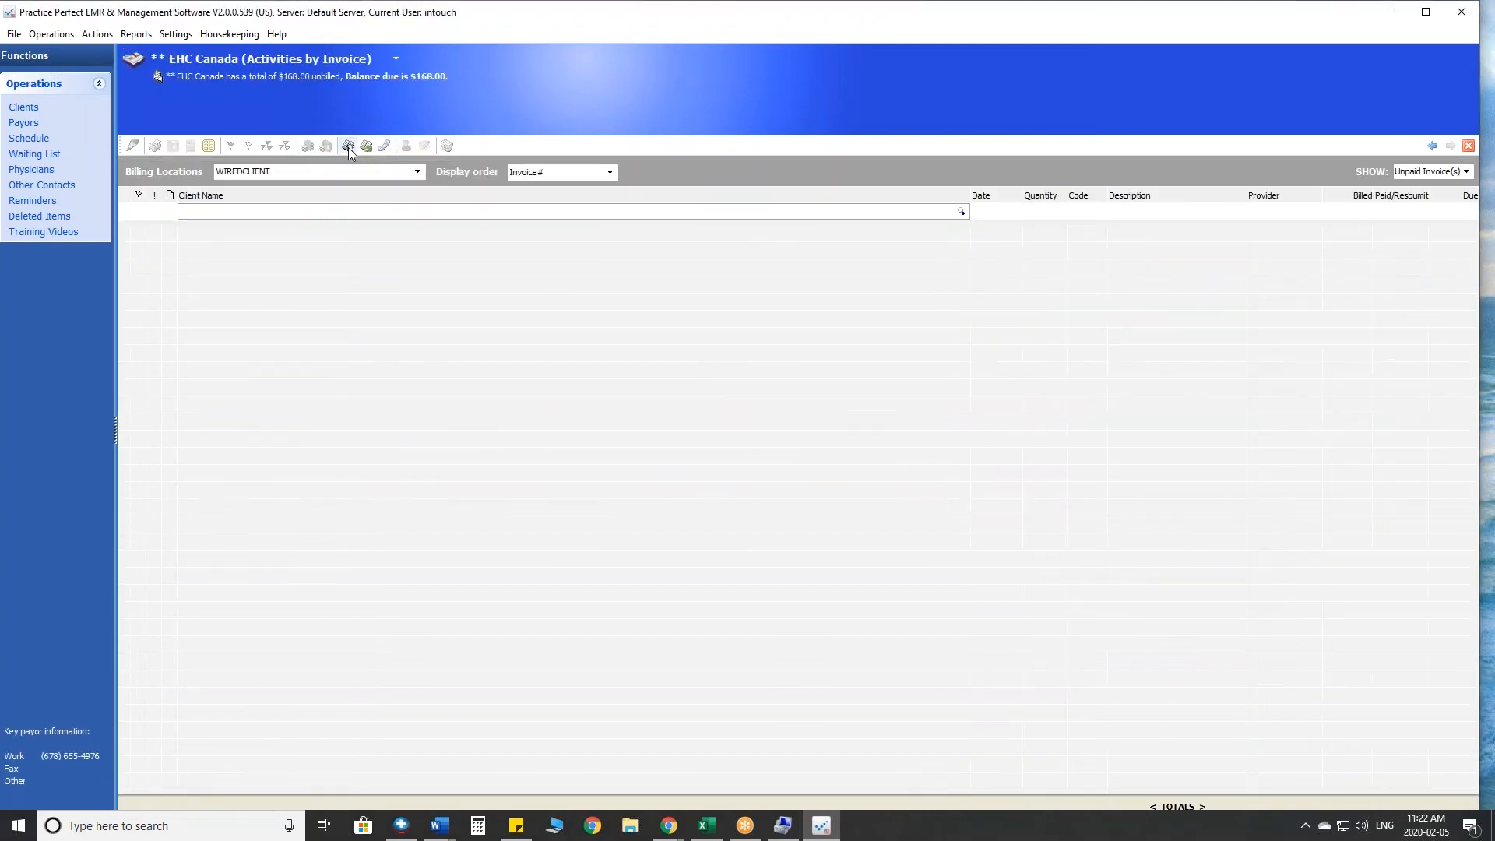
click(418, 172)
click(256, 188)
click(348, 149)
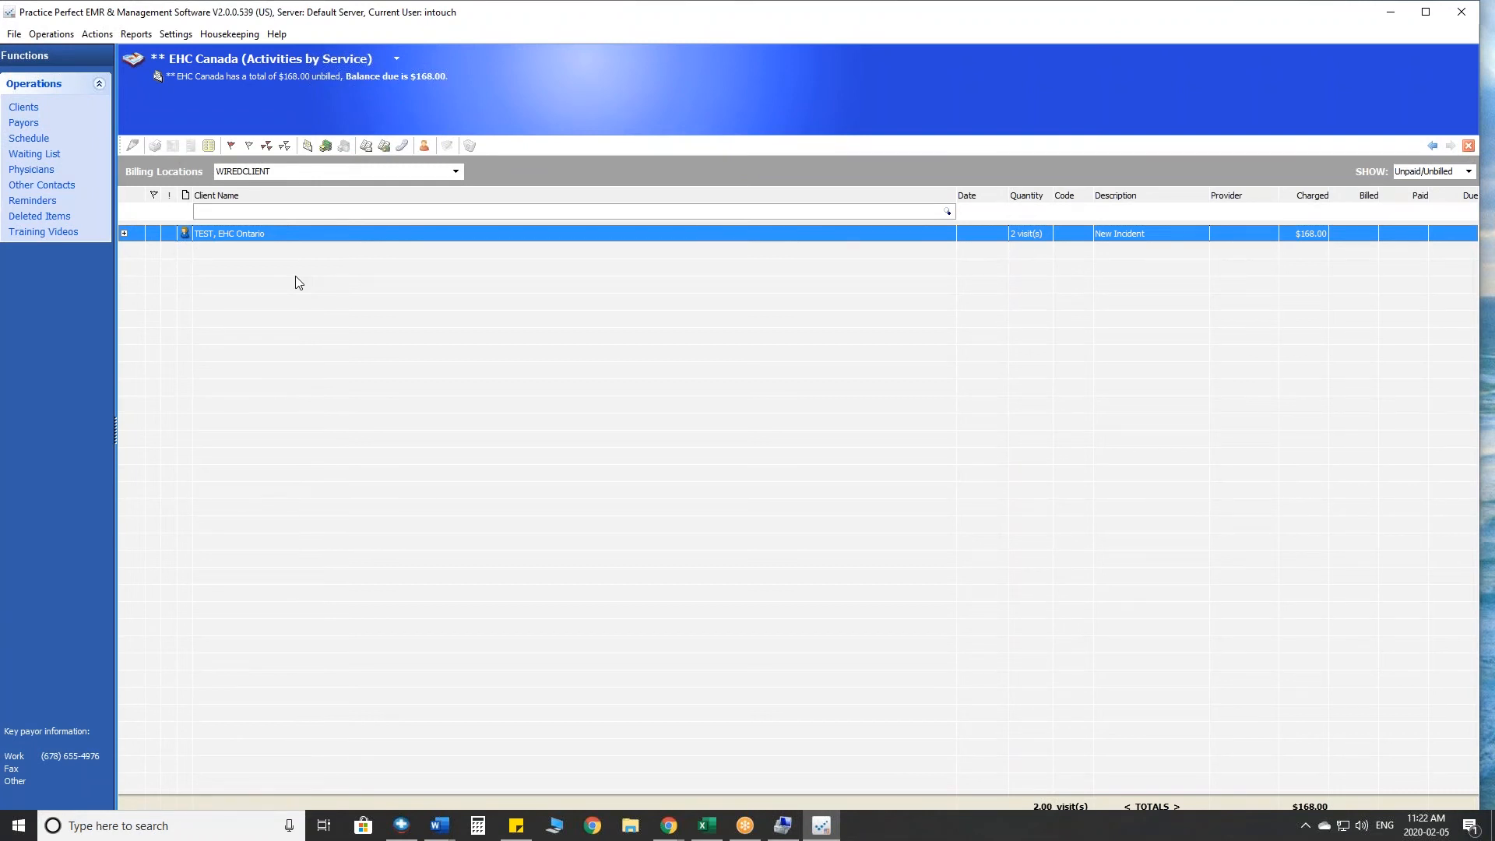
- Flag the TEST, EHC Ontario activities and open a payor payment for them
click(154, 232)
click(327, 147)
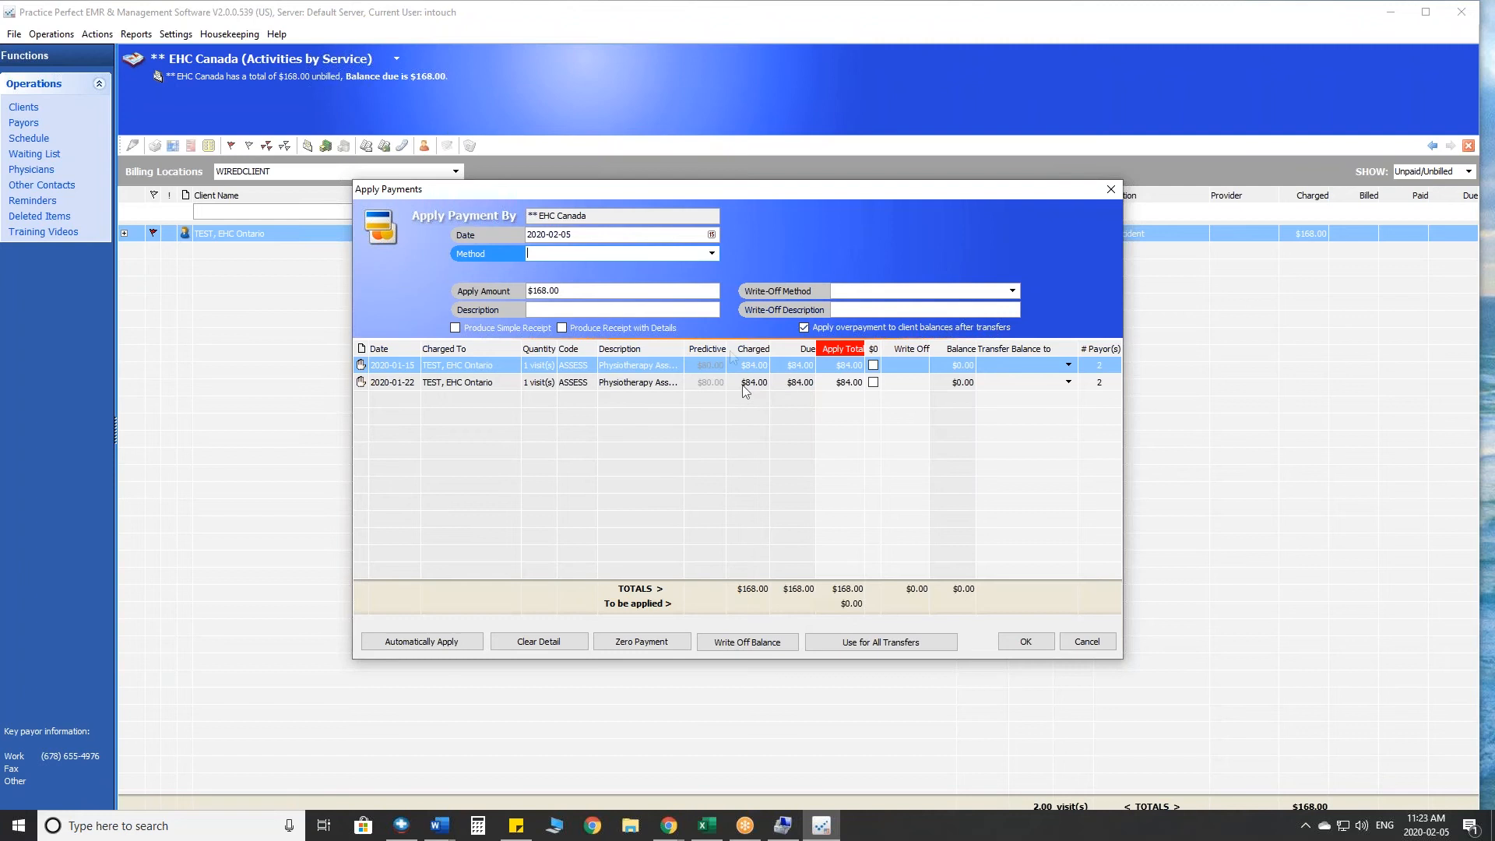
click(600, 235)
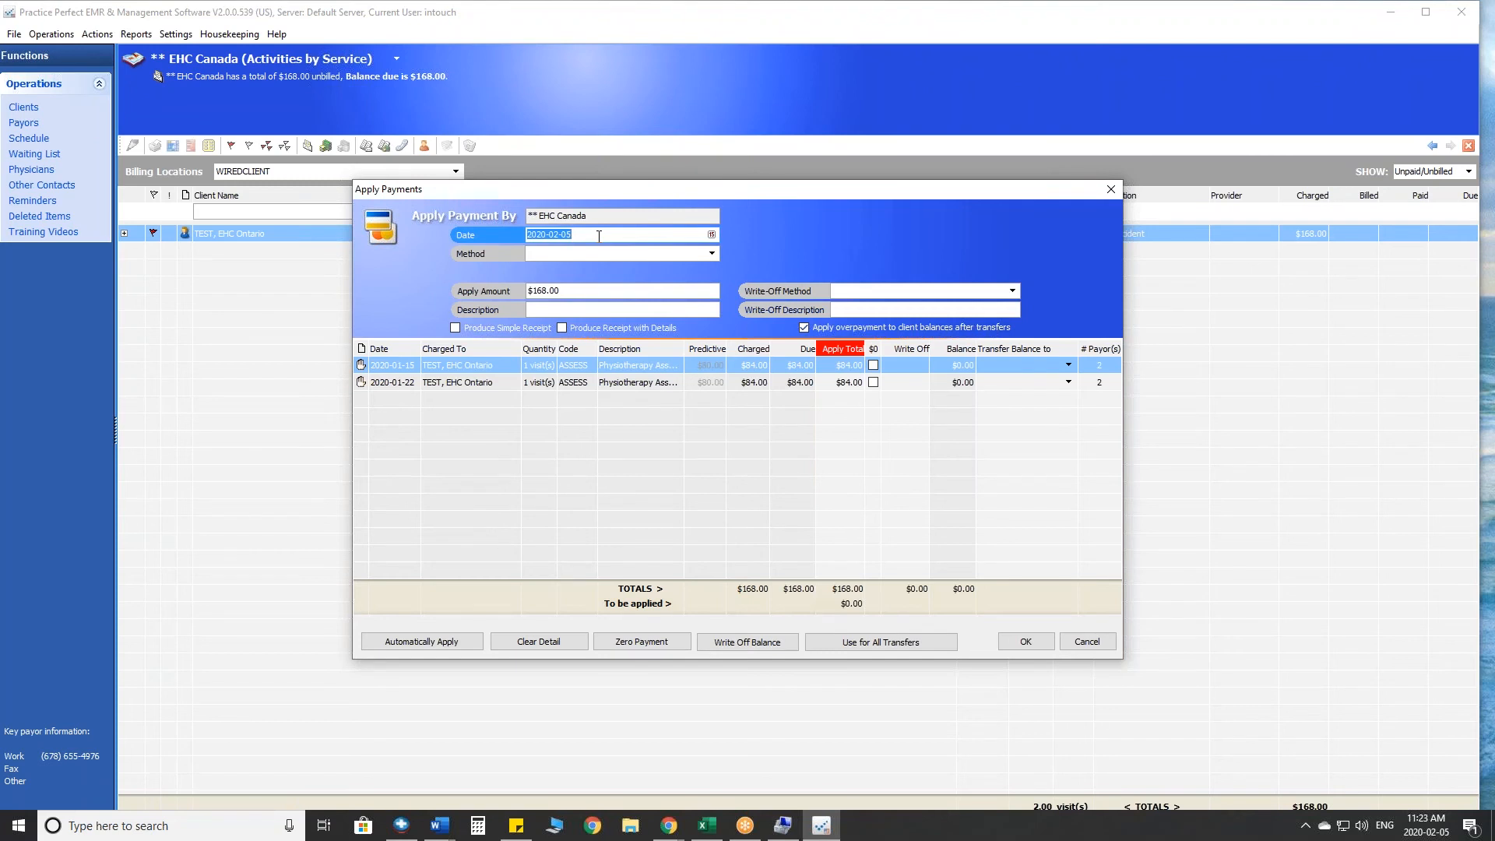
- Set the payment method to Direct Deposit and enter a deposit reference number as the payment description
click(711, 253)
click(711, 253)
click(711, 253)
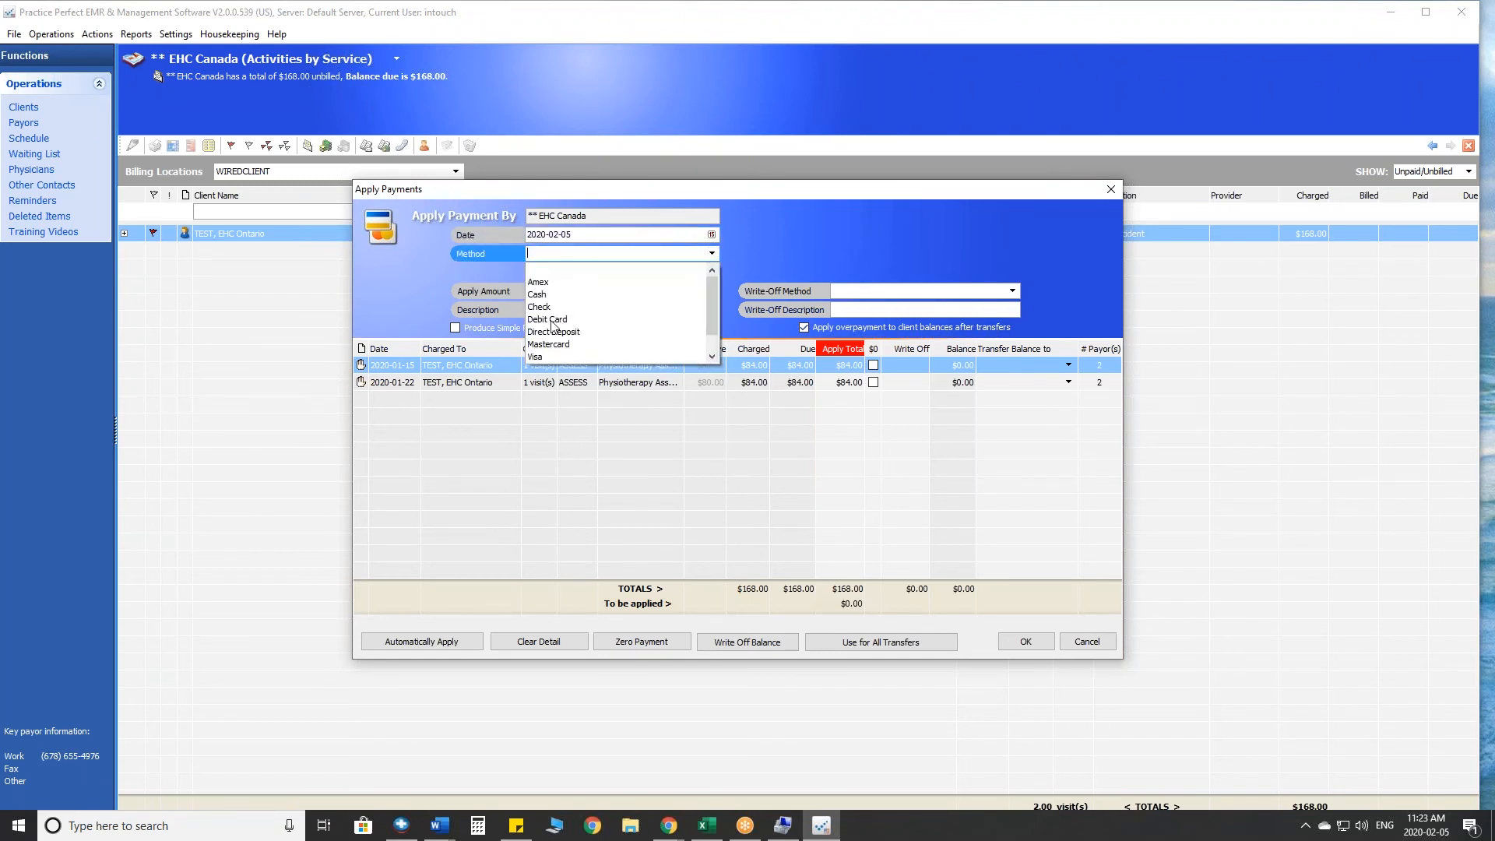
click(557, 335)
click(573, 293)
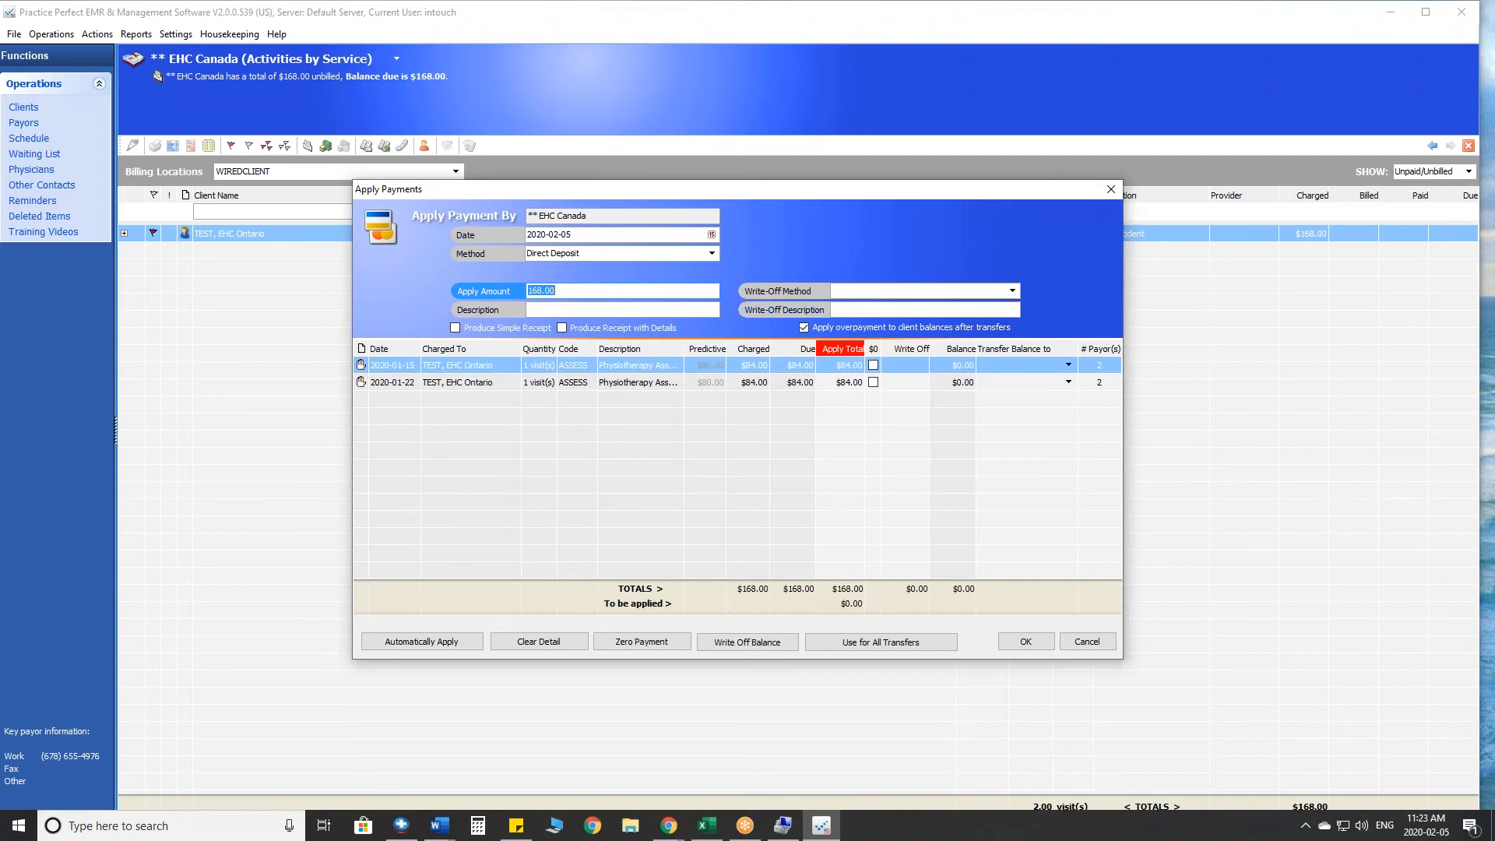
click(569, 309)
text(4654654654646654)
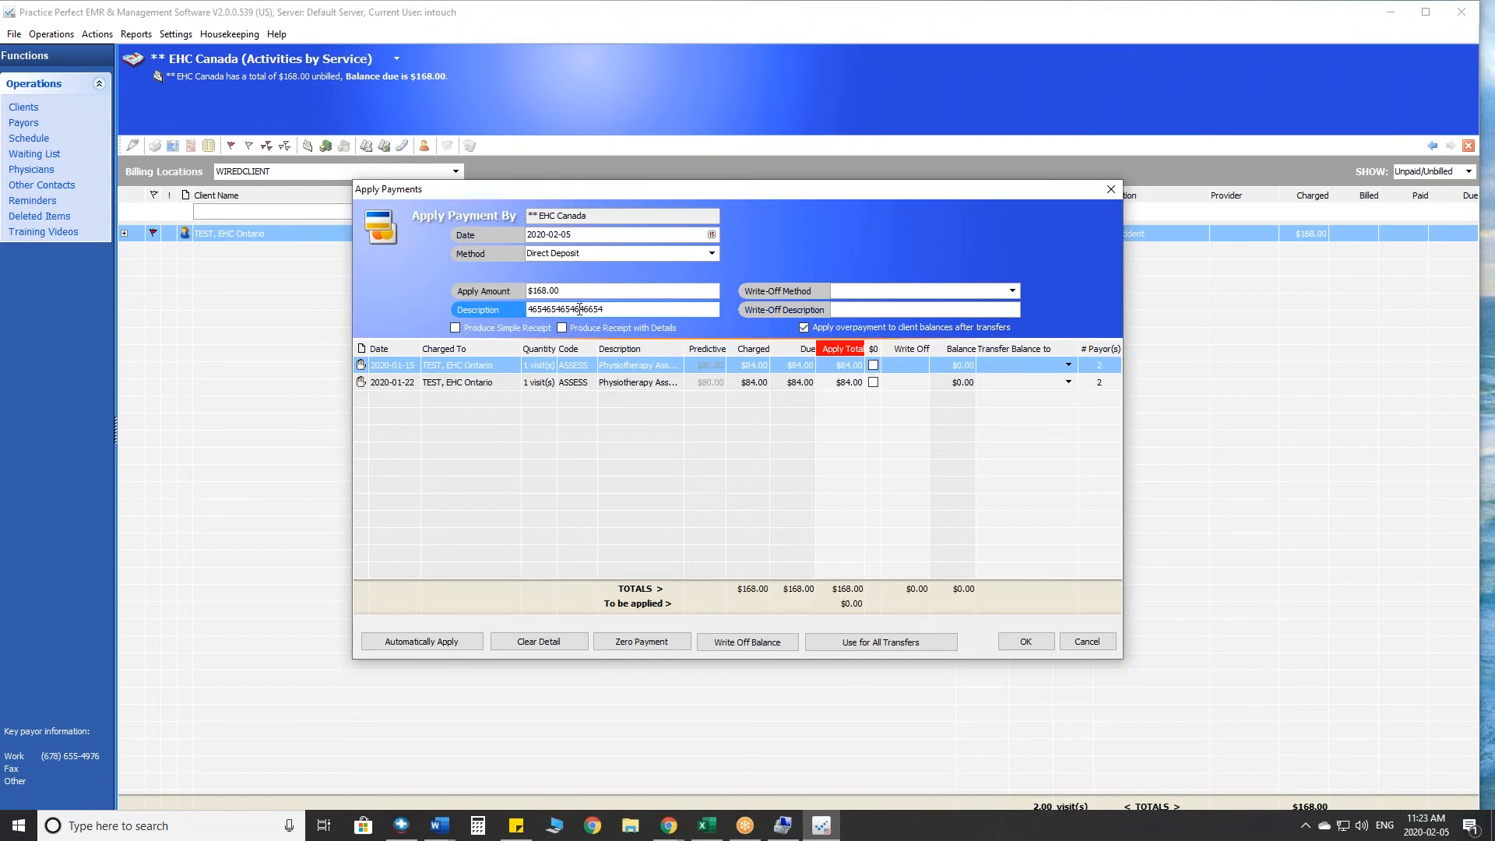
drag(605, 309, 519, 318)
- Choose Write Off as the write-off method for the EHC Canada payment
click(1012, 291)
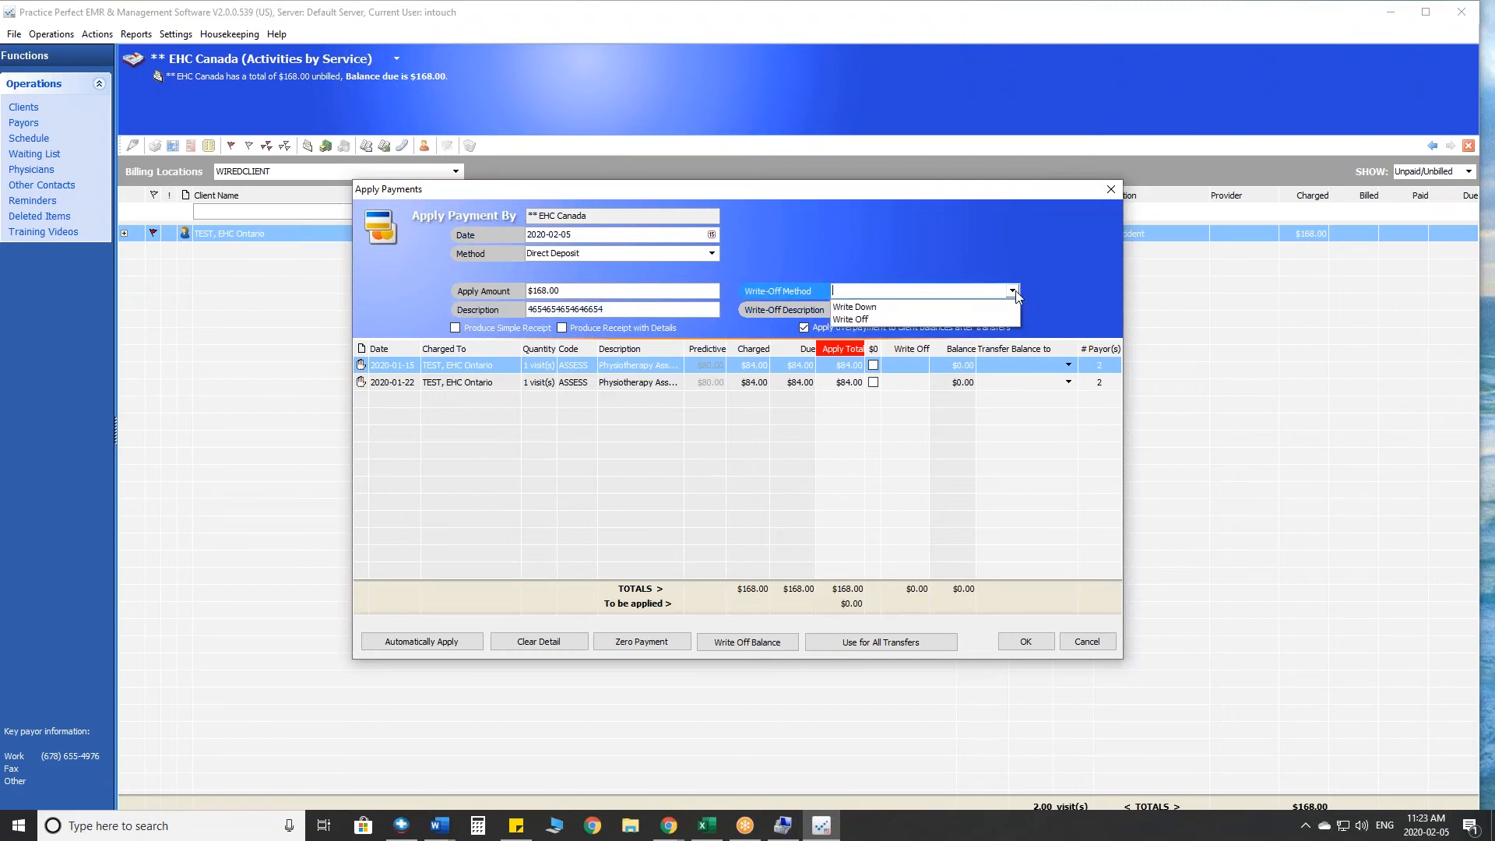
click(889, 319)
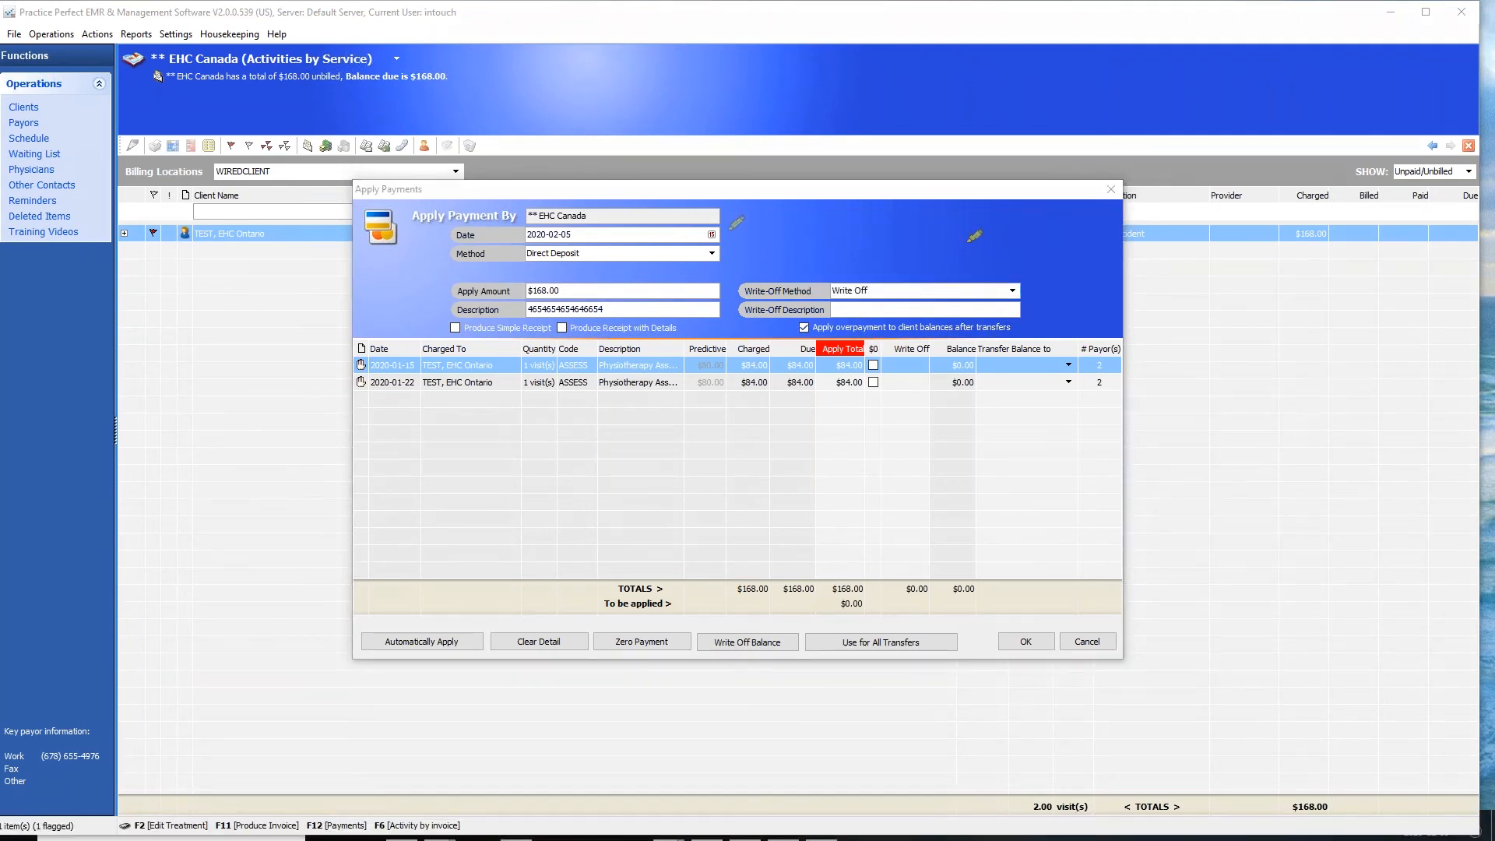
mouse_move(559, 278)
mouse_down()
mouse_move(534, 271)
mouse_move(510, 295)
mouse_move(685, 228)
mouse_move(855, 280)
mouse_move(834, 341)
mouse_move(872, 324)
mouse_move(891, 337)
mouse_move(806, 333)
mouse_move(806, 607)
mouse_move(909, 614)
mouse_move(888, 321)
mouse_up()
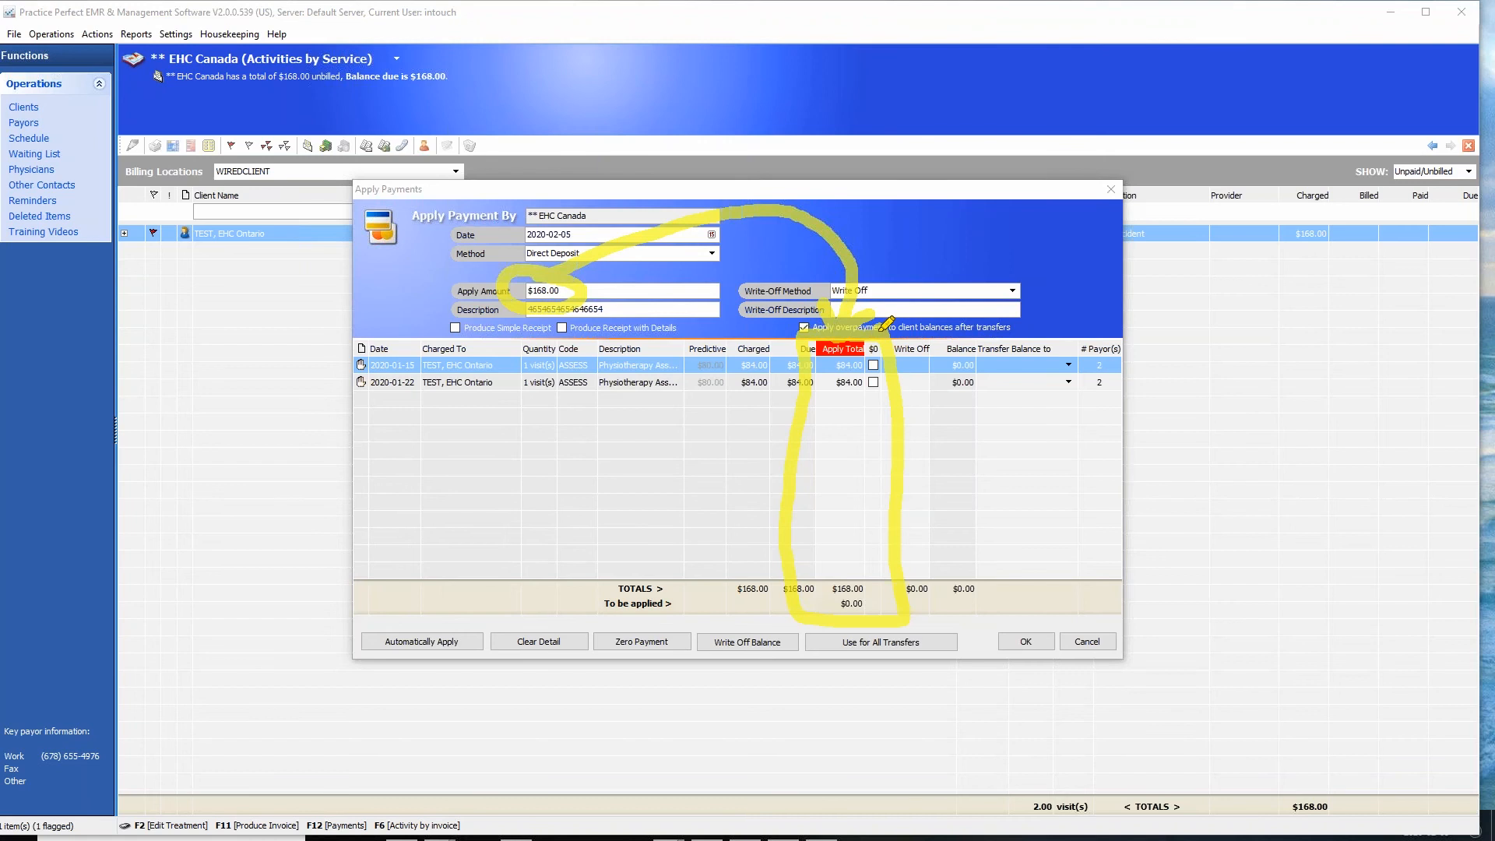
key(Escape)
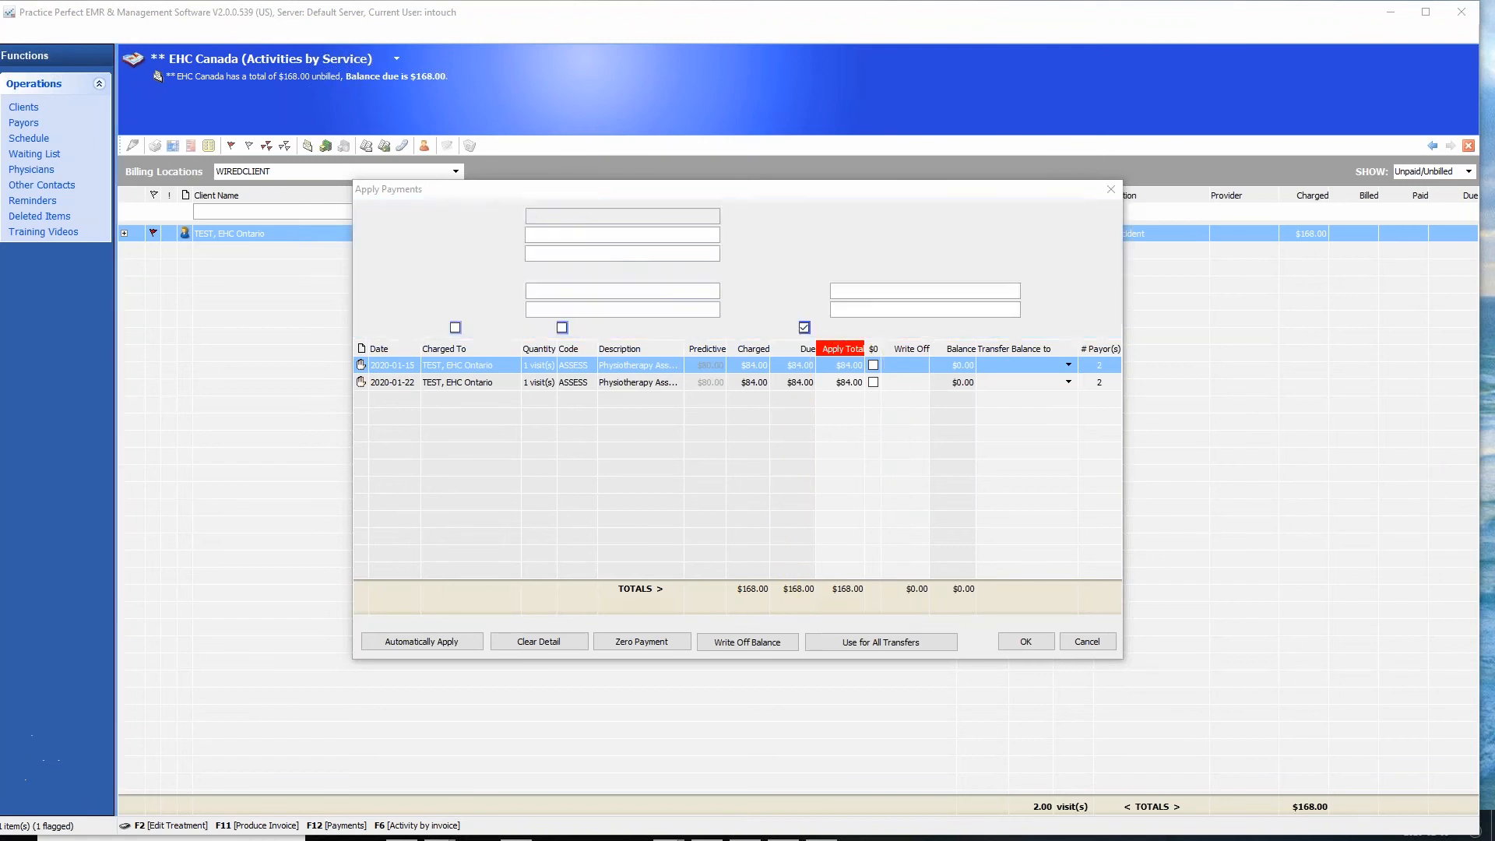
- Apply $80 to the 2020-01-15 charge and $75 to the 2020-01-22 charge, and check the balances of both rows
click(843, 367)
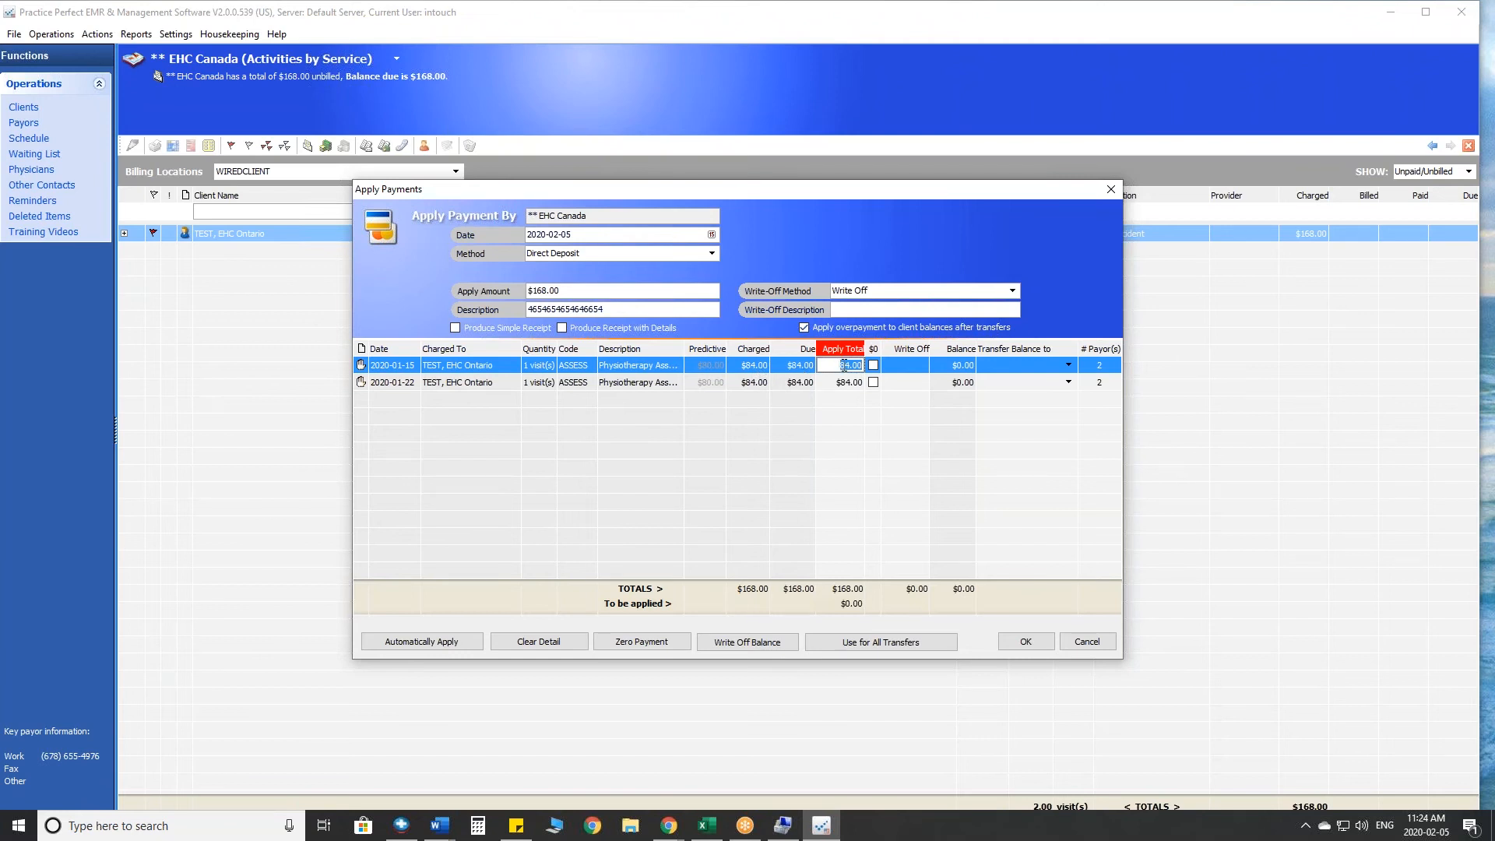
text(80)
click(965, 366)
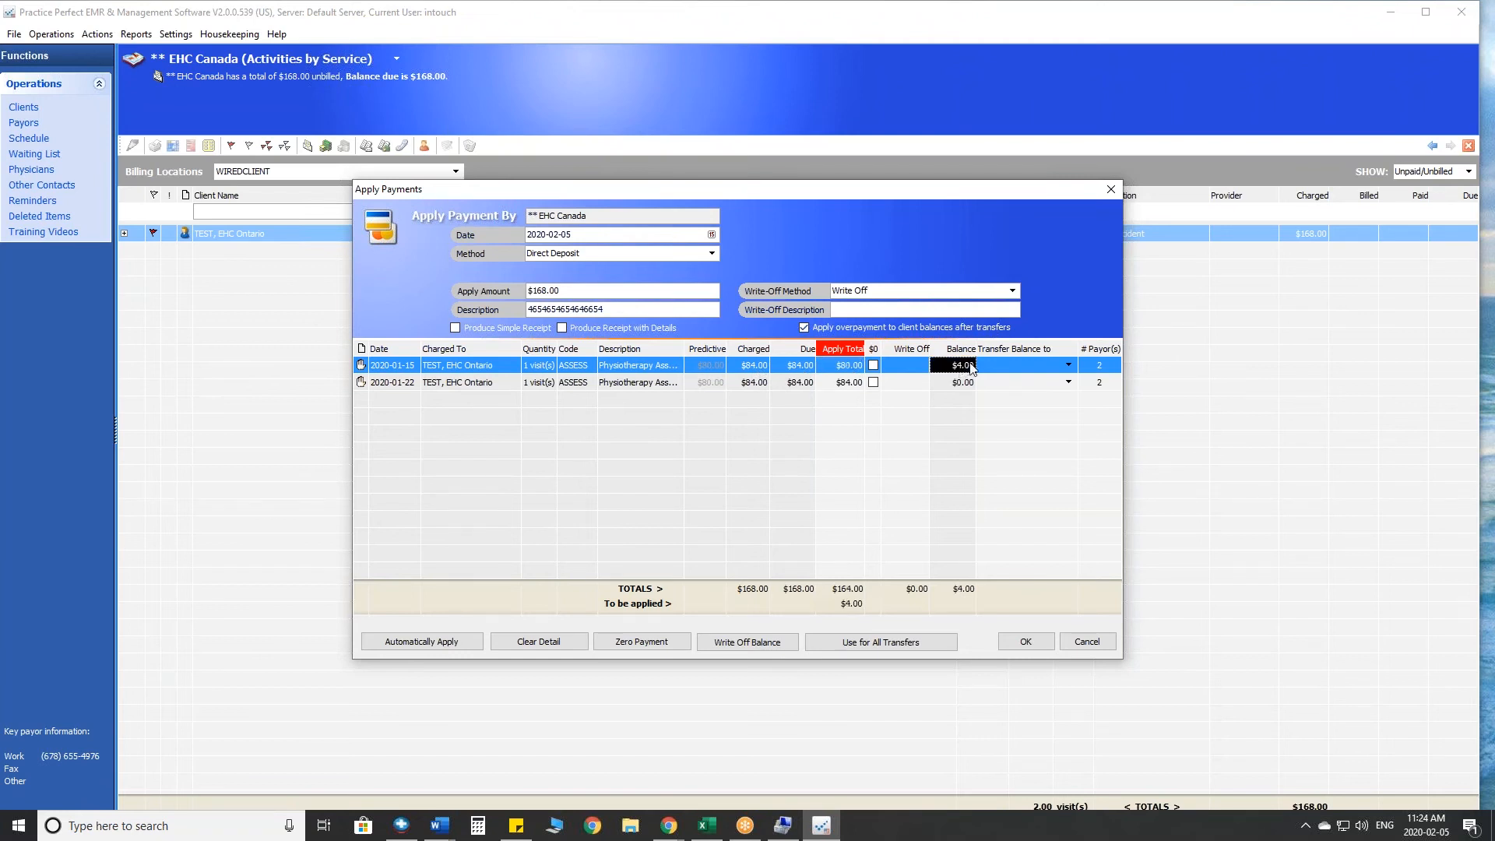
click(862, 383)
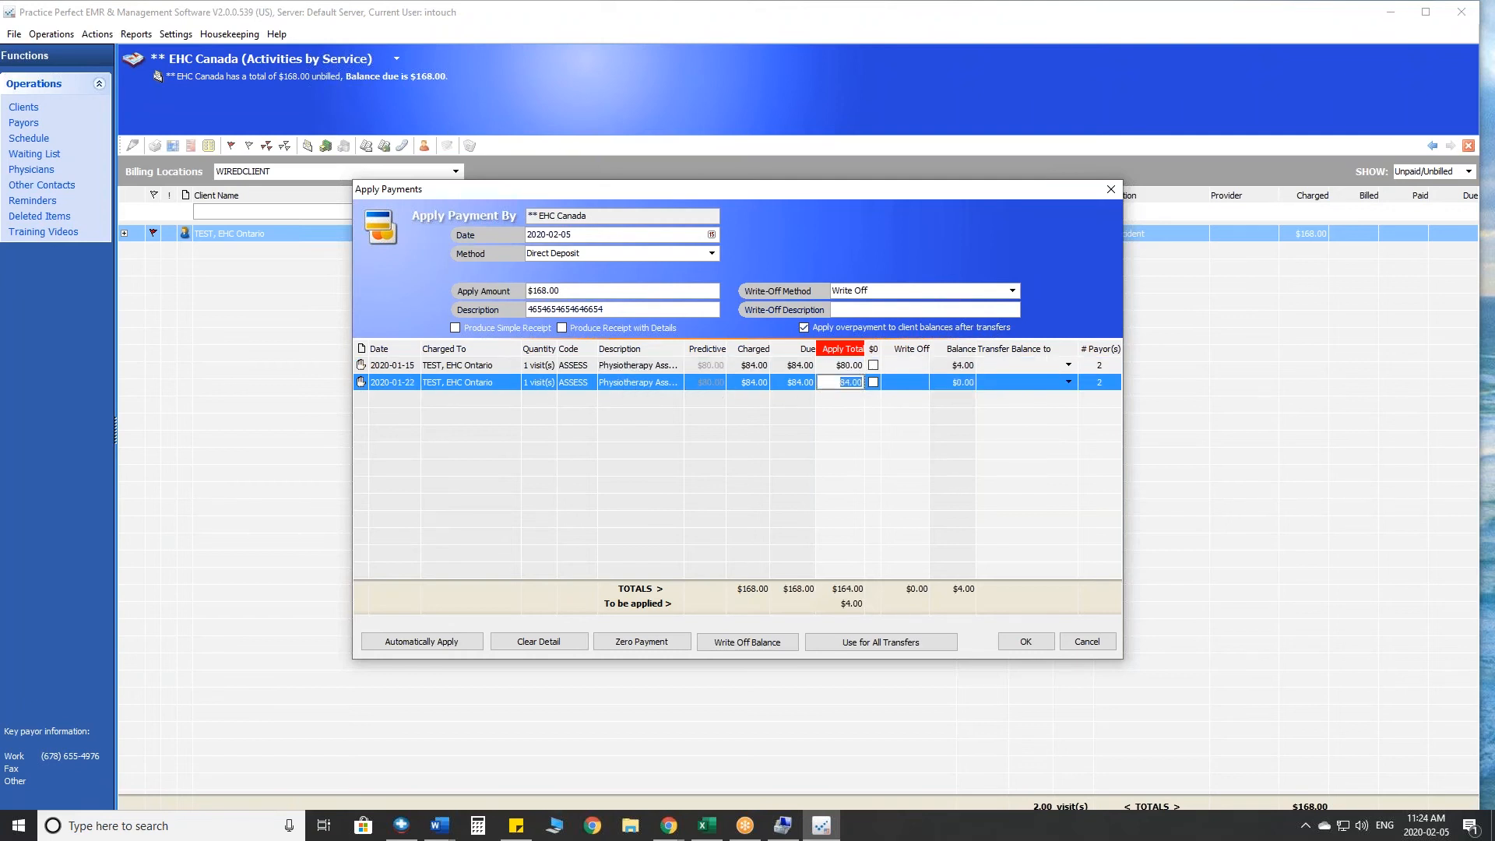
text(75)
click(970, 383)
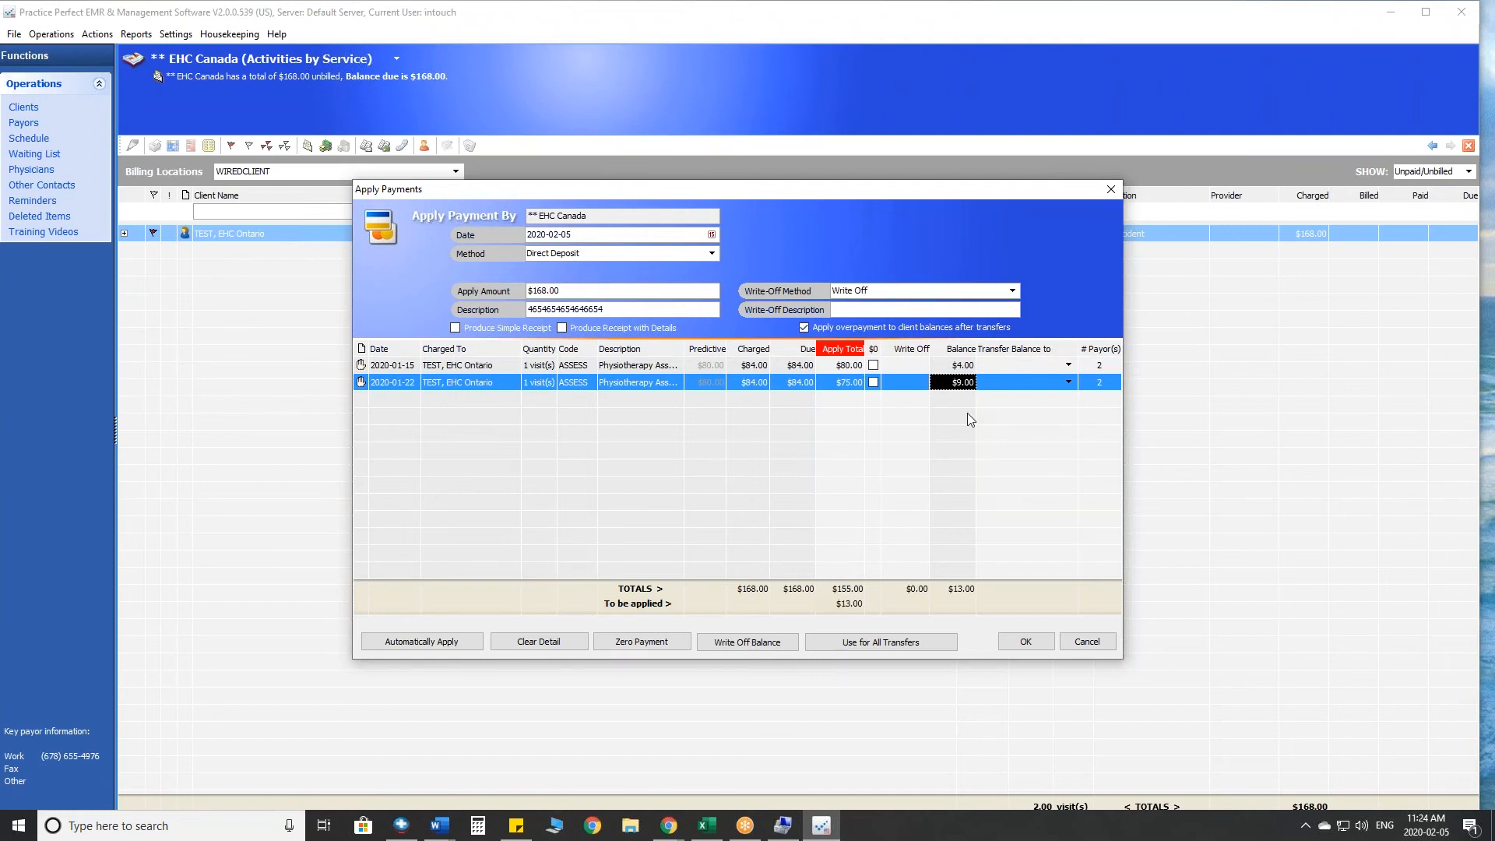
click(963, 367)
click(963, 383)
click(963, 367)
click(966, 384)
- Write off $2 of the 2020-01-15 charge
click(903, 366)
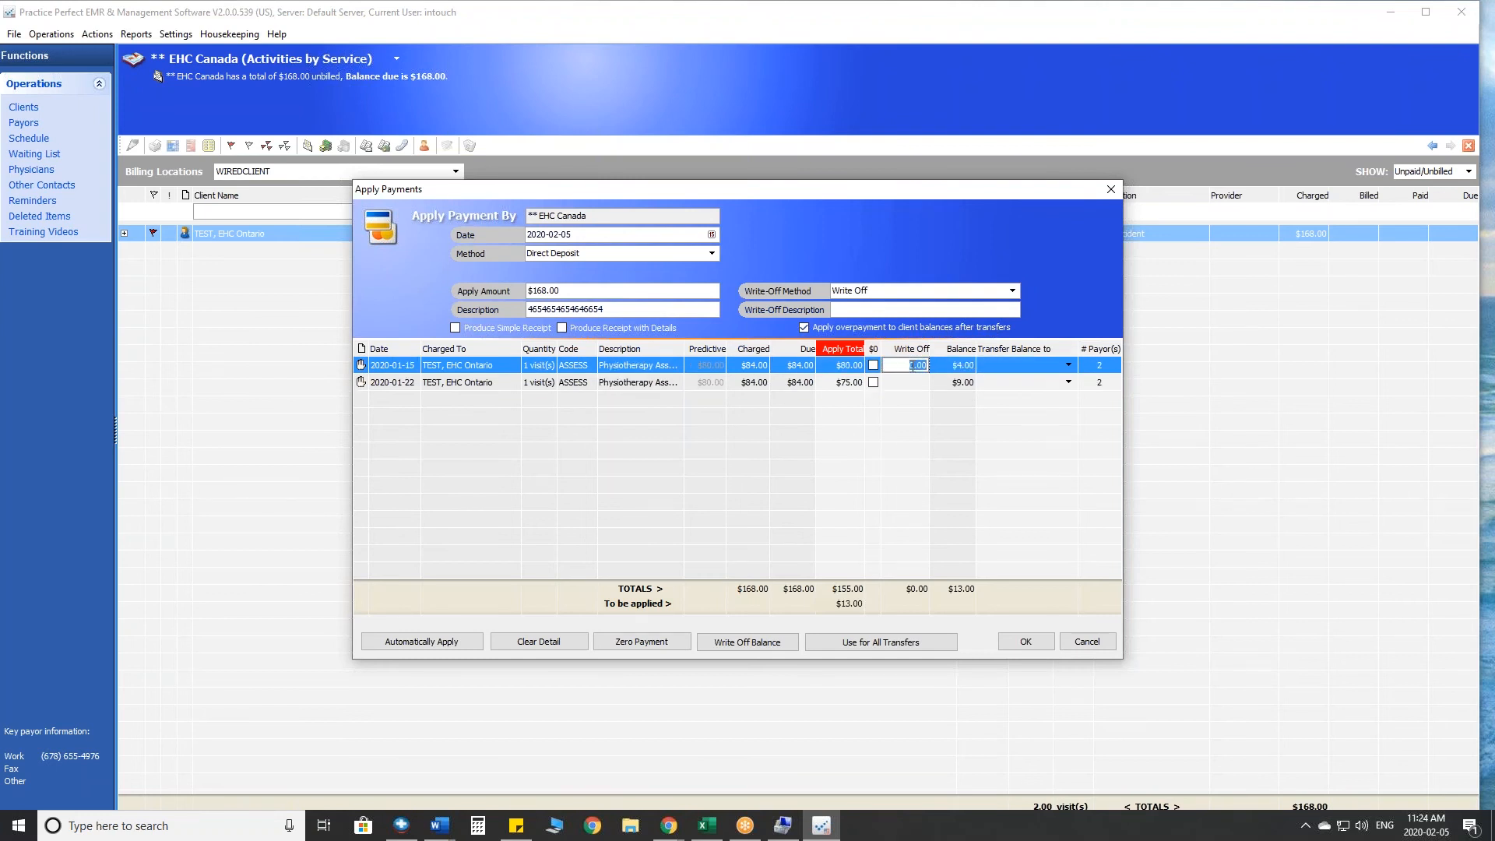
text(4)
key(Return)
text(2)
click(969, 371)
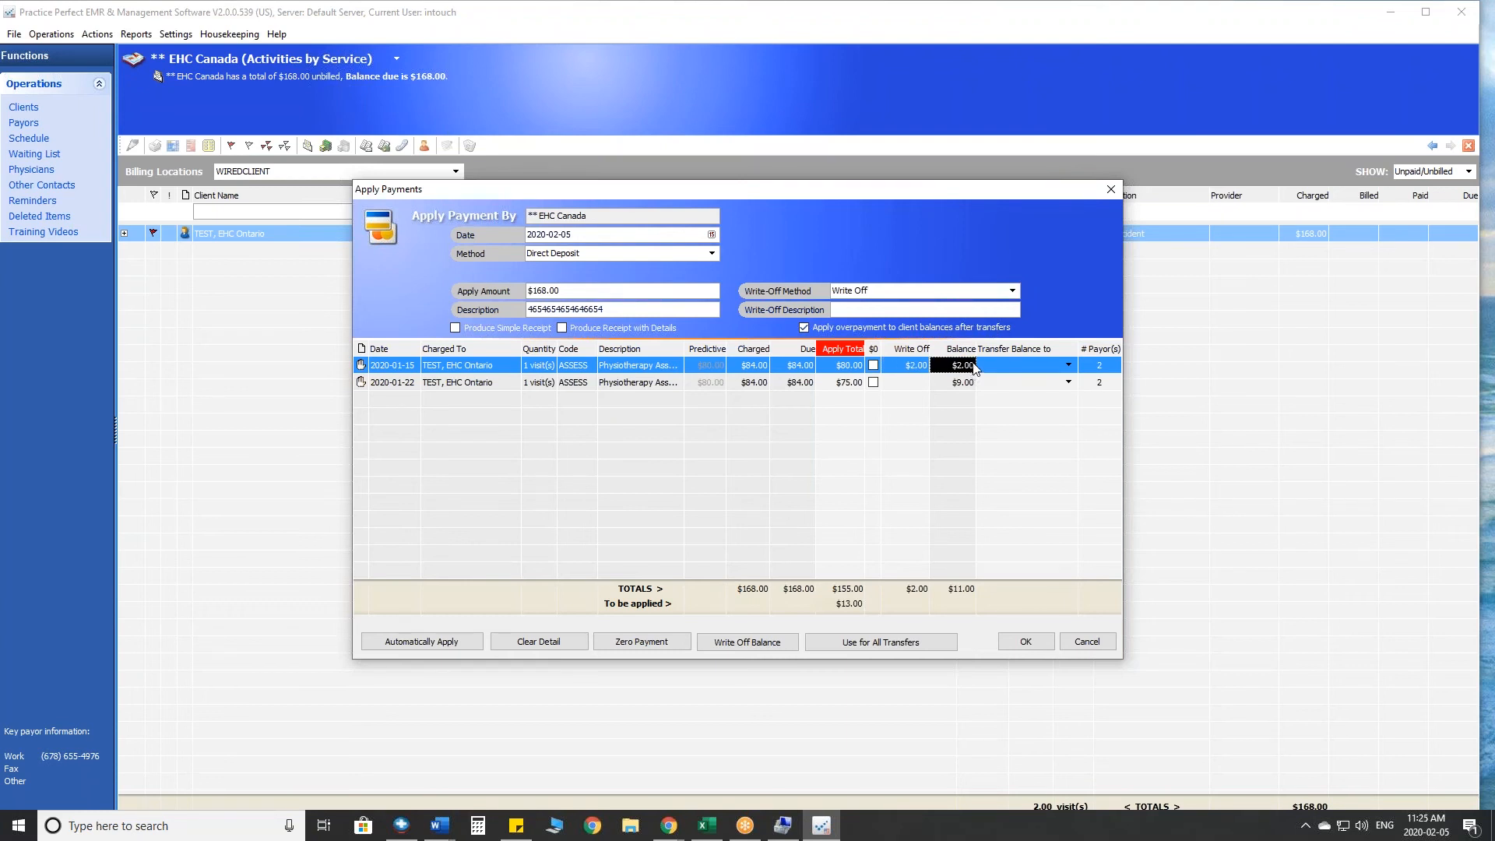
- Transfer the balance of the 2020-01-15 charge to the client, TEST, EHC Ontario
click(1069, 365)
click(1069, 365)
click(1069, 365)
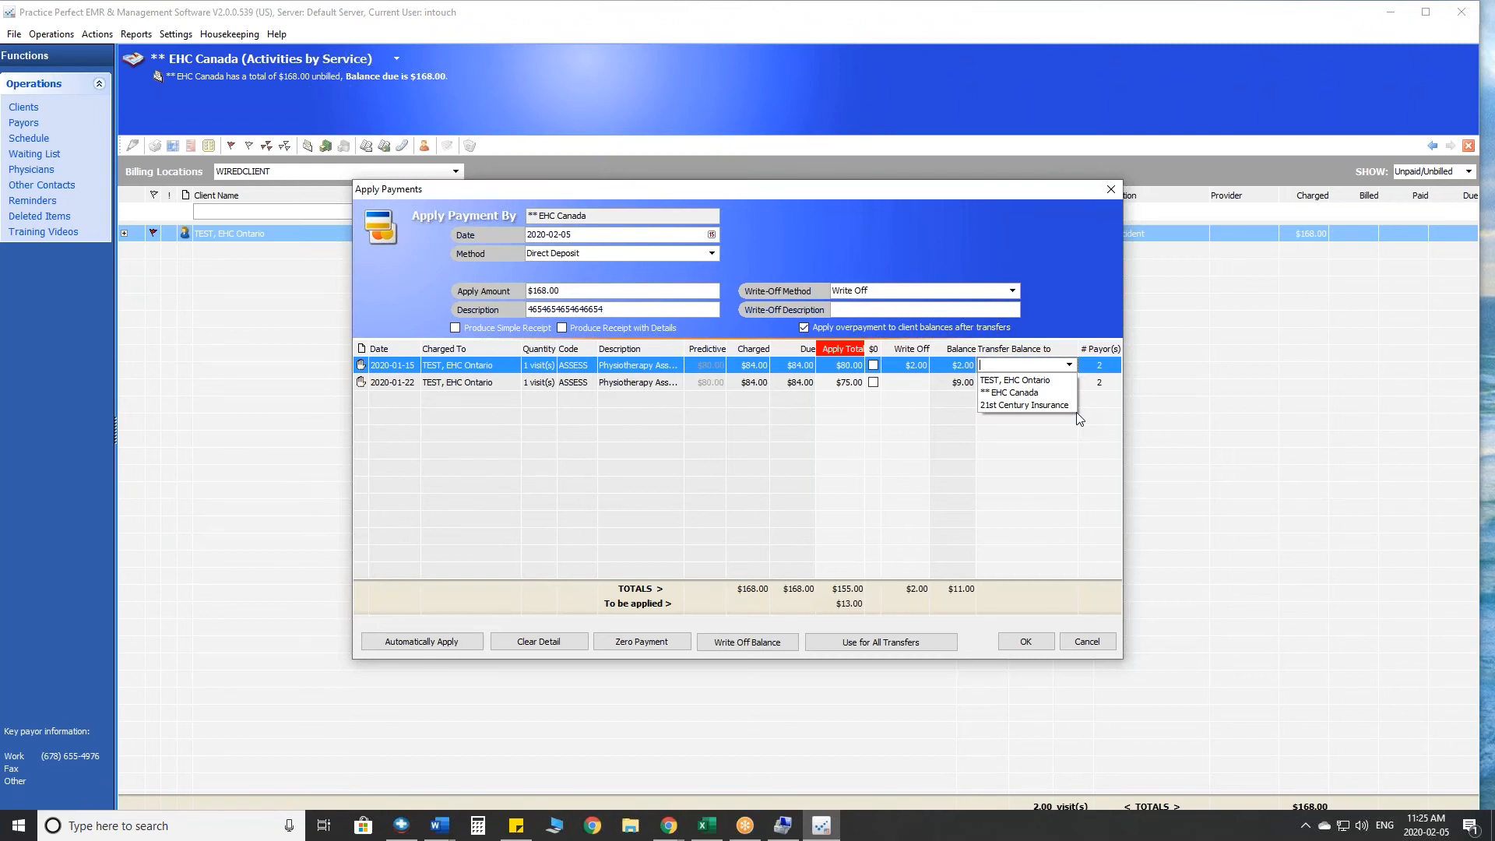
click(1039, 389)
click(1040, 384)
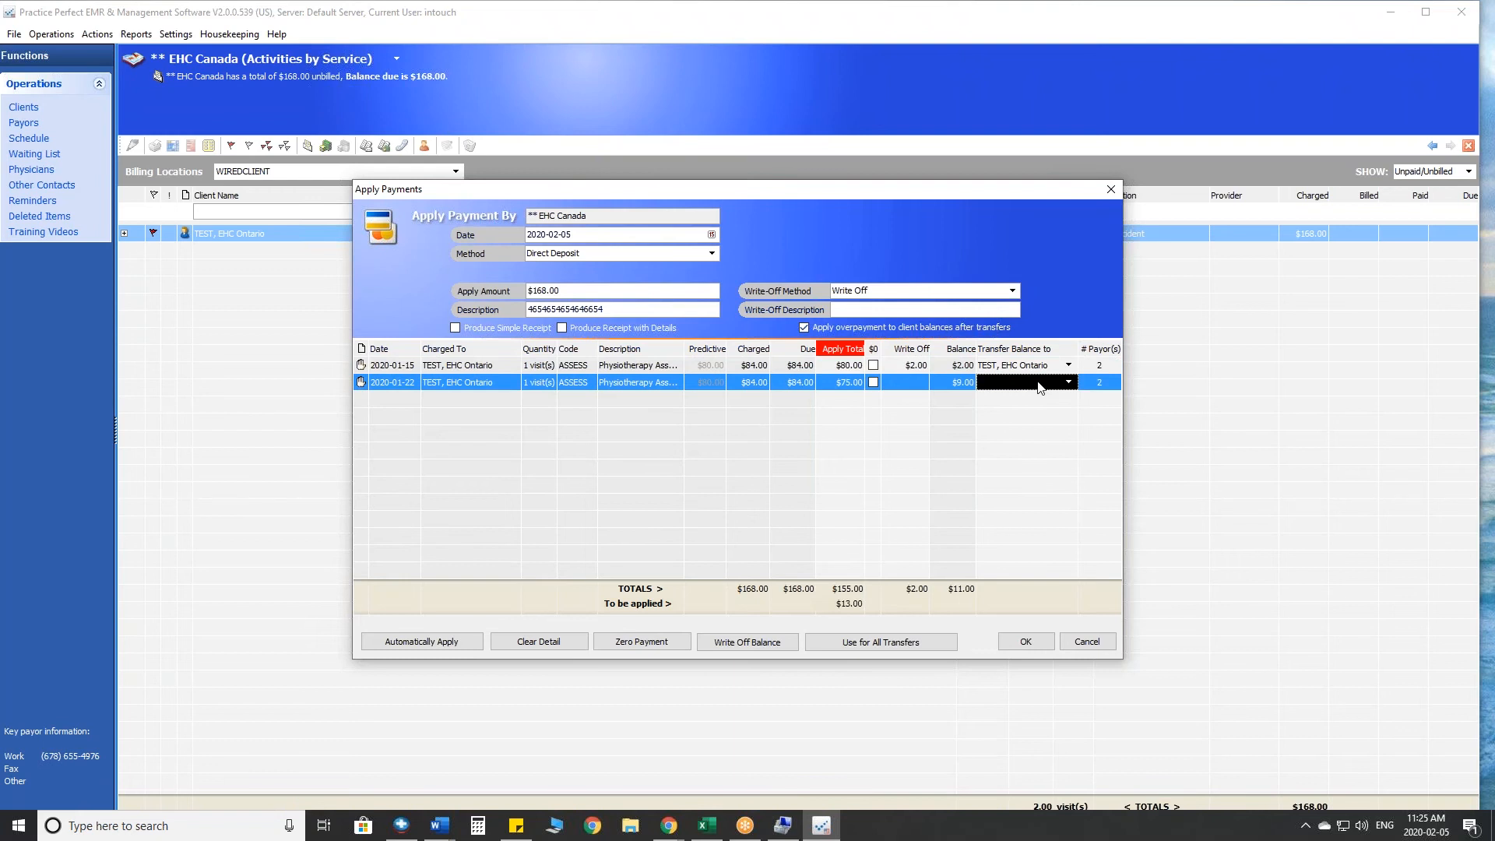
click(1459, 574)
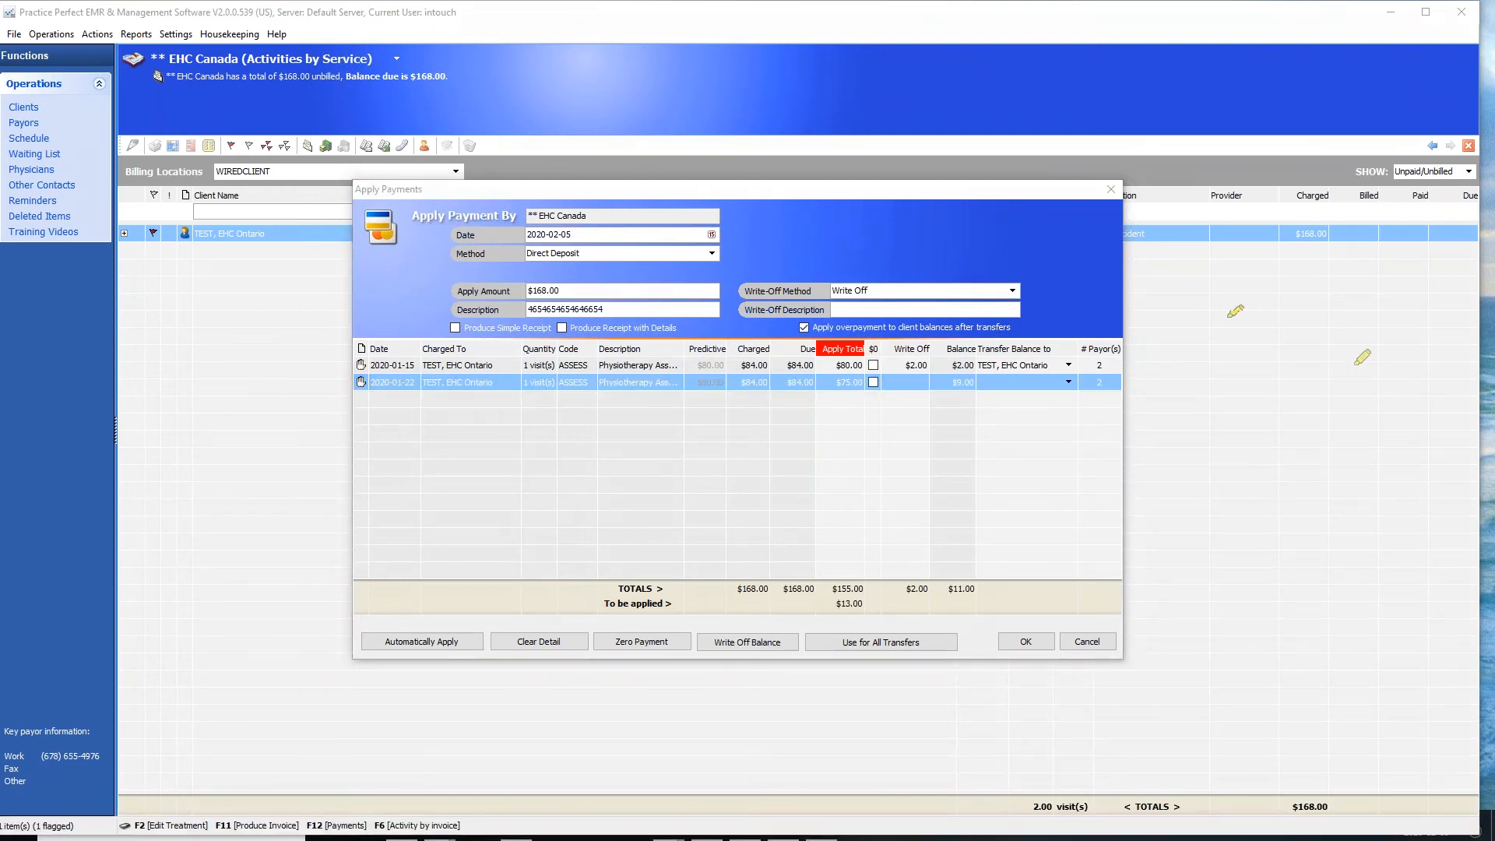
mouse_move(1157, 352)
mouse_down()
mouse_move(1093, 342)
mouse_move(1133, 406)
mouse_move(1146, 327)
mouse_up()
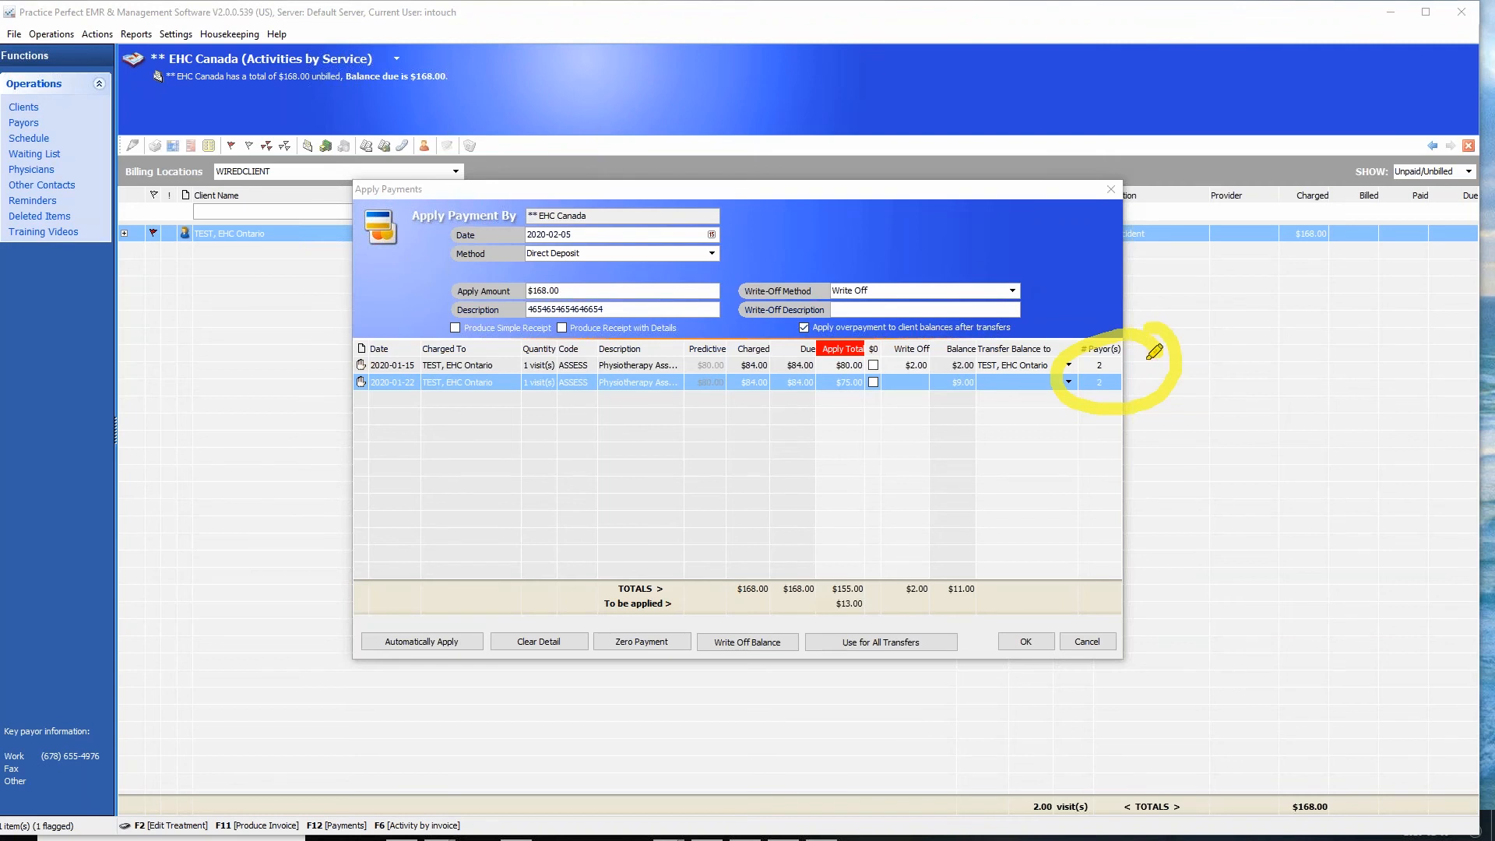
mouse_move(628, 205)
mouse_down()
mouse_move(618, 219)
mouse_move(545, 191)
mouse_up()
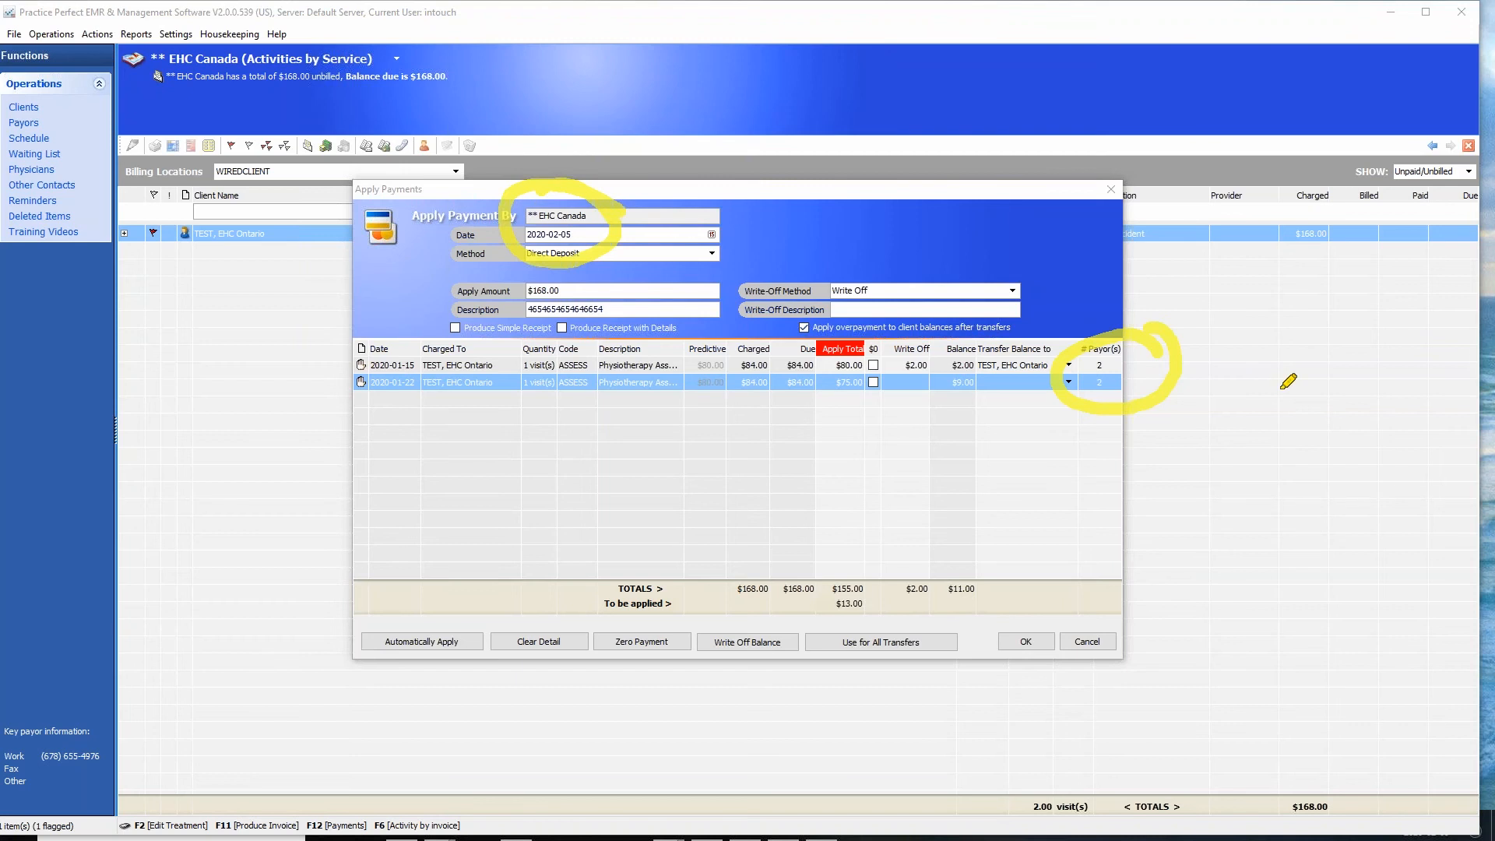
key(Escape)
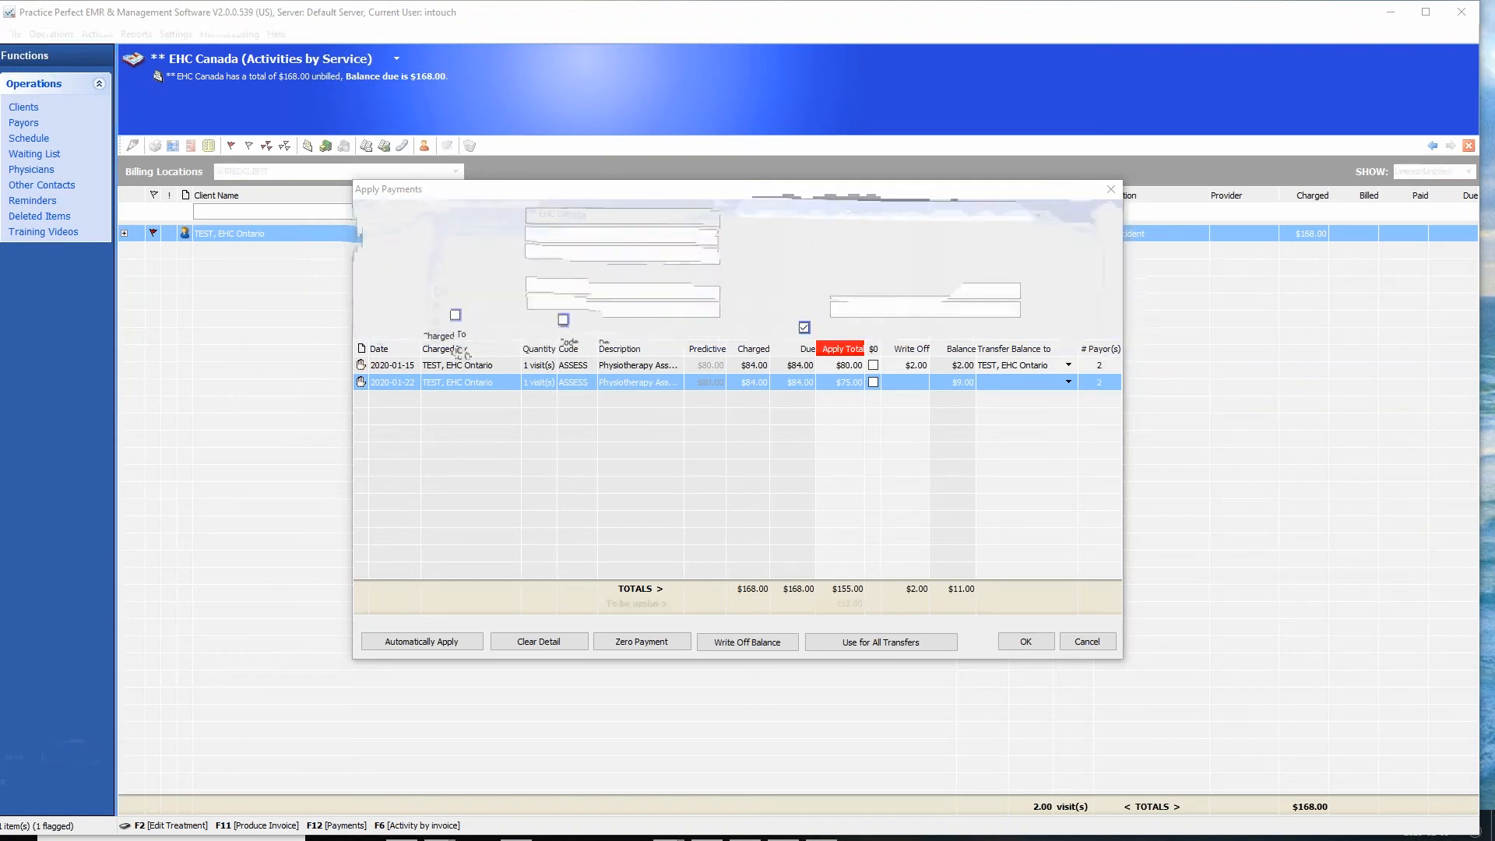
- Change the balance transfer of the 2020-01-15 charge to 21st Century Insurance
click(1068, 366)
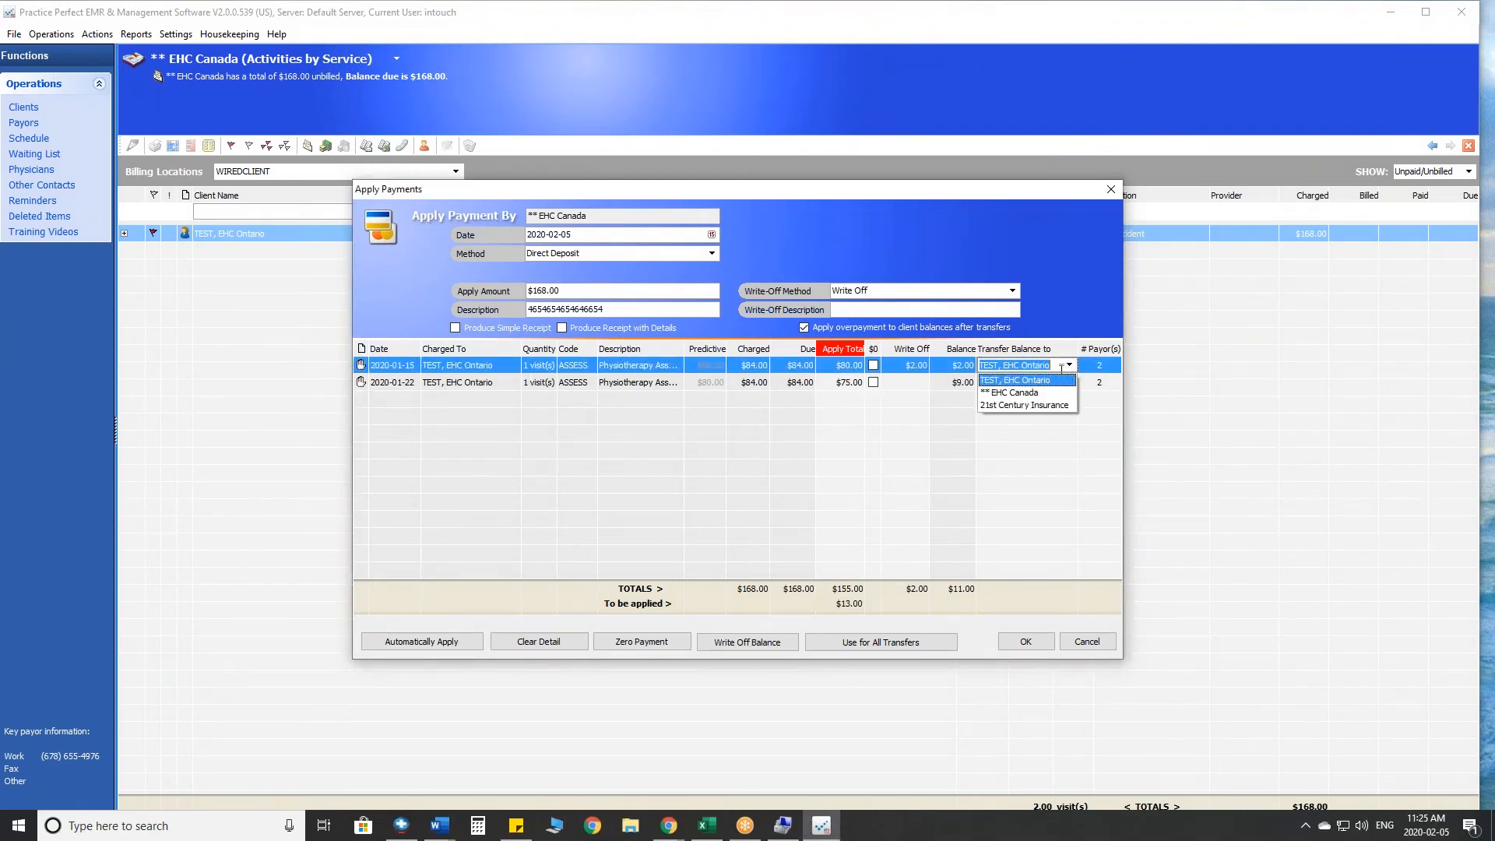
click(1043, 405)
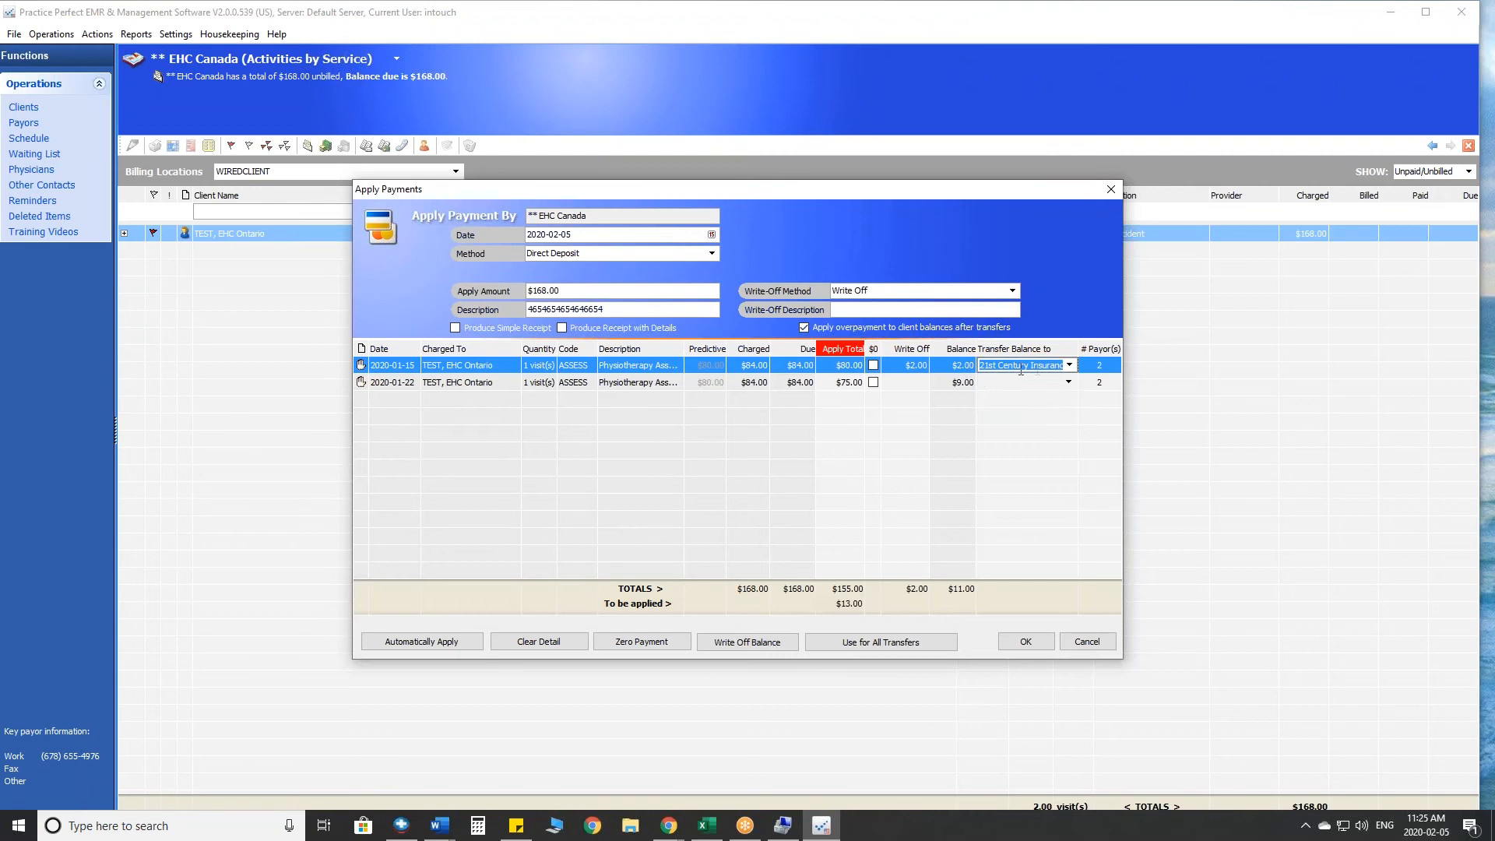
click(1069, 366)
click(1070, 367)
click(1070, 367)
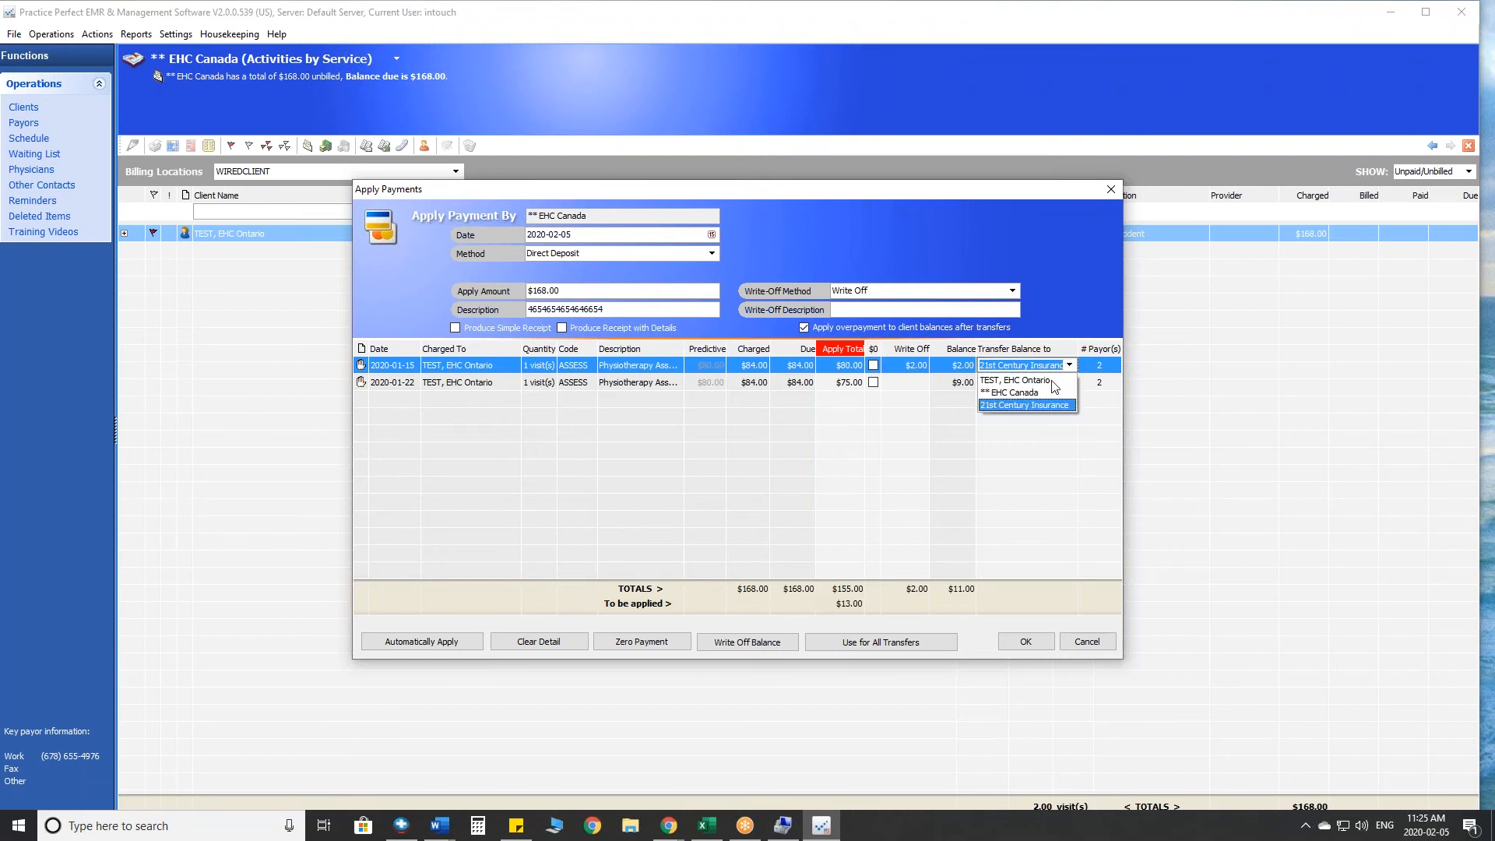
click(1158, 386)
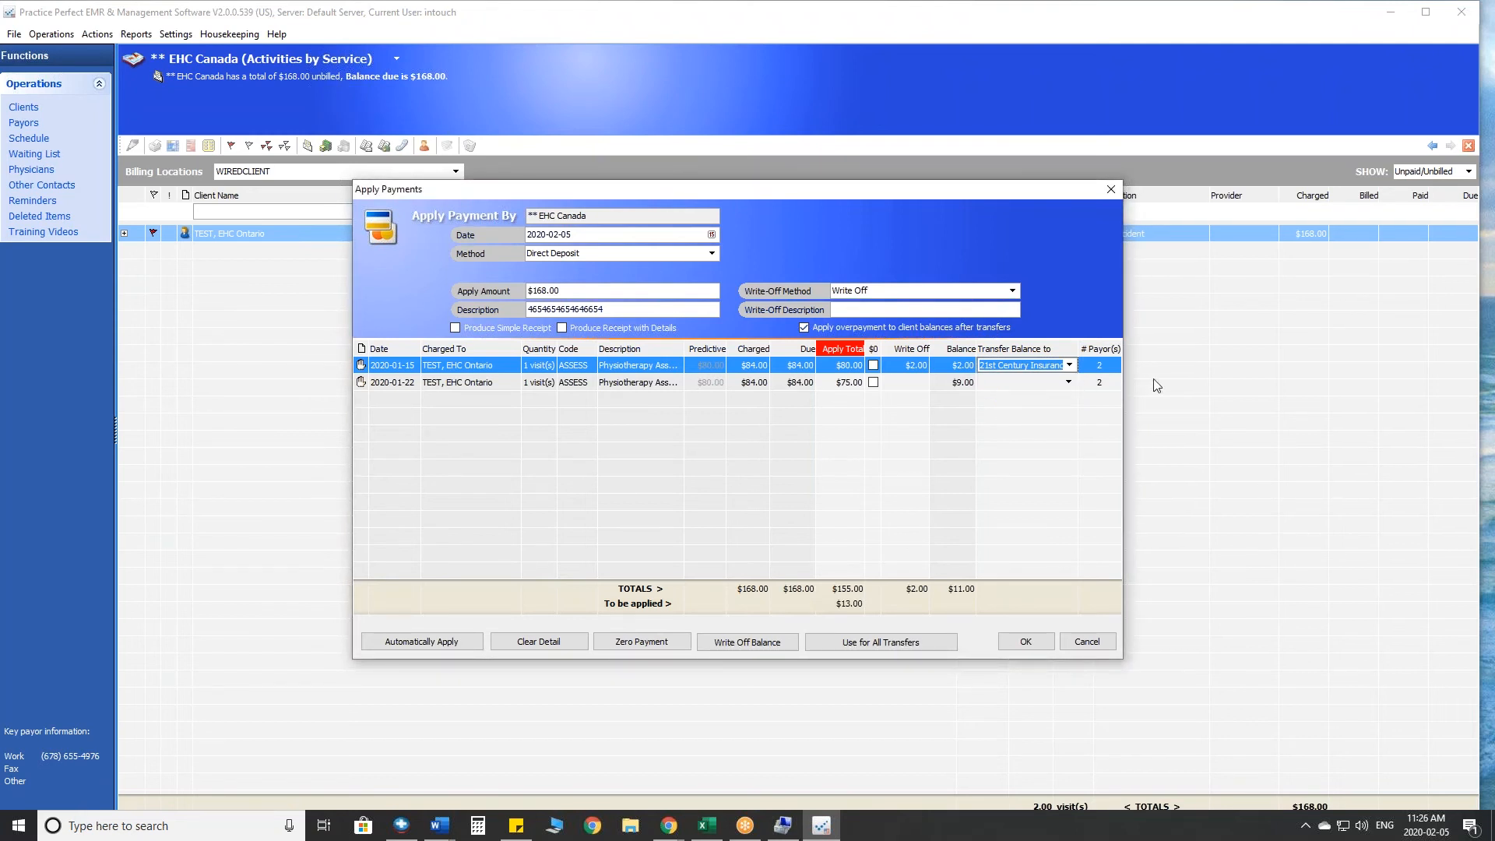
- Check the write-off and balance of the 2020-01-22 charge, and cancel the payment without applying it
click(922, 384)
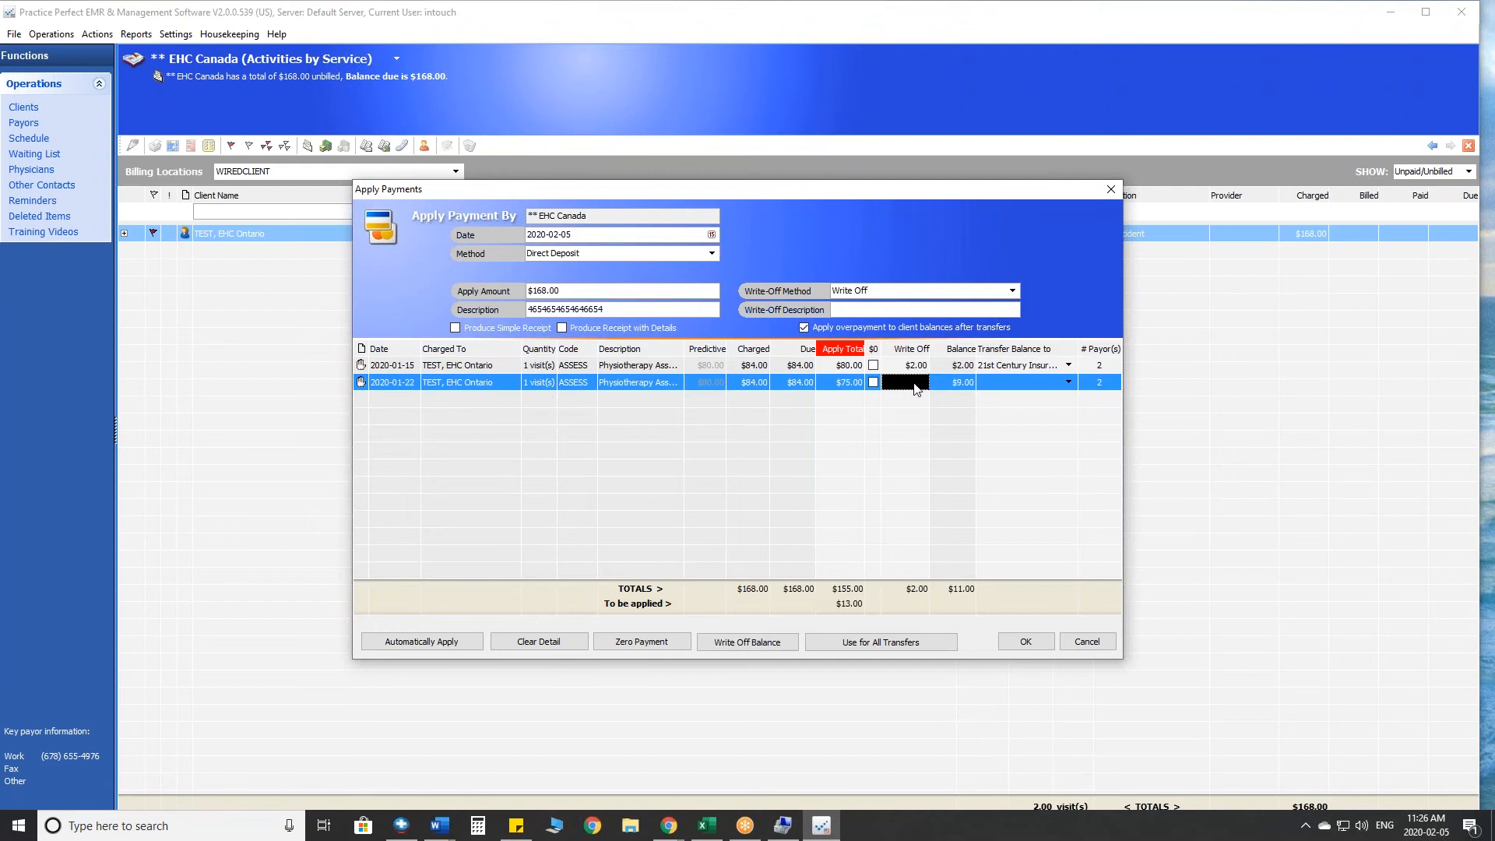
click(969, 384)
click(922, 384)
mouse_move(809, 622)
mouse_down()
mouse_move(747, 615)
mouse_move(697, 653)
mouse_move(788, 652)
mouse_move(802, 621)
mouse_up()
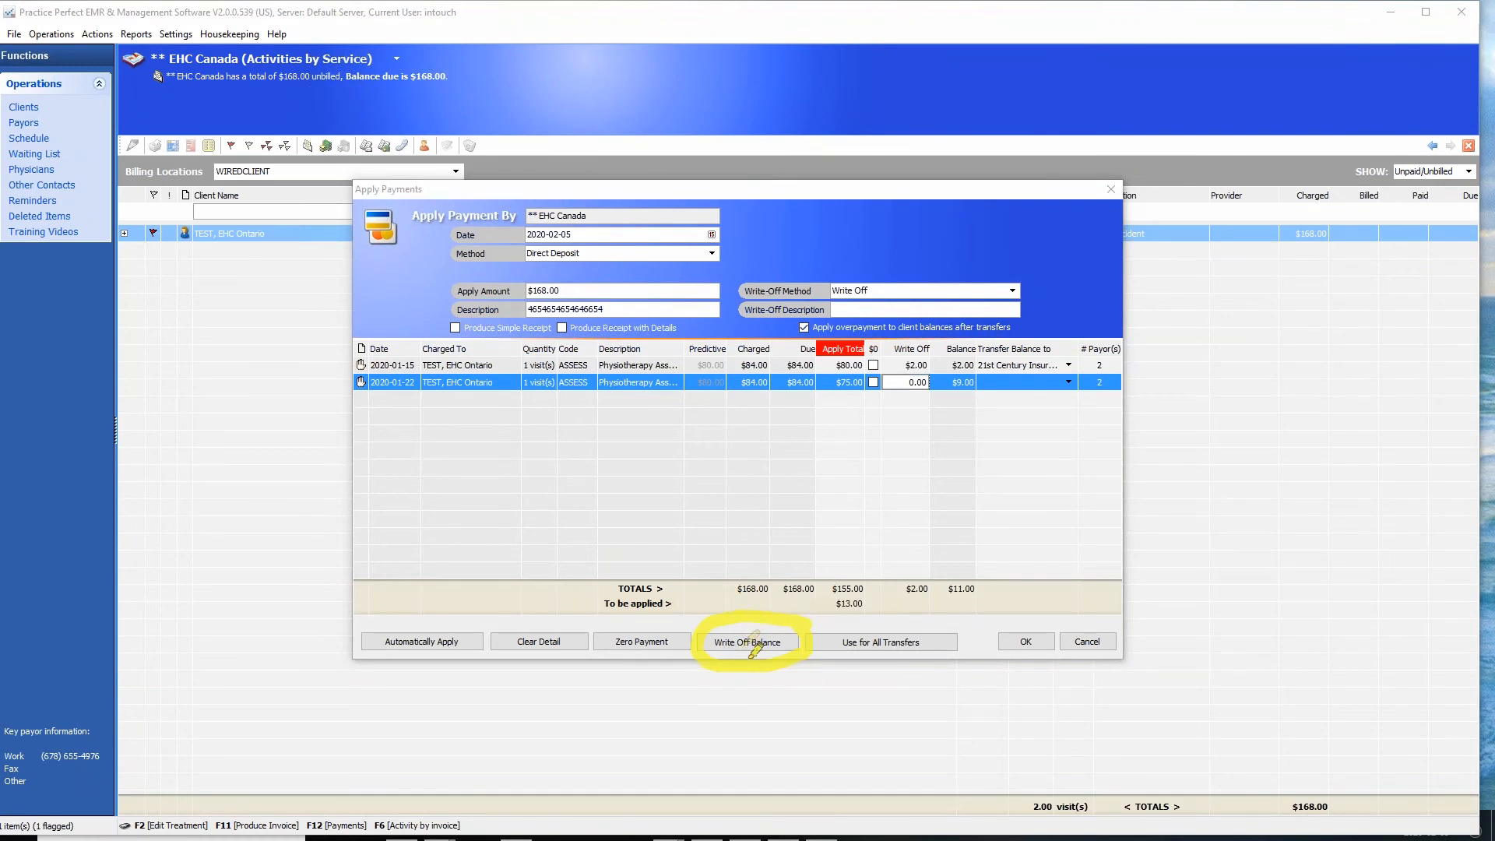
mouse_move(966, 362)
mouse_down()
mouse_move(936, 380)
mouse_move(951, 522)
mouse_up()
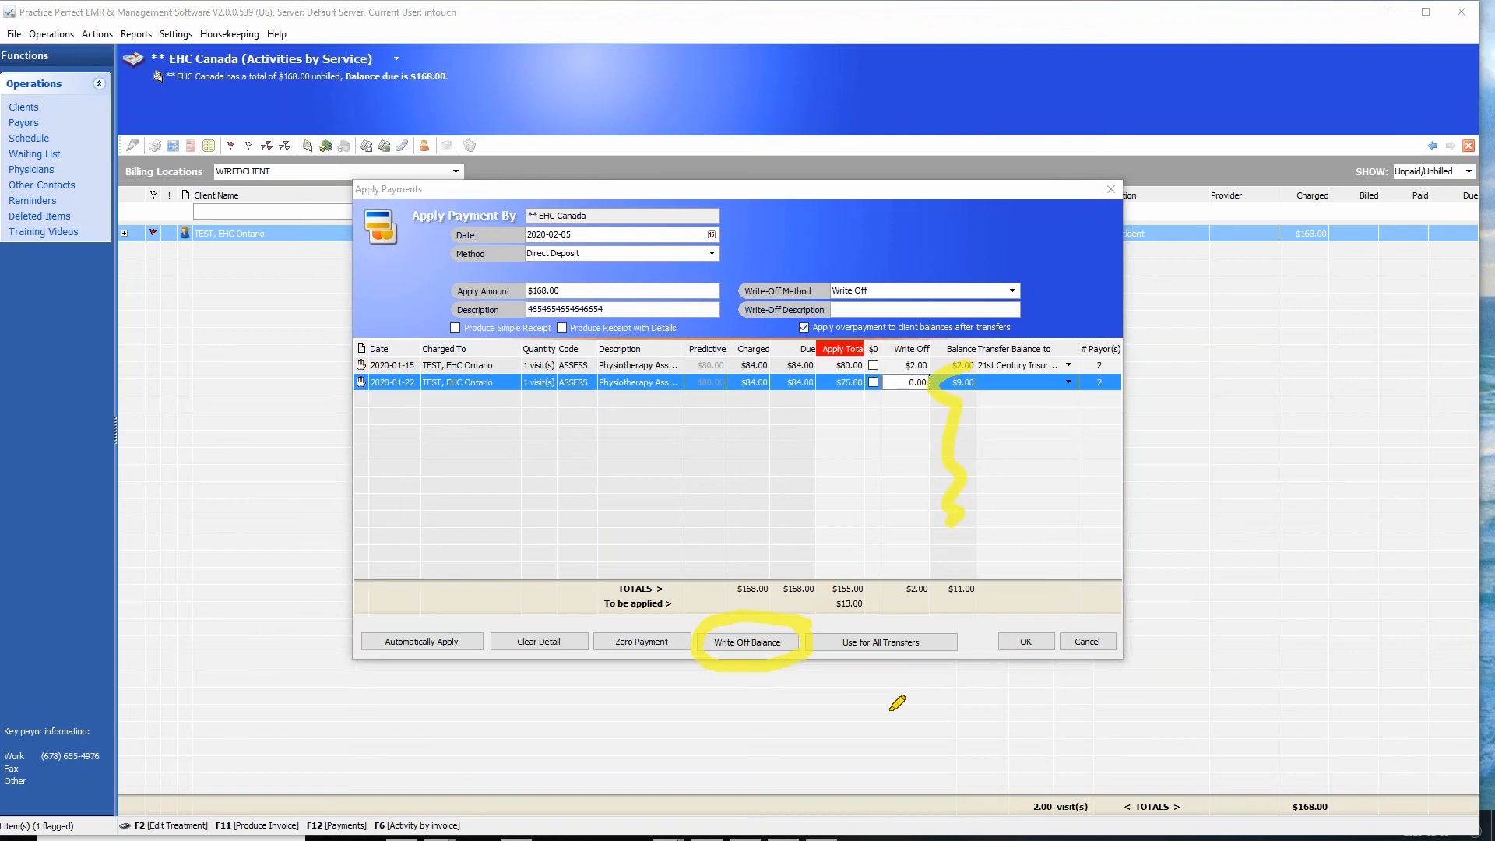
click(1310, 696)
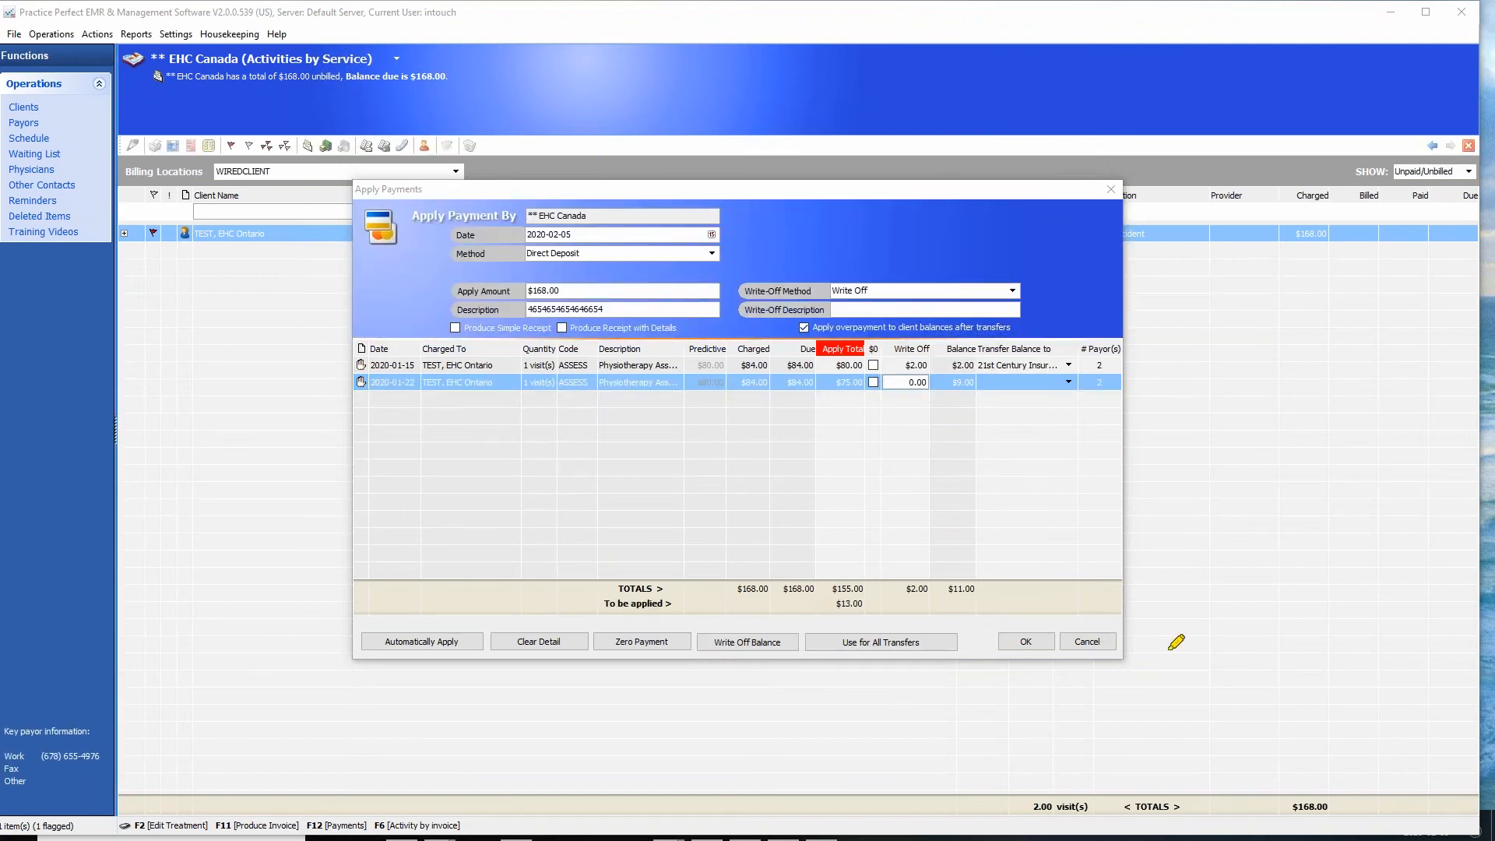
click(1092, 643)
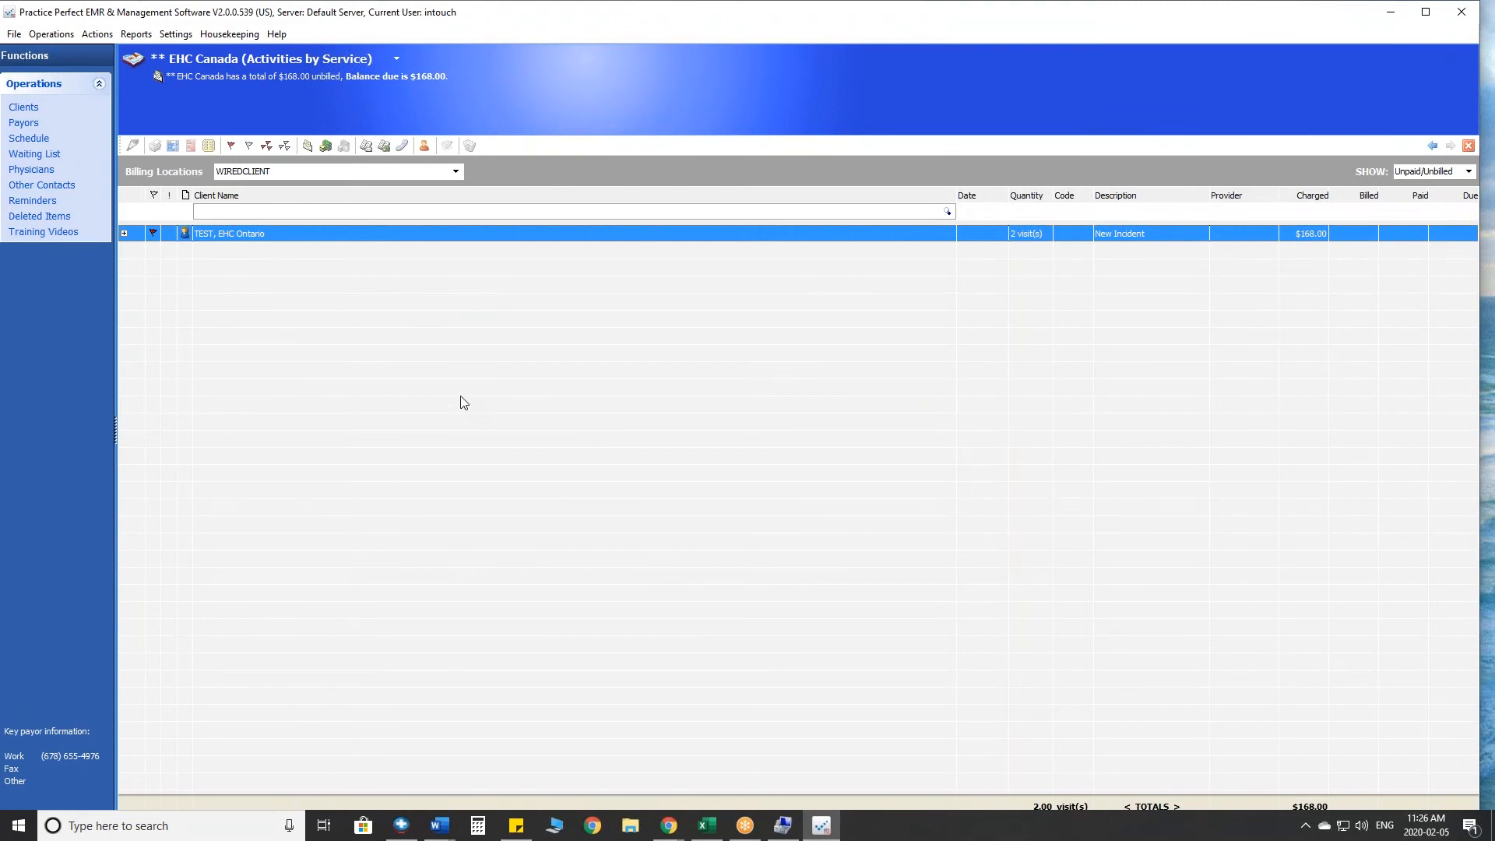
- Reopen the payment for the flagged activities and set the 2020-01-15 charge's balance transfer to TEST, EHC Ontario
click(326, 145)
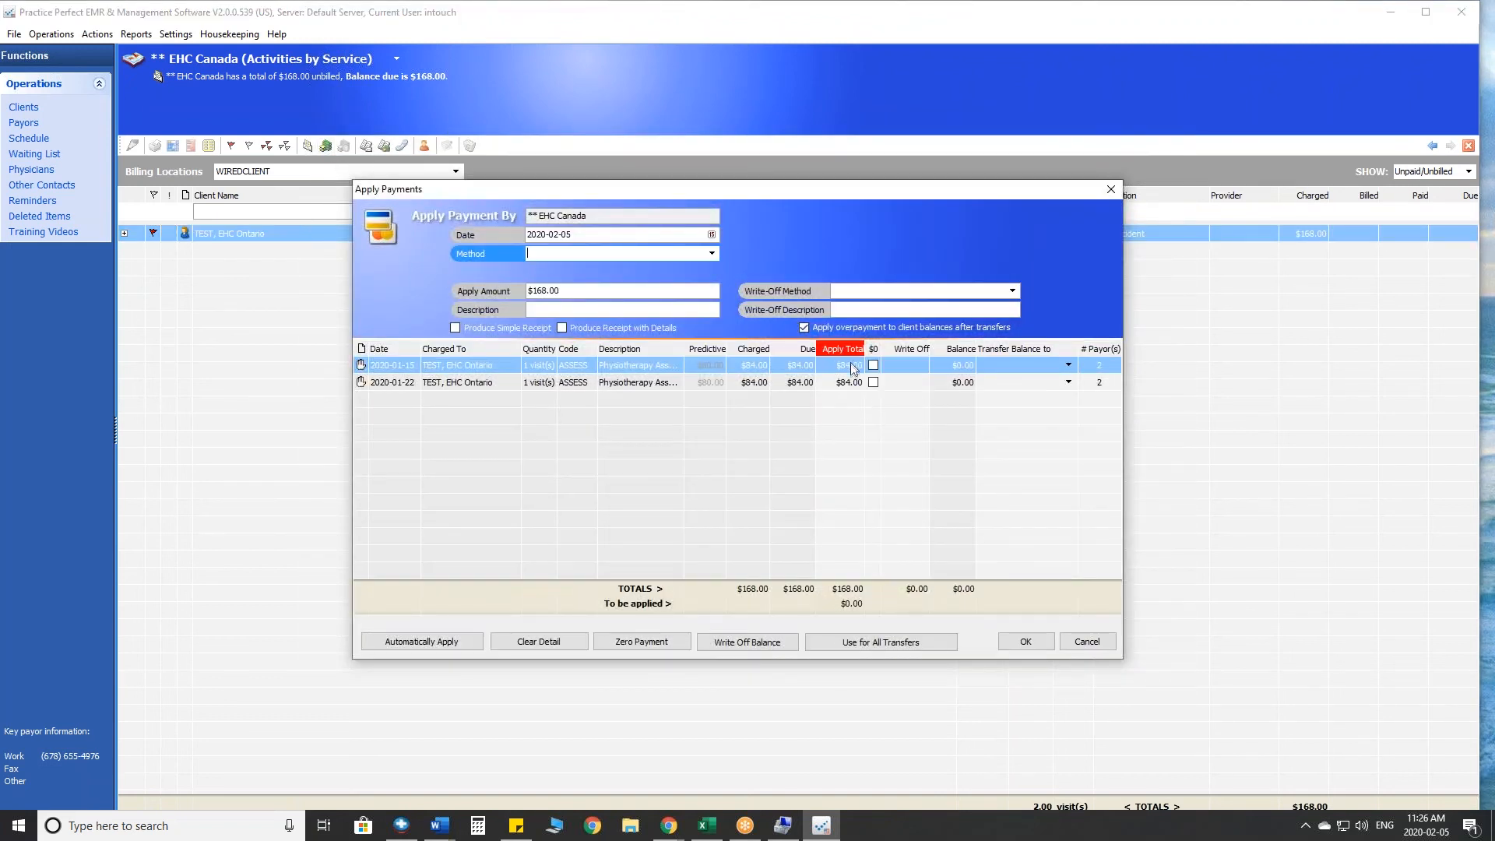
click(852, 366)
click(964, 368)
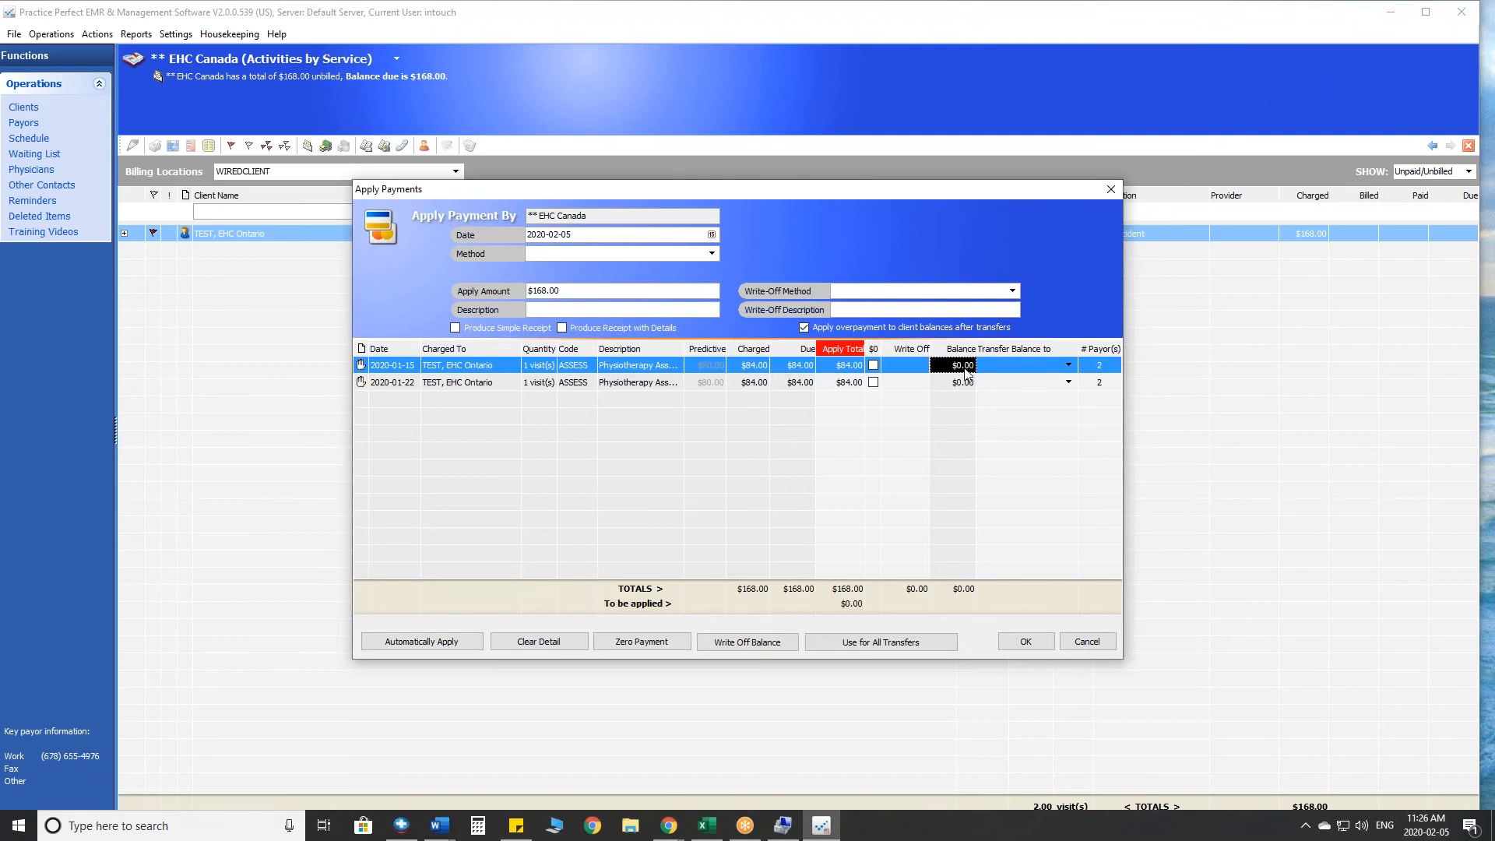
click(1068, 366)
click(1024, 389)
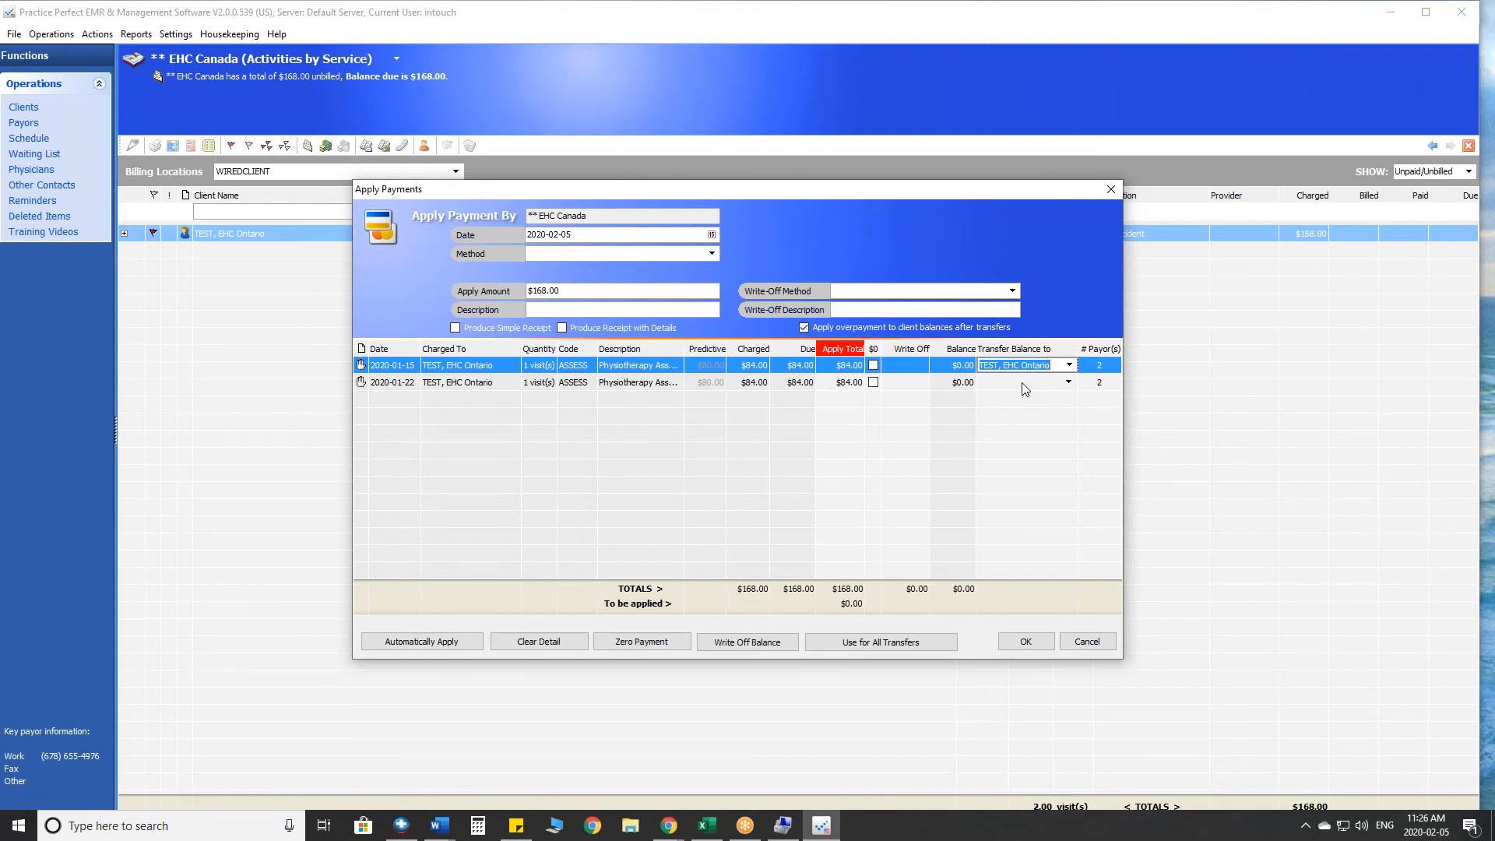
click(909, 369)
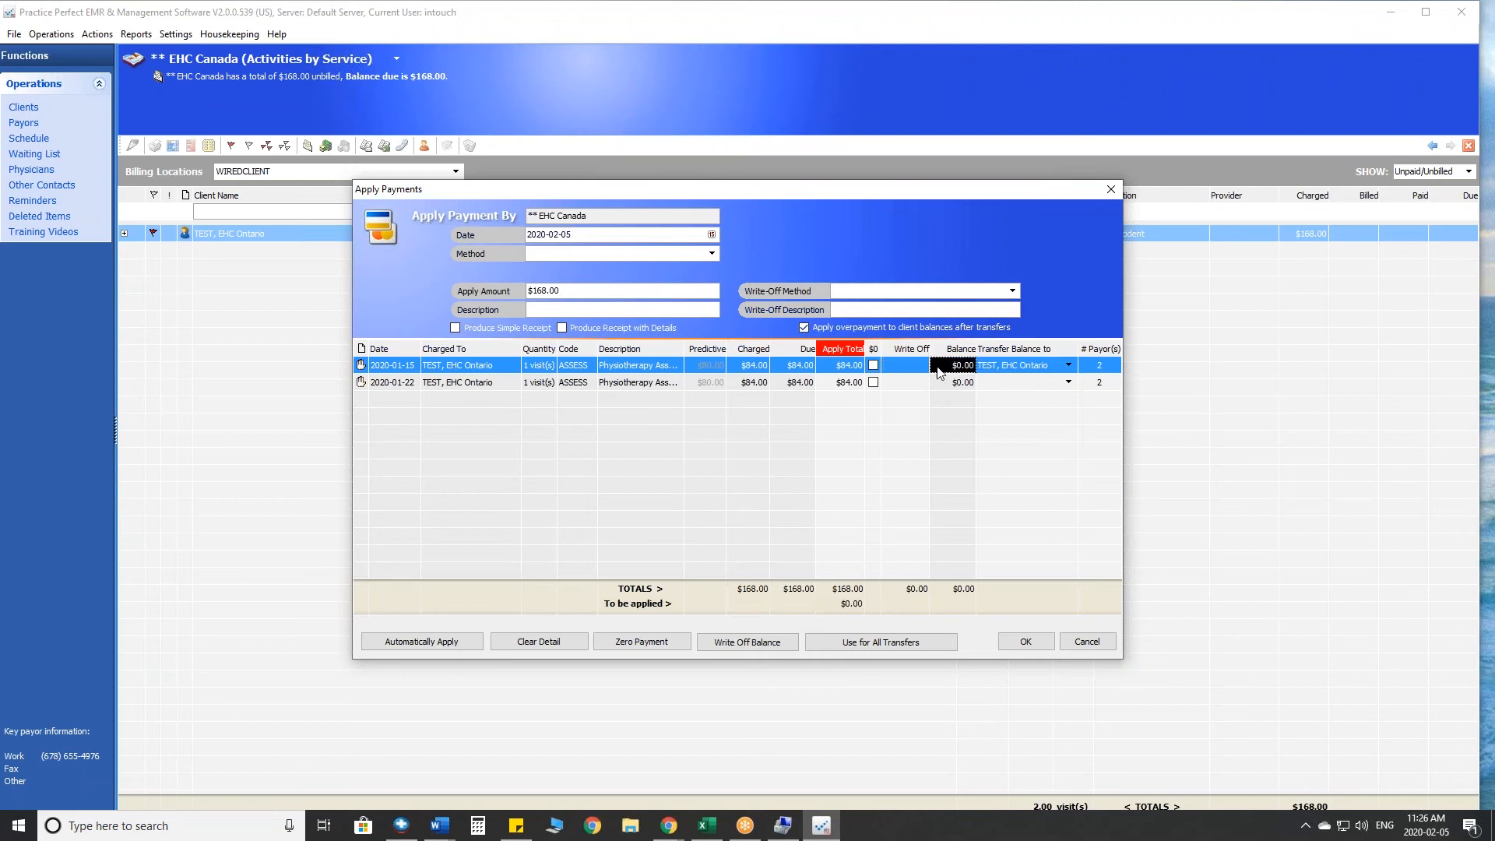
- Cancel the EHC Canada payment without applying it and return to the schedule
click(983, 366)
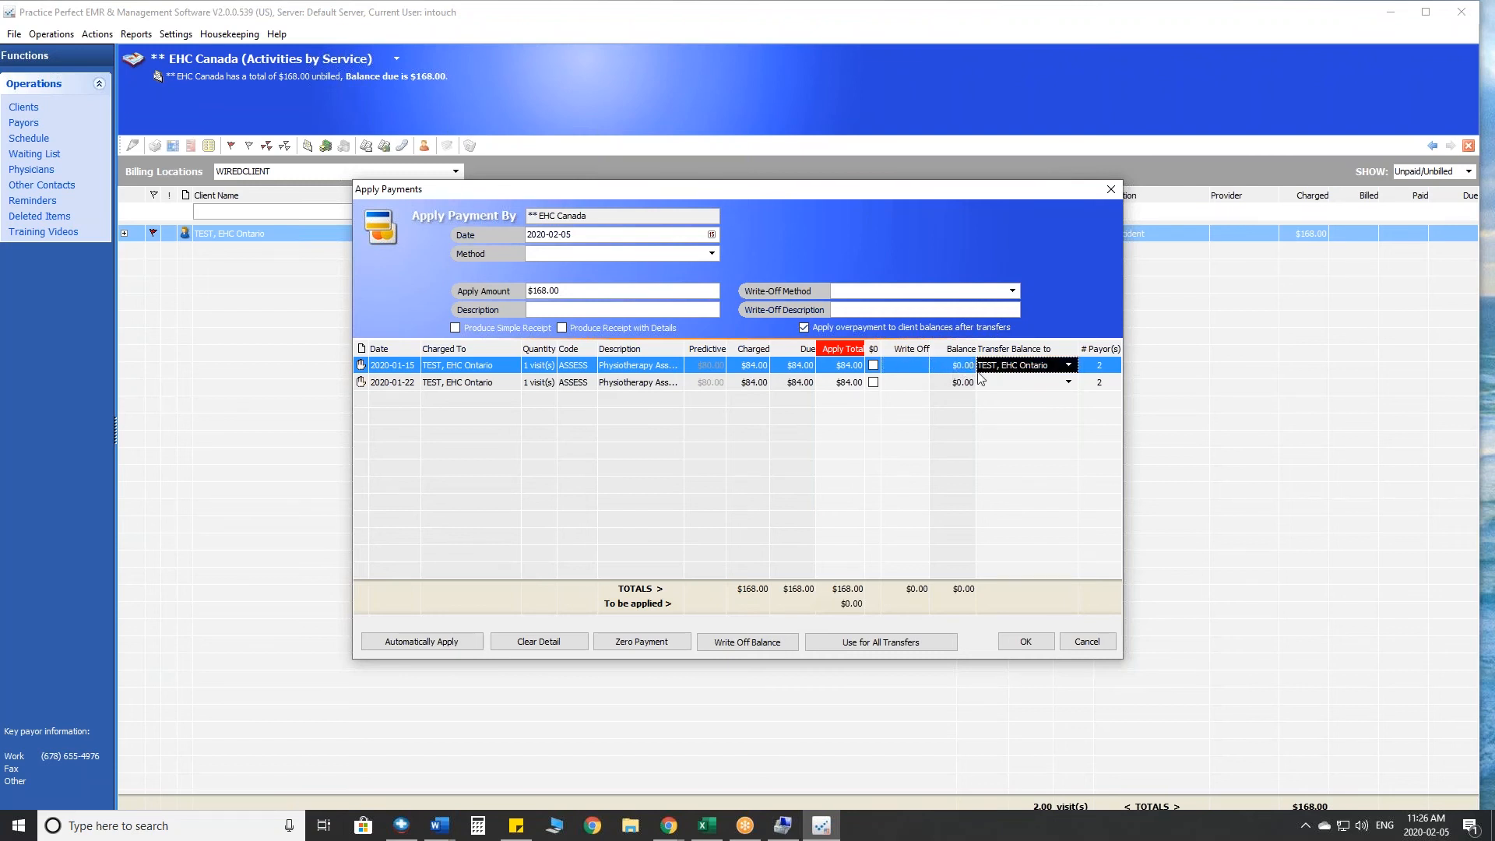
click(1107, 647)
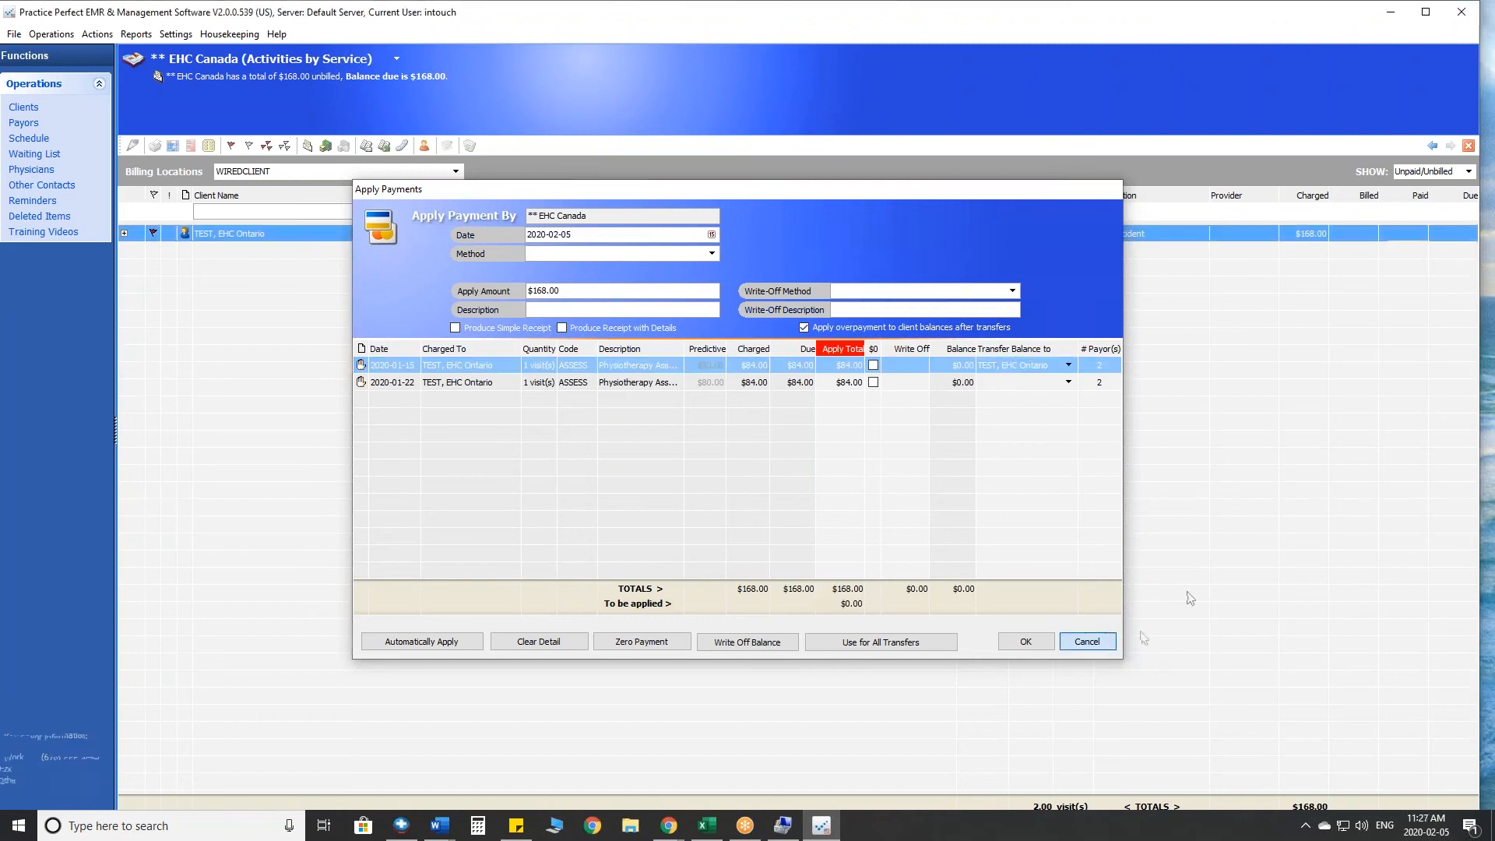
click(31, 139)
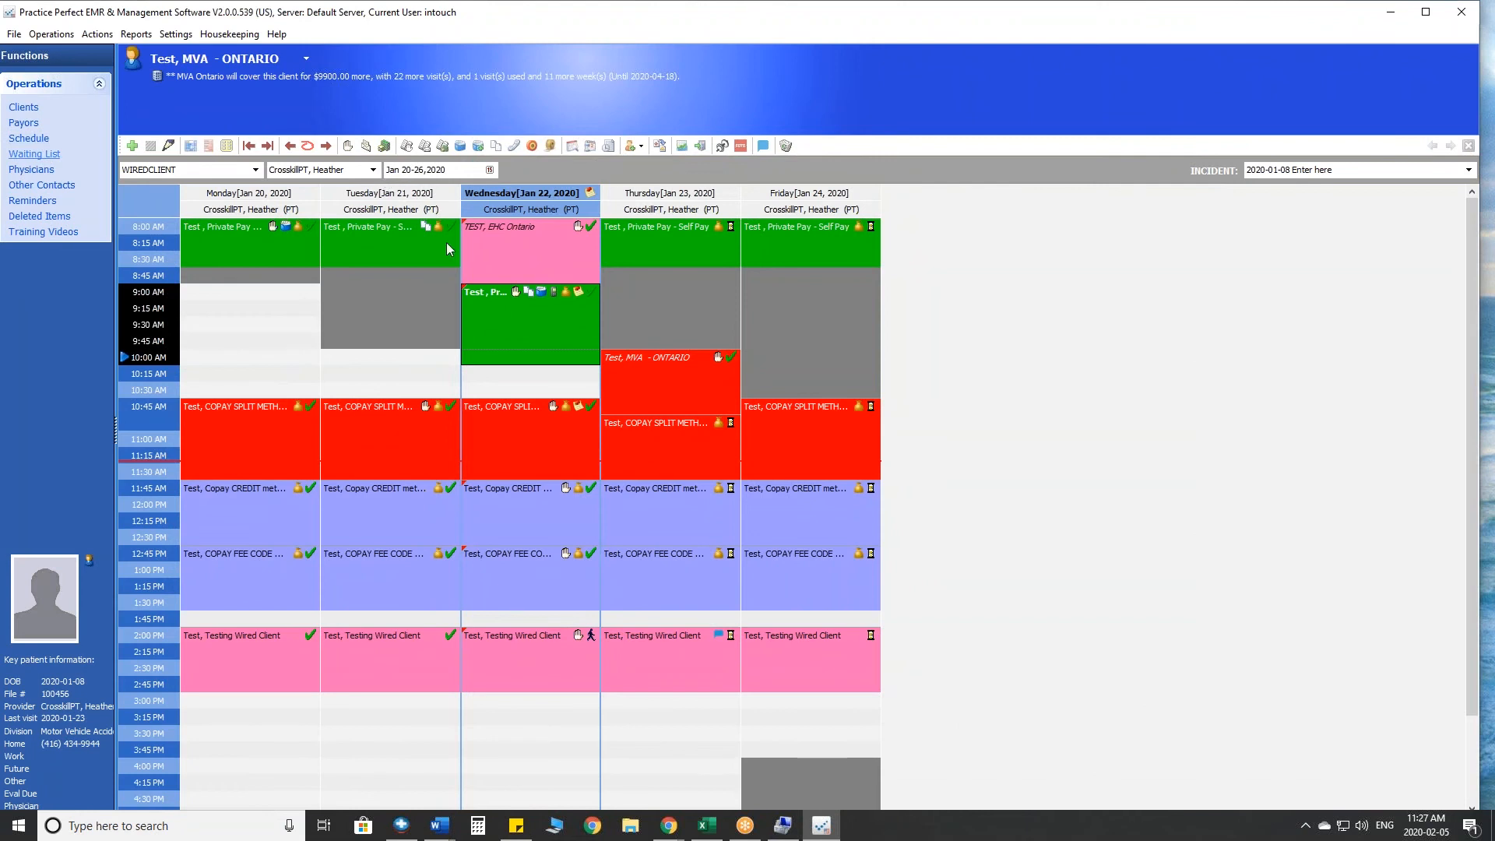
- Open the activities of Test, COPAY SPLIT METHOD from the January 22 appointment and flag the 2020-01-21, 2020-01-17 and 2020-01-15 charges
click(518, 434)
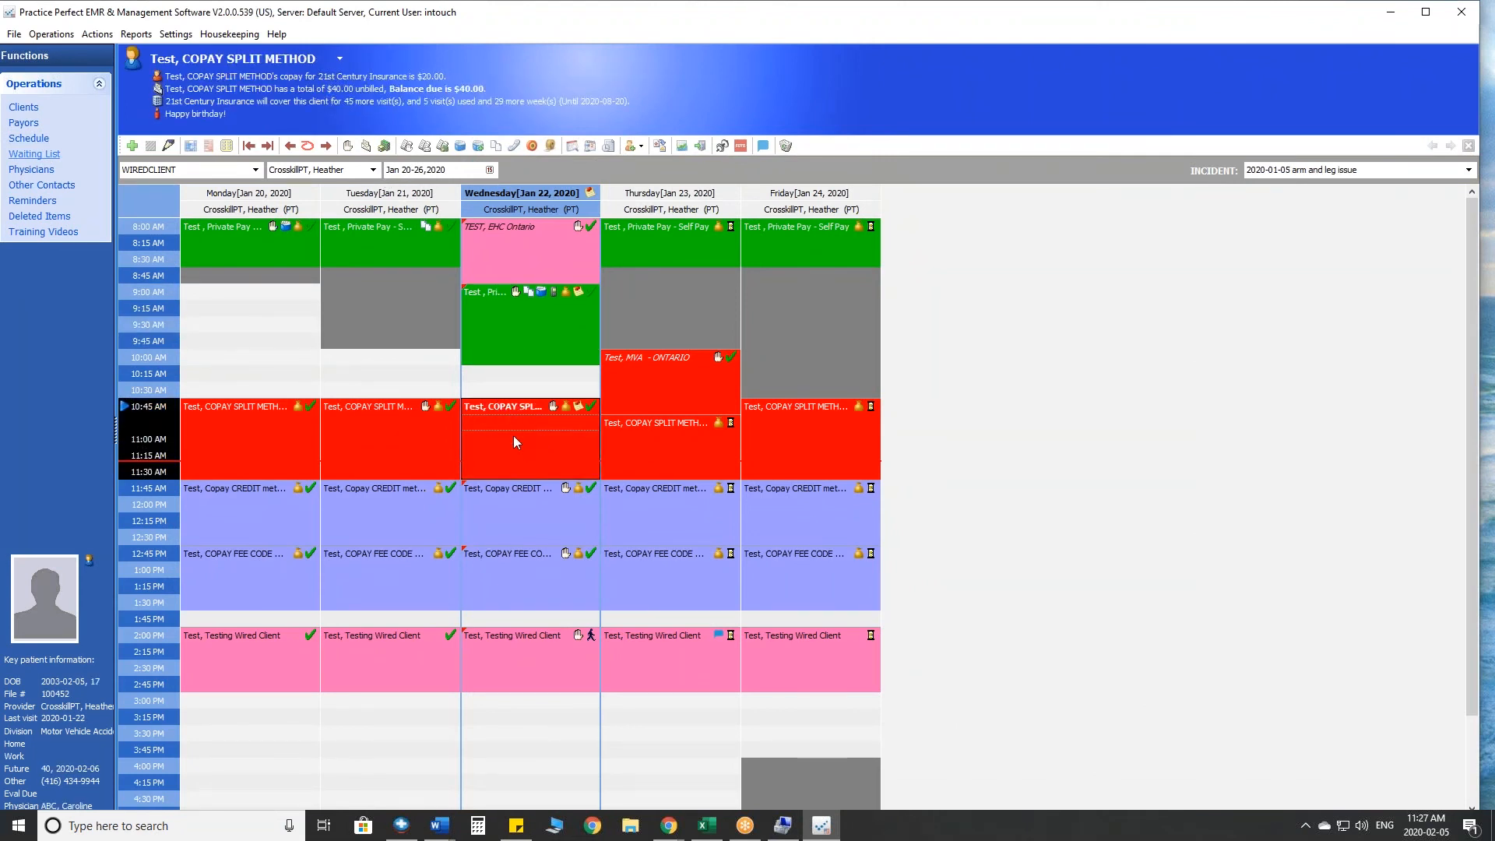
click(407, 148)
click(140, 226)
click(139, 244)
click(139, 261)
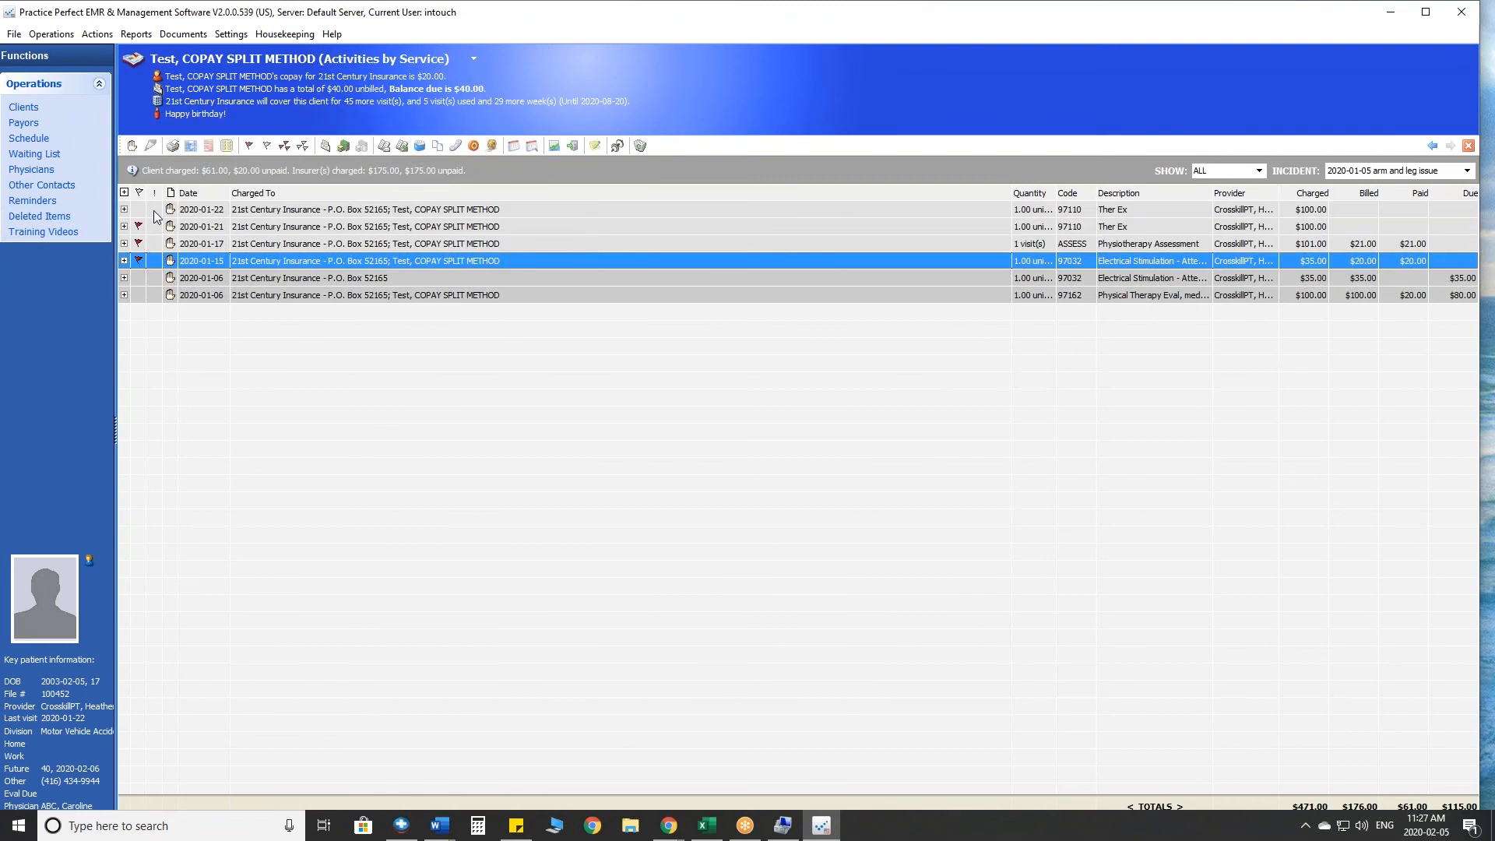
- Open a payment for the flagged activities, review the 21st Century Insurance charges, and cancel it without applying
click(343, 146)
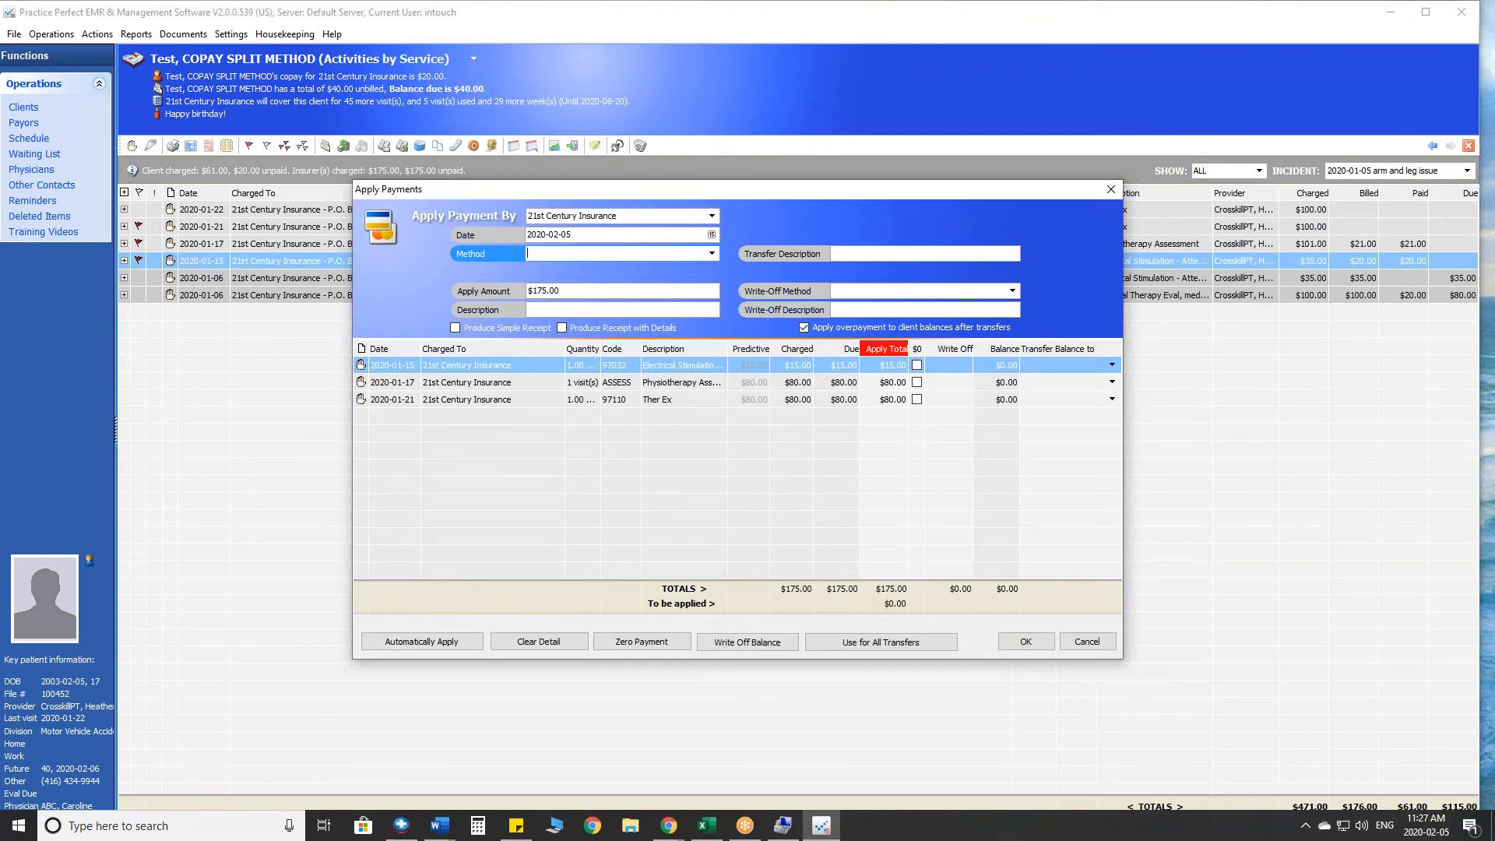
mouse_move(537, 335)
mouse_down()
mouse_move(451, 413)
mouse_move(443, 308)
mouse_move(355, 125)
mouse_move(432, 78)
mouse_up()
mouse_move(363, 39)
mouse_down()
mouse_move(159, 124)
mouse_move(389, 133)
mouse_up()
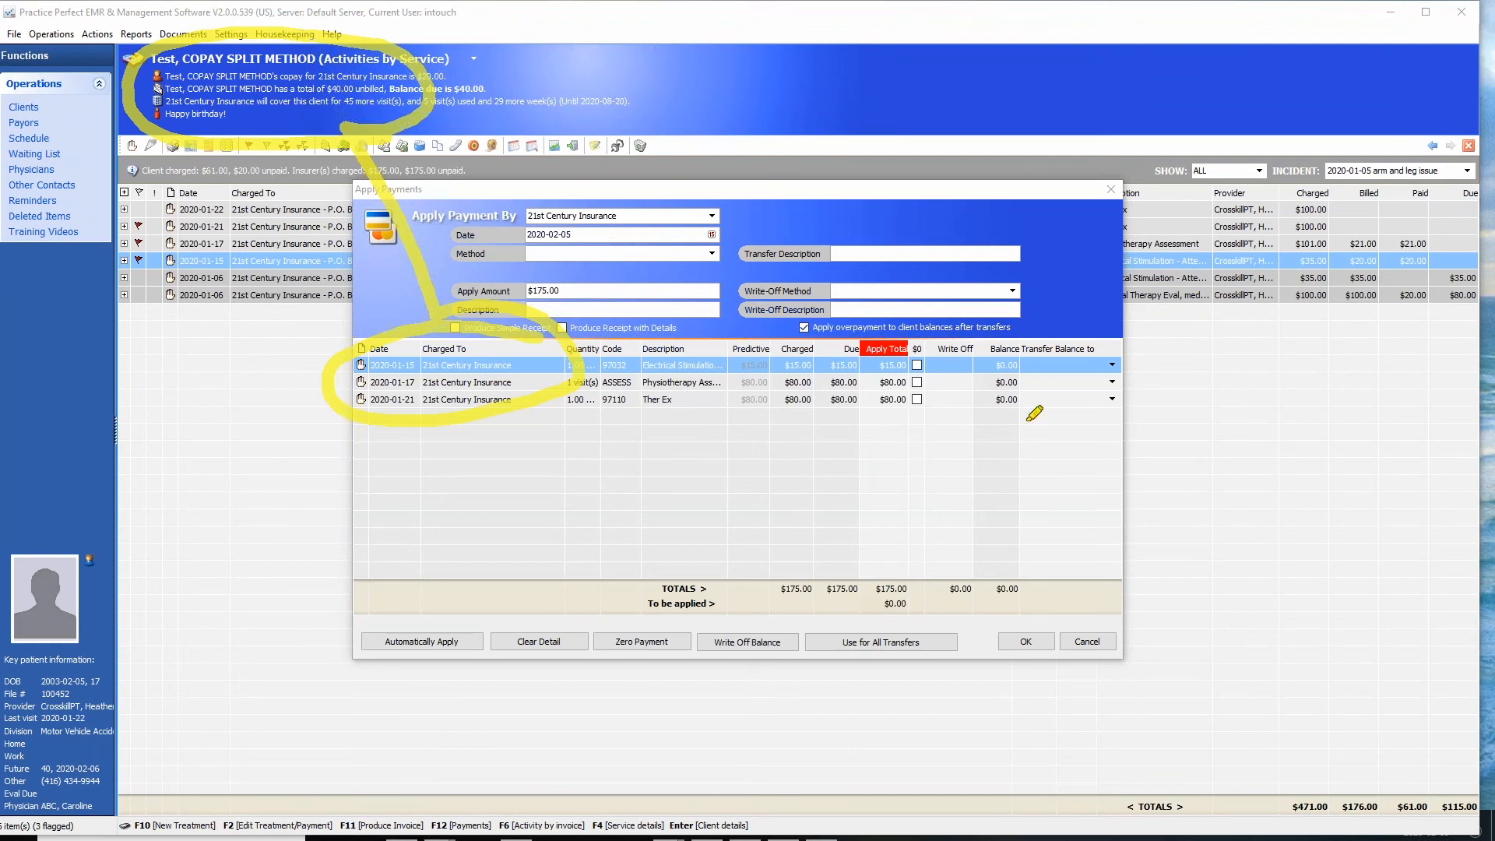
key(Escape)
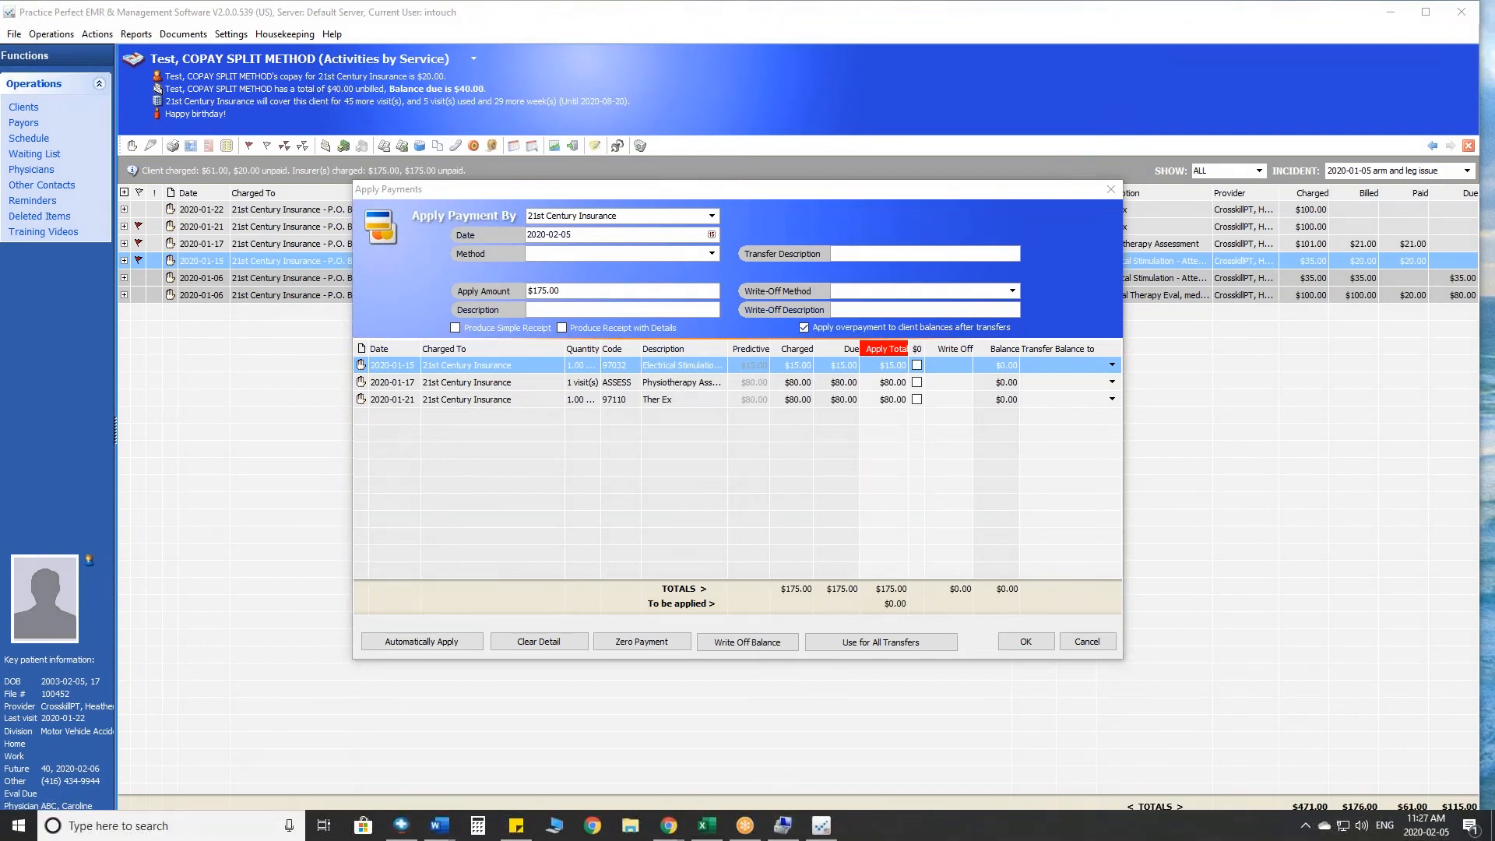
click(1085, 642)
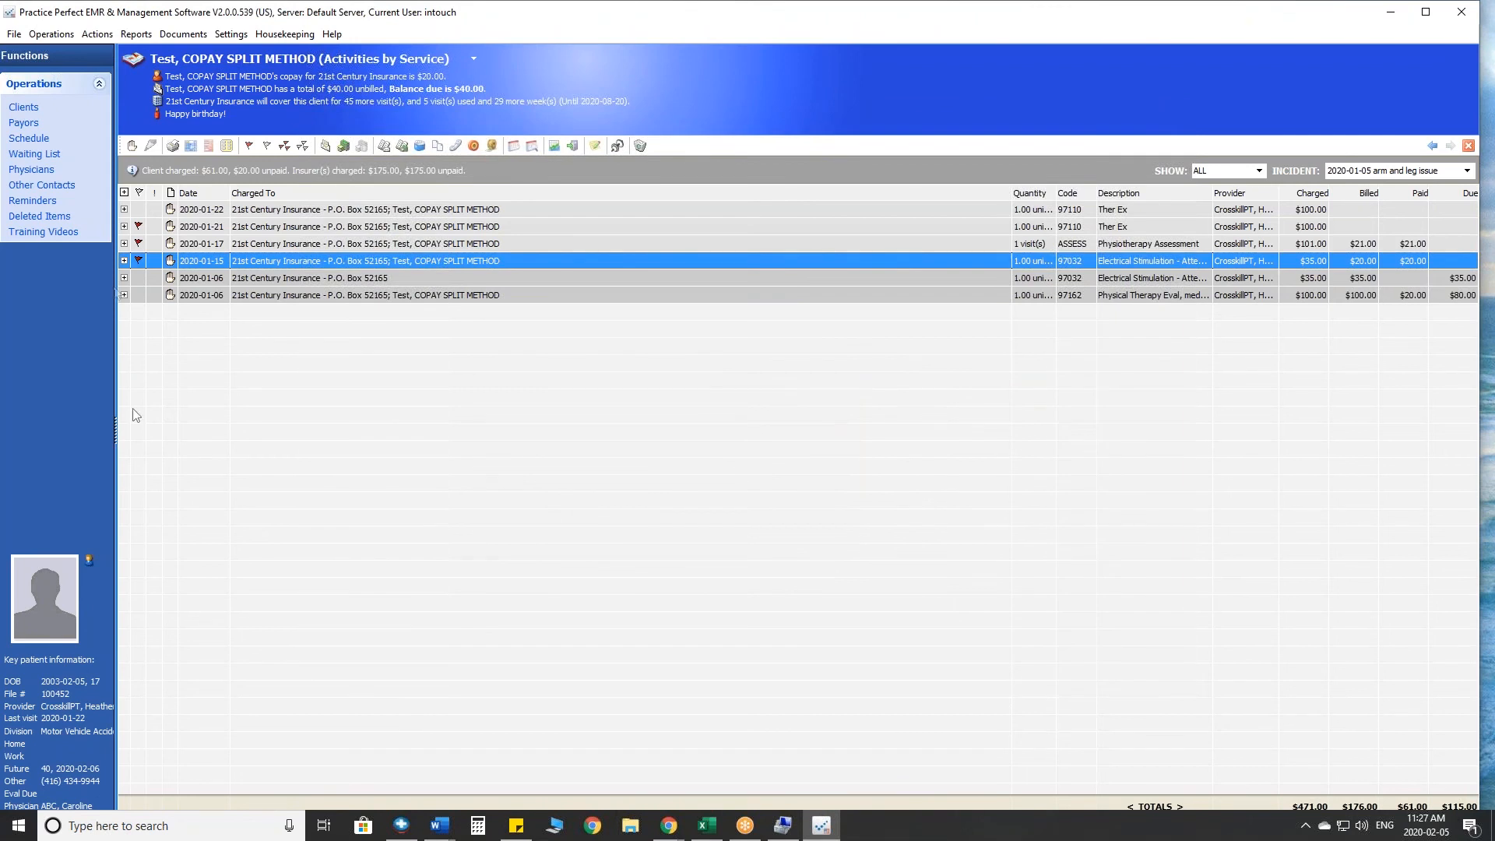
- Return to the schedule and select the 10:45 AM Test, COPAY SPLIT METHOD appointment on Wednesday, January 22
click(29, 139)
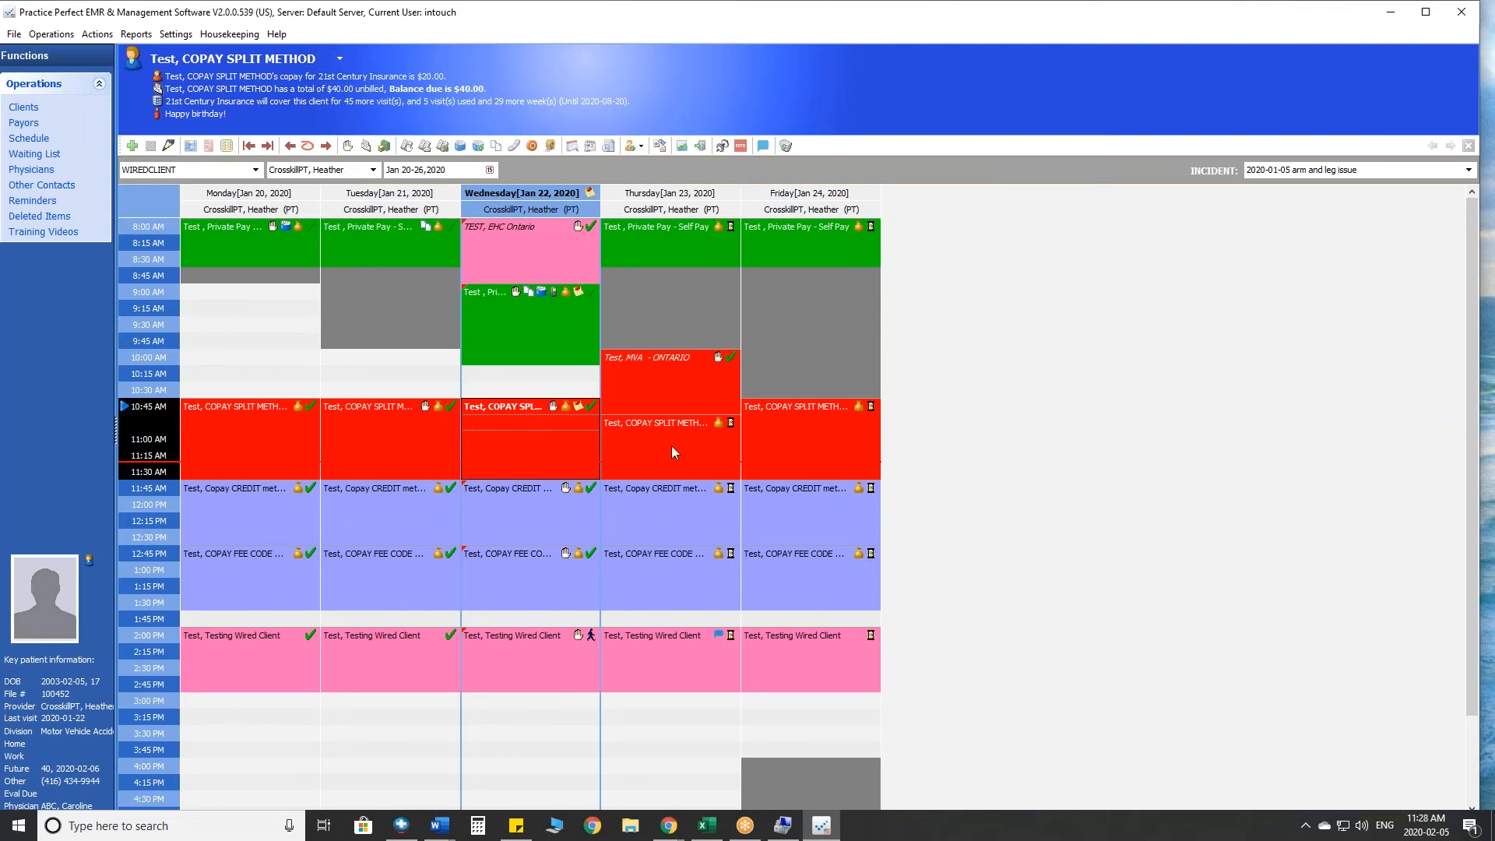
click(336, 375)
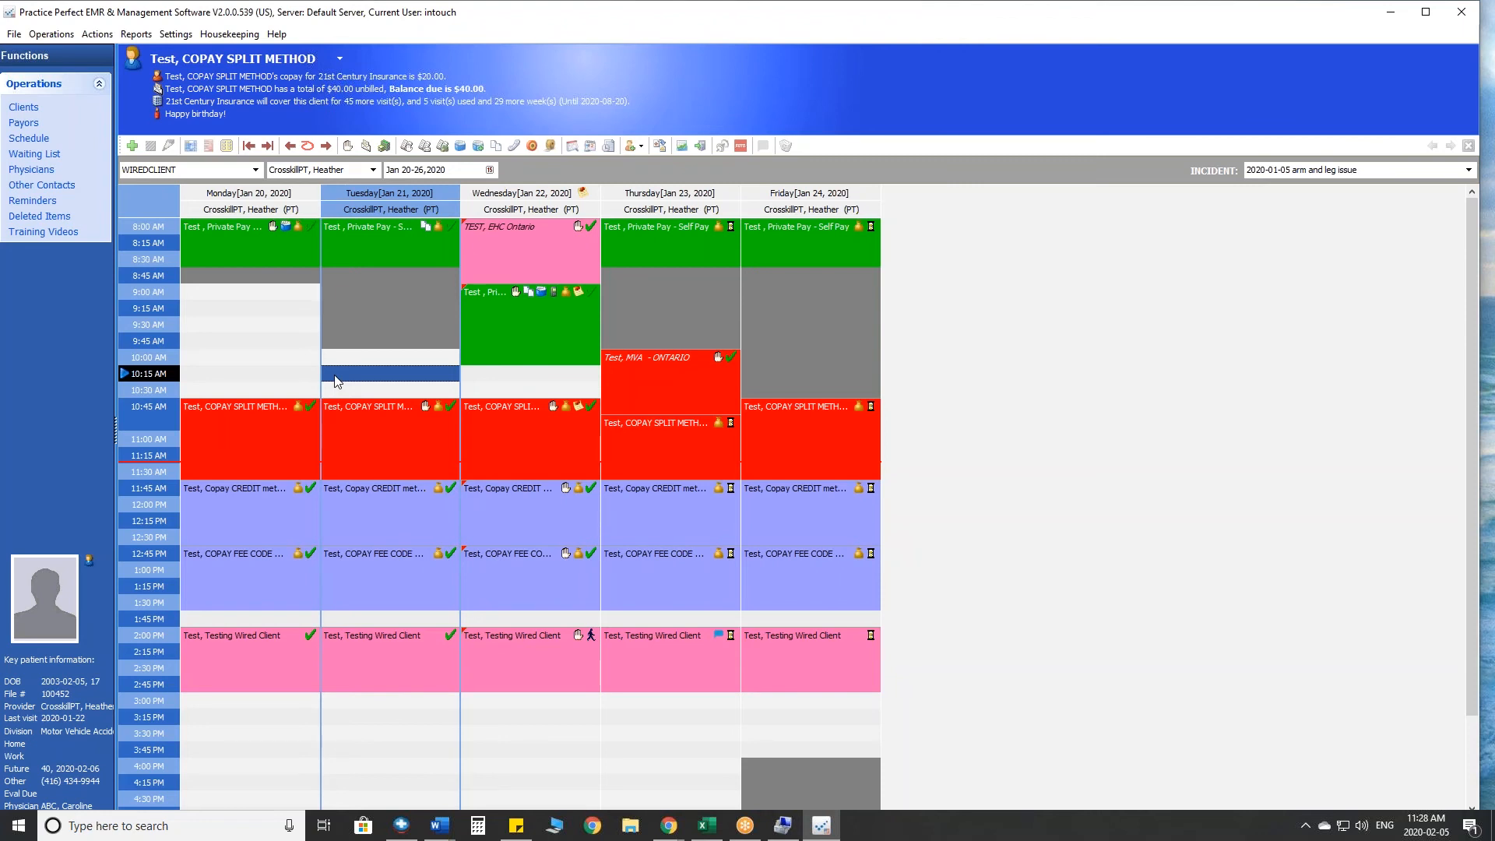
click(521, 425)
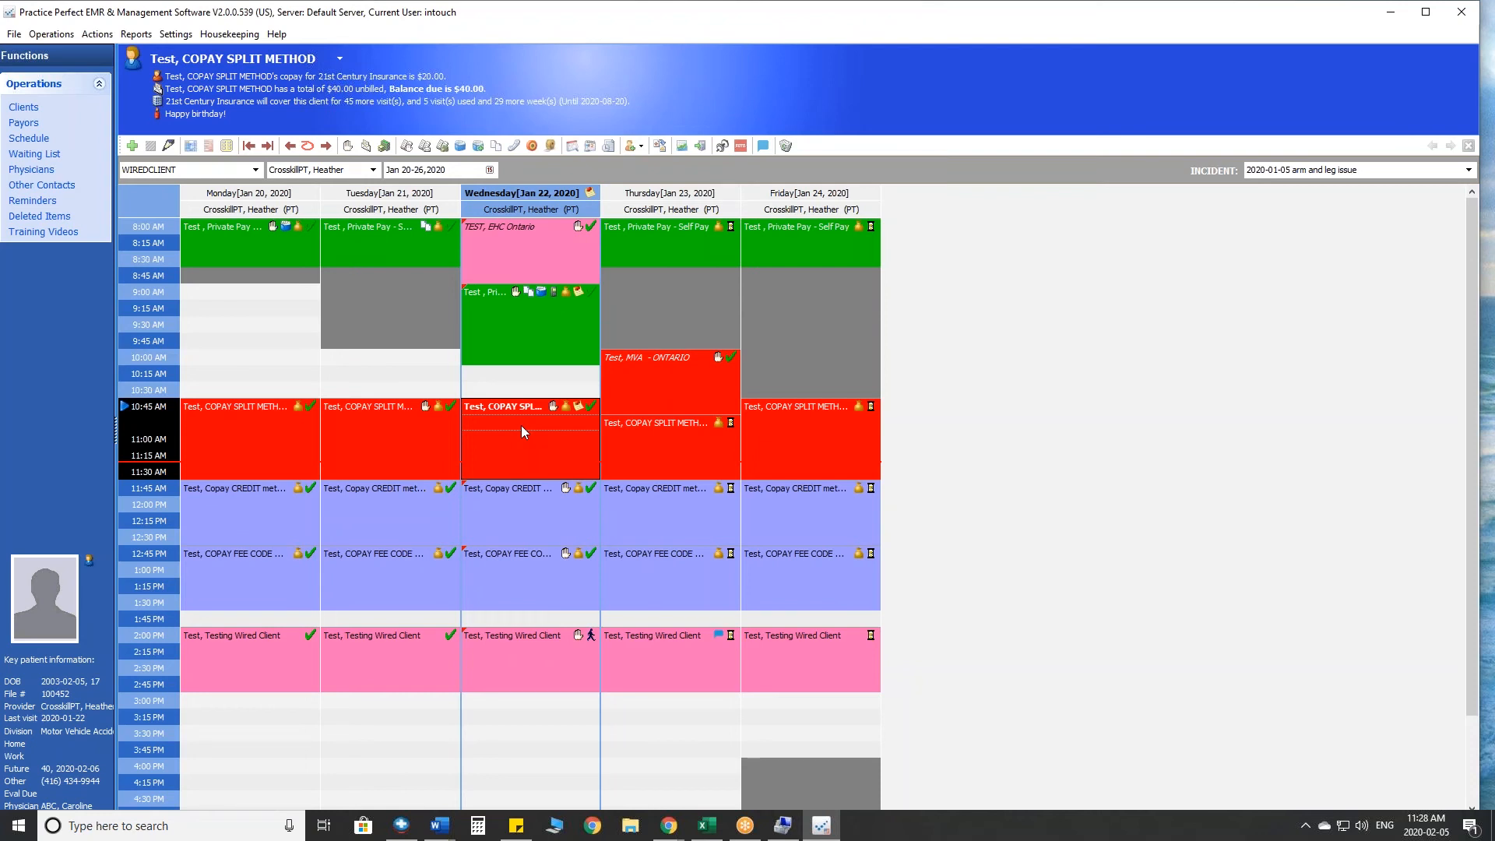
- Open the EDI835 claim codes and review the payment types available for claim code PR with reason code 123
click(239, 39)
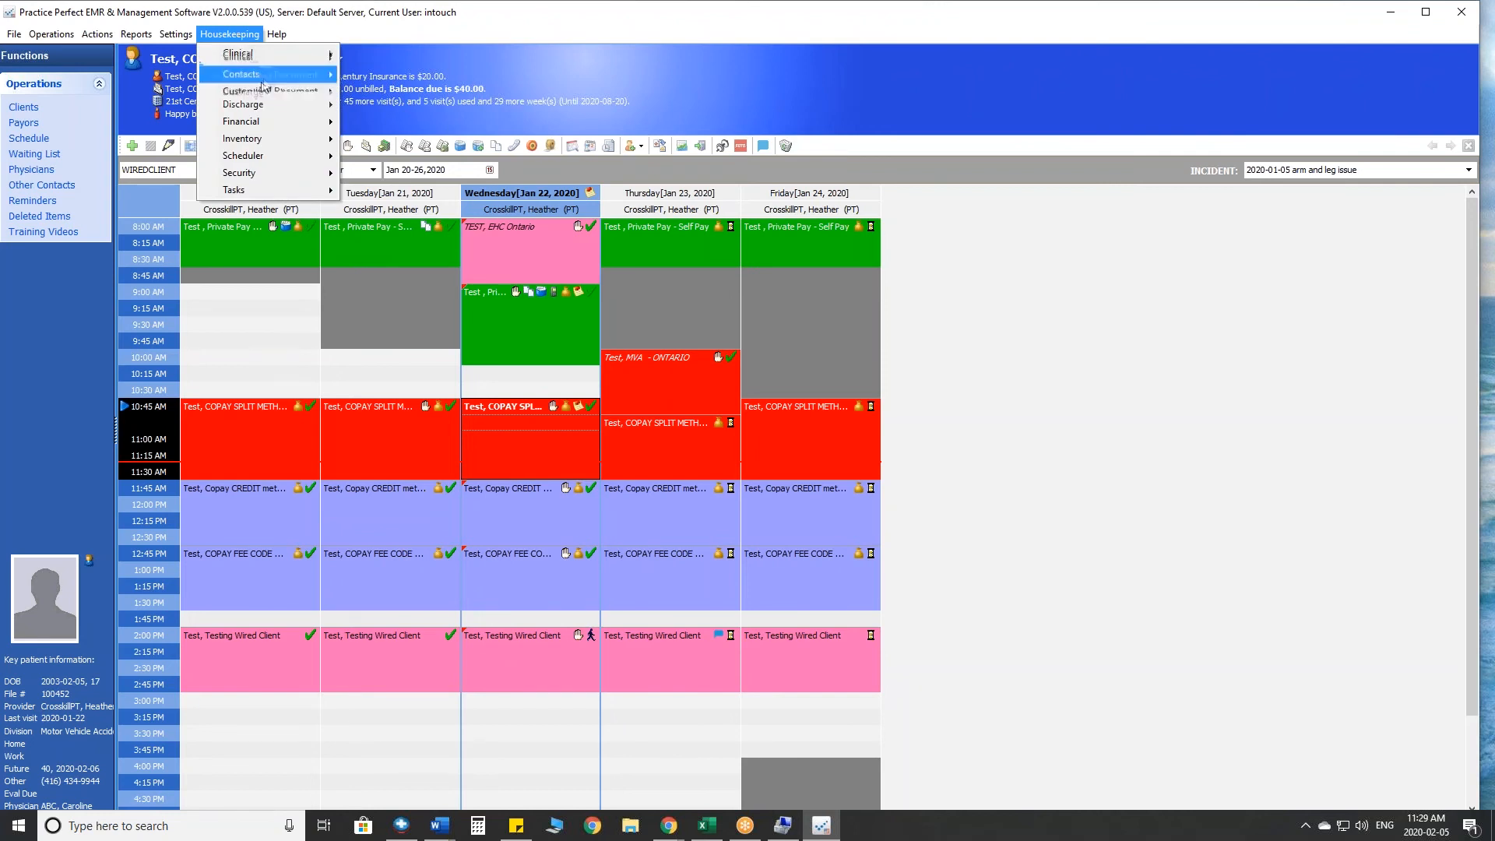
mouse_move(266, 127)
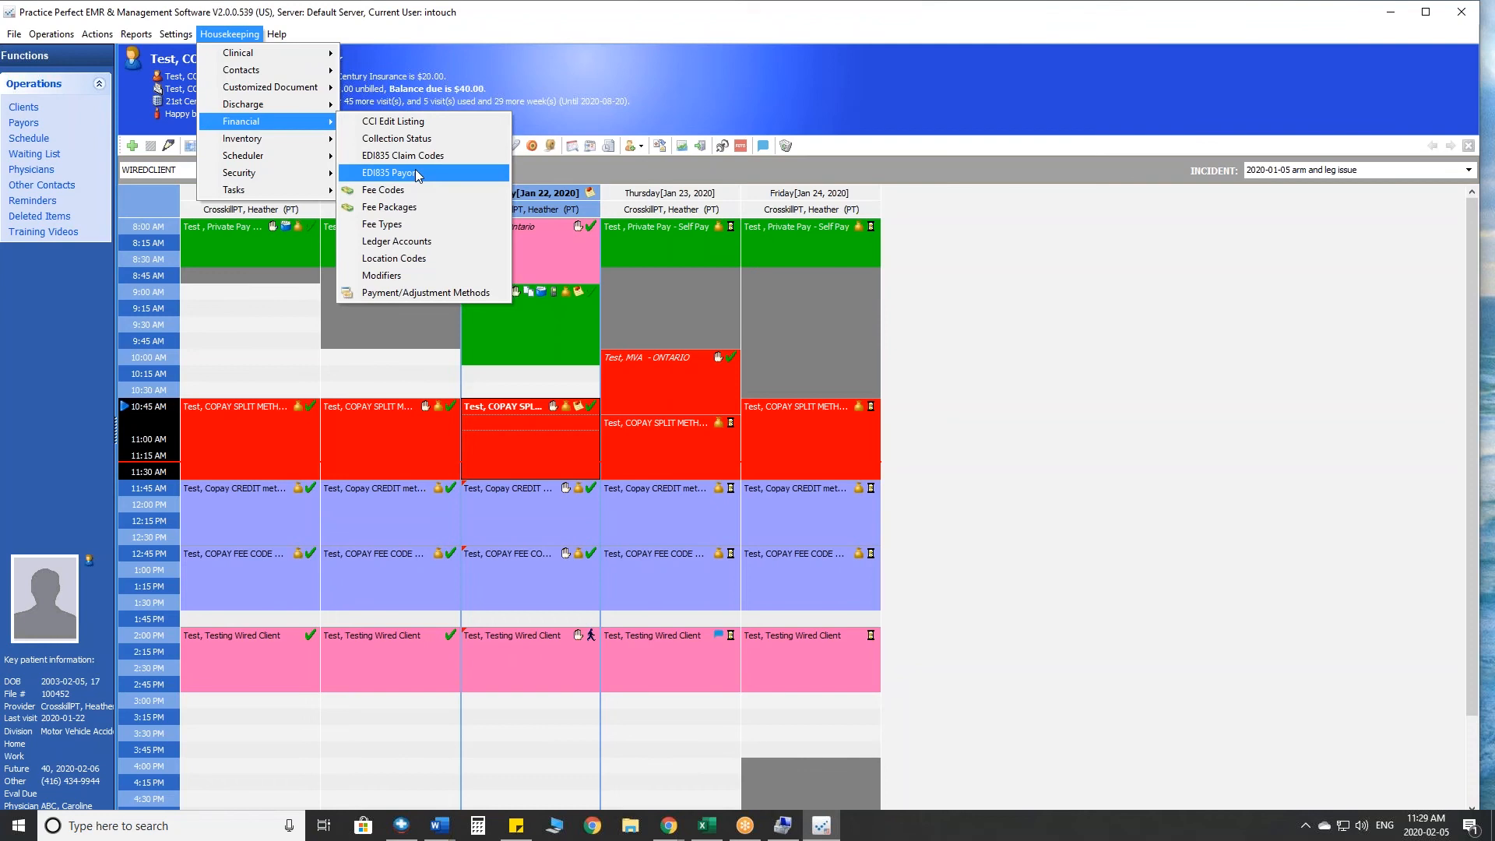
click(410, 155)
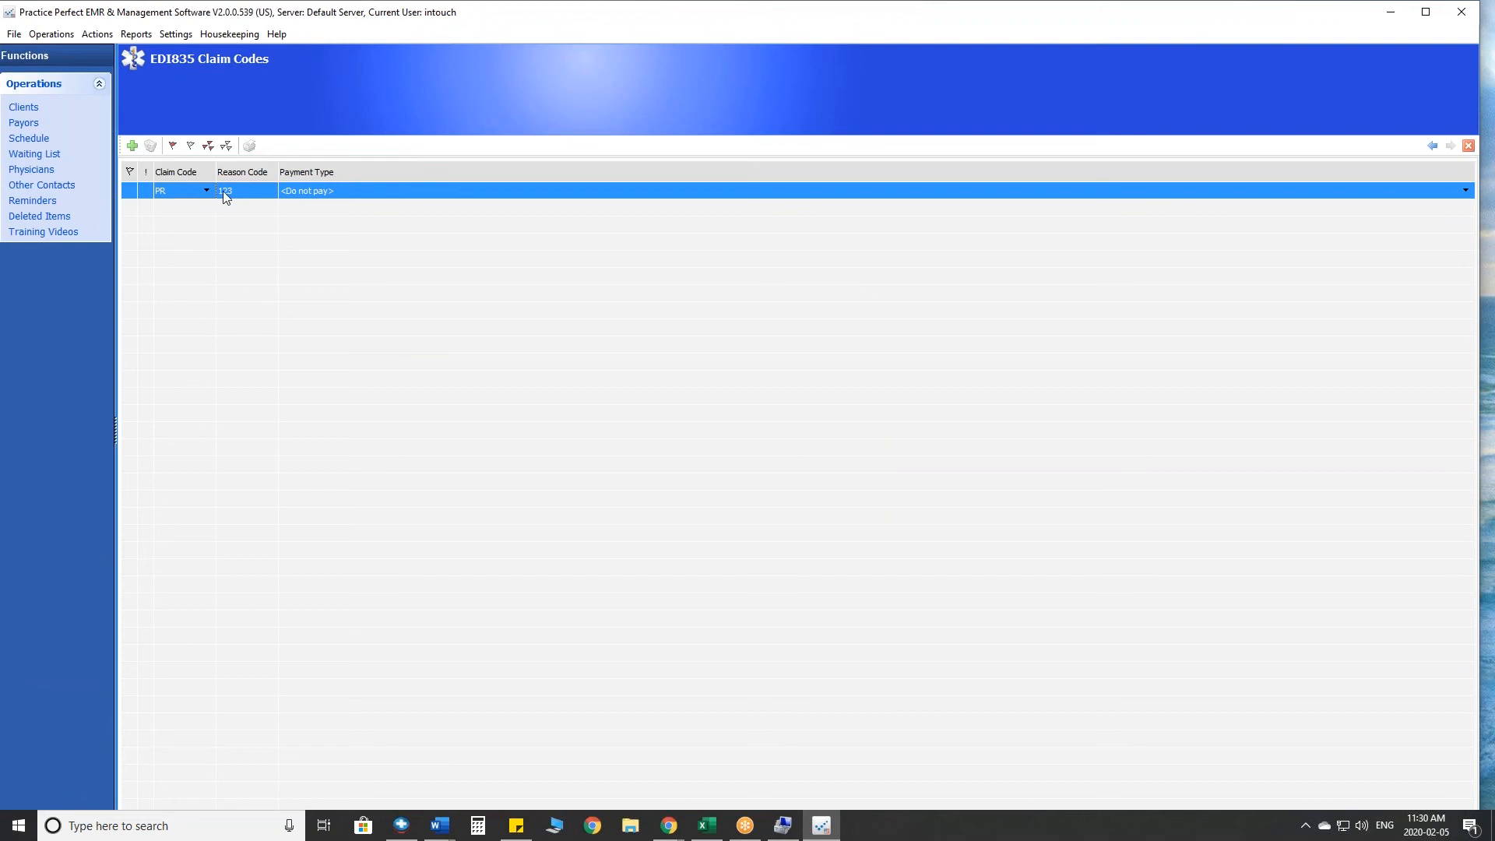
click(321, 197)
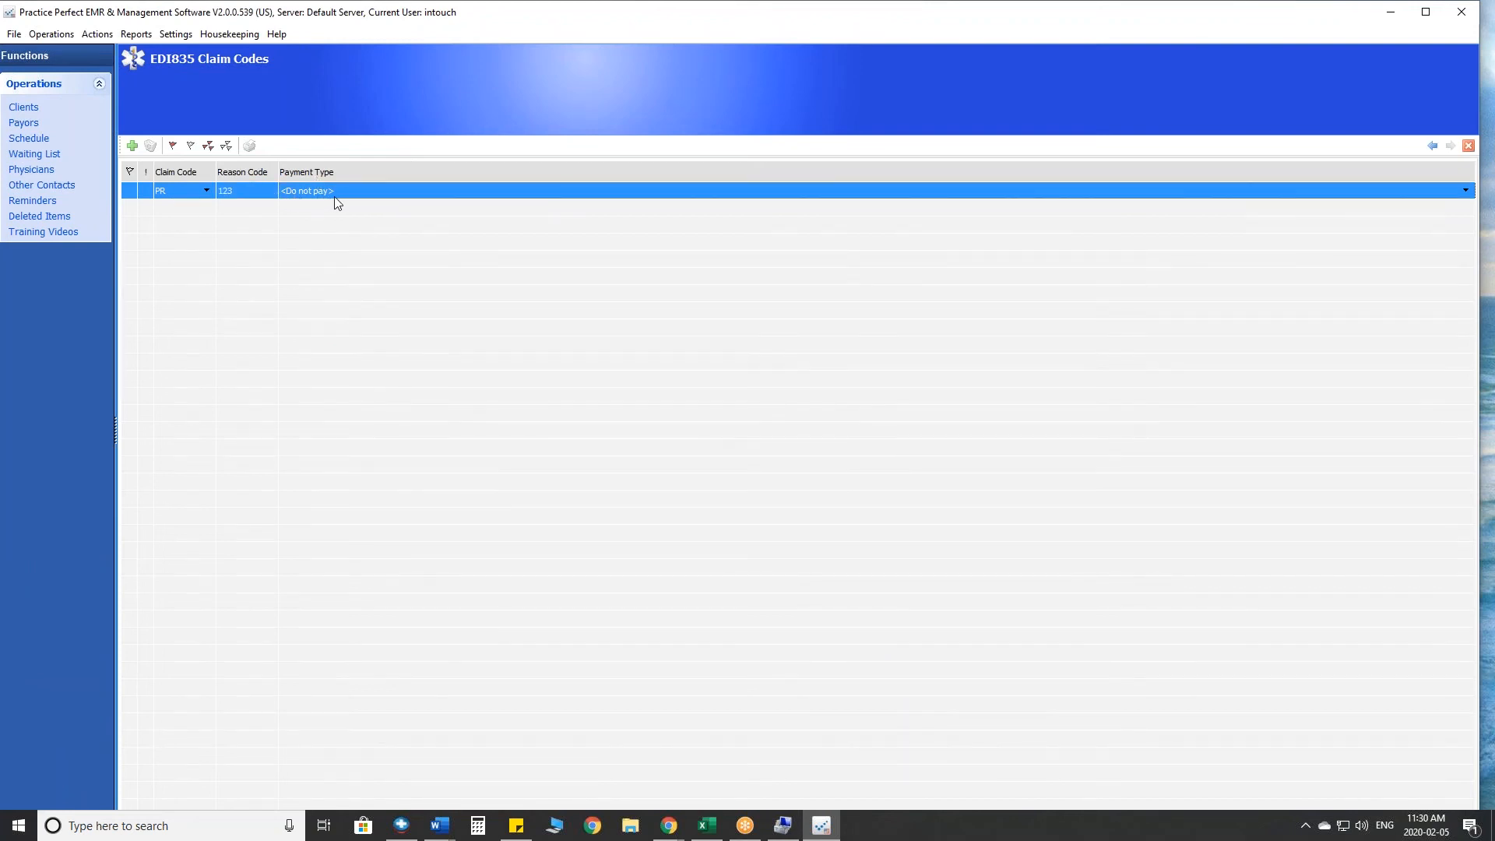
click(1464, 192)
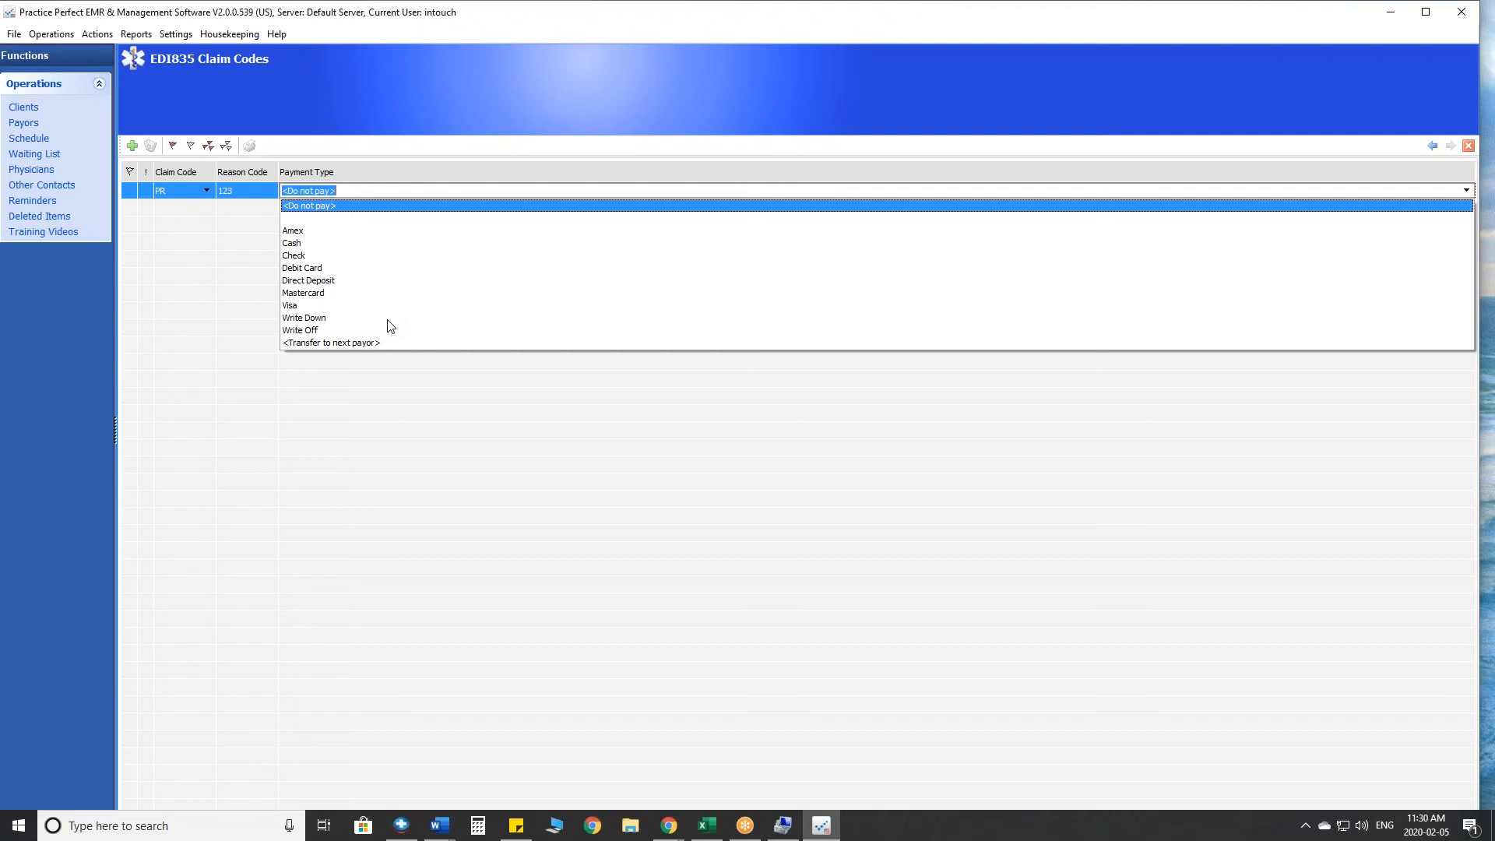
click(371, 418)
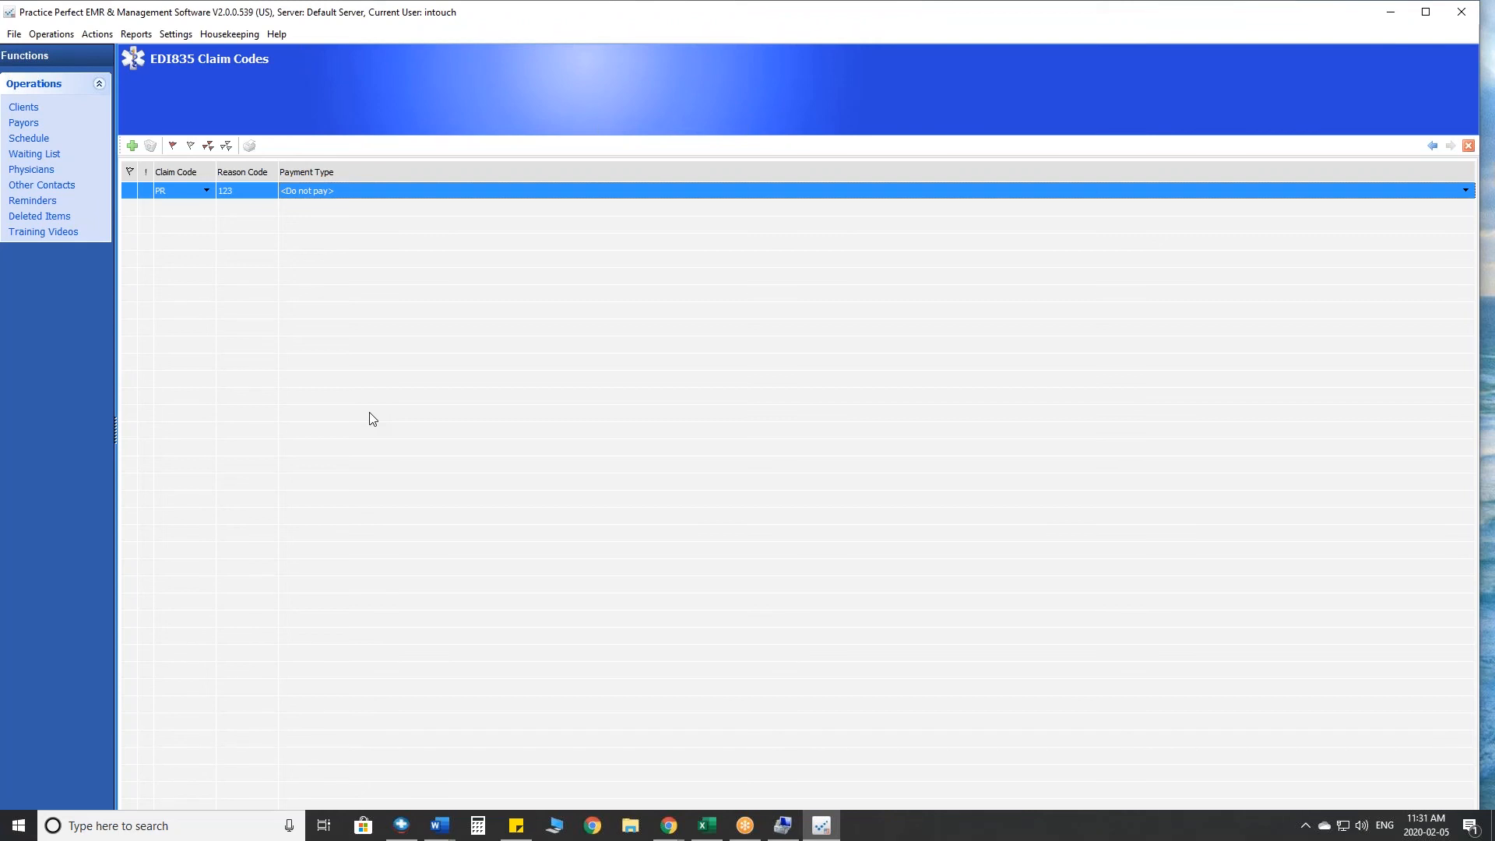
- Show the list of available finance reports
click(143, 37)
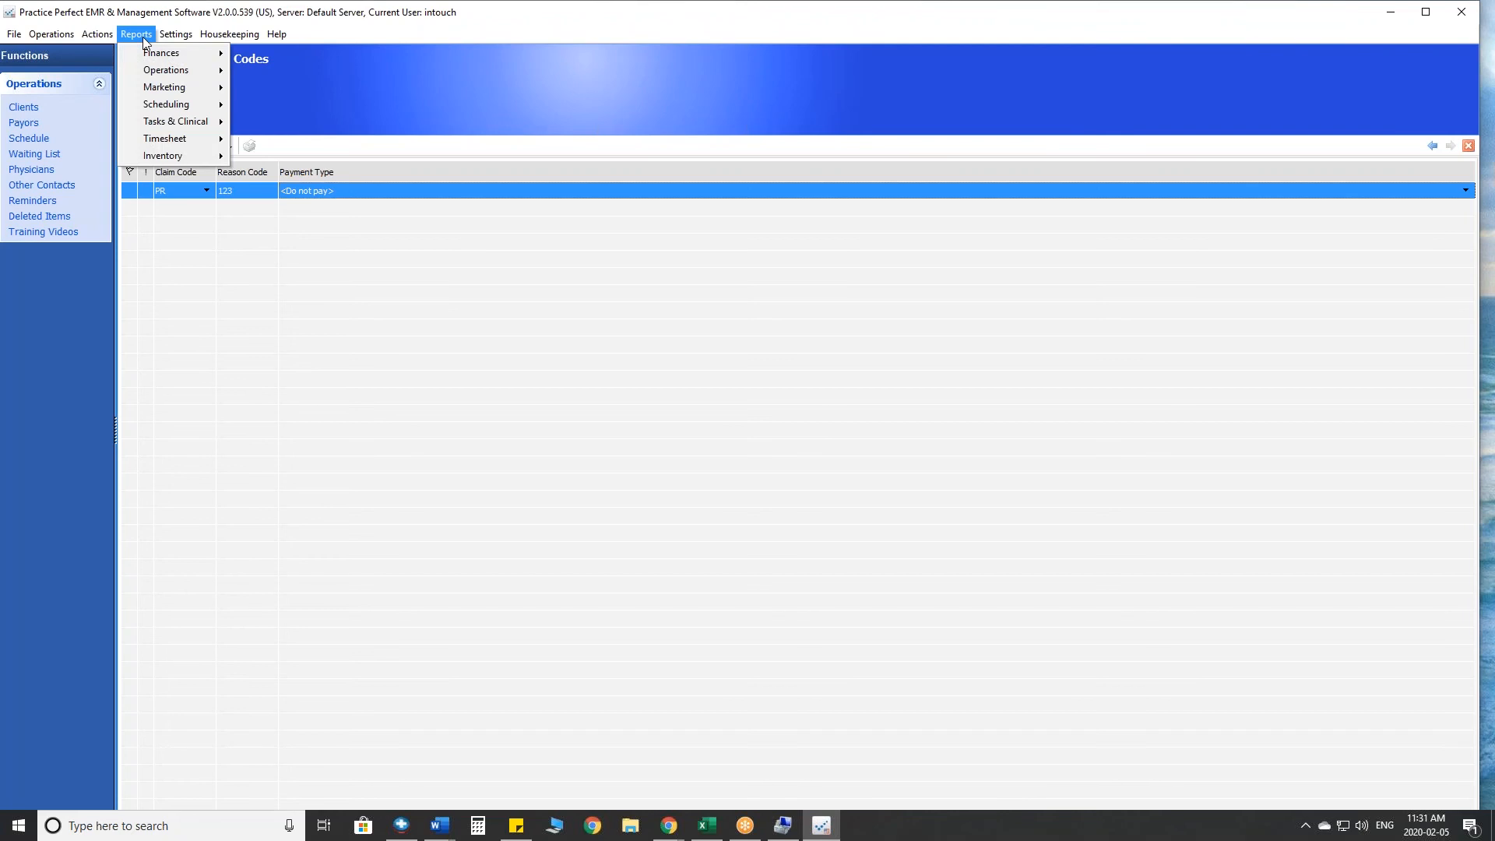
mouse_move(160, 62)
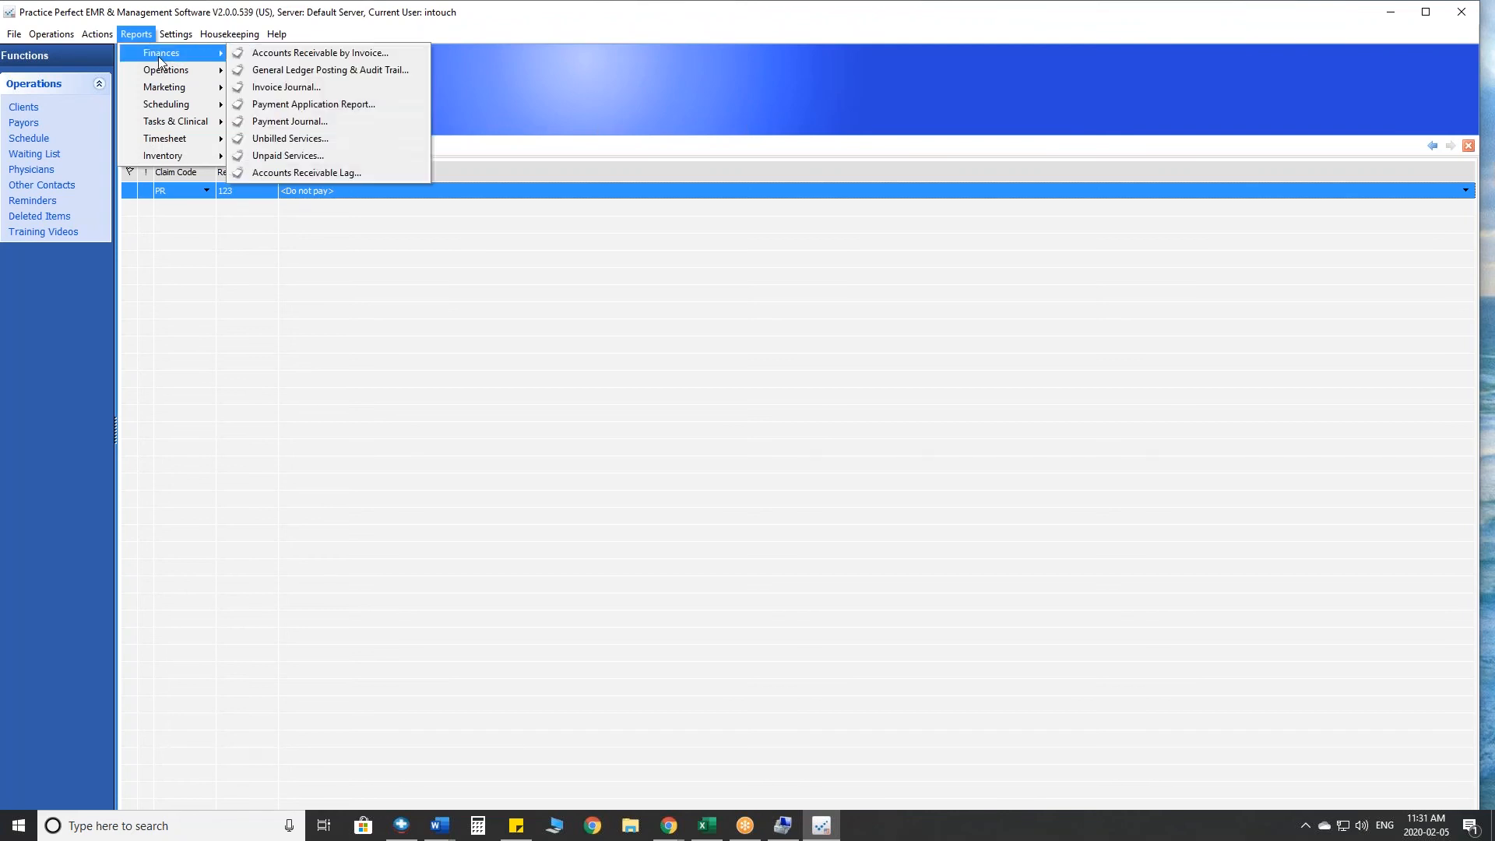
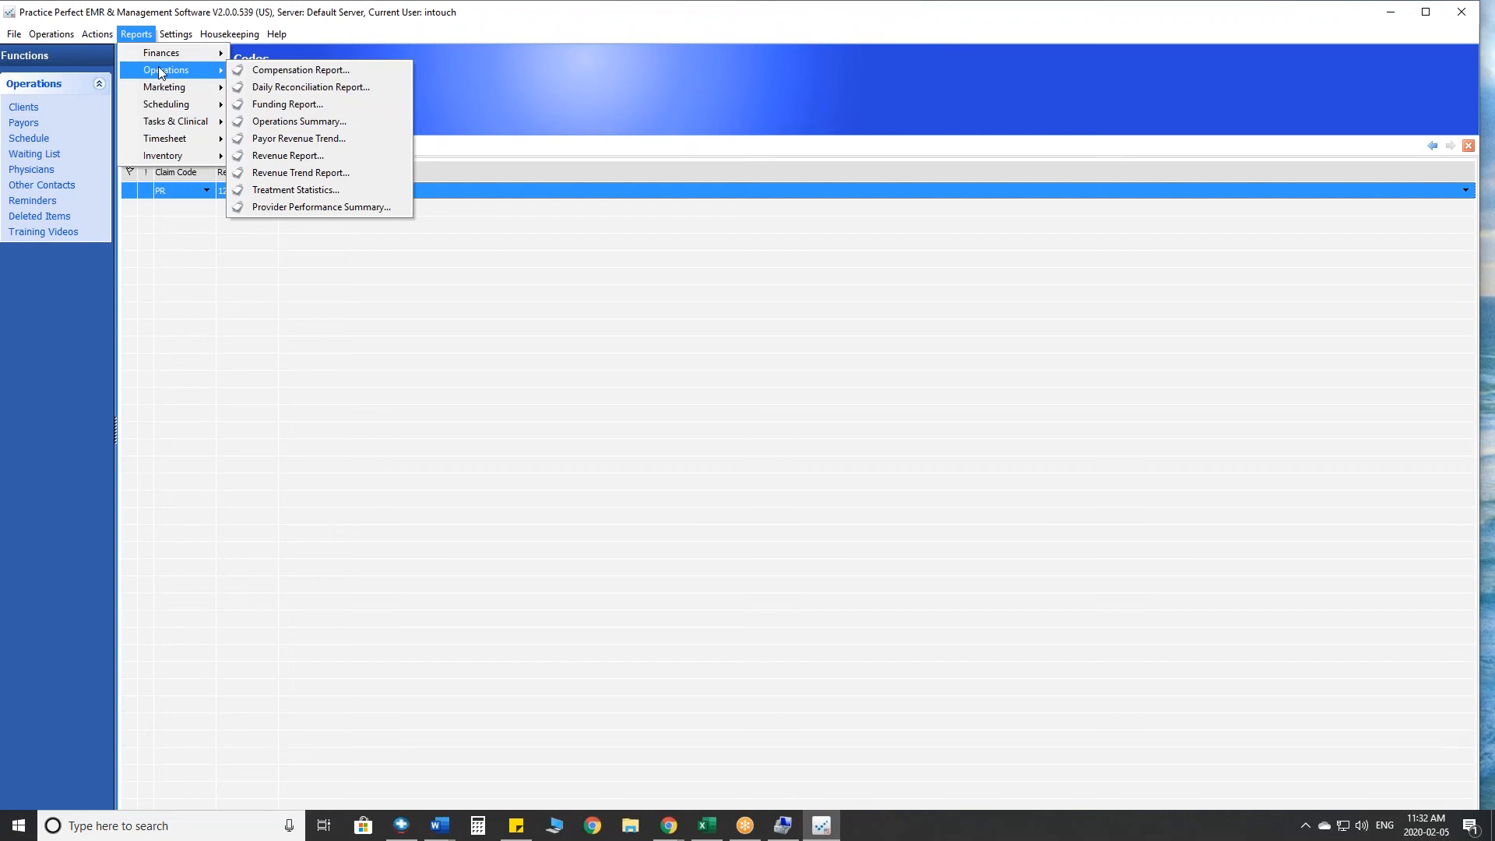
- Set the Daily Reconciliation report's start date to 2020-01-20, review its referral date options, and cancel the report
mouse_move(160, 55)
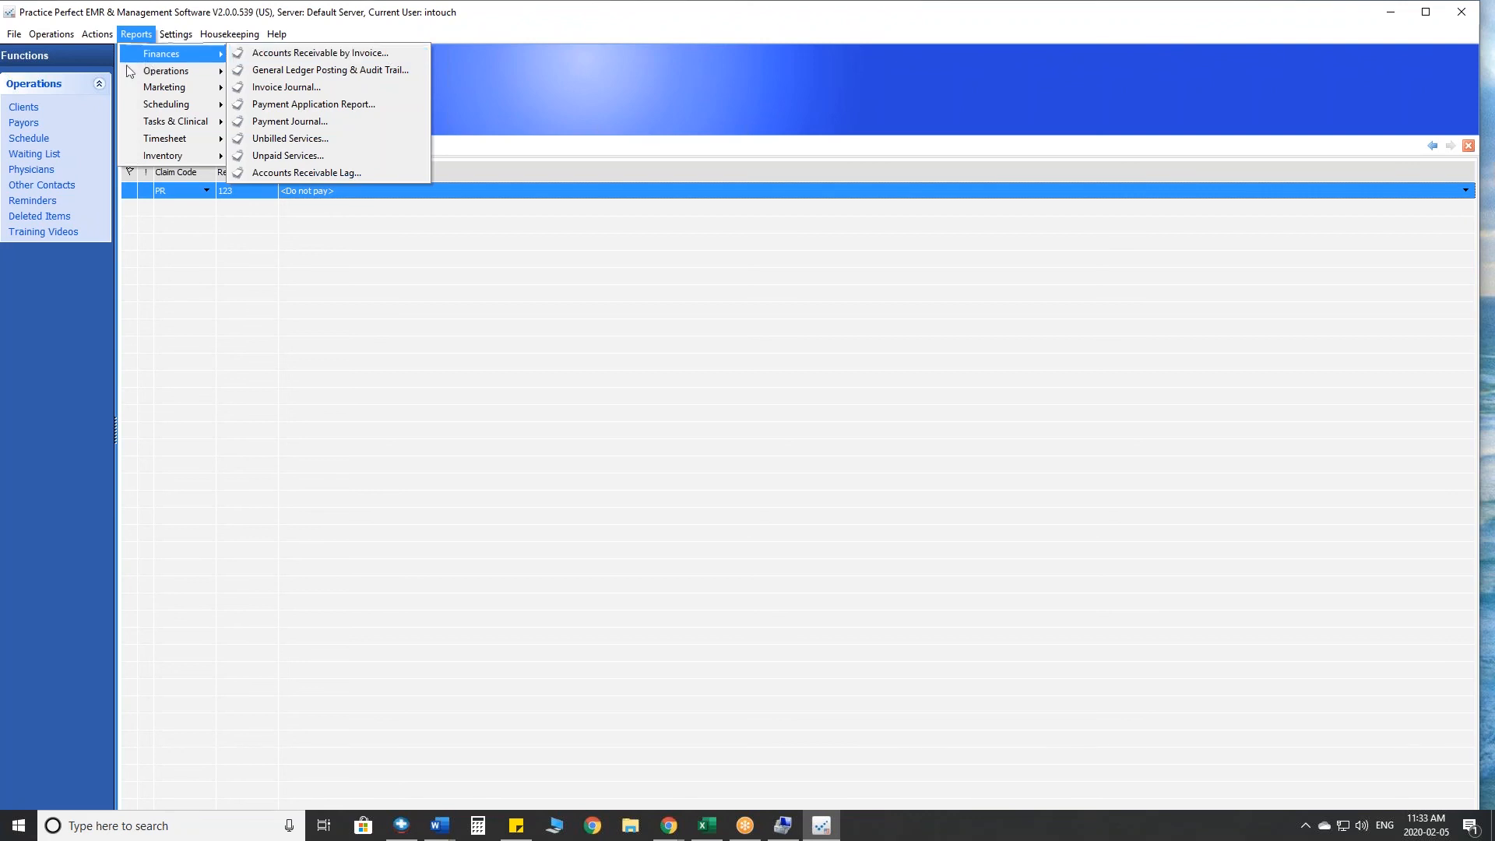
mouse_move(175, 72)
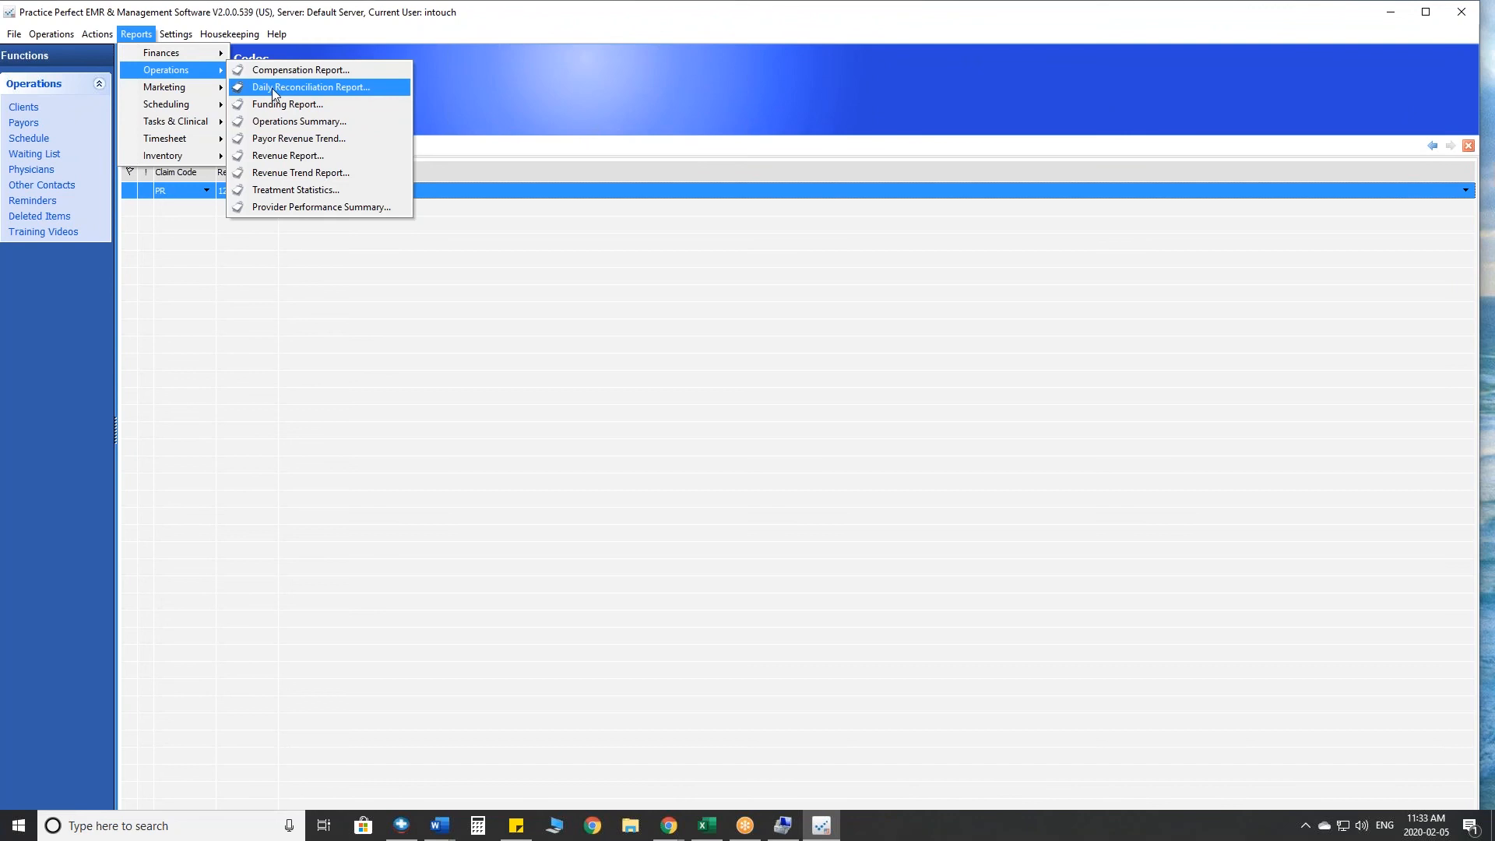
click(320, 91)
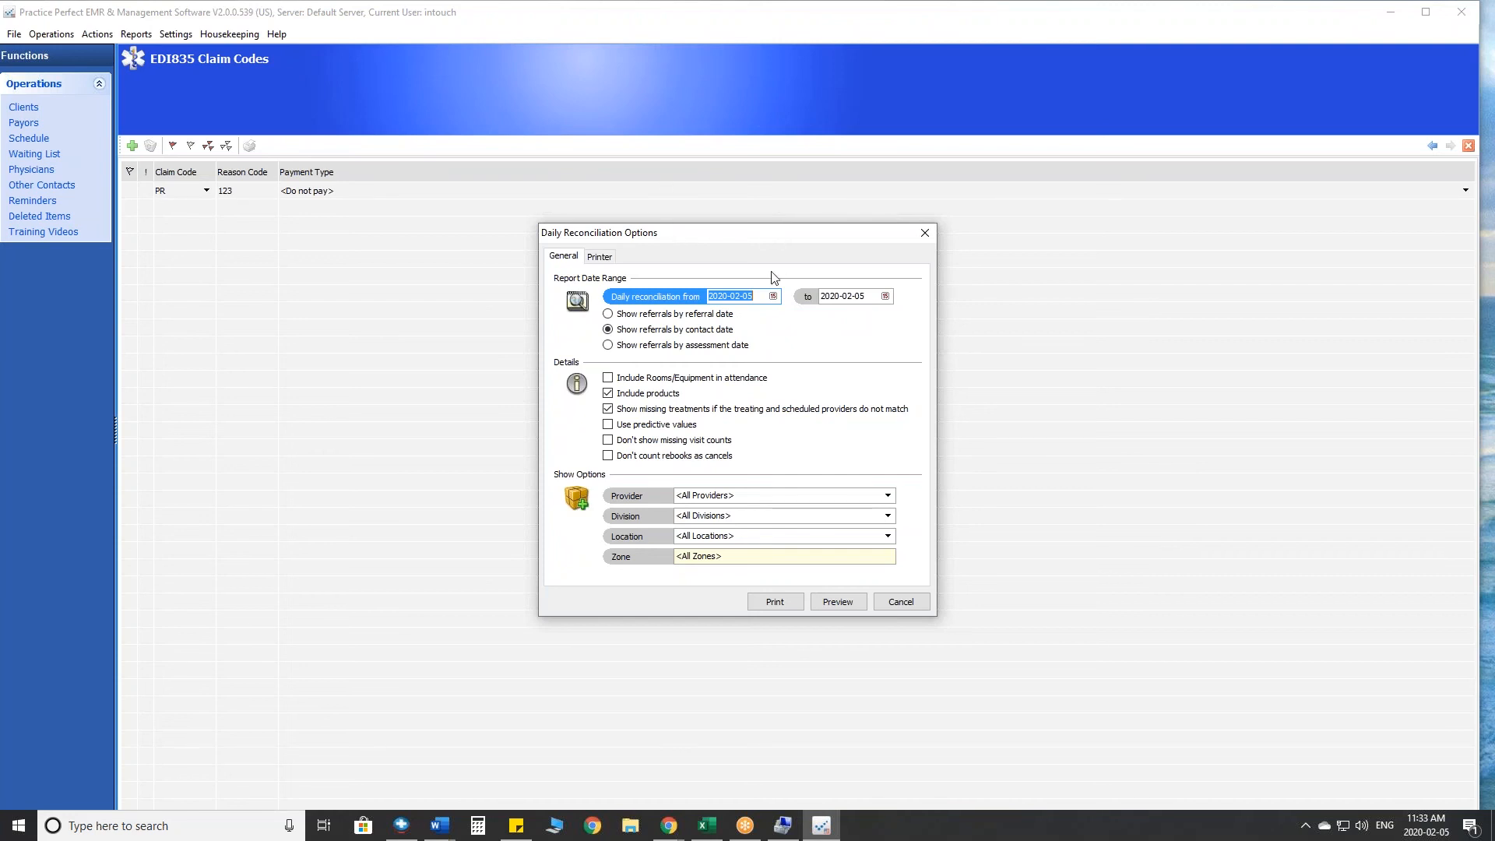
click(772, 296)
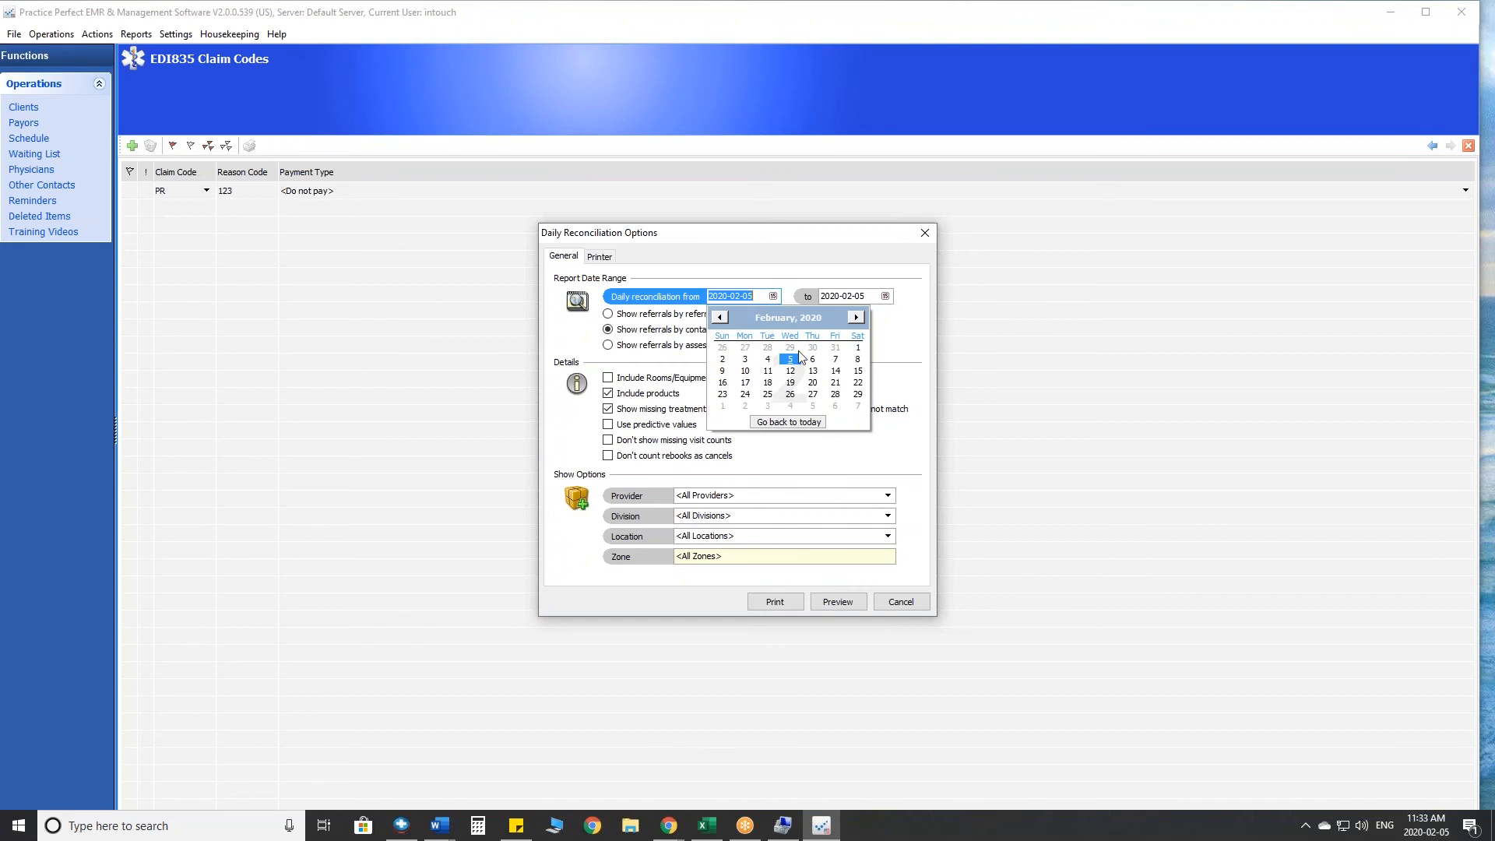
click(767, 347)
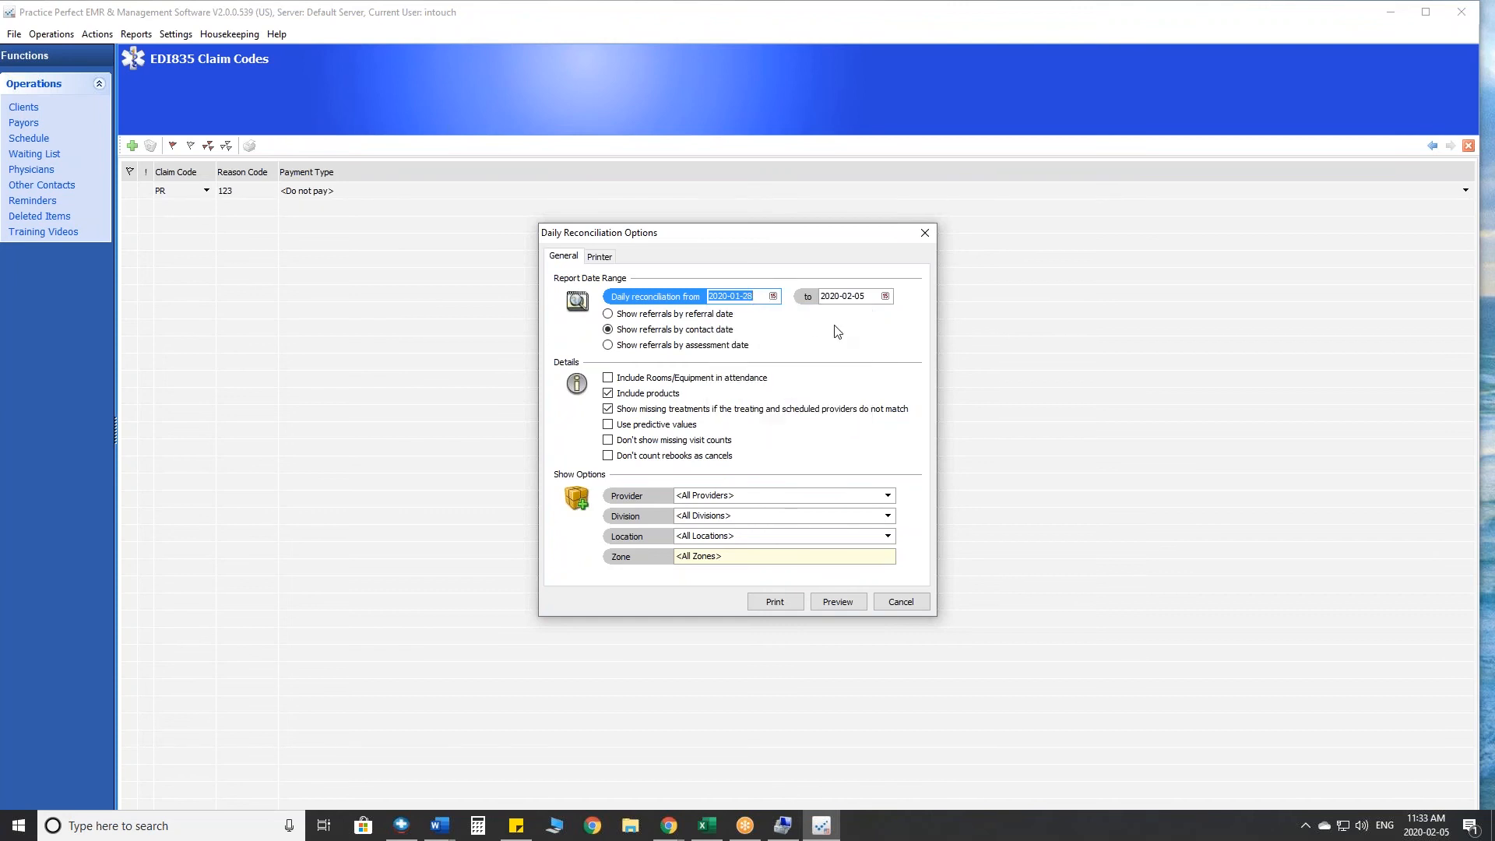
click(772, 296)
click(720, 319)
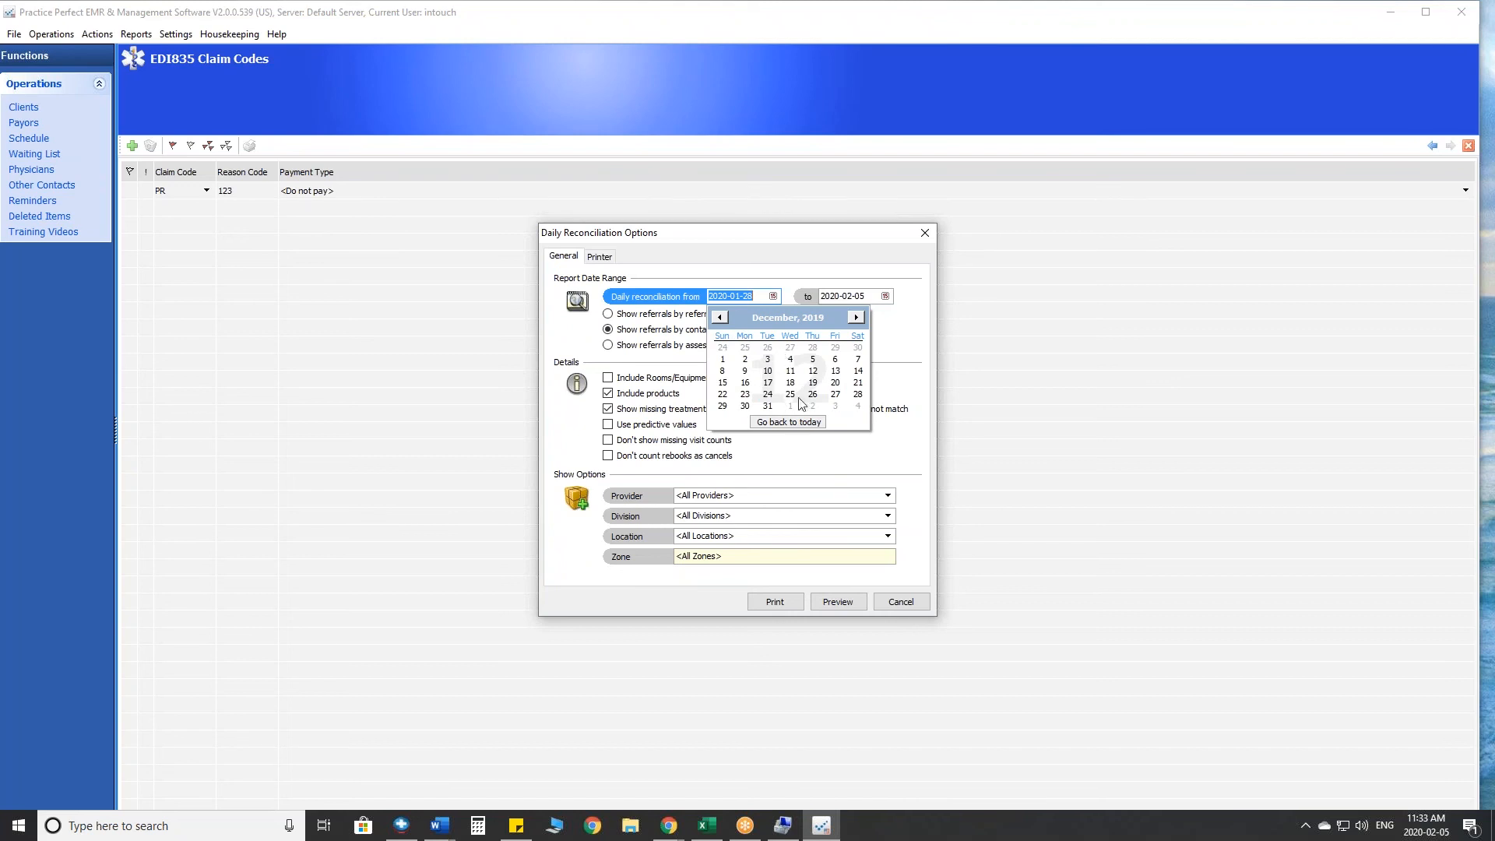
click(856, 317)
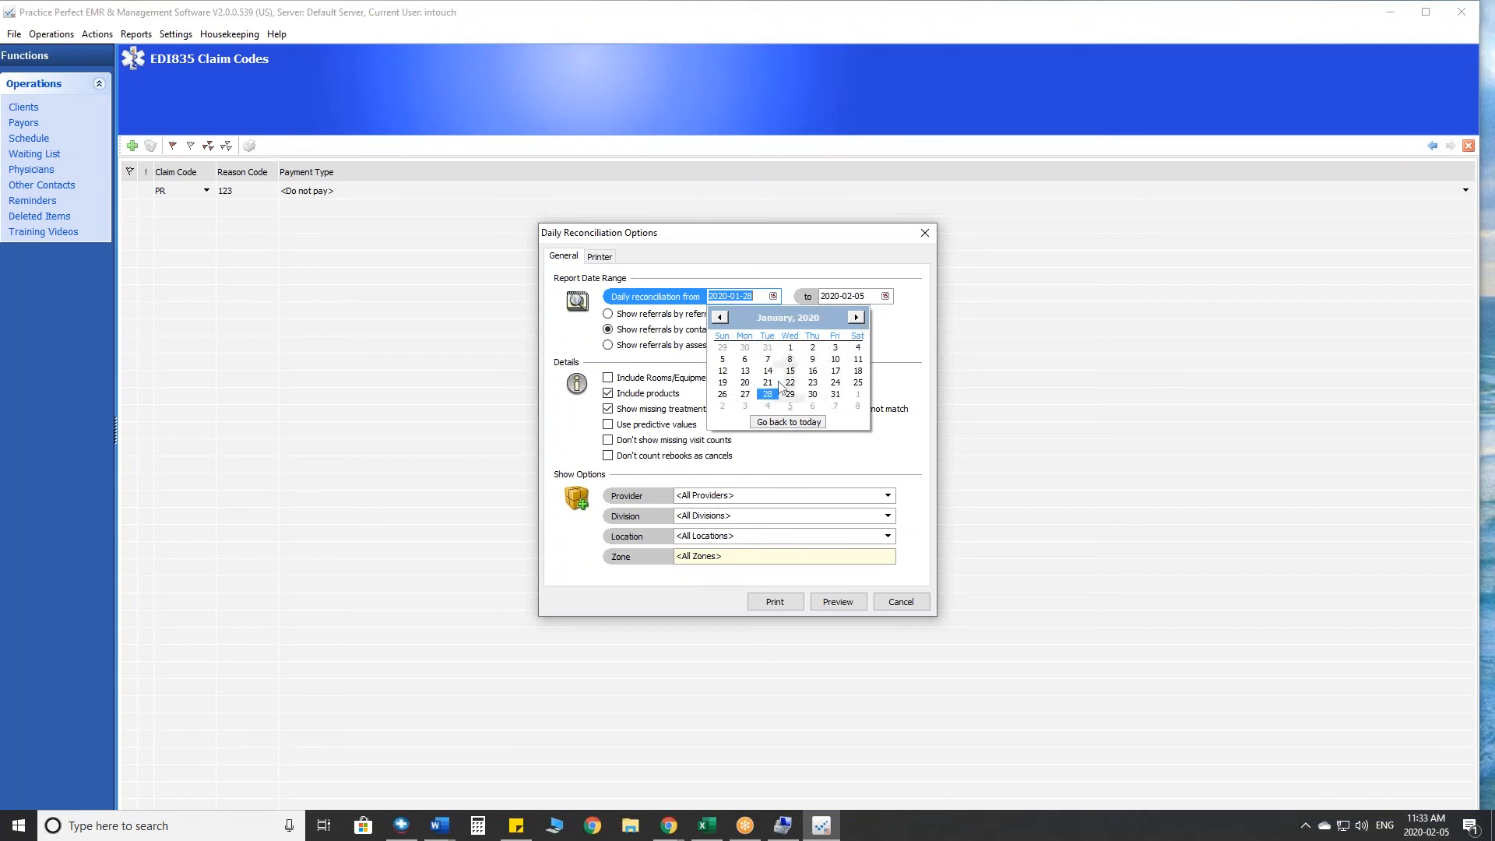
click(745, 383)
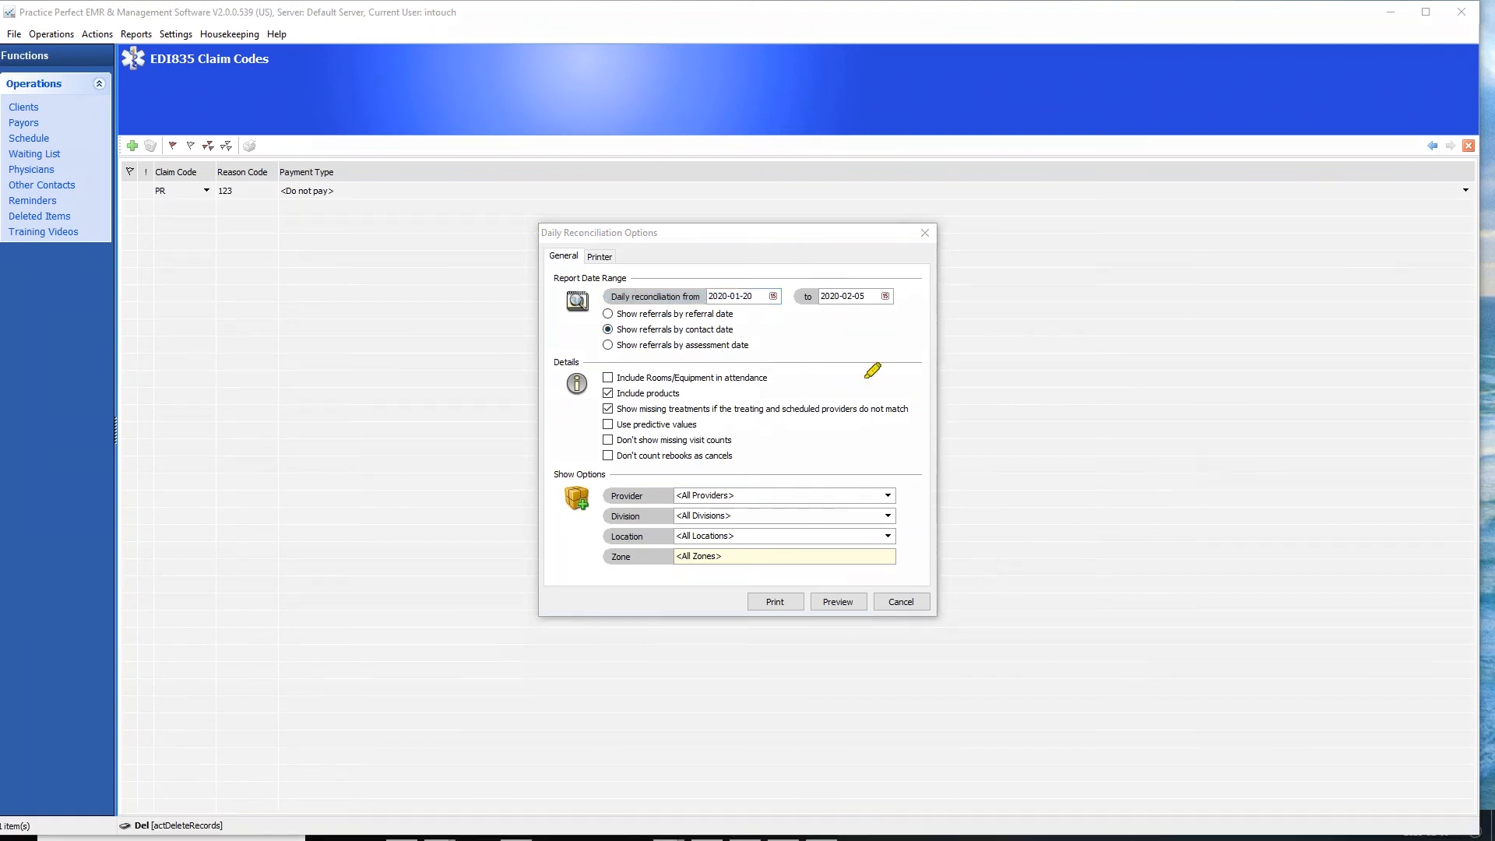
mouse_move(745, 312)
mouse_down()
mouse_move(601, 300)
mouse_move(574, 326)
mouse_move(580, 359)
mouse_move(770, 355)
mouse_move(766, 308)
mouse_move(743, 309)
mouse_up()
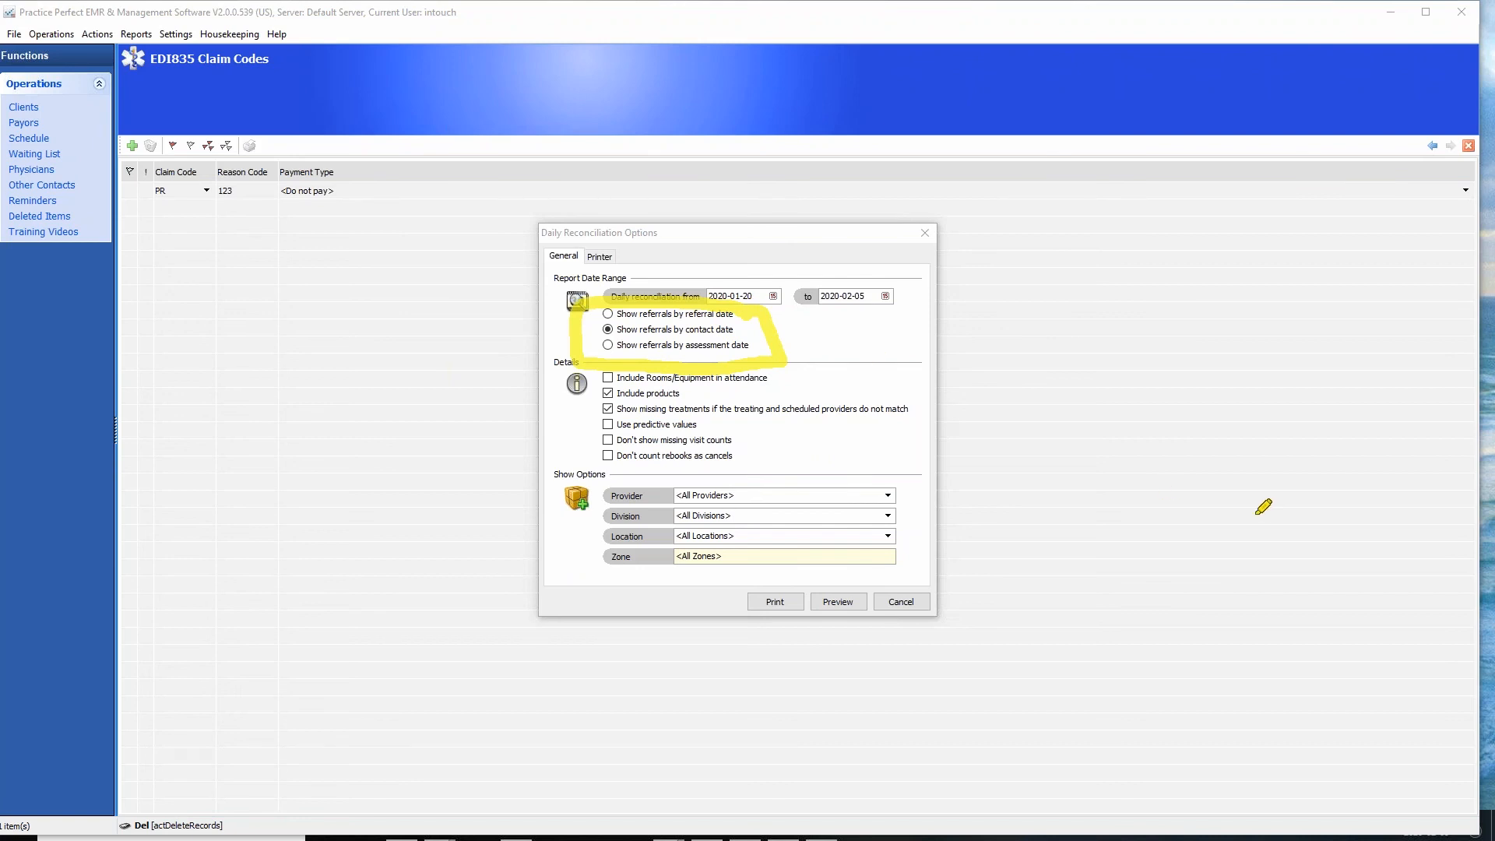
key(Escape)
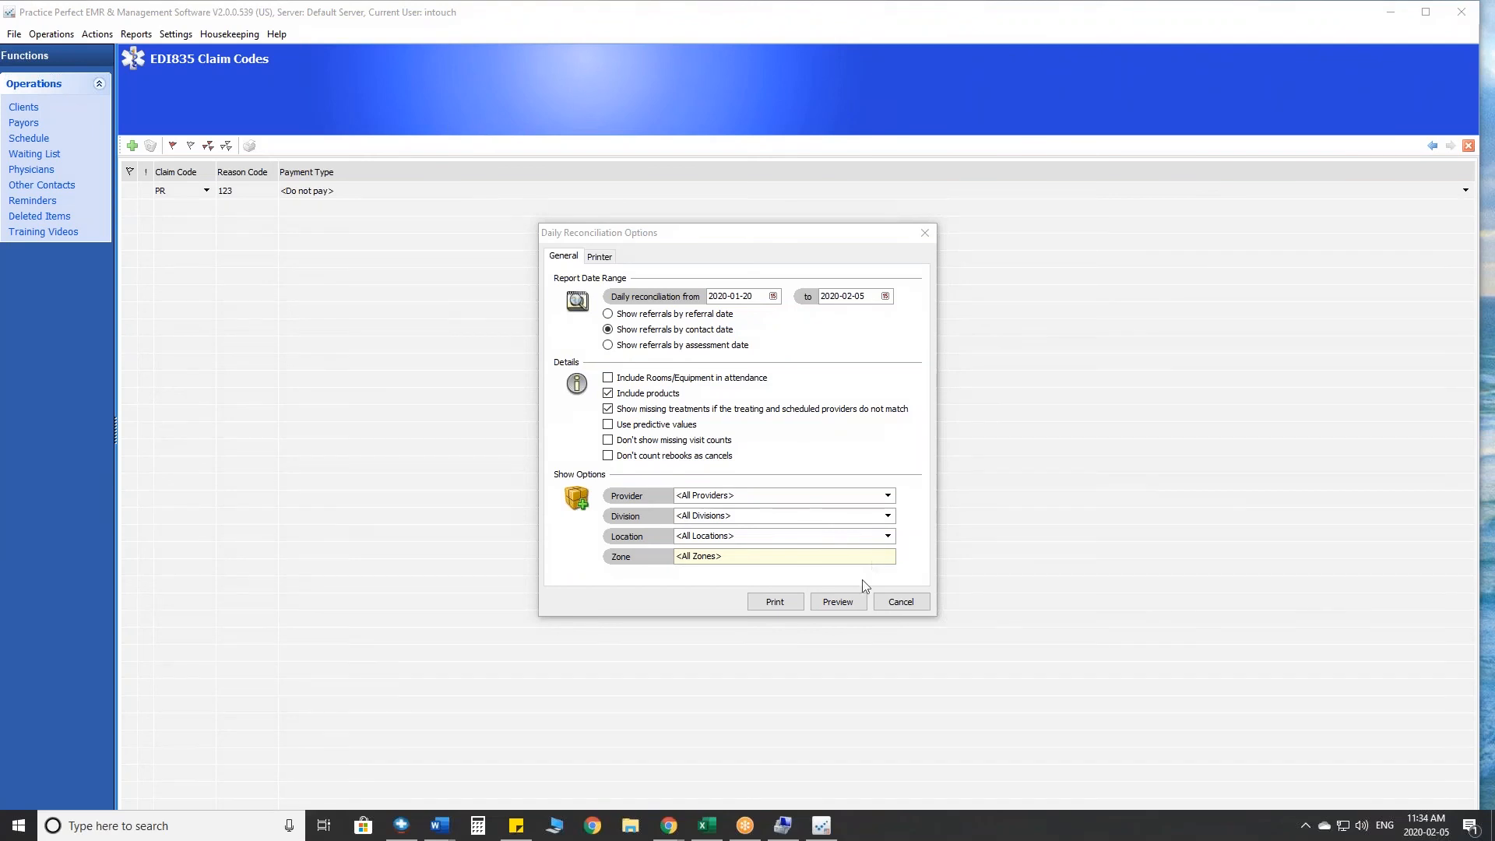
click(909, 609)
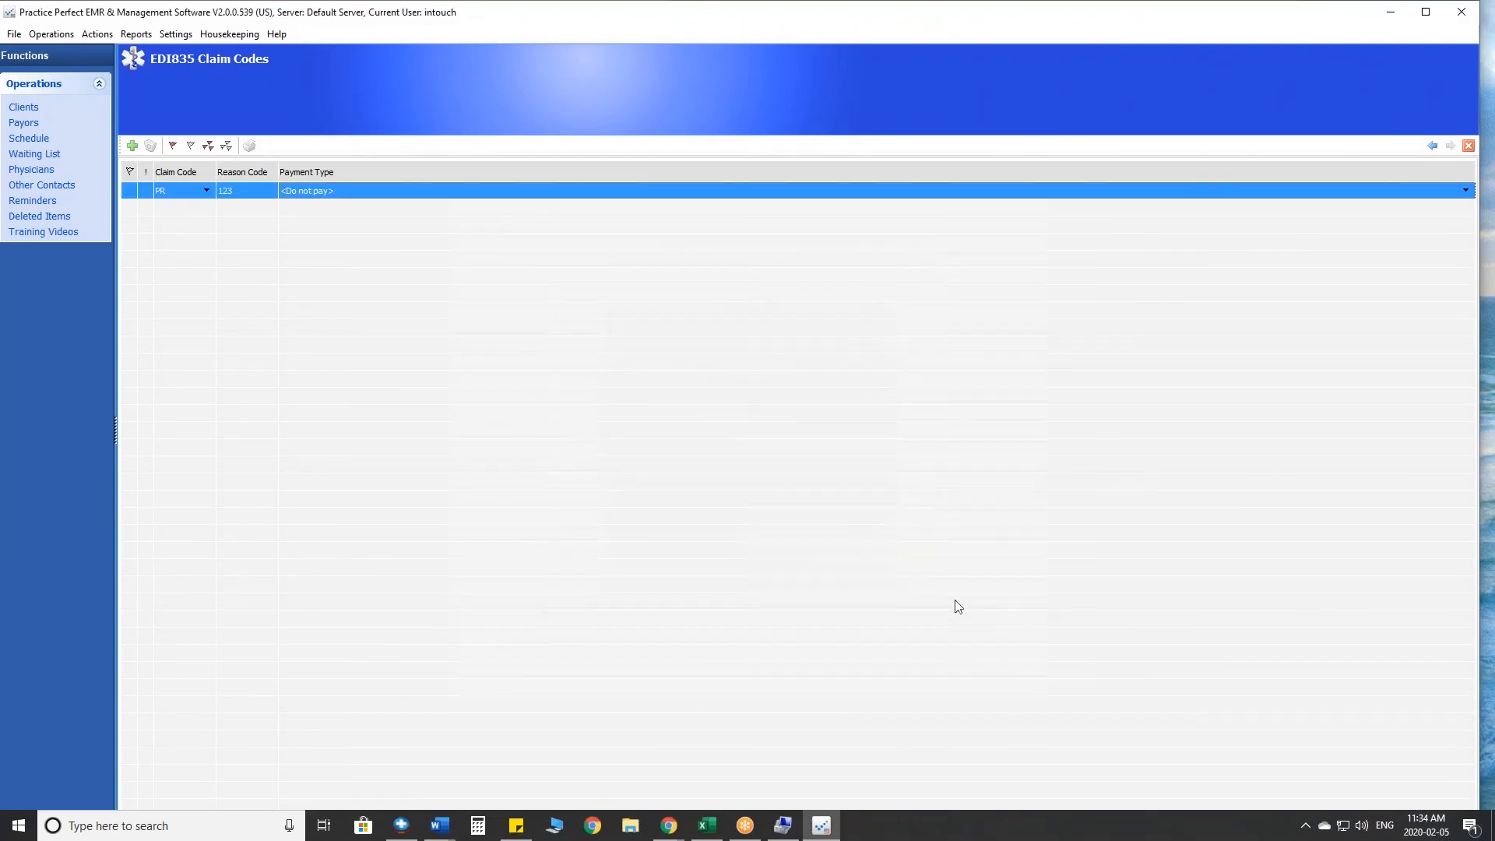
- Open the Test, Test client's incident and review the Referral Source and Referral Date fields
click(24, 106)
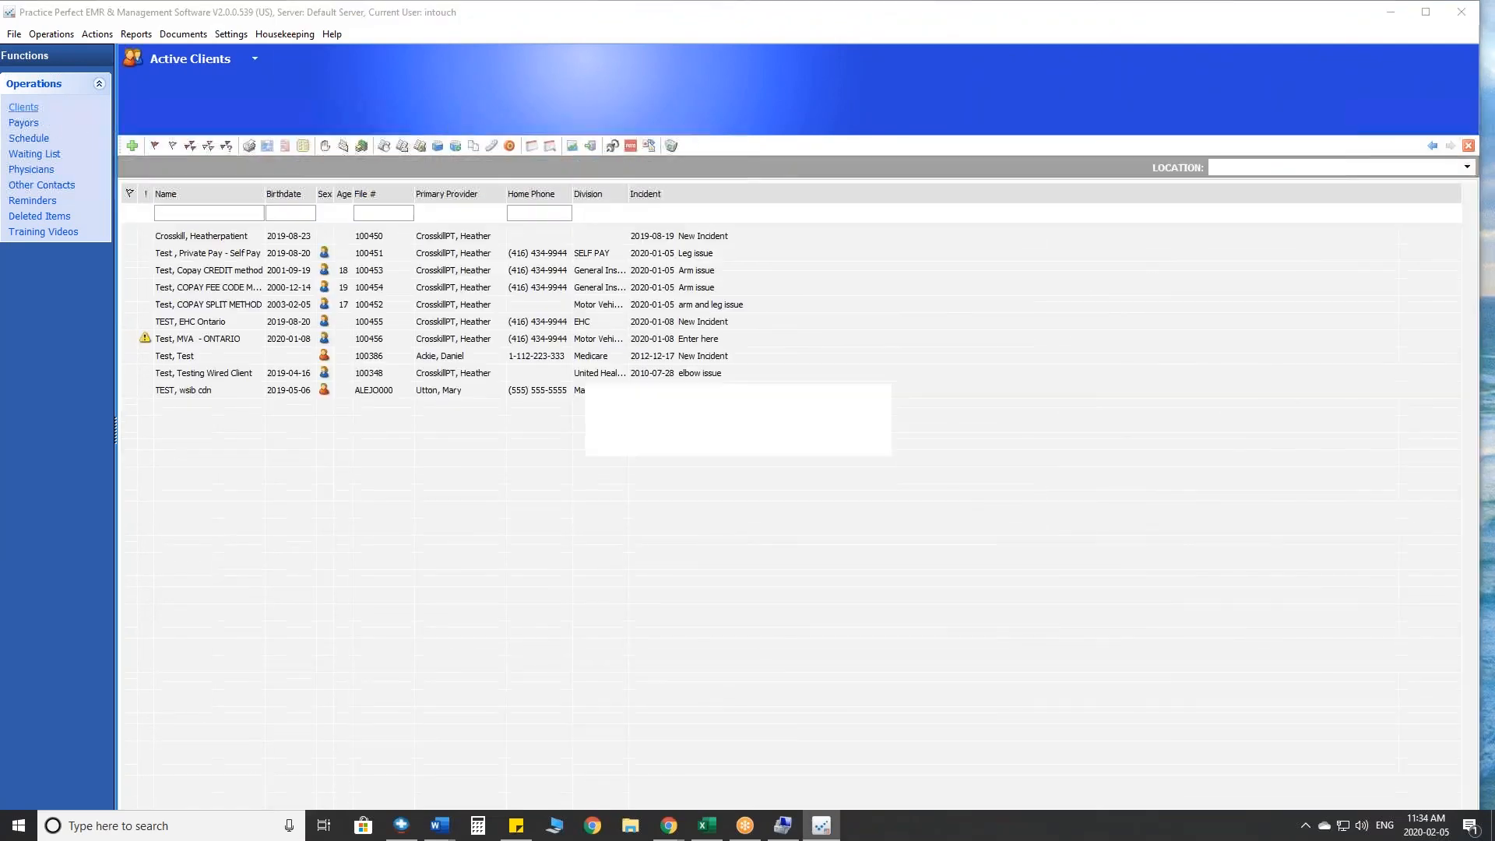
click(190, 359)
double_click(190, 360)
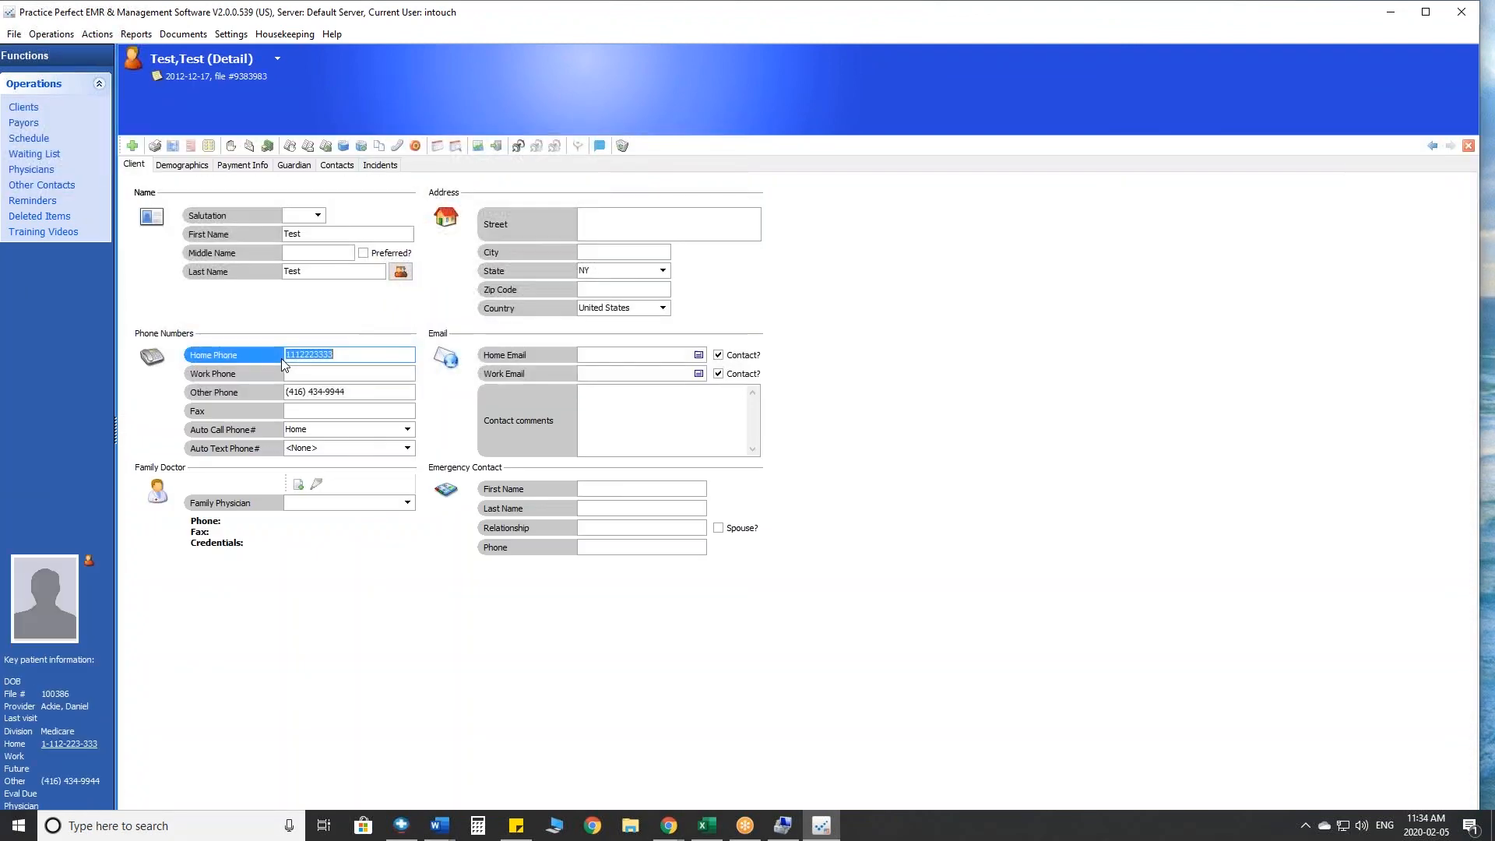
click(378, 164)
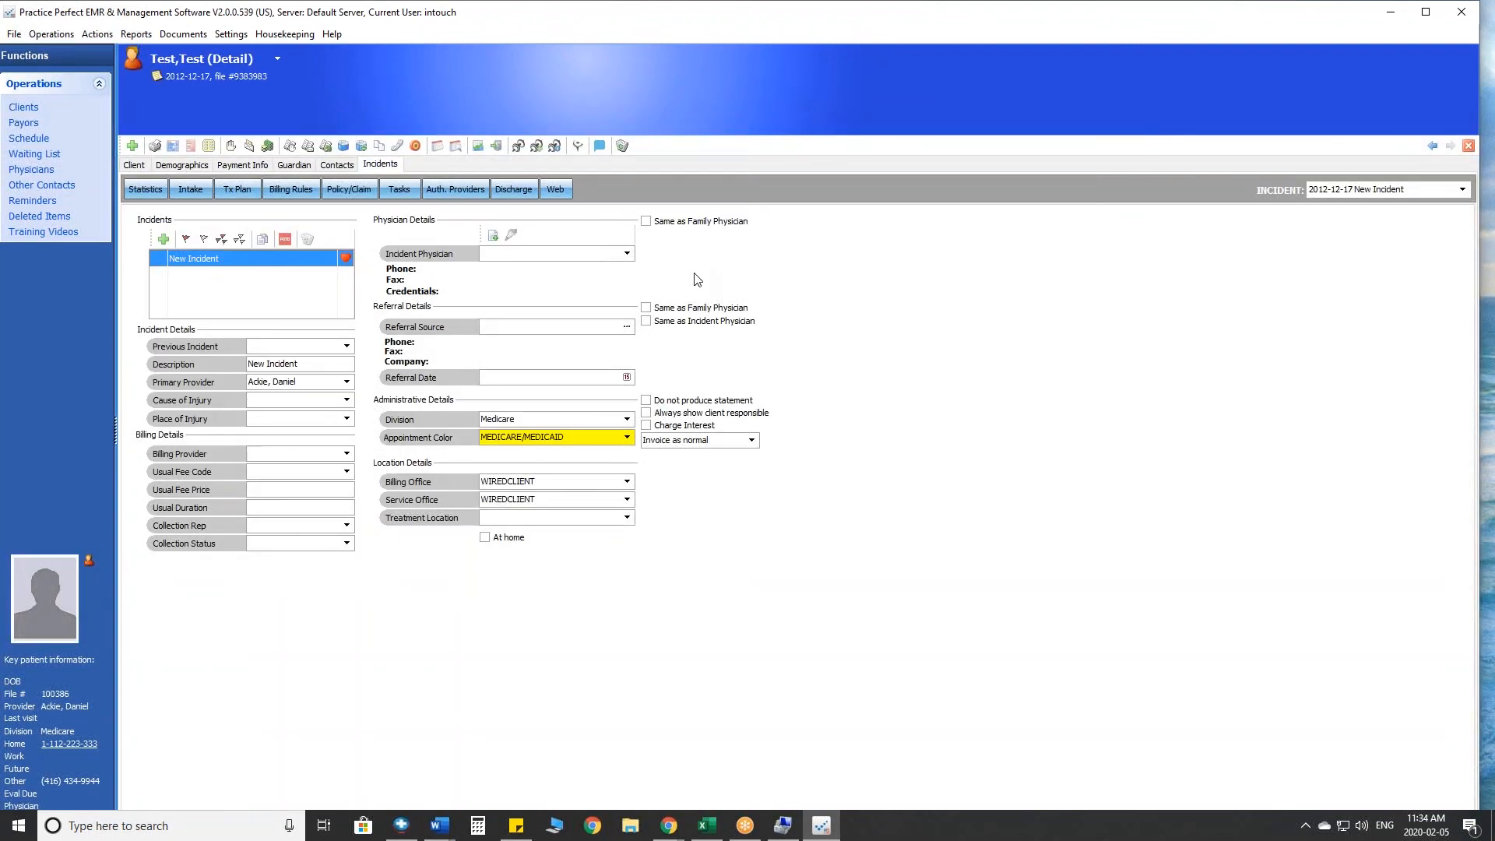
click(1489, 391)
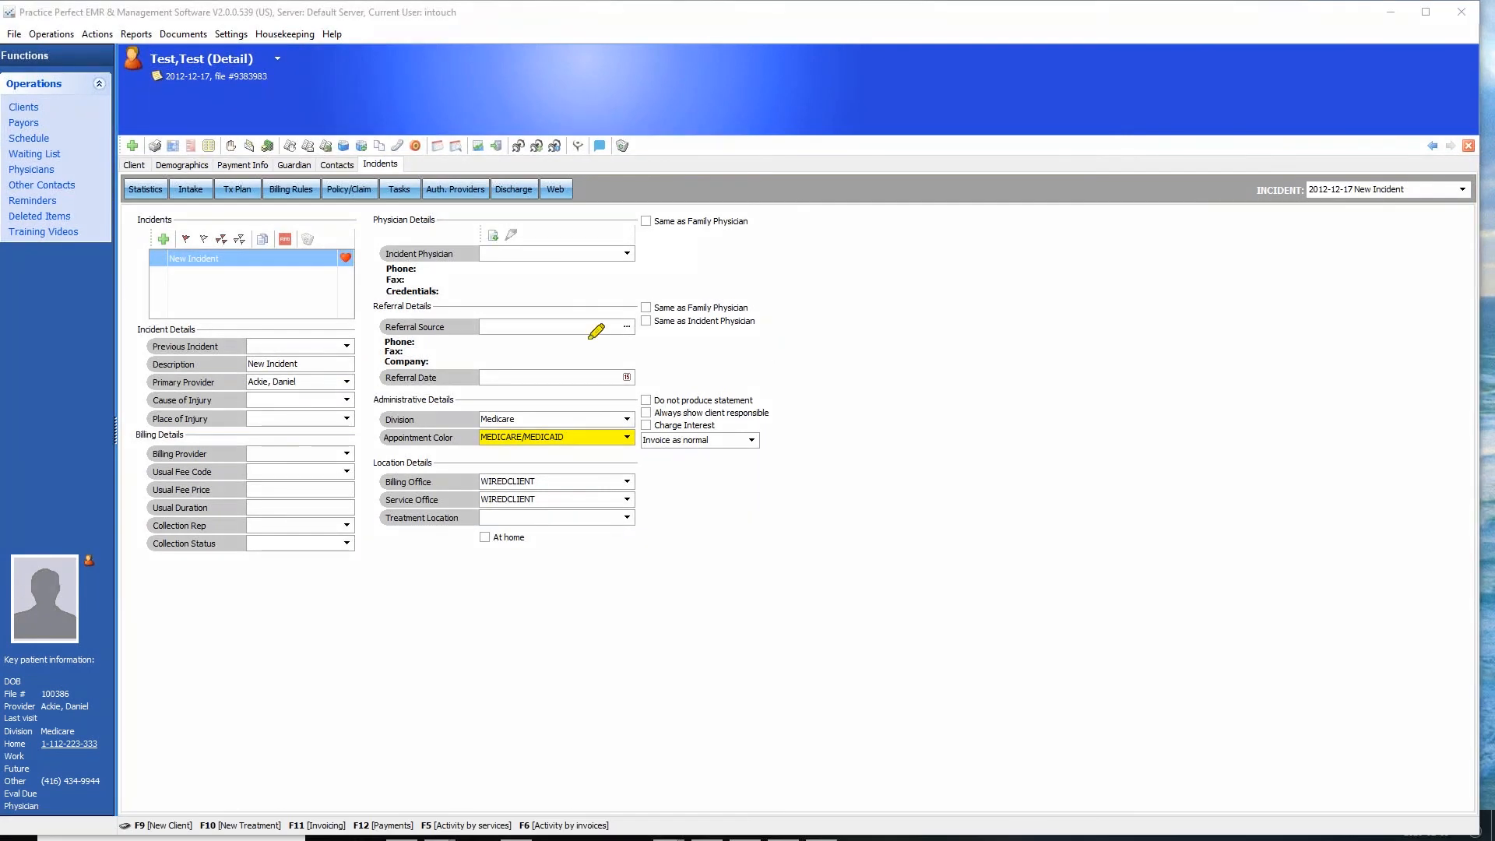
mouse_move(666, 387)
mouse_down()
mouse_move(664, 297)
mouse_move(362, 302)
mouse_move(358, 373)
mouse_move(394, 404)
mouse_move(667, 394)
mouse_move(671, 375)
mouse_move(624, 360)
mouse_move(500, 346)
mouse_move(486, 390)
mouse_move(586, 399)
mouse_move(662, 383)
mouse_move(623, 359)
mouse_up()
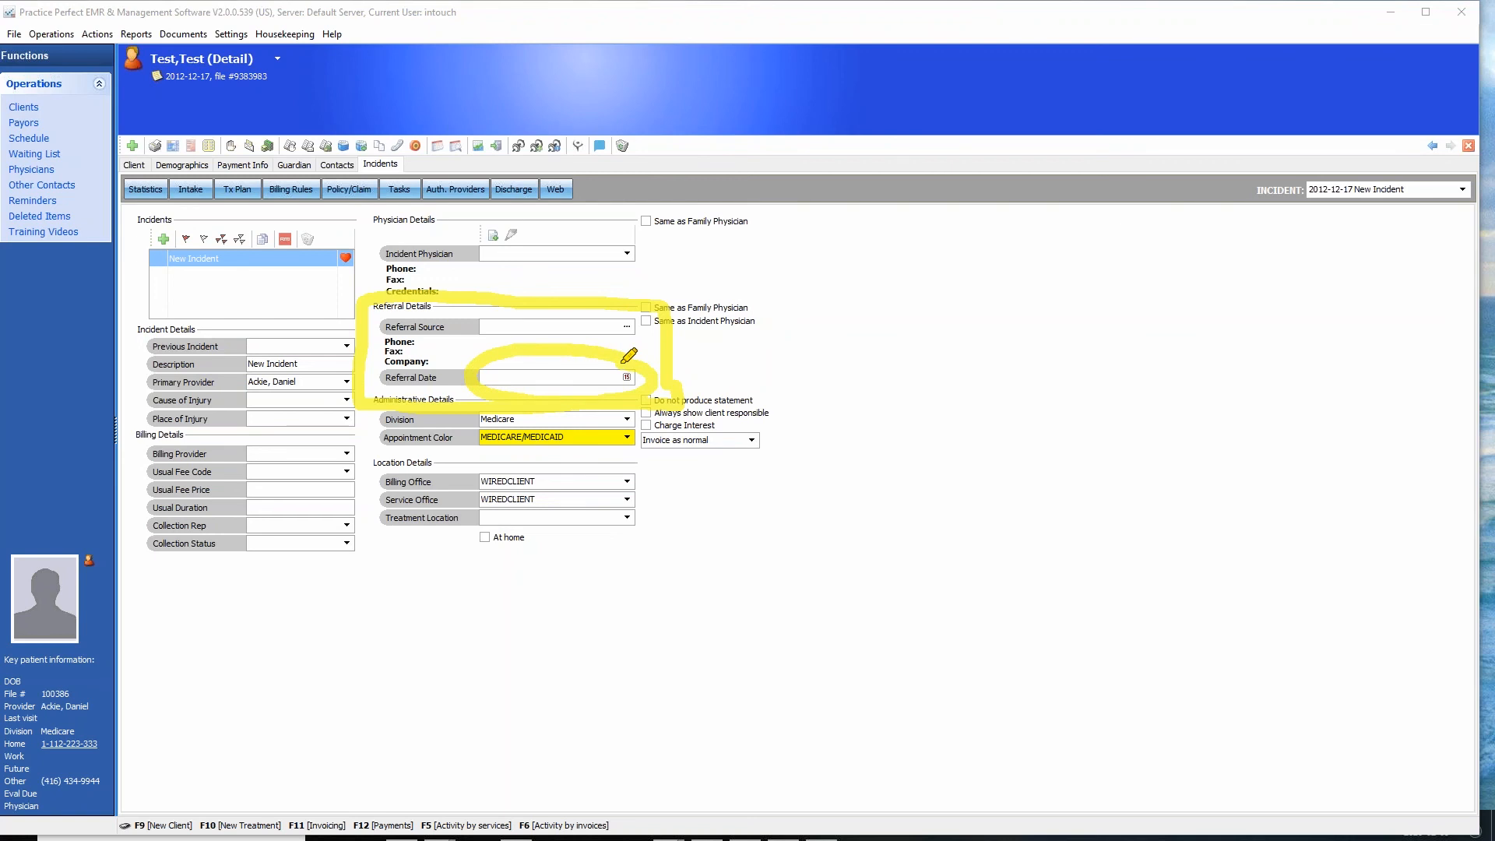
mouse_move(814, 248)
mouse_down()
mouse_move(661, 360)
mouse_move(738, 347)
mouse_up()
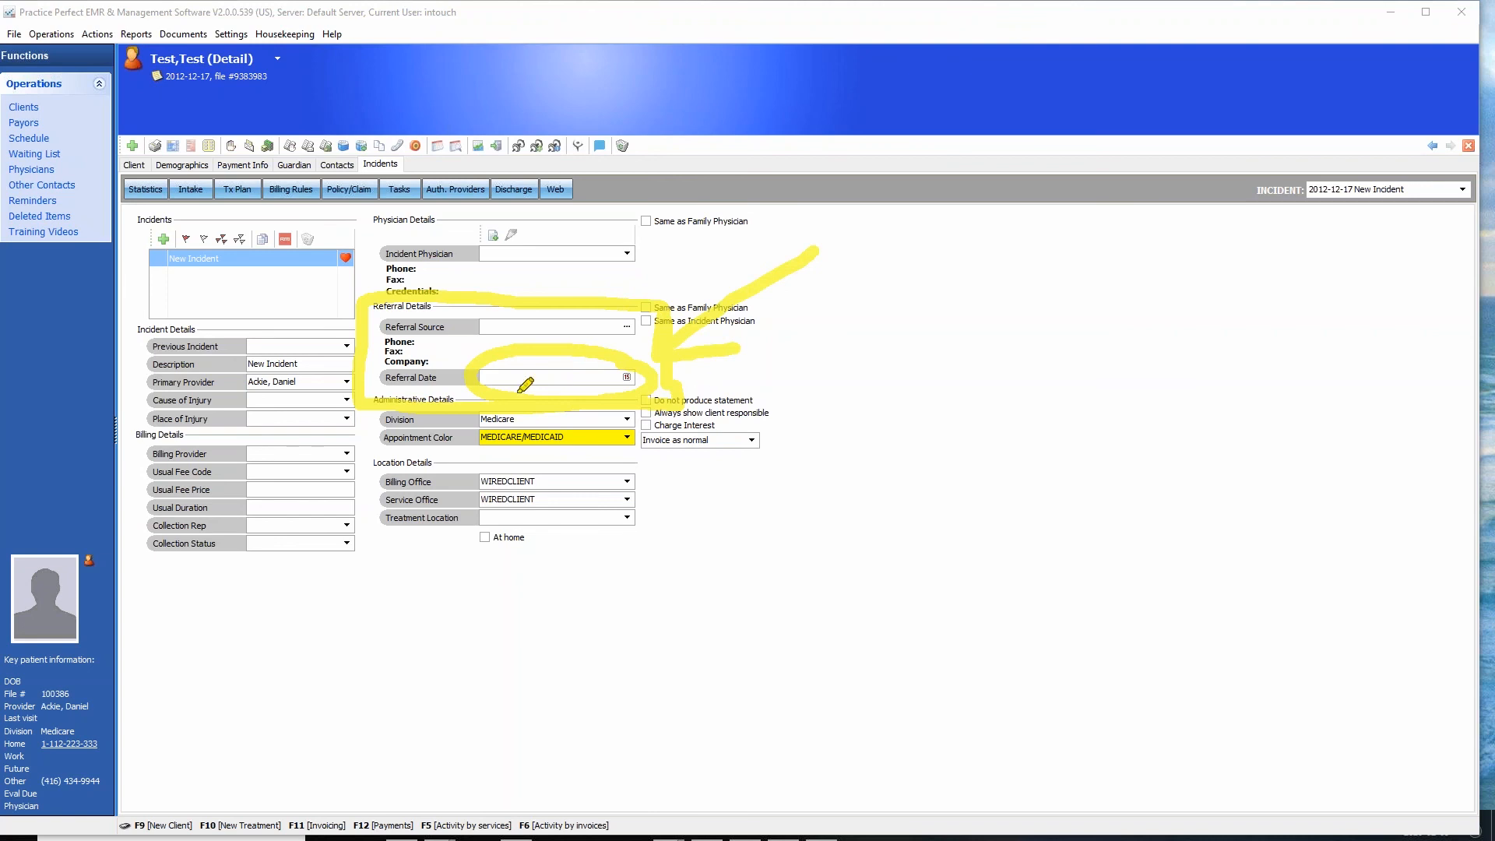
drag(483, 378, 599, 380)
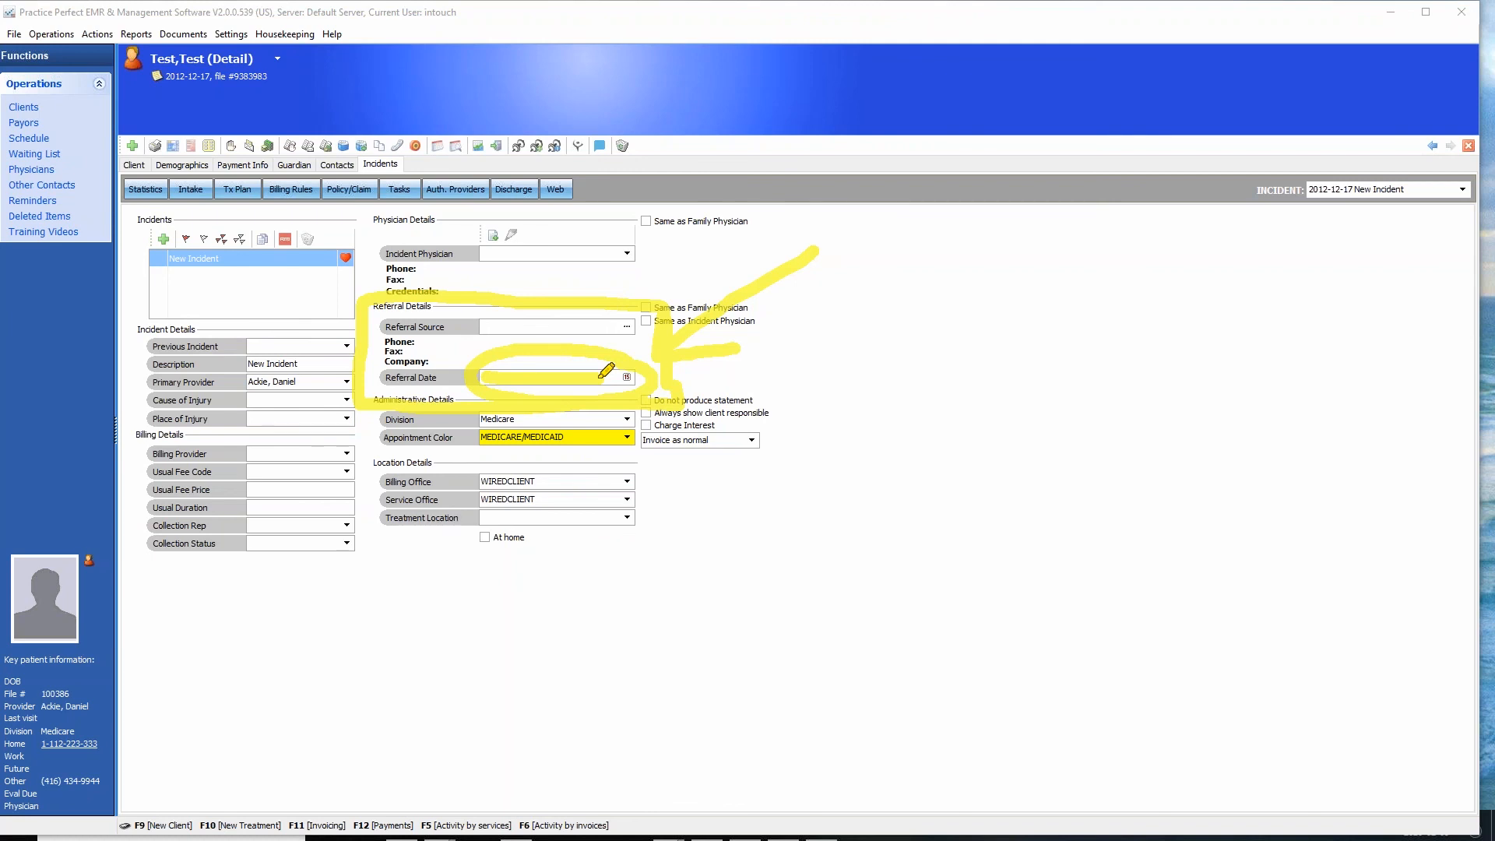
click(1352, 466)
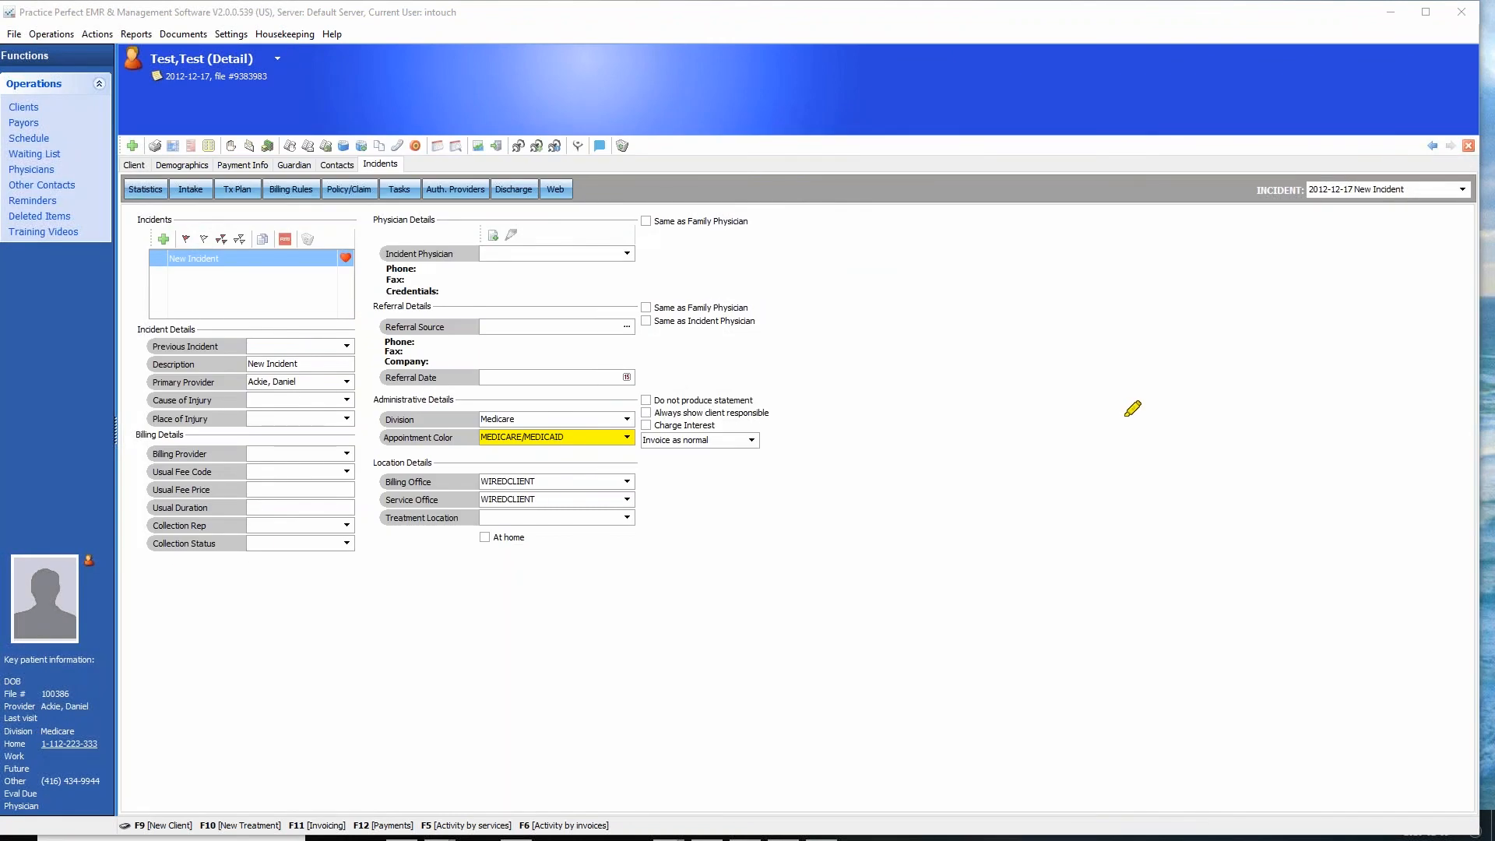
key(Escape)
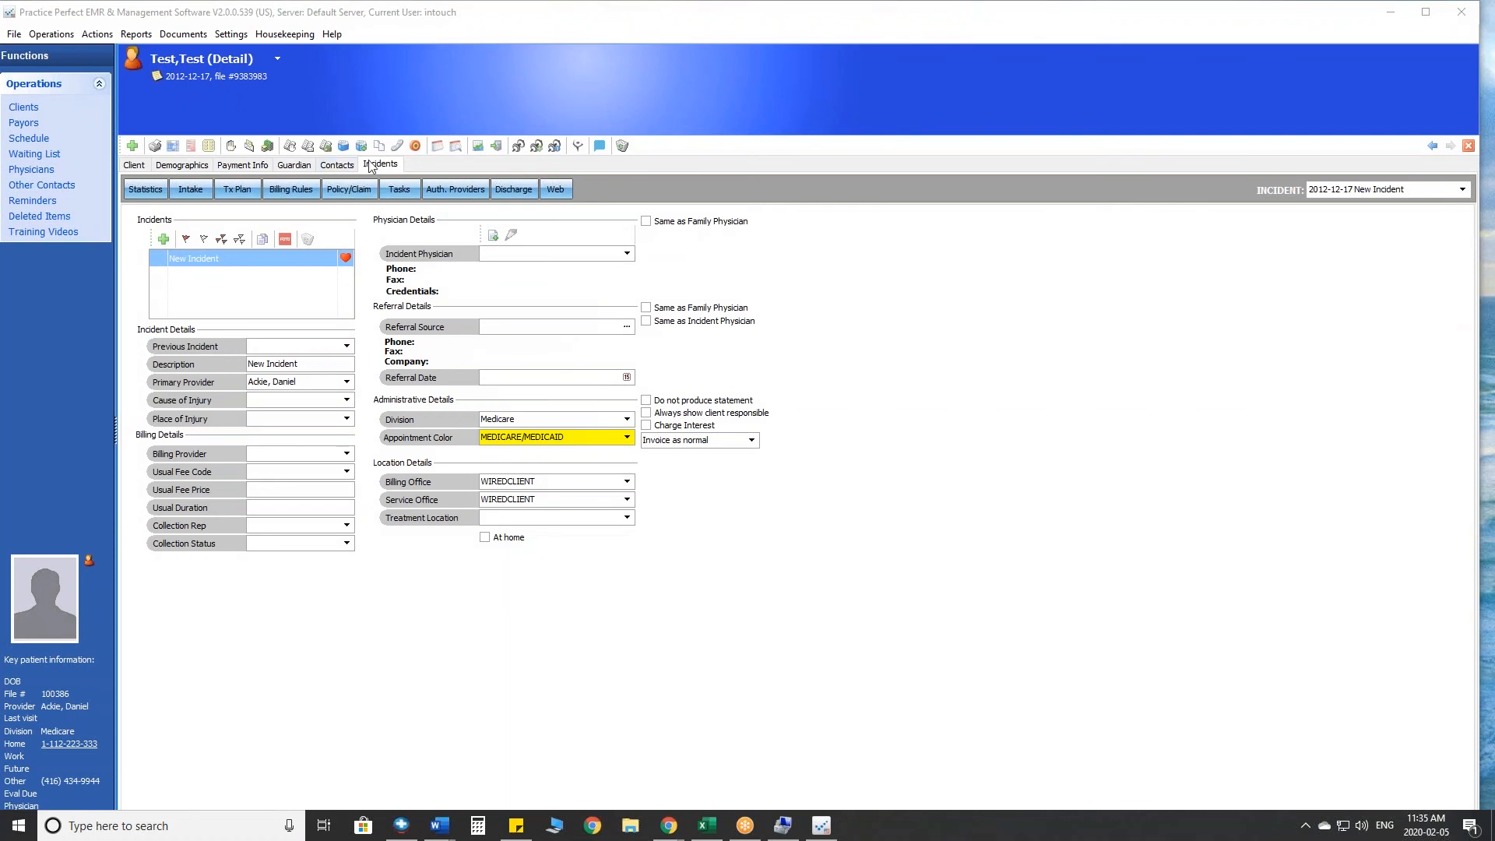
- Show the incident's statistics and examine the Assessment Date field under the key dates
click(152, 192)
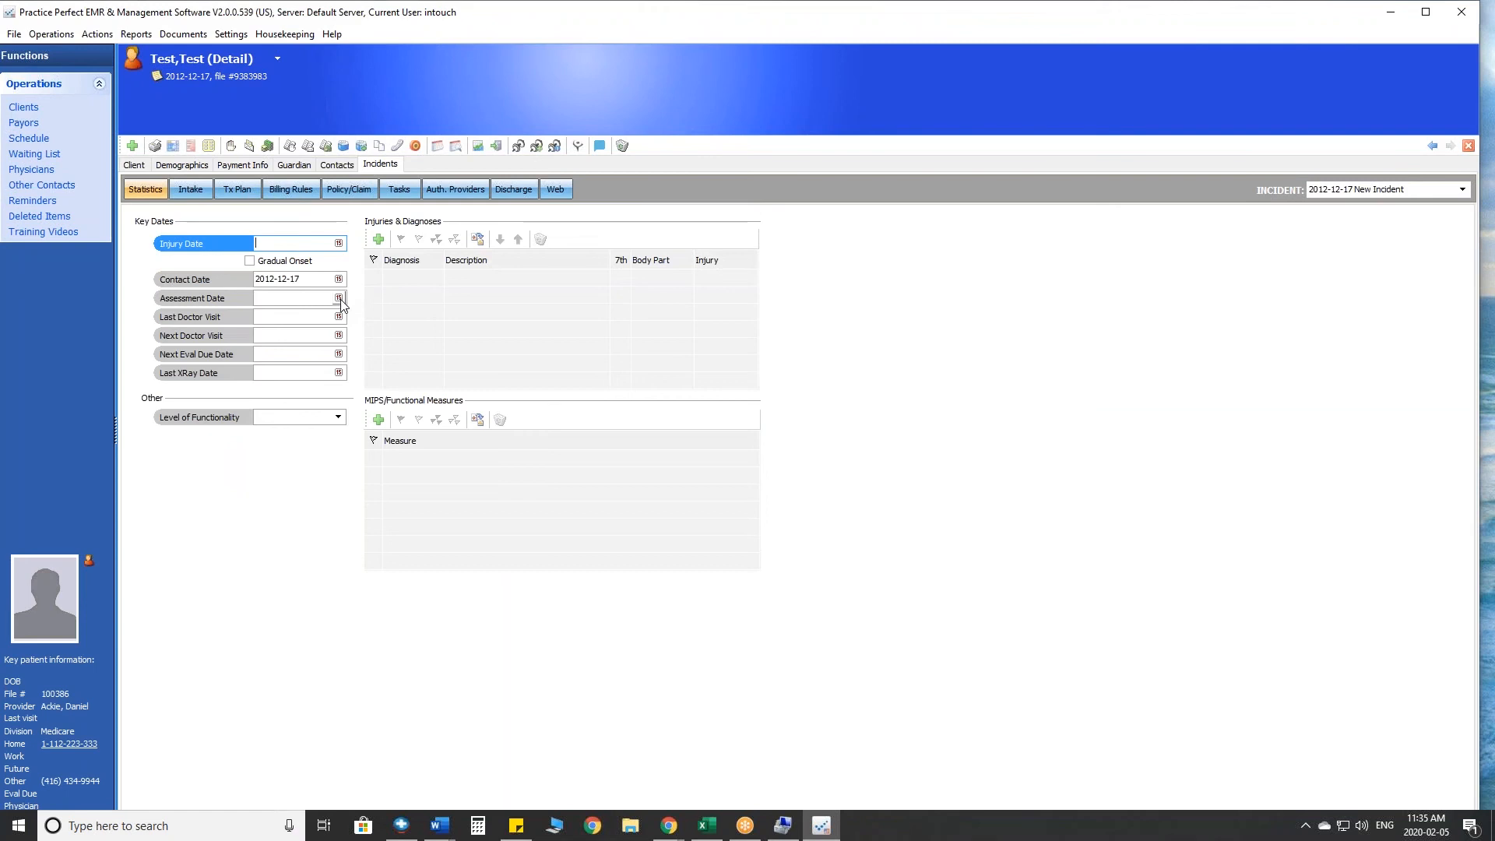
click(338, 298)
click(339, 299)
click(339, 299)
click(340, 299)
click(340, 299)
click(339, 298)
click(339, 299)
click(339, 299)
click(339, 299)
click(338, 298)
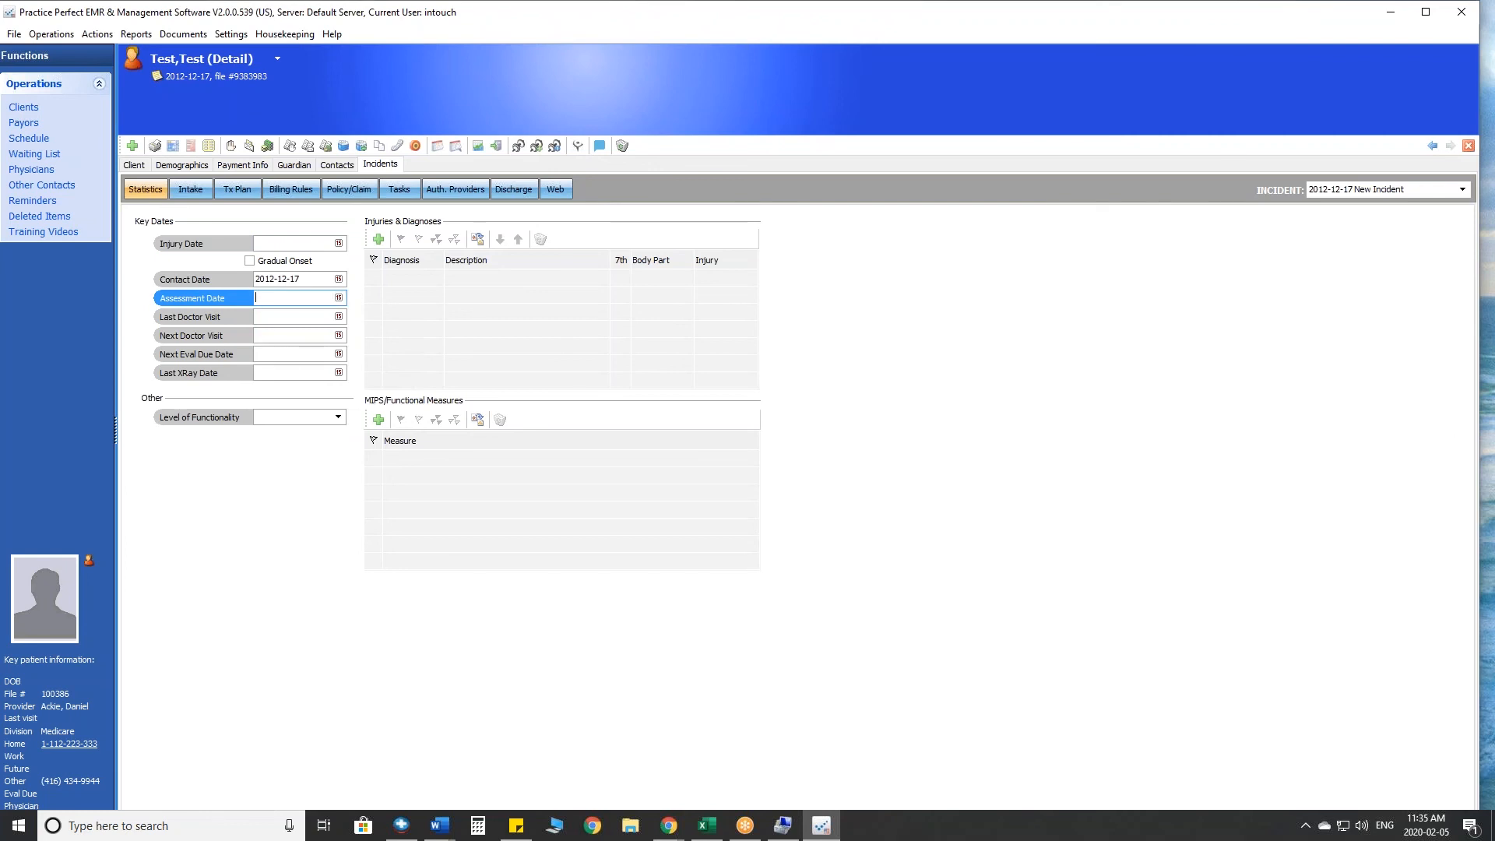
mouse_move(367, 293)
mouse_down()
mouse_move(140, 296)
mouse_move(363, 302)
mouse_move(348, 294)
mouse_up()
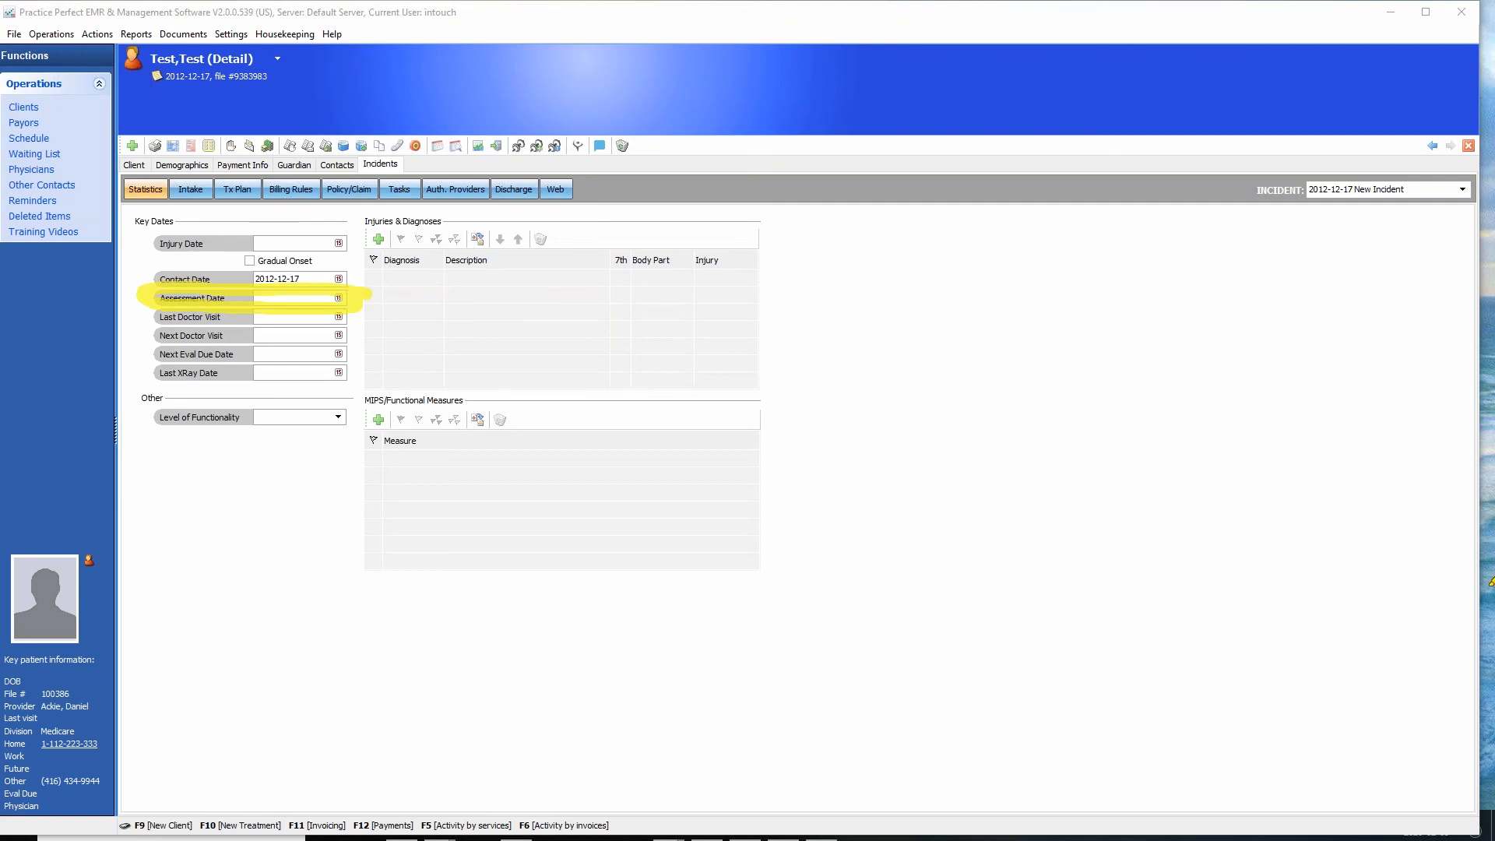
key(Escape)
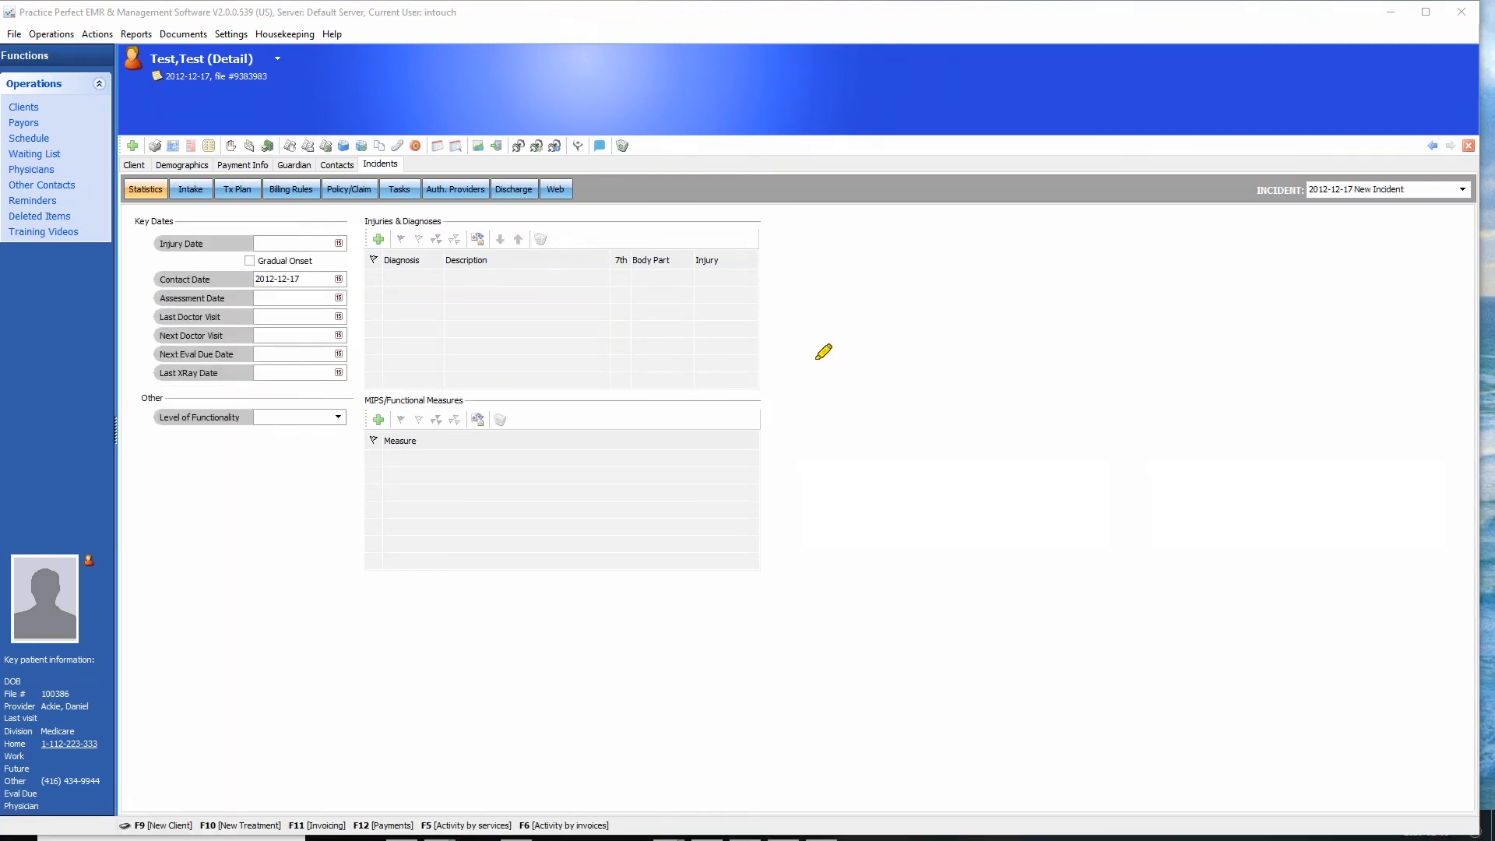
- Compare the Contact Date in the key dates with the date of the selected incident
mouse_move(340, 271)
mouse_down()
mouse_move(222, 257)
mouse_move(221, 293)
mouse_move(354, 281)
mouse_move(343, 270)
mouse_move(412, 284)
mouse_move(848, 250)
mouse_move(1294, 179)
mouse_move(1358, 150)
mouse_move(1409, 257)
mouse_move(1266, 150)
mouse_move(1433, 284)
mouse_move(1230, 187)
mouse_move(1463, 233)
mouse_move(1228, 238)
mouse_move(1450, 289)
mouse_move(1306, 309)
mouse_up()
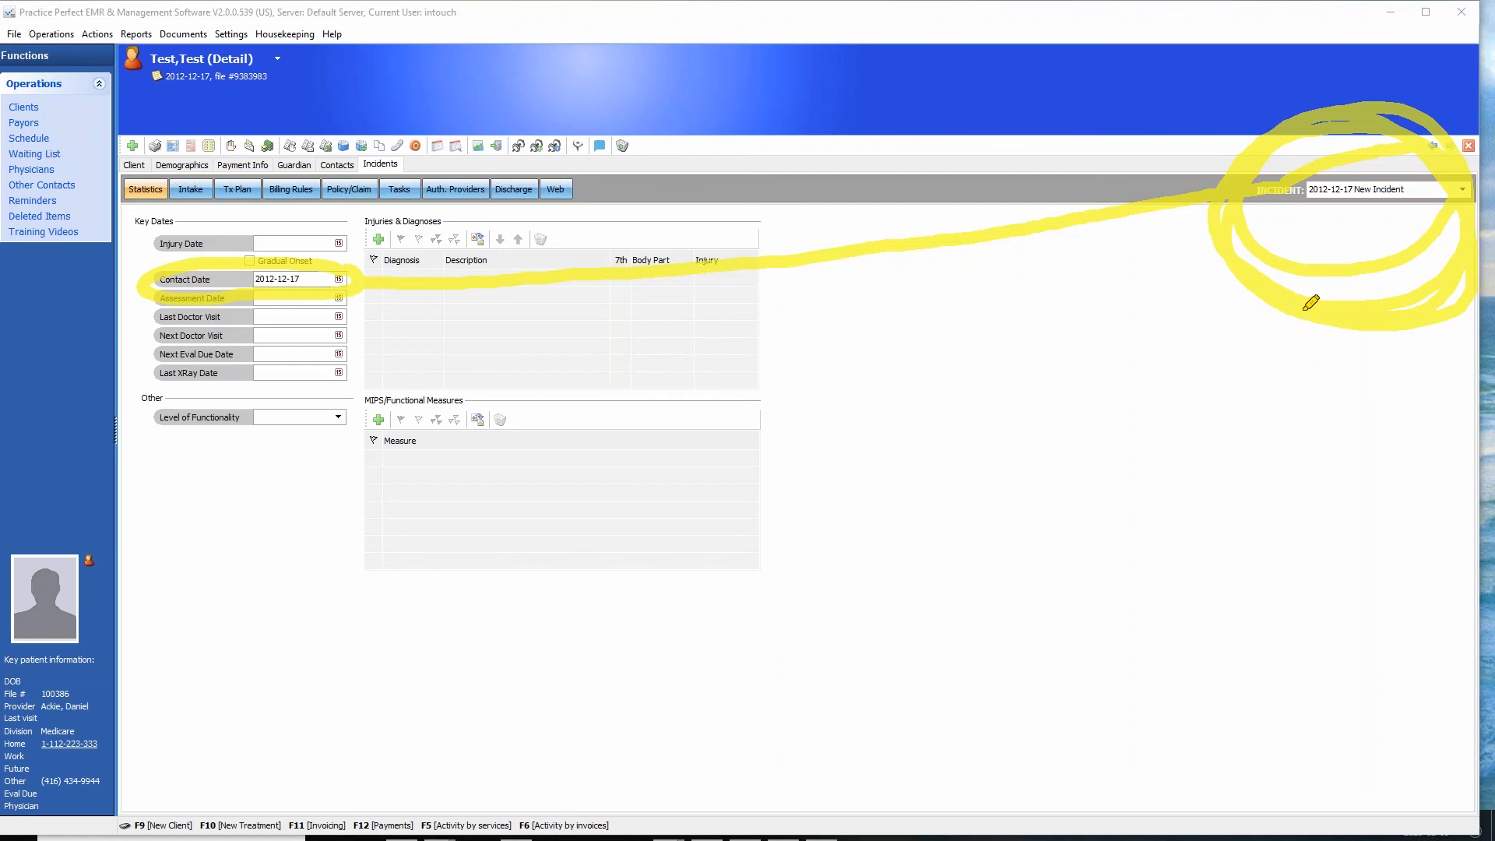
drag(1309, 210, 1381, 203)
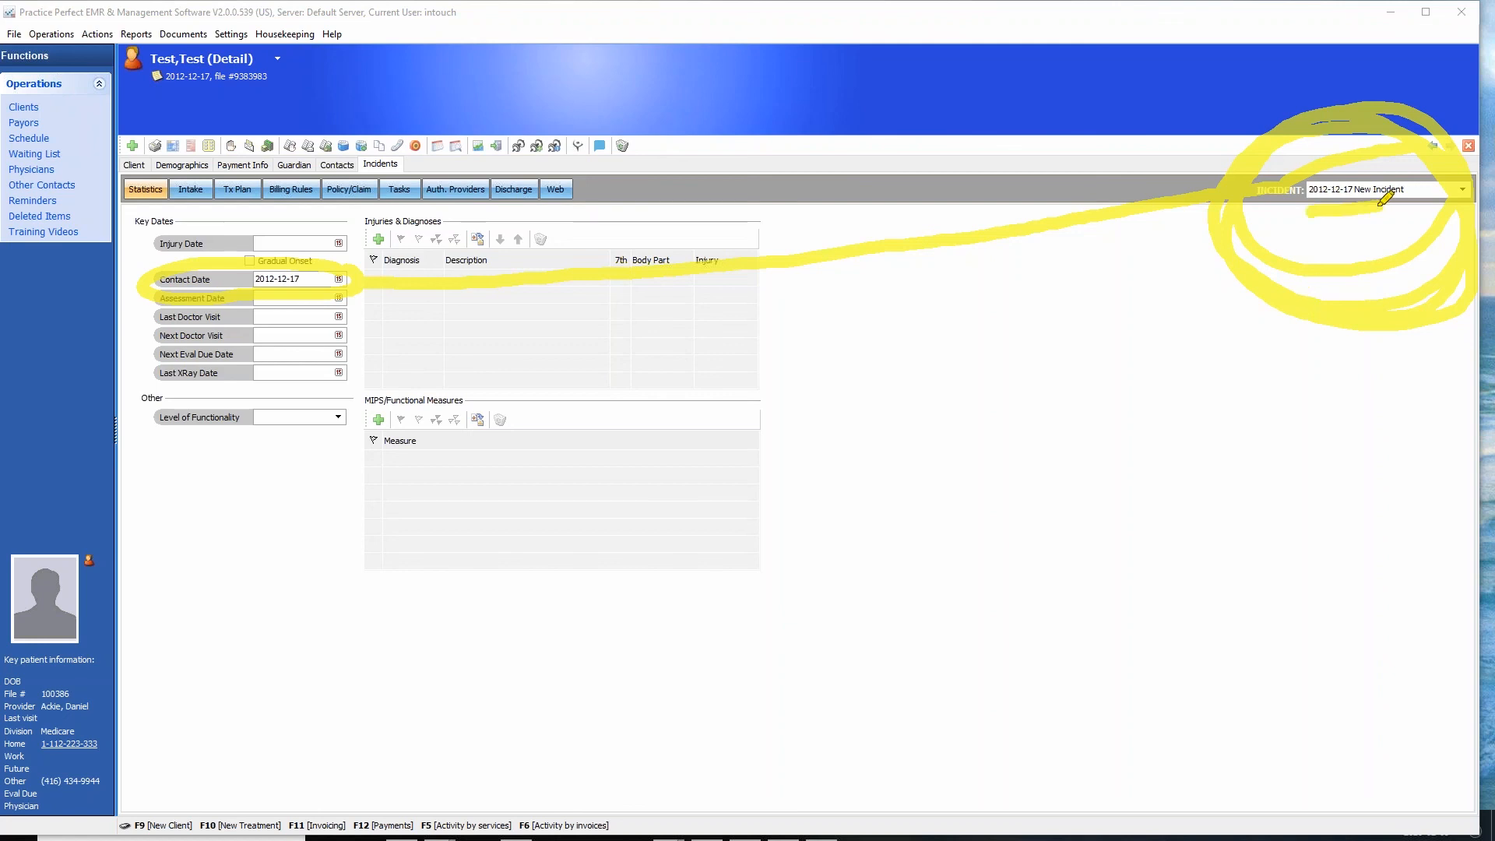
mouse_move(320, 267)
mouse_down()
mouse_move(118, 293)
mouse_move(258, 260)
mouse_move(373, 286)
mouse_move(115, 287)
mouse_move(387, 286)
mouse_up()
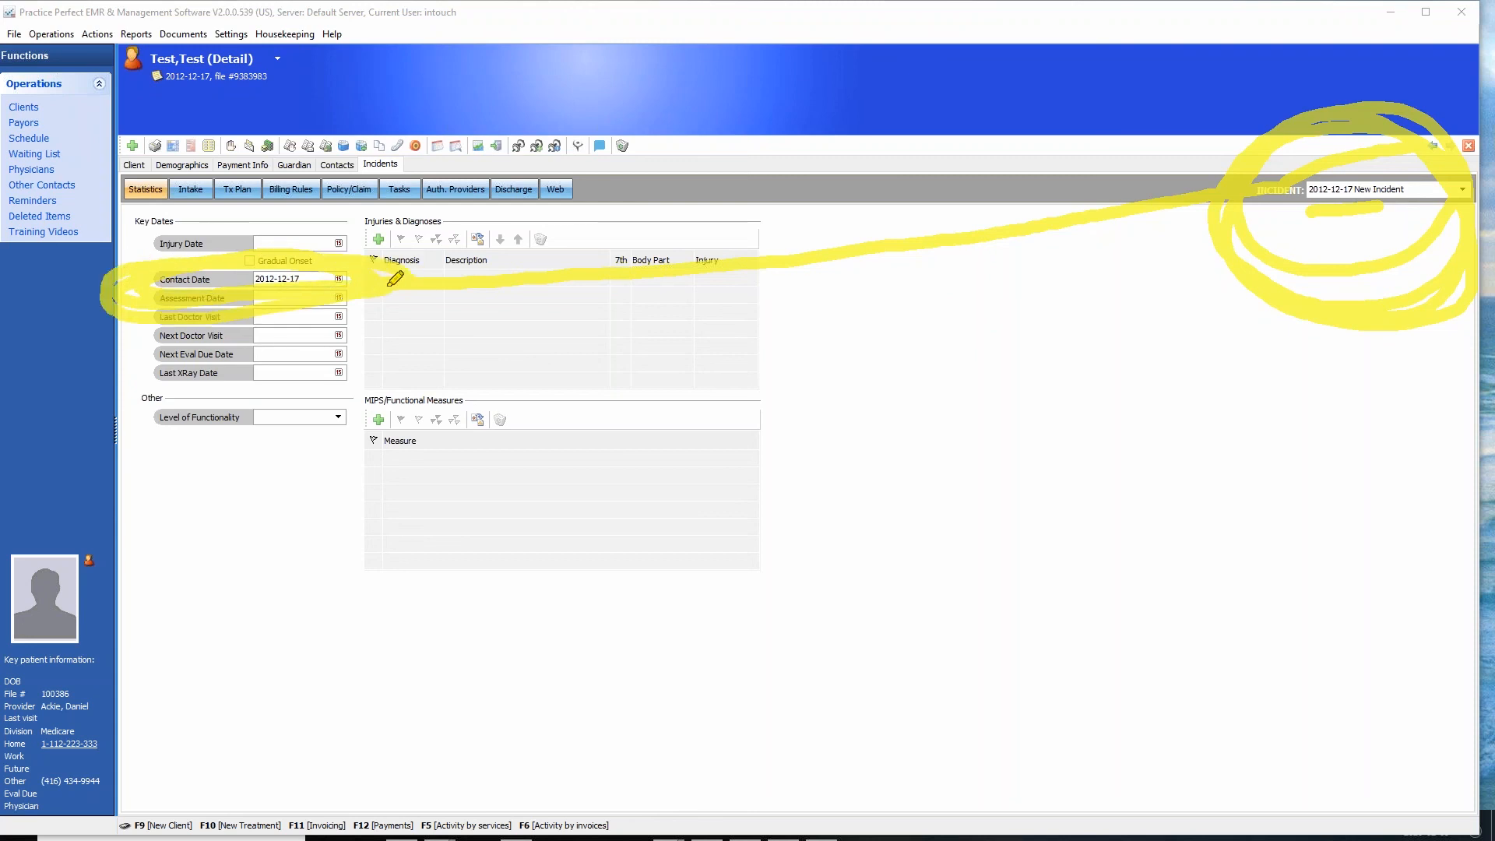
drag(431, 167, 370, 256)
drag(344, 207, 437, 232)
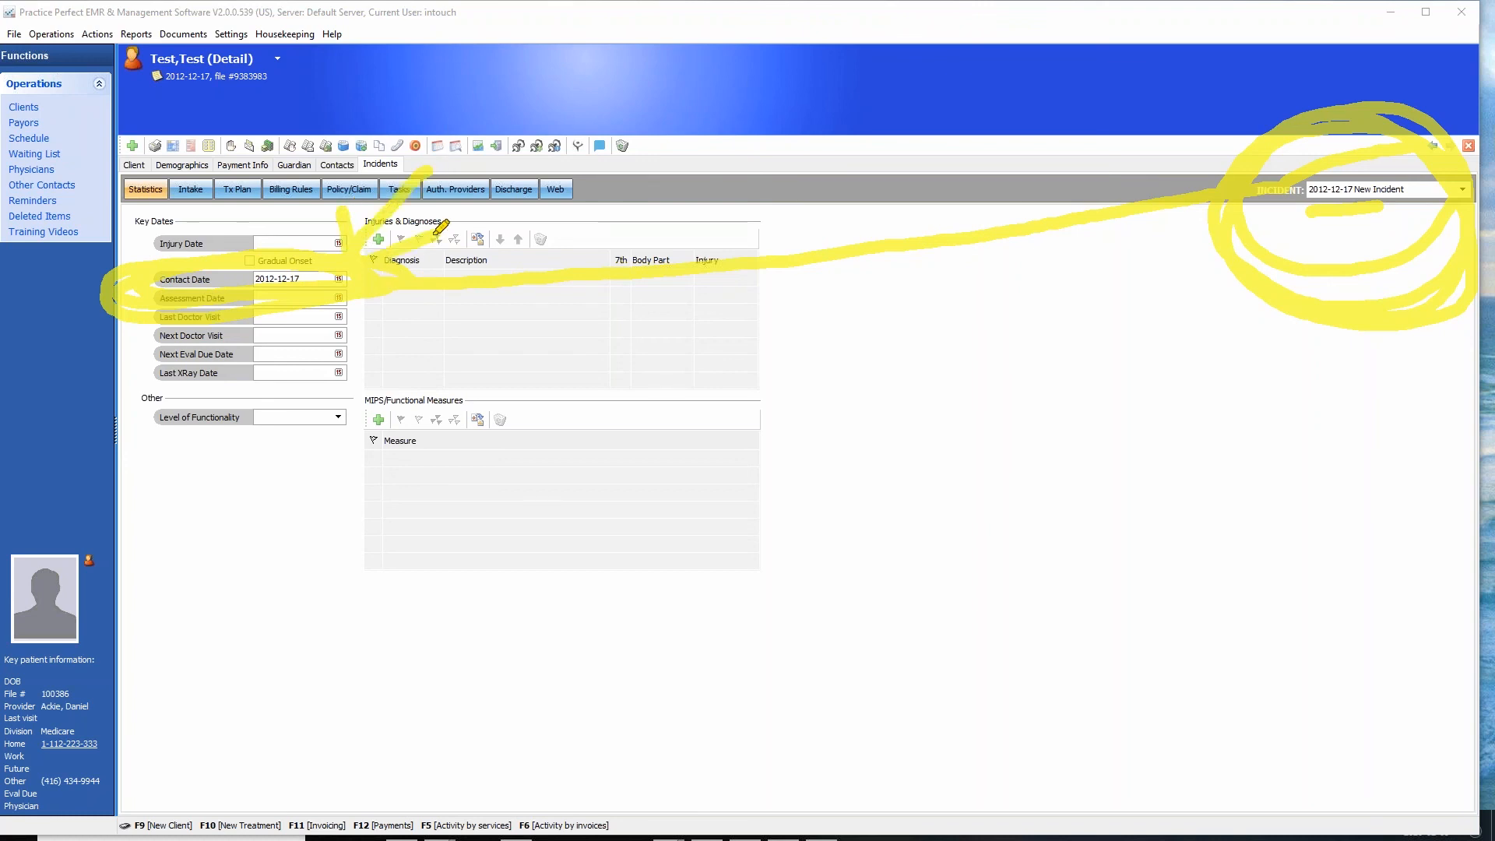
key(Escape)
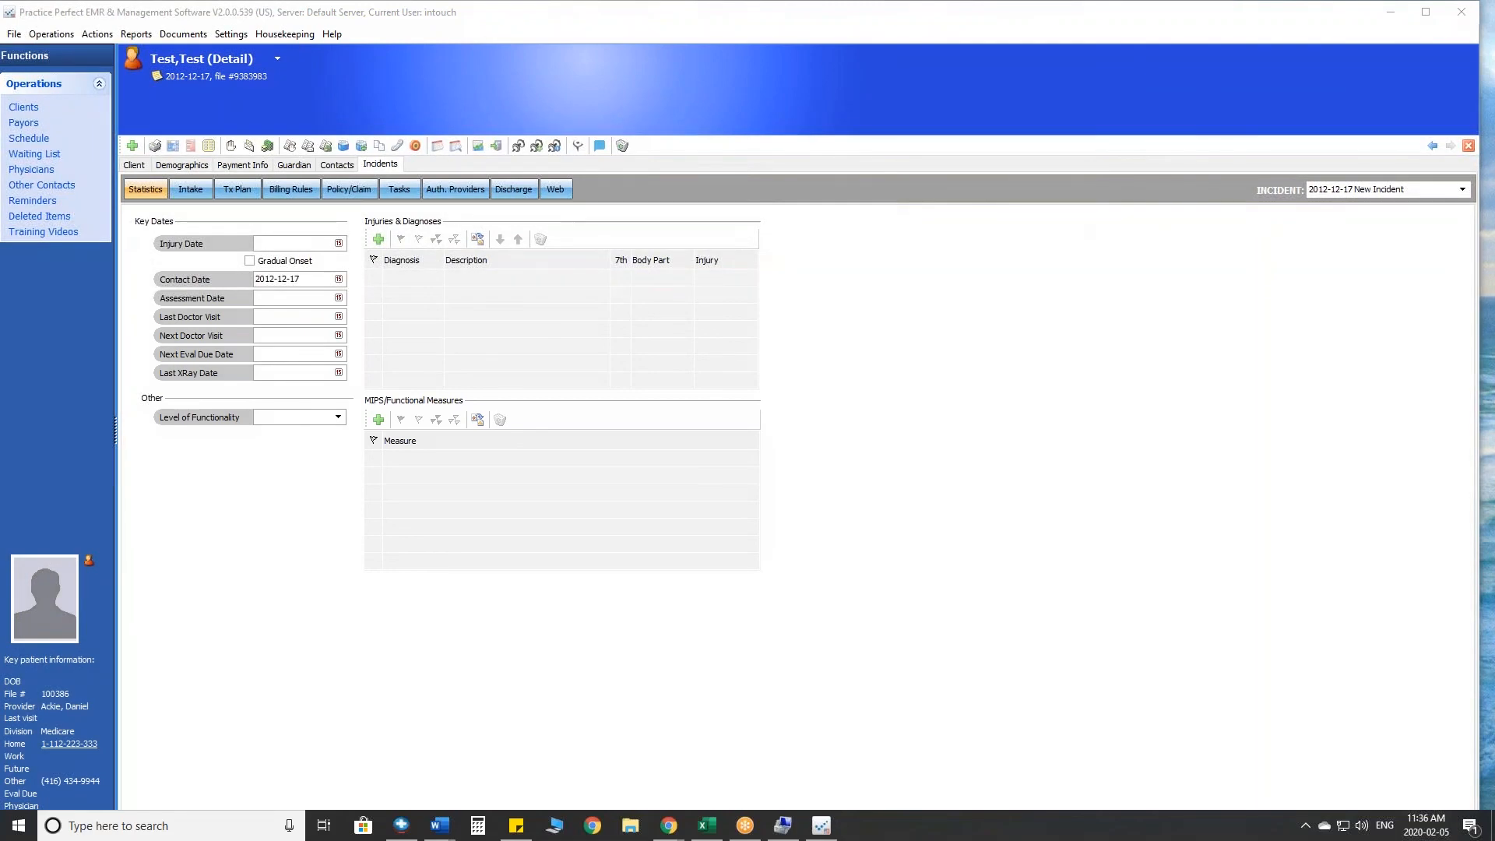
- Set up the Daily Reconciliation report to start from 2020-01-20 and show referrals by contact date
click(137, 34)
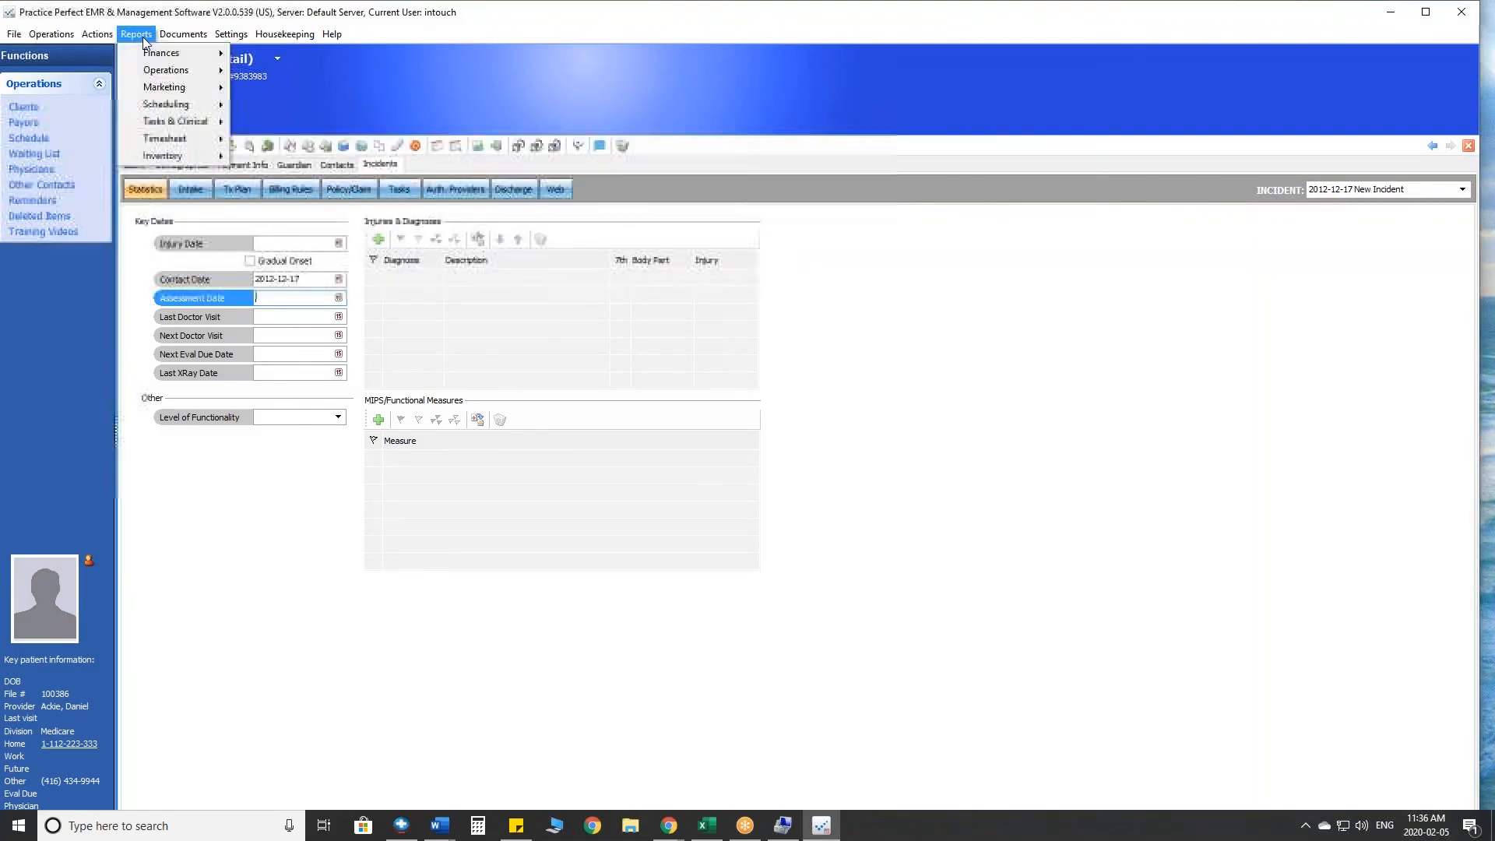
mouse_move(171, 60)
click(269, 86)
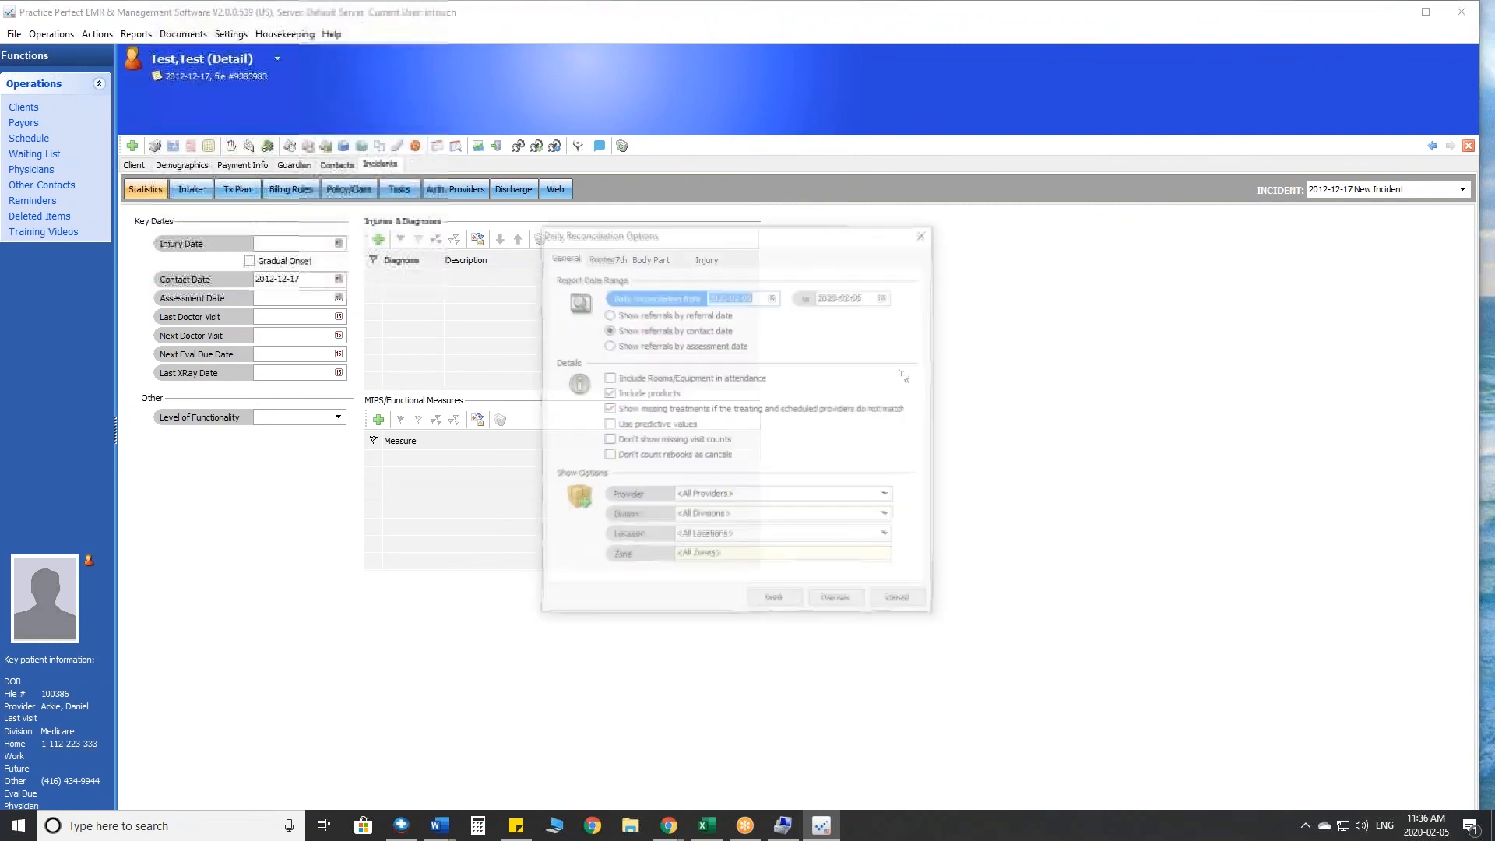
click(772, 296)
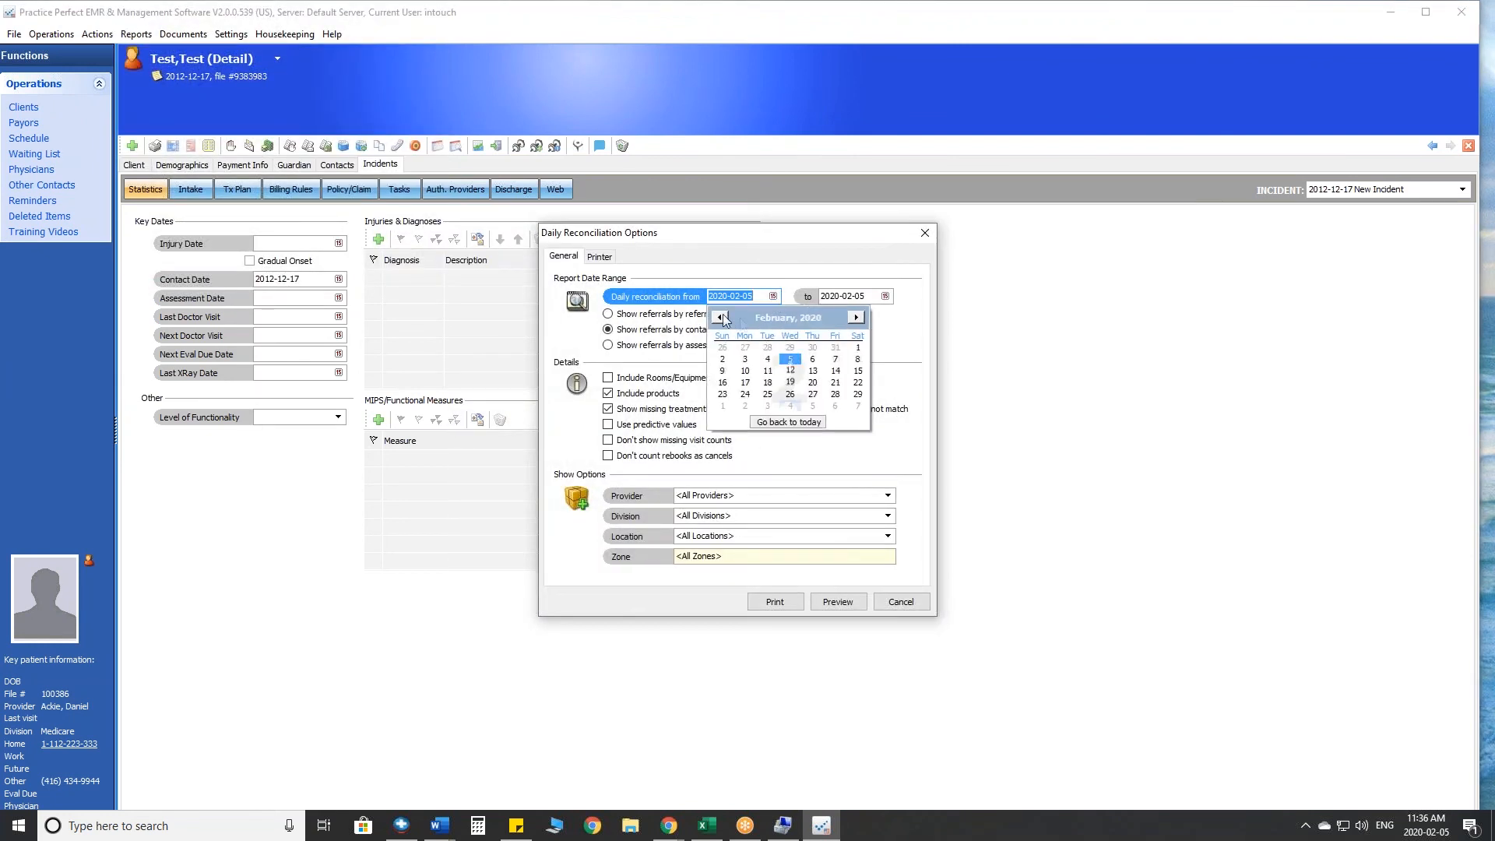
click(748, 382)
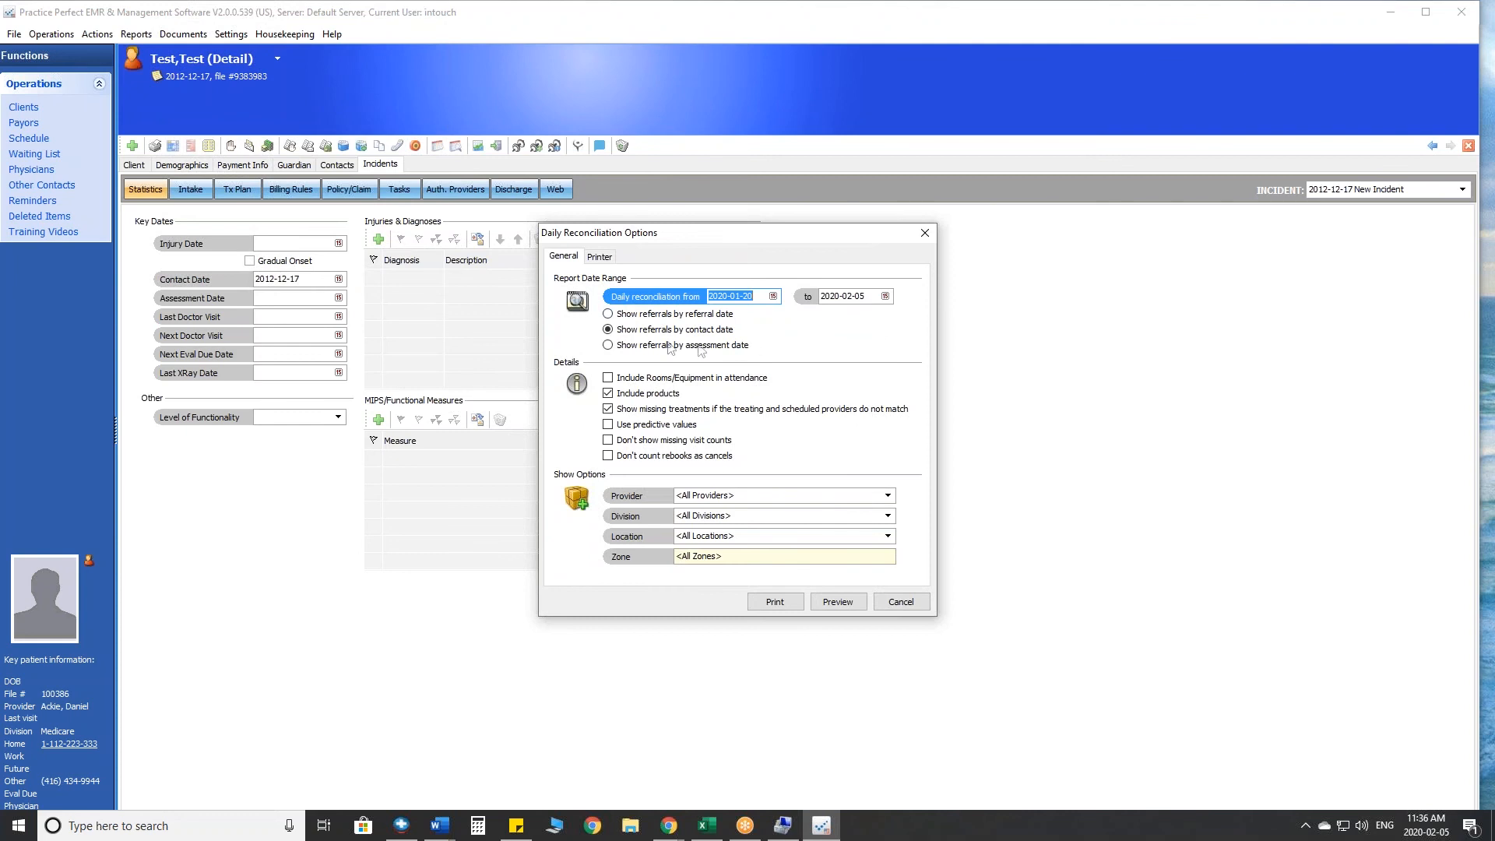
click(610, 346)
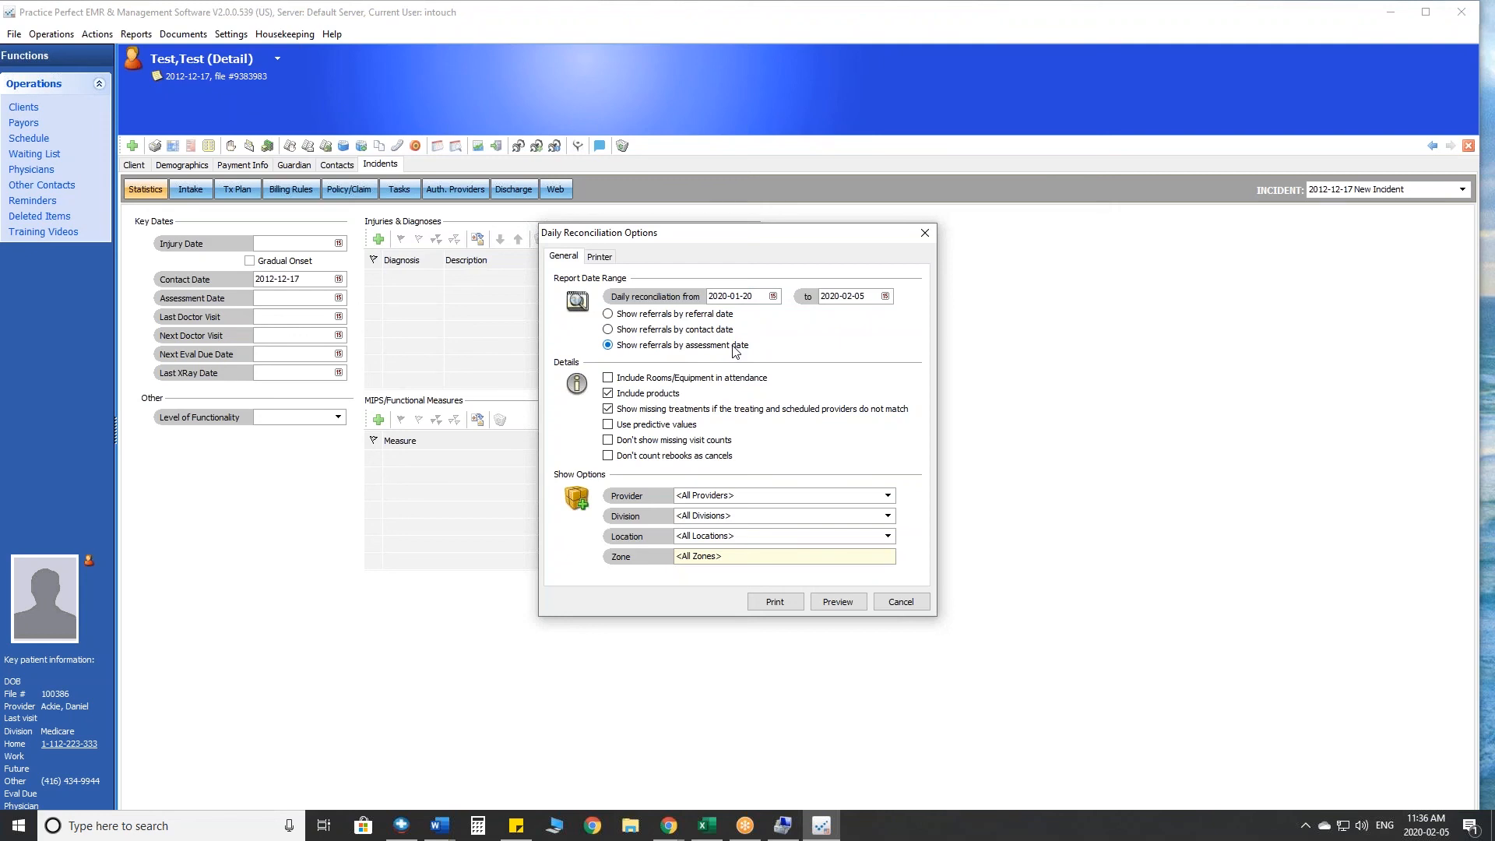
click(608, 329)
- Review the location choices available for the Daily Reconciliation report, keeping all locations selected
click(888, 537)
click(888, 537)
click(888, 537)
click(888, 537)
click(889, 537)
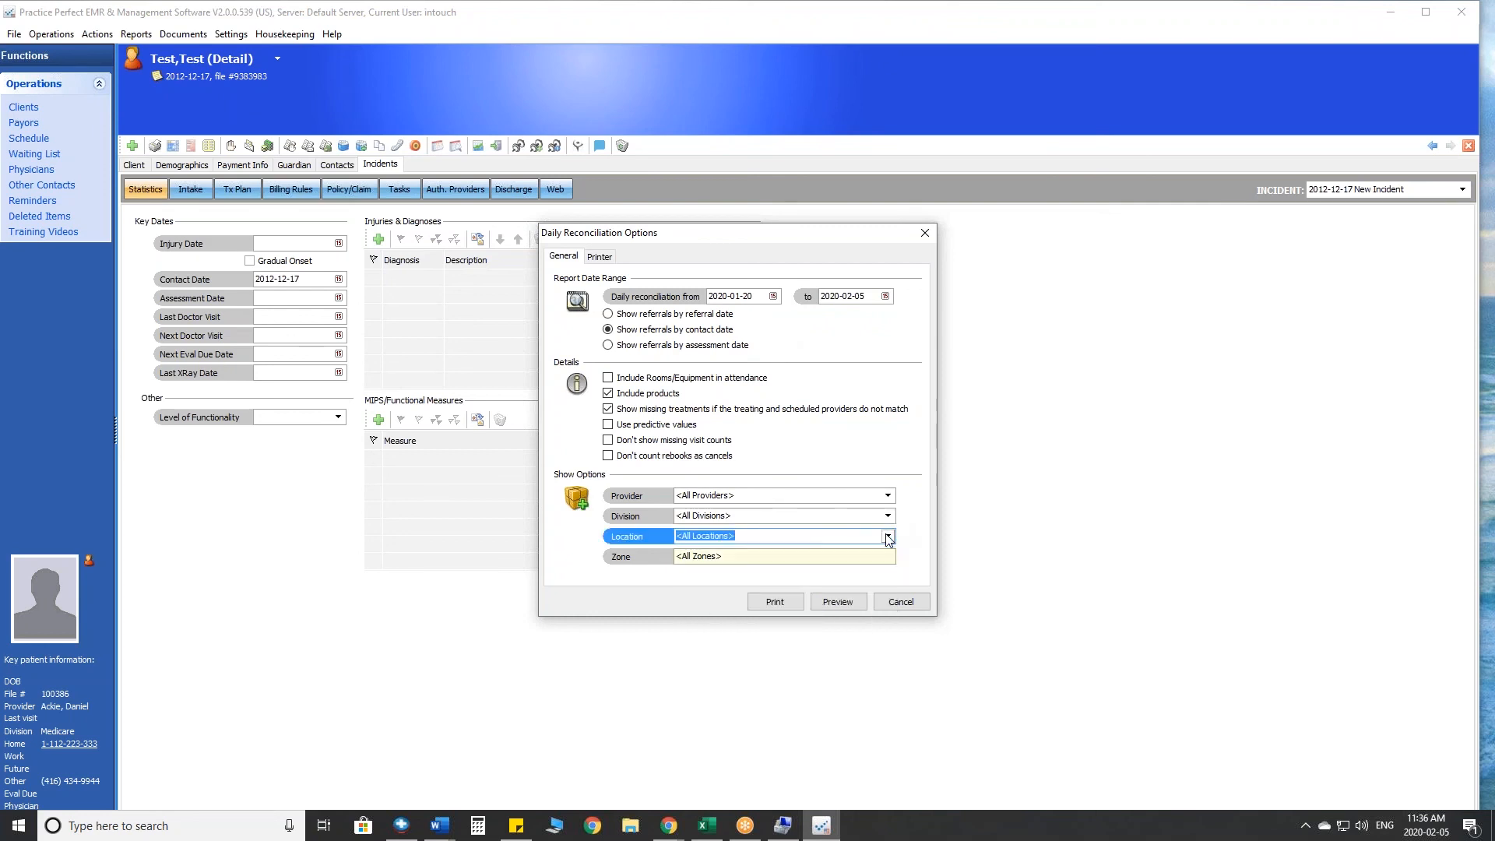
- Preview the Daily Reconciliation report and review its Revenue Summary by fee code, quantity and duration, percentage of total and revenue total
click(837, 601)
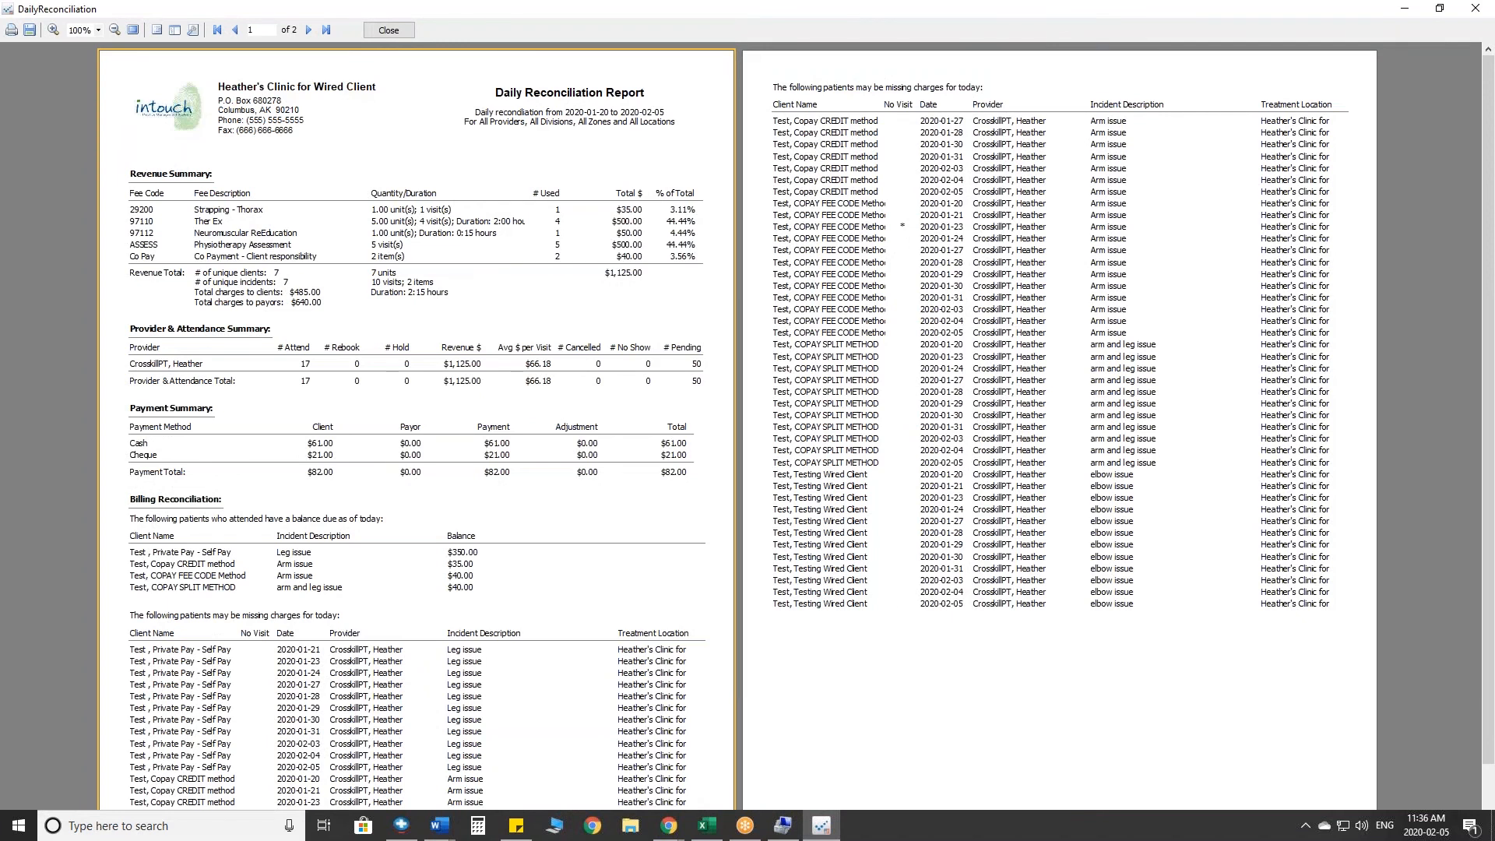
click(1435, 571)
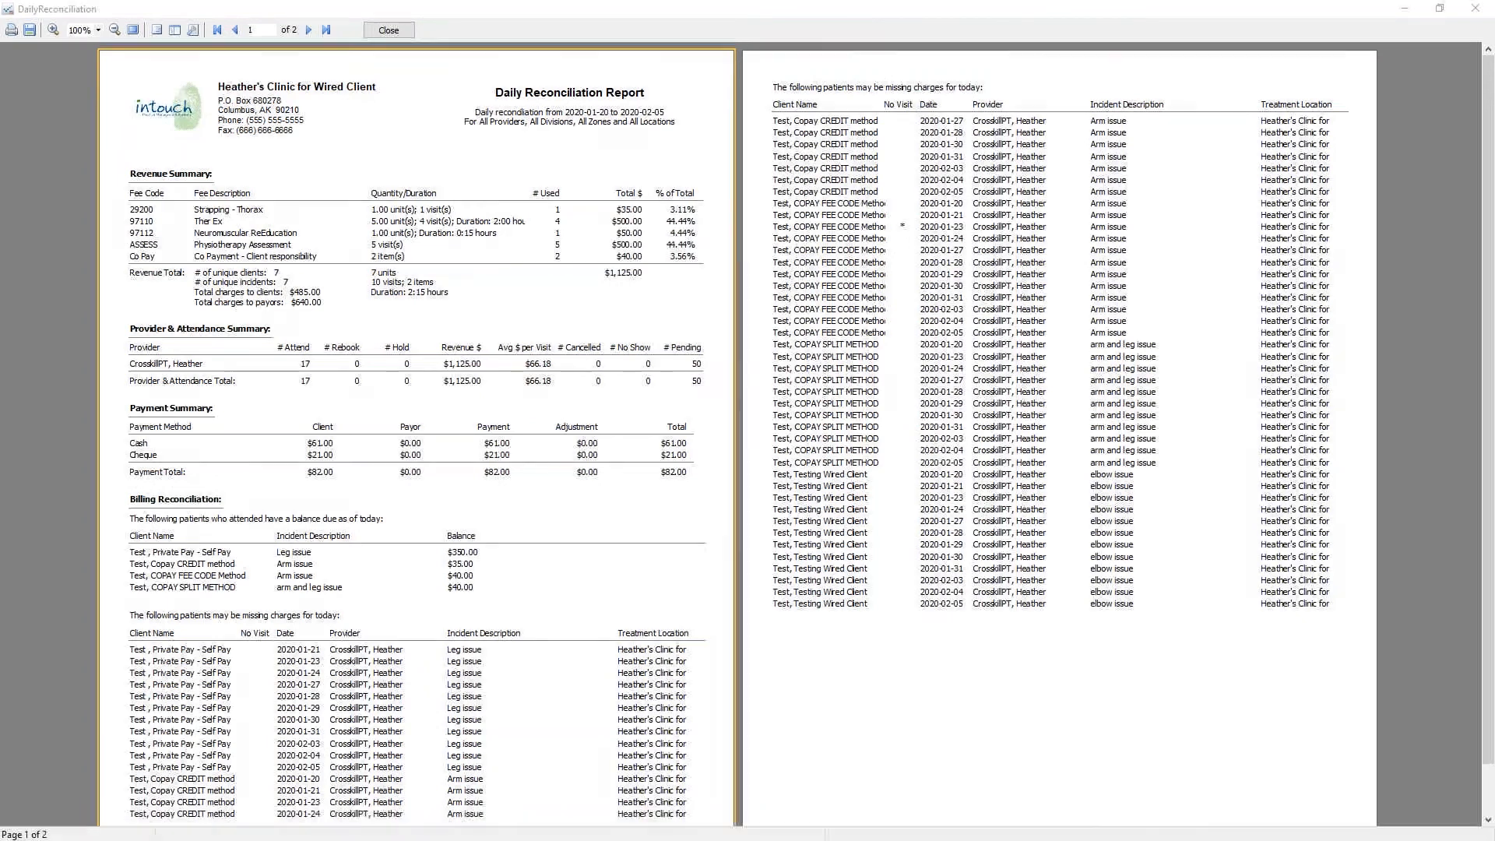
mouse_move(217, 159)
mouse_down()
mouse_move(151, 150)
mouse_move(107, 185)
mouse_move(190, 194)
mouse_move(219, 166)
mouse_up()
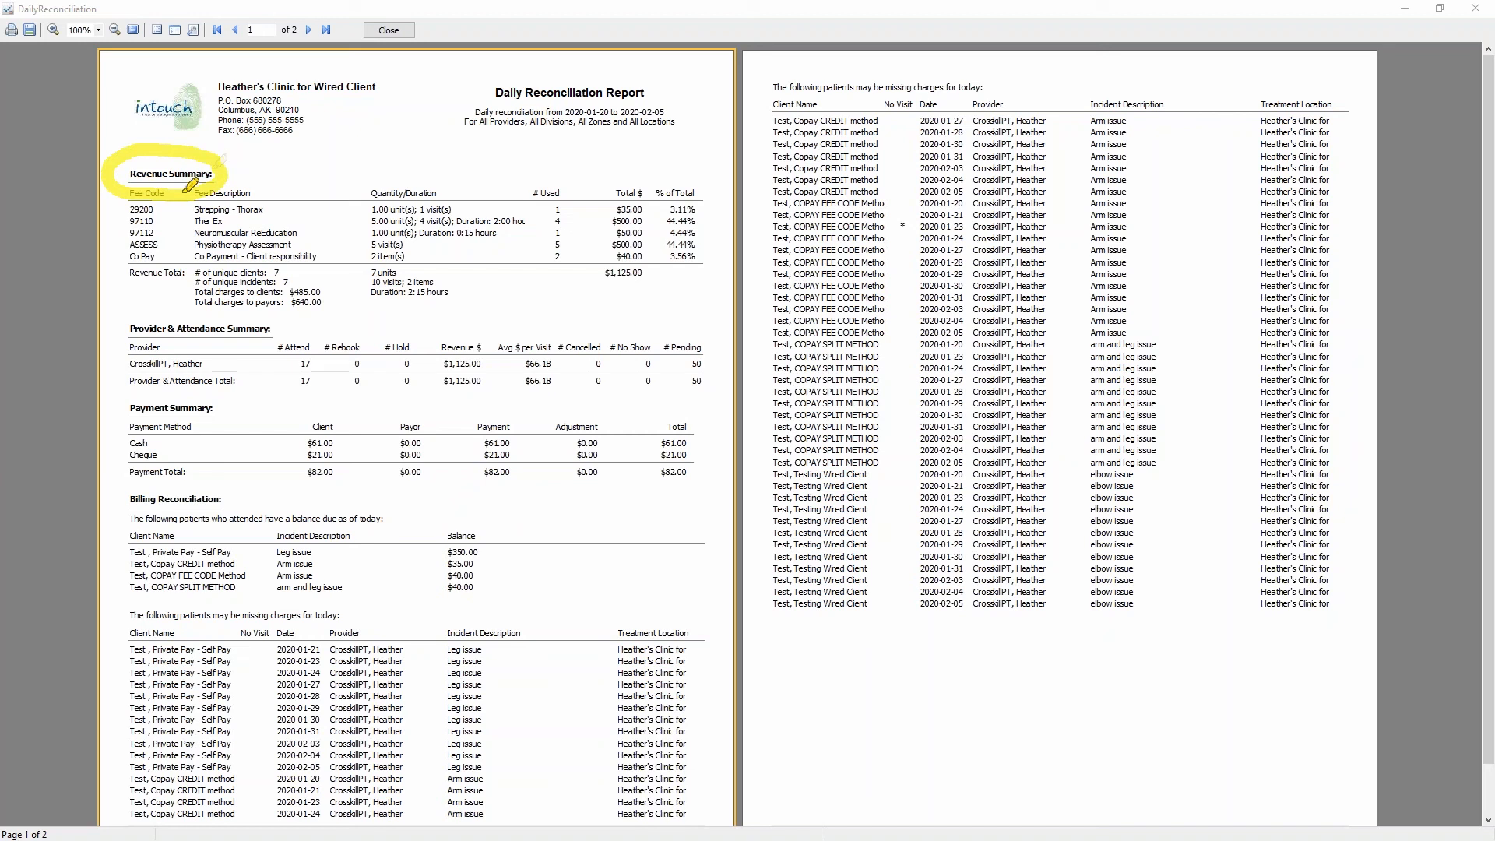
mouse_move(167, 196)
mouse_down()
mouse_move(172, 270)
mouse_move(187, 249)
mouse_up()
drag(389, 140, 394, 191)
drag(394, 192, 412, 165)
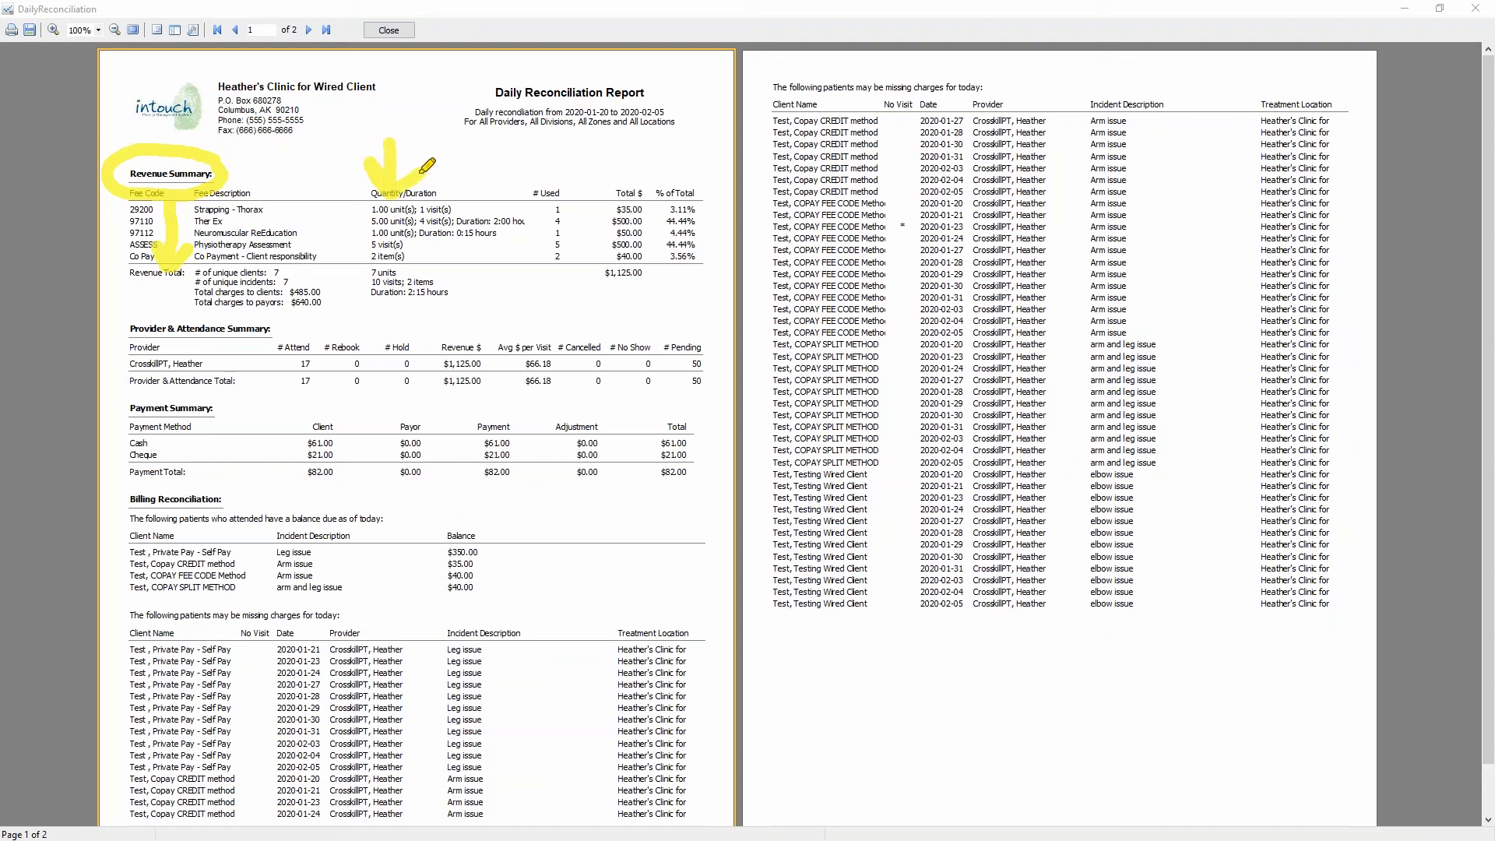
mouse_move(705, 171)
mouse_down()
mouse_move(657, 174)
mouse_move(656, 263)
mouse_move(728, 225)
mouse_move(708, 169)
mouse_up()
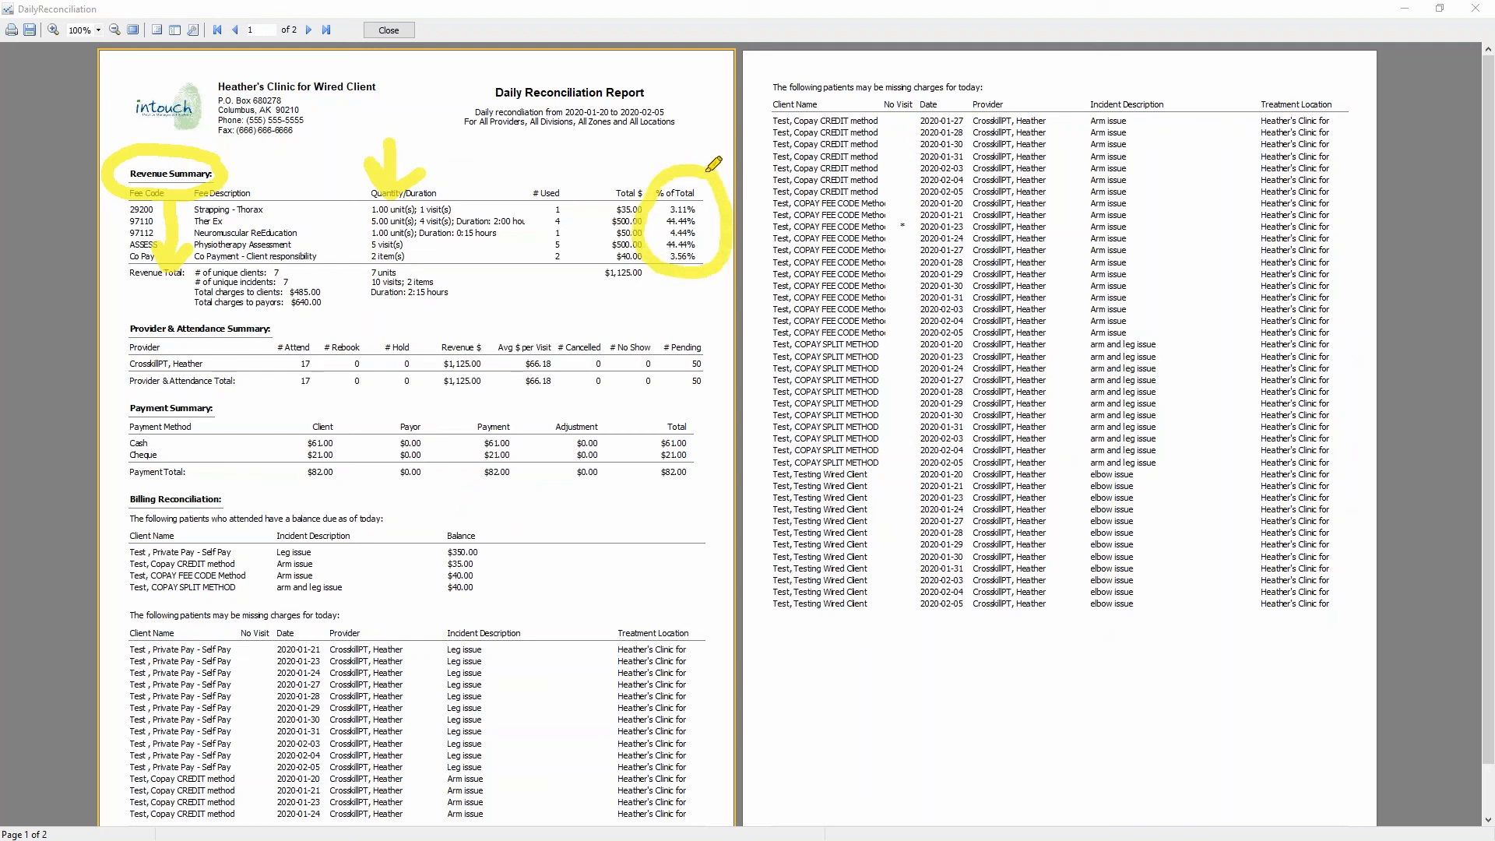
drag(601, 295, 659, 293)
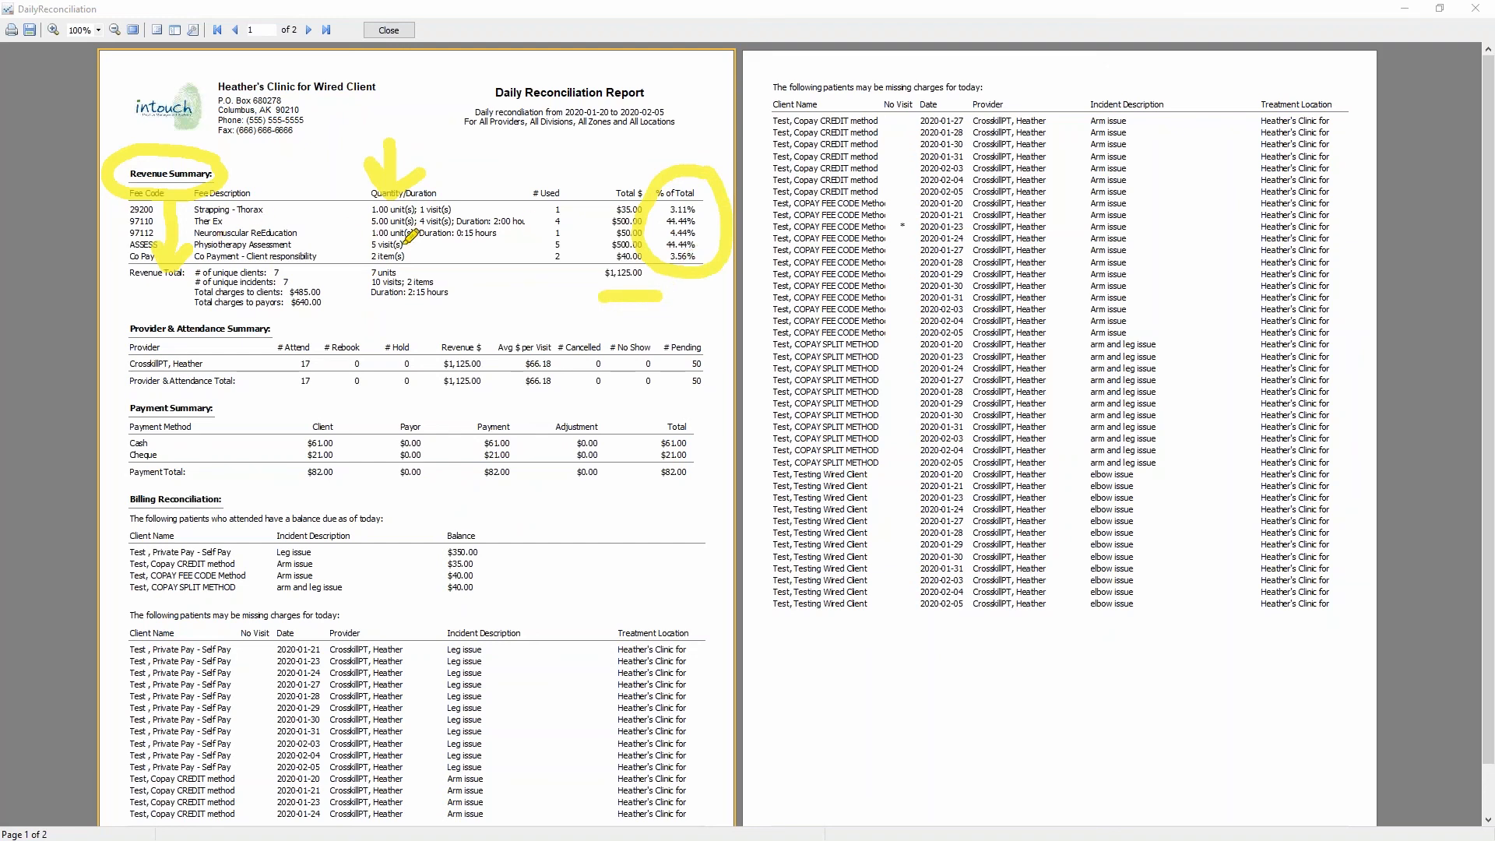
key(Escape)
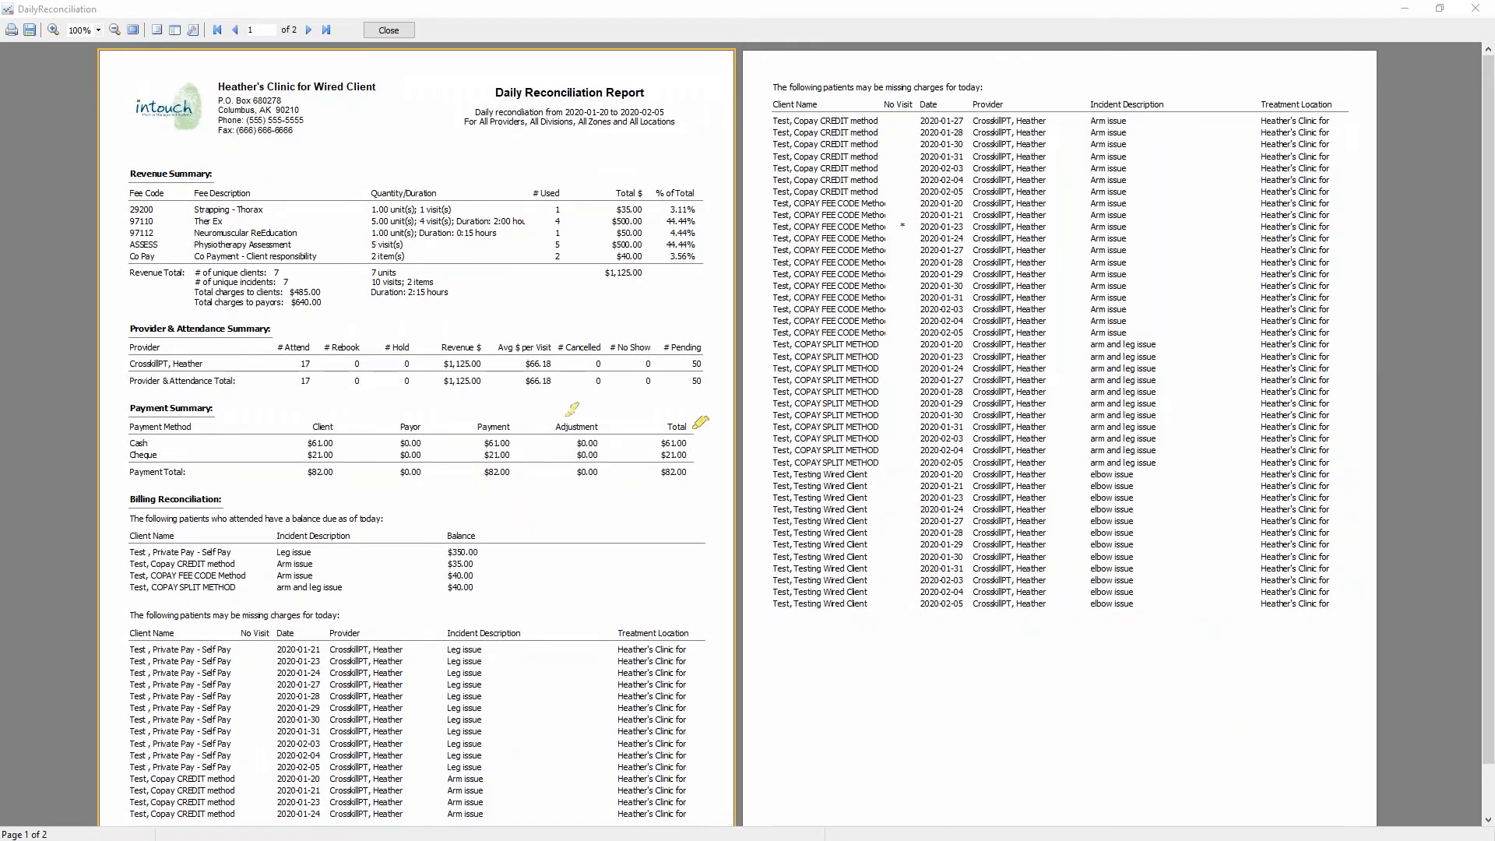
- Review the report's Provider & Attendance Summary, covering the attended, rebooked, held, cancelled and pending columns
mouse_move(282, 304)
mouse_down()
mouse_move(105, 319)
mouse_move(211, 342)
mouse_move(279, 316)
mouse_up()
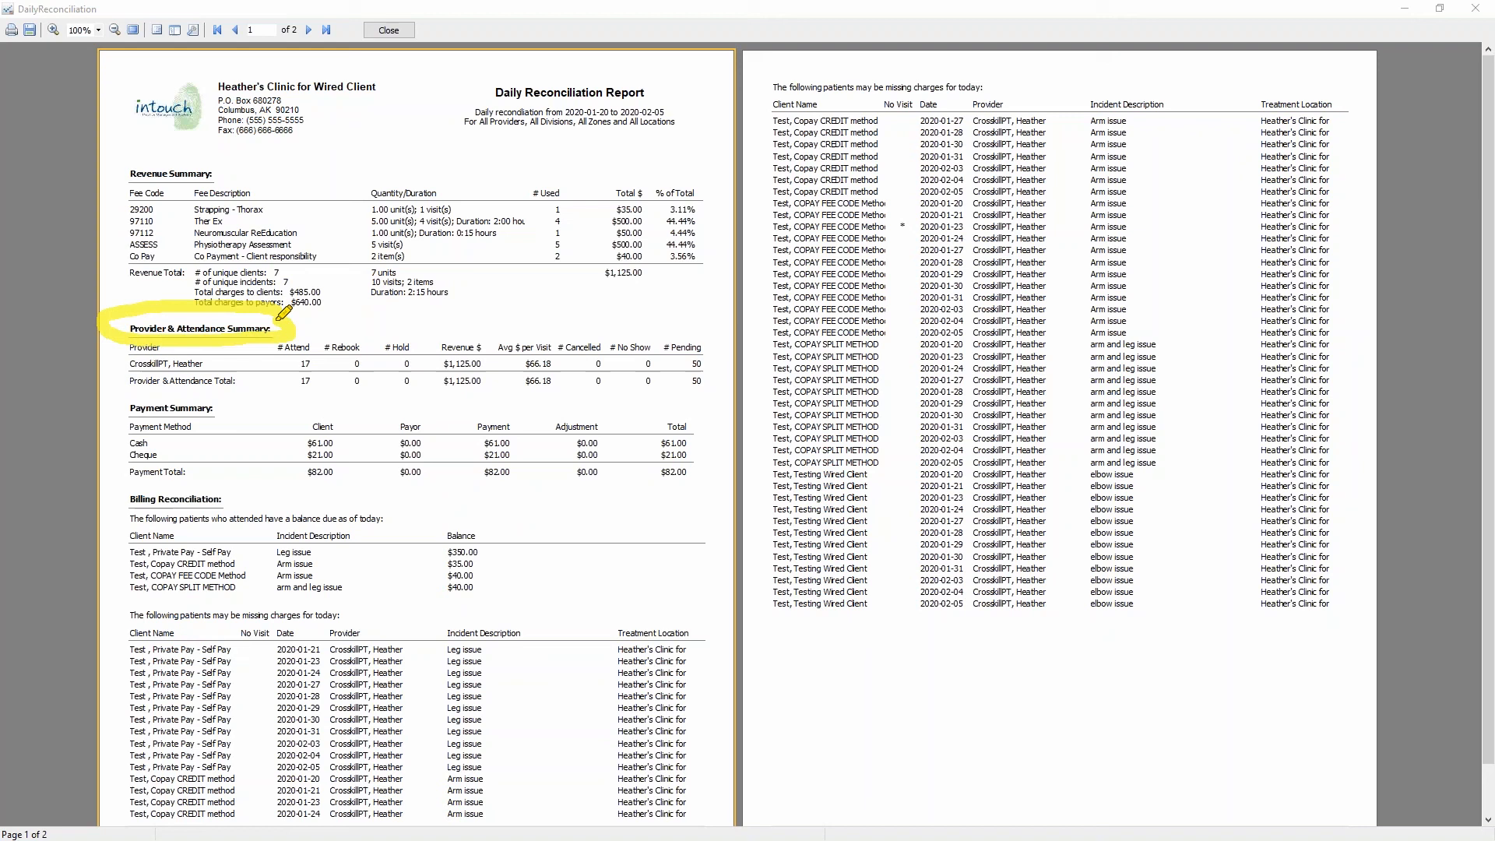
click(215, 366)
drag(304, 347, 375, 329)
drag(394, 350, 442, 333)
mouse_move(566, 351)
mouse_down()
mouse_move(654, 323)
mouse_move(647, 382)
mouse_move(736, 372)
mouse_move(724, 331)
mouse_move(668, 336)
mouse_move(727, 378)
mouse_move(726, 334)
mouse_move(682, 391)
mouse_up()
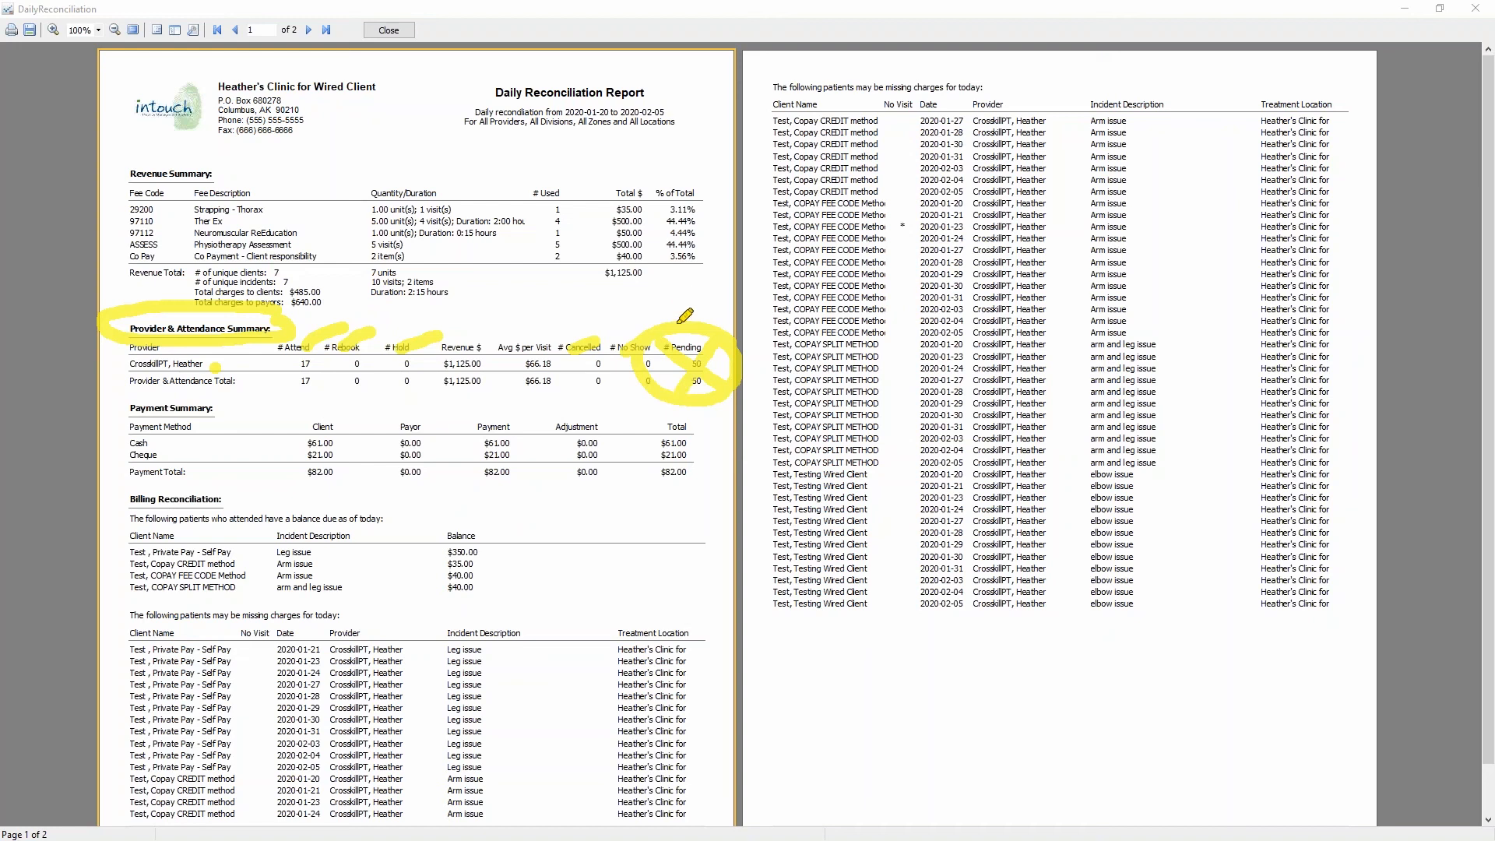
drag(658, 313, 711, 389)
drag(721, 333, 644, 425)
drag(659, 339, 729, 425)
drag(738, 301, 603, 452)
key(Escape)
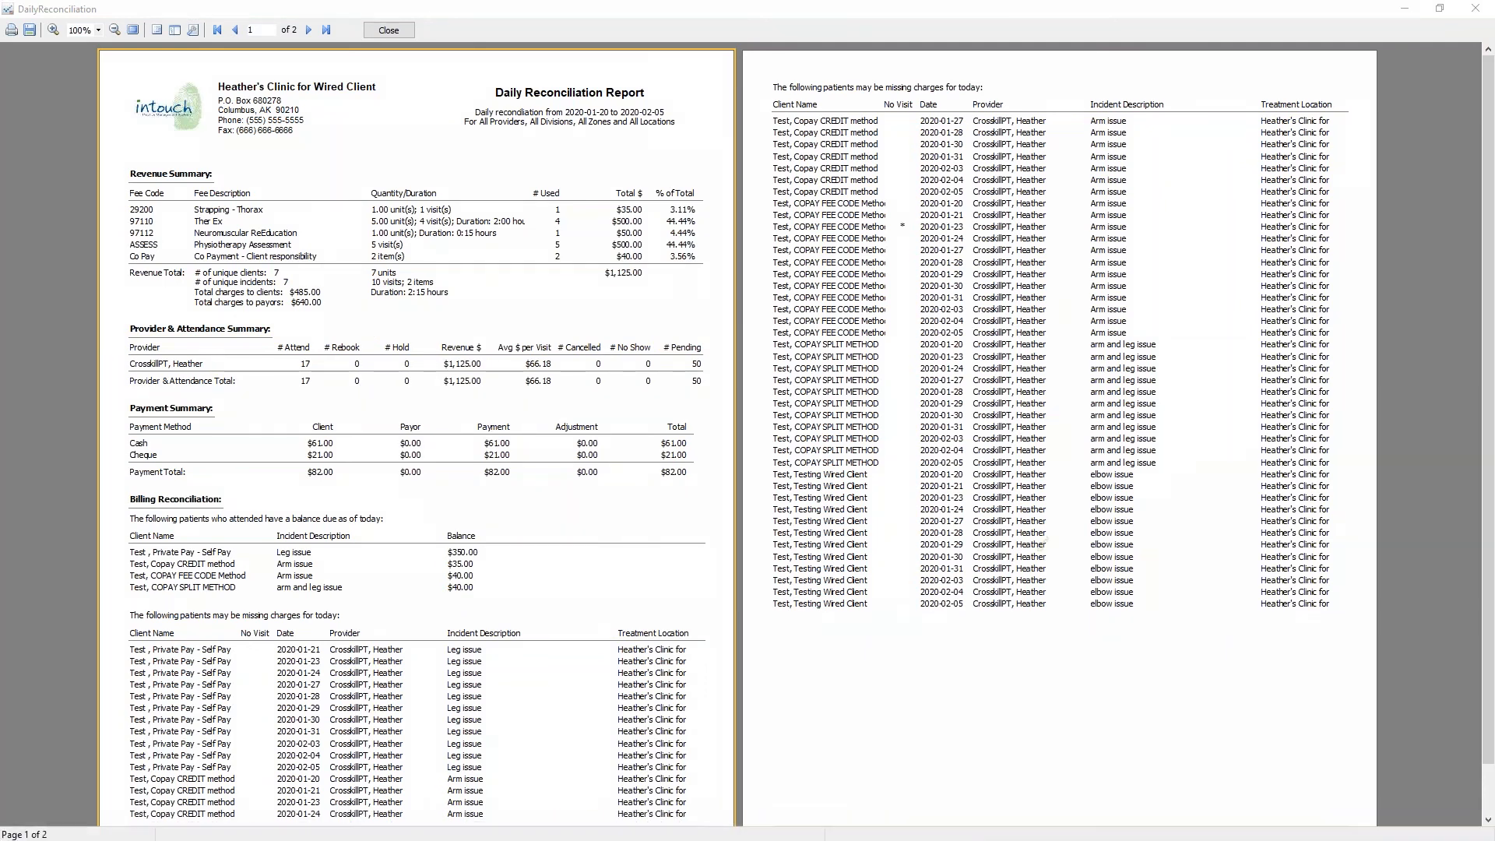
- Examine the Payment Summary section and close the report together with its options dialog
mouse_move(238, 404)
mouse_down()
mouse_move(123, 394)
mouse_move(159, 426)
mouse_move(240, 404)
mouse_up()
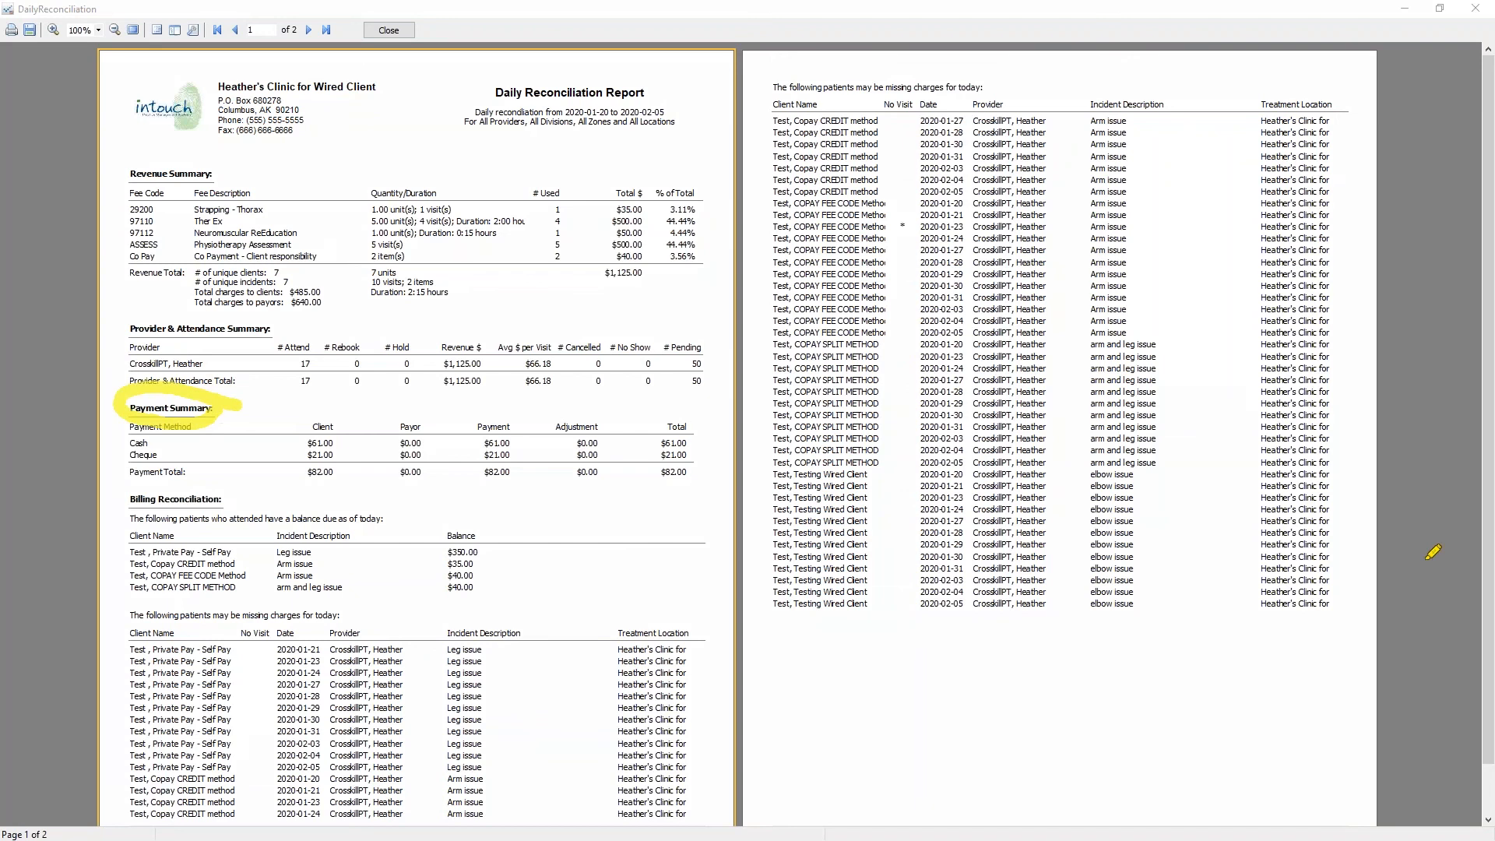
key(Escape)
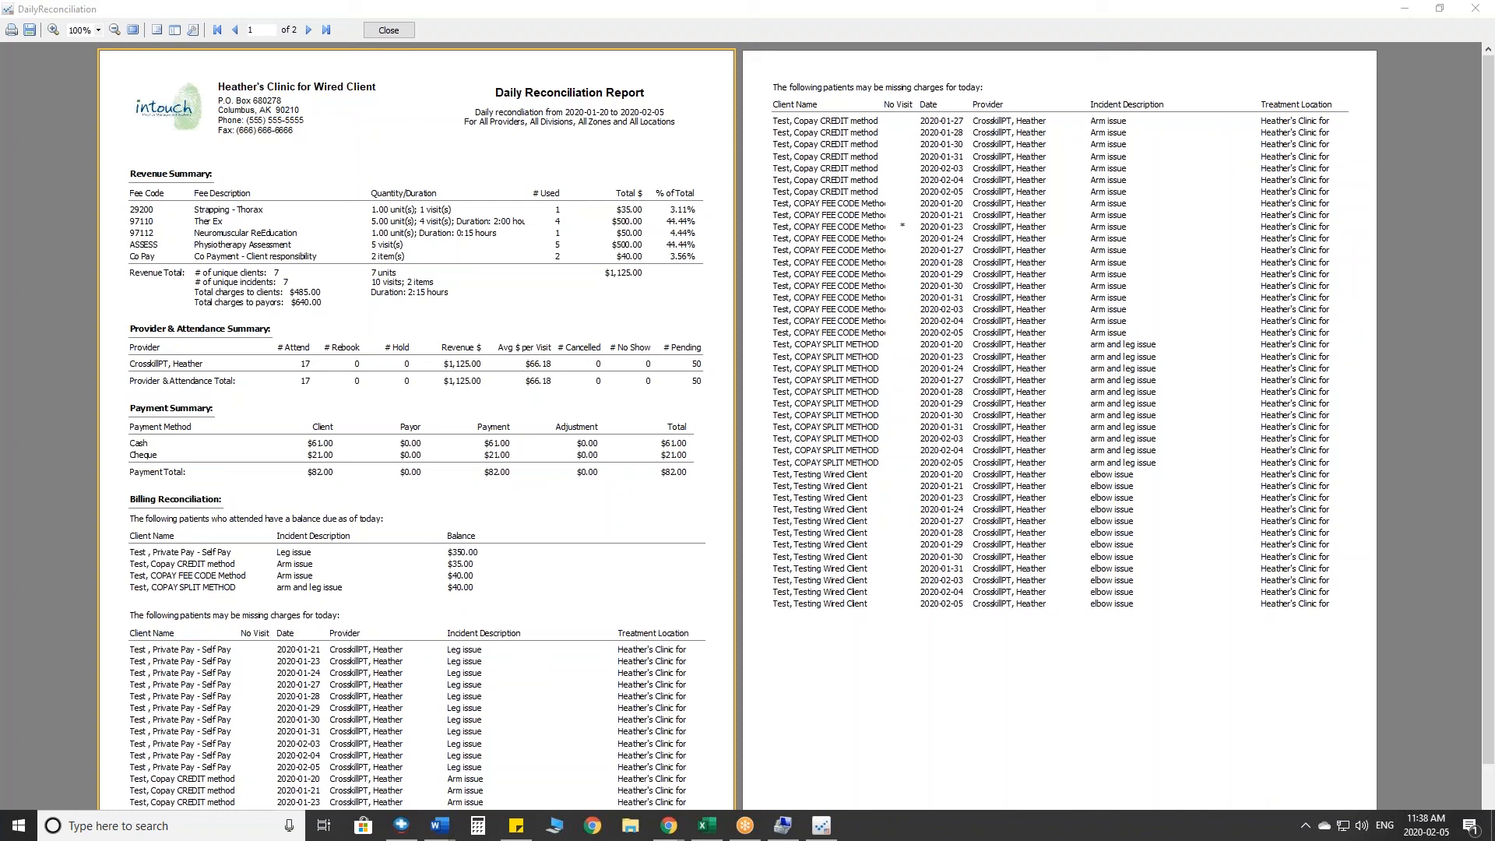
click(389, 30)
click(924, 232)
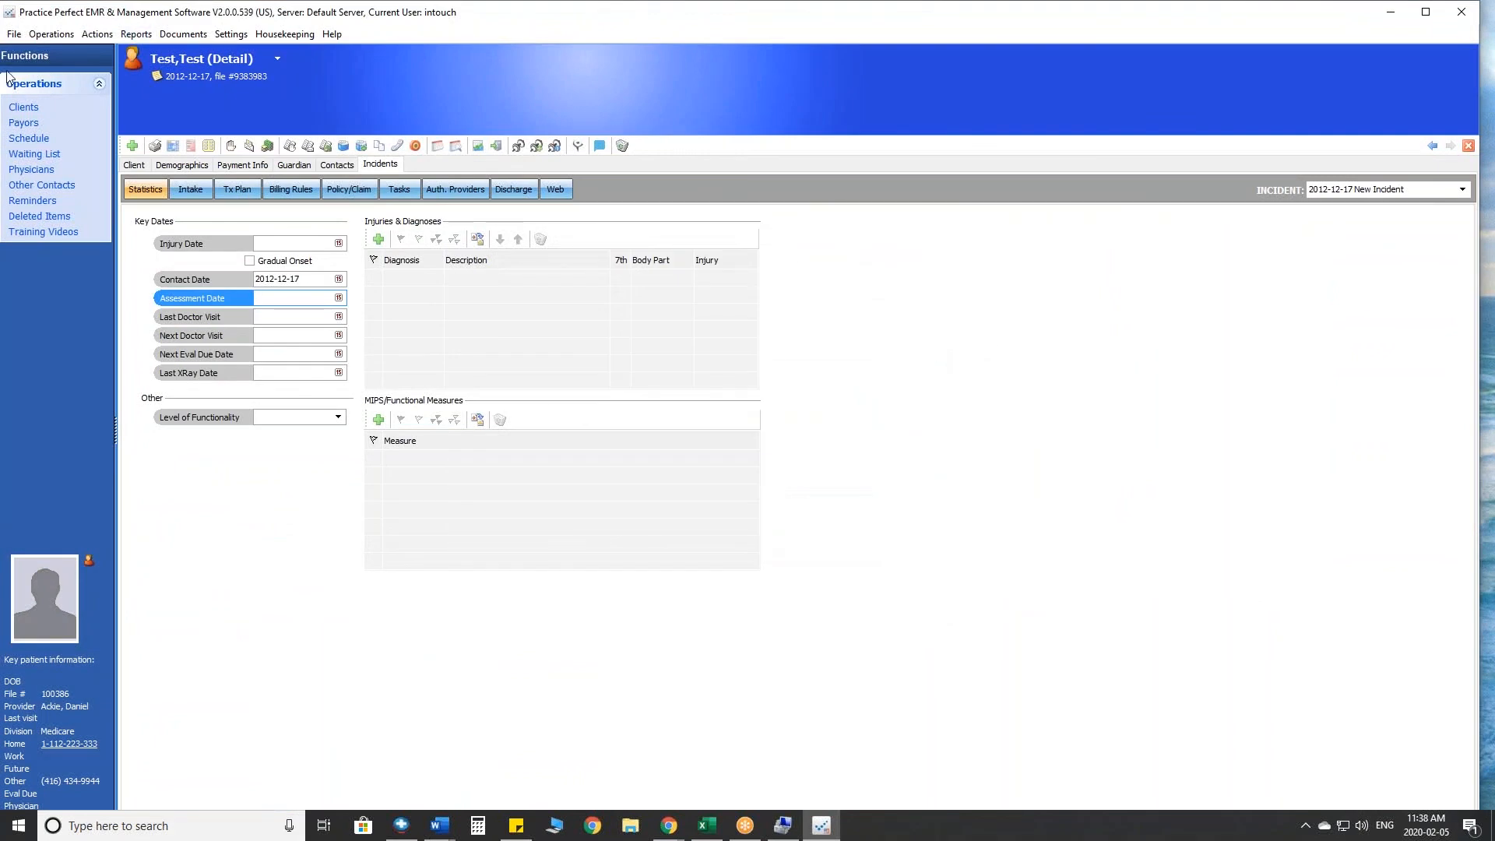
- Open the schedule and examine the attendance status marker on Friday's 10:45 AM COPAY SPLIT METHOD appointment
click(22, 139)
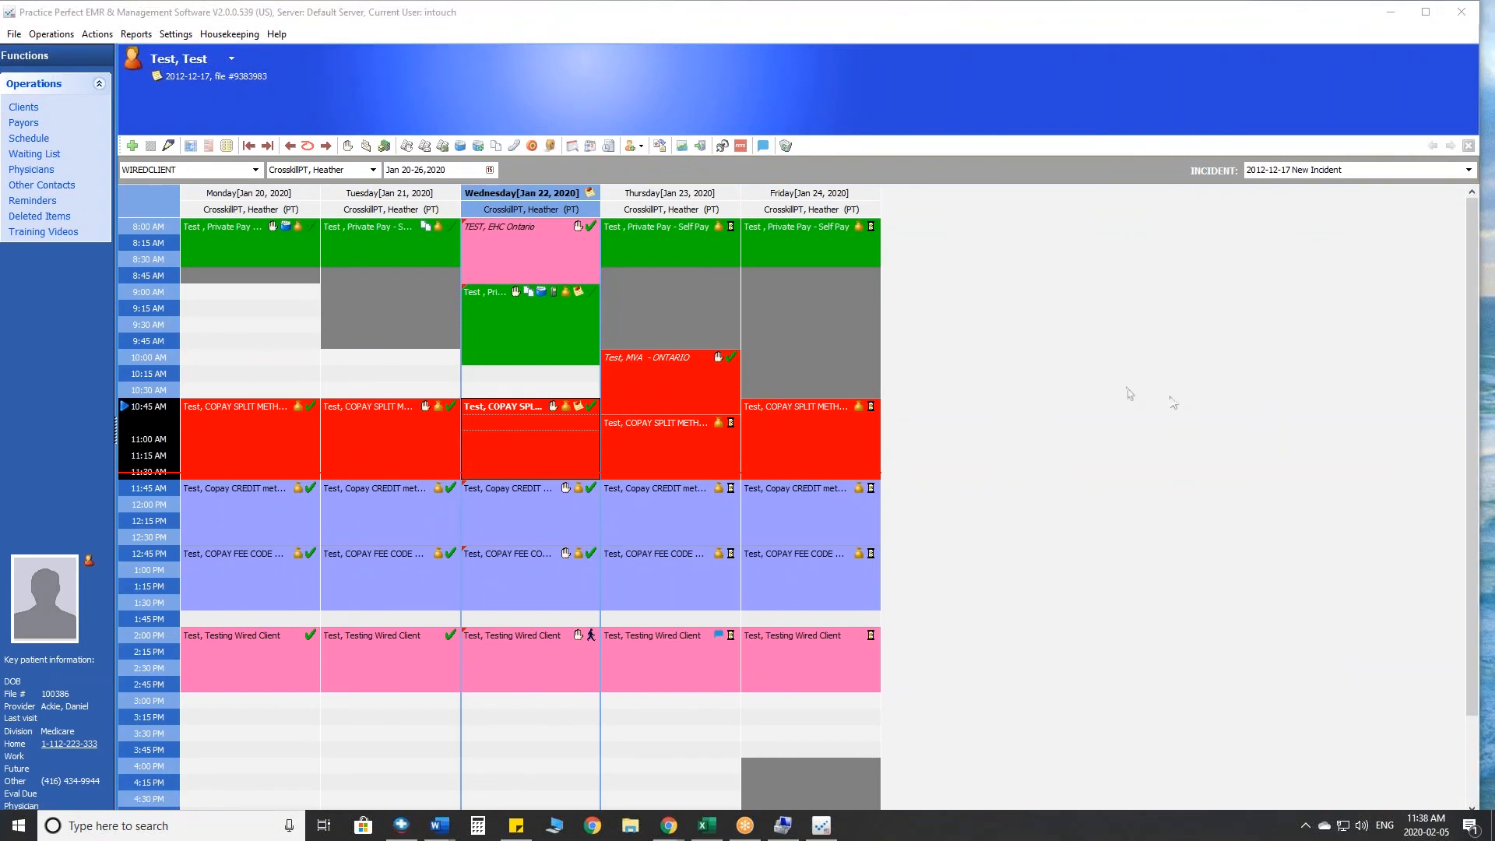
click(1460, 632)
mouse_move(884, 396)
mouse_down()
mouse_move(867, 395)
mouse_move(895, 424)
mouse_move(848, 420)
mouse_move(892, 394)
mouse_move(852, 428)
mouse_move(907, 431)
mouse_up()
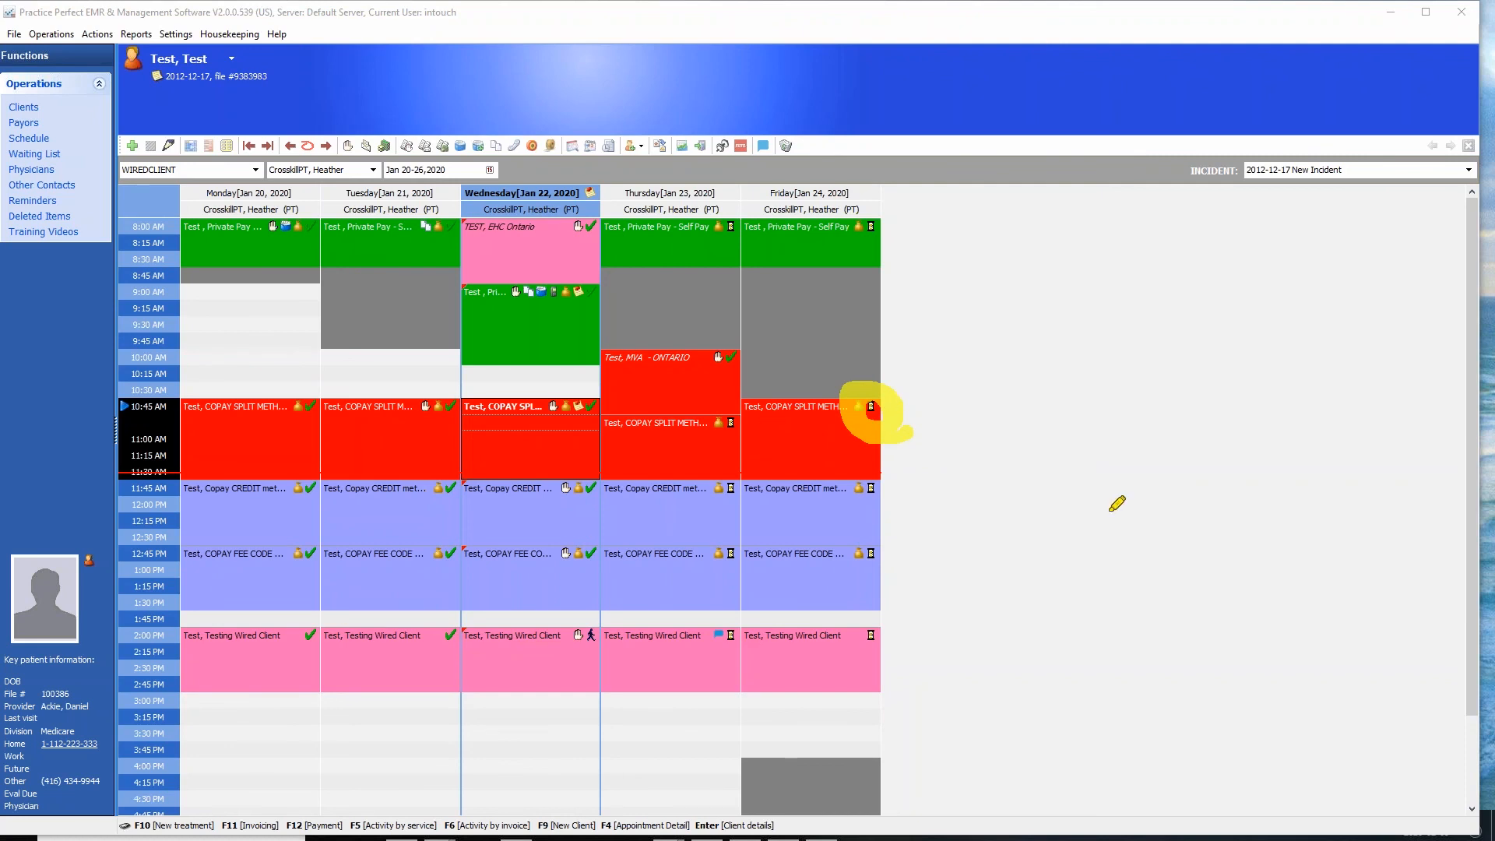
key(Escape)
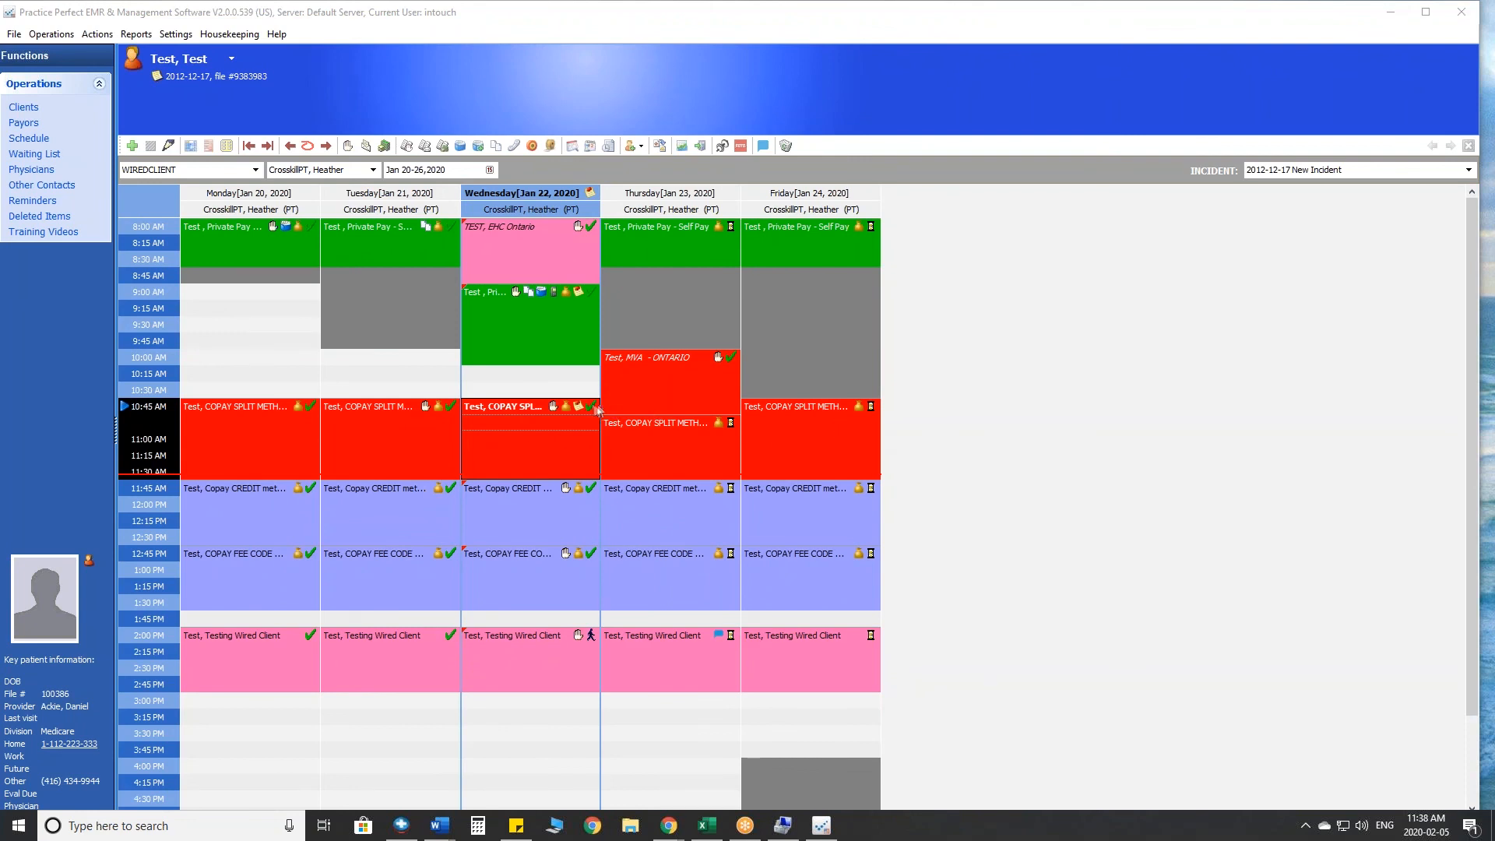
- Change the attendance status of Wednesday's 10:45 AM COPAY SPLIT METHOD appointment from attended to pending and point out its marker
right_click(590, 417)
click(611, 429)
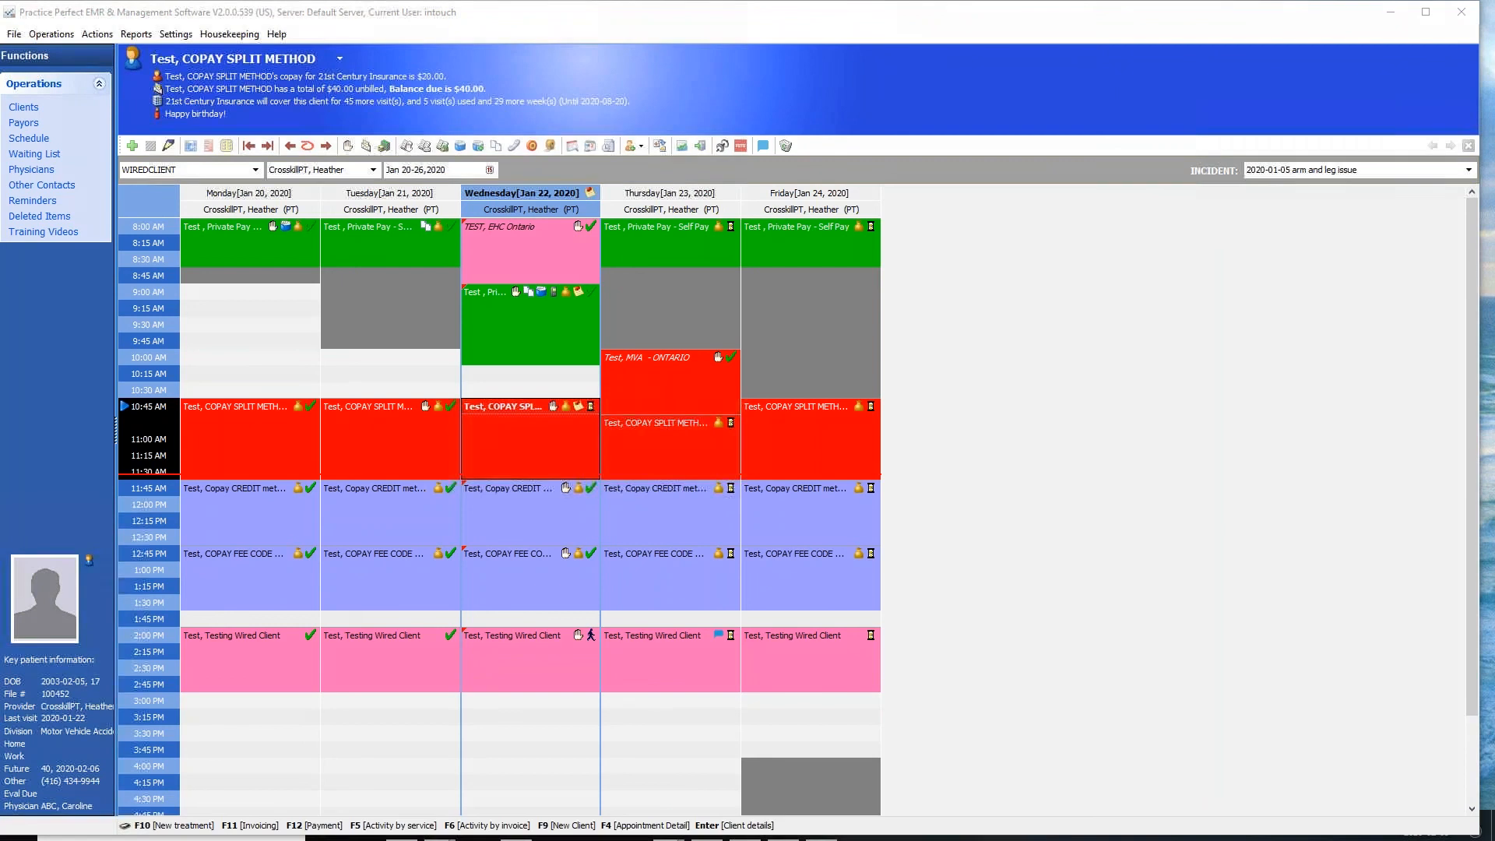
mouse_move(615, 390)
mouse_down()
mouse_move(578, 393)
mouse_move(610, 410)
mouse_up()
mouse_move(544, 342)
mouse_down()
mouse_move(537, 382)
mouse_move(566, 372)
mouse_up()
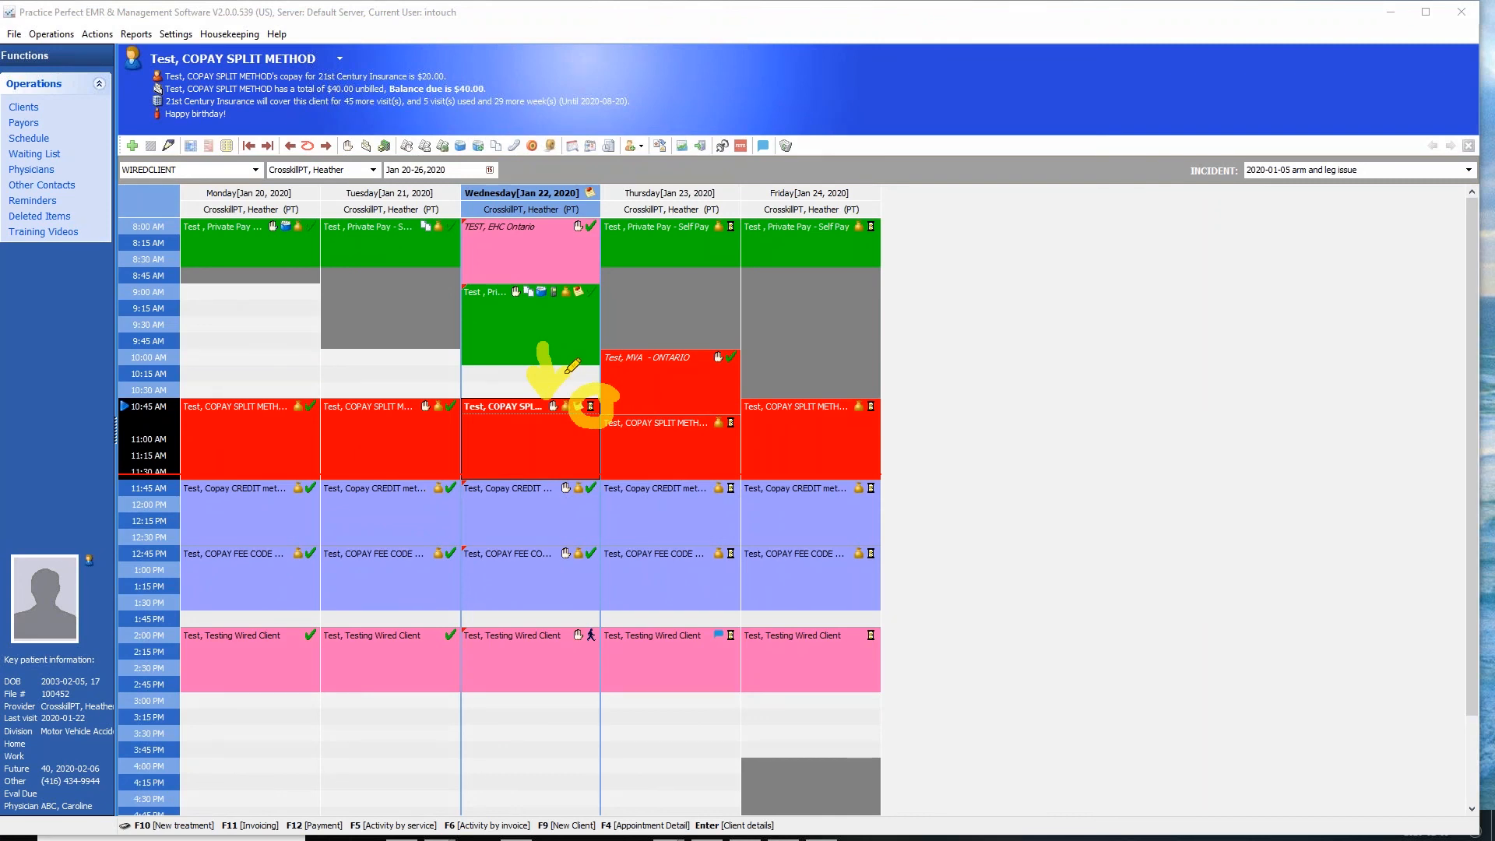
key(Escape)
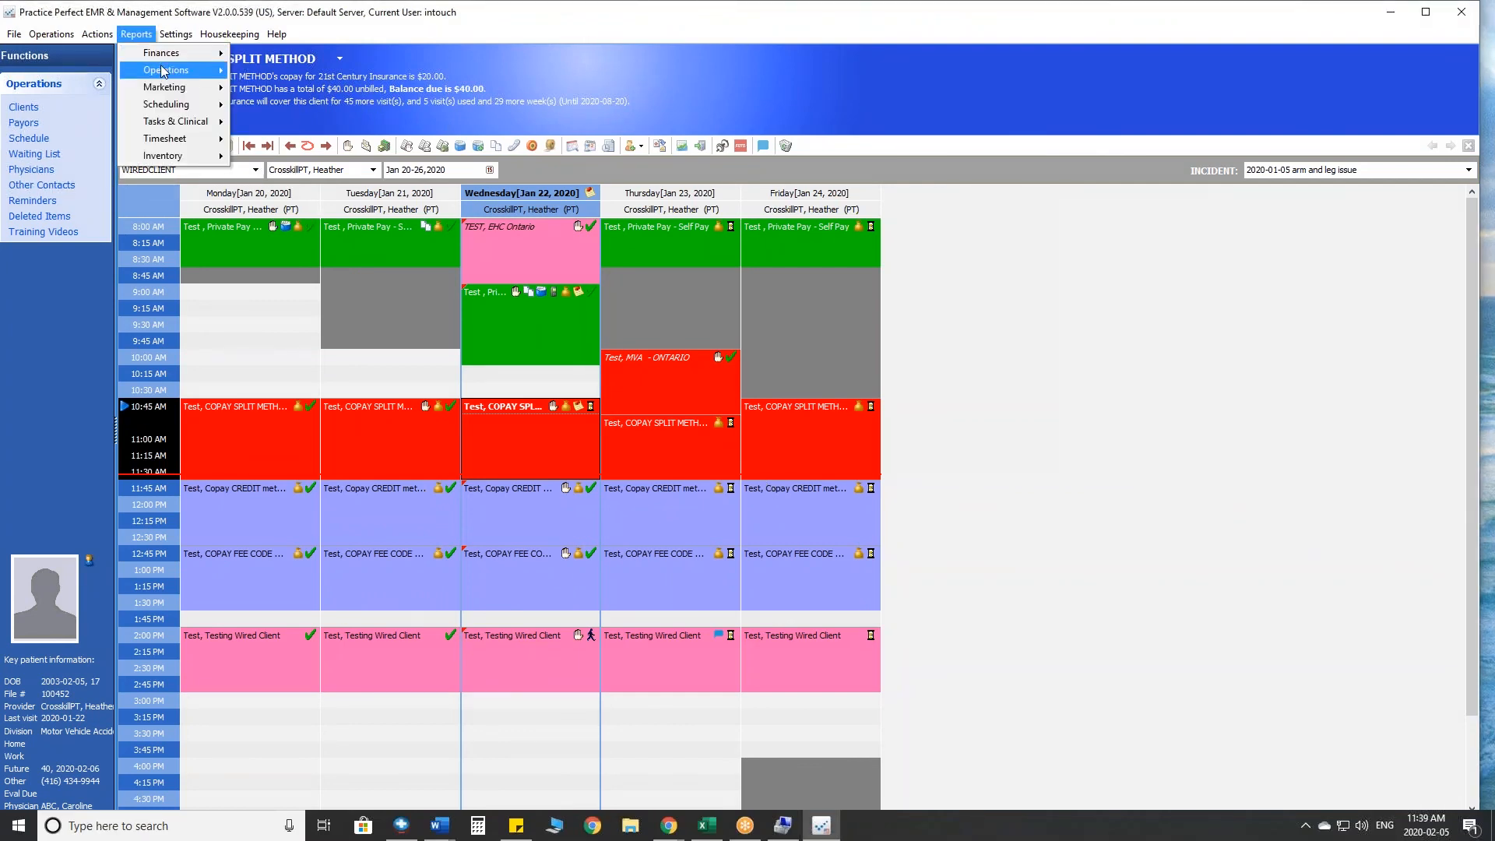
- Preview the Daily Reconciliation report again with its start date set to 2020-01-21
mouse_move(156, 54)
click(280, 90)
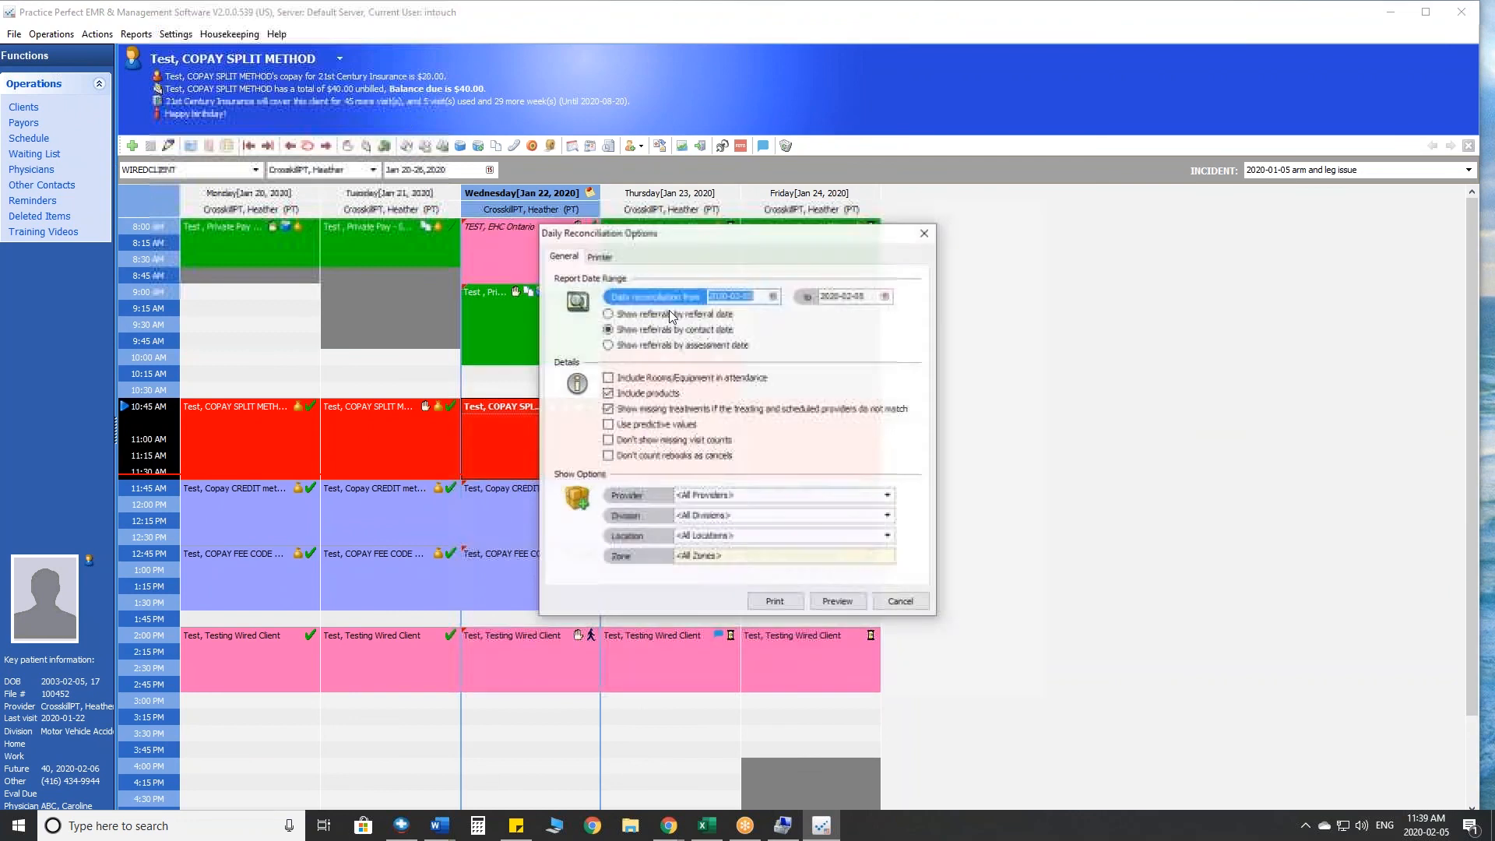
click(773, 295)
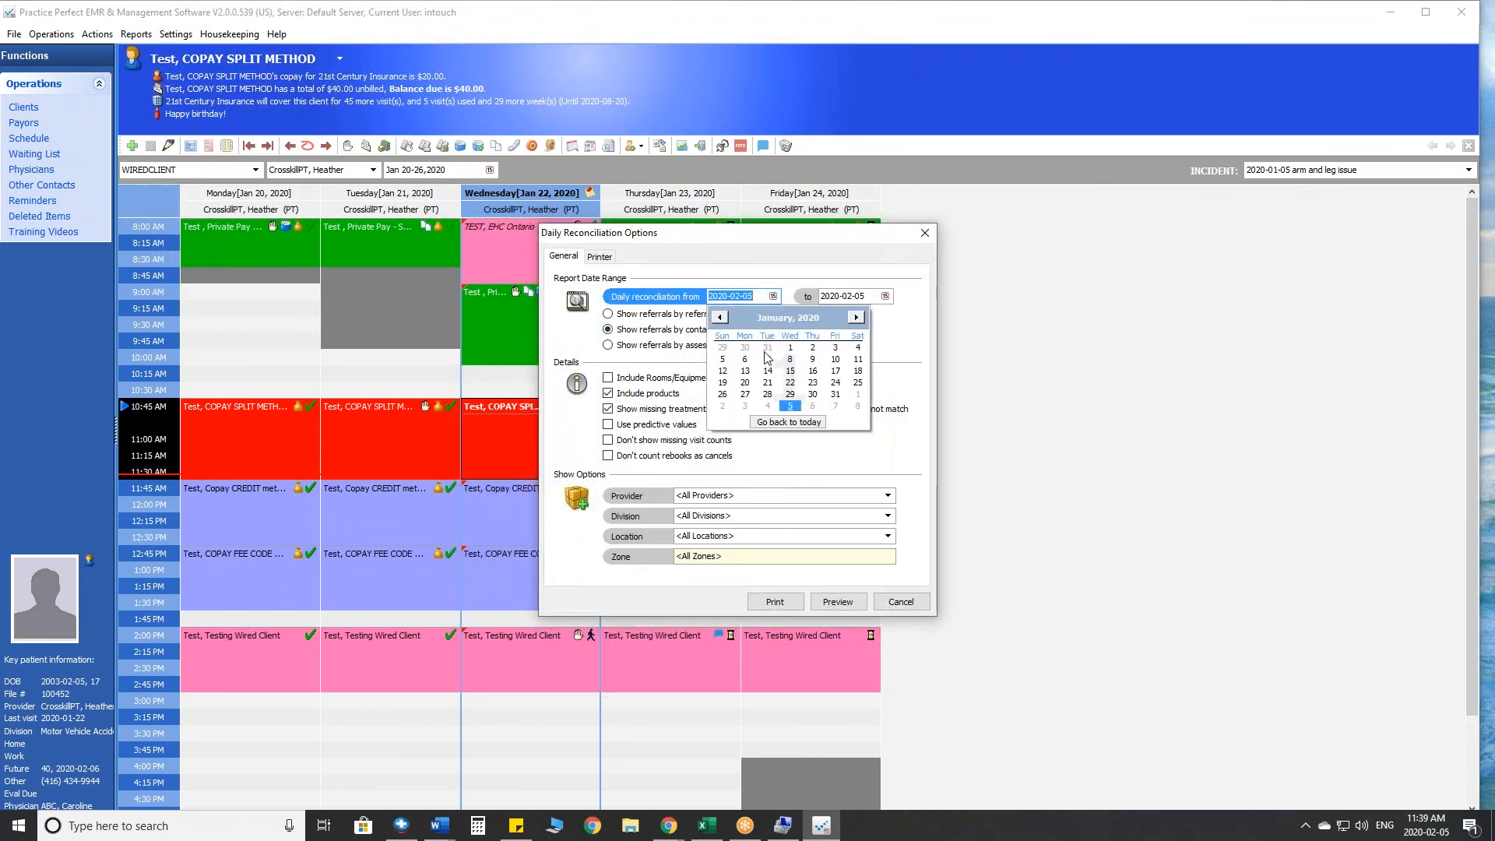
click(768, 381)
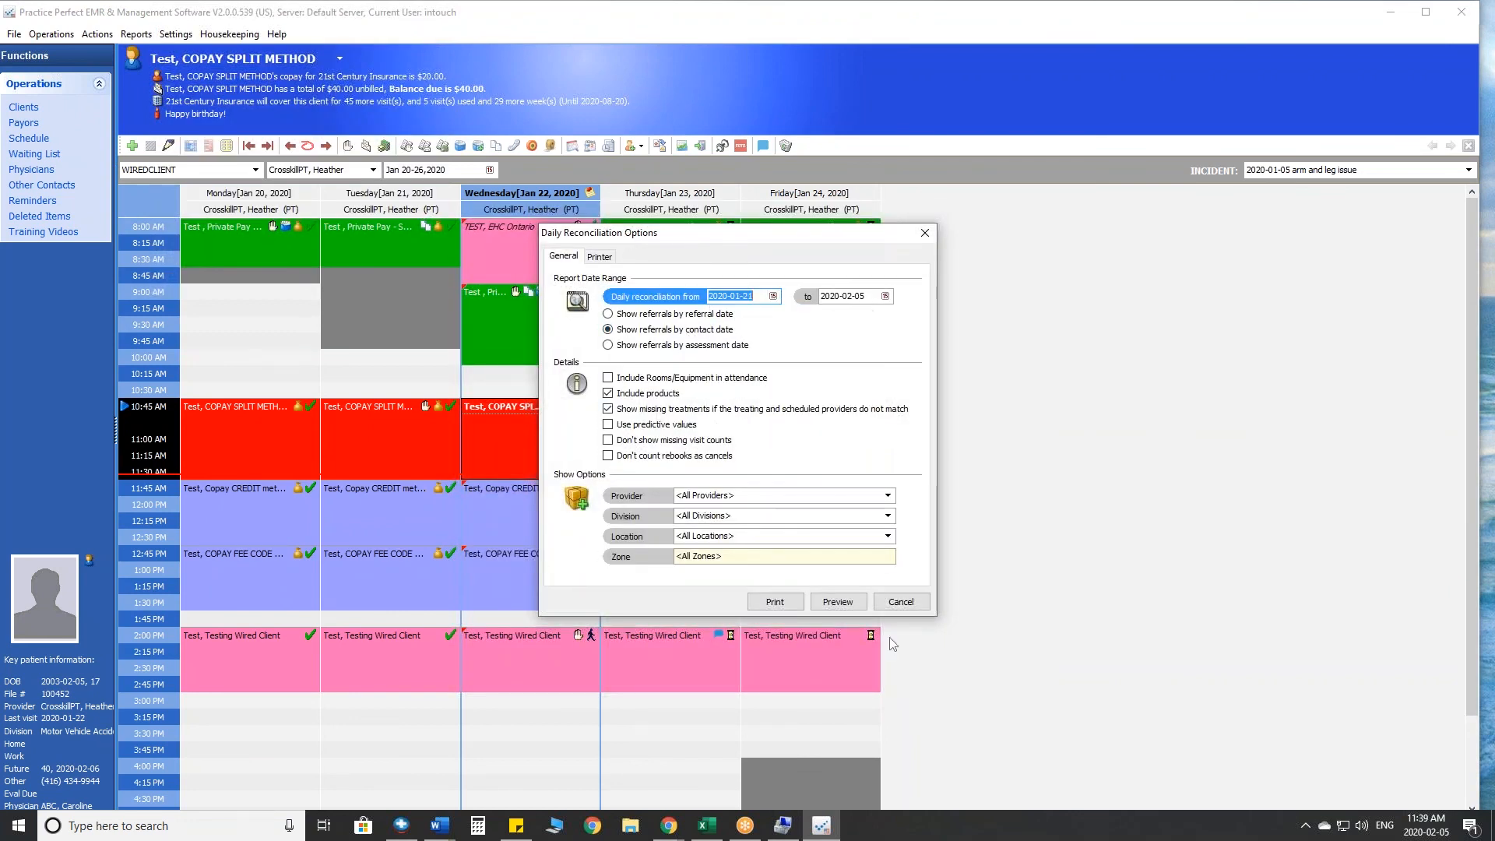
click(838, 602)
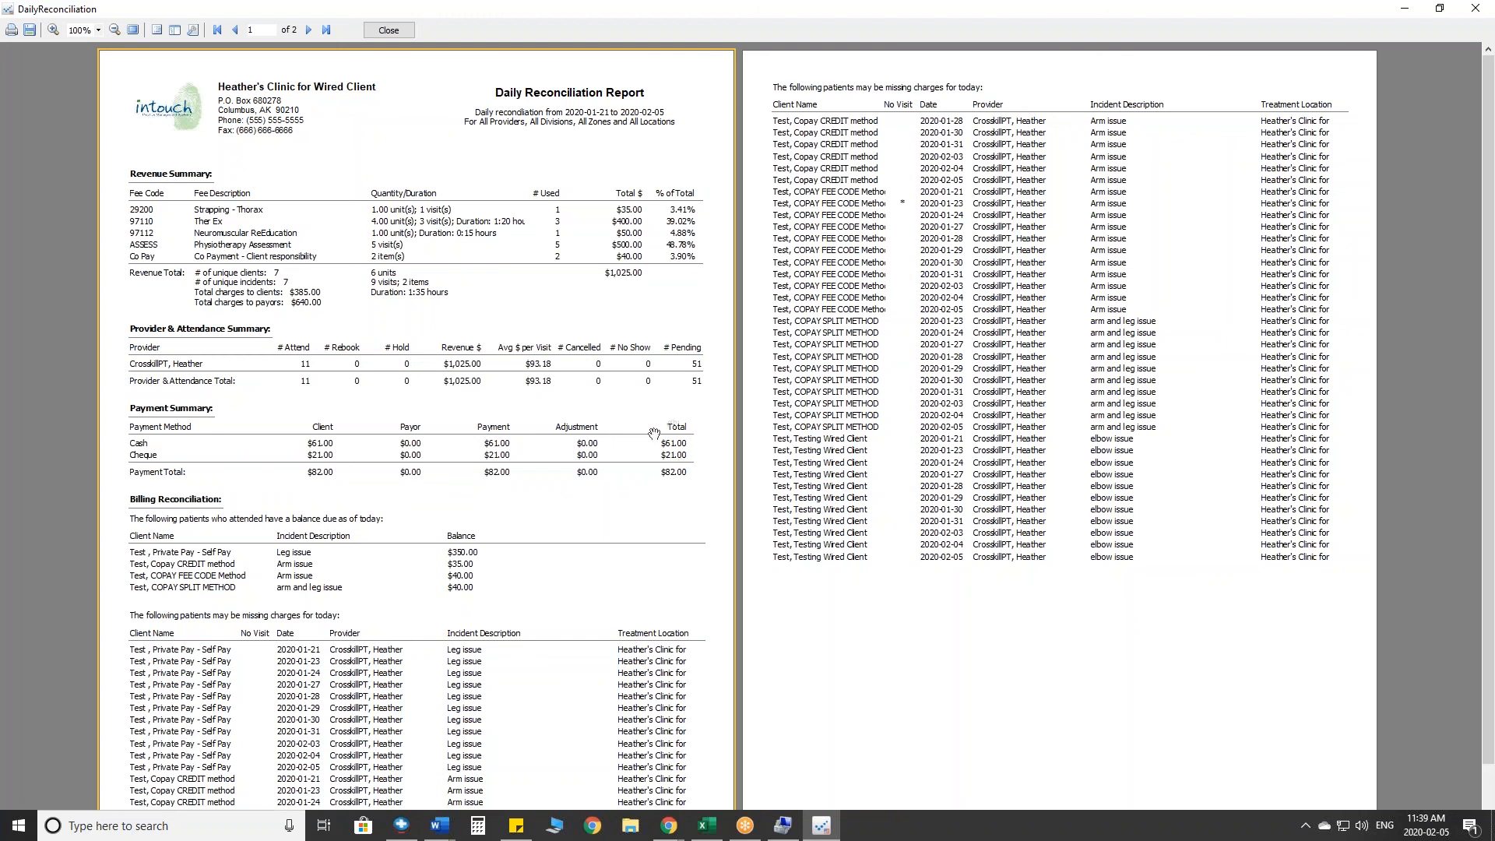
- Examine the Total column for cash and cheque payments in the report's Payment Summary
click(1343, 681)
mouse_move(719, 425)
mouse_down()
mouse_move(662, 508)
mouse_move(725, 422)
mouse_up()
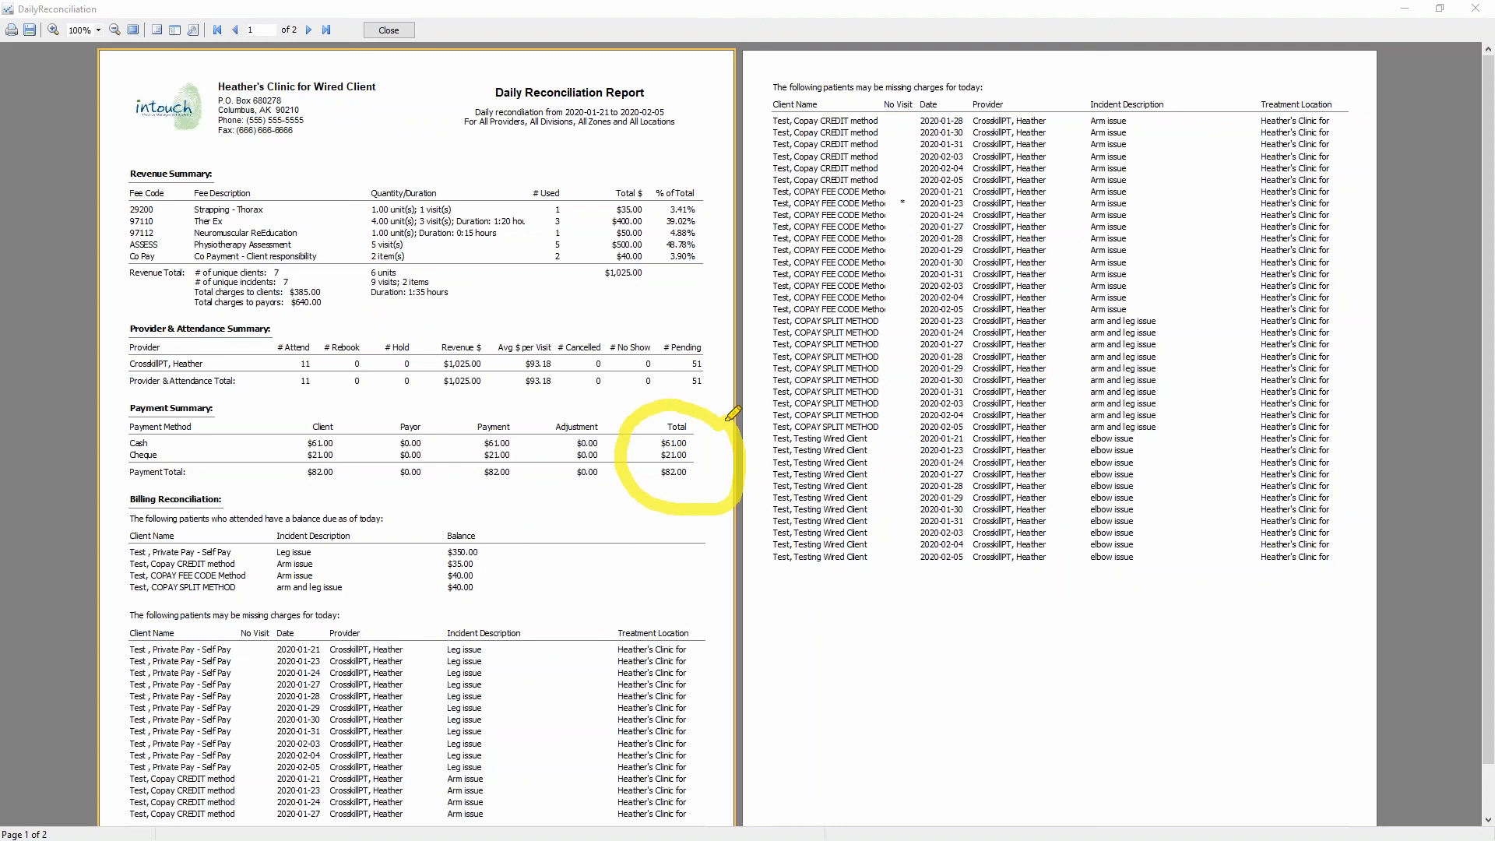
mouse_move(728, 418)
mouse_down()
mouse_move(693, 447)
mouse_move(744, 436)
mouse_up()
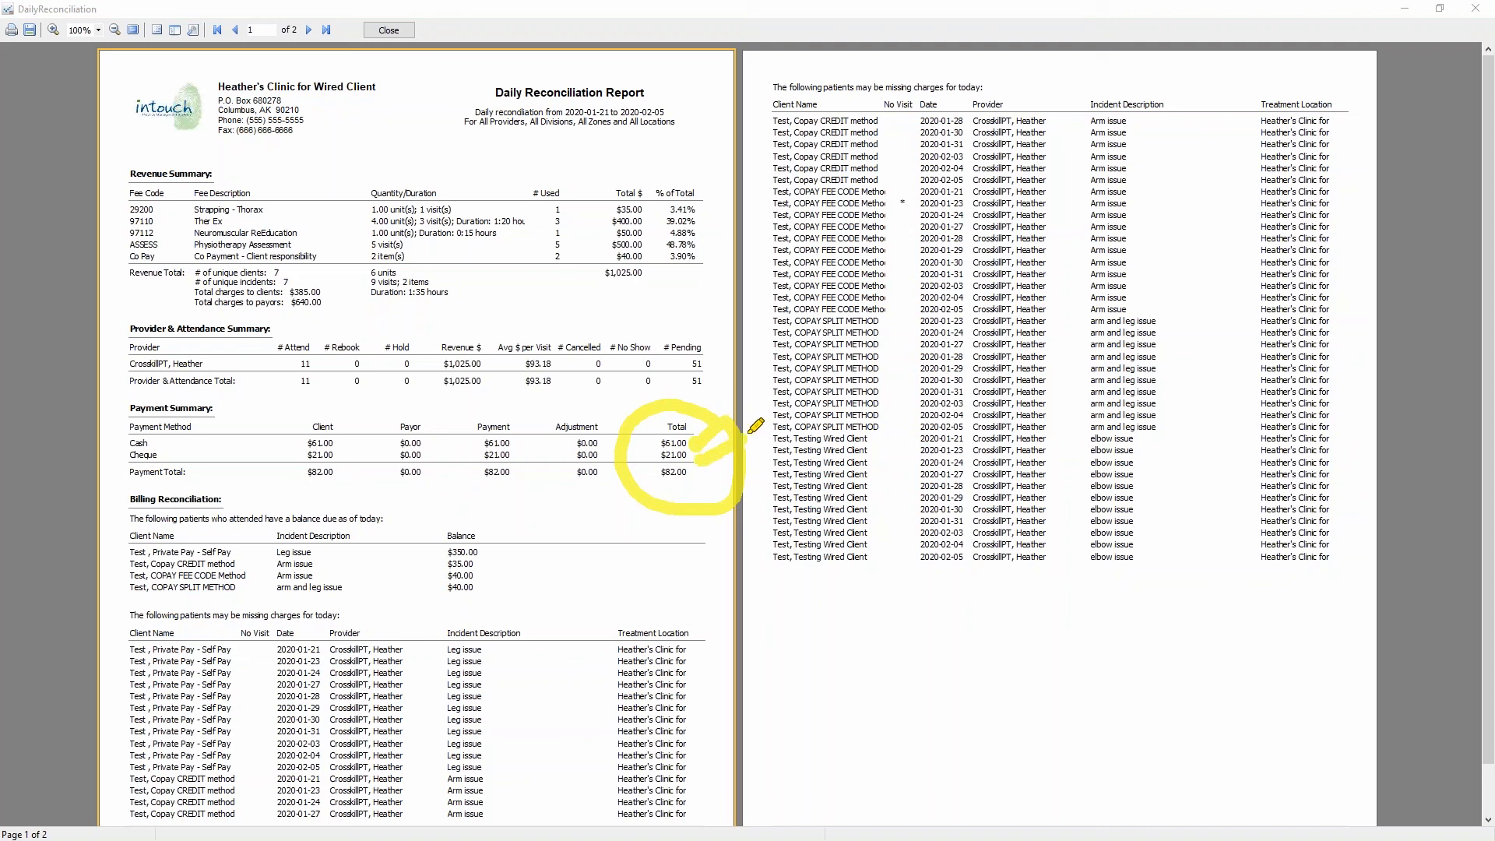
key(Escape)
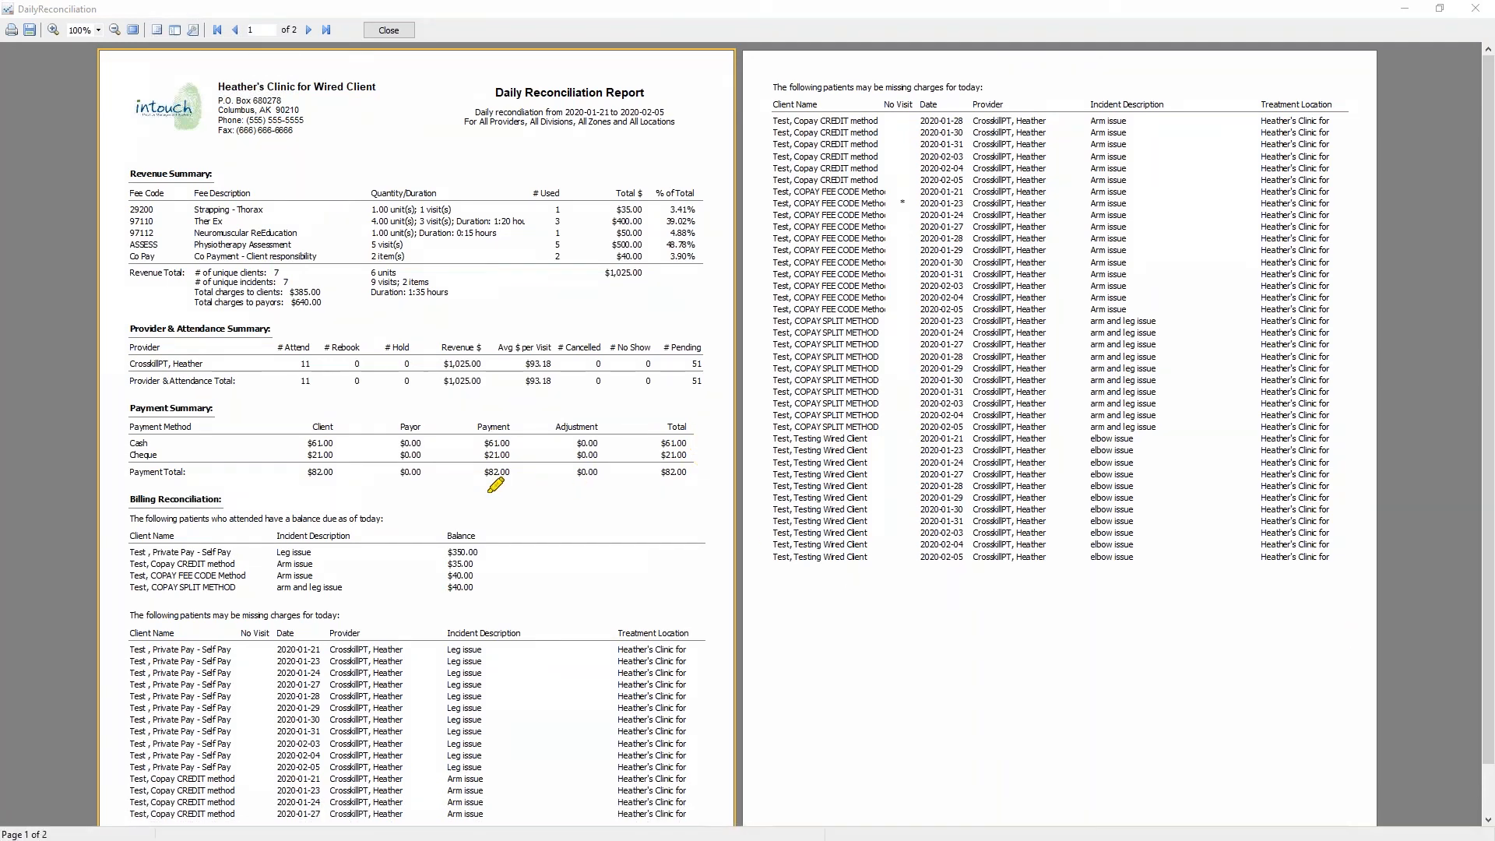
- Review the Billing Reconciliation section's list of patients who attended and have a balance due
mouse_move(233, 486)
mouse_down()
mouse_move(147, 475)
mouse_move(130, 509)
mouse_move(242, 506)
mouse_move(233, 475)
mouse_up()
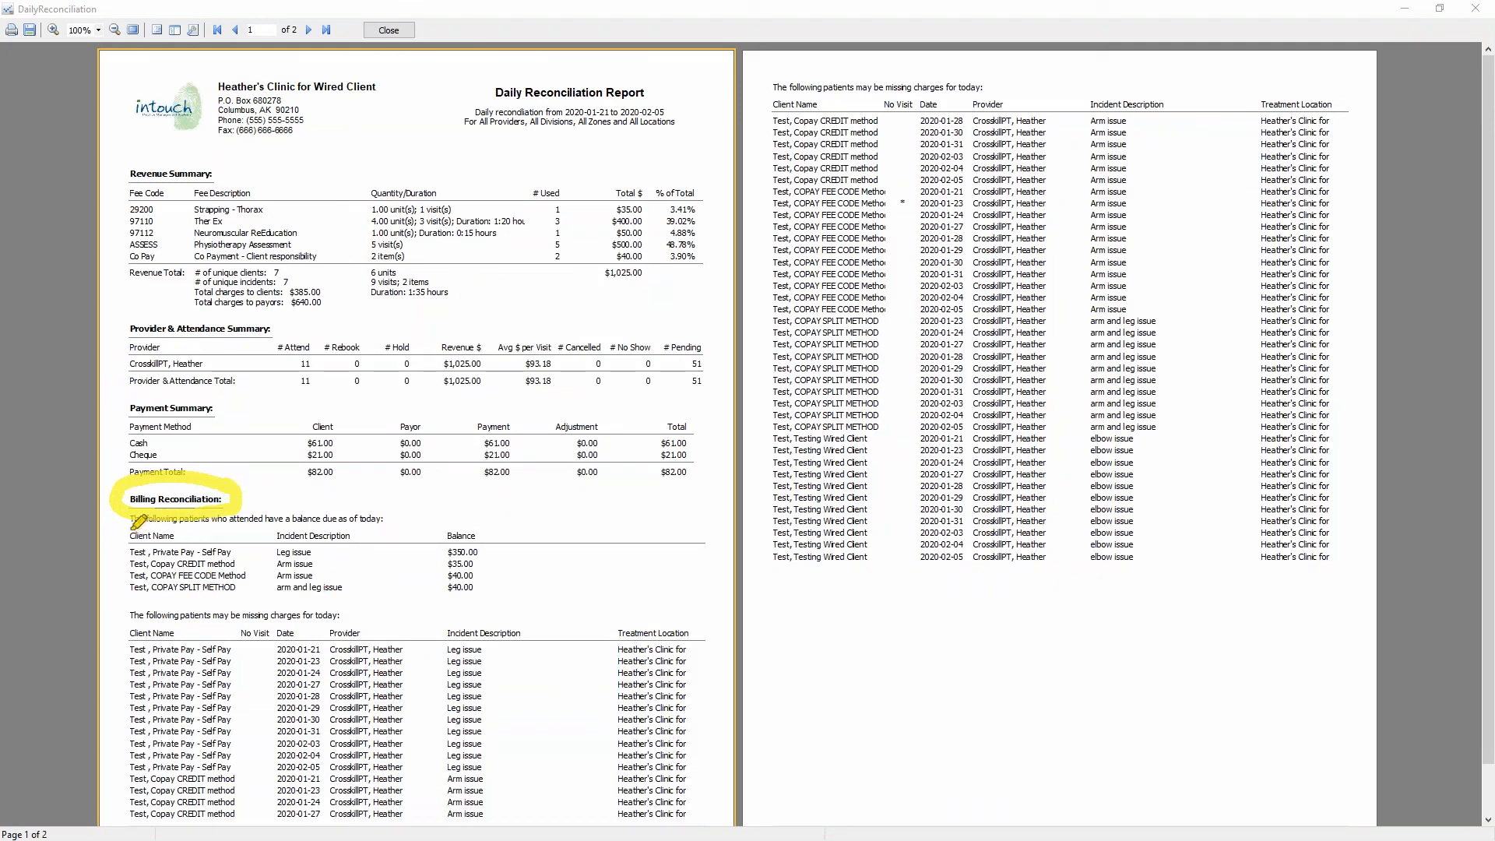
mouse_move(122, 533)
mouse_down()
mouse_move(405, 520)
mouse_move(344, 539)
mouse_move(369, 567)
mouse_move(357, 584)
mouse_up()
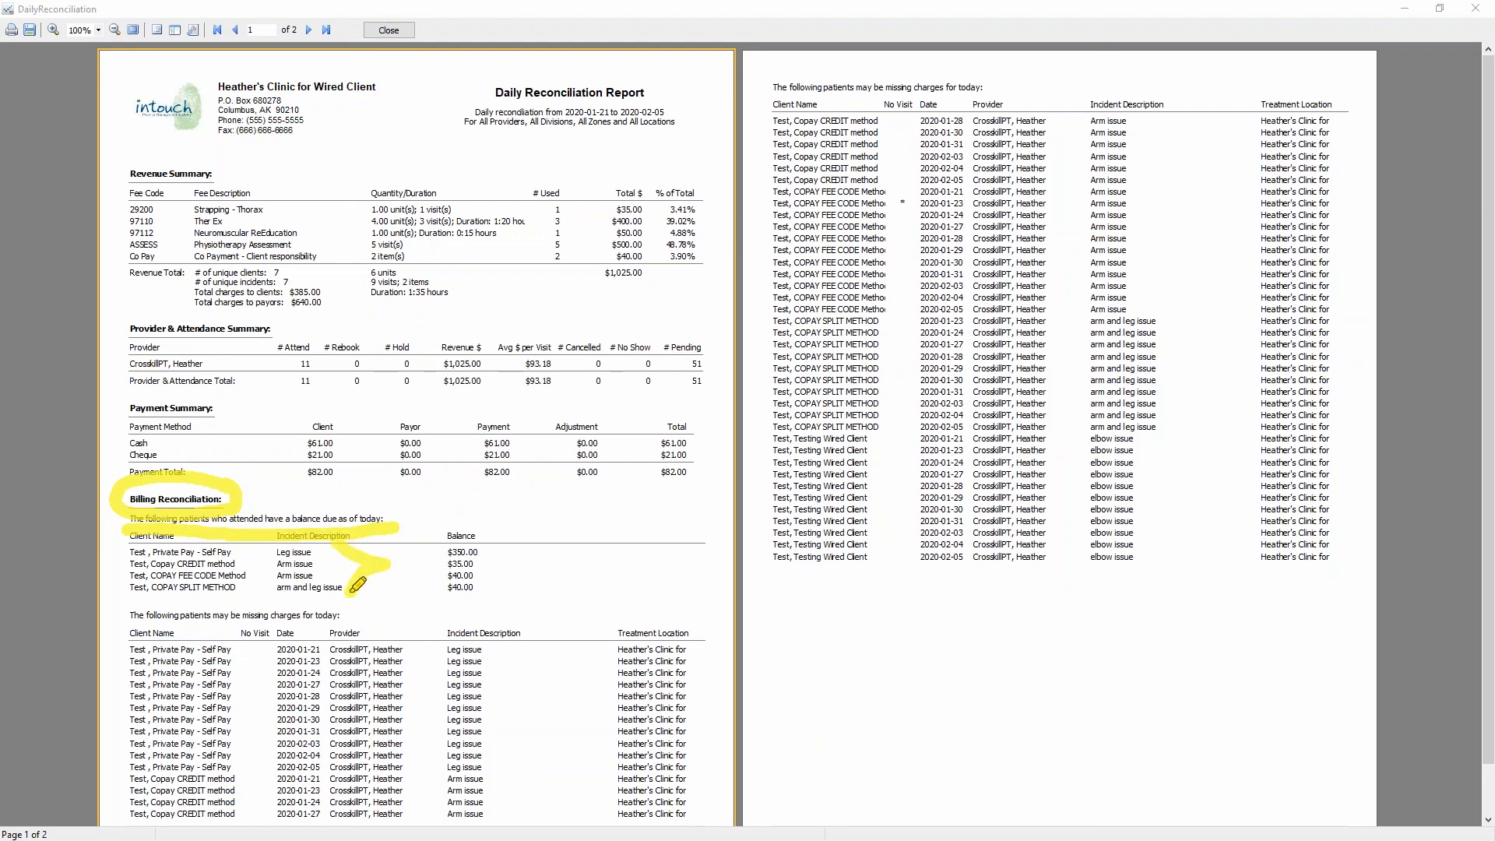
drag(357, 584, 348, 596)
mouse_move(503, 510)
mouse_down()
mouse_move(411, 582)
mouse_move(511, 515)
mouse_up()
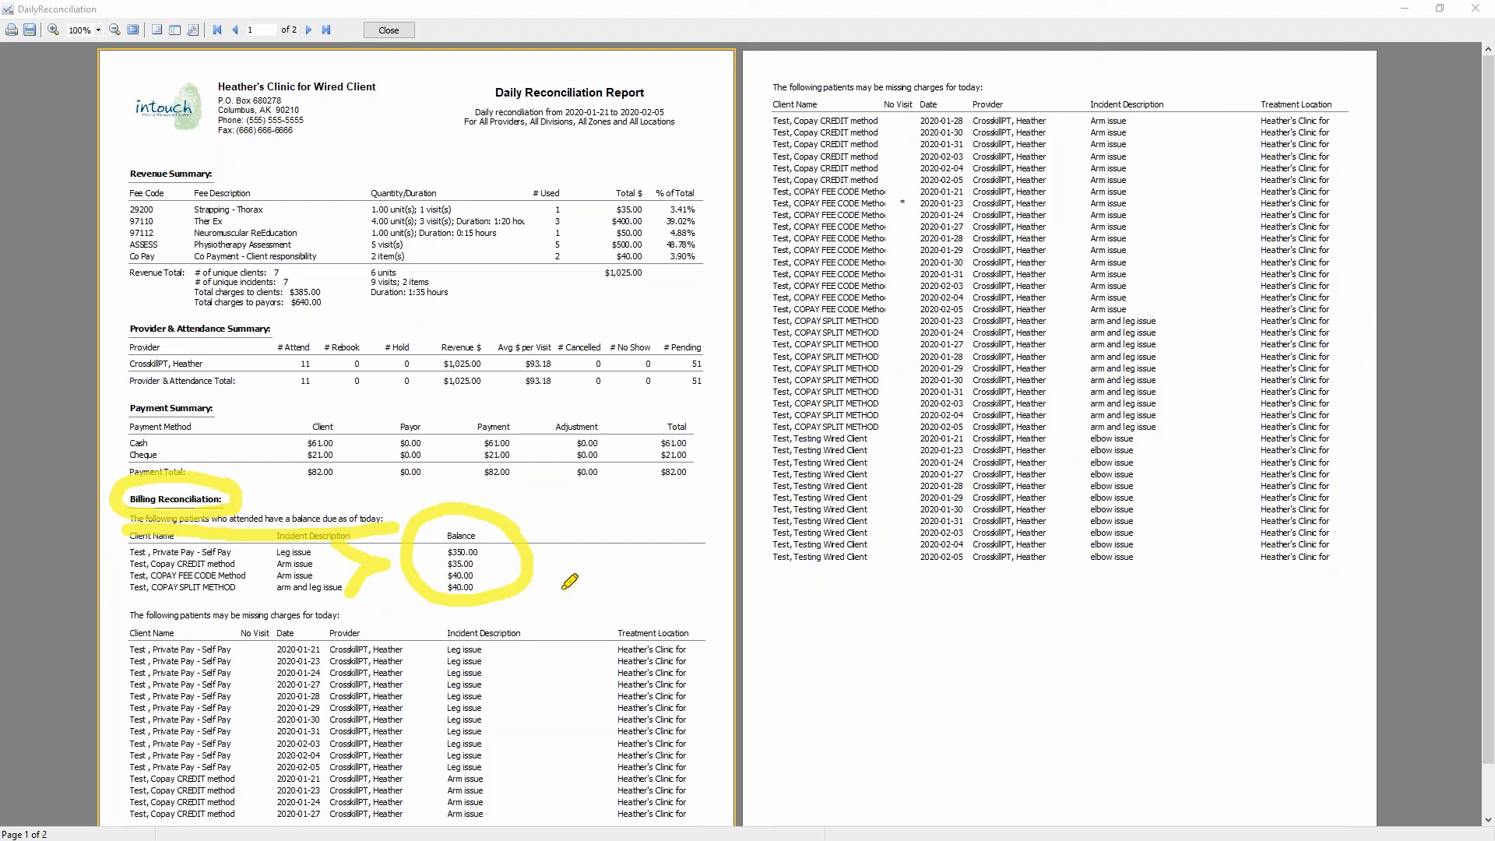
key(Escape)
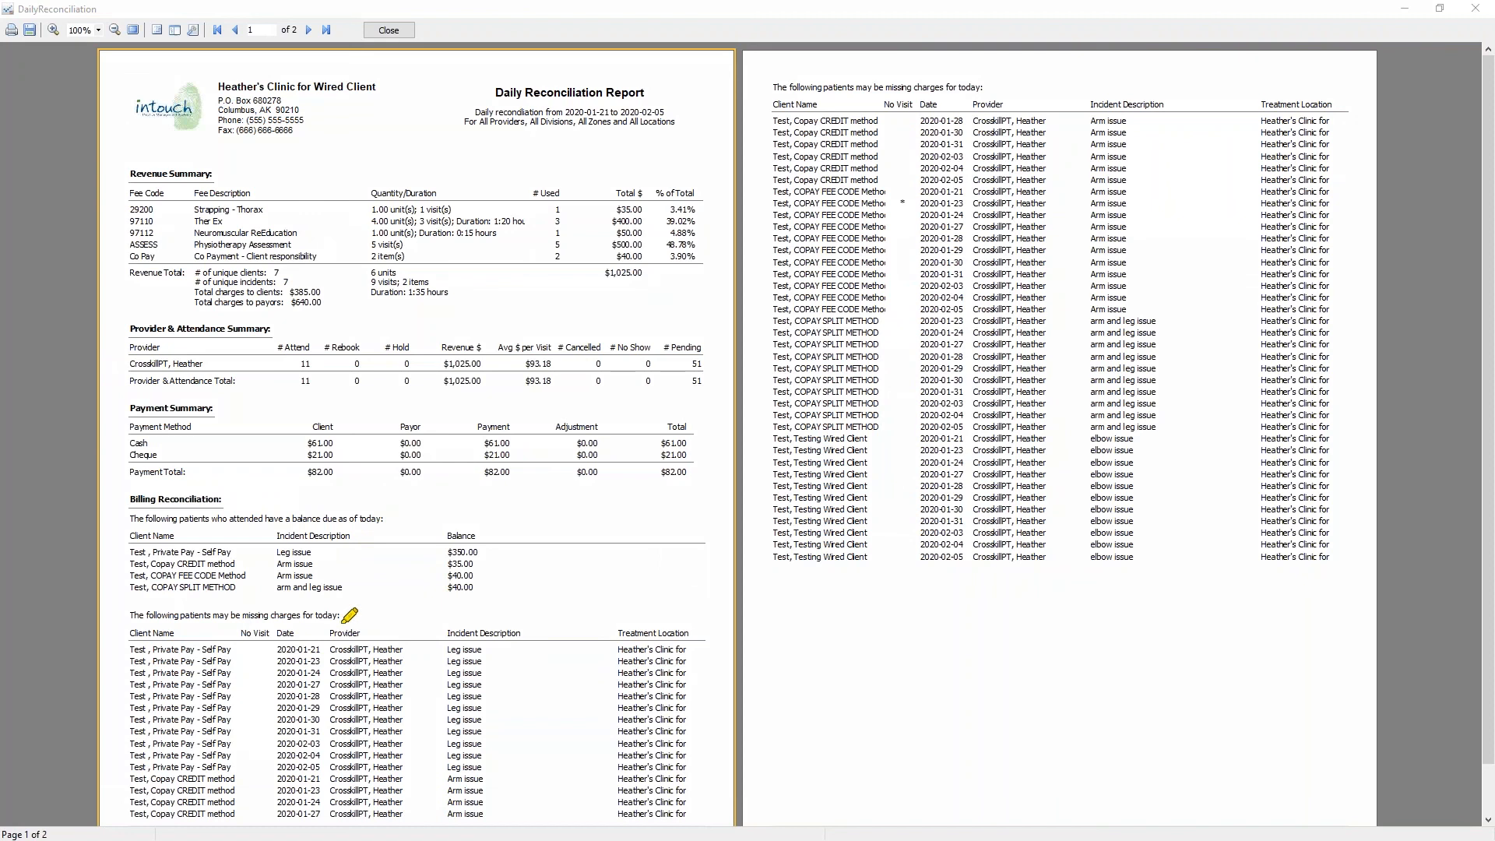
- Review the lists of patients who may be missing charges on both report pages, including the No Visit column
mouse_move(358, 597)
mouse_down()
mouse_move(134, 592)
mouse_move(144, 628)
mouse_move(350, 623)
mouse_move(353, 604)
mouse_up()
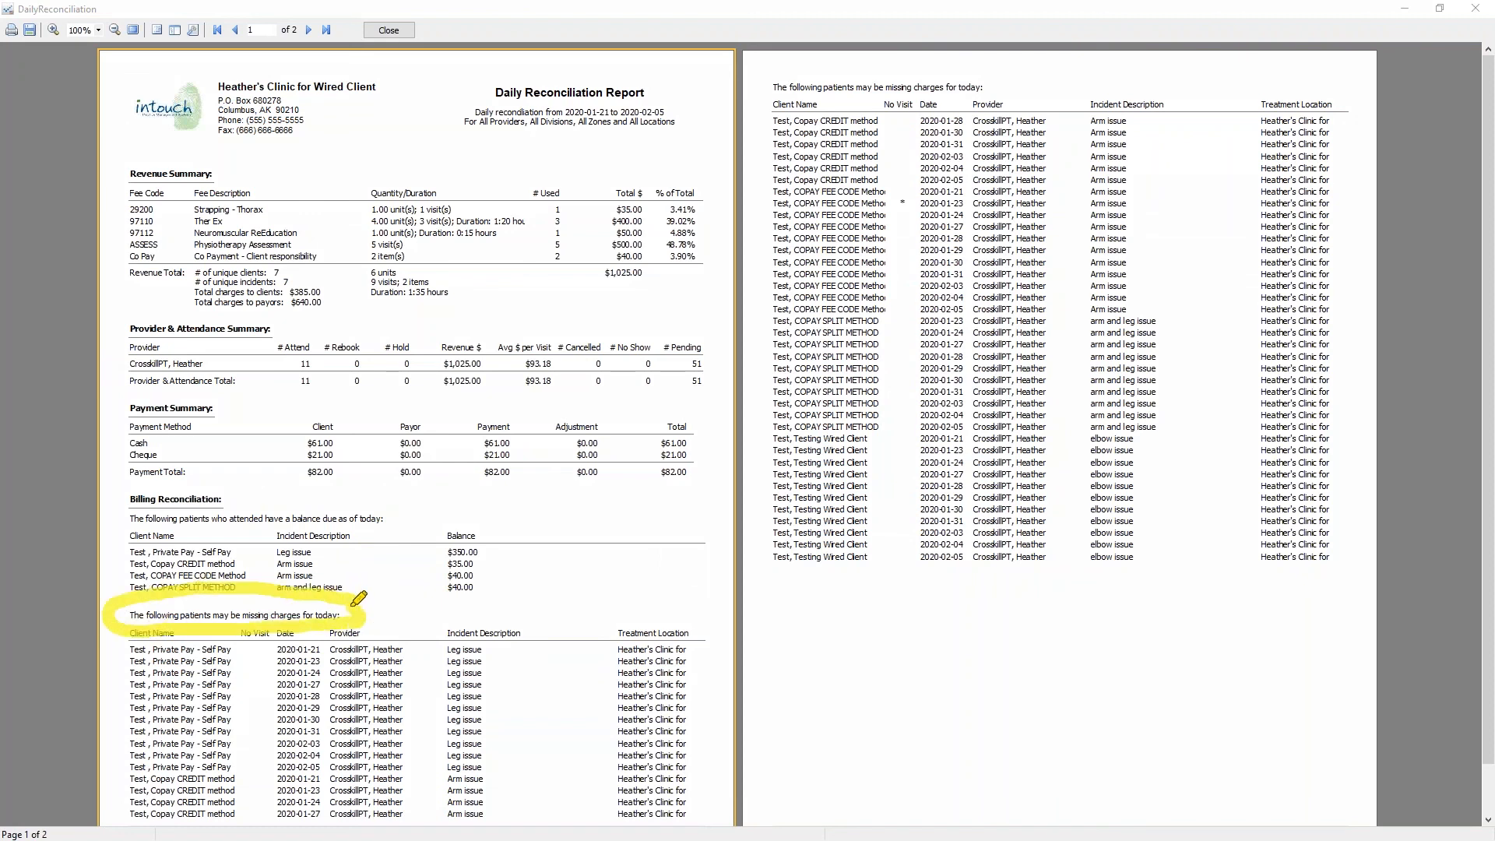
mouse_move(514, 646)
mouse_down()
mouse_move(541, 748)
mouse_move(531, 775)
mouse_up()
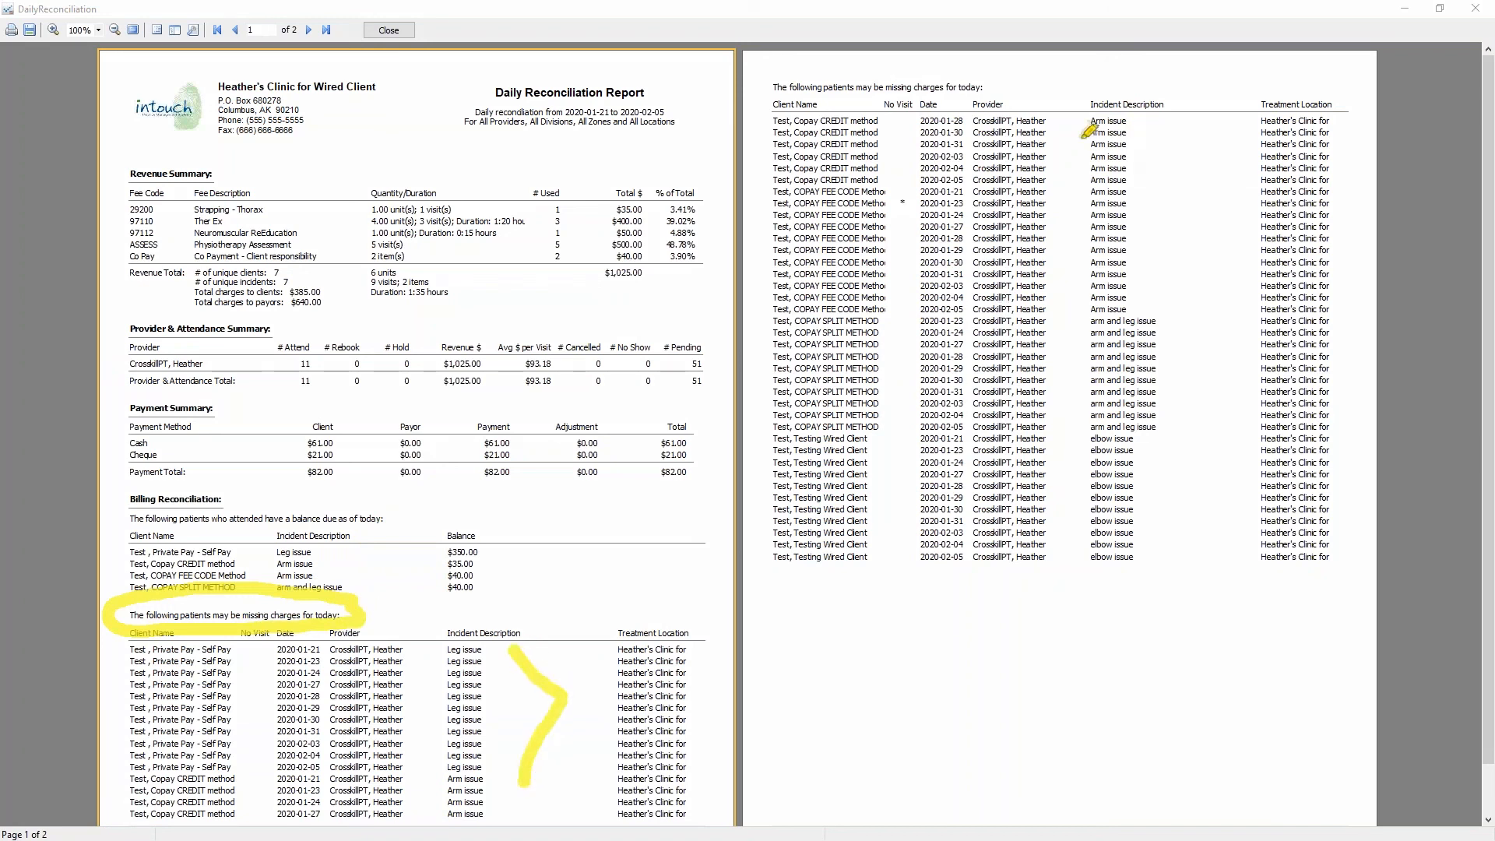
drag(1051, 126, 1140, 498)
drag(1098, 545, 1063, 584)
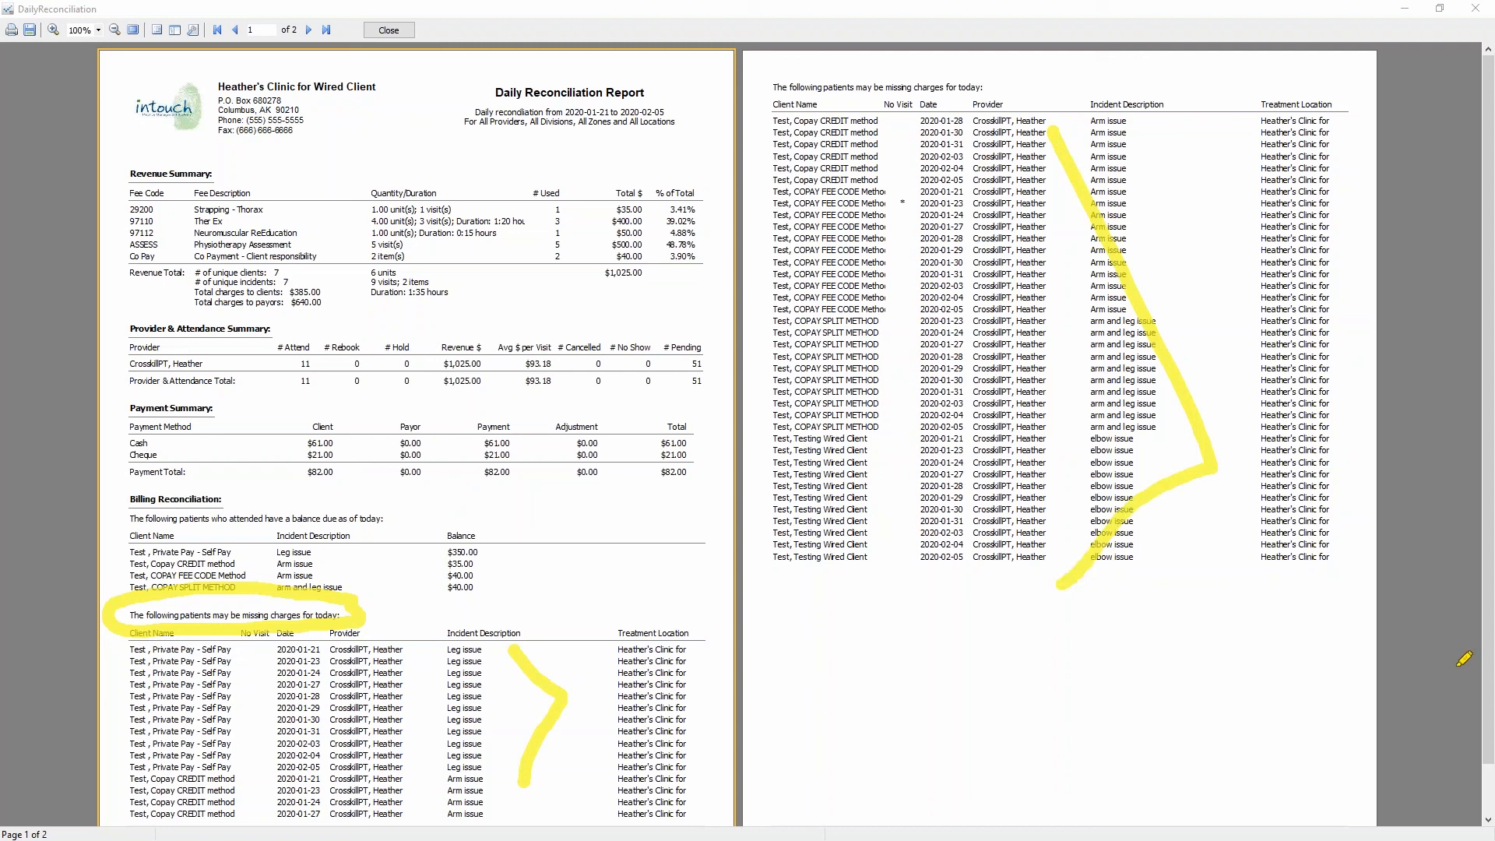
key(Escape)
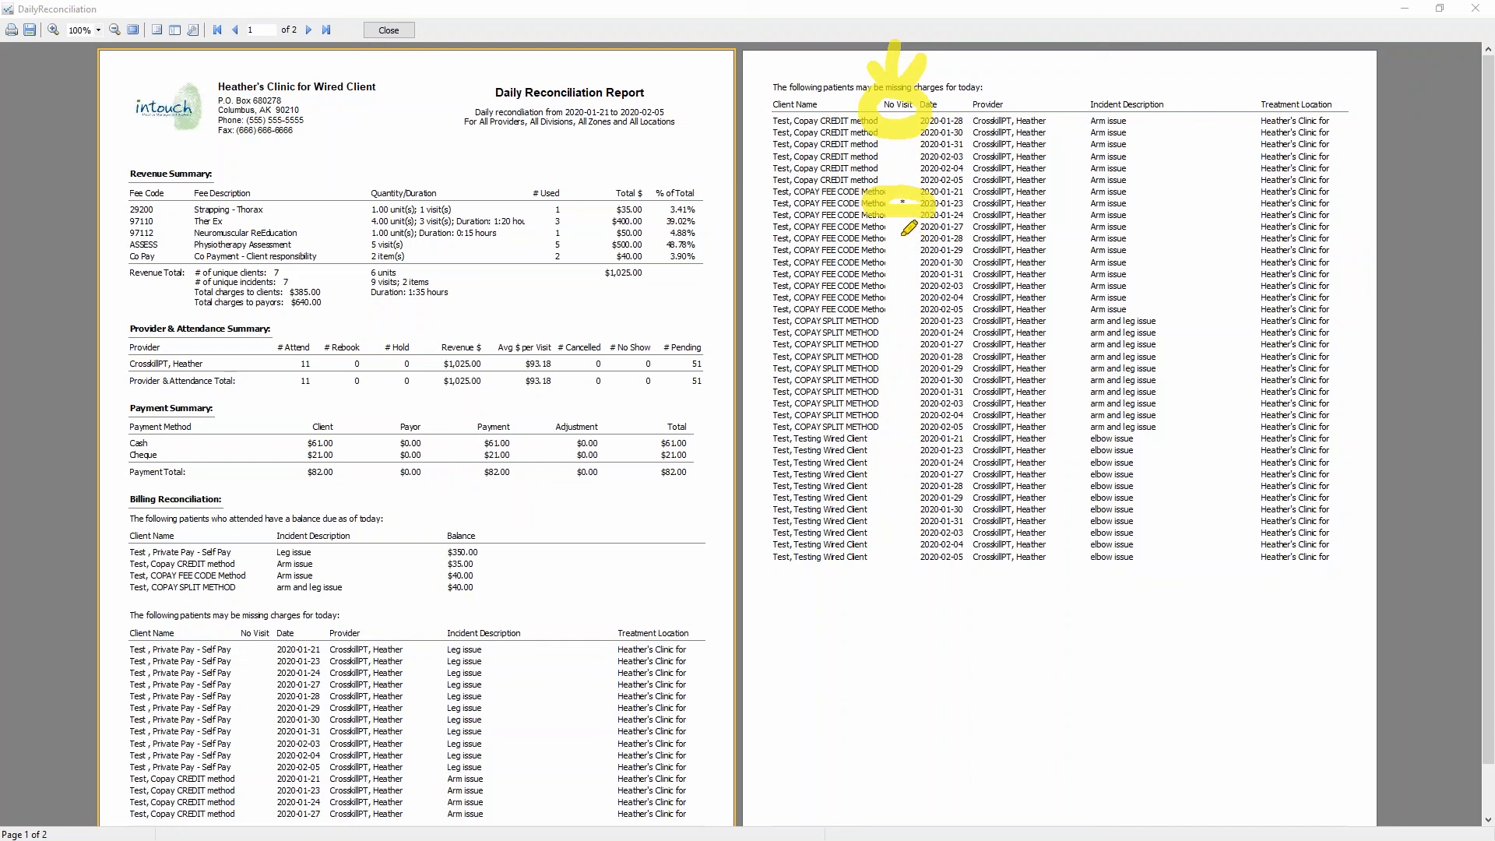
drag(903, 237, 901, 555)
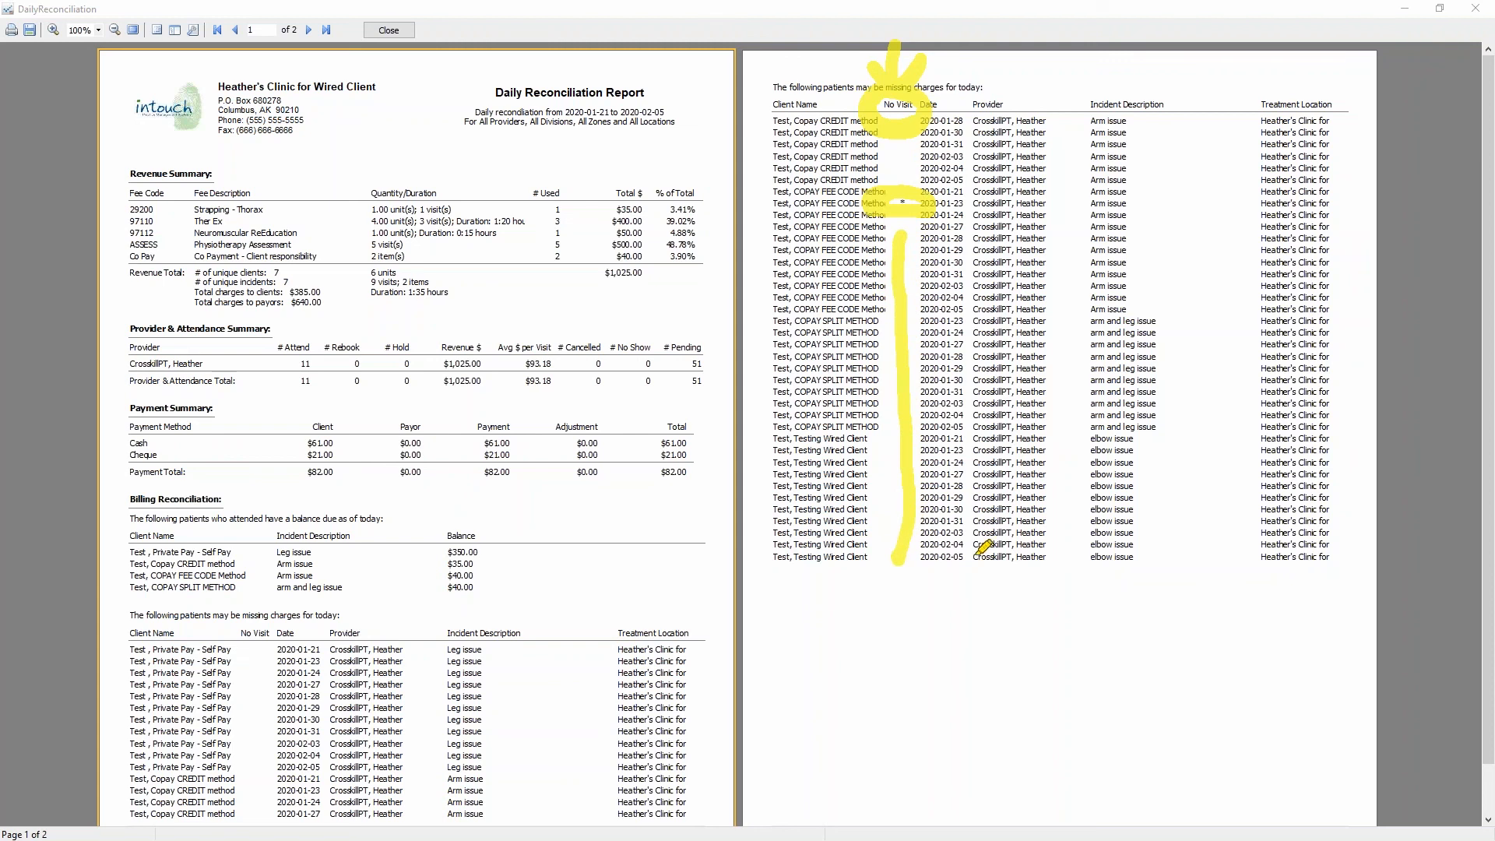
- Close the Daily Reconciliation report preview and its options to return to the schedule
key(Escape)
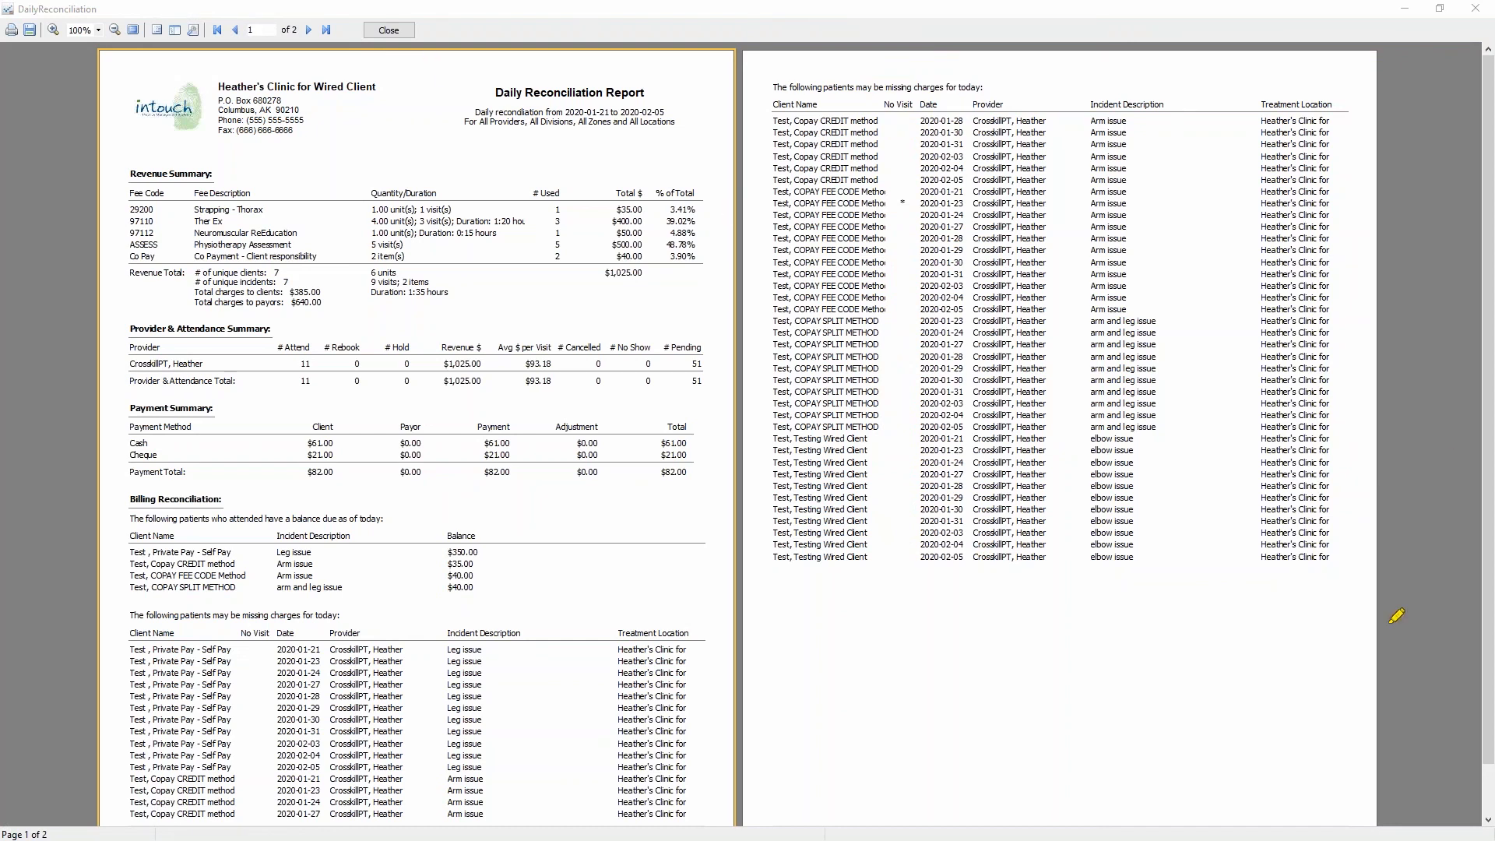
click(388, 30)
click(923, 232)
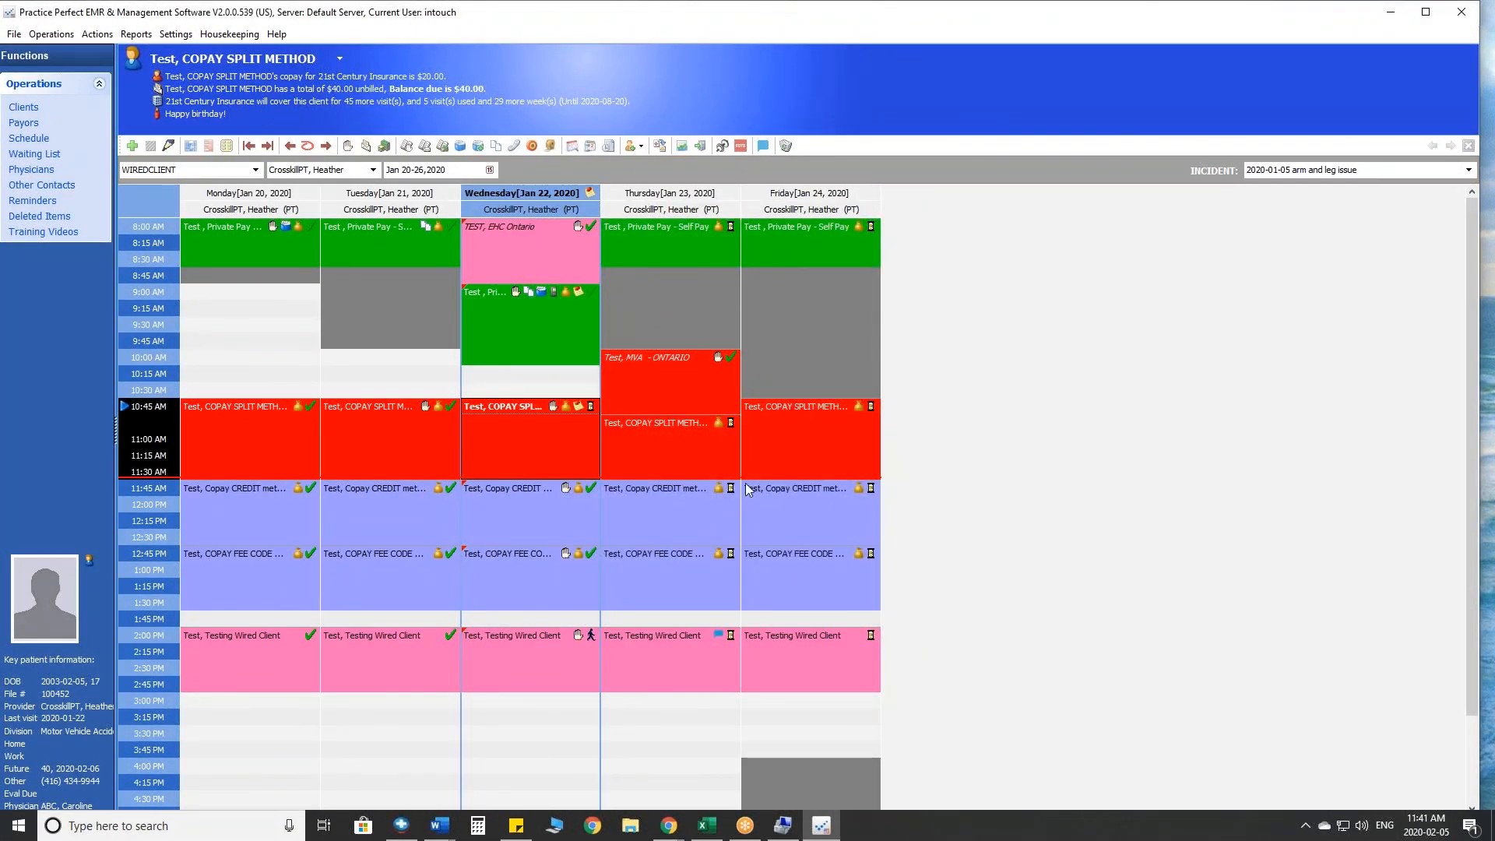
- Mark the Copay CREDIT method client's 11:45 AM appointment on Thursday, January 23 as Did Not Attend with the reason Sick
click(701, 512)
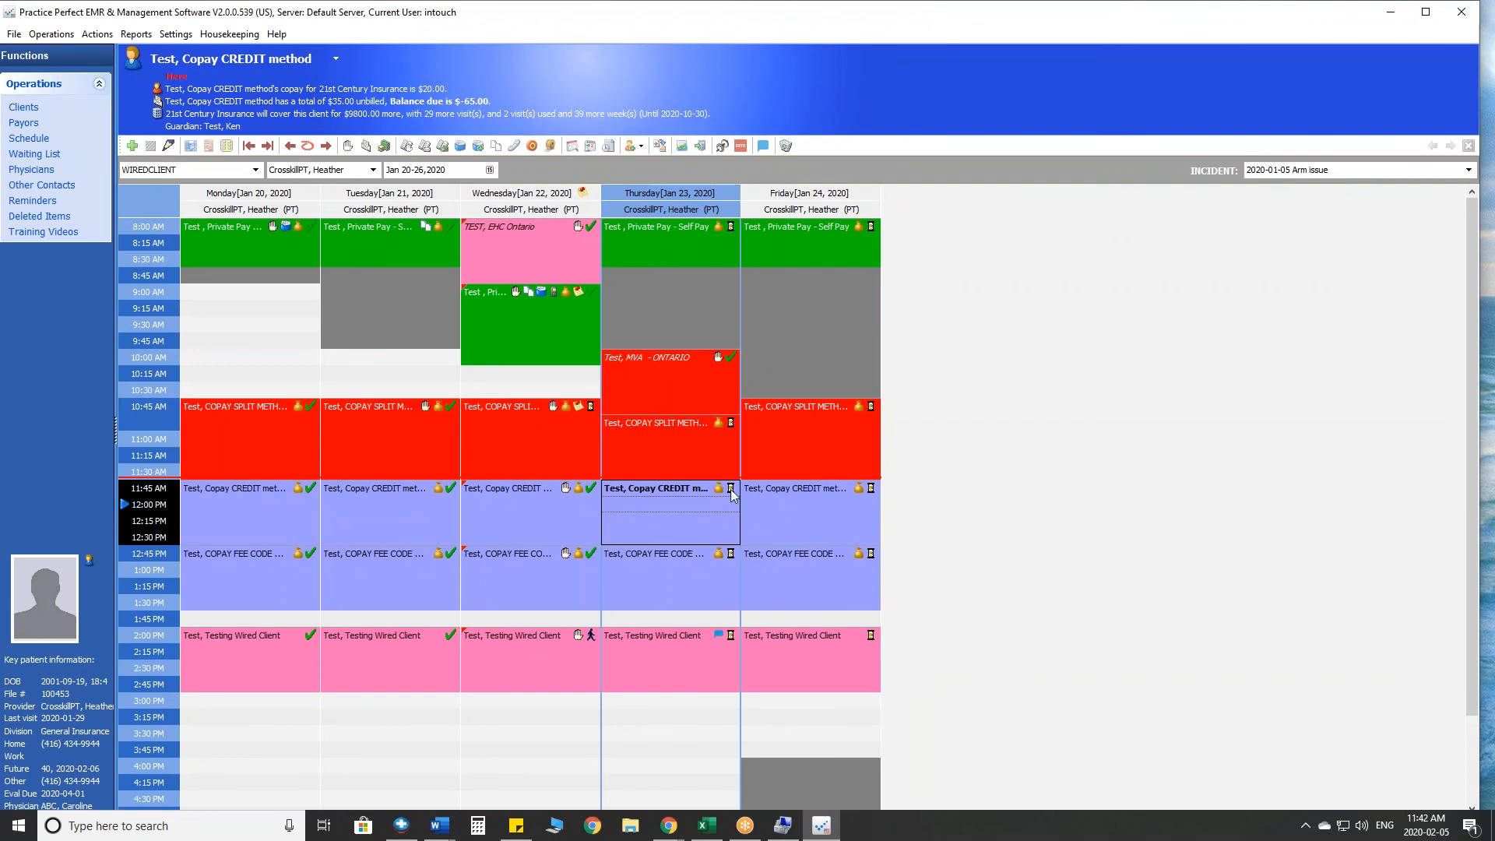
right_click(730, 497)
click(695, 514)
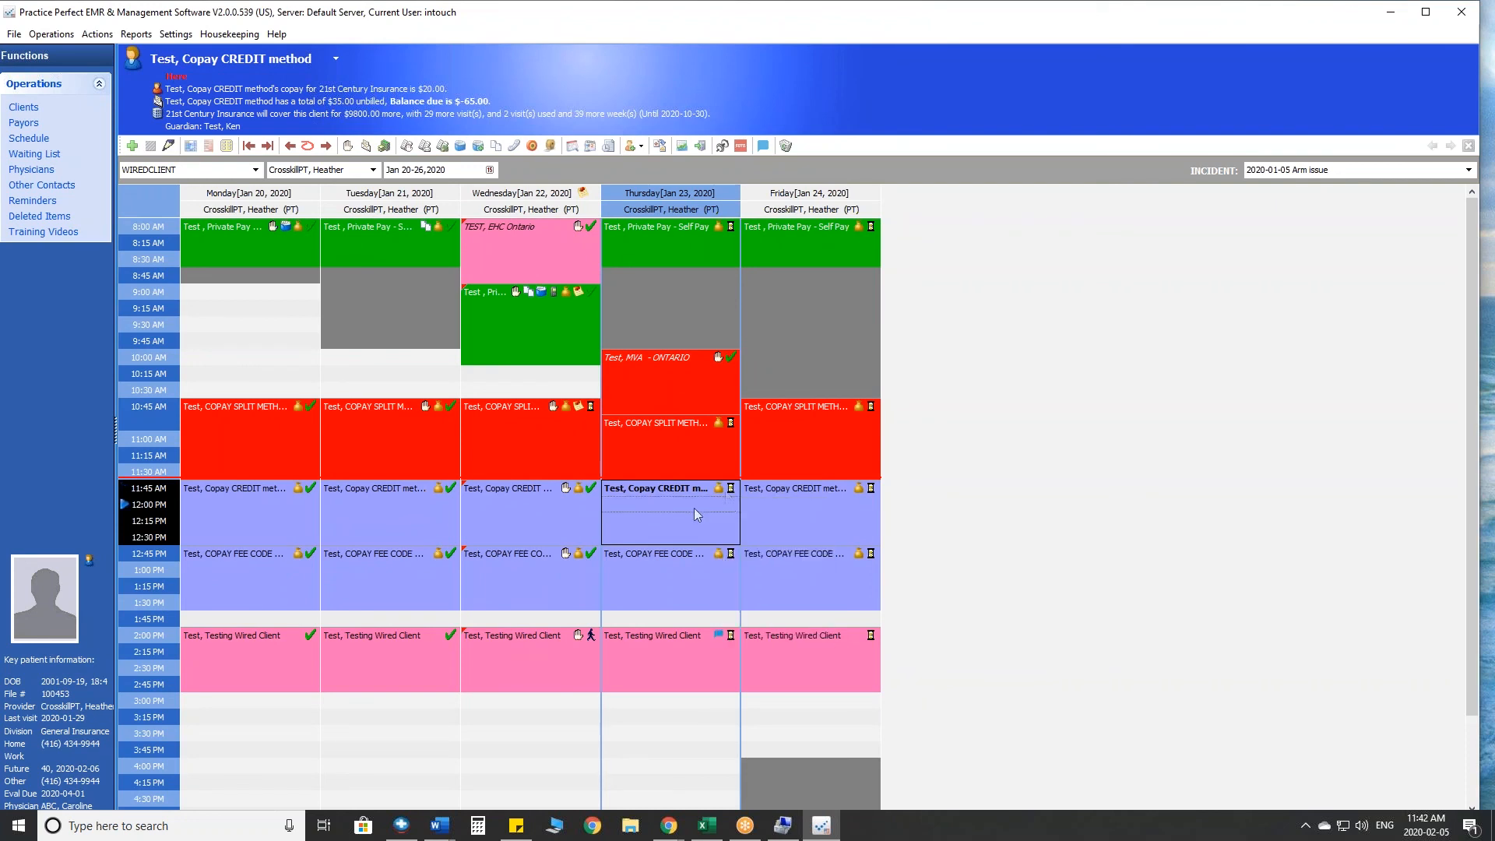
click(731, 490)
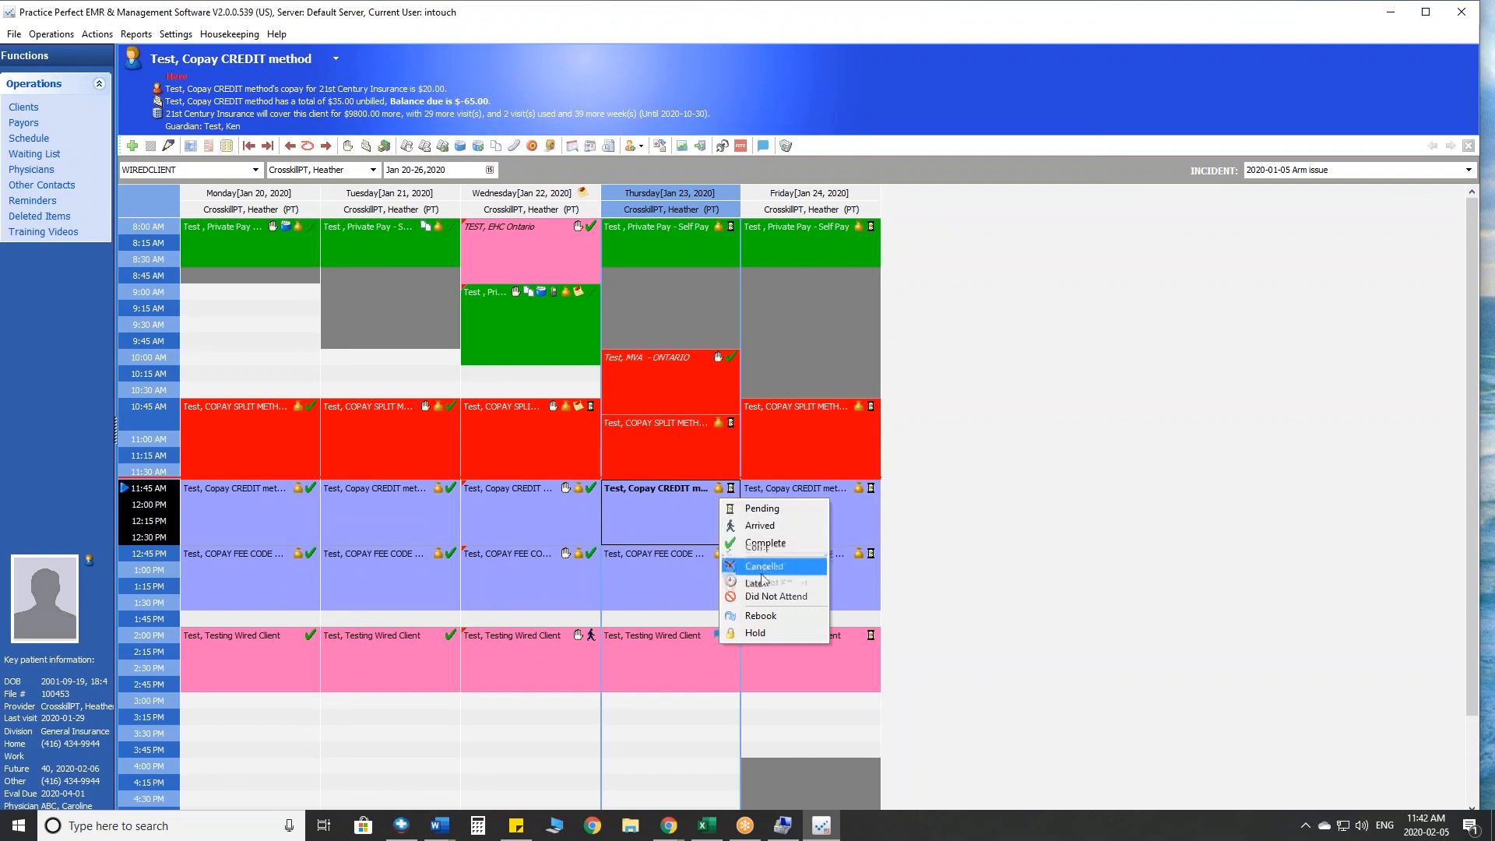
click(765, 596)
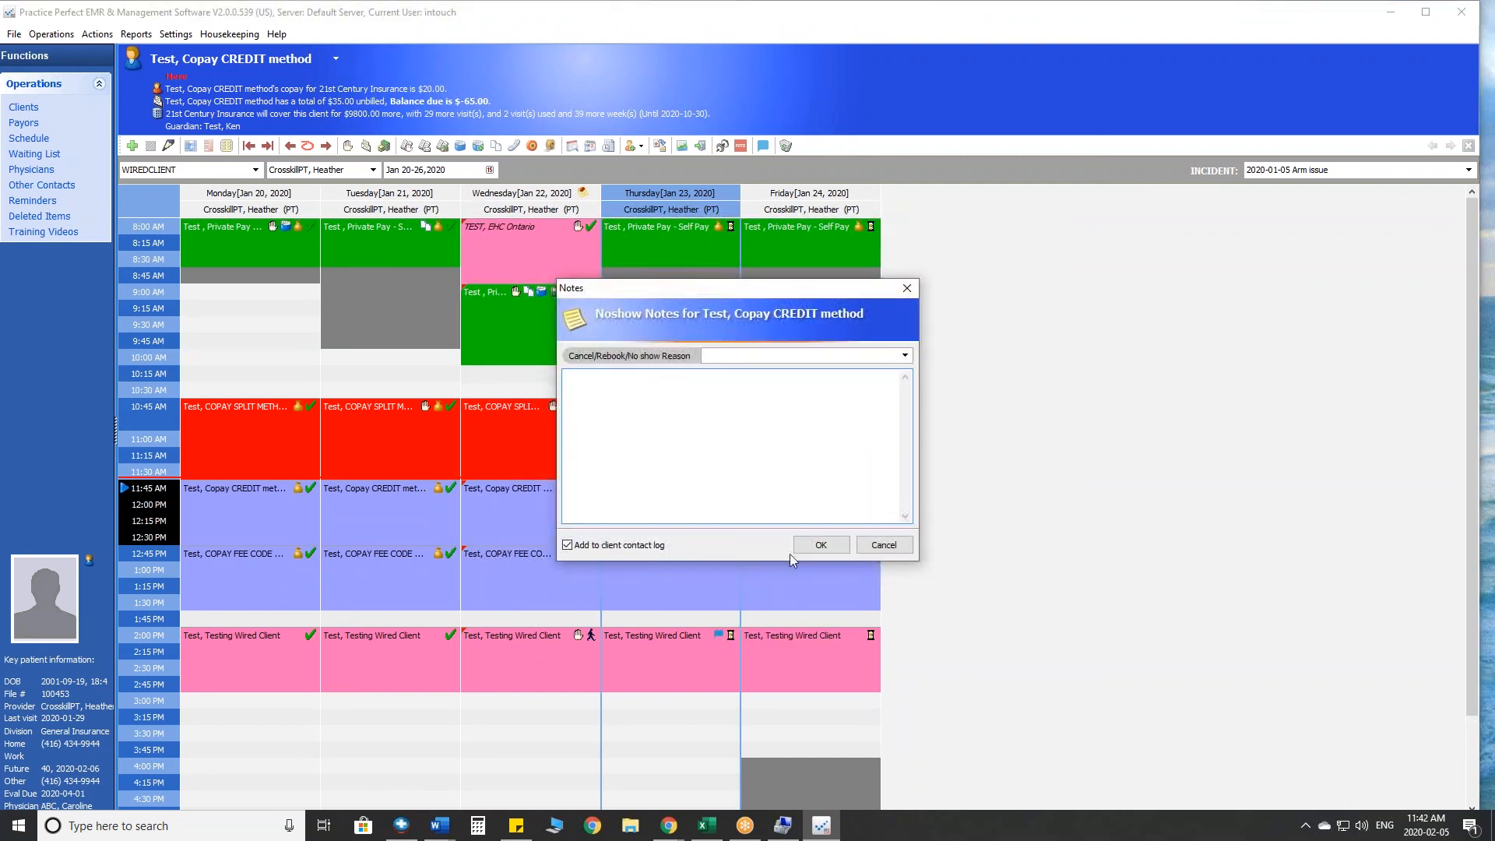
click(905, 355)
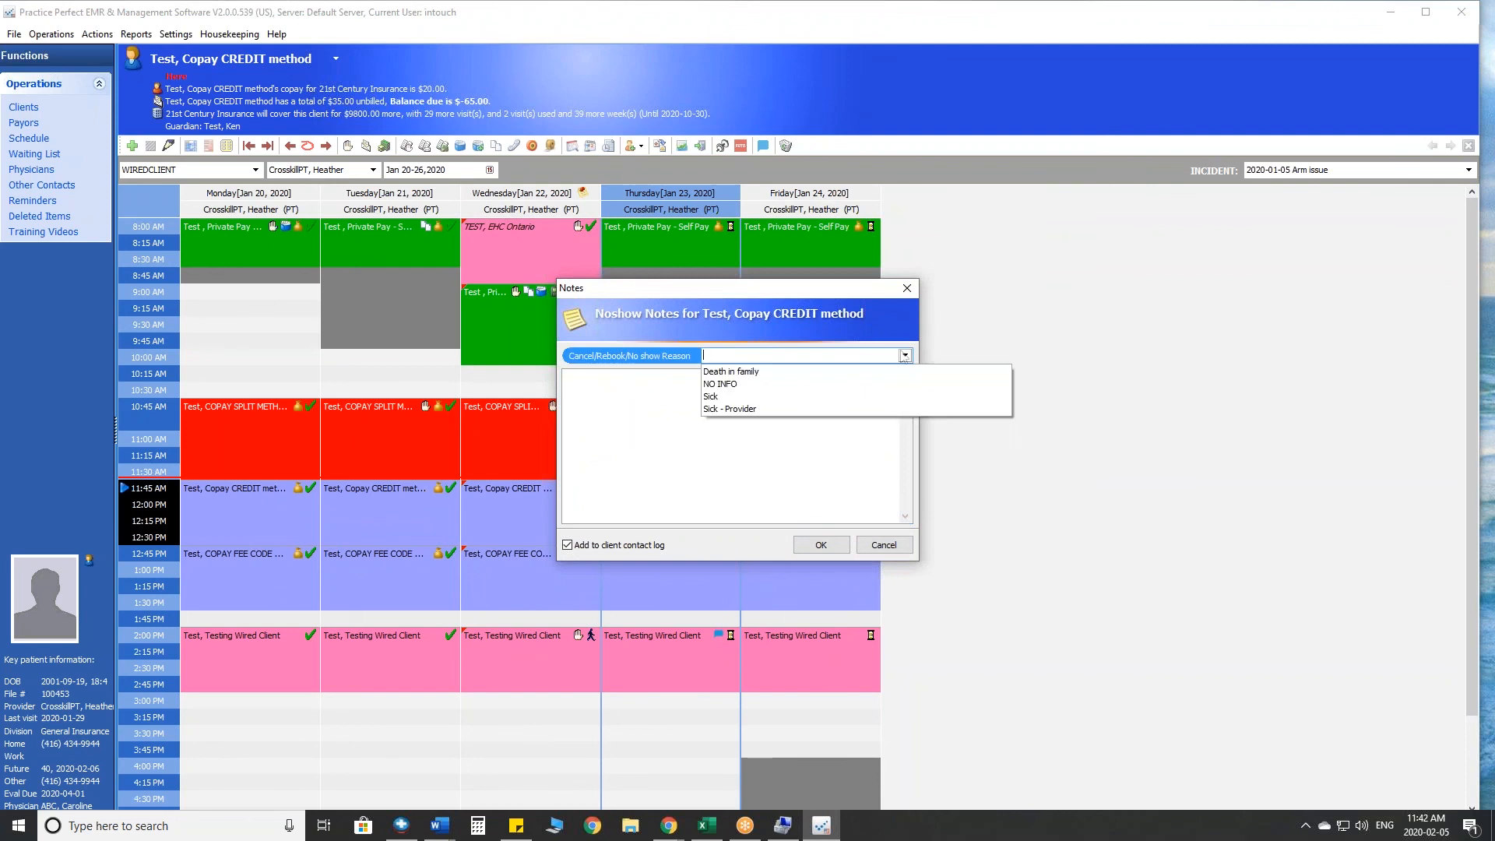
click(716, 397)
click(821, 545)
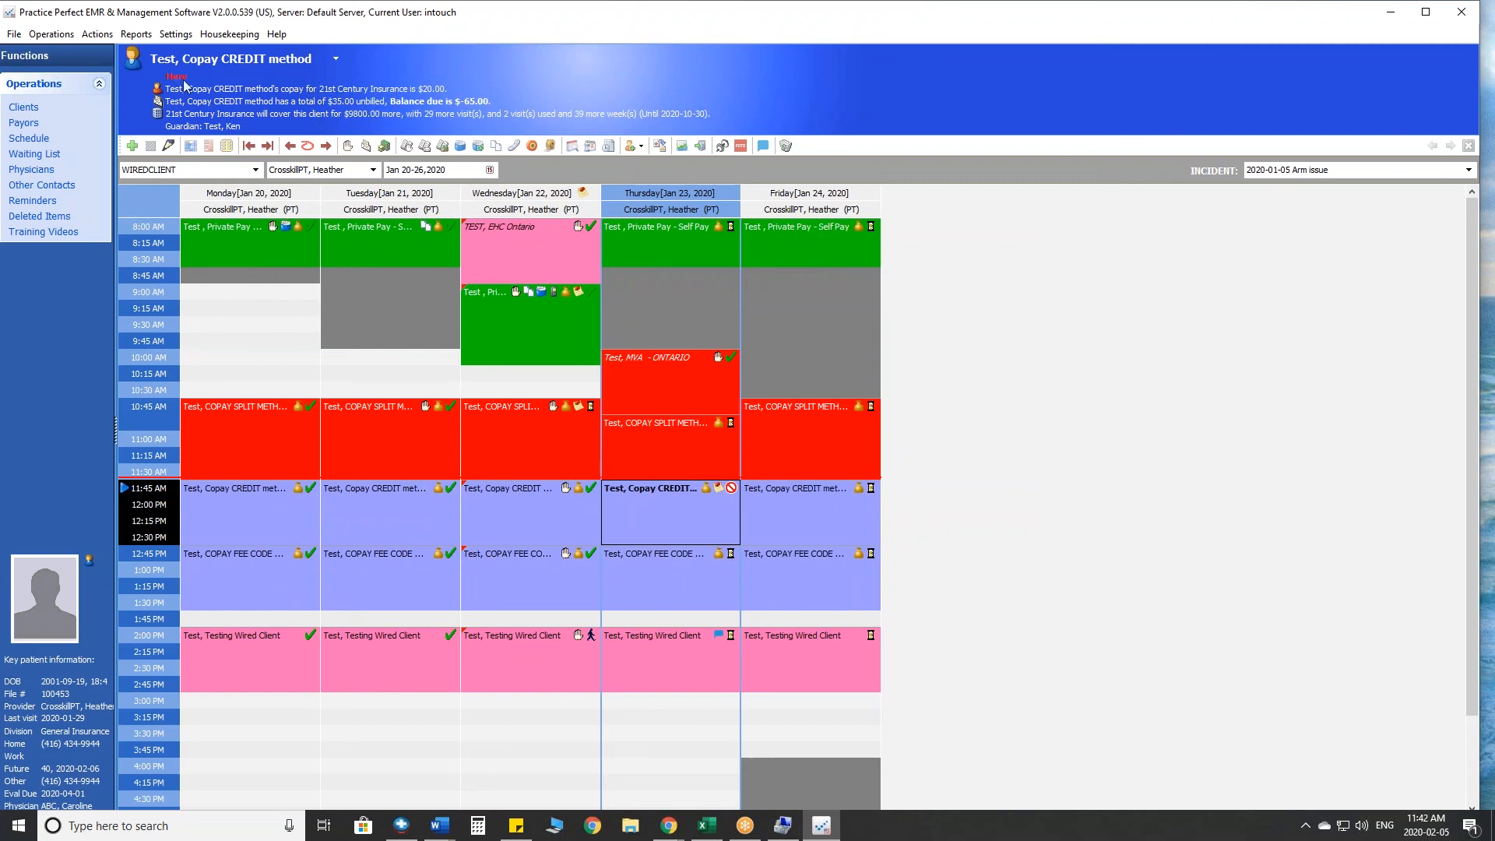
- Open the options for the operations Revenue Report and set its start date to 2020-01-27
click(138, 37)
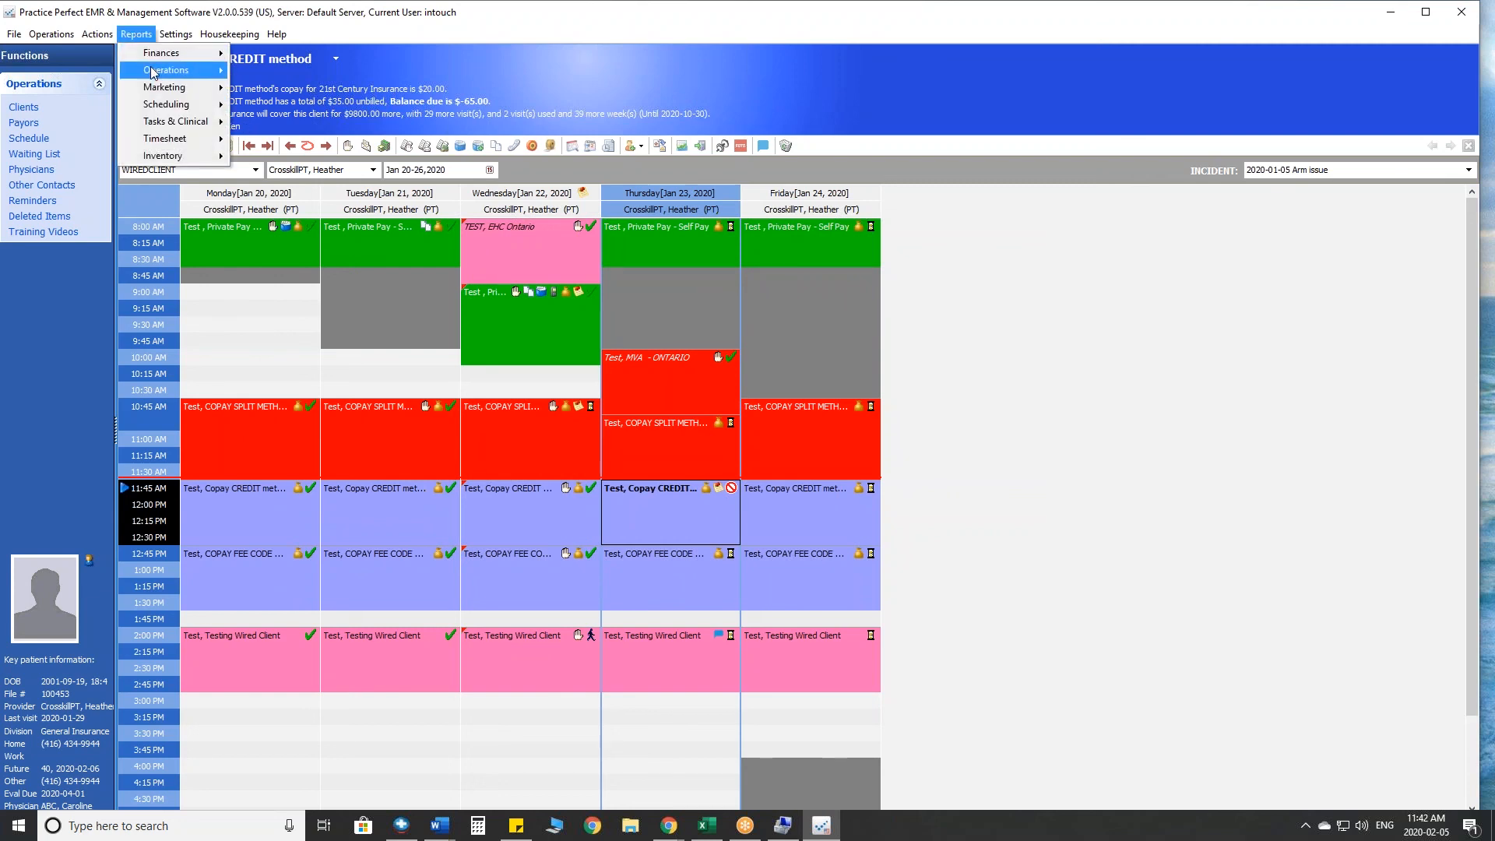
mouse_move(153, 72)
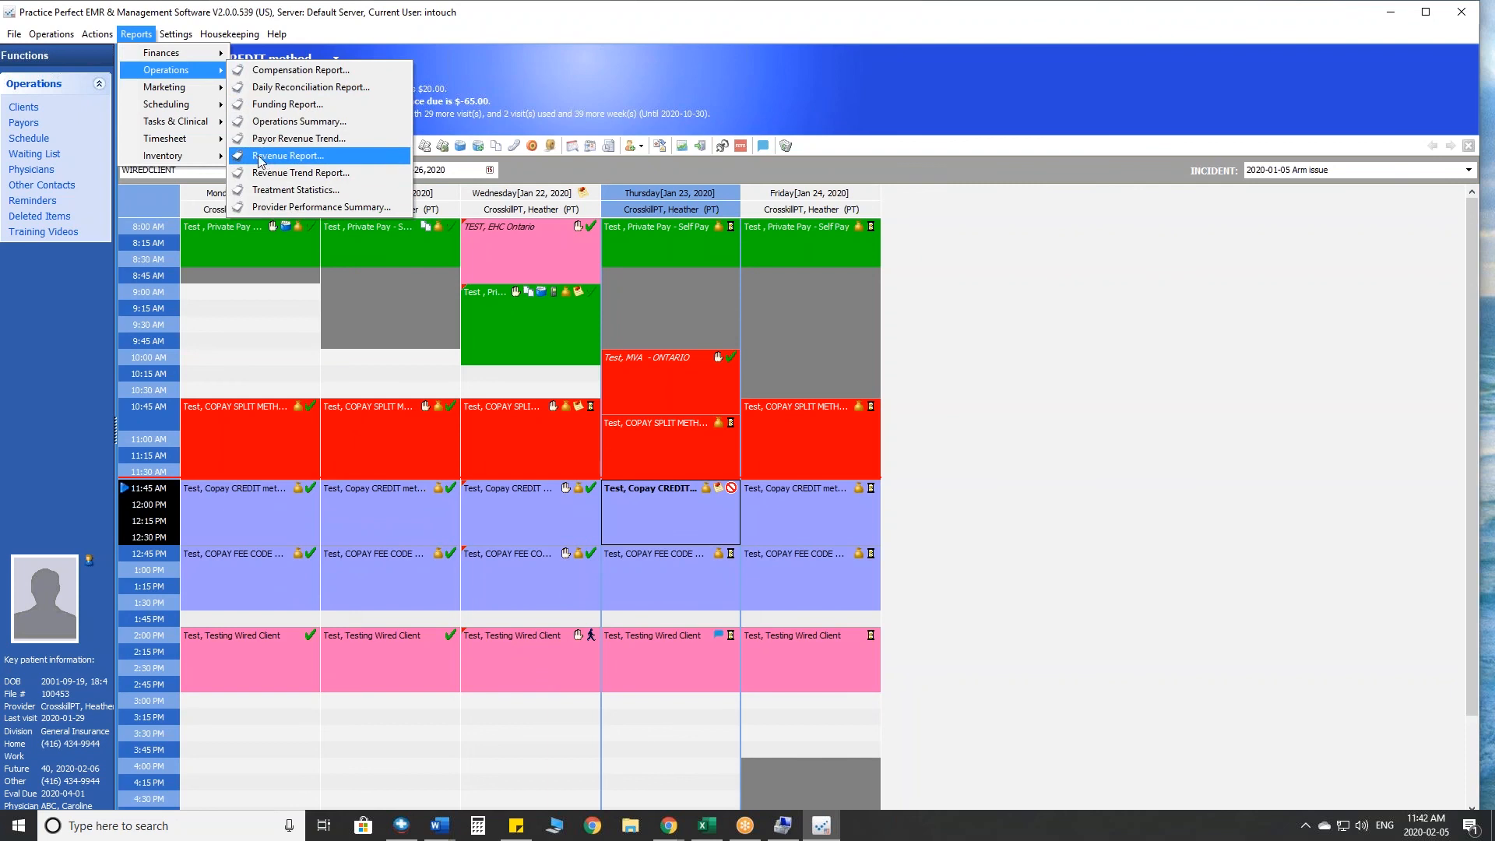
click(299, 157)
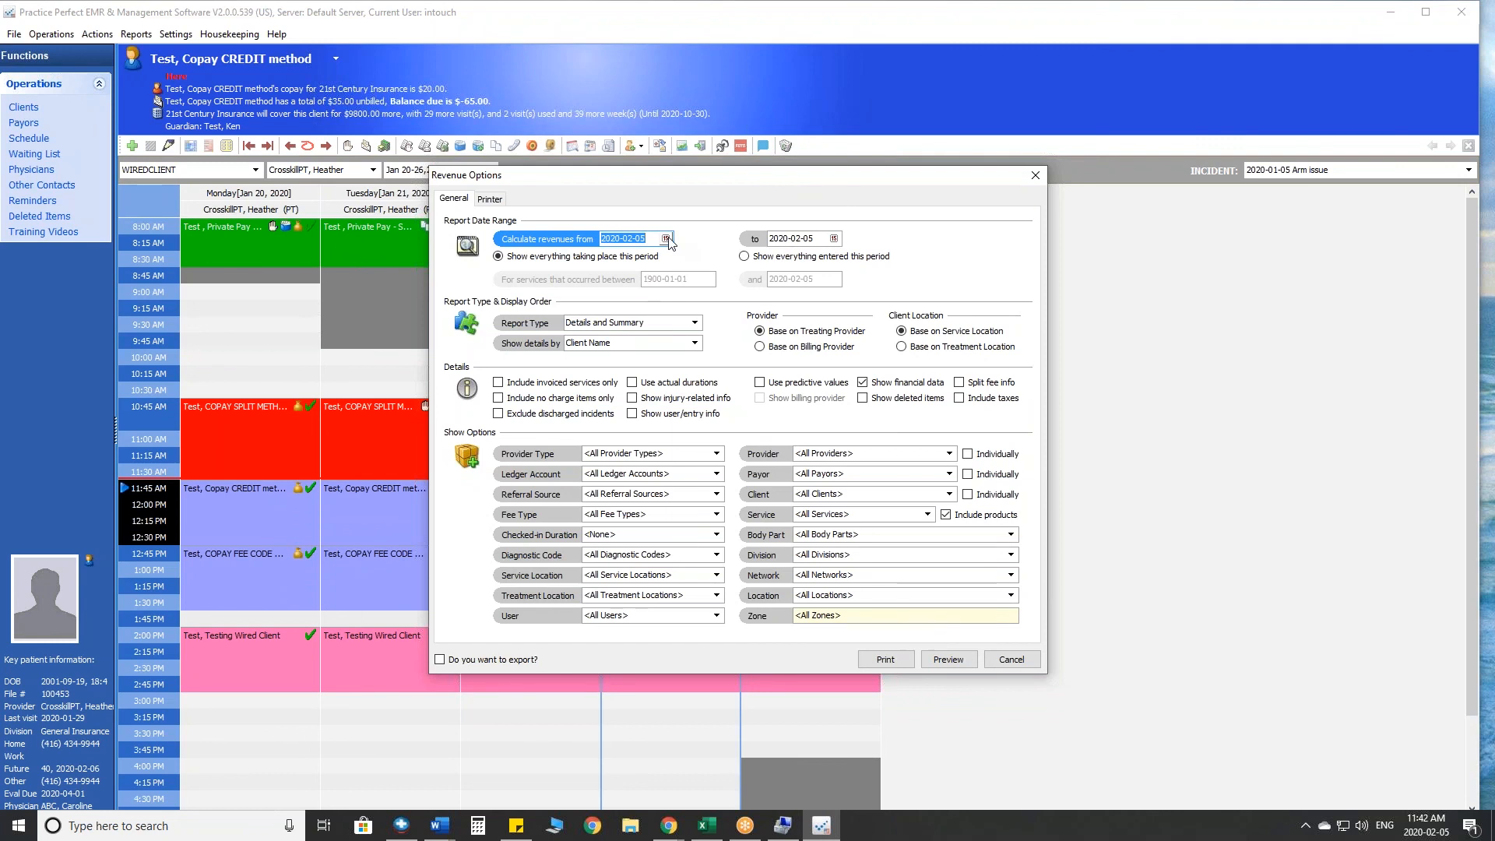
click(667, 239)
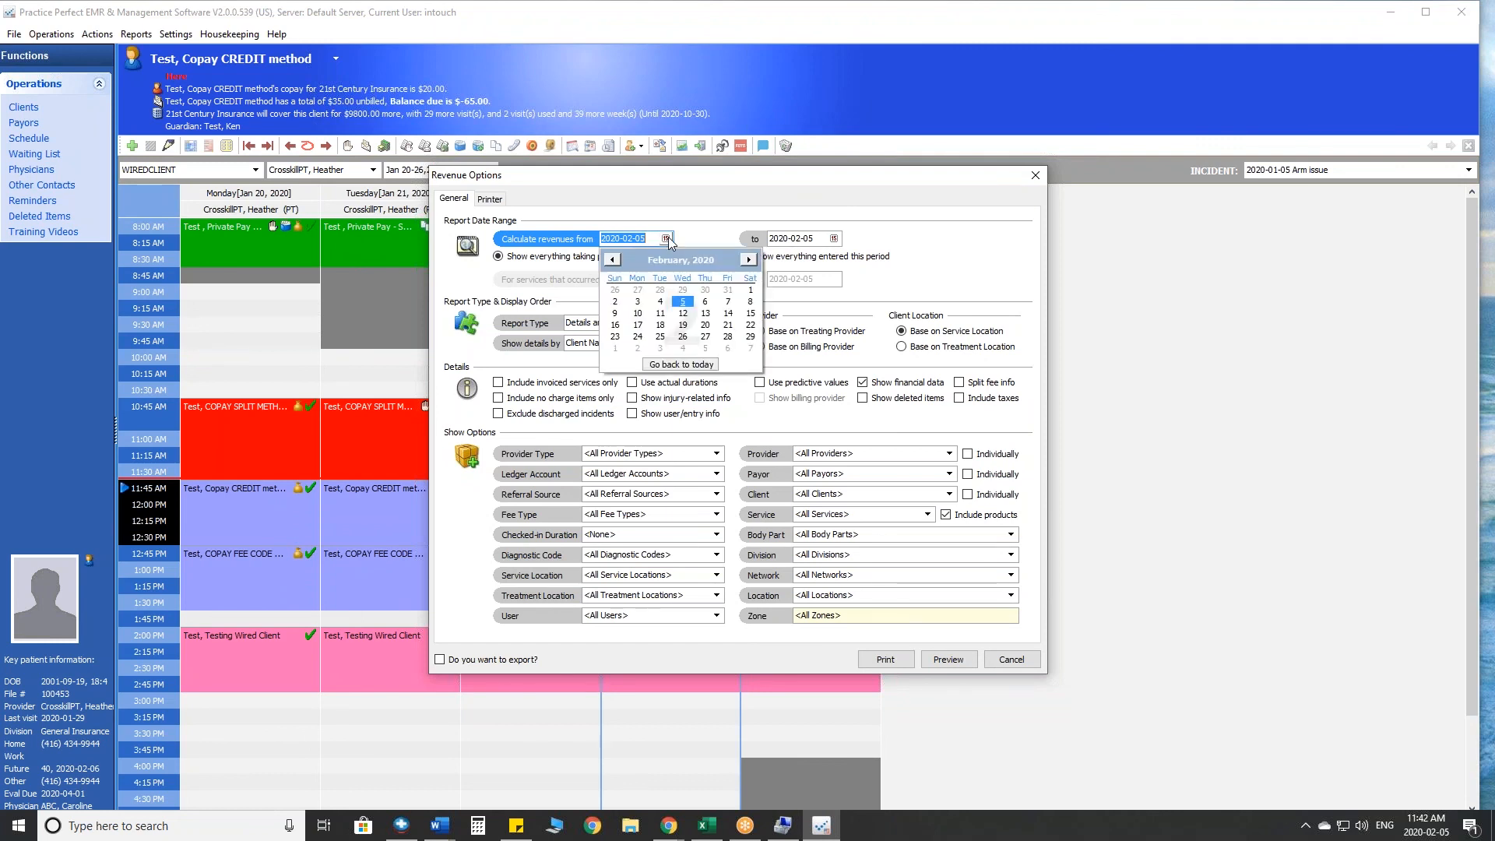
click(640, 290)
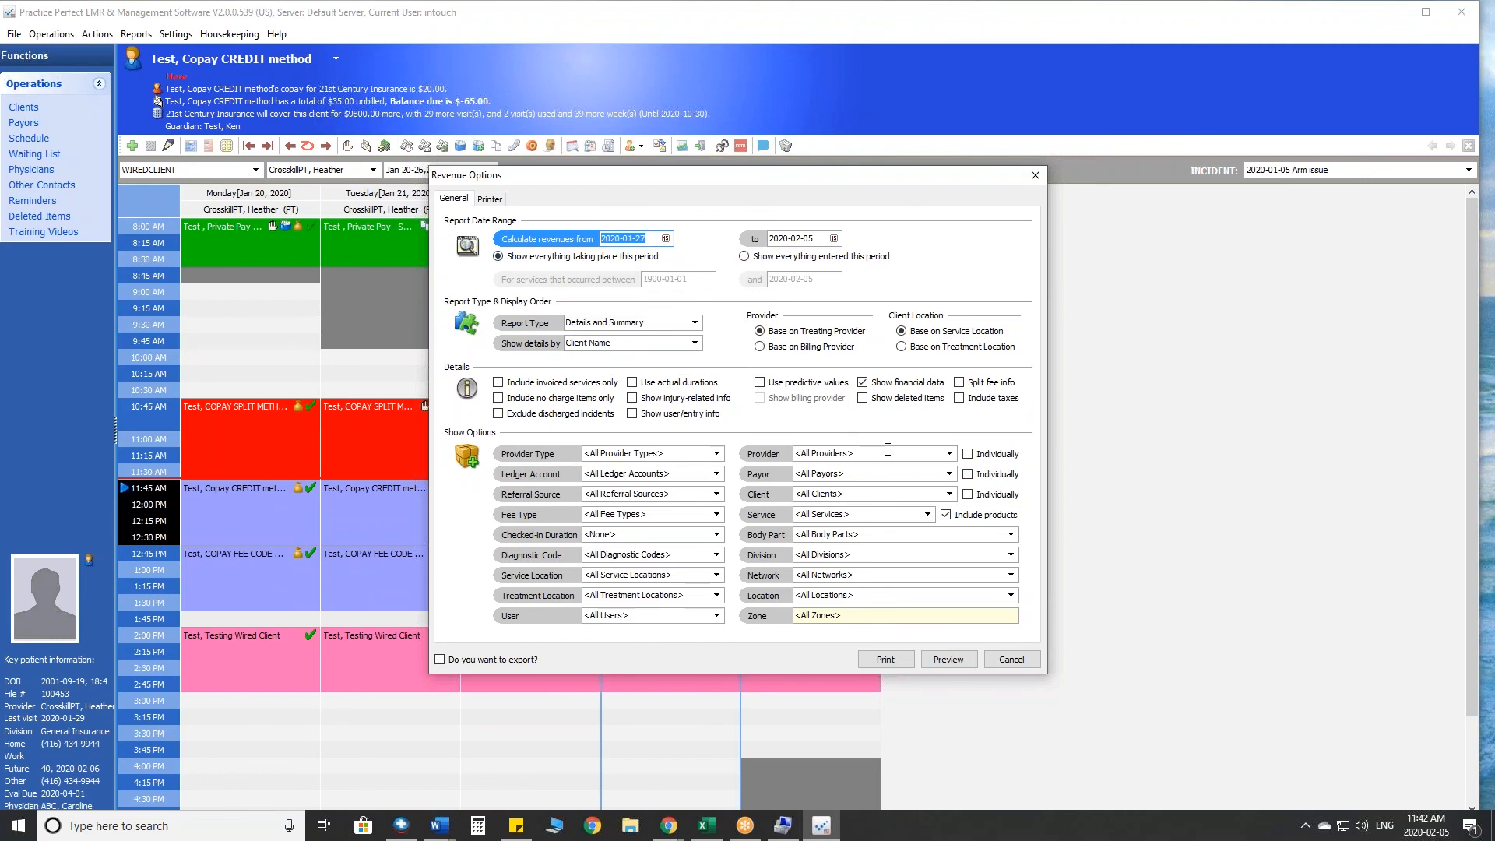
- Examine the choices for report type, detail order, provider type and ledger account in the revenue options
click(694, 323)
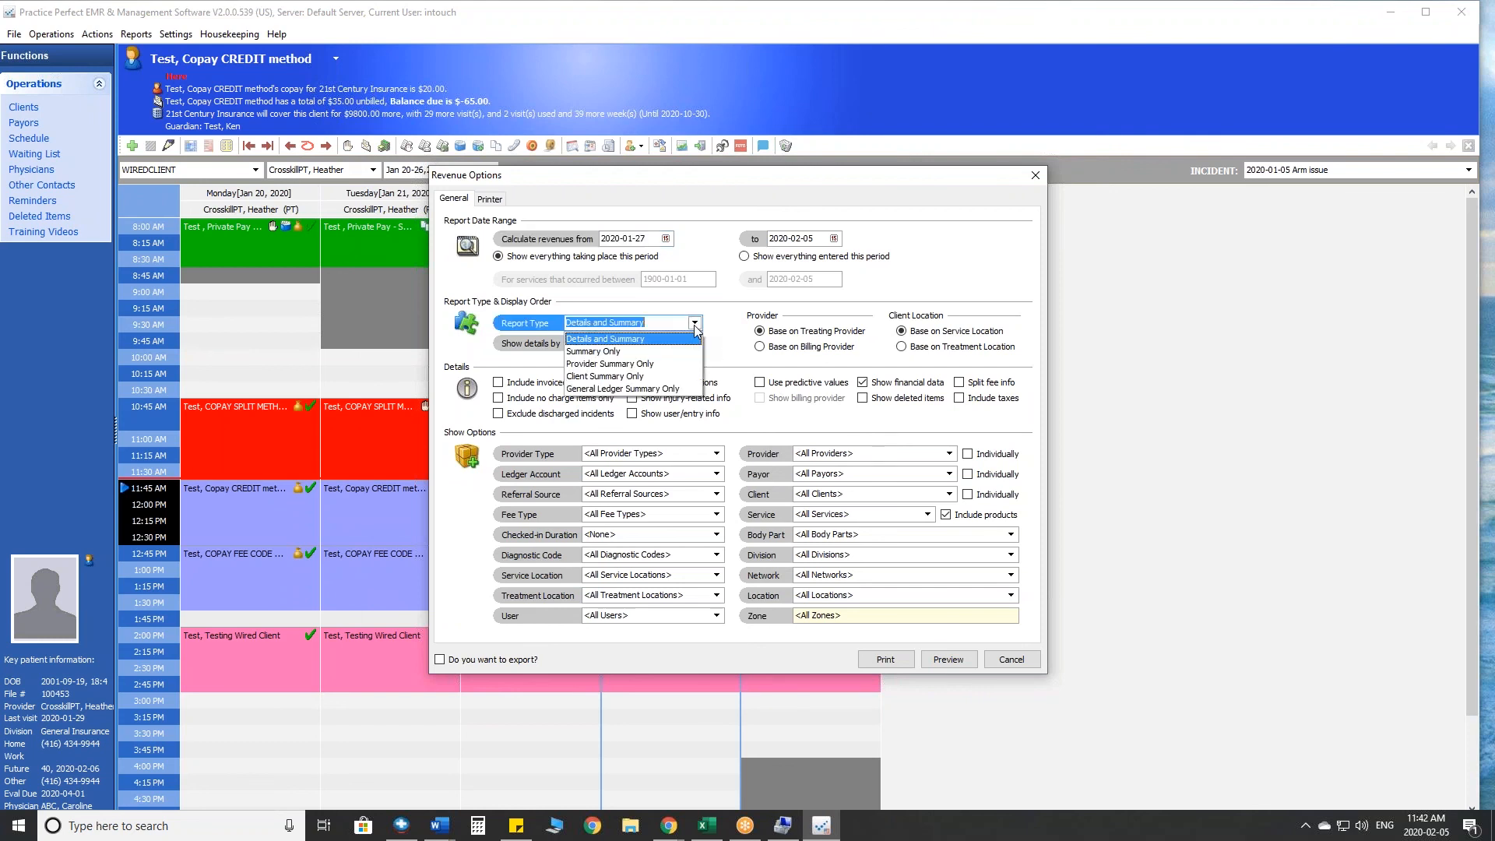
click(693, 323)
click(693, 343)
click(694, 343)
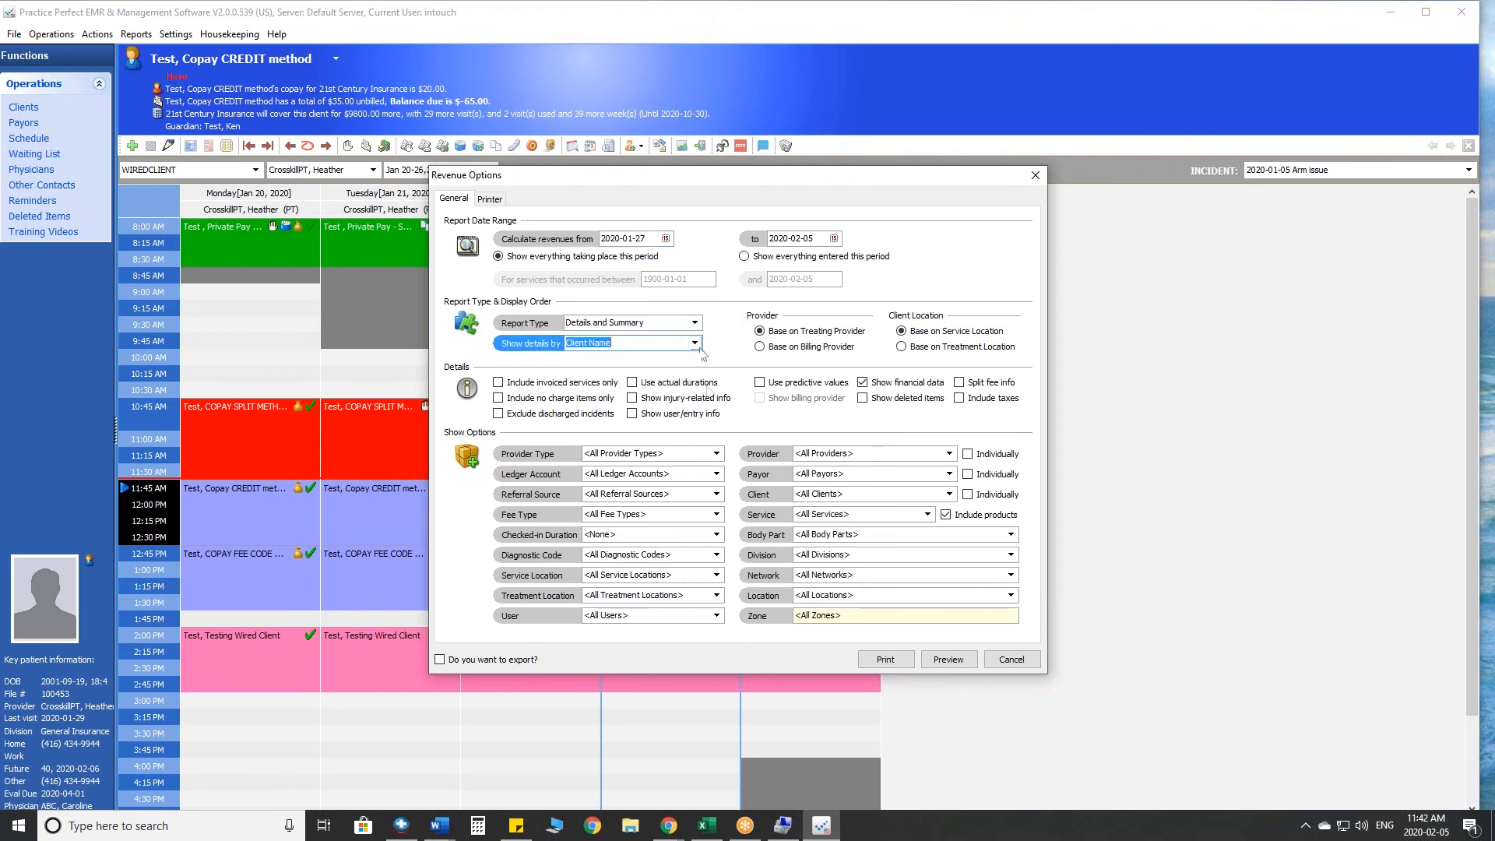
click(715, 453)
click(716, 454)
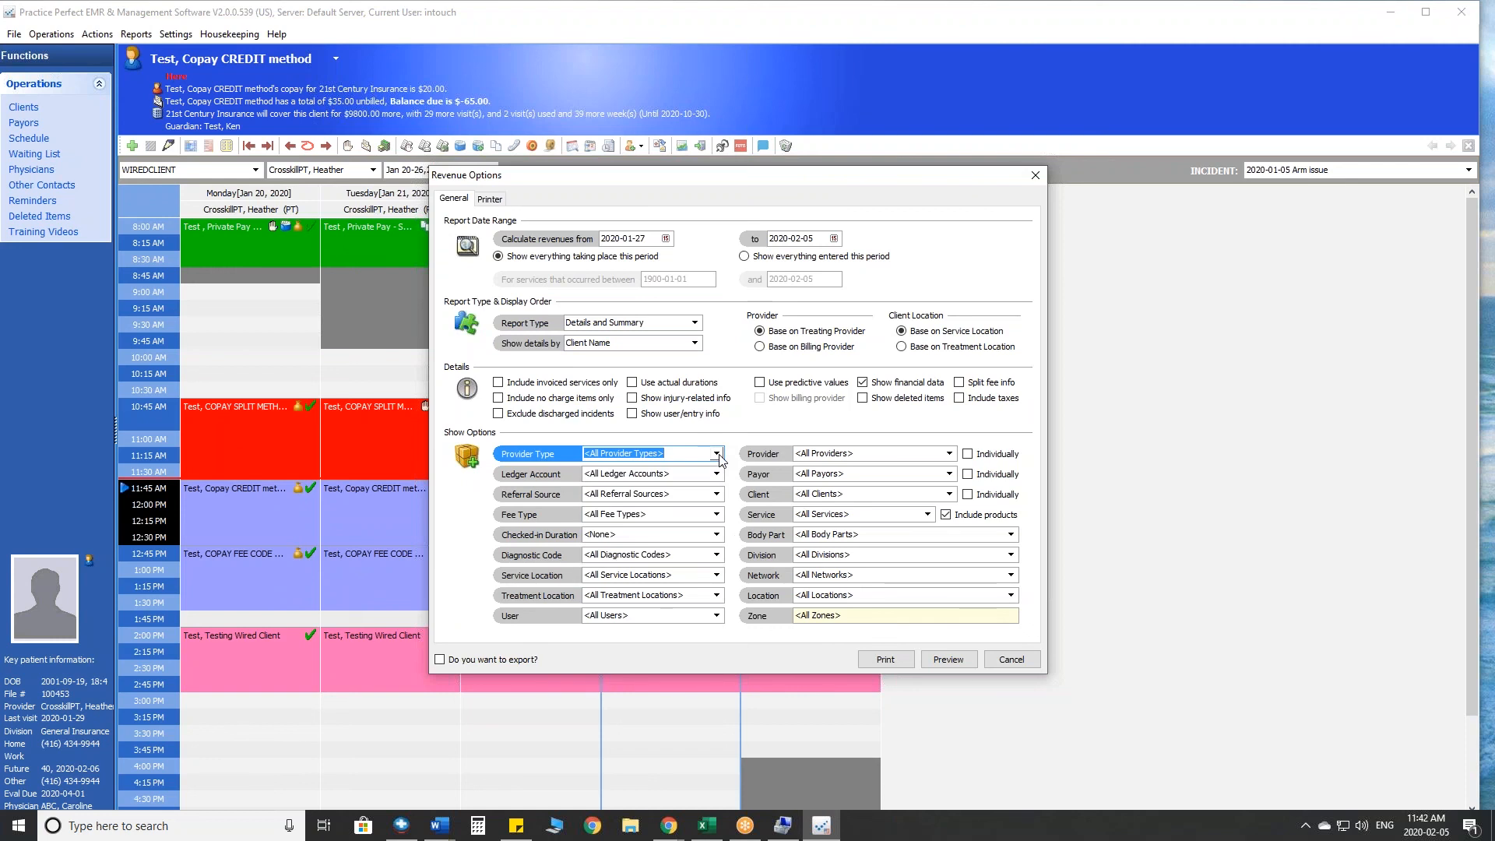
click(716, 474)
click(716, 474)
click(716, 474)
click(716, 474)
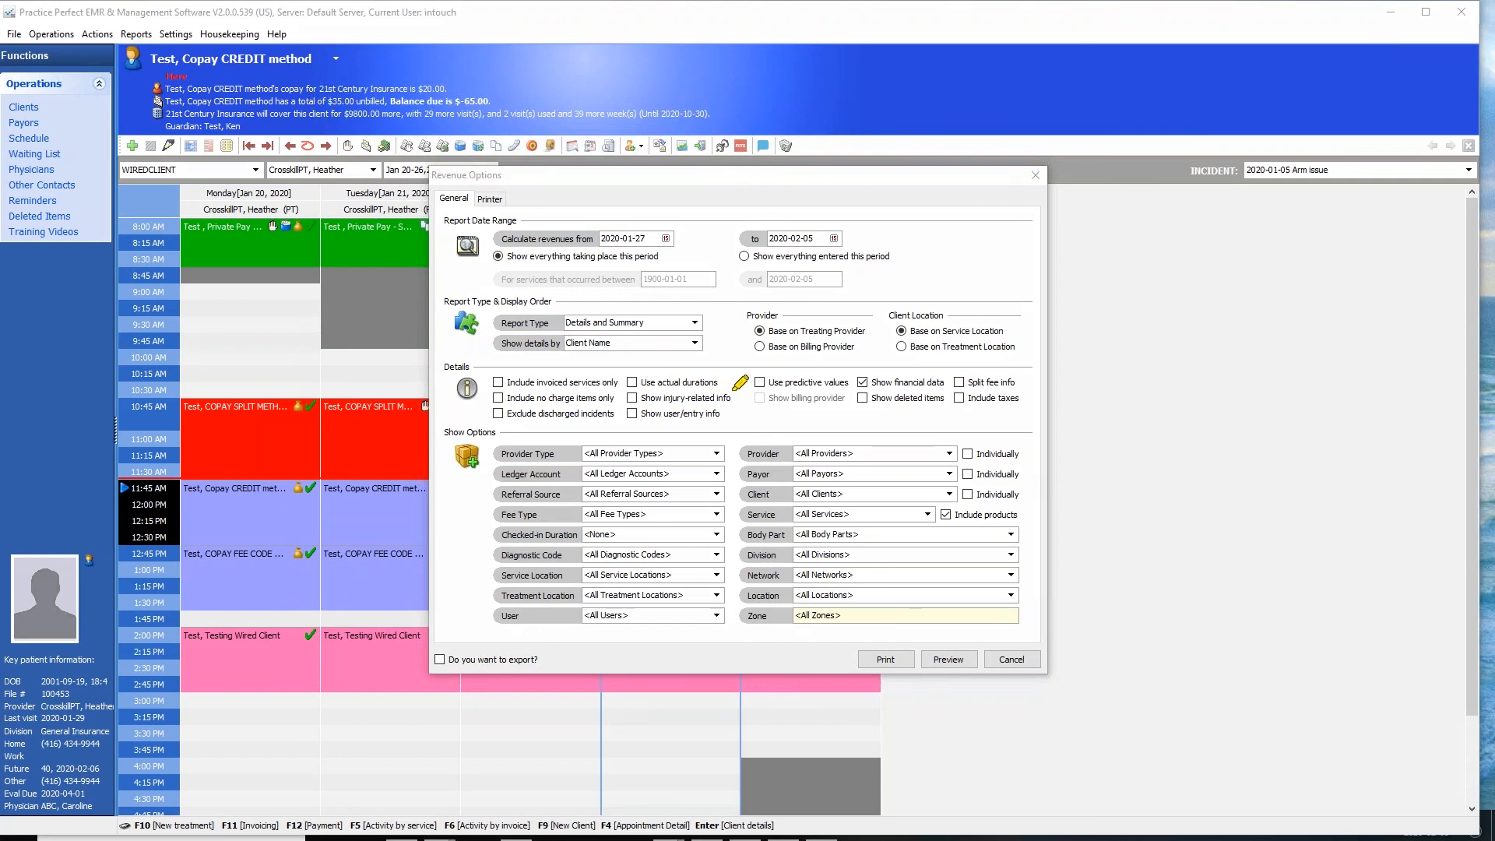
- Include injury-related info in the Revenue Report and preview it
mouse_move(738, 385)
mouse_down()
mouse_move(664, 382)
mouse_move(650, 399)
mouse_move(738, 391)
mouse_move(620, 400)
mouse_move(741, 396)
mouse_move(633, 391)
mouse_move(726, 412)
mouse_up()
click(646, 399)
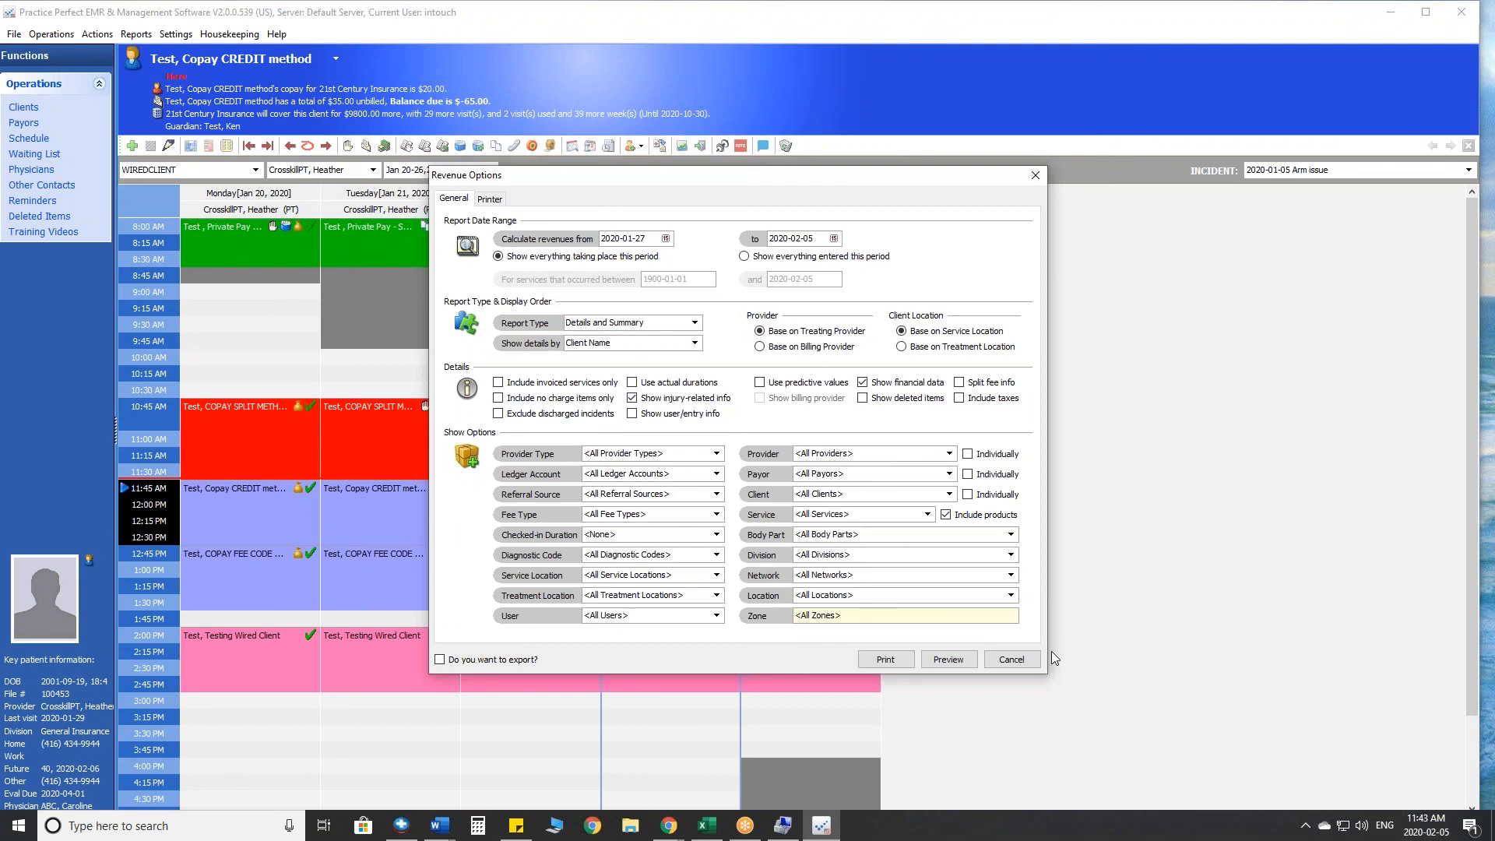
click(951, 660)
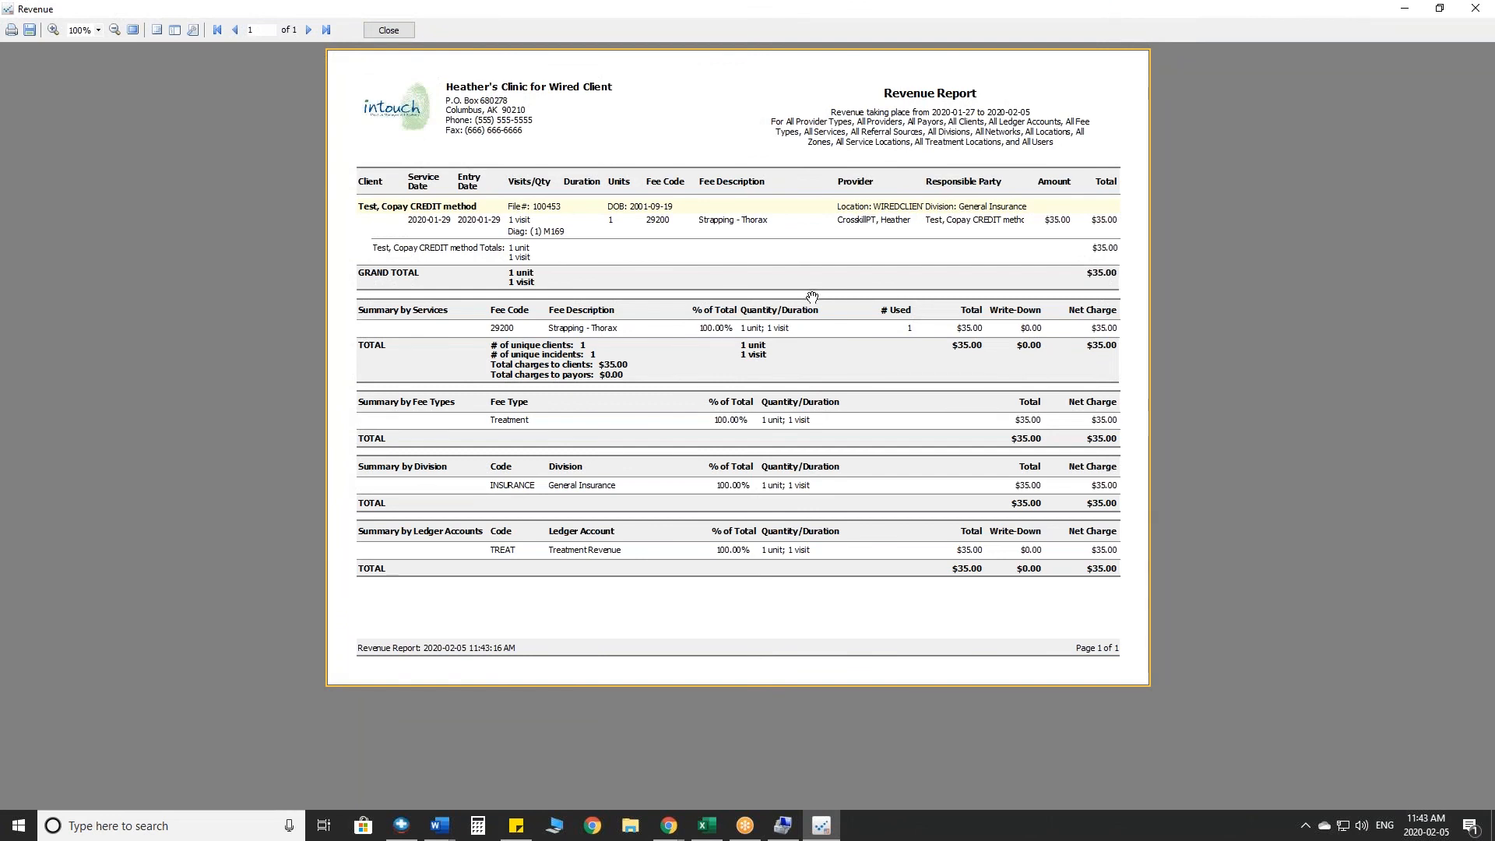
- Review the division, diagnosis, units and fee code details in the Revenue Report, and close the report with its options
click(1397, 517)
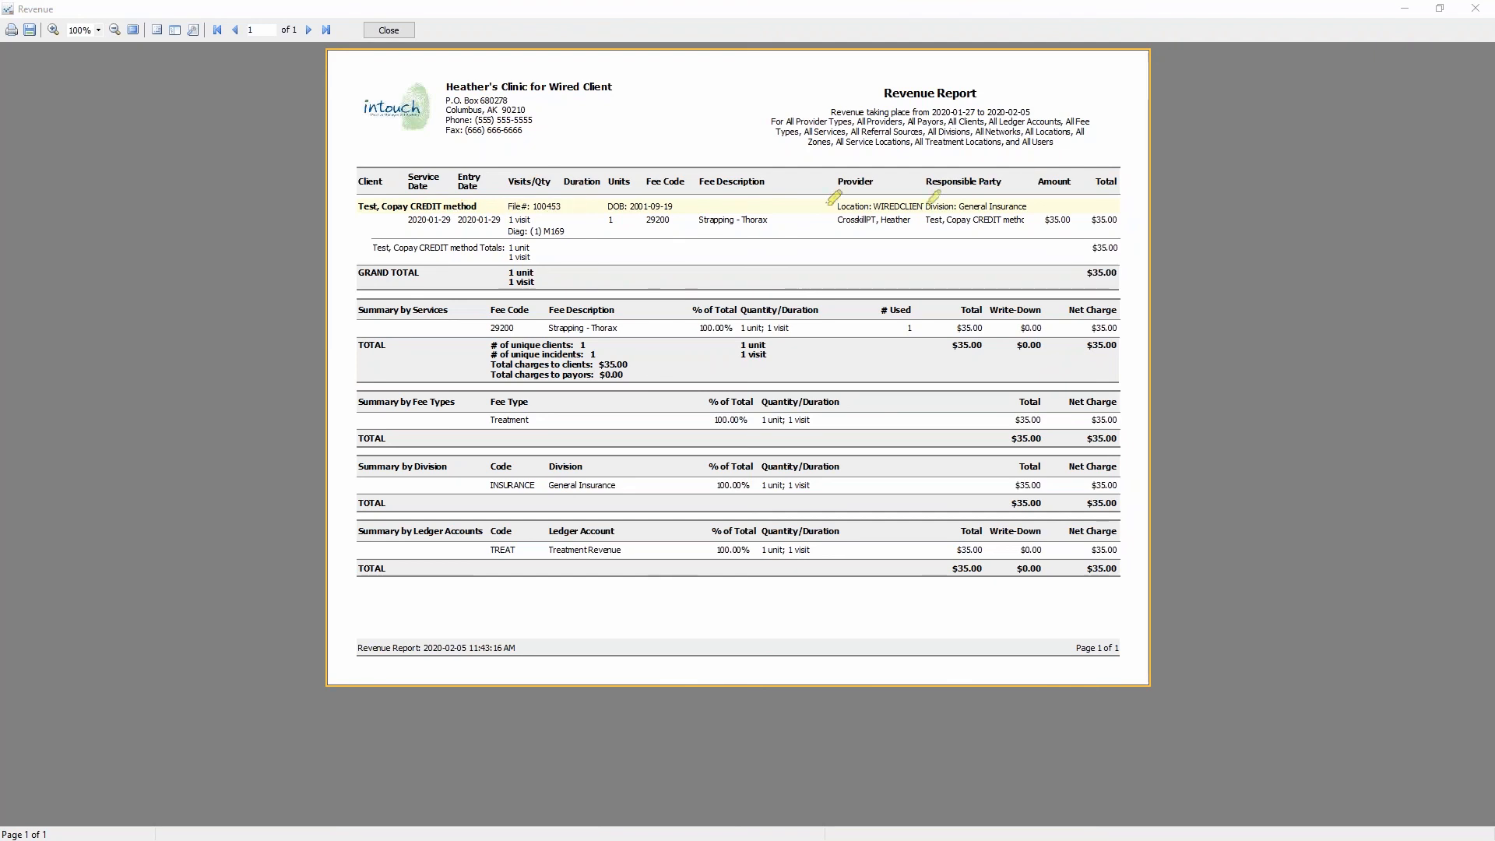
mouse_move(1014, 198)
mouse_down()
mouse_move(923, 201)
mouse_move(1003, 209)
mouse_move(1006, 187)
mouse_up()
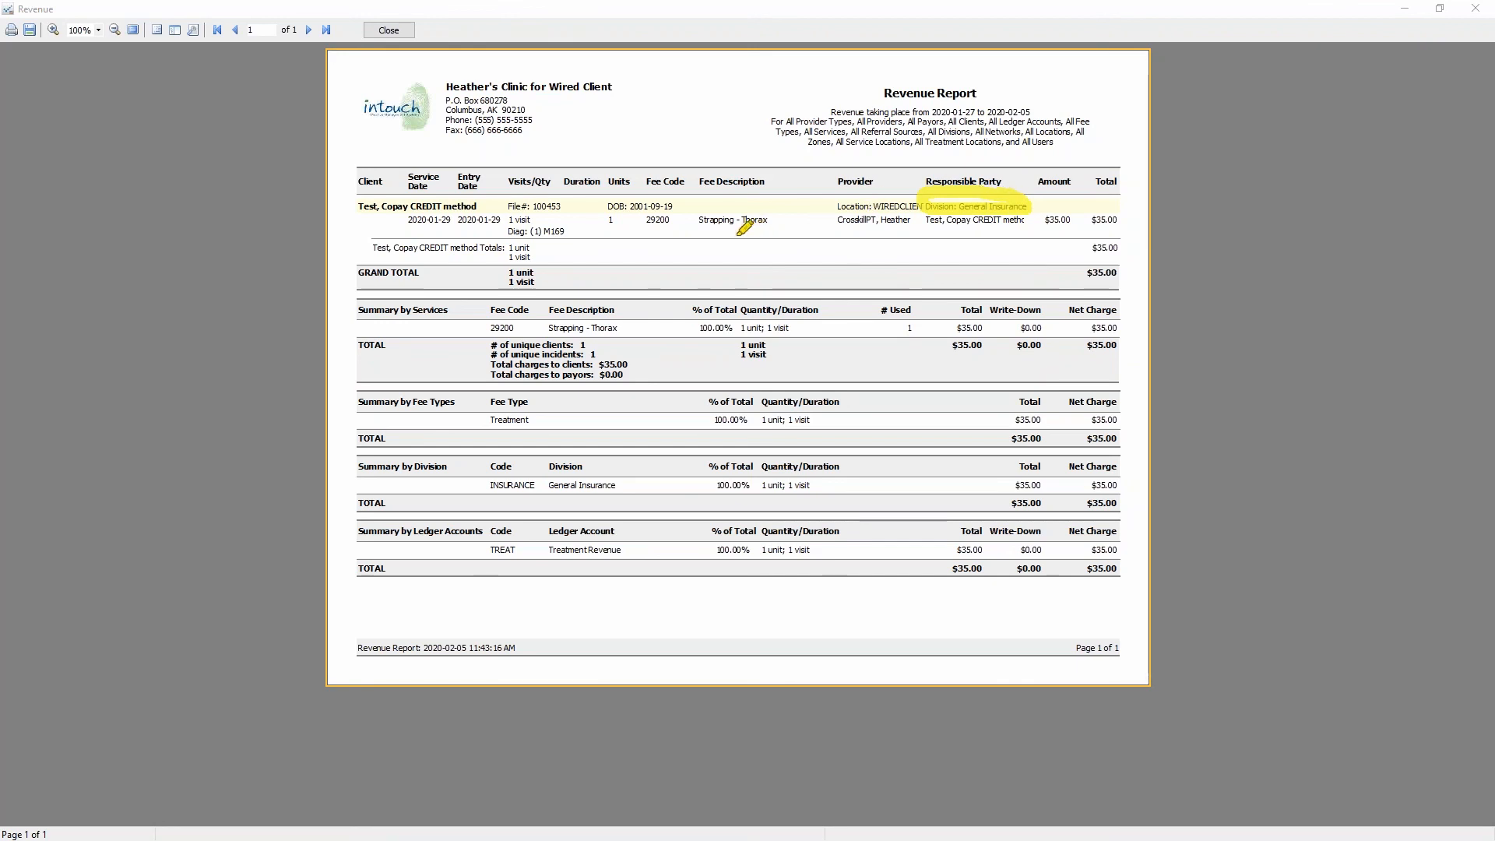
drag(502, 232, 670, 195)
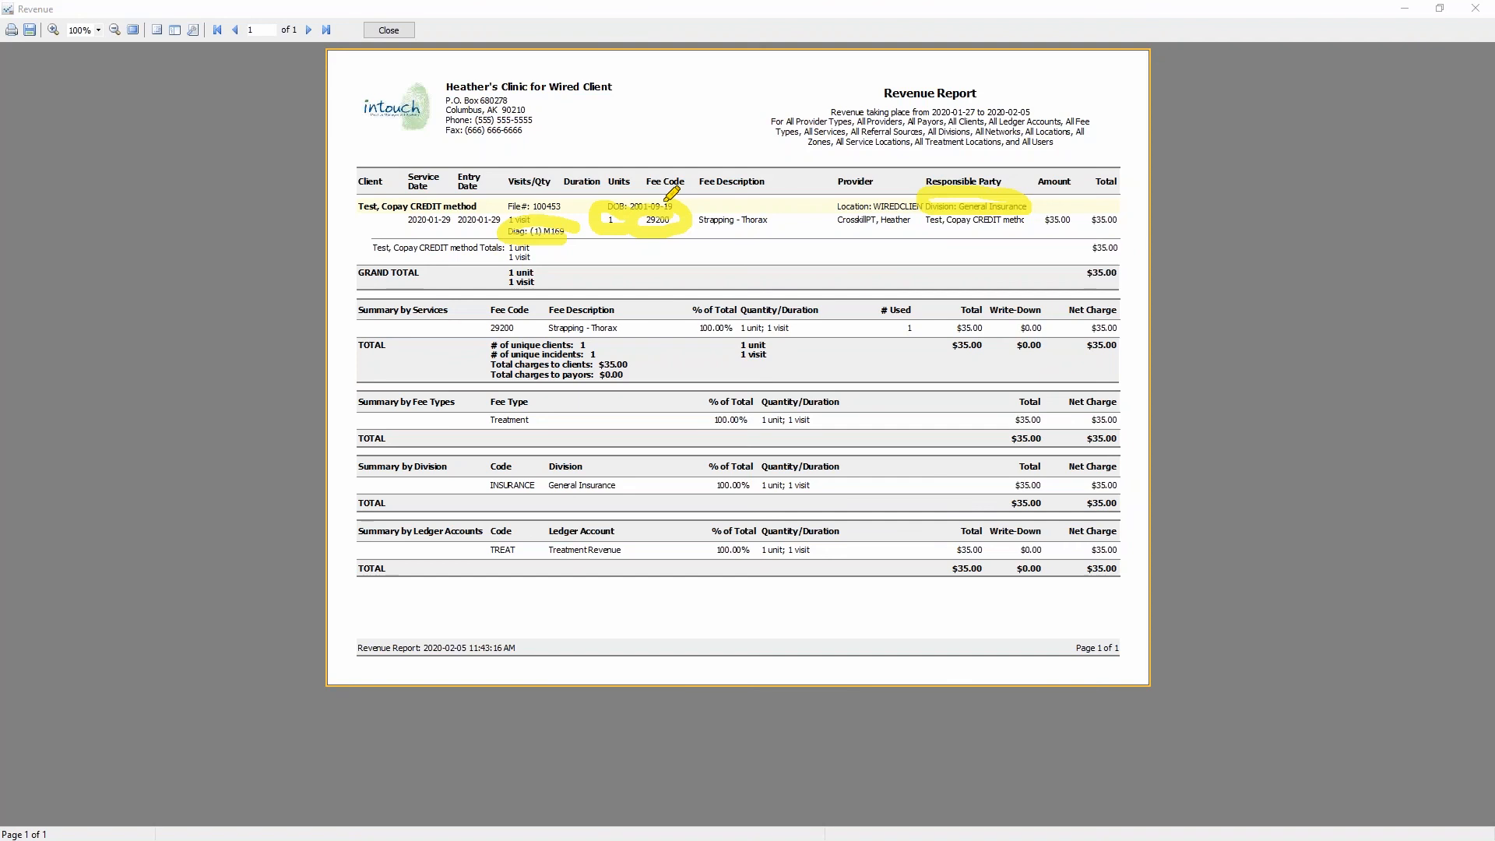
drag(608, 254, 655, 245)
mouse_move(608, 283)
mouse_down()
mouse_move(668, 273)
mouse_move(671, 295)
mouse_up()
drag(619, 341, 685, 331)
drag(603, 375, 665, 359)
drag(598, 418, 676, 404)
drag(597, 456, 684, 456)
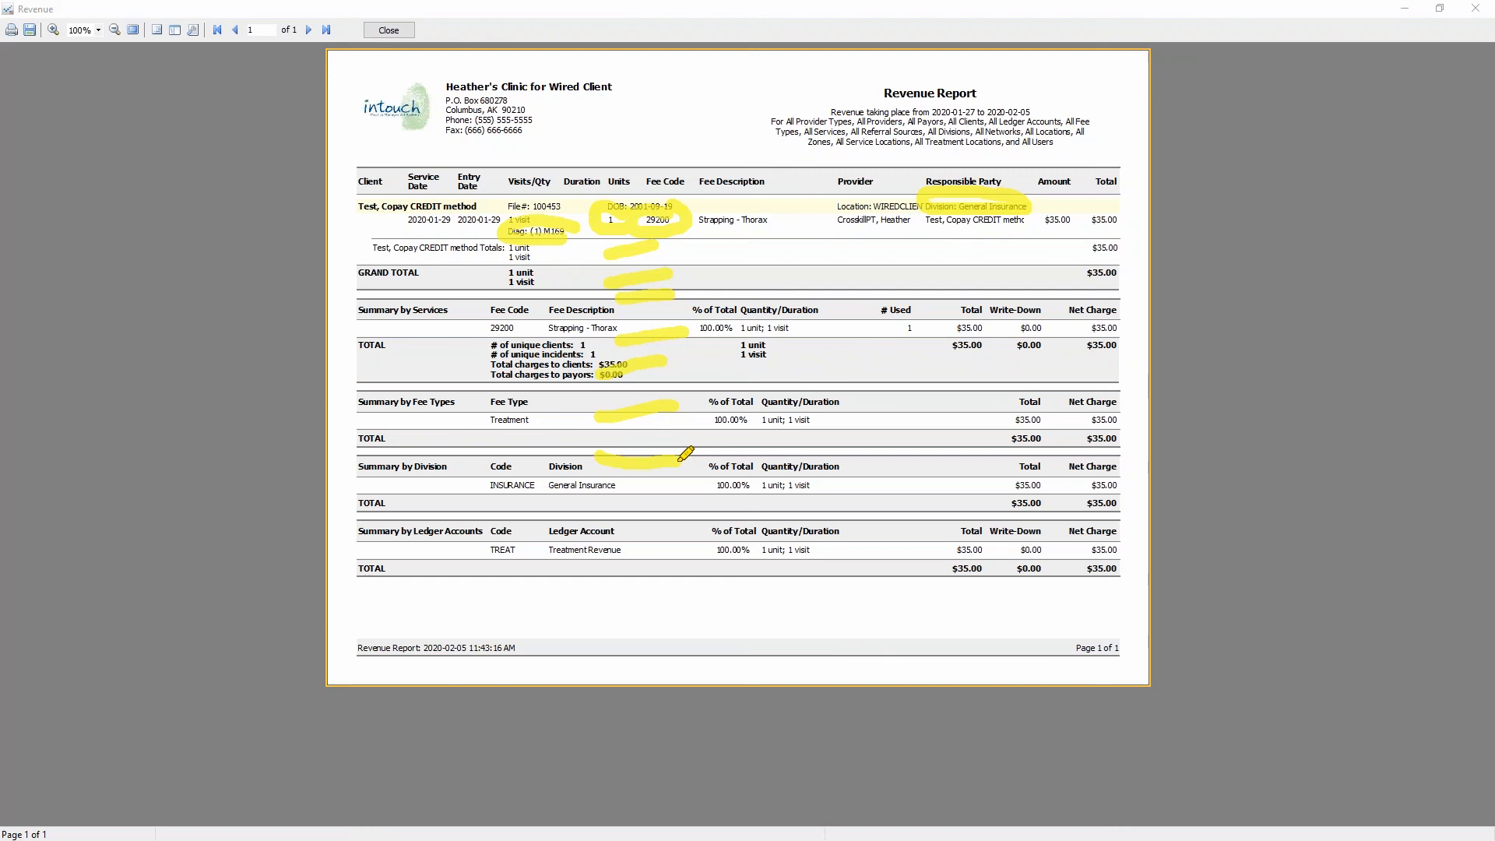
key(Escape)
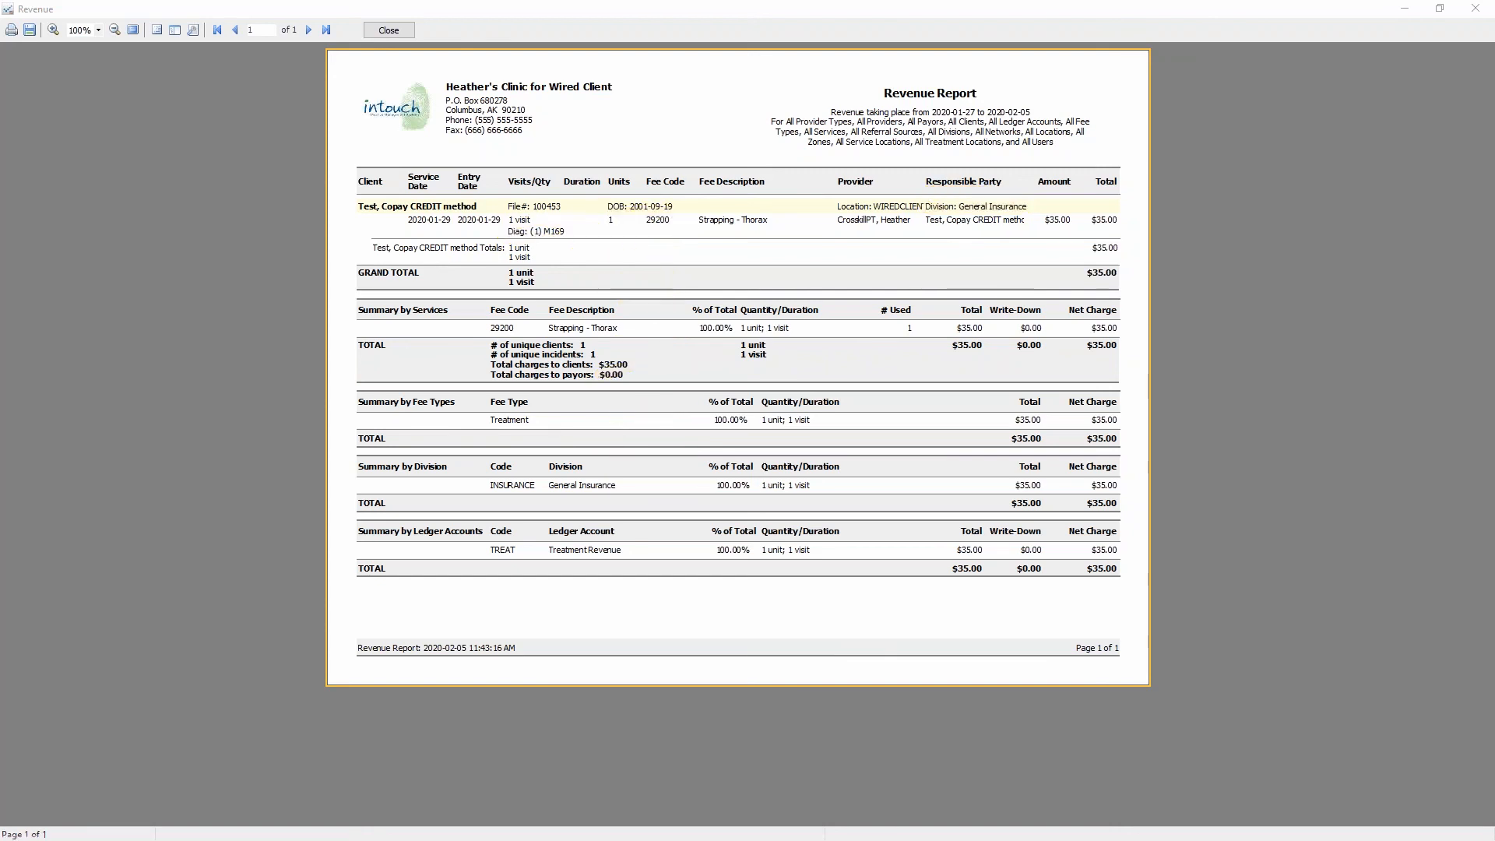
click(389, 29)
click(1011, 659)
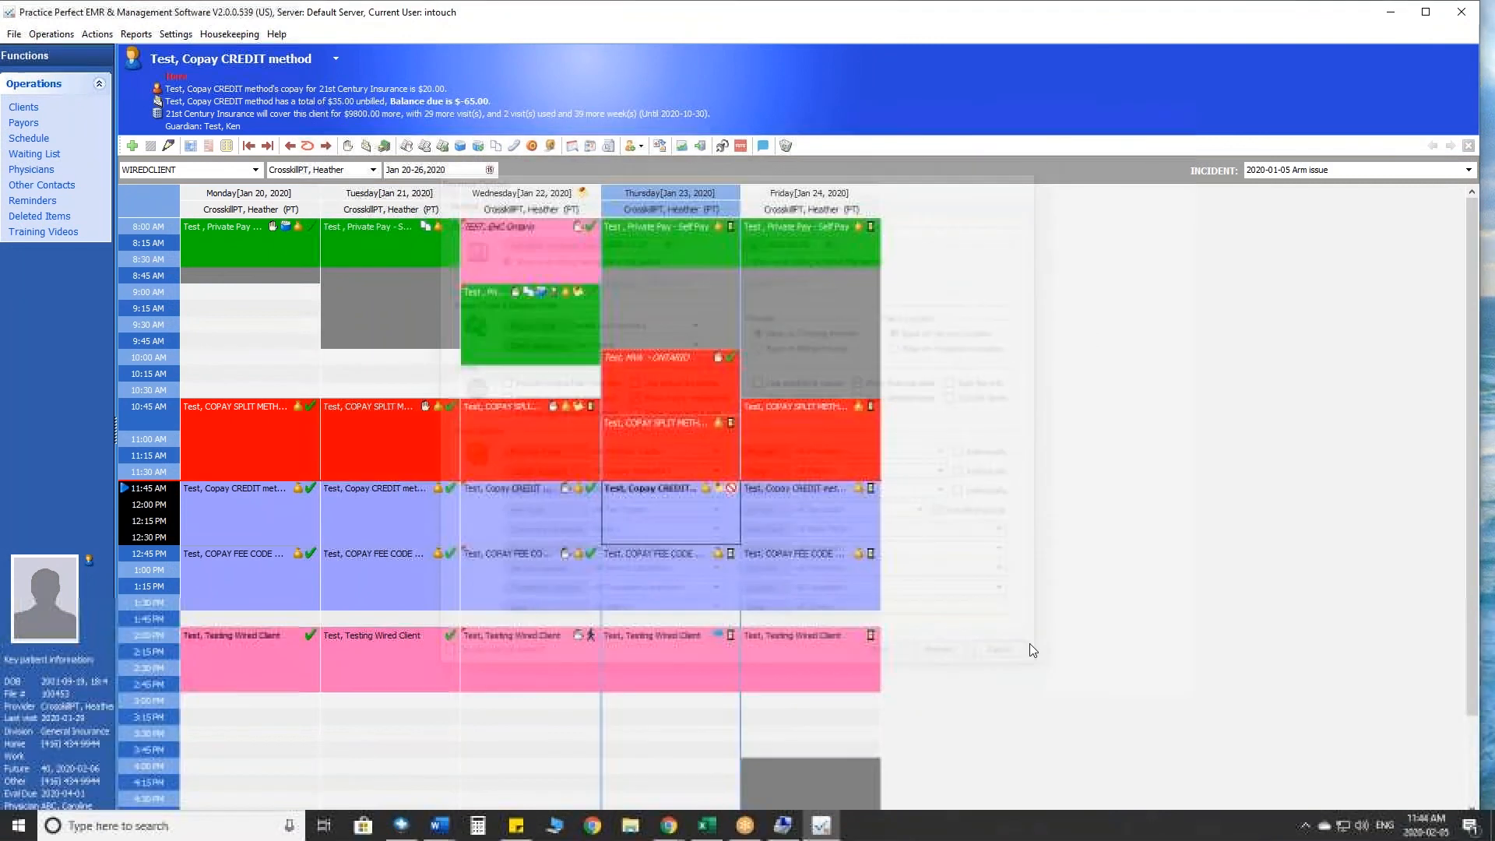
- Preview the Unbilled Services finance report as of 2020-02-05 with details and summary, and close it with its options
click(130, 36)
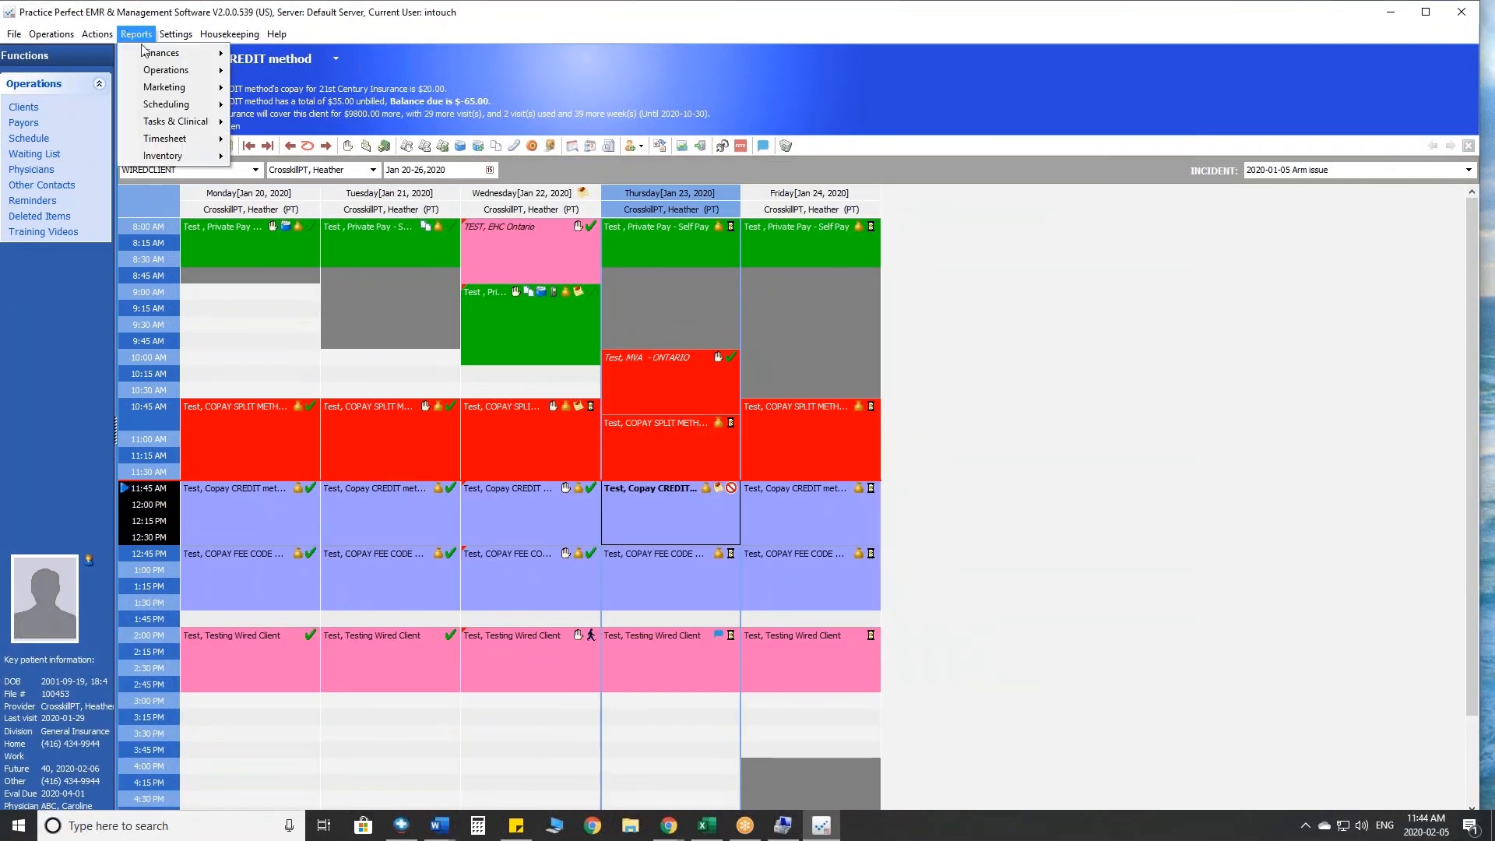
mouse_move(160, 53)
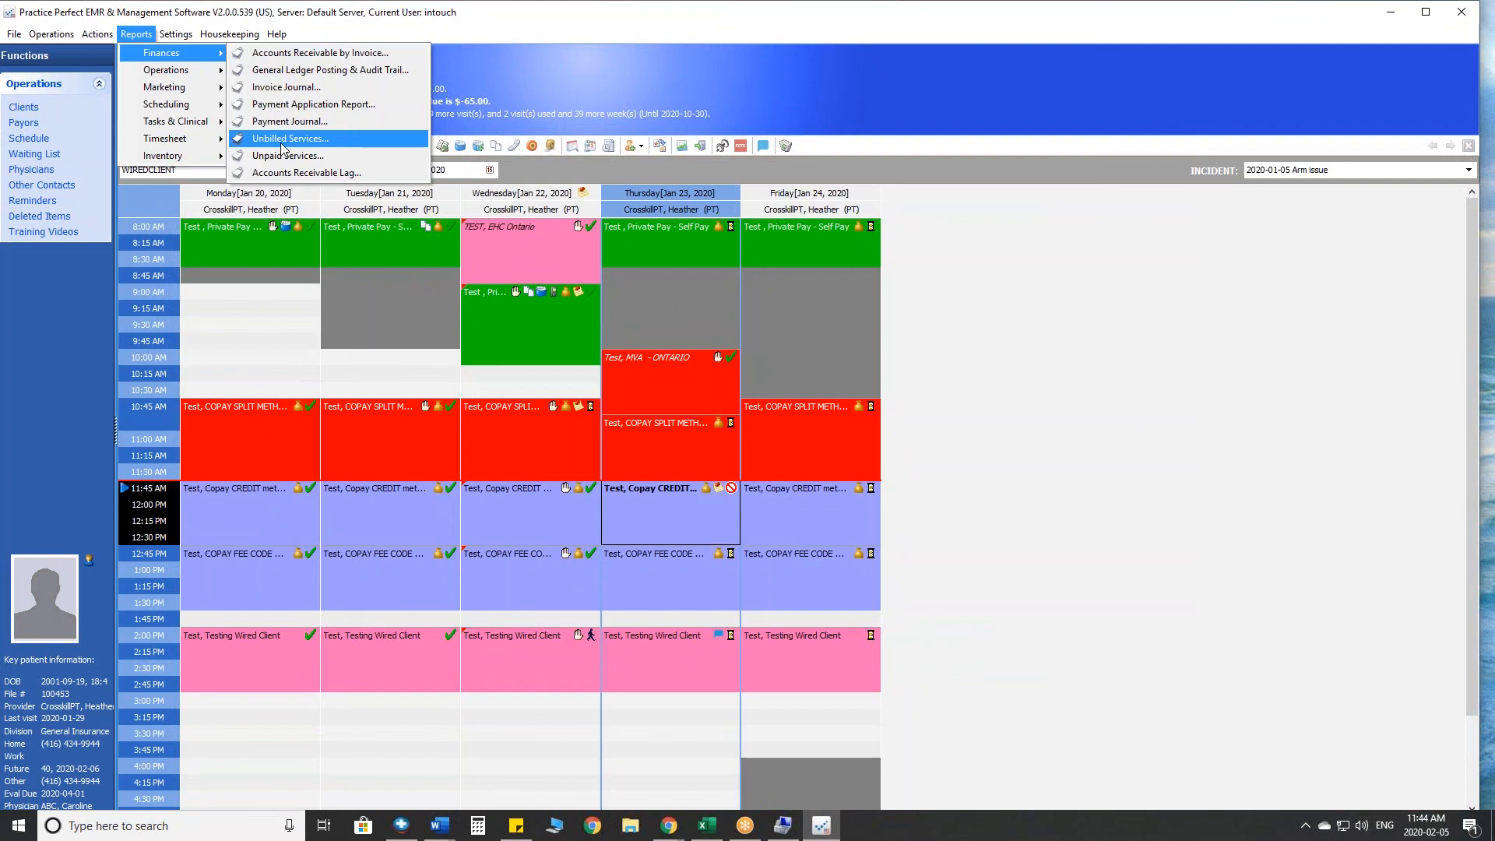
click(282, 145)
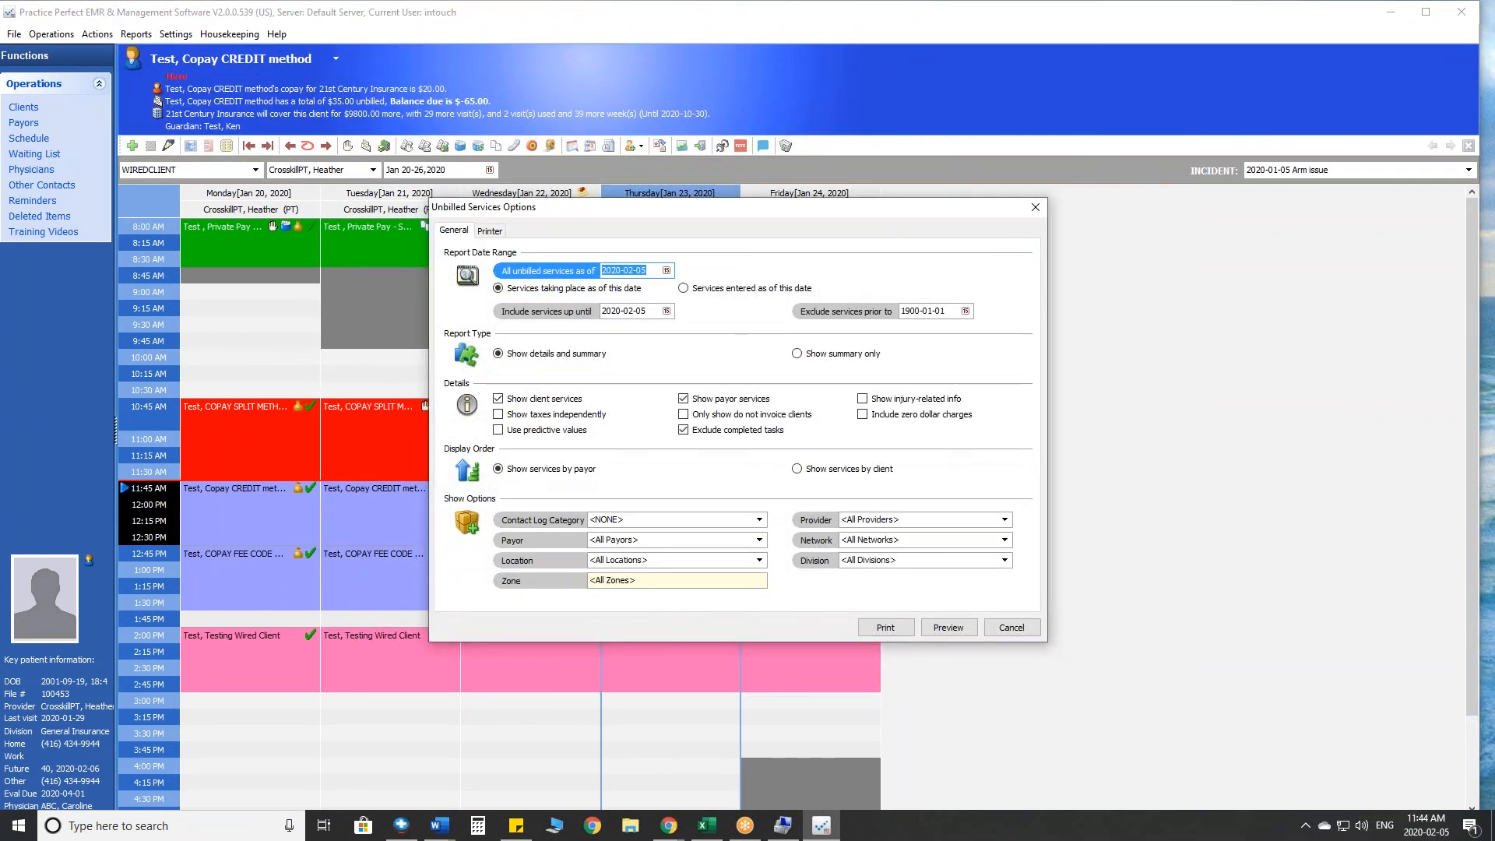
mouse_move(667, 241)
mouse_down()
mouse_move(564, 233)
mouse_move(592, 315)
mouse_move(669, 247)
mouse_move(651, 237)
mouse_up()
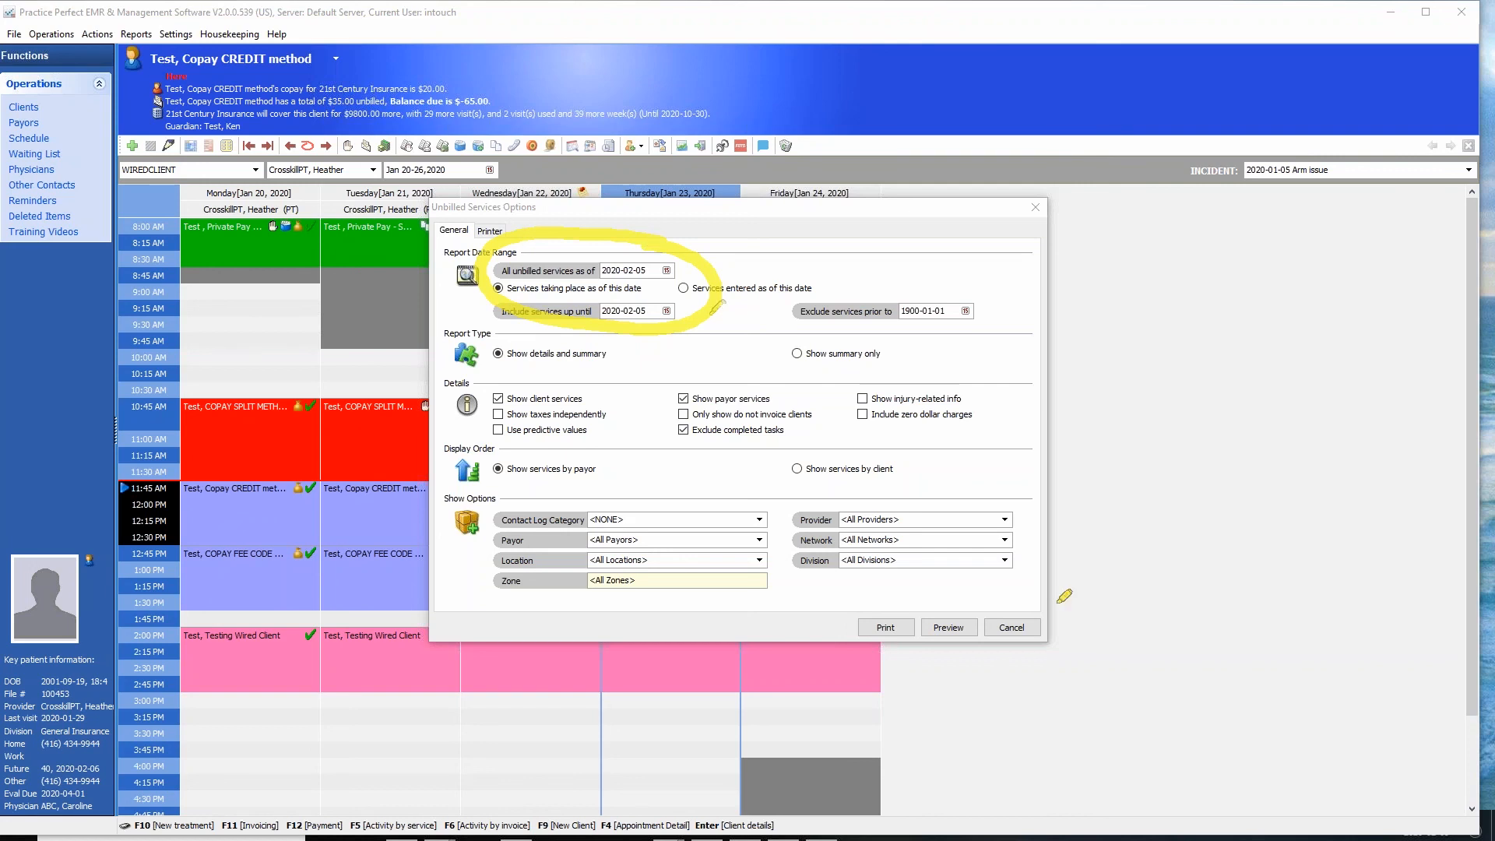
click(1485, 773)
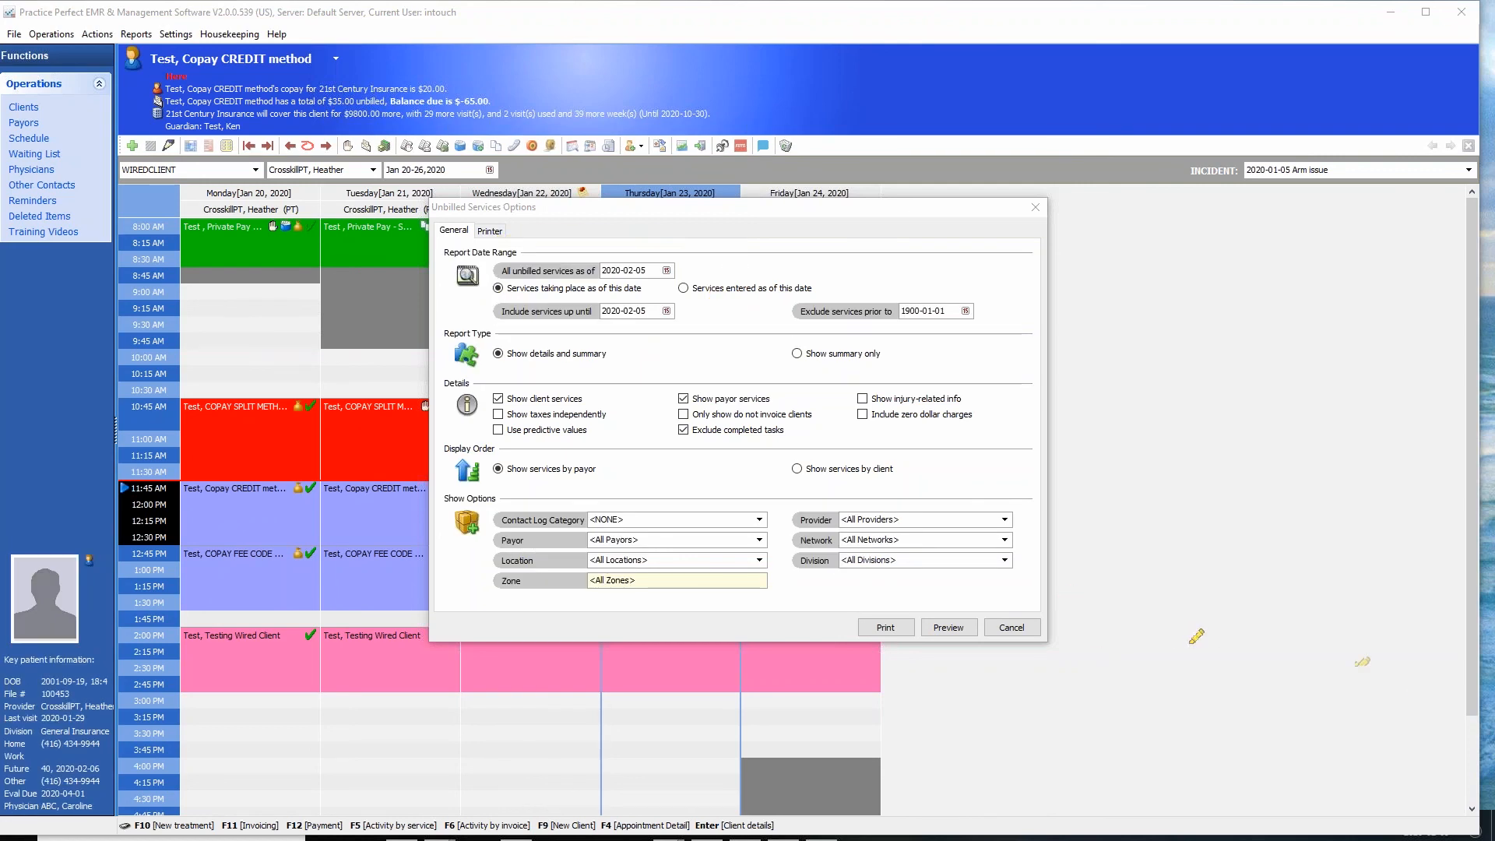
click(948, 627)
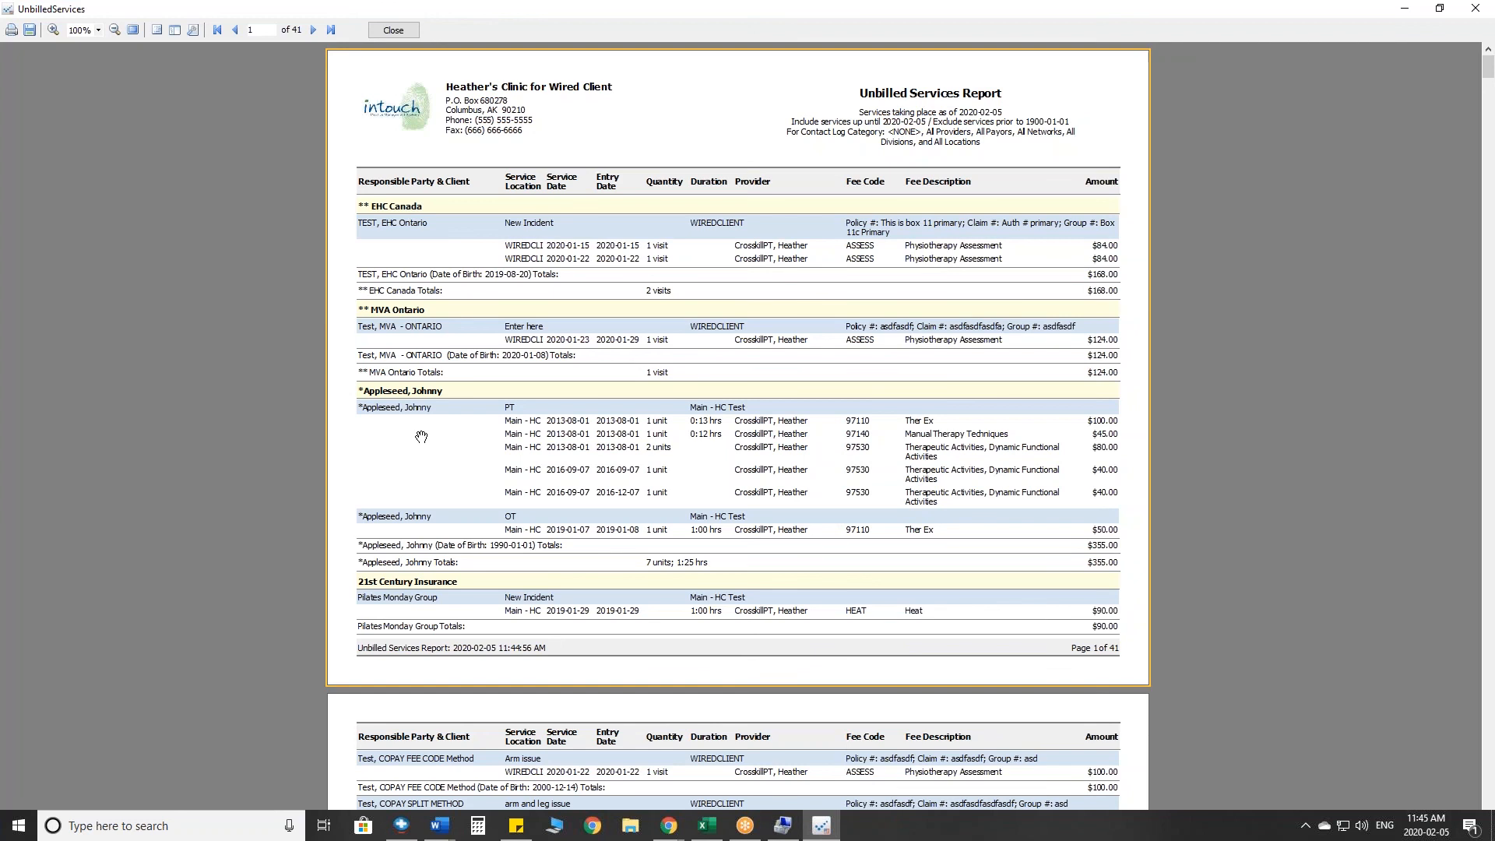
click(393, 30)
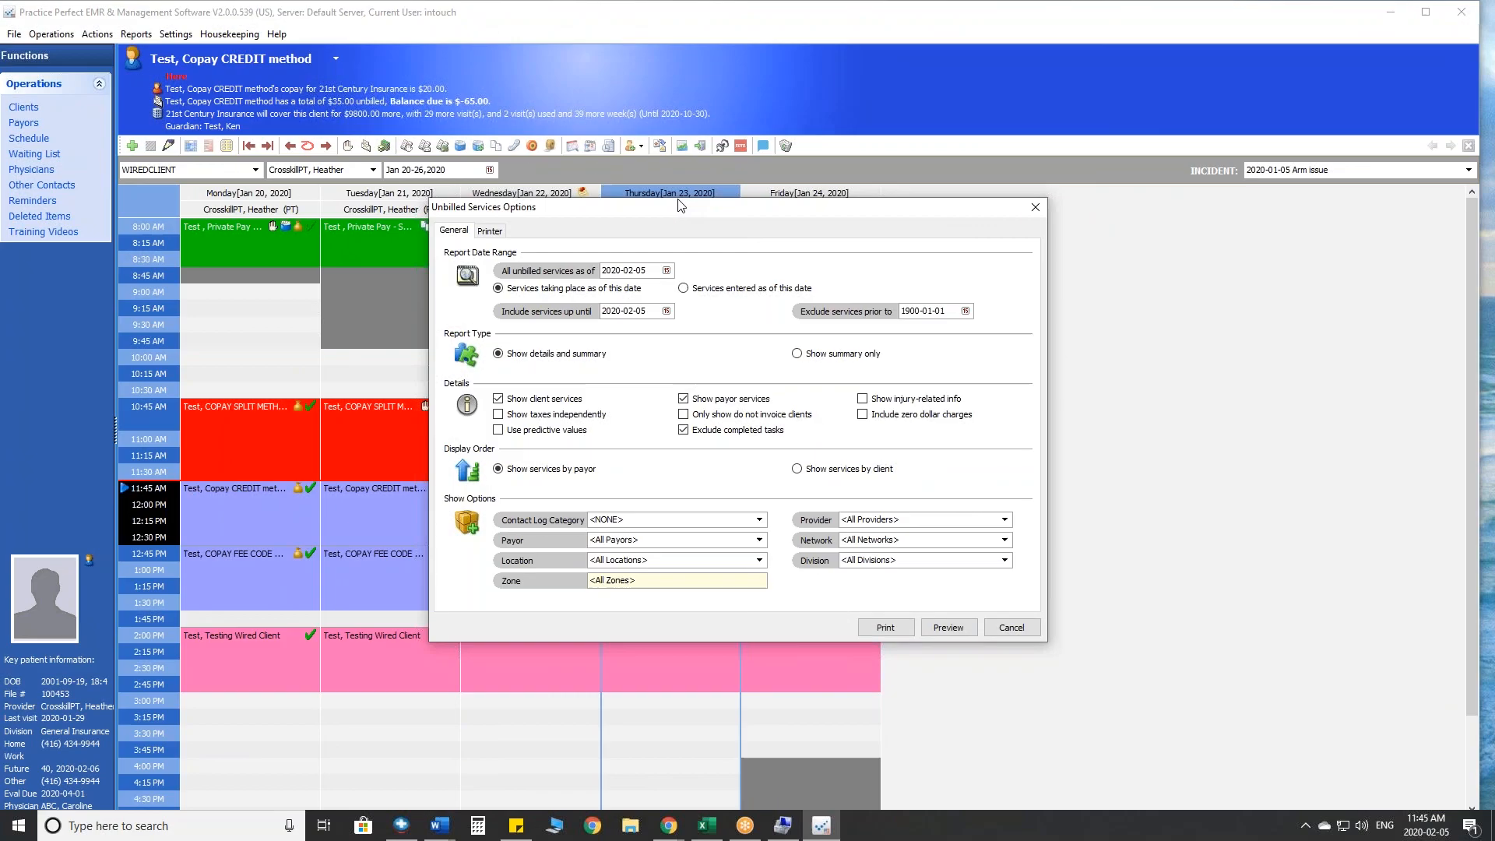
click(1010, 629)
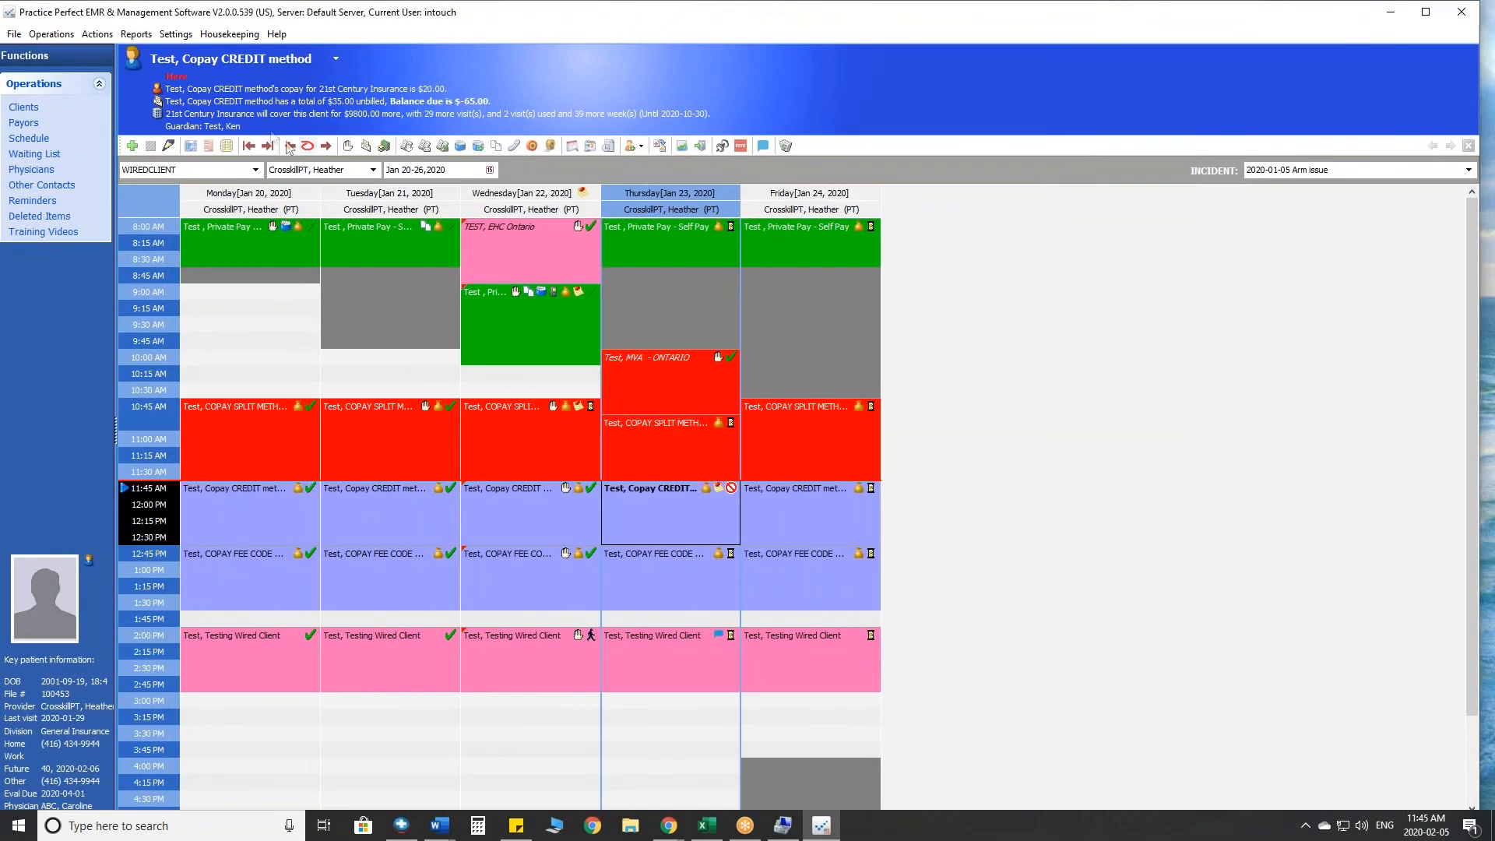
- Preview the Accounts Receivable by Invoice finance report as of 2020-02-05, showing client and payor A/R by client
click(134, 35)
mouse_move(179, 53)
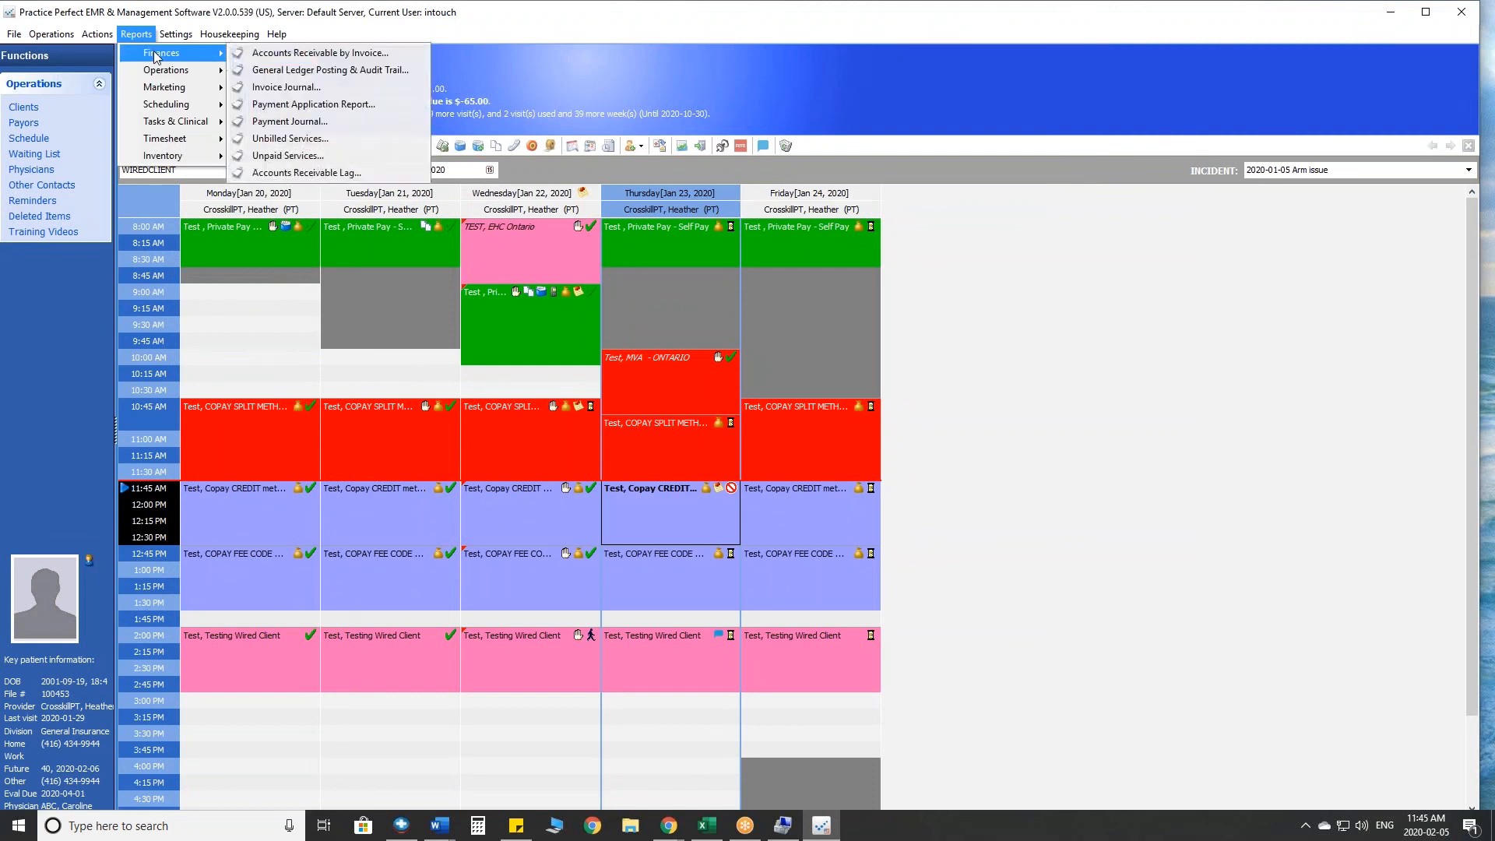
click(269, 56)
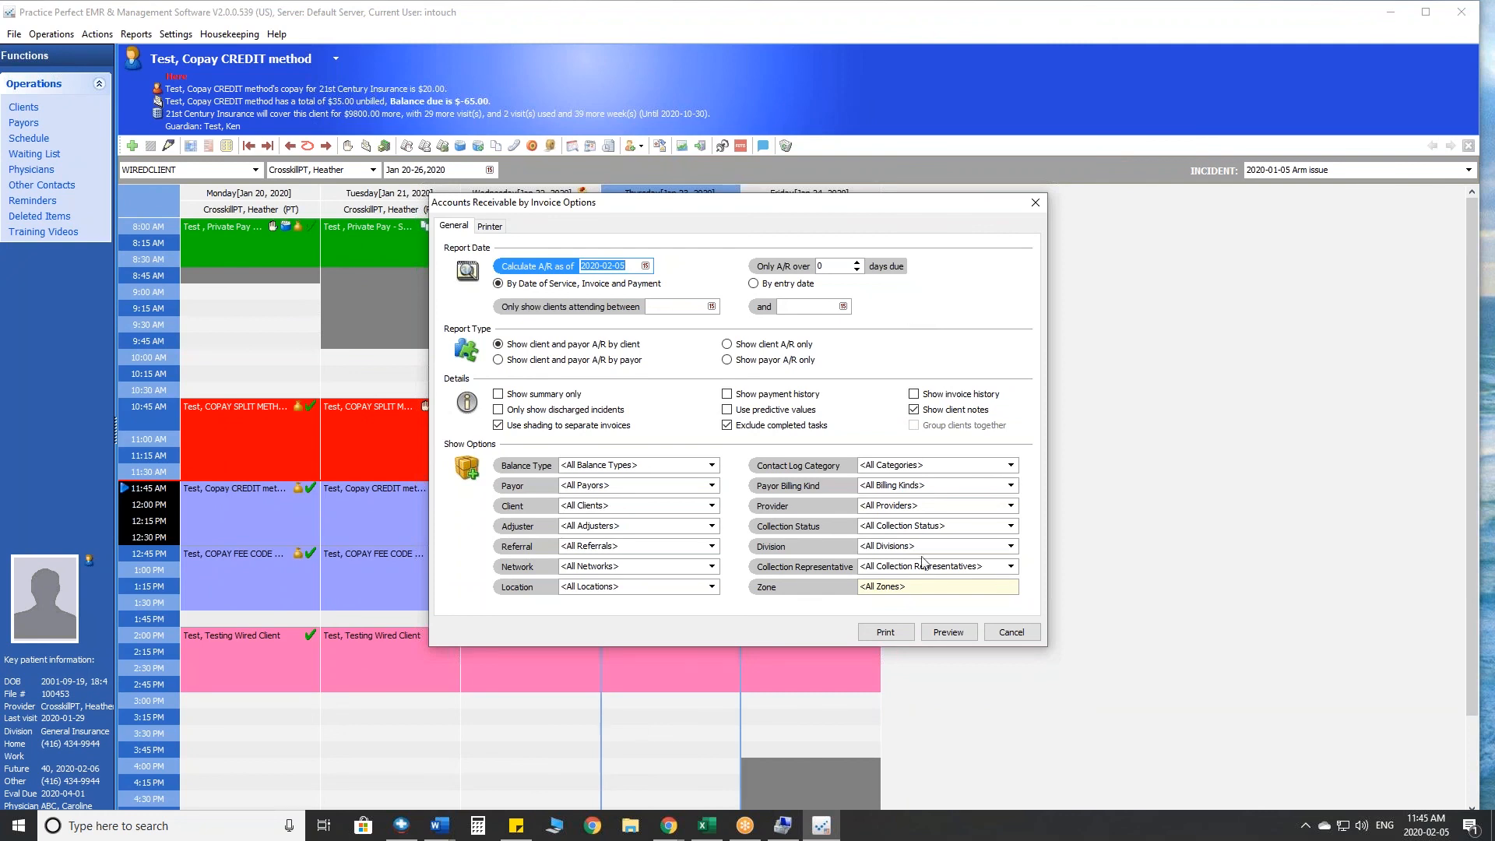
click(948, 631)
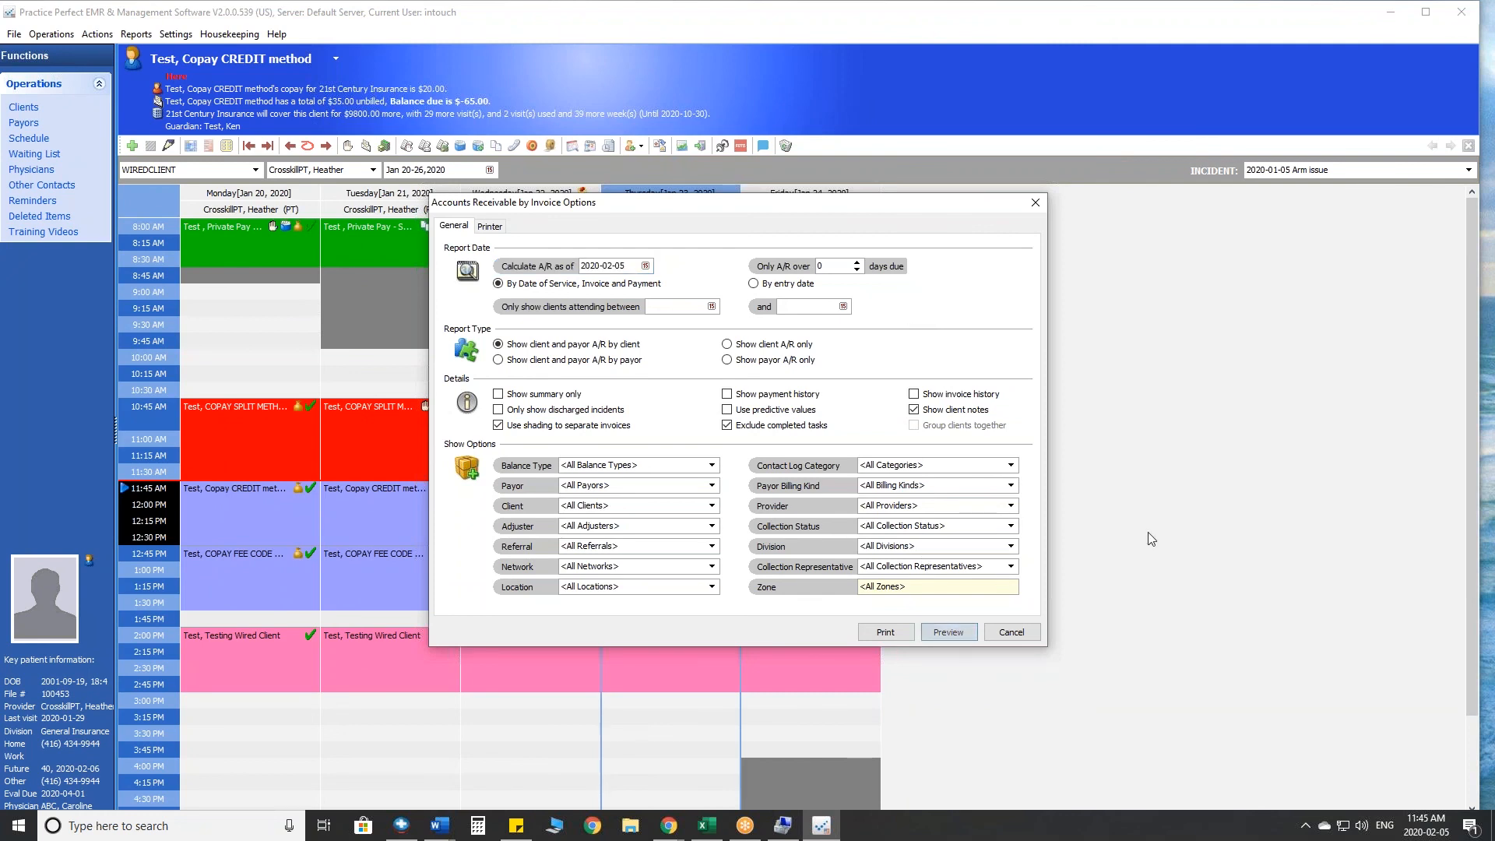
- Preview the Accounts Receivable by Invoice report to examine its aging columns and 120+ day balances, and close the preview
click(948, 631)
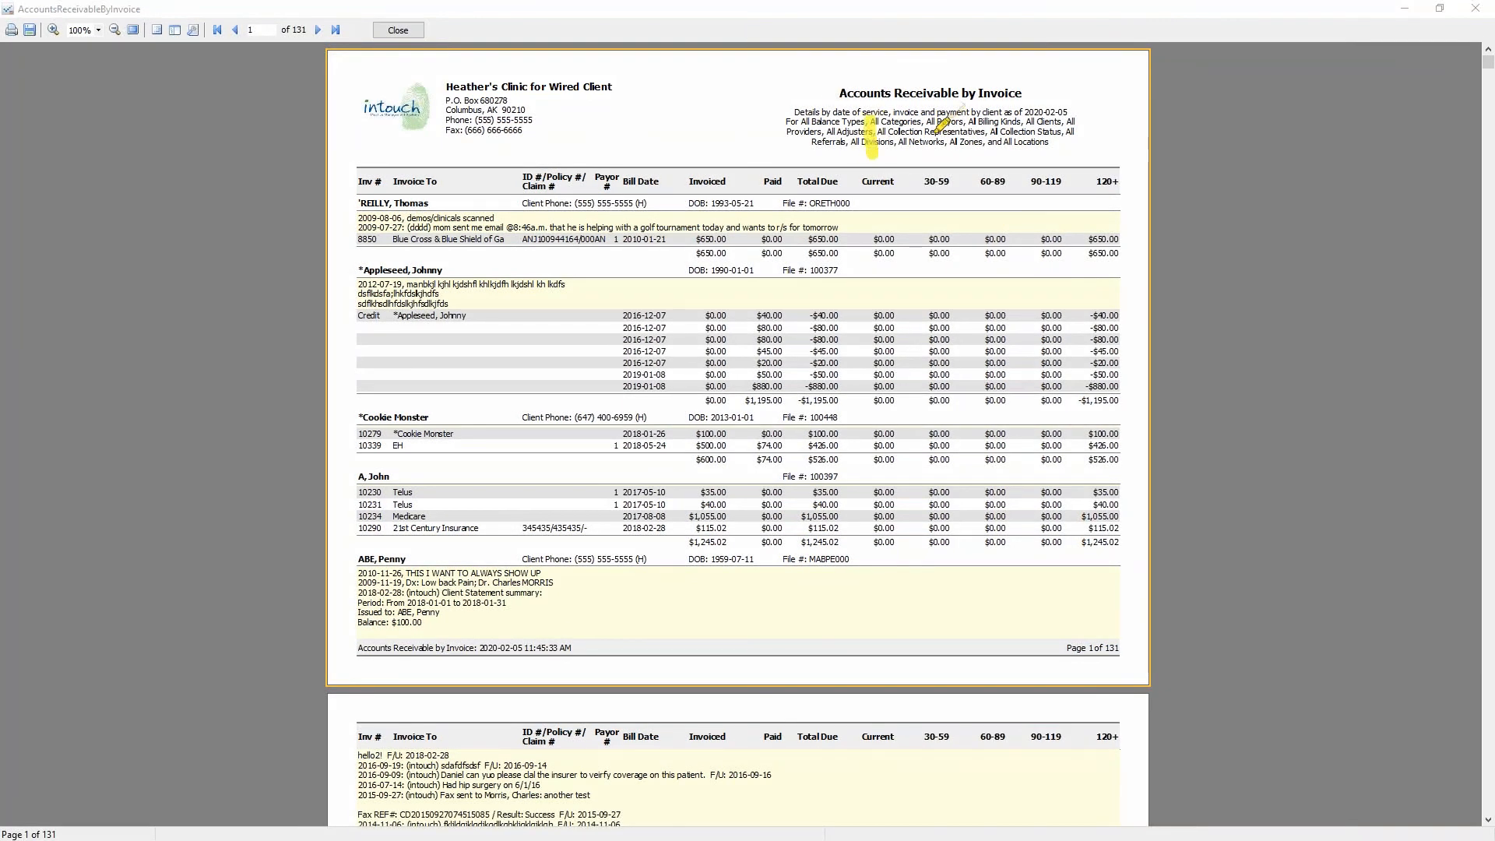
drag(942, 111, 942, 158)
mouse_move(988, 110)
mouse_down()
mouse_move(994, 157)
mouse_move(1037, 164)
mouse_up()
drag(1102, 117, 1108, 152)
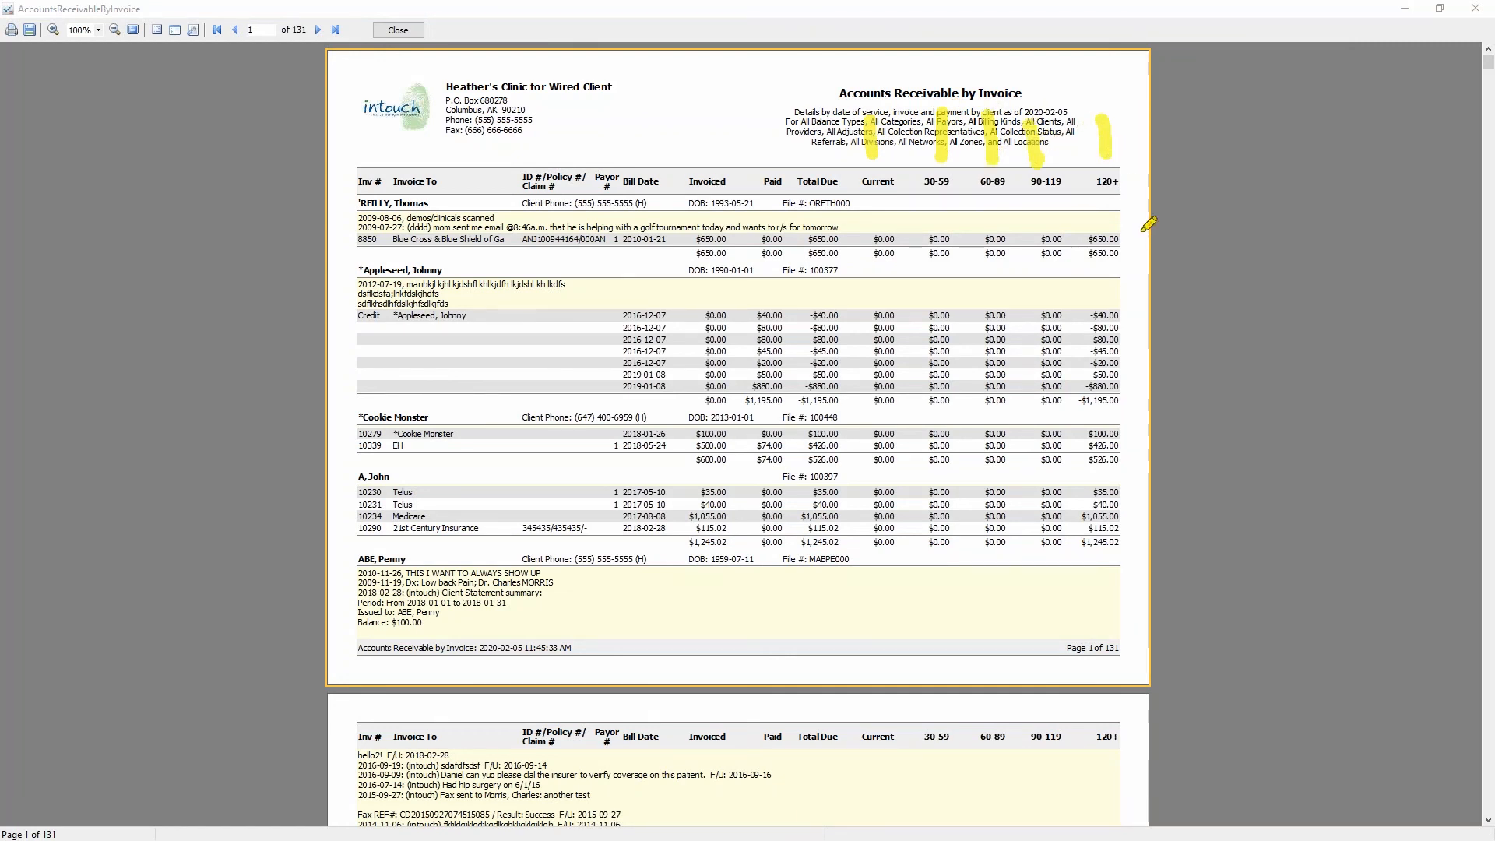
mouse_move(1151, 210)
mouse_down()
mouse_move(1053, 253)
mouse_move(1152, 216)
mouse_up()
mouse_move(1143, 343)
mouse_down()
mouse_move(1063, 378)
mouse_move(1164, 355)
mouse_move(1068, 479)
mouse_move(1102, 414)
mouse_move(1054, 513)
mouse_move(1158, 481)
mouse_up()
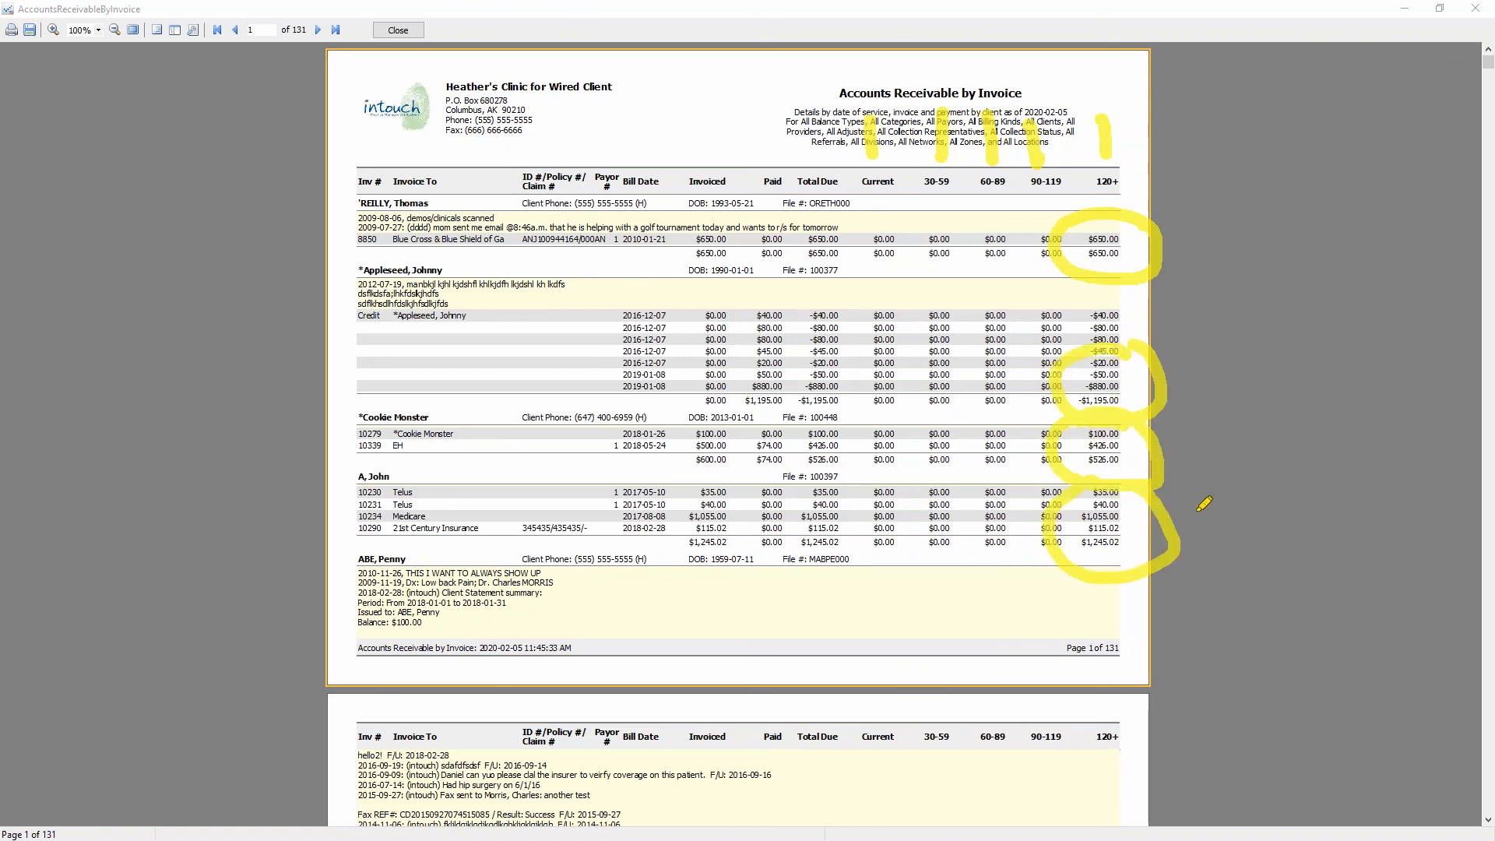
key(Escape)
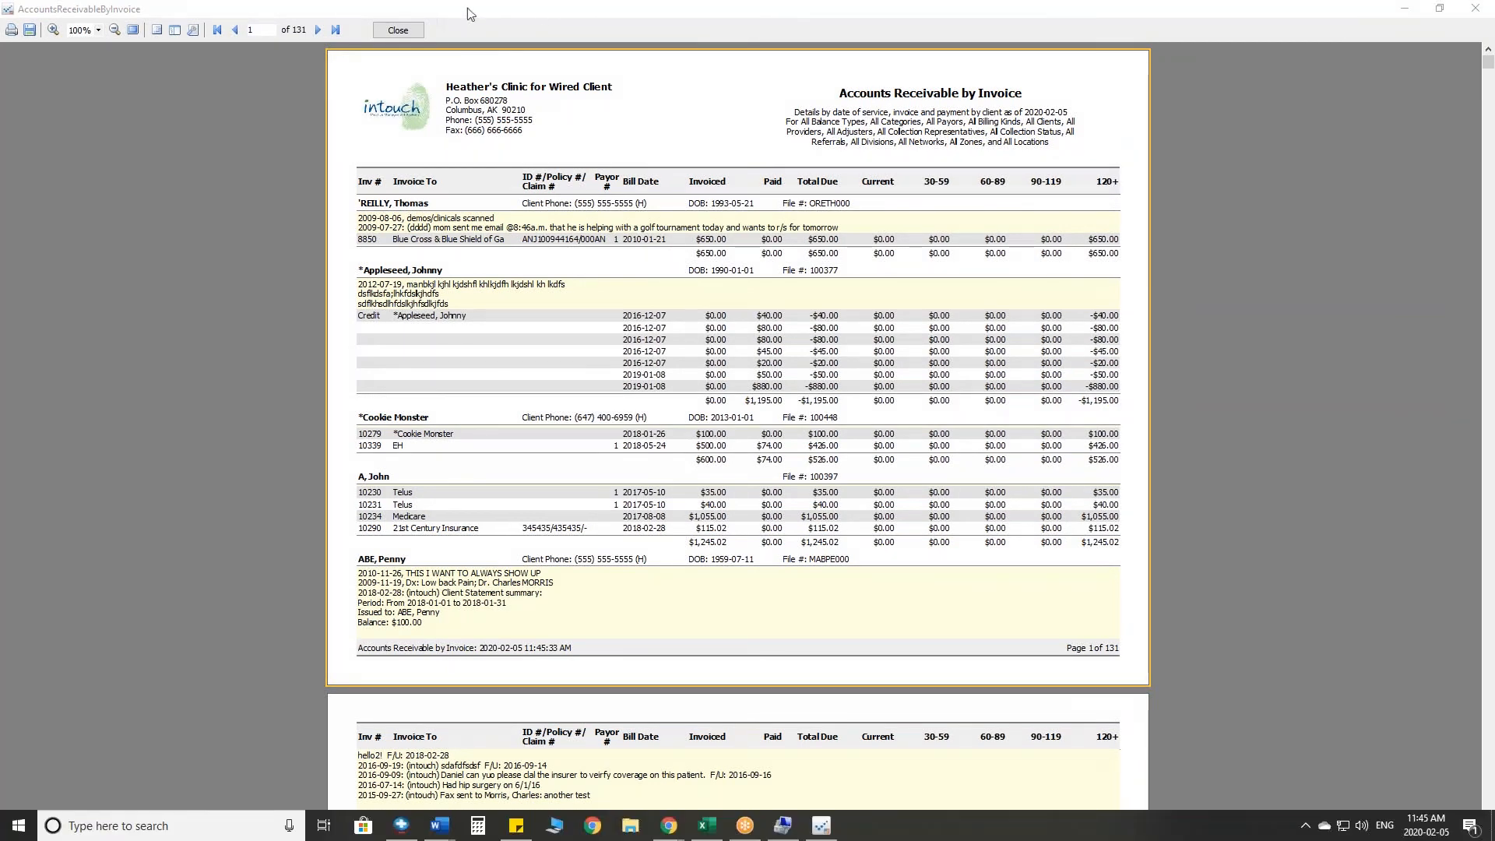
click(413, 35)
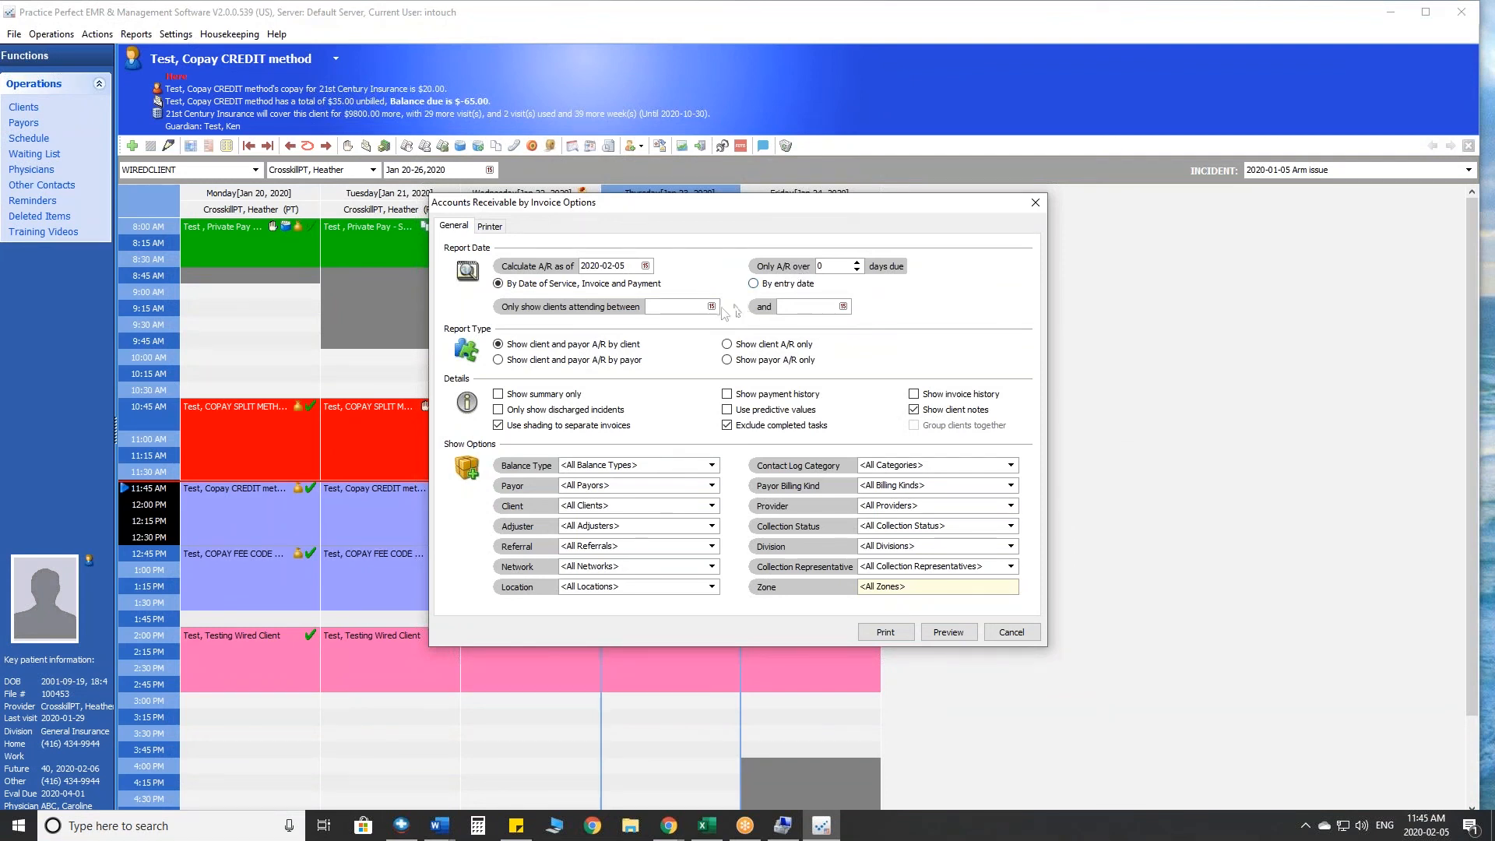
- Limit the Accounts Receivable by Invoice options to A/R over 60 days due, check the division filter, and cancel the options
click(793, 307)
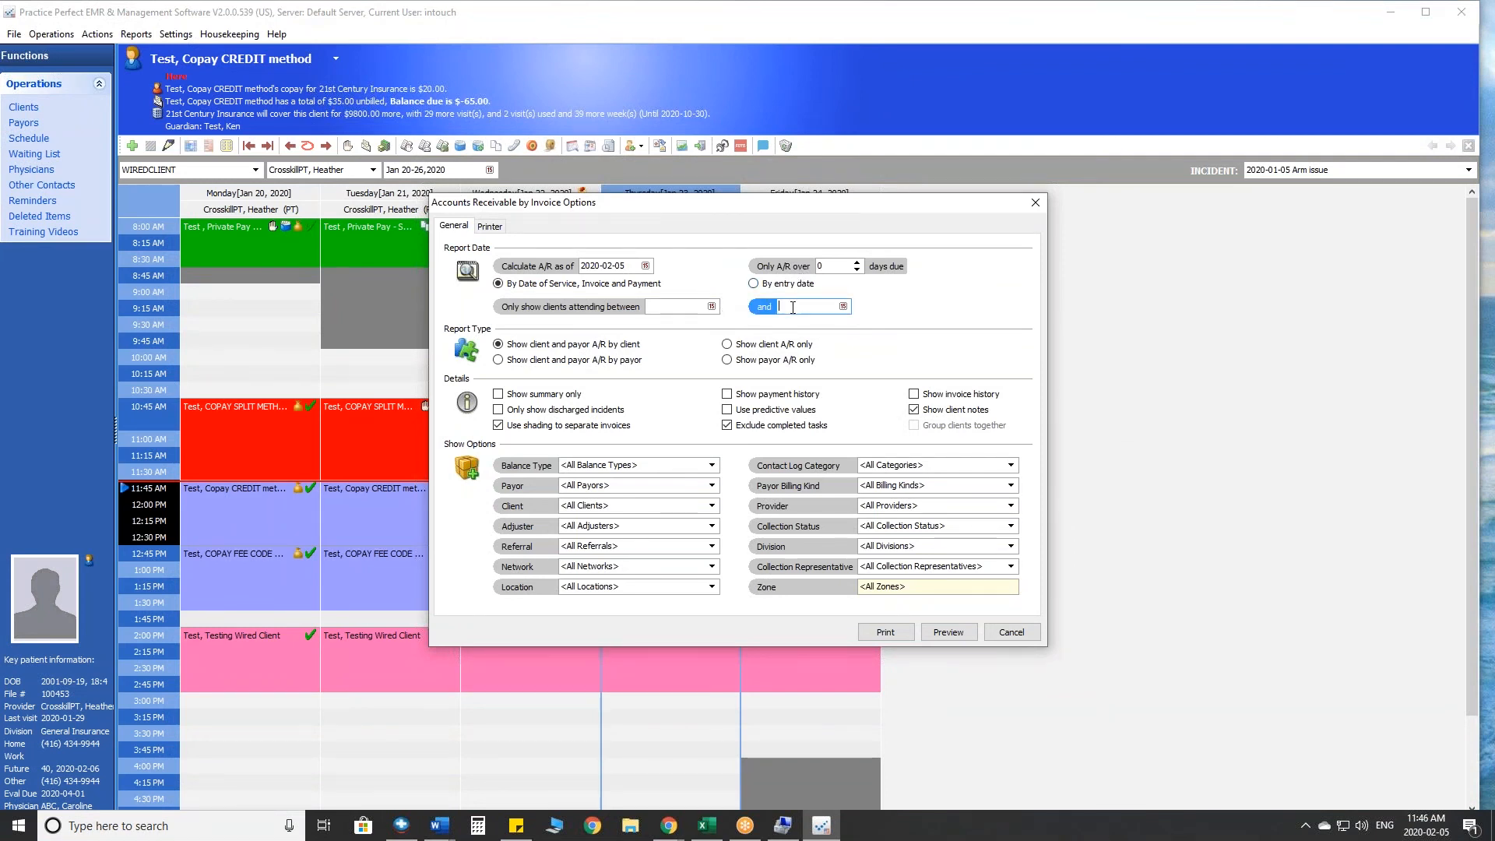
click(824, 266)
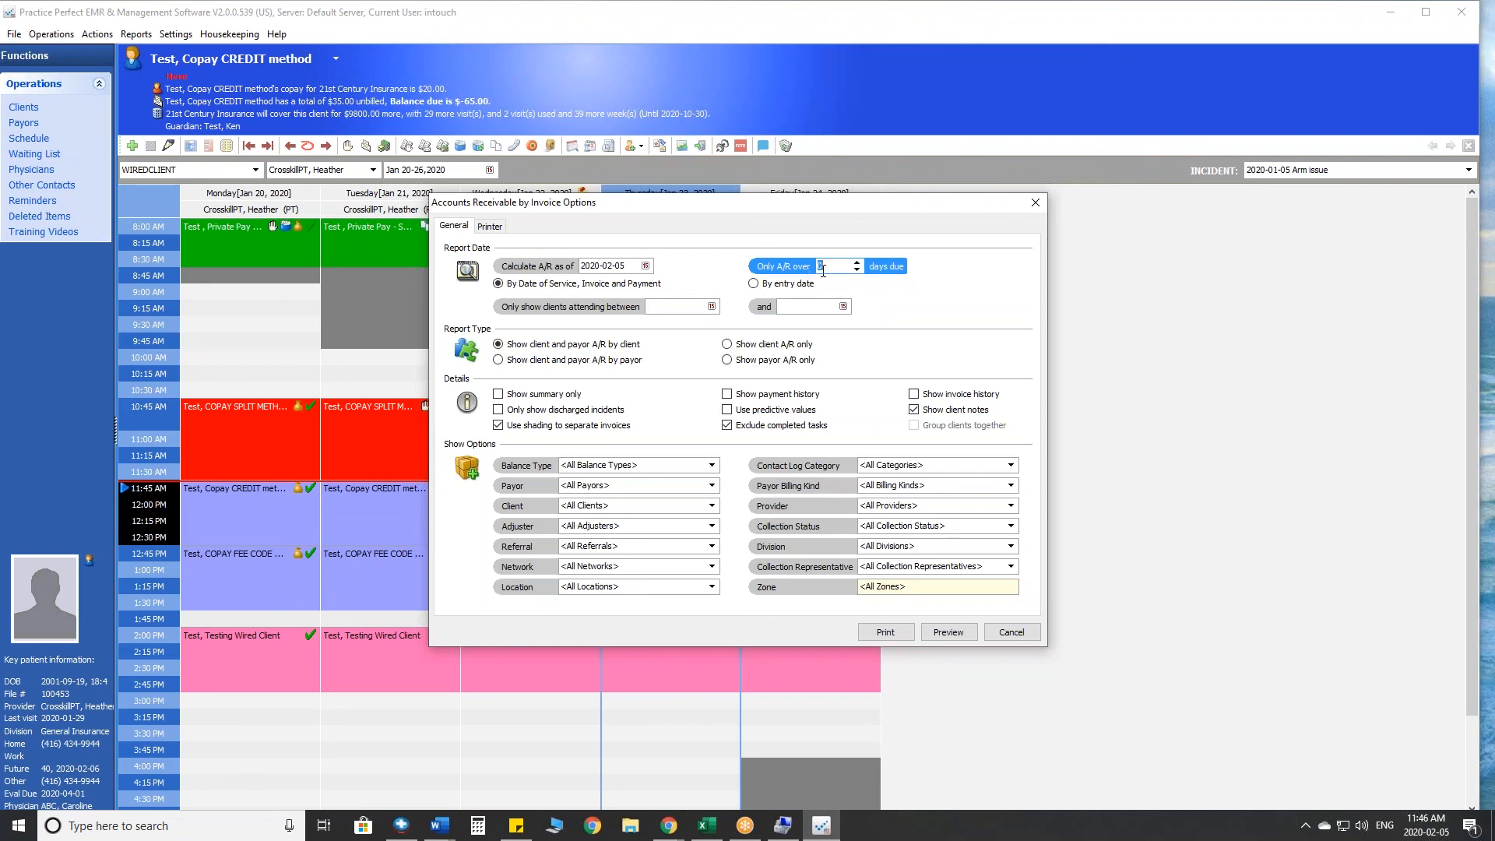
key(Down)
click(1010, 547)
click(1011, 548)
click(1010, 548)
click(1011, 548)
click(1010, 547)
click(1011, 548)
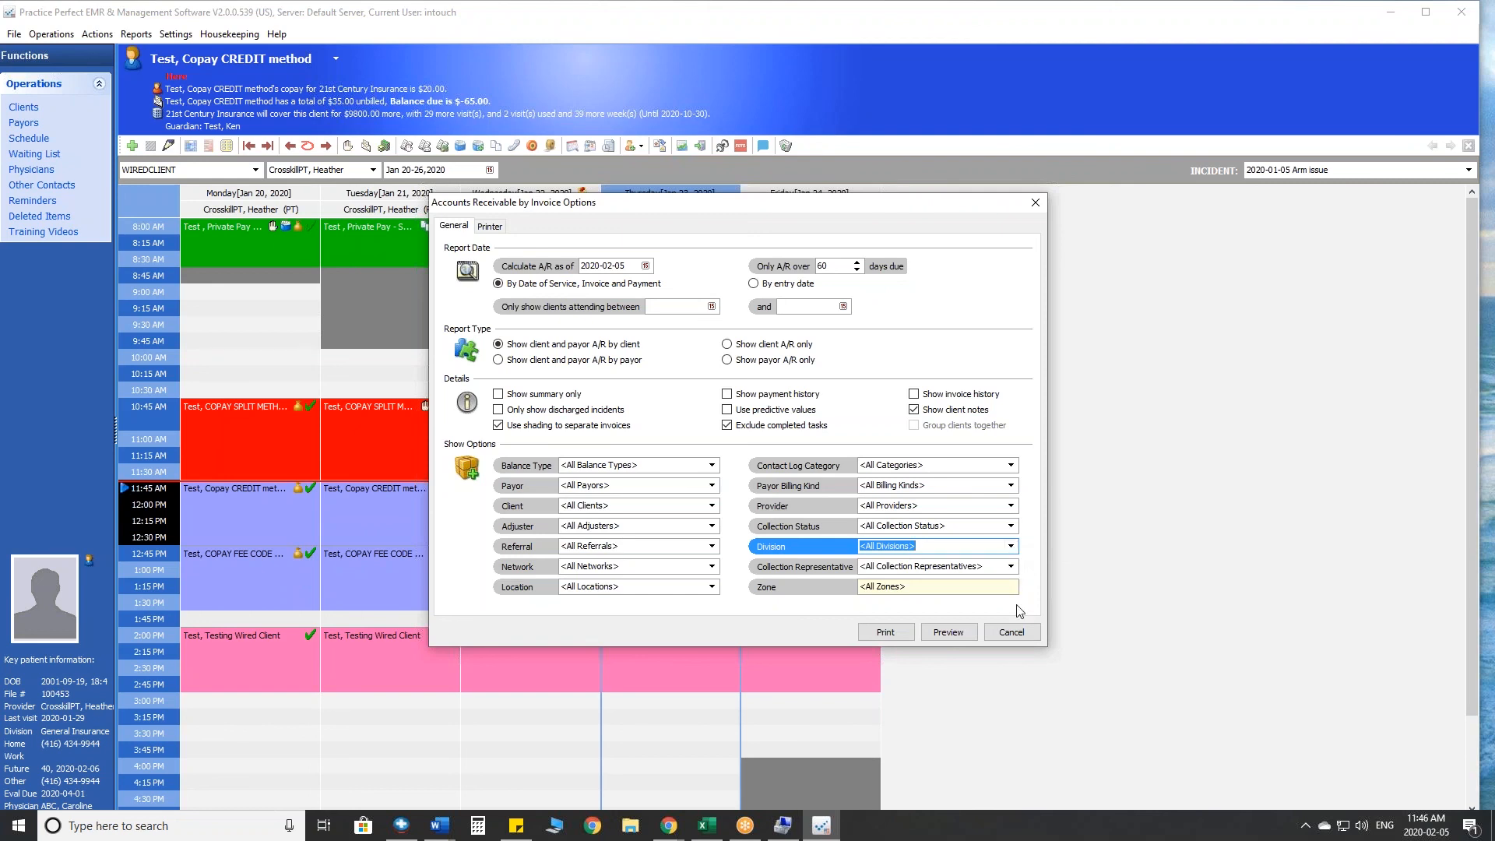
click(1011, 631)
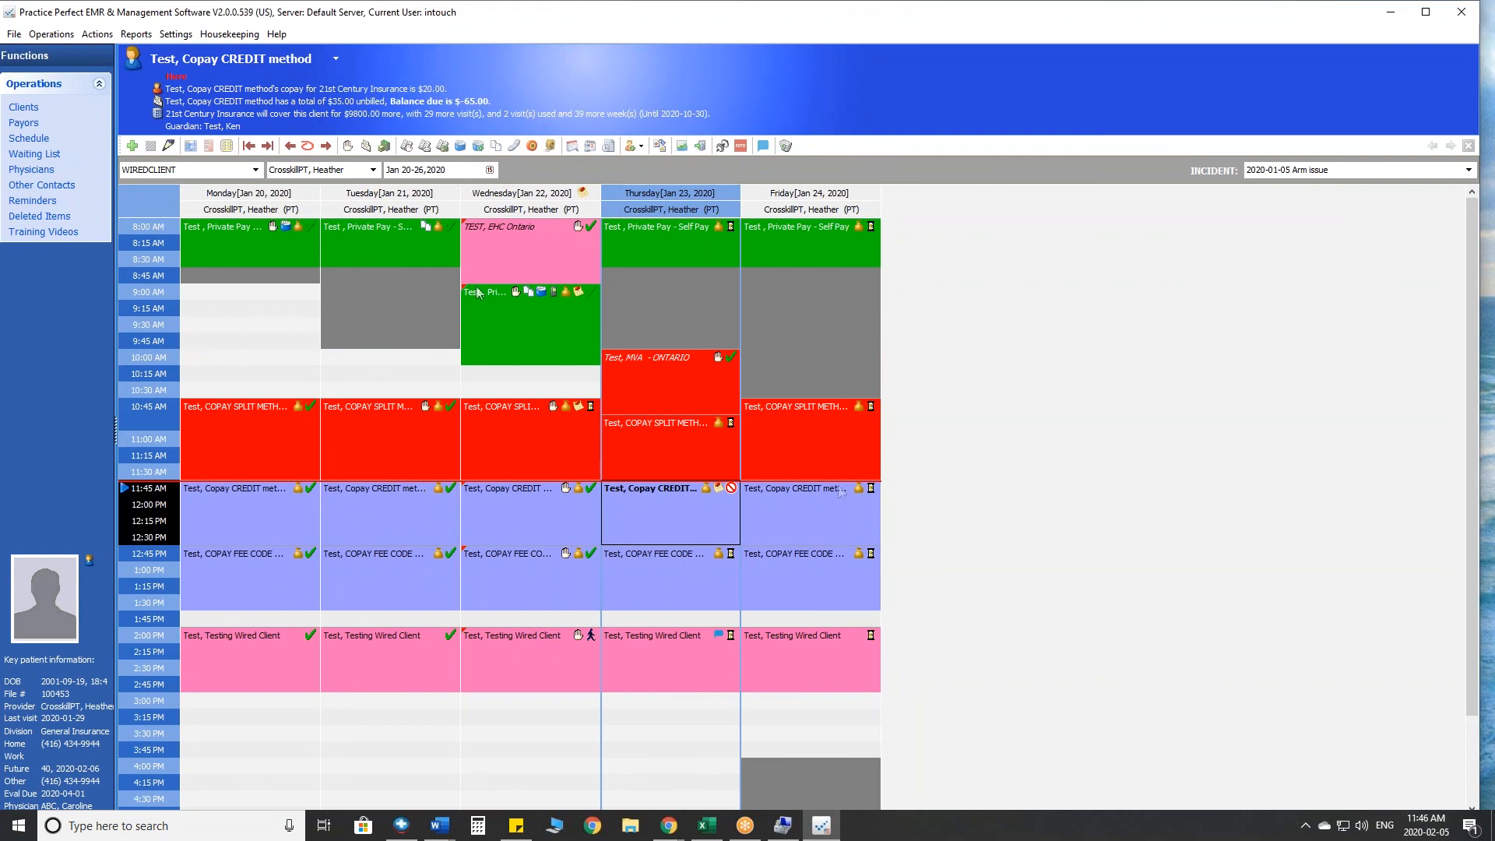
- Preview the Payment Journal finance report for payments from 2020-01-21 to 2020-02-05, showing details and summary
click(145, 36)
mouse_move(153, 53)
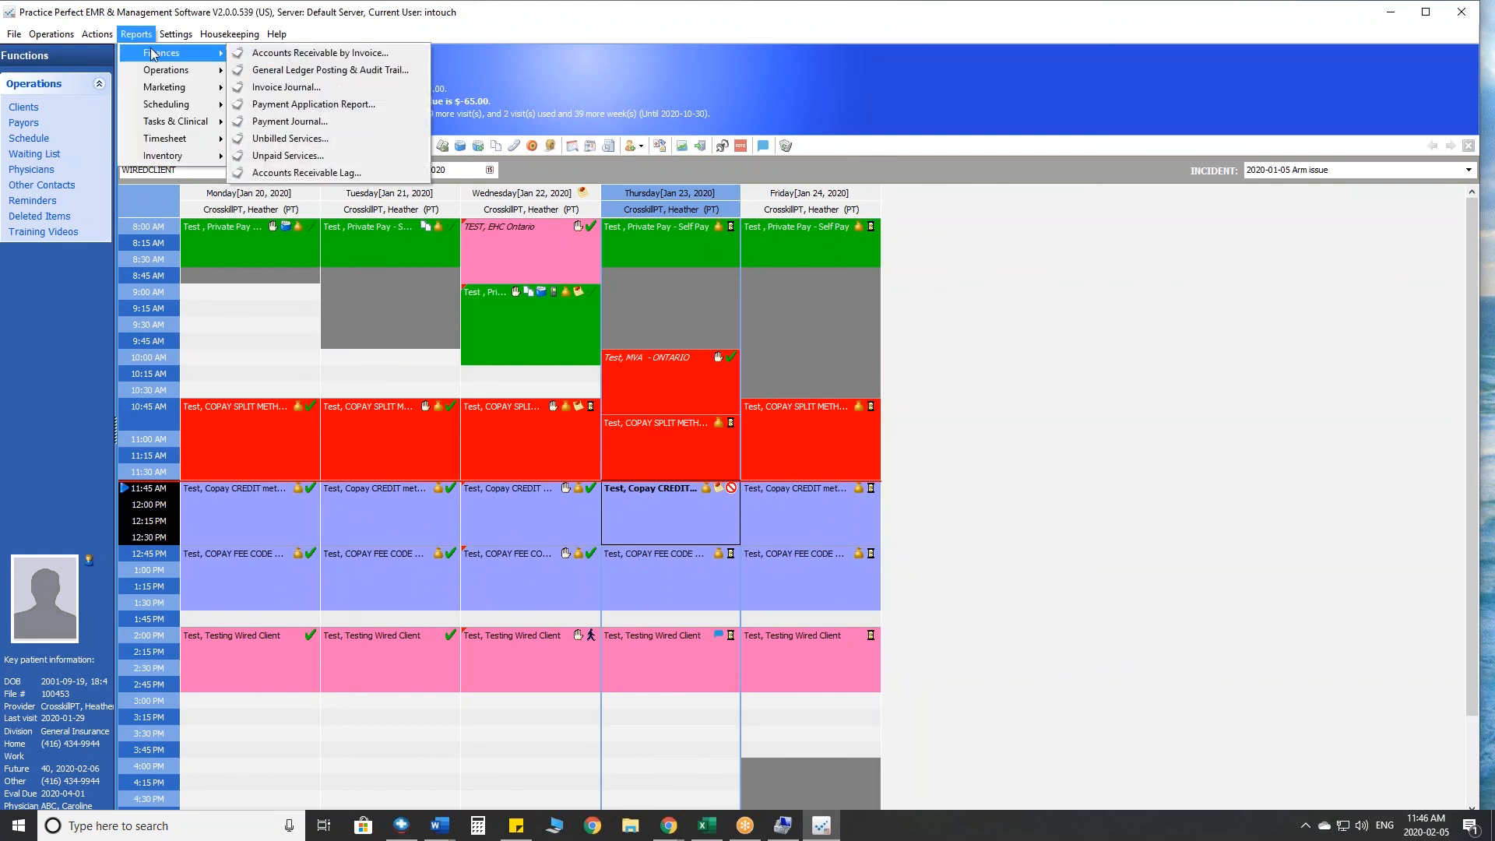
click(288, 123)
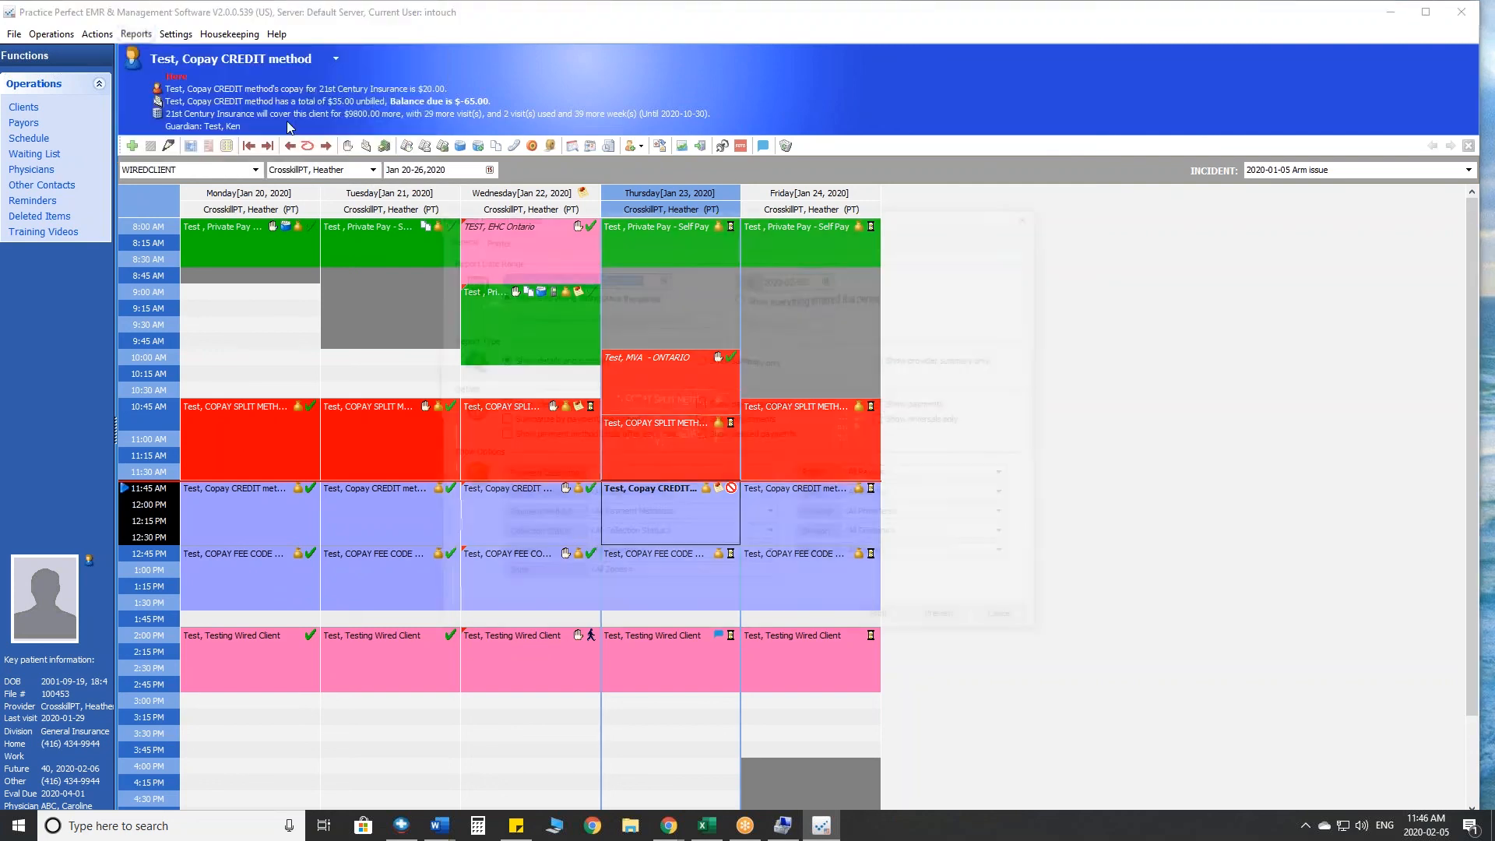
click(661, 276)
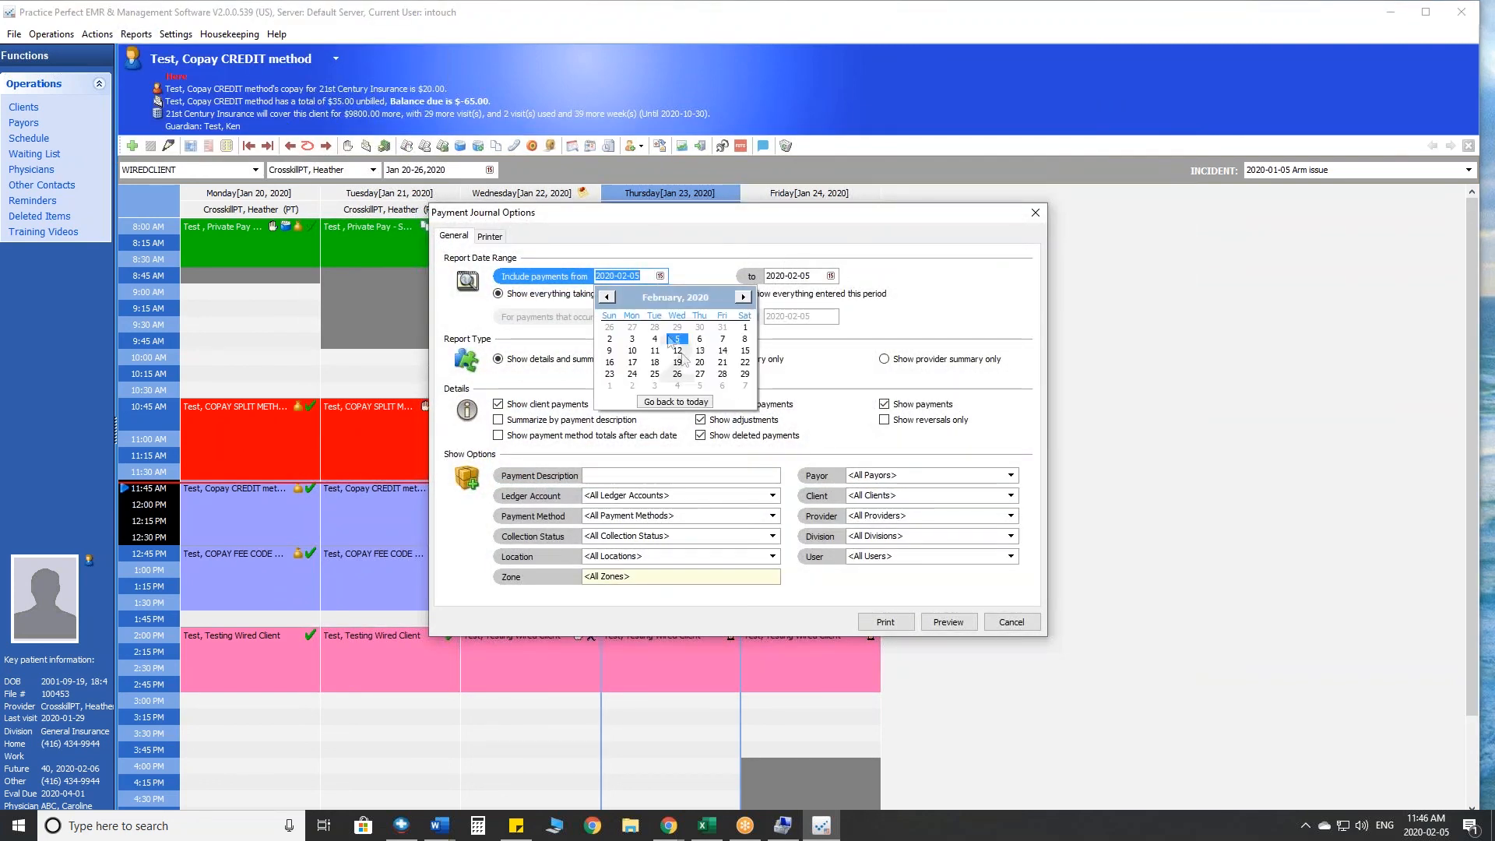
click(606, 297)
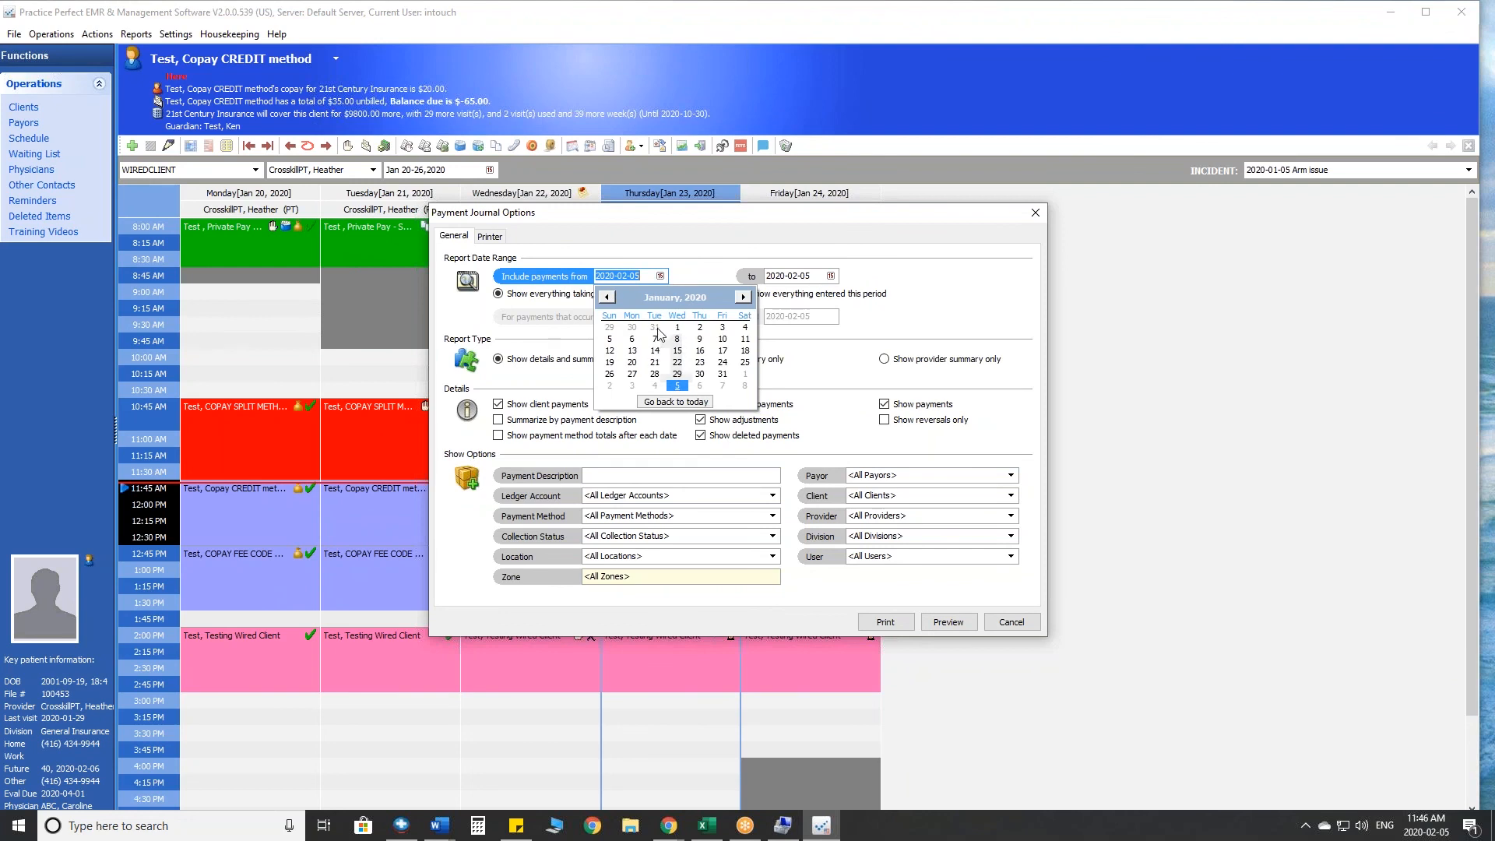
click(653, 364)
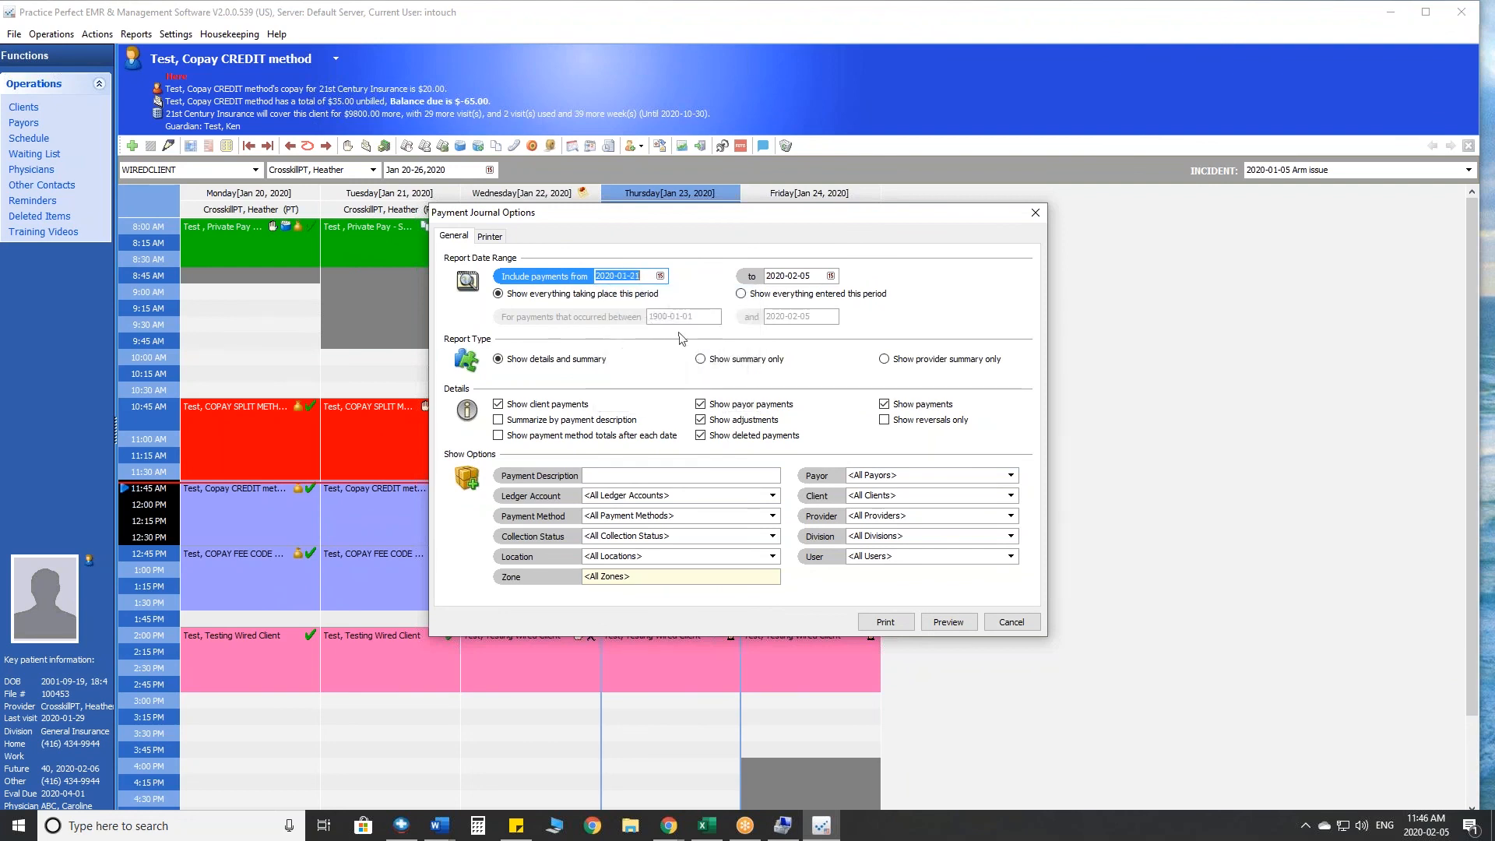
click(952, 622)
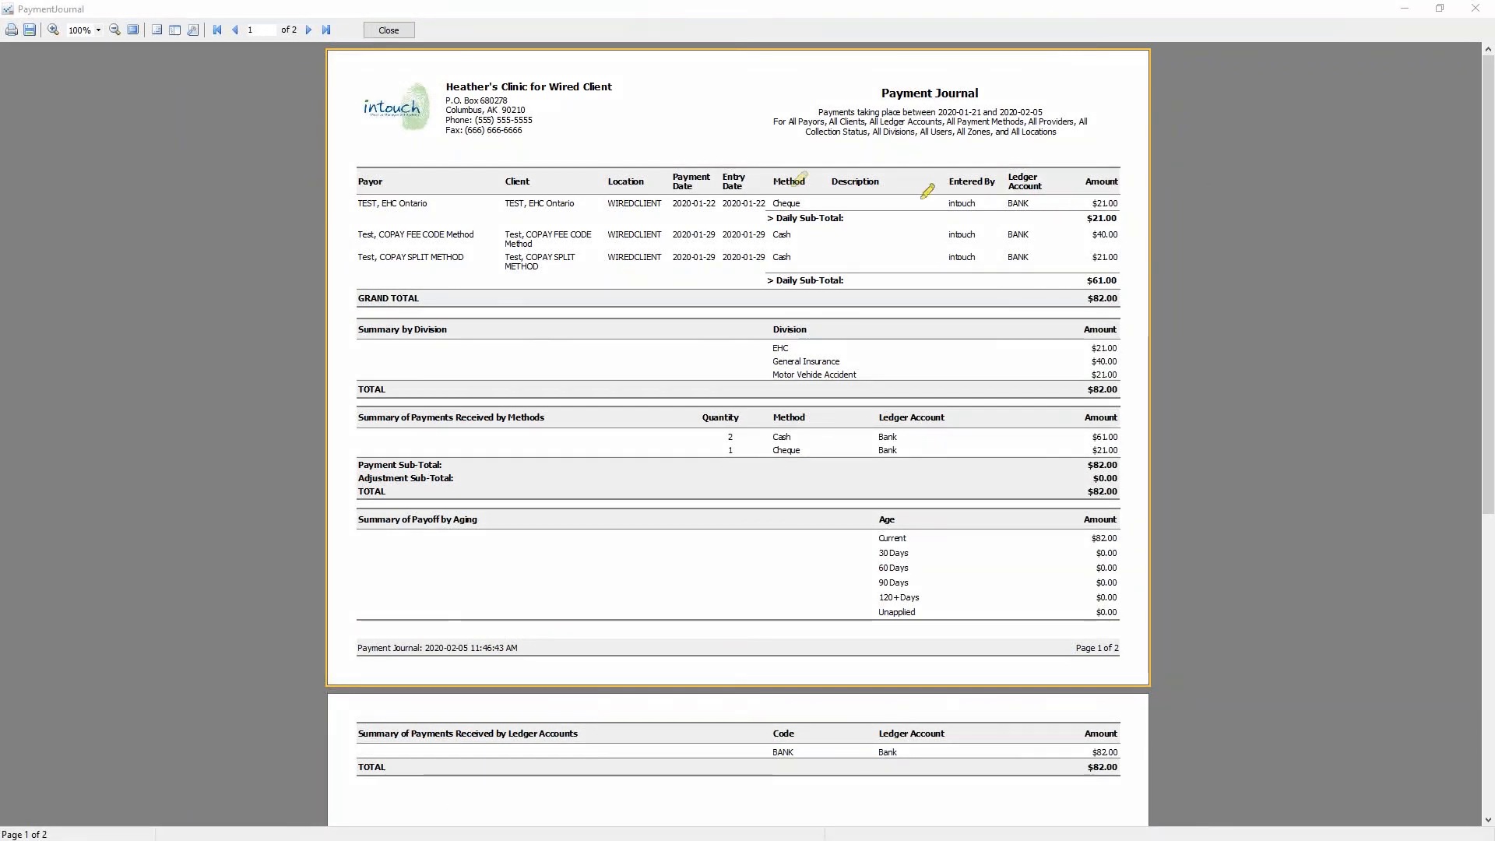
- Review the clients, payment methods, amounts and summary by method in the Payment Journal, and close the report with its options
drag(421, 207, 519, 184)
drag(790, 208, 860, 187)
drag(1096, 209, 1162, 178)
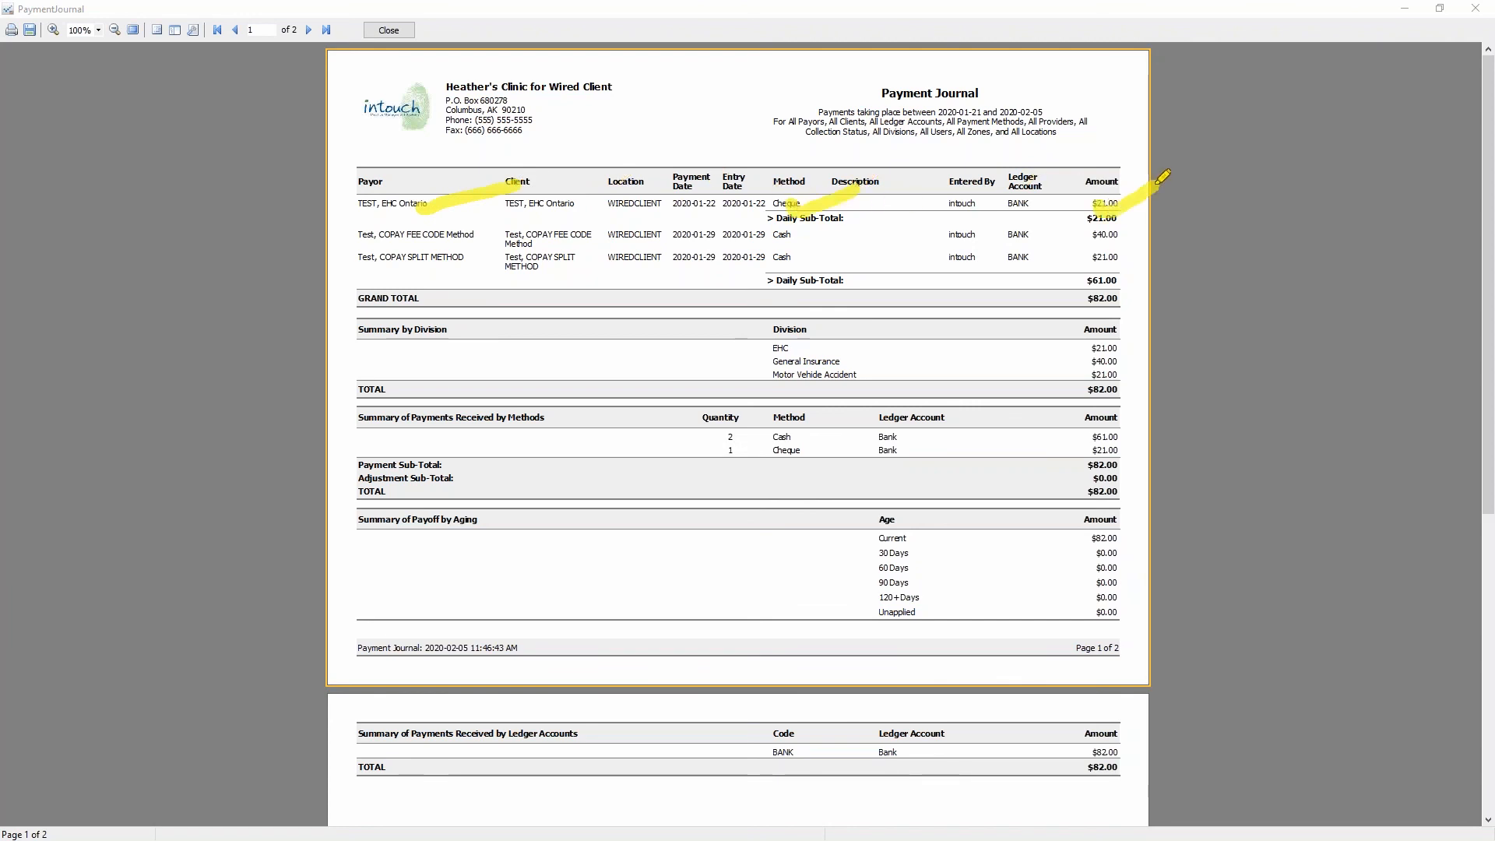
drag(525, 243, 627, 212)
drag(1105, 245, 1167, 221)
drag(798, 244, 854, 225)
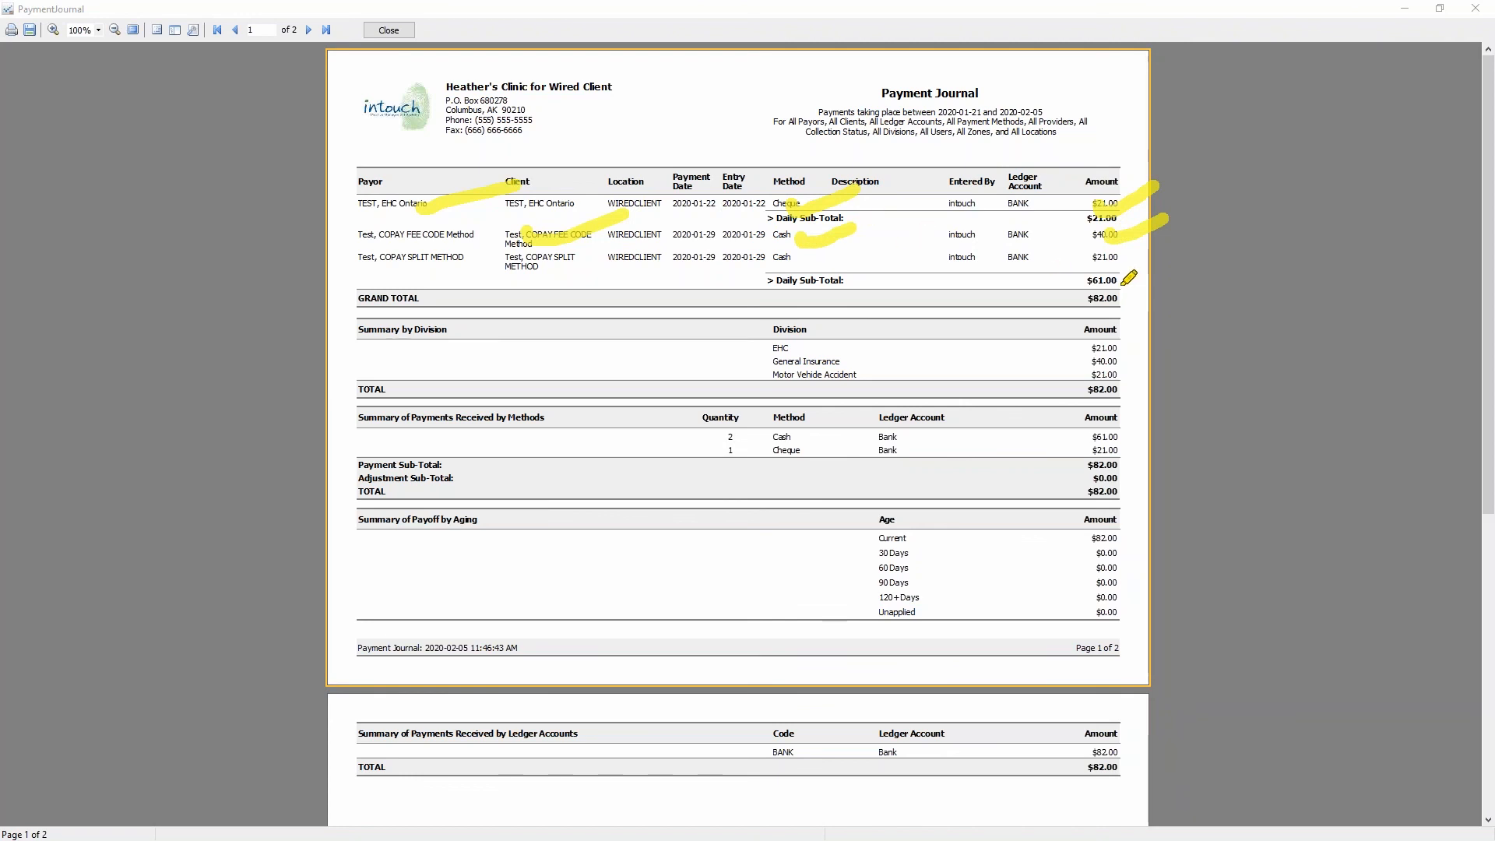
mouse_move(1156, 185)
mouse_down()
mouse_move(1101, 175)
mouse_move(1065, 277)
mouse_move(1187, 249)
mouse_move(1144, 176)
mouse_up()
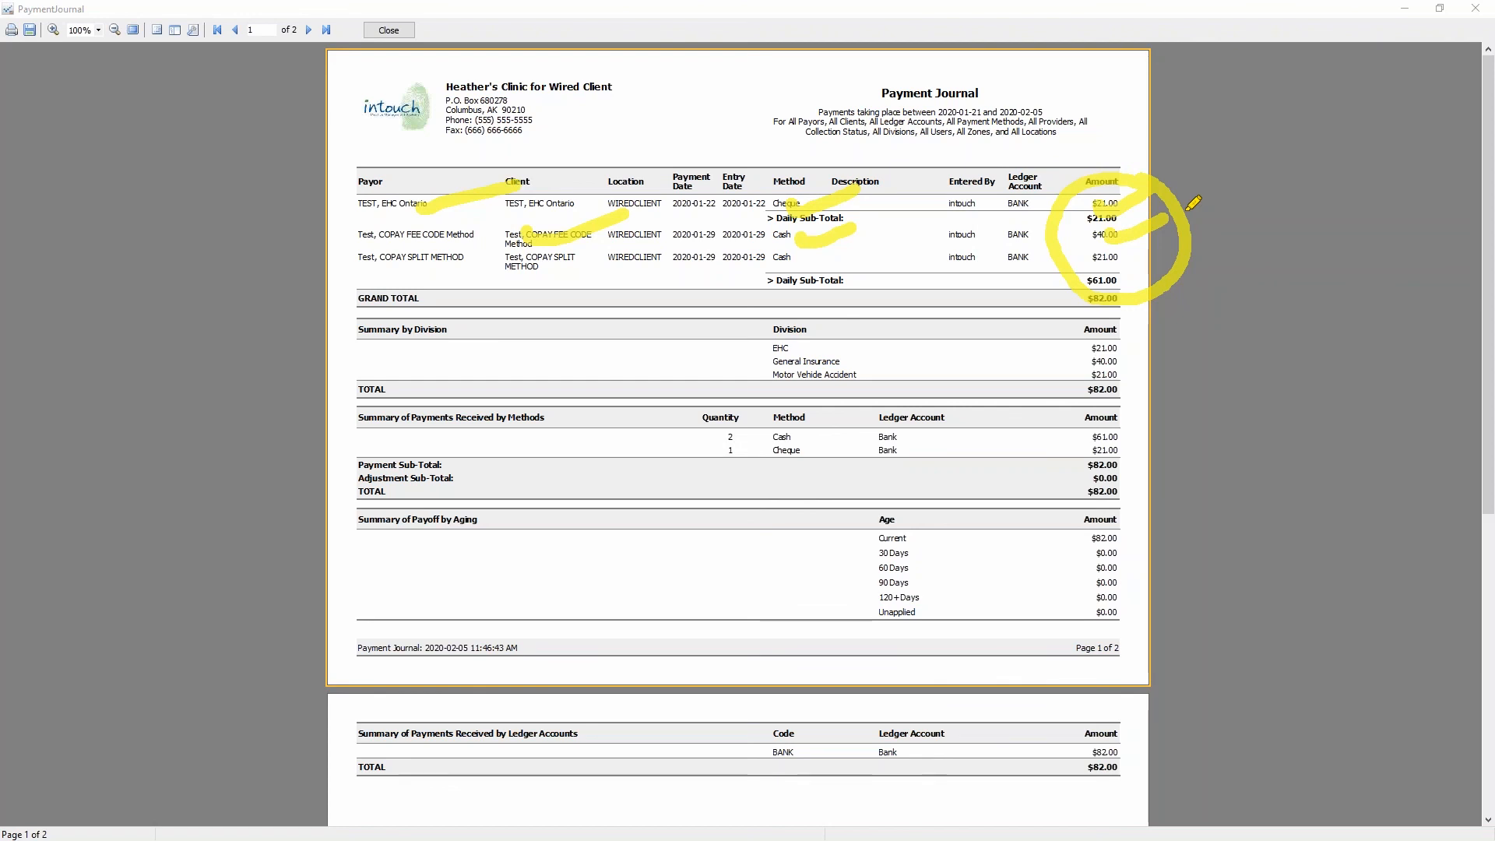
drag(1153, 442, 1123, 431)
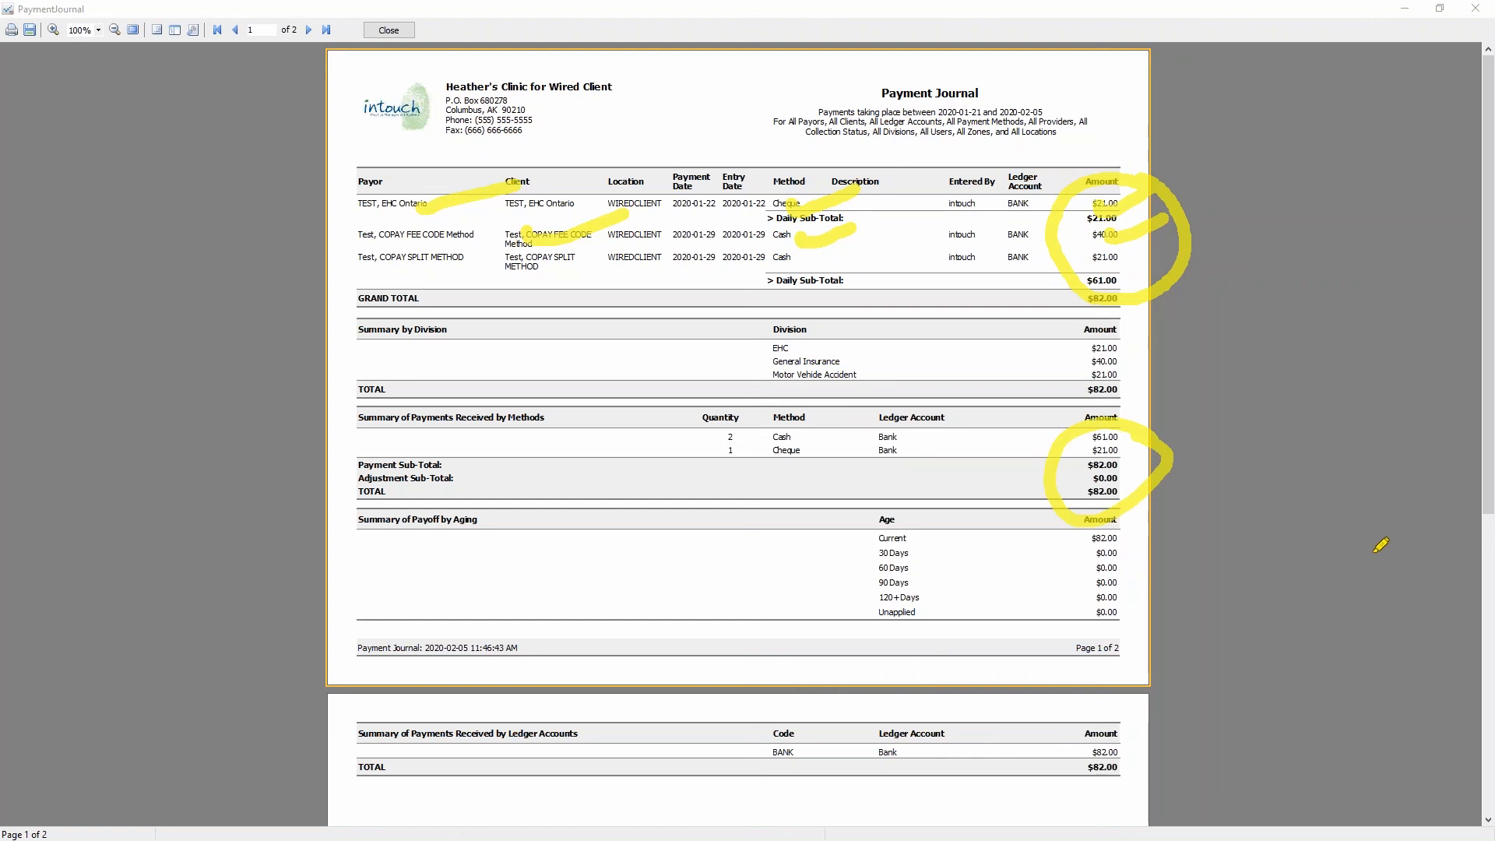
key(Escape)
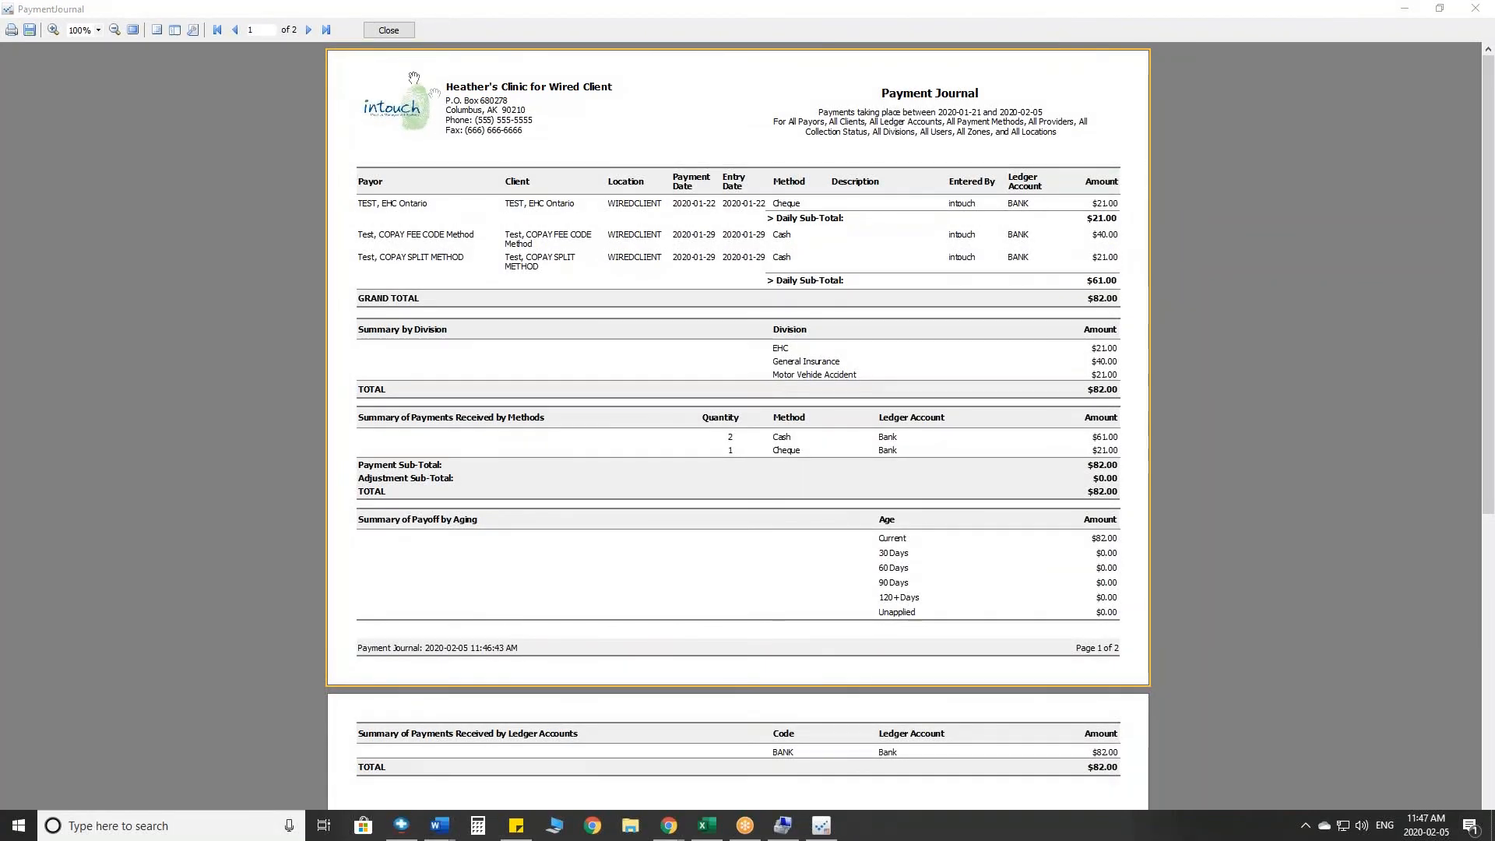
click(388, 30)
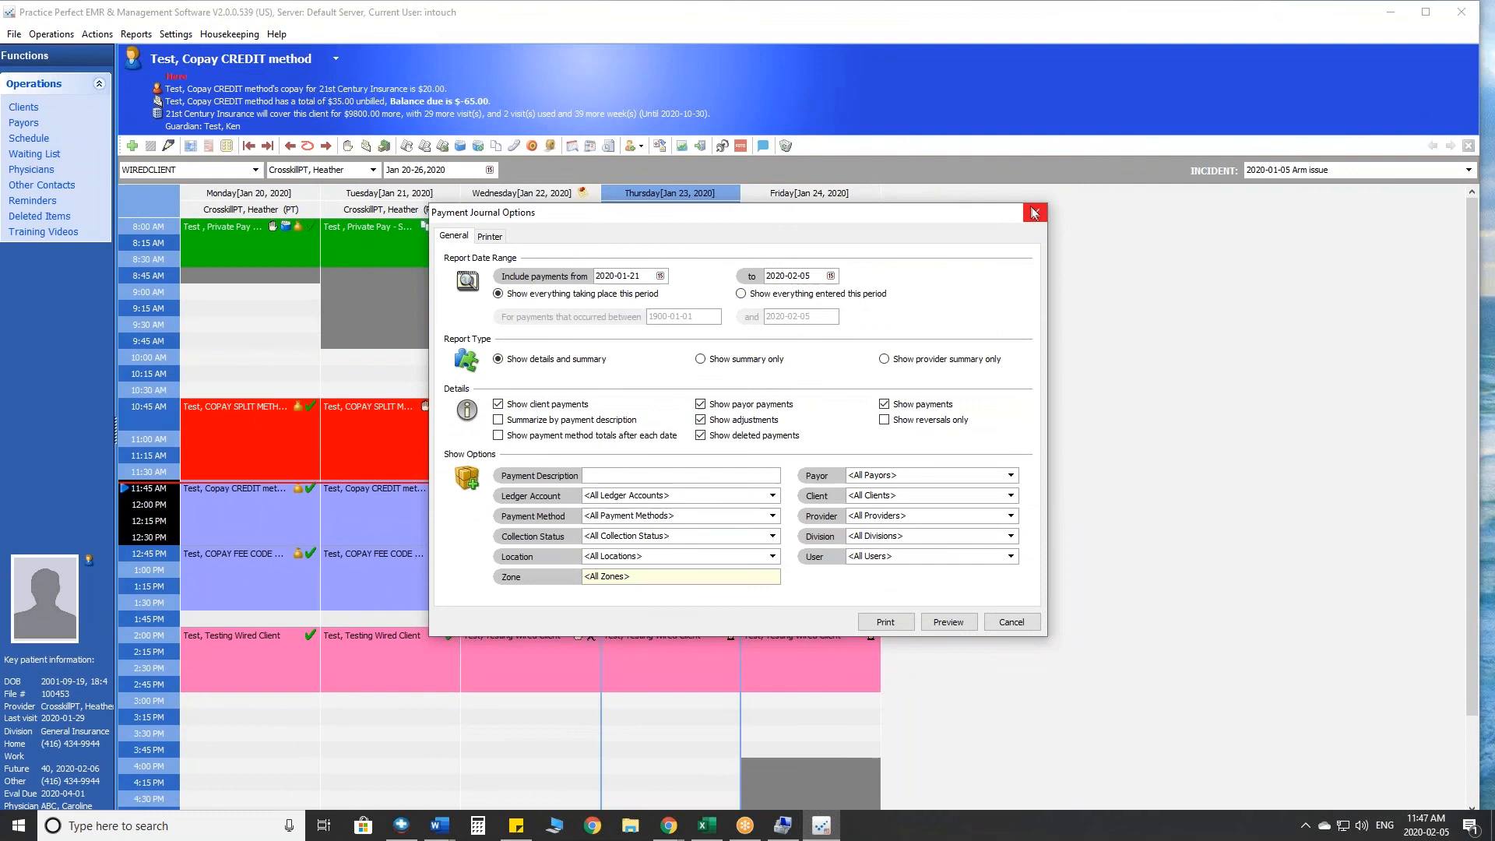
key(Escape)
- Preview the Payment Application finance report by date of payment from 2020-01-20 to 2020-02-05, showing application details
click(136, 34)
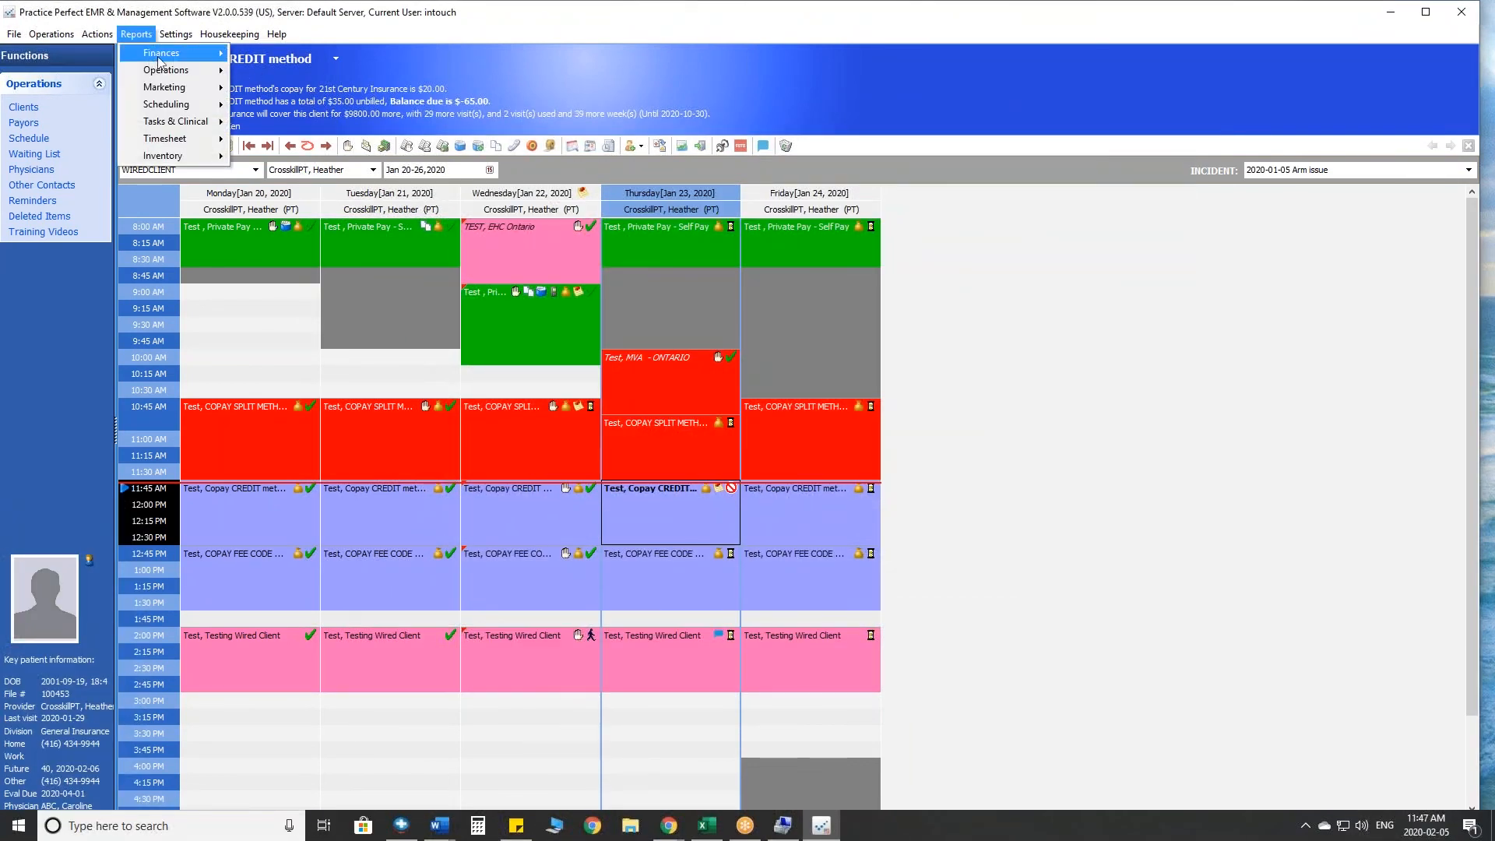
mouse_move(221, 58)
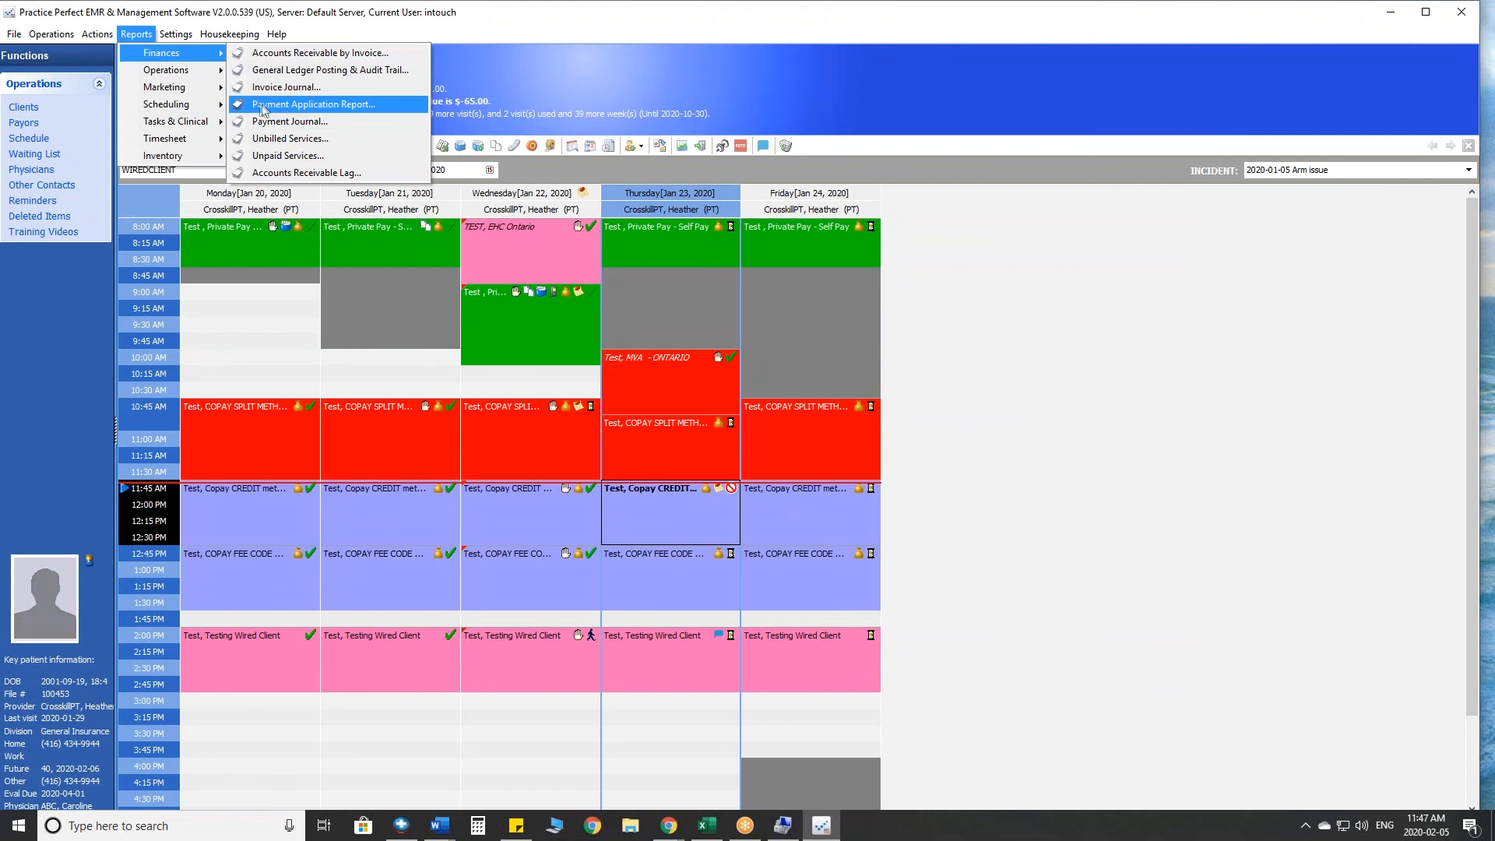
click(339, 109)
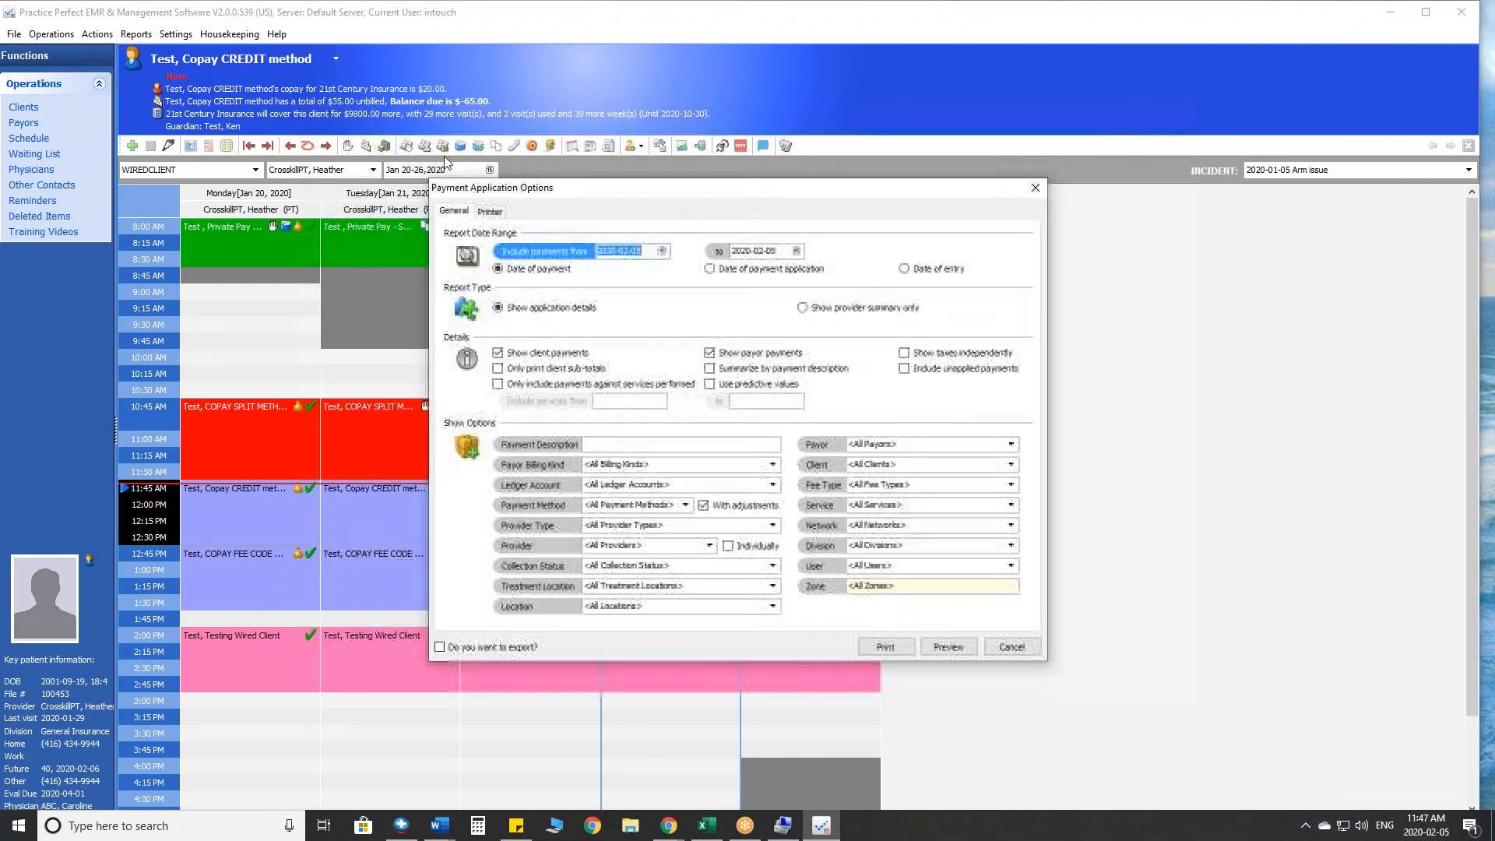
click(660, 252)
click(608, 272)
click(633, 339)
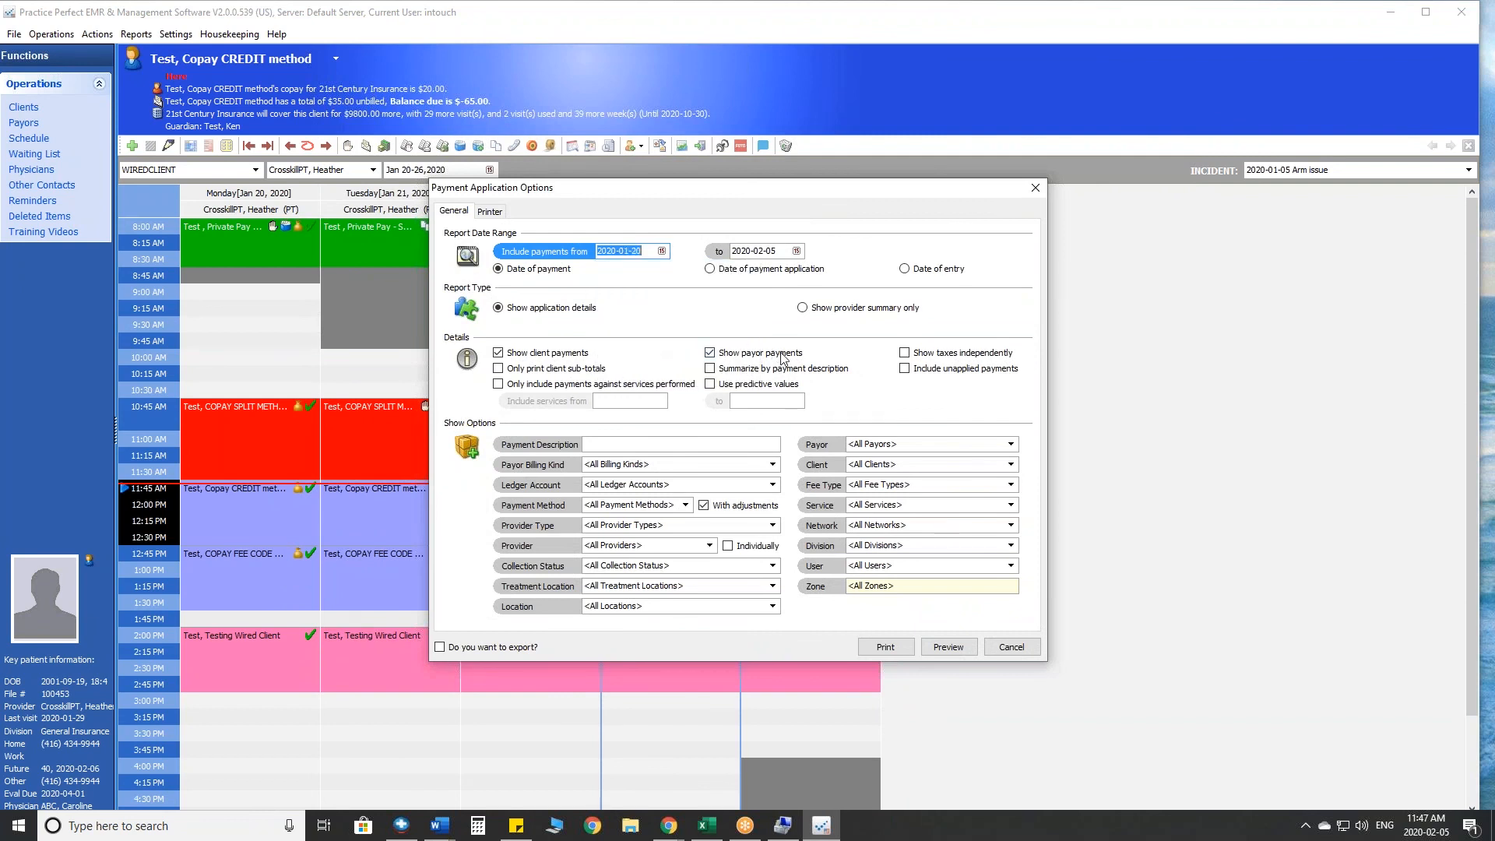
click(948, 647)
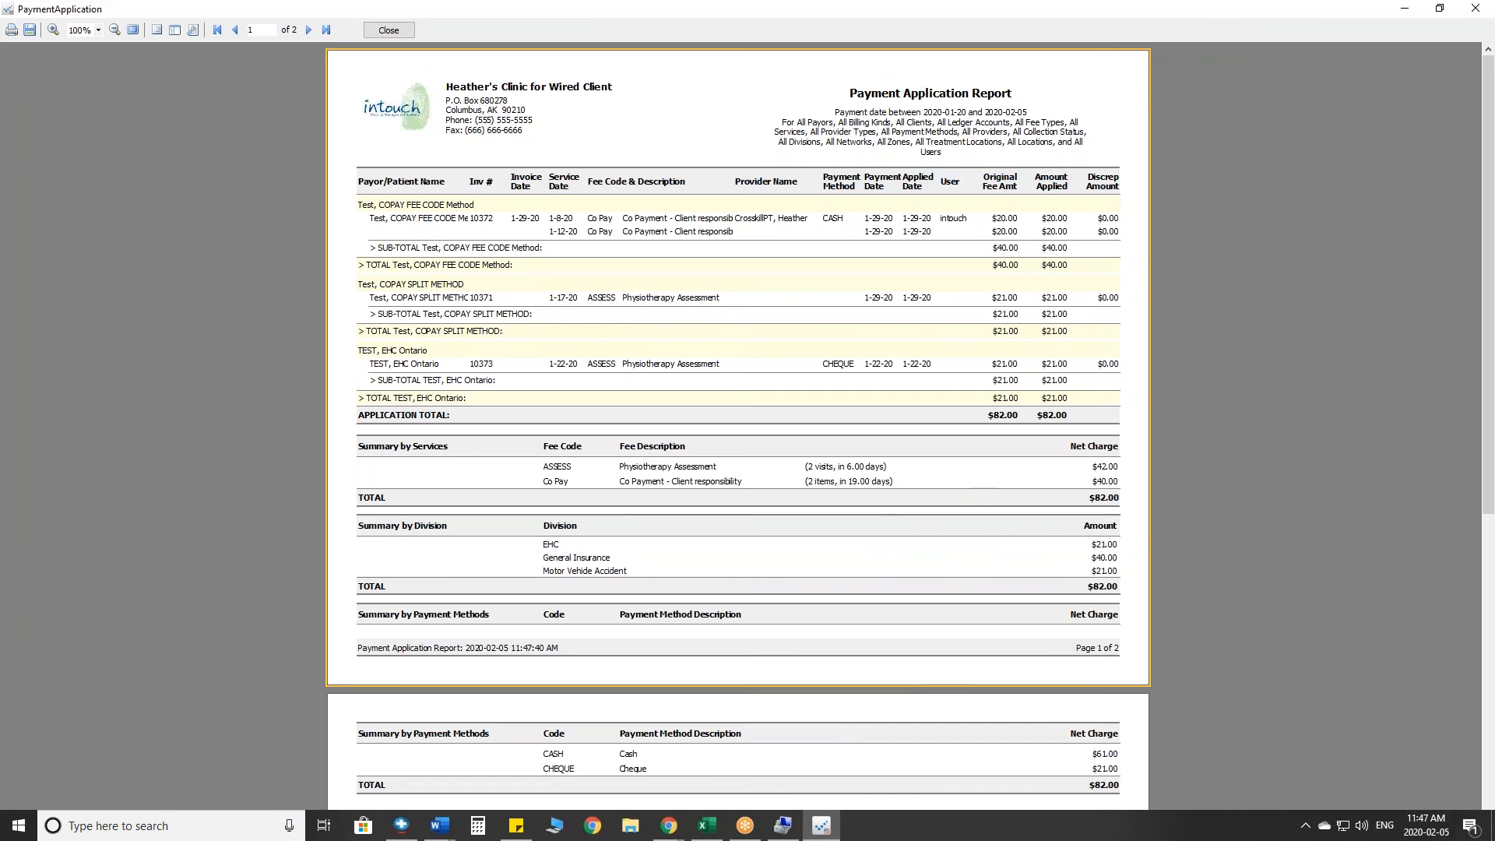
- Review the applied amounts and provider names in the Payment Application Report, and close the report with its options
click(1146, 530)
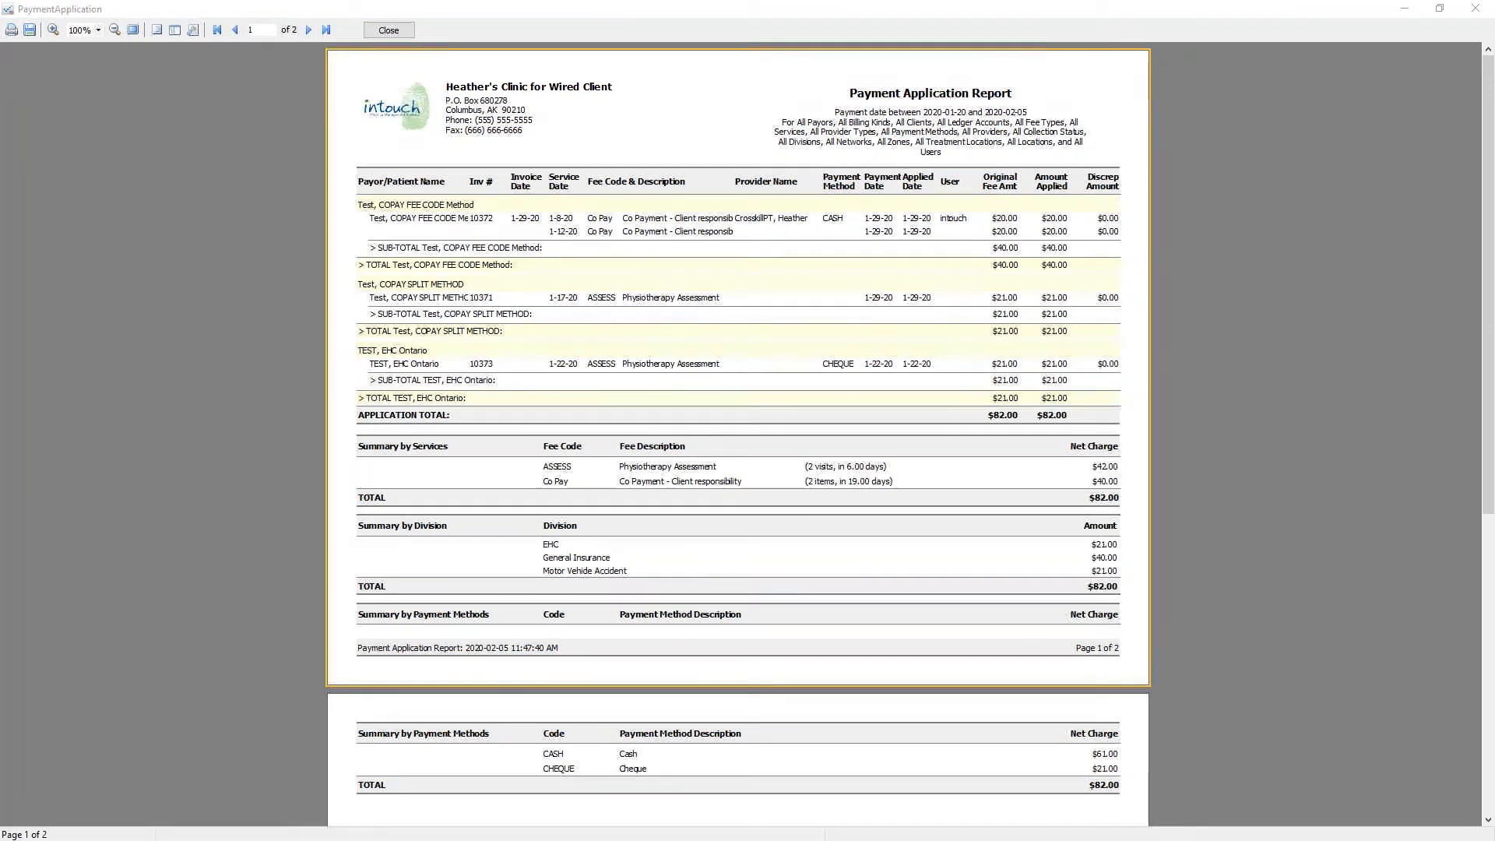
mouse_move(1058, 216)
mouse_down()
mouse_move(1089, 201)
mouse_move(1121, 232)
mouse_up()
drag(1062, 298, 1106, 270)
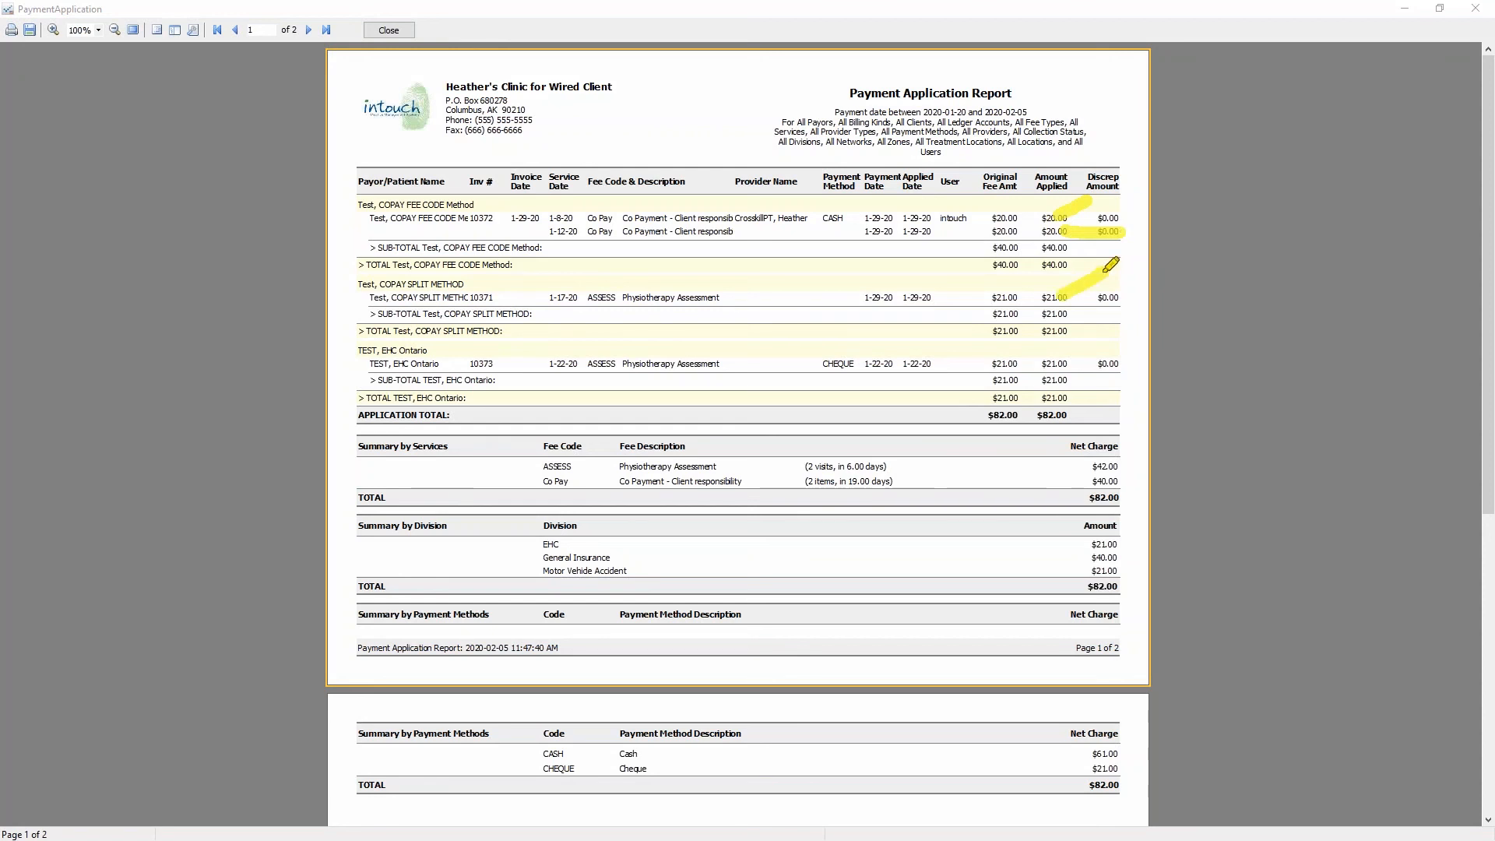
drag(1065, 365, 1109, 342)
click(788, 362)
drag(726, 290, 793, 290)
mouse_move(736, 243)
mouse_down()
mouse_move(787, 242)
mouse_move(807, 213)
mouse_up()
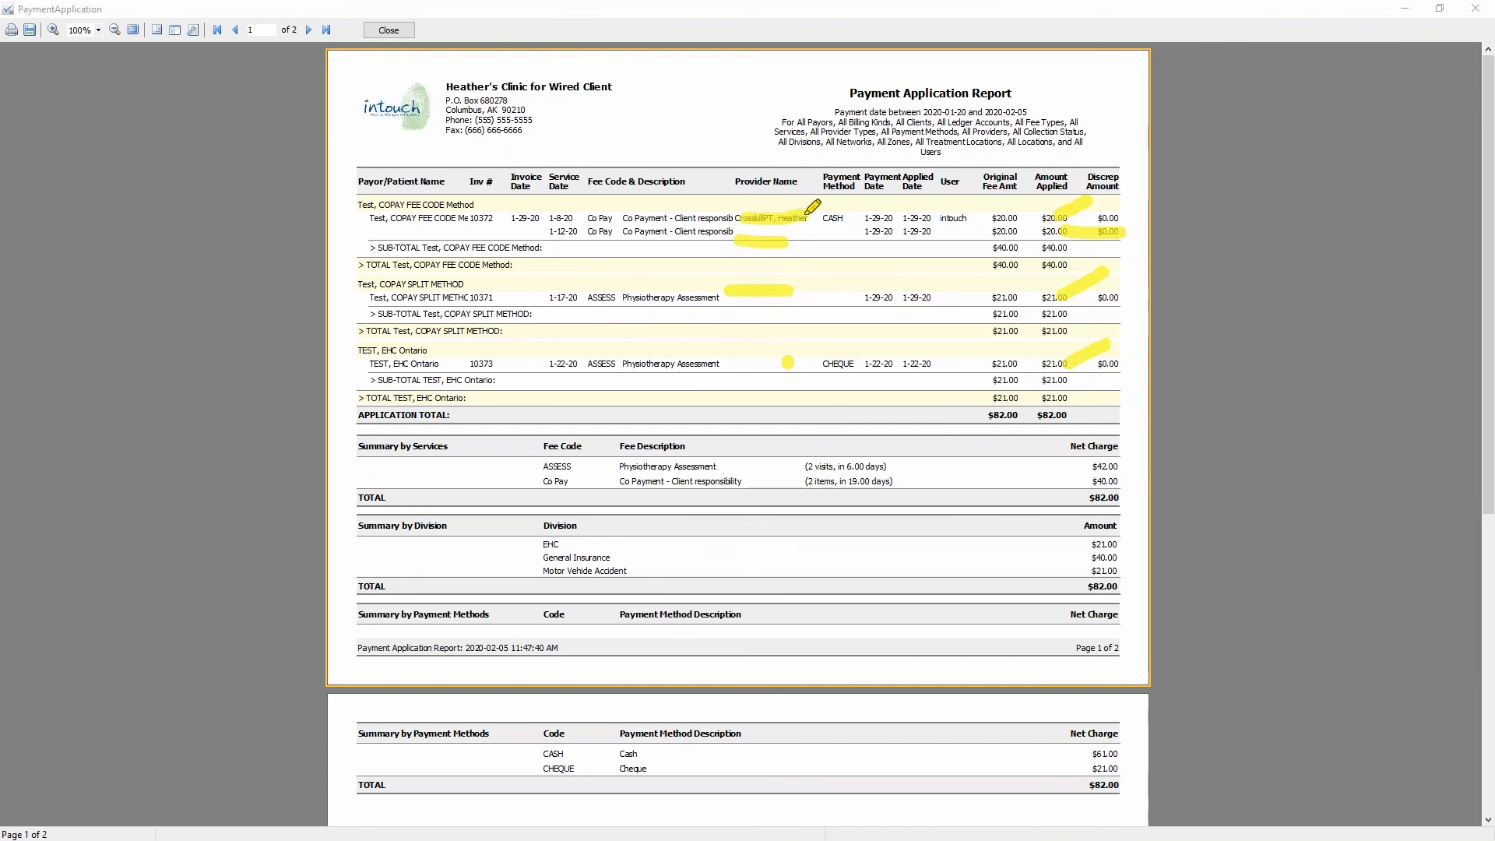
key(Escape)
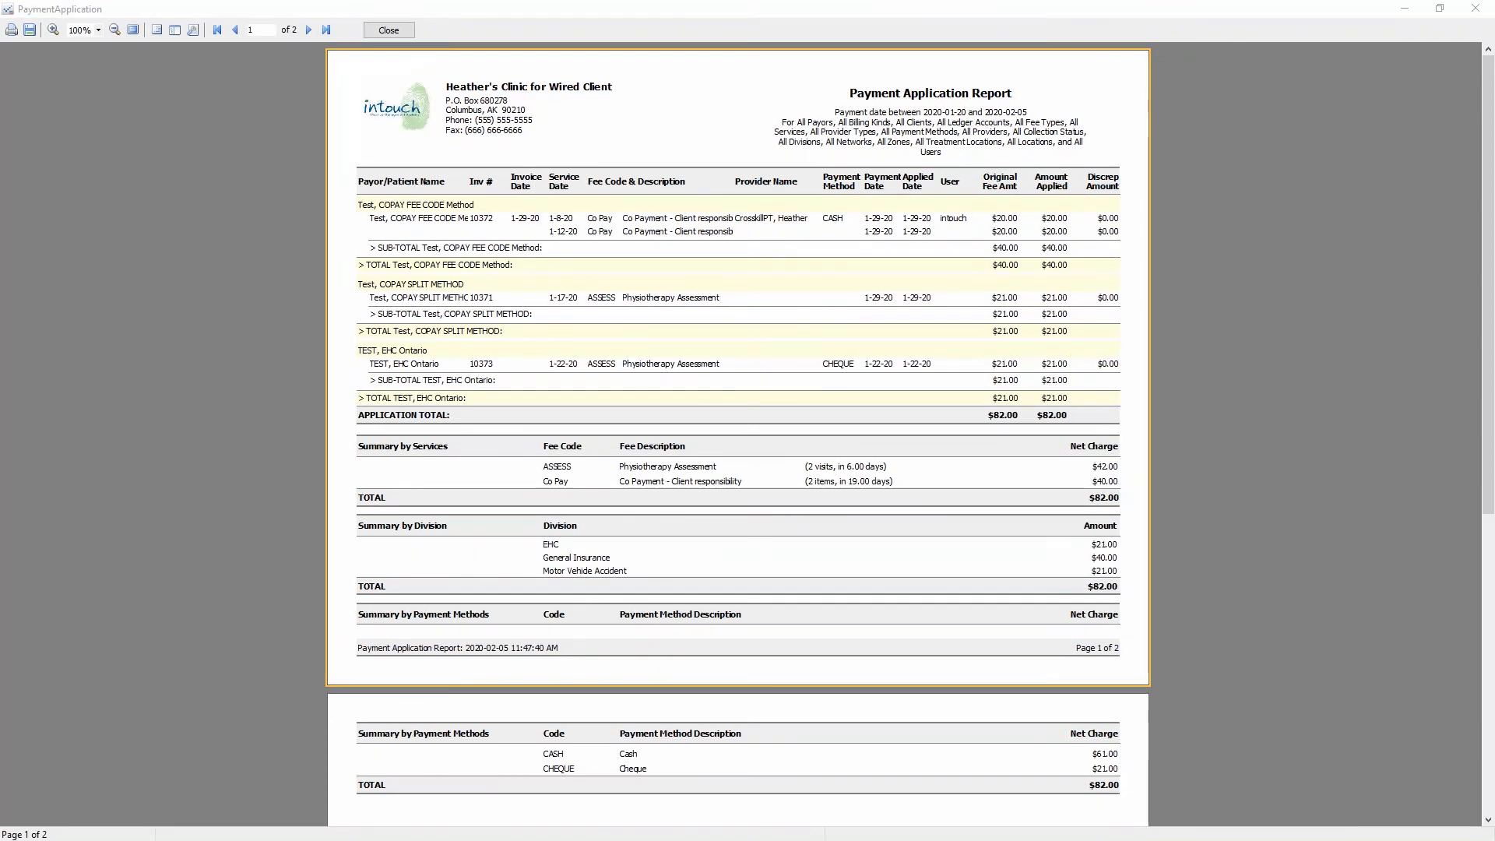
click(389, 29)
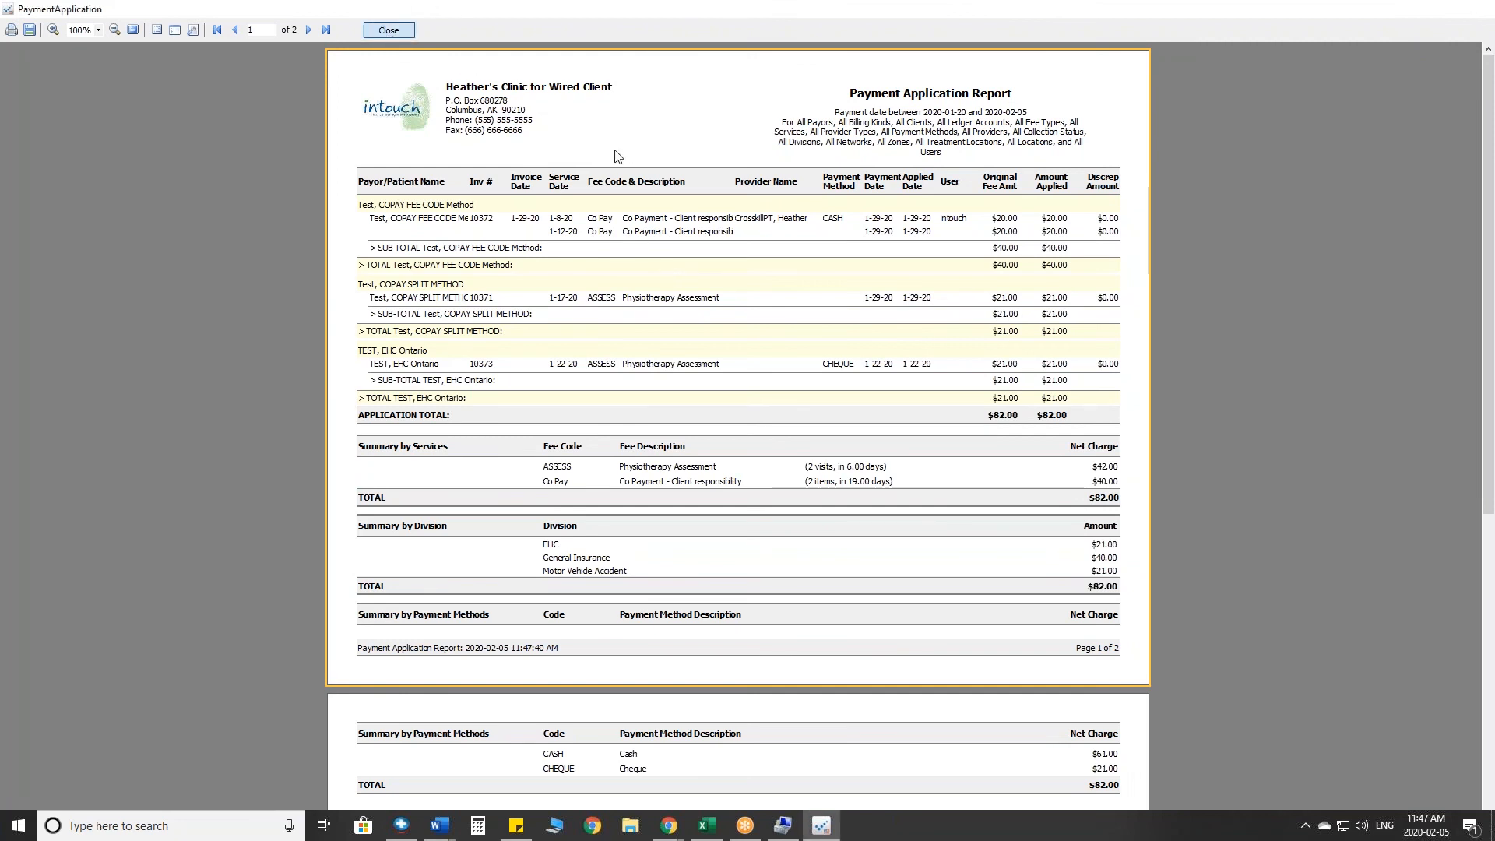
click(1011, 647)
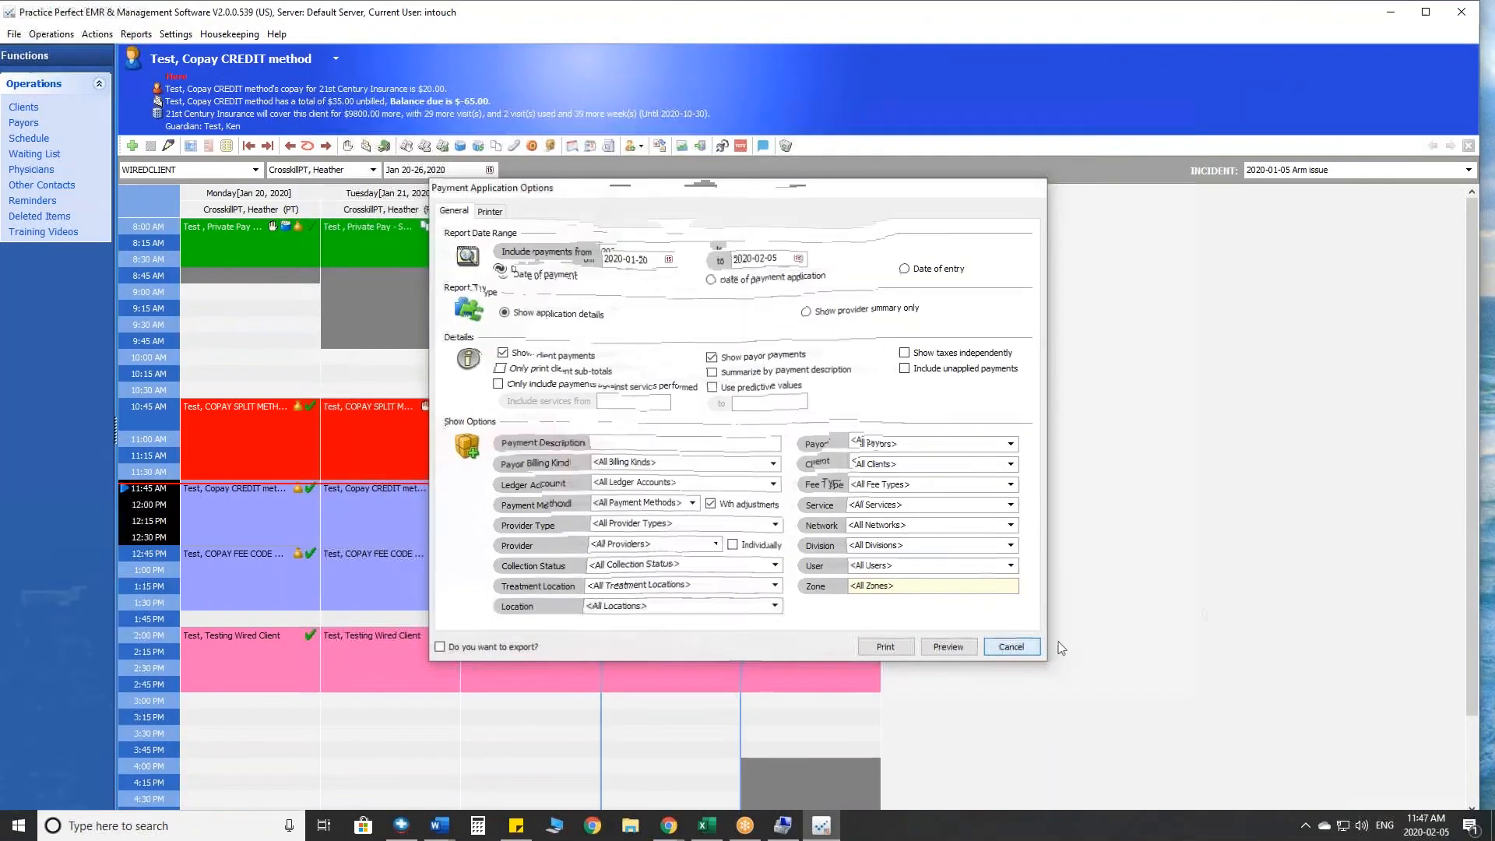
- Browse the available report categories and show the list of marketing reports
click(136, 34)
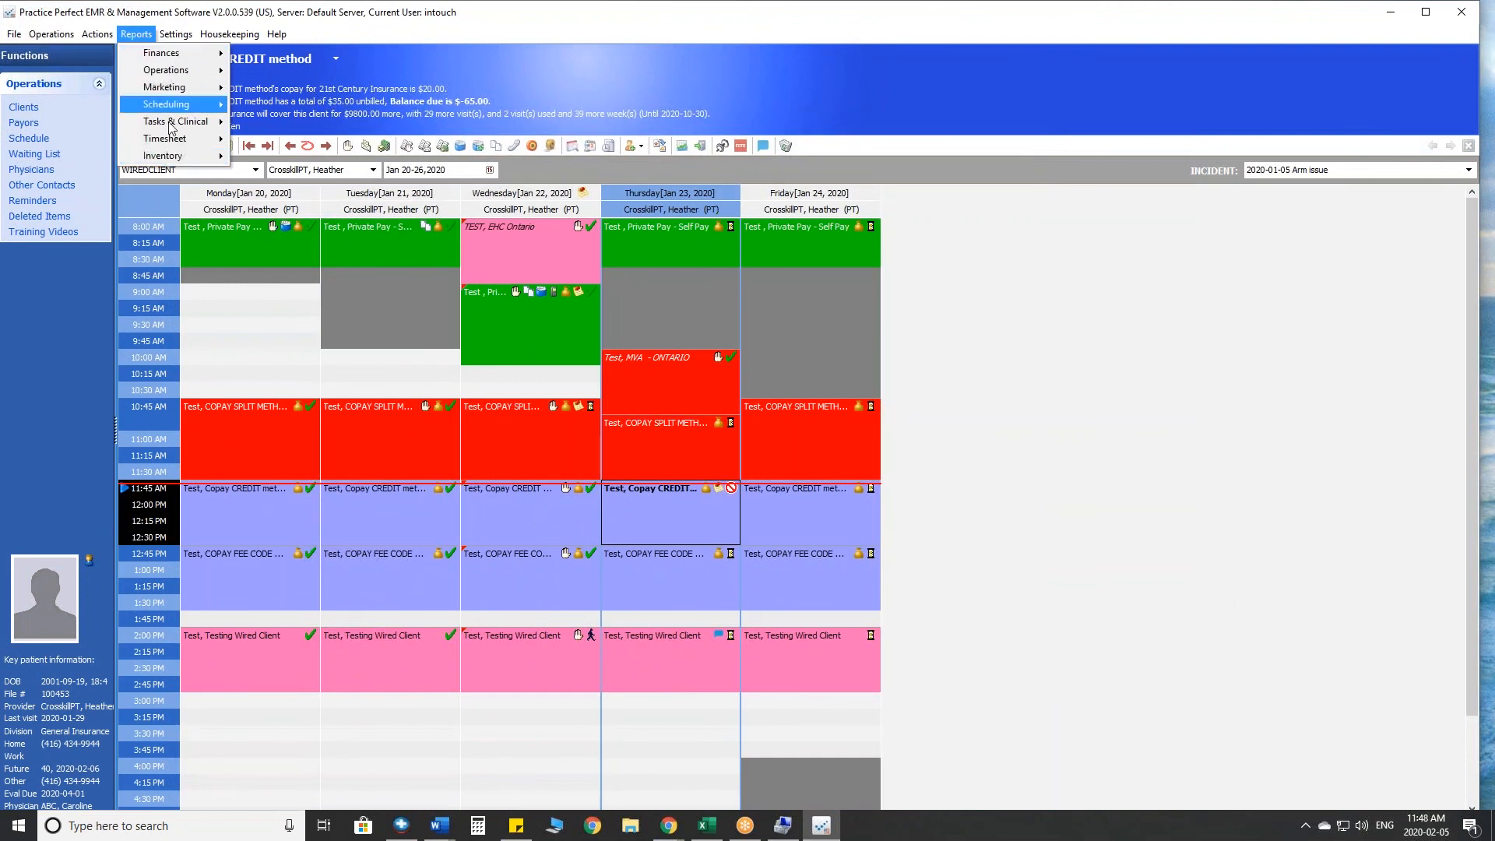
mouse_move(184, 59)
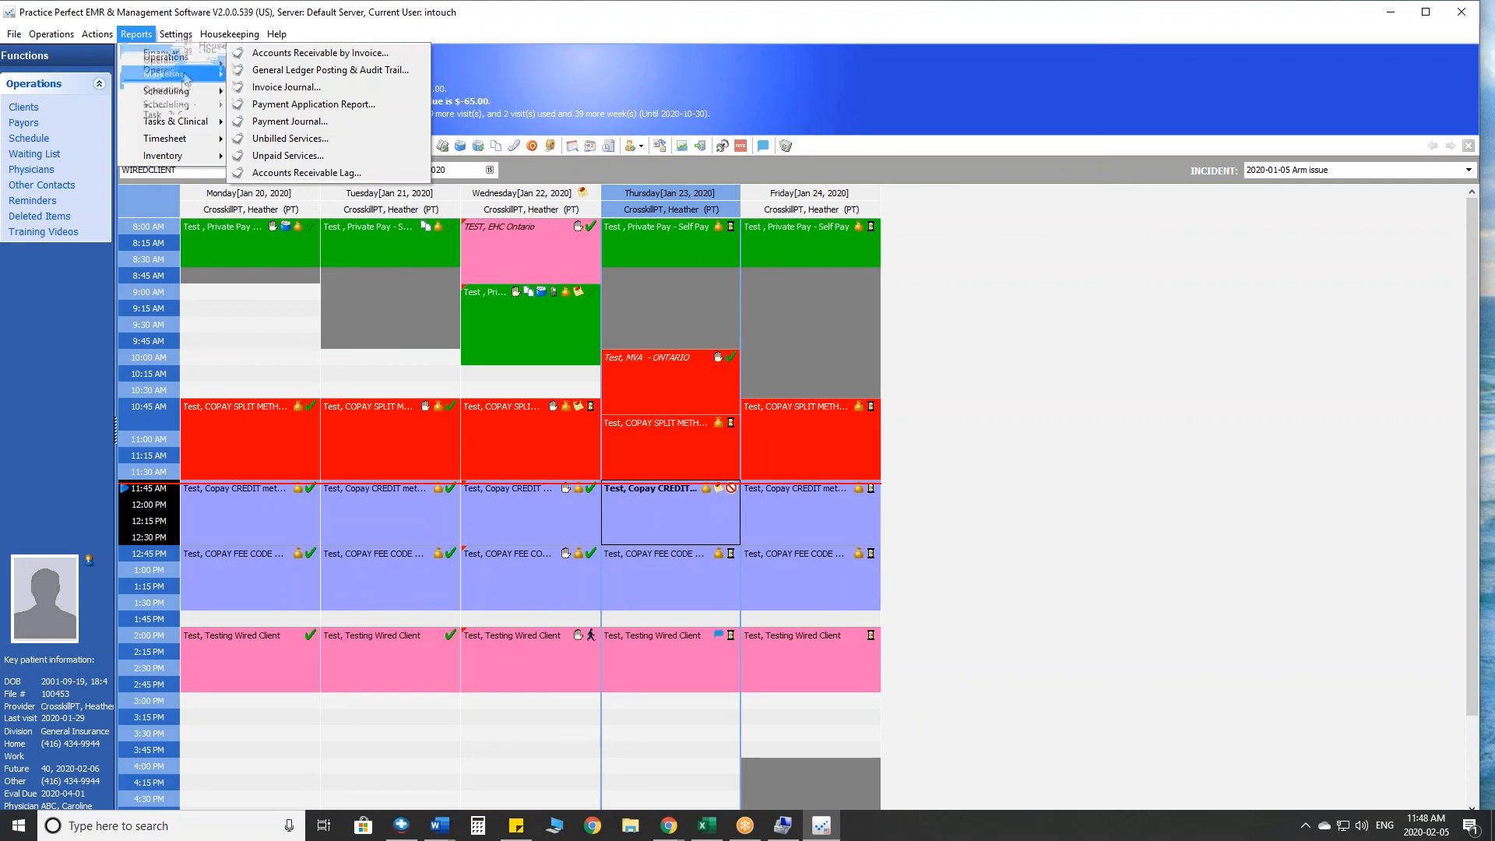
mouse_move(187, 94)
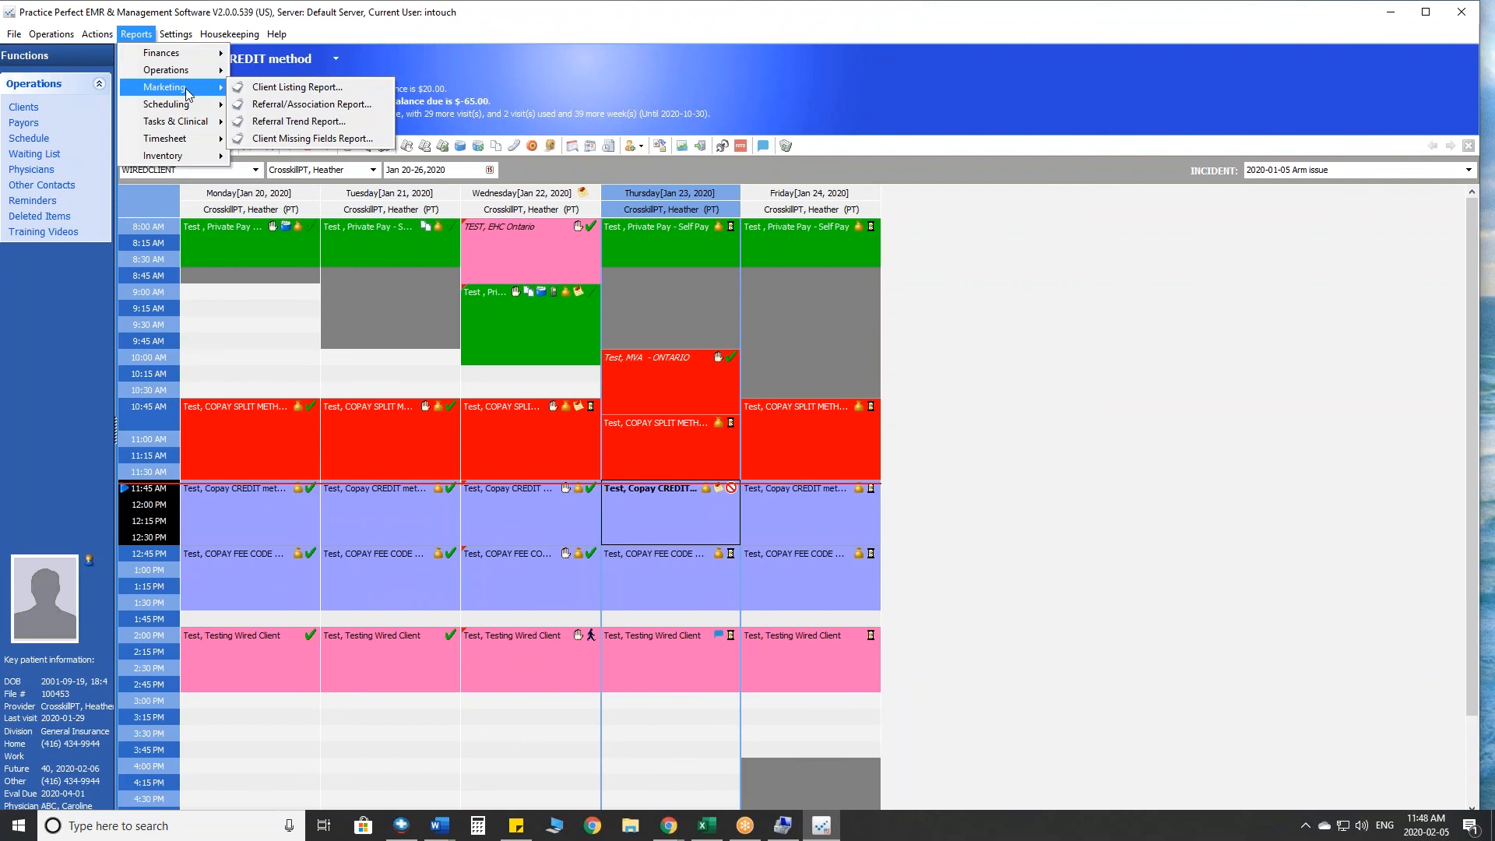